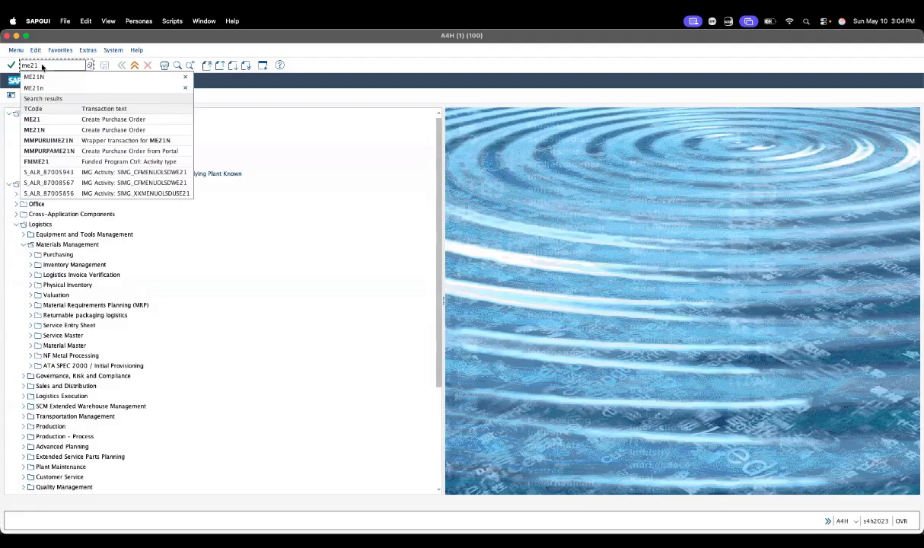
key("Return")
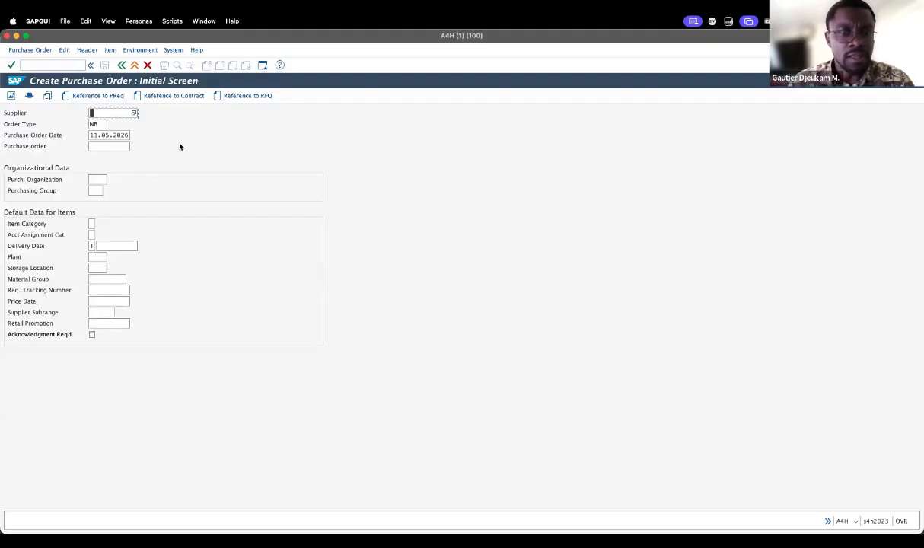
left_click(34, 63)
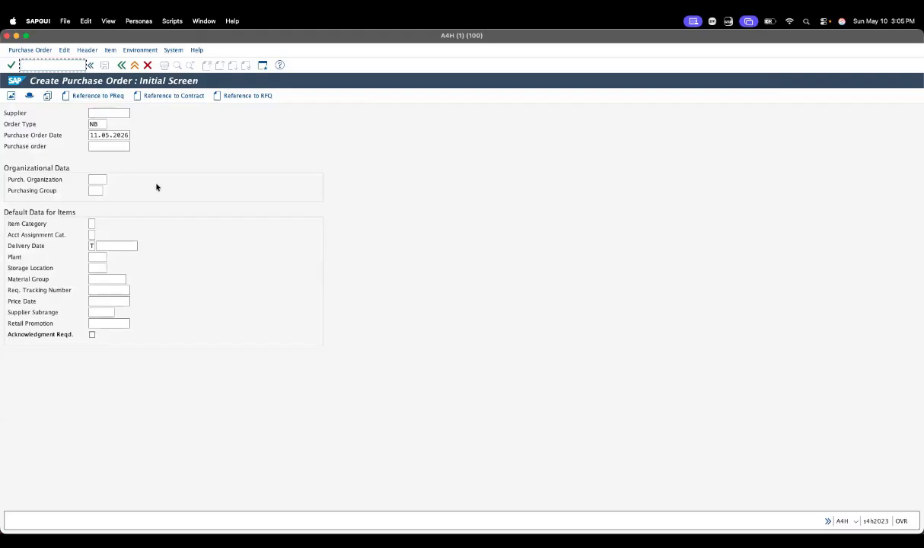
left_click(147, 65)
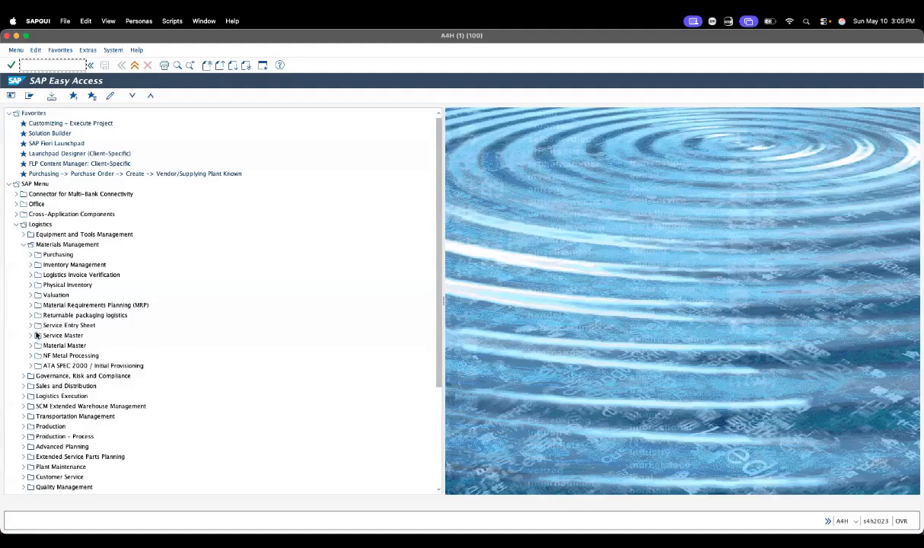
Expand Purchasing down to Request for Quotation and start creating an RFQ
left_click(31, 255)
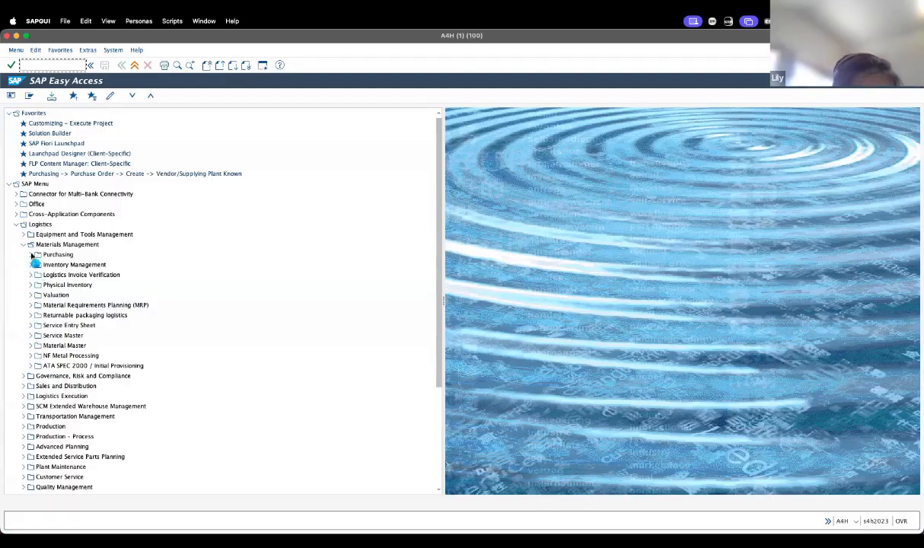
left_click(38, 295)
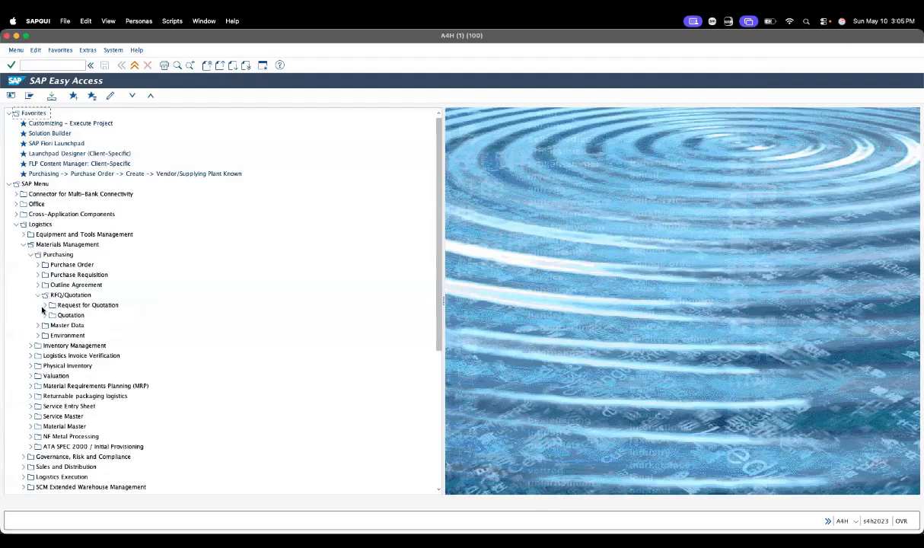
left_click(45, 316)
left_click(45, 315)
left_click(45, 305)
double_click(73, 316)
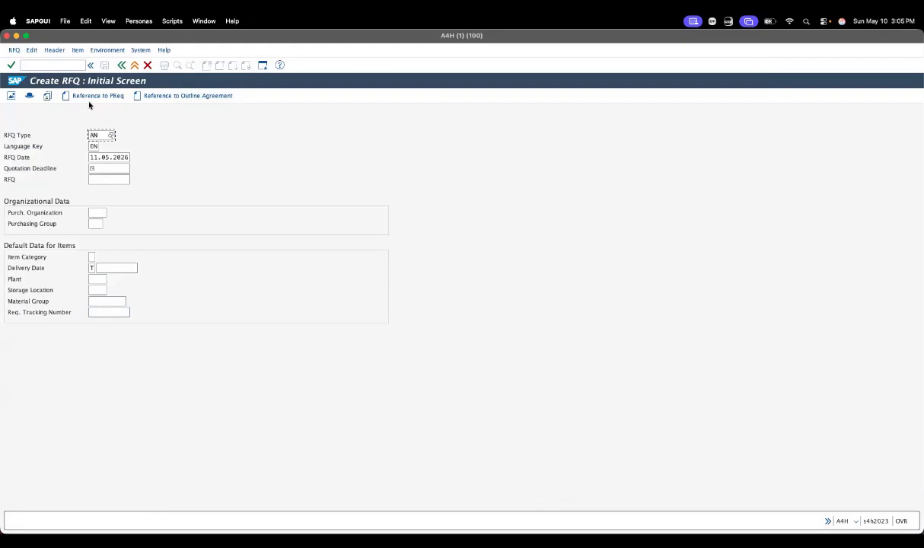
Set the RFQ's quotation deadline to 25.05.2026
left_click(112, 169)
key("F4")
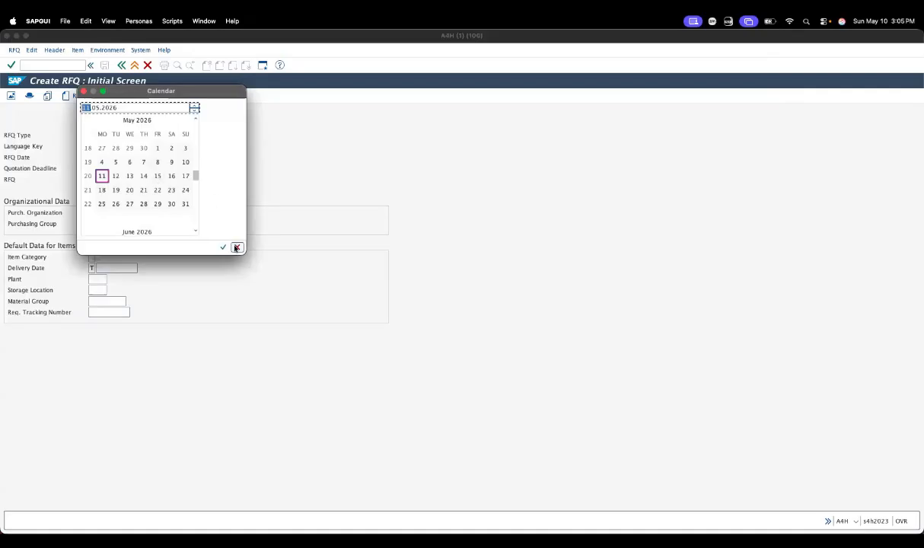
left_click(236, 247)
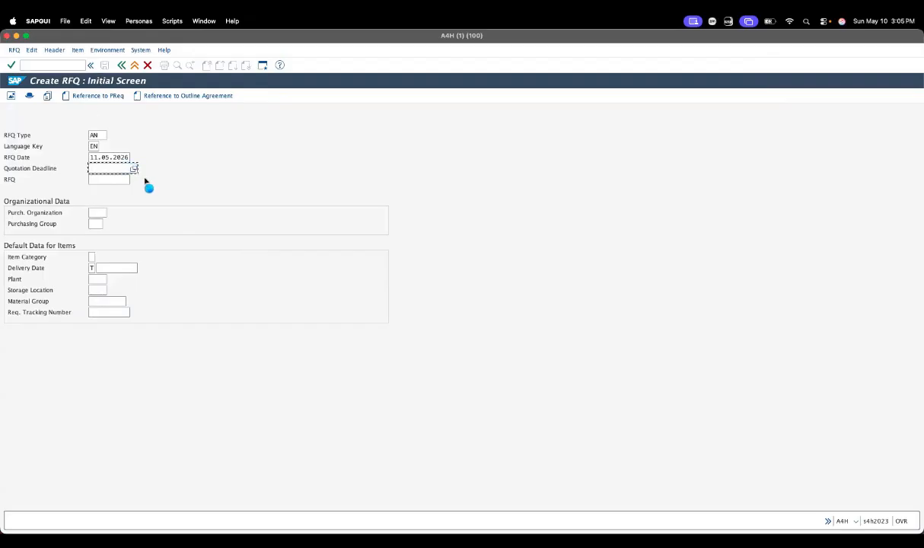
key("F4")
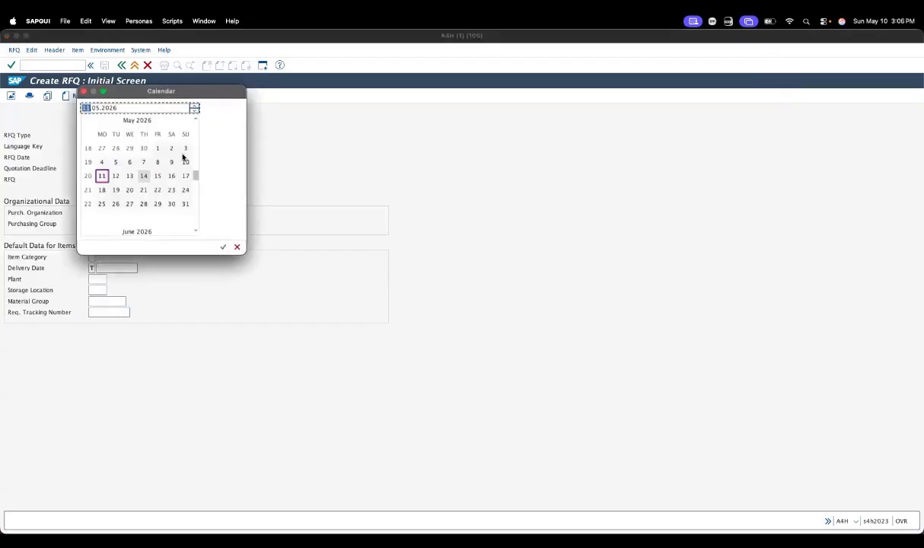
left_click(103, 205)
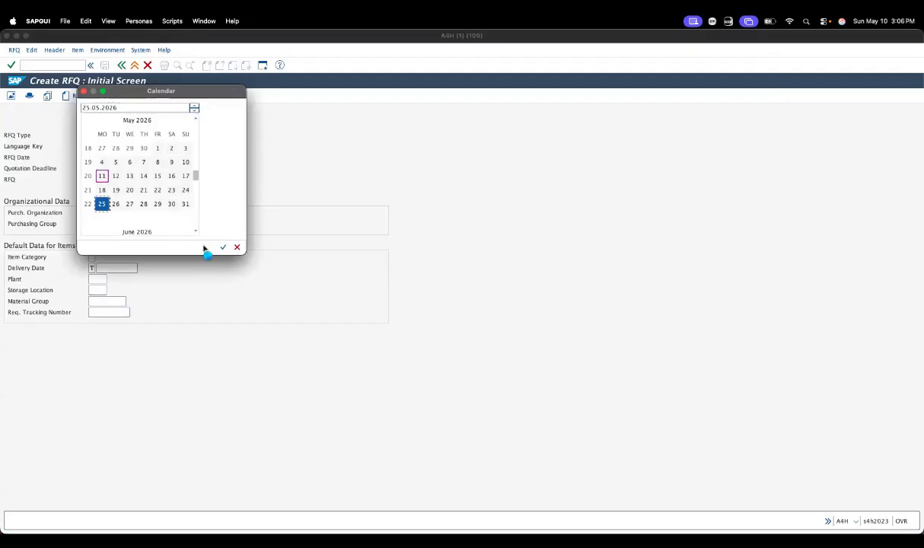
left_click(223, 247)
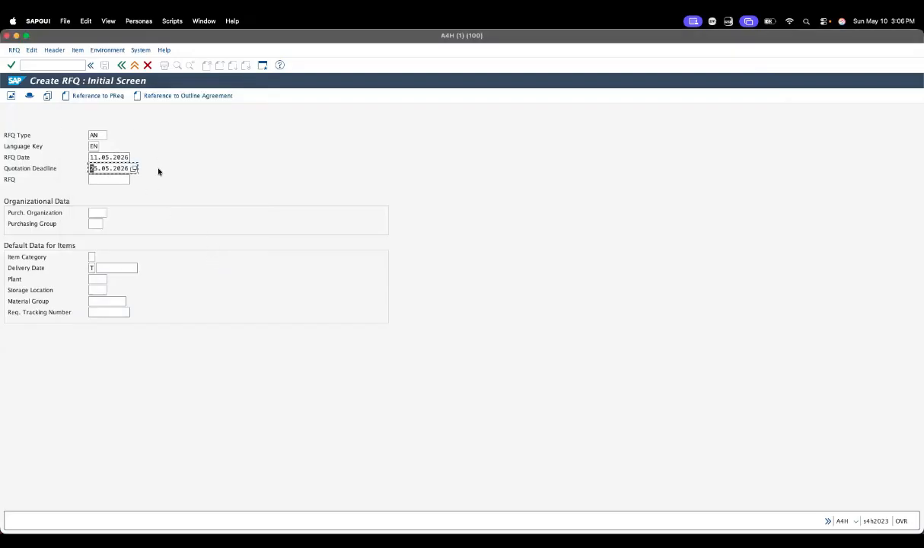
Select purchase requisition 10006864 as the RFQ's reference, discarding the trial plant filter C100
left_click(97, 98)
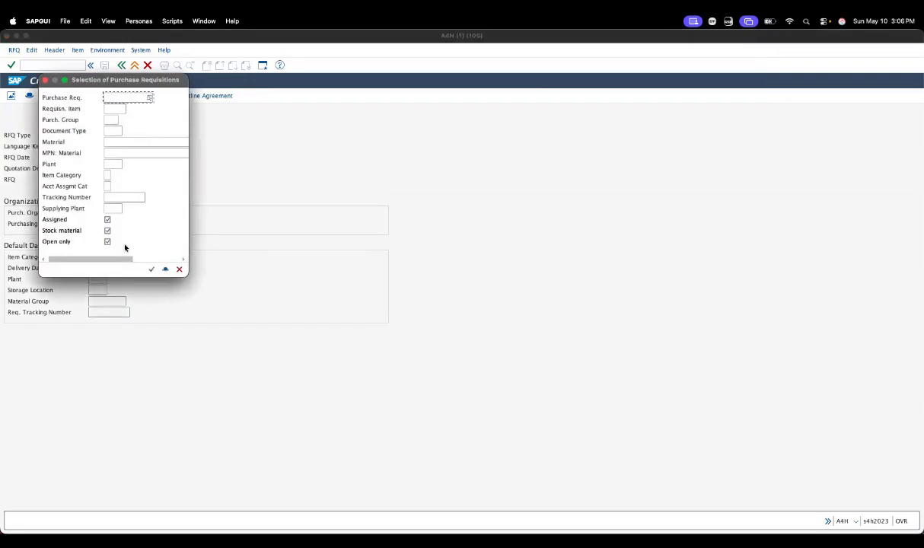
left_click(106, 166)
type("c100")
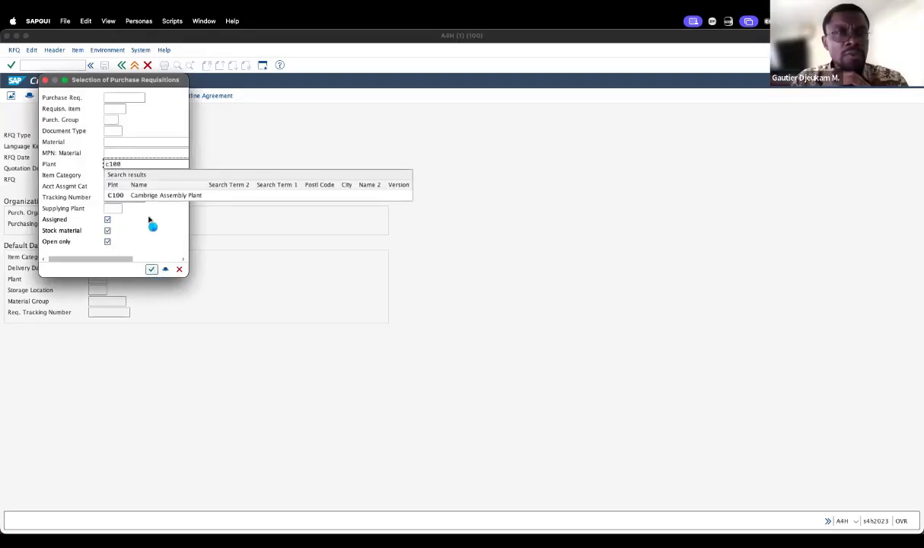
left_click(142, 197)
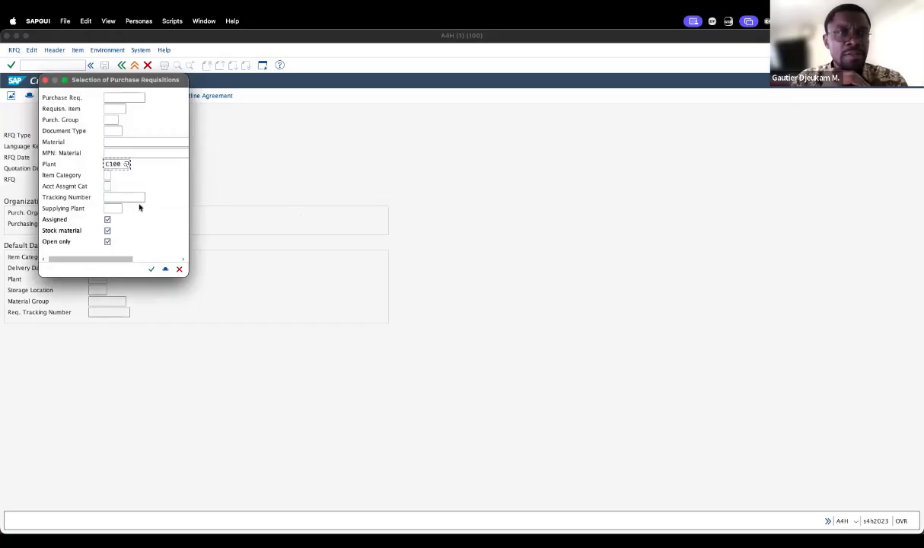
left_click_drag(120, 163, 77, 163)
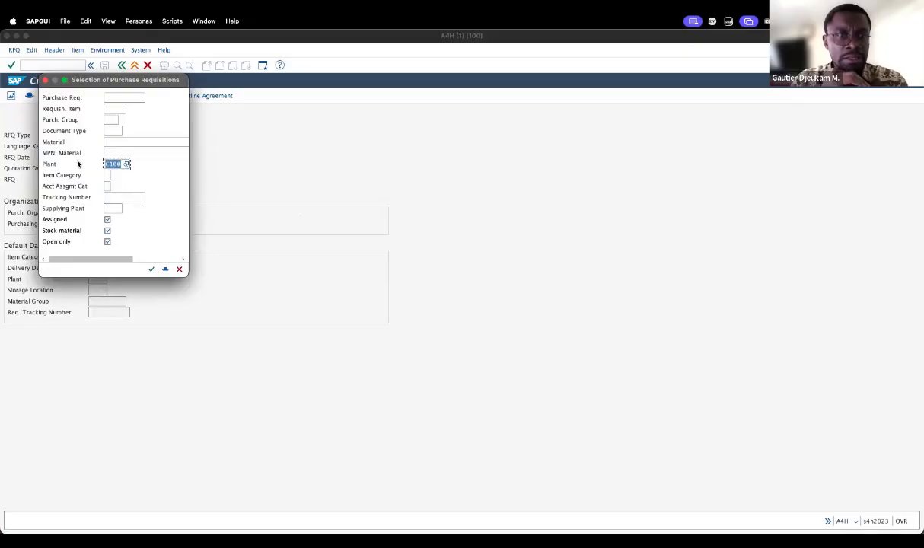
key("BackSpace")
left_click(107, 97)
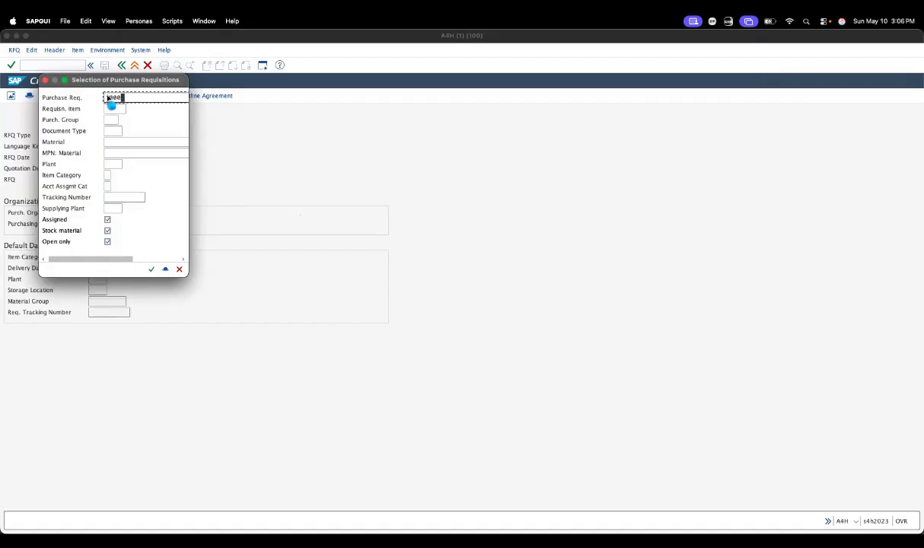
type("1000")
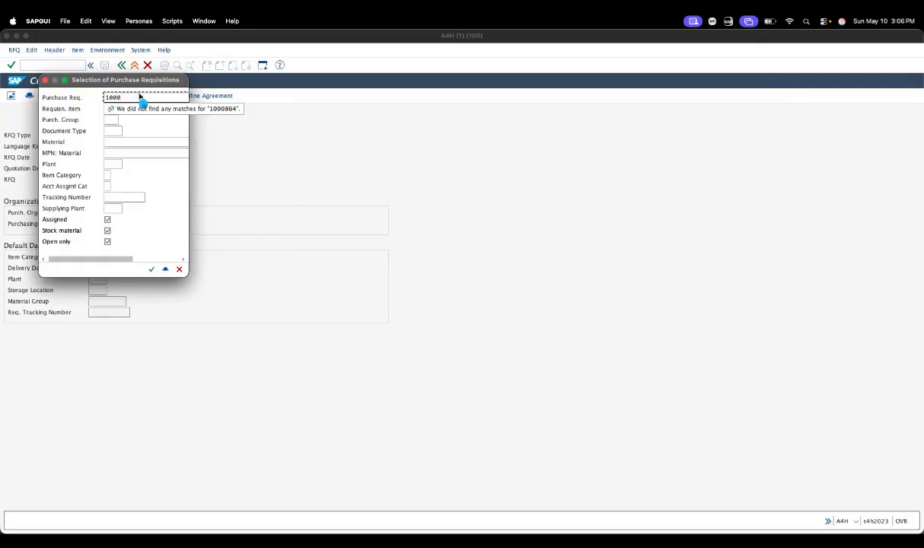
type("6864")
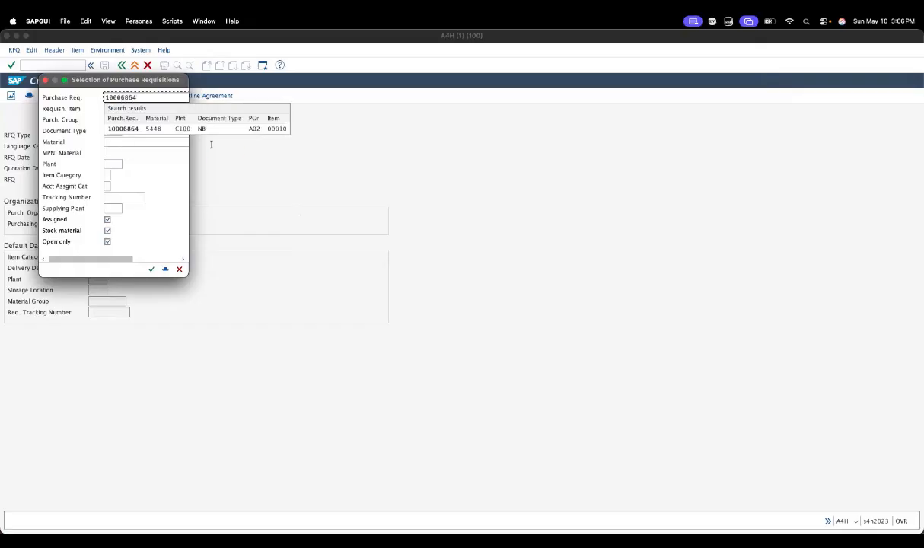
left_click(139, 127)
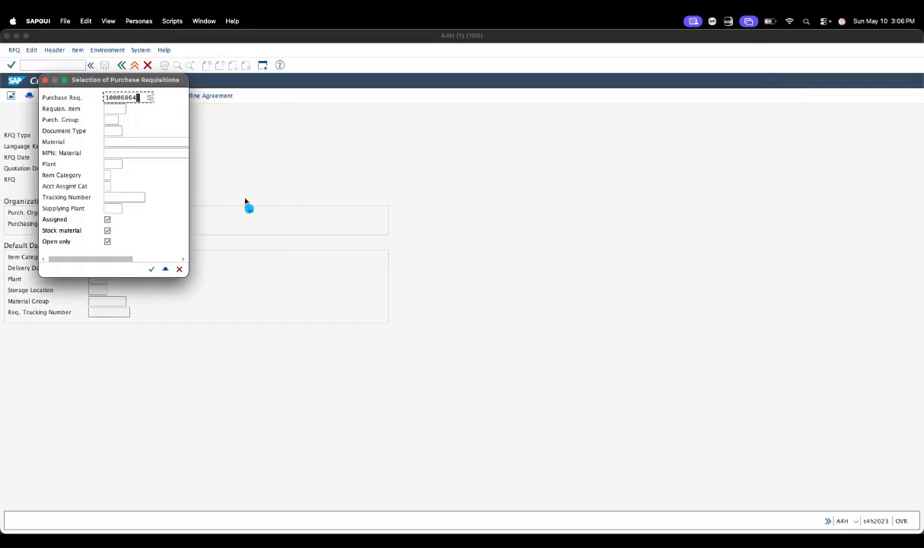
left_click(151, 269)
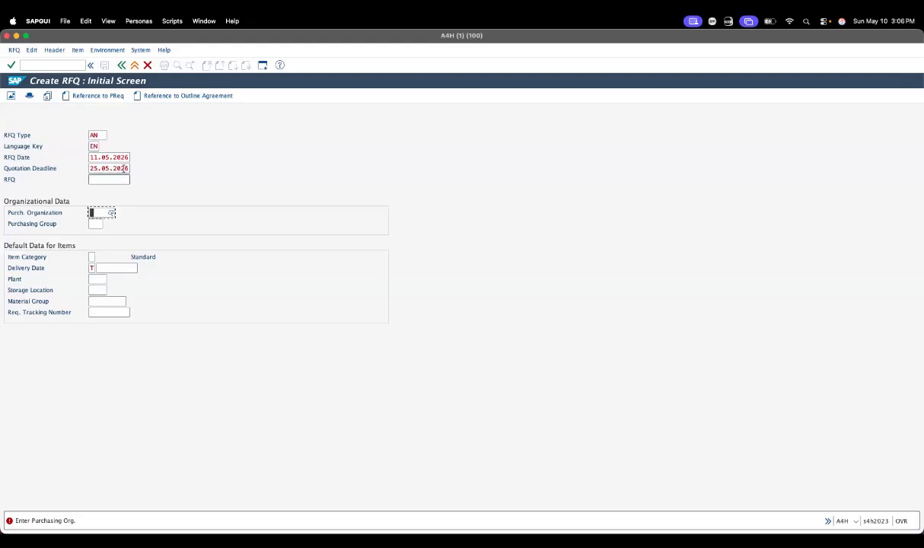
Try to enter purchasing organization 1001 and purchasing group c100 for the RFQ, and clear the group
left_click(127, 168)
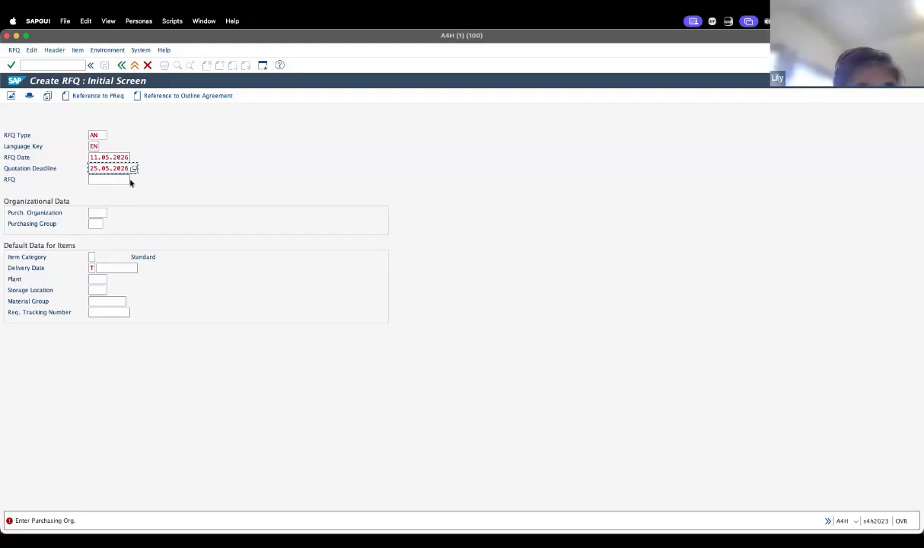
left_click(100, 213)
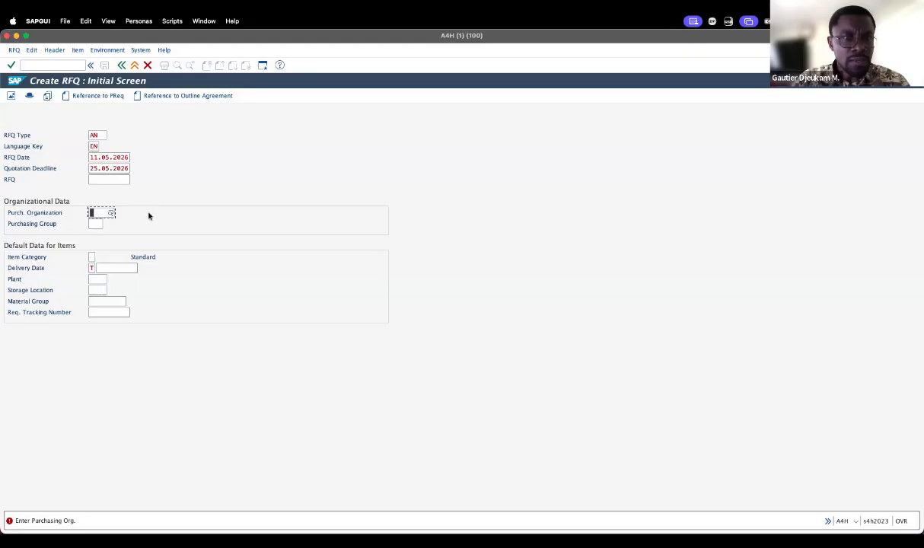
type("1001")
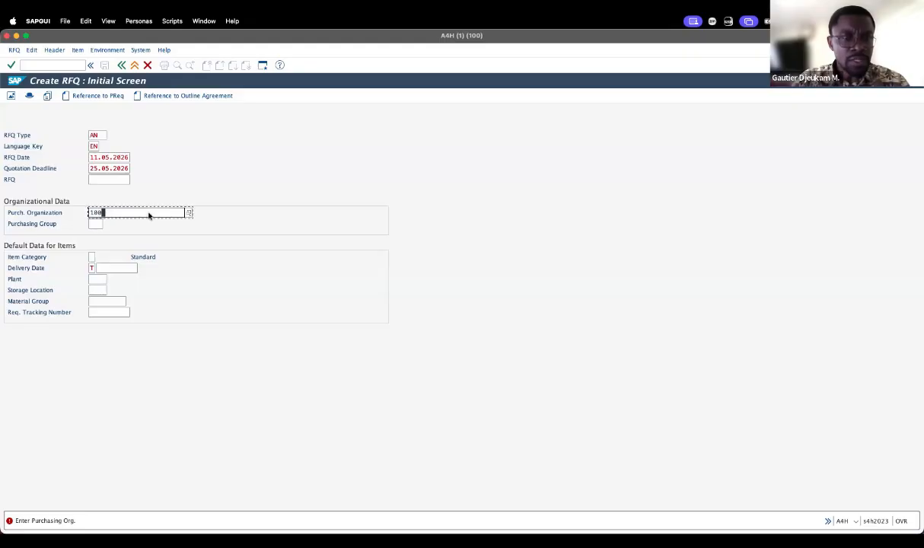
left_click(99, 224)
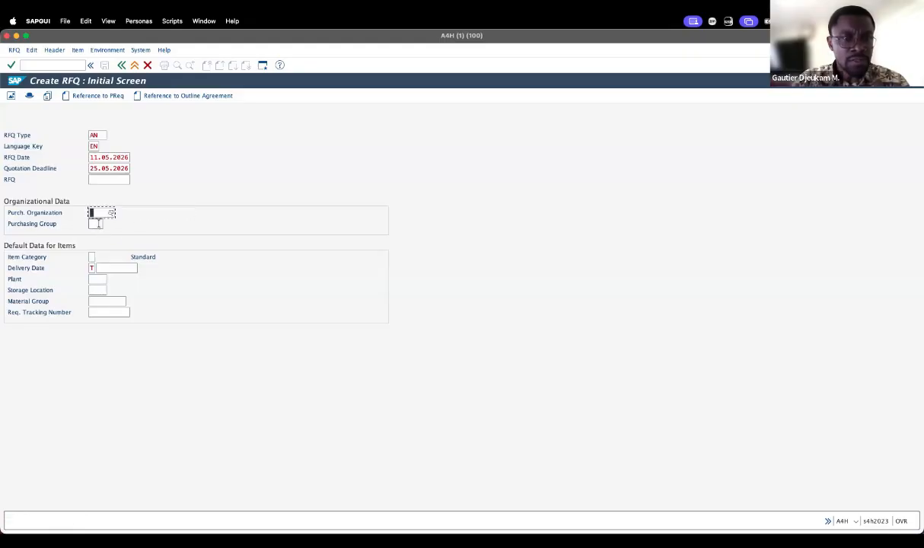
type("c100")
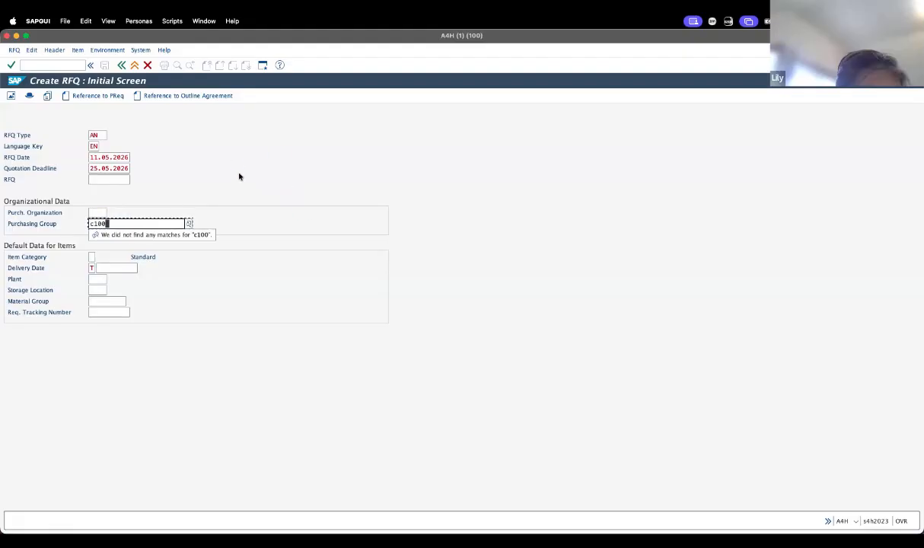
key("BackSpace")
key("BackSpace")
key("BackSpace")
key("BackSpace")
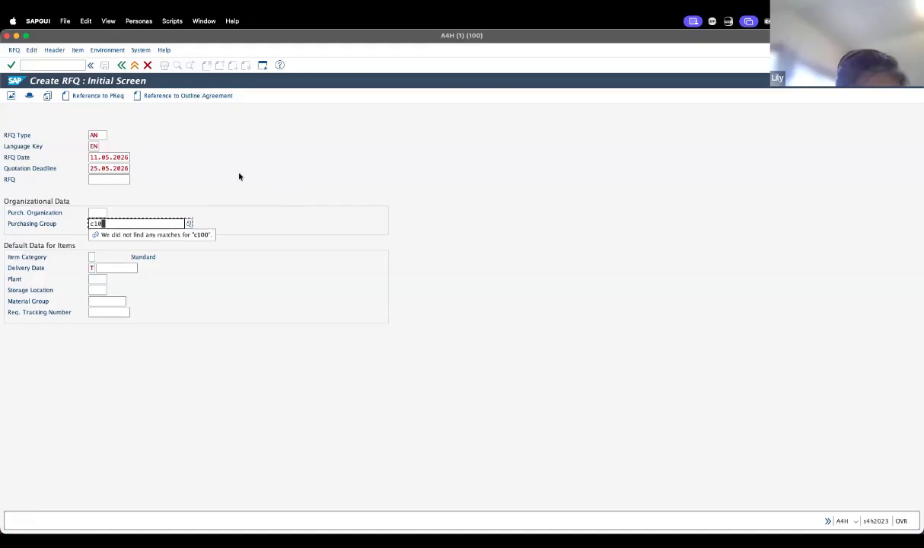
Set the RFQ's purchasing group to CC1 (Direct Materials)
left_click(239, 177)
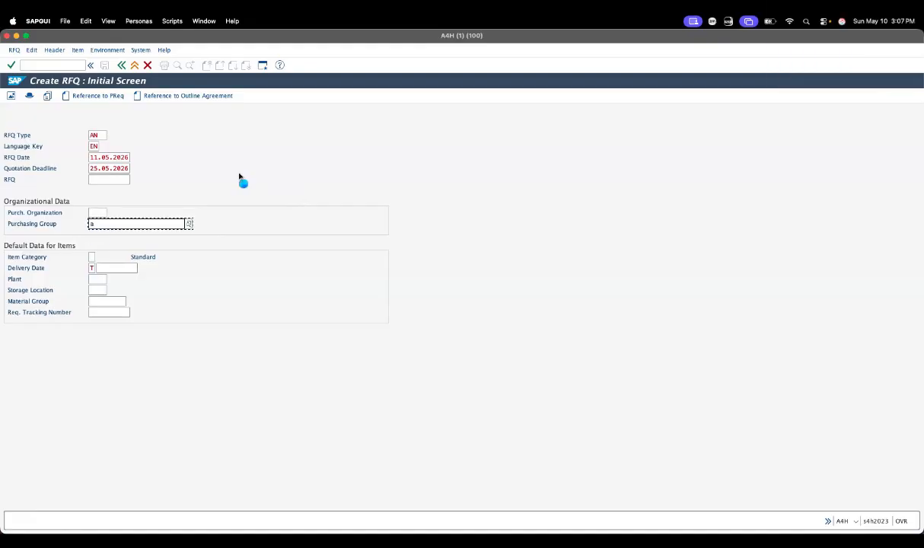
type("cc1")
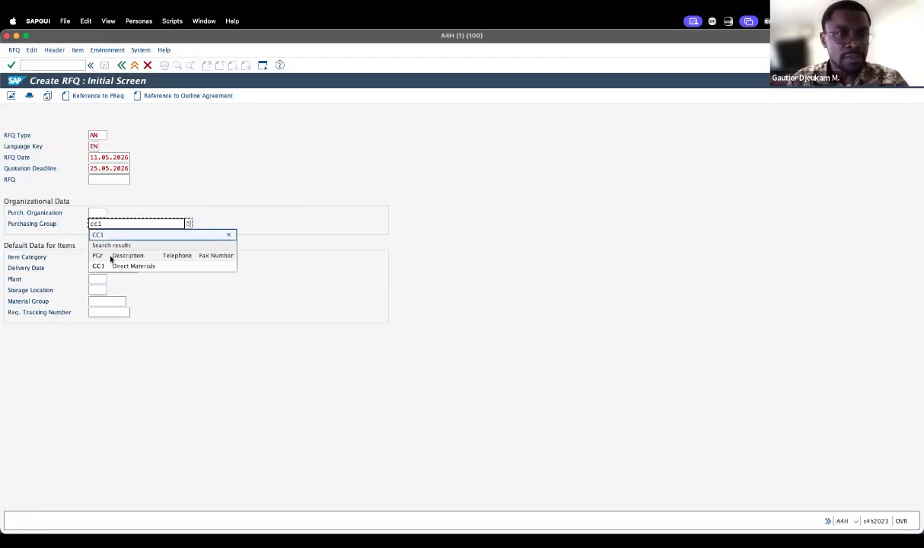
left_click(99, 265)
Set the RFQ's purchasing organization to 1001, keeping CC1 as the purchasing group
left_click(103, 215)
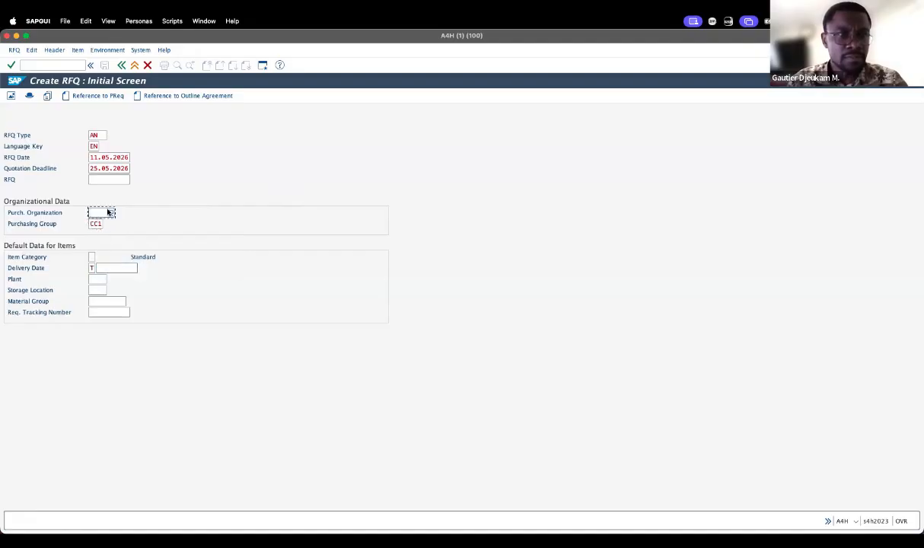
type("1001")
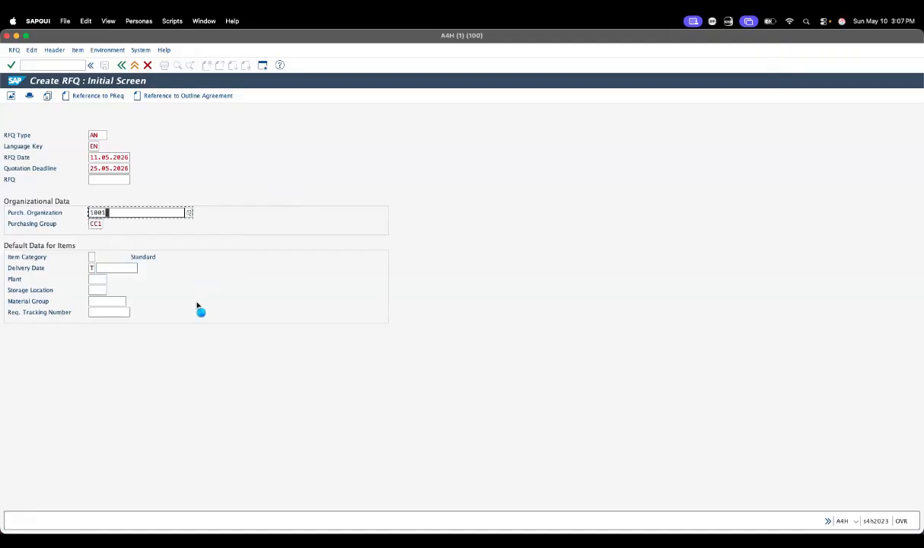
key("Tab")
left_click(106, 213)
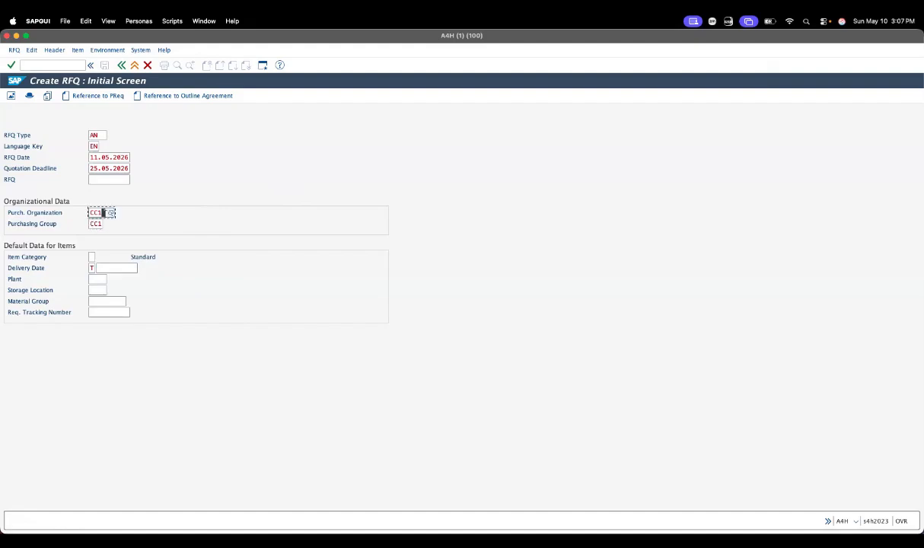
key("BackSpace")
key("BackSpace")
key("BackSpace")
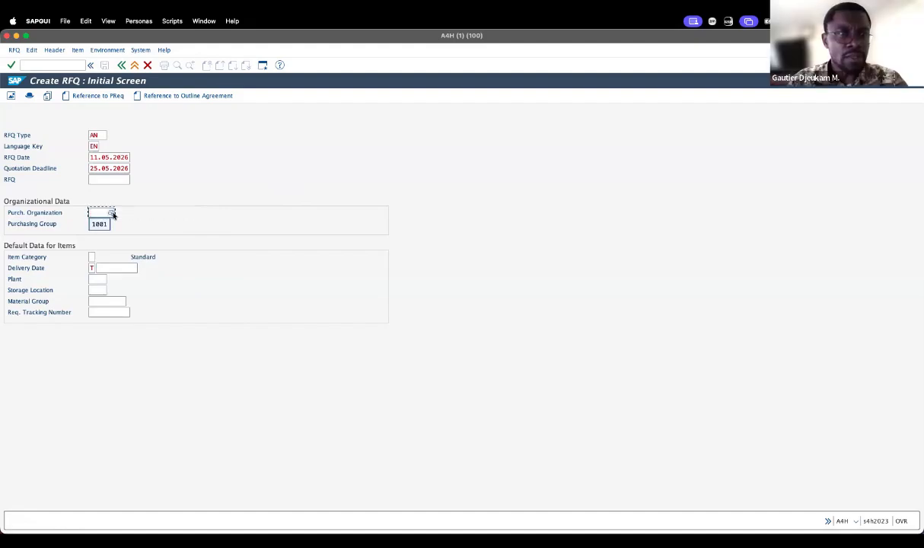
left_click(103, 224)
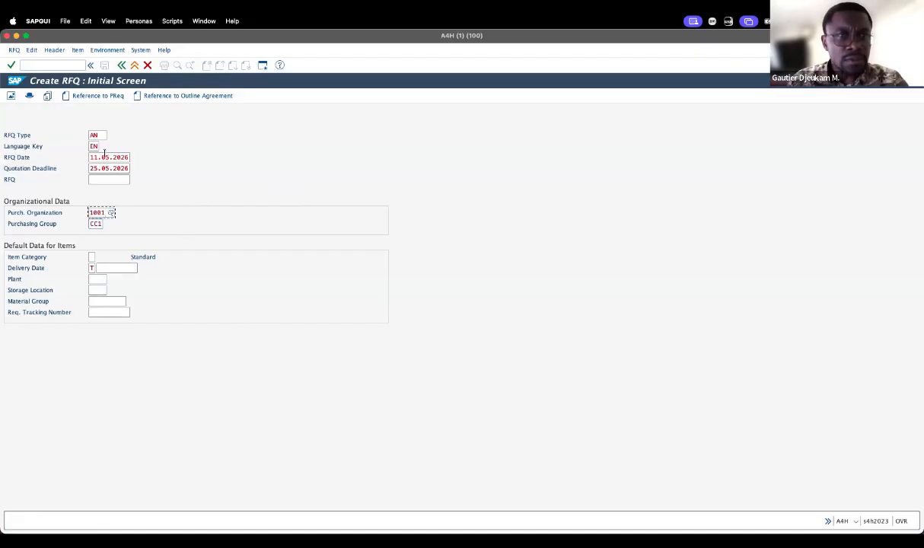
Adopt the item of purchase requisition 10006864 into the RFQ with its details, and try to save the RFQ
left_click(94, 100)
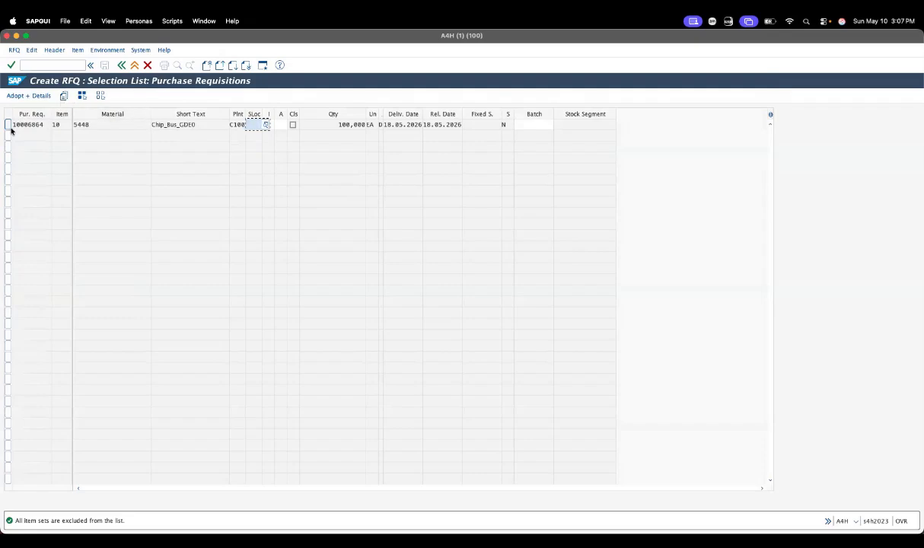
left_click(34, 124)
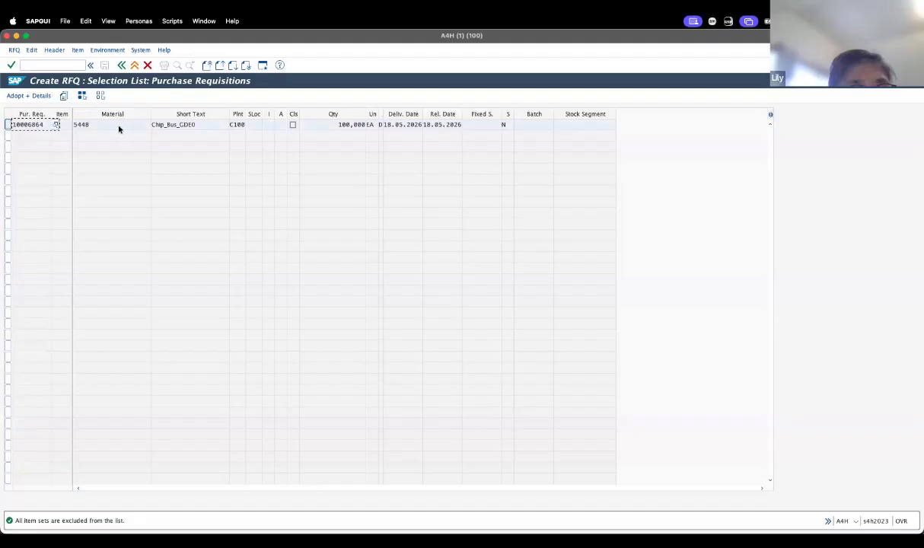
left_click(44, 96)
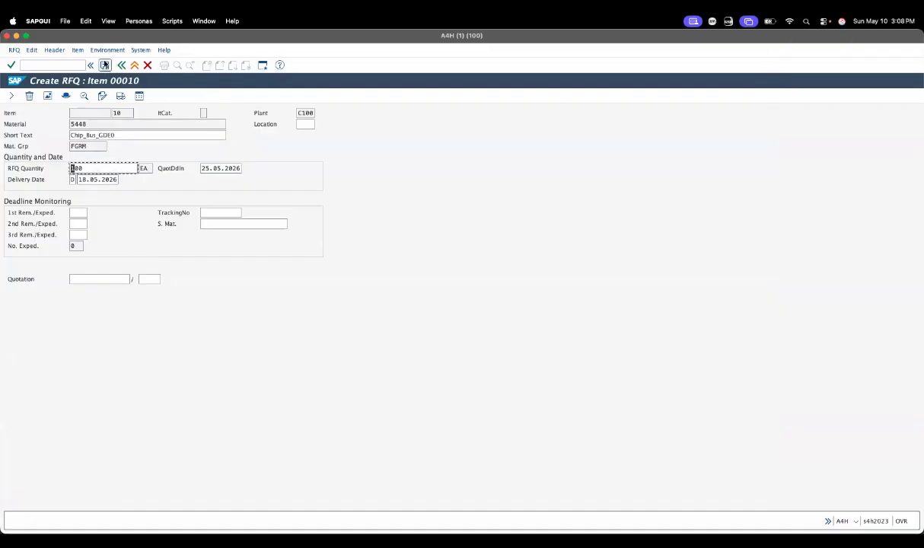
left_click(105, 66)
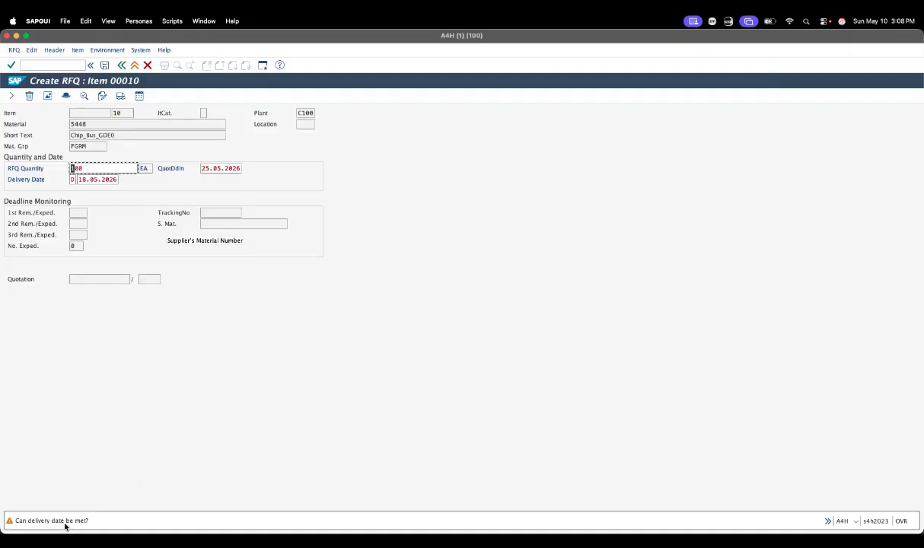
Try to reconfirm the RFQ item's delivery date from the calendar and save the RFQ again
left_click(120, 180)
left_click(122, 181)
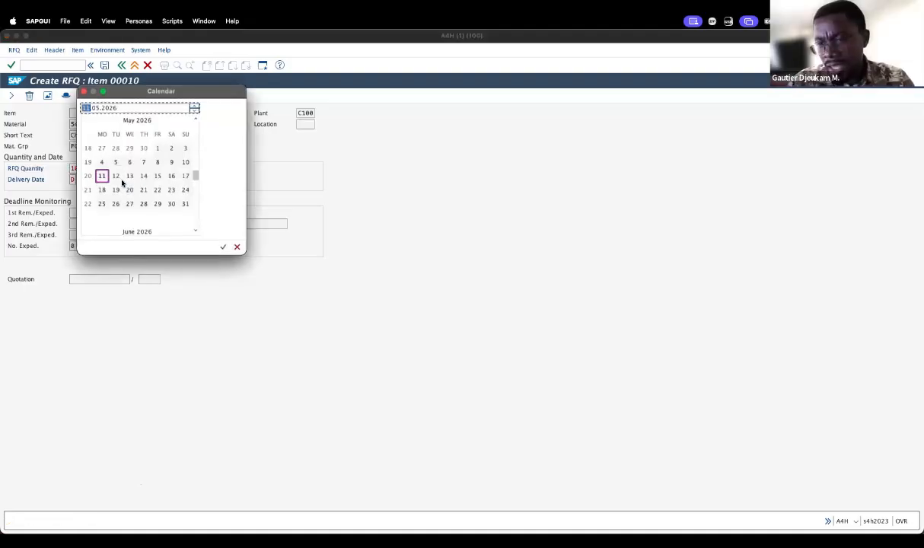
left_click(223, 247)
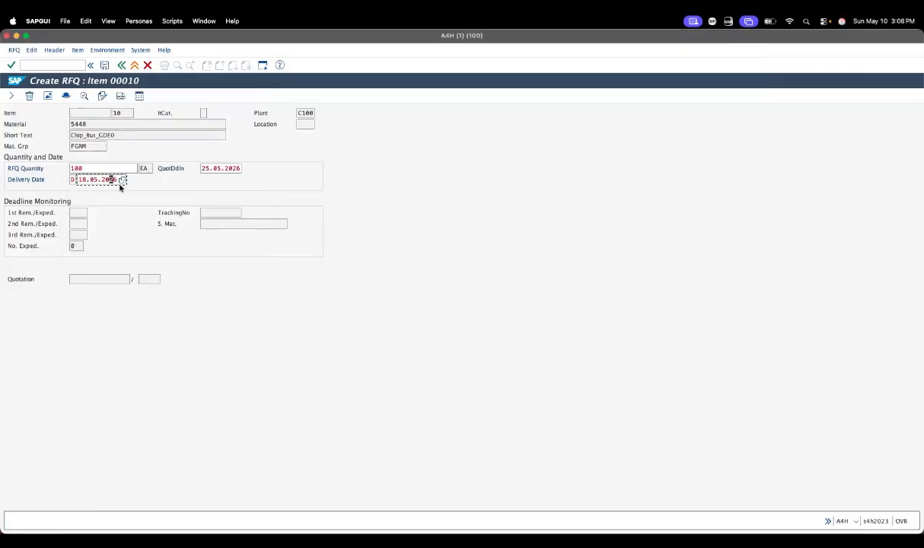
left_click(104, 66)
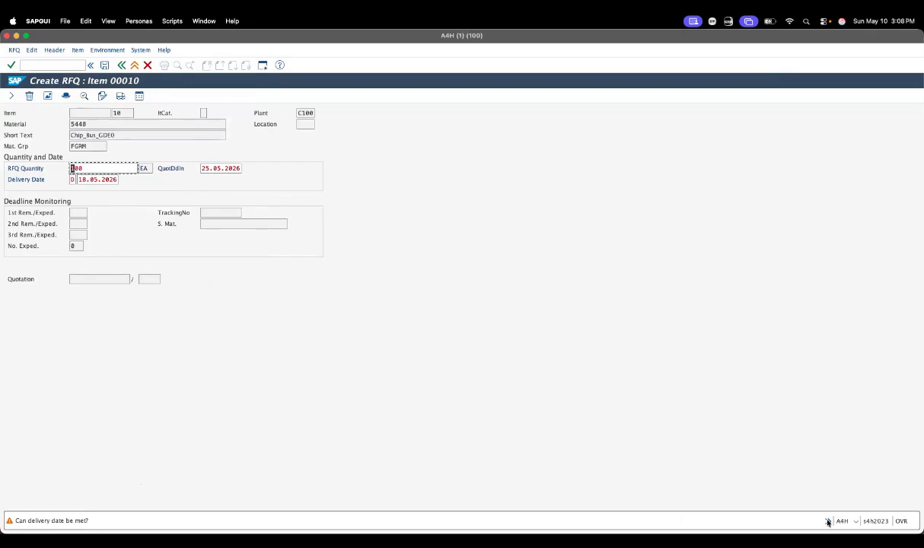
left_click(106, 65)
Set the RFQ item's delivery date to 08.06.2026 and try to save the RFQ
left_click(111, 179)
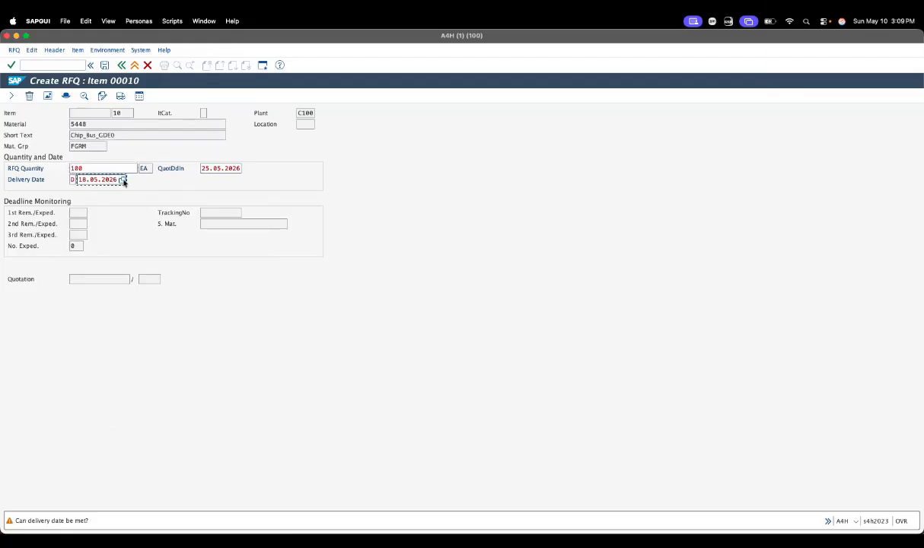
left_click(123, 180)
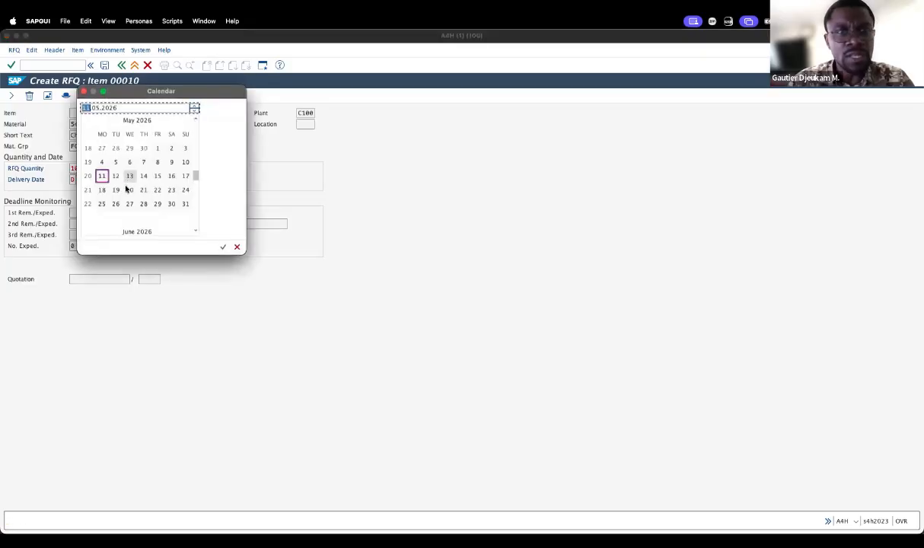
left_click(195, 233)
left_click(195, 233)
left_click(195, 233)
left_click(195, 233)
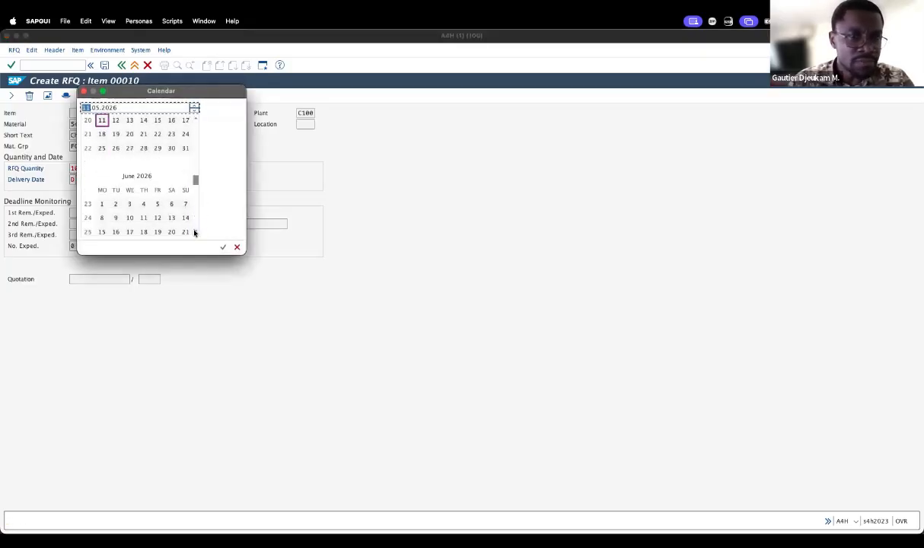
left_click(102, 219)
left_click(223, 246)
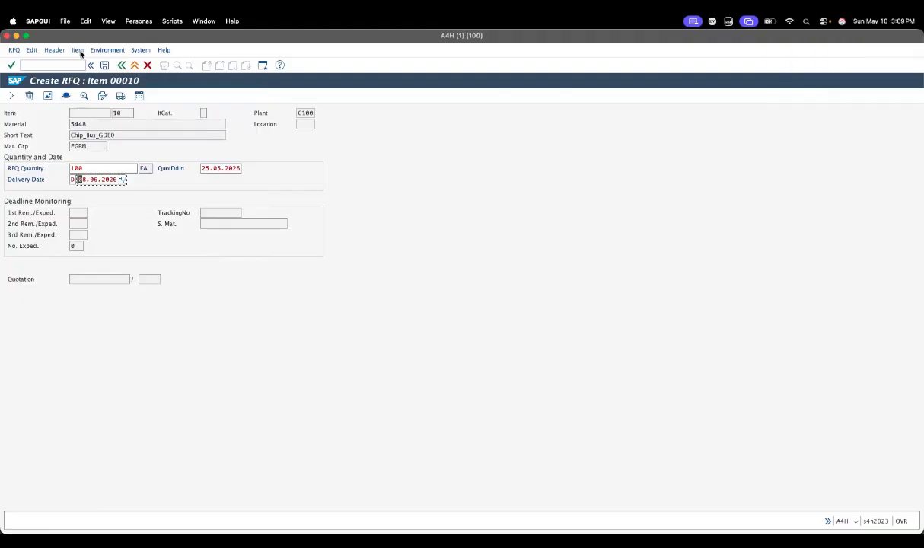
left_click(105, 66)
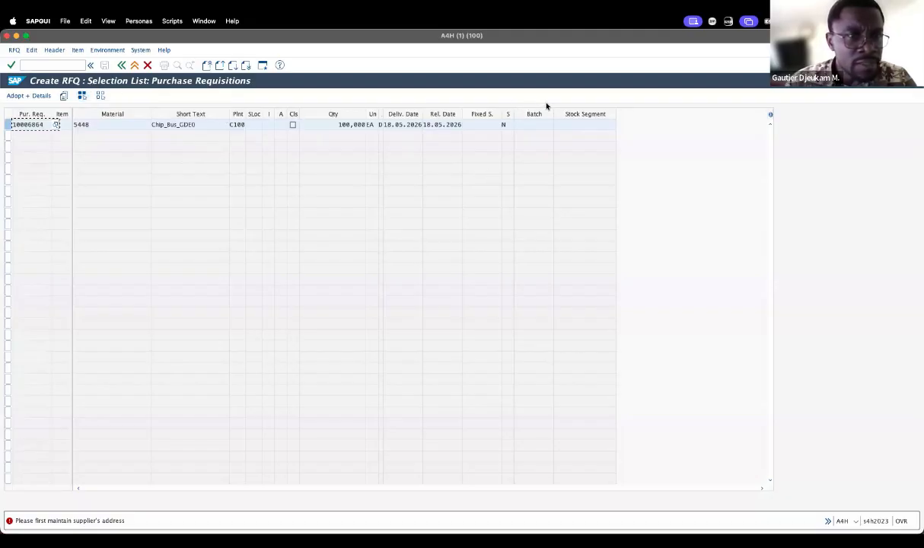
Try to adopt the selected requisition item again, and open the supplier display for checking a supplier's address
left_click(64, 97)
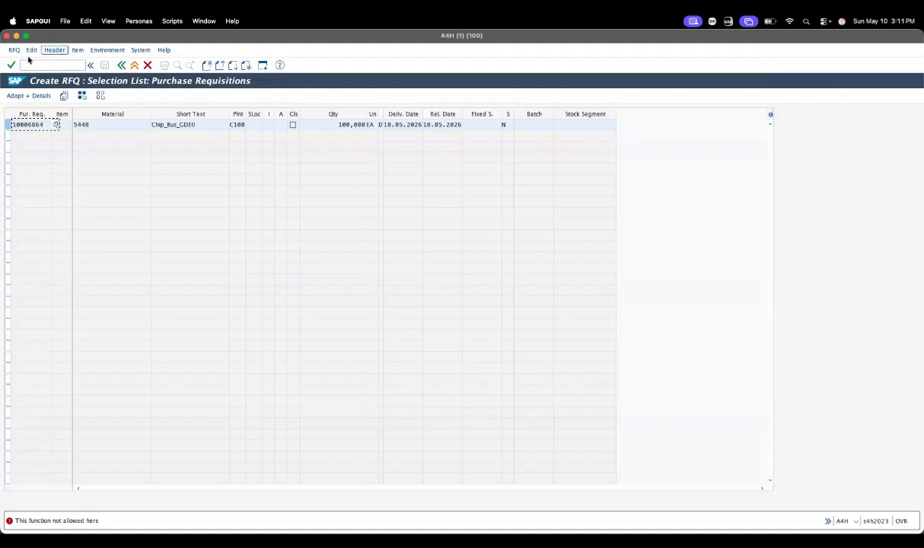
left_click(77, 50)
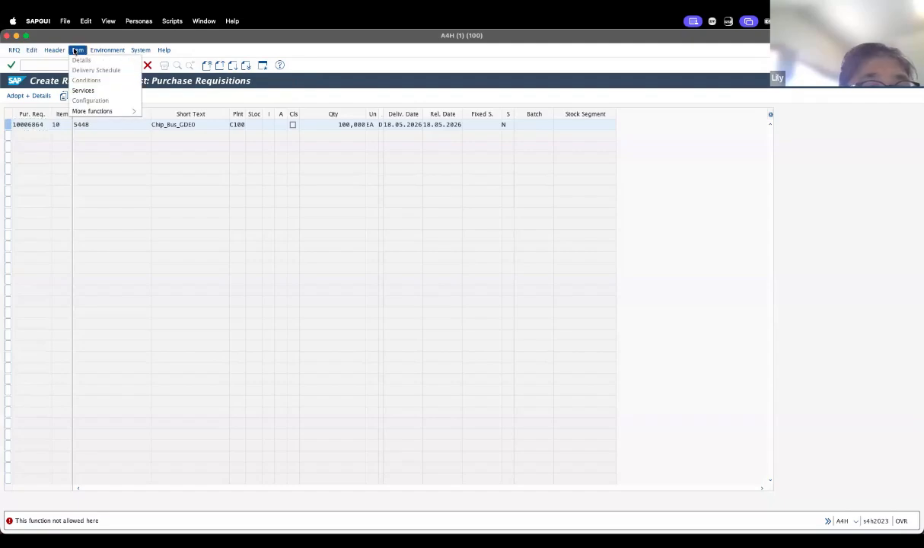
mouse_move(110, 112)
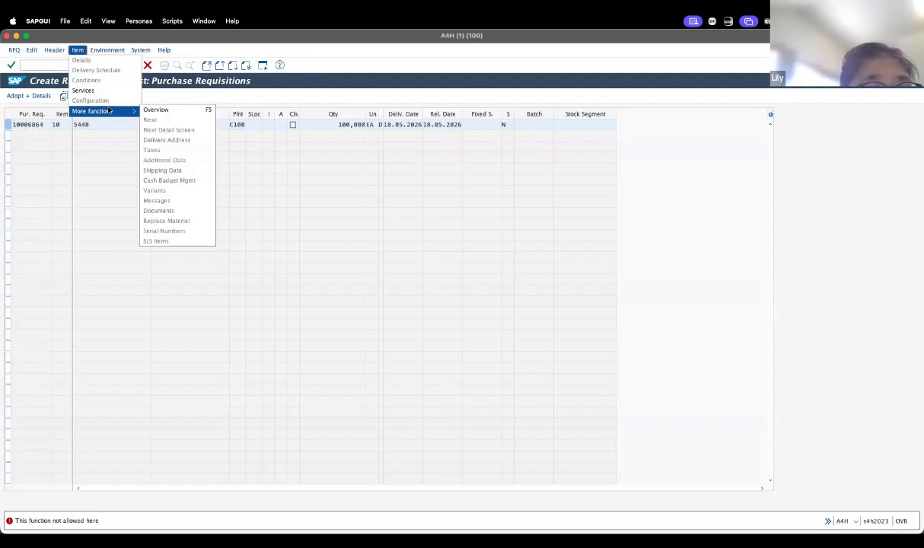
left_click(93, 51)
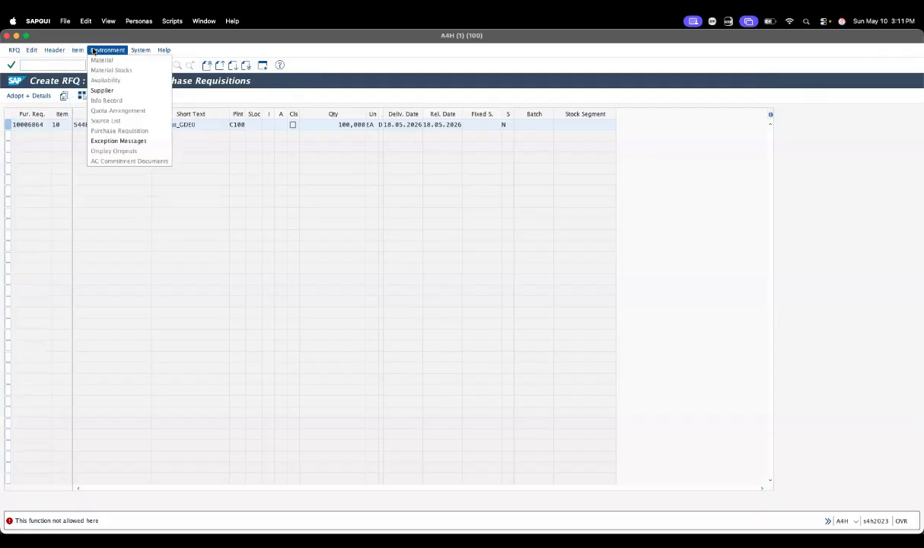
left_click(109, 92)
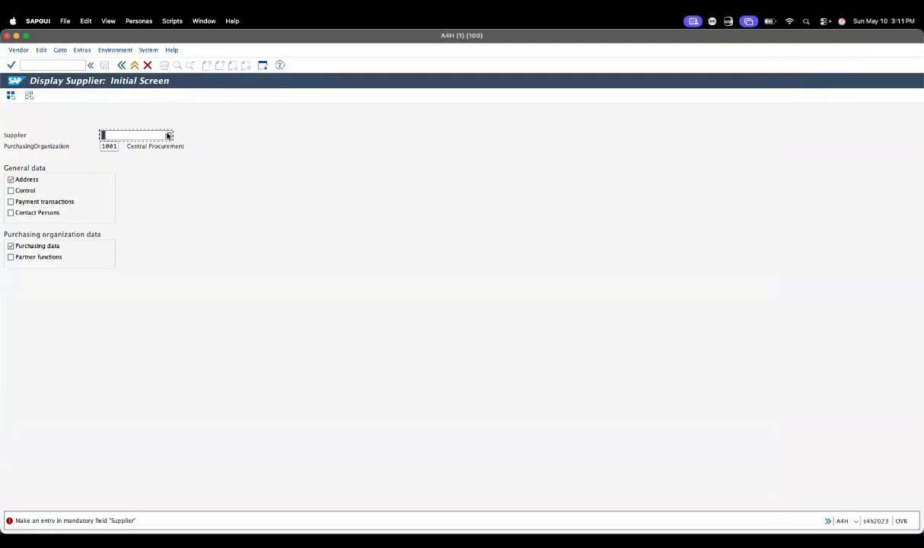
Search for suppliers in company code C100 and choose Steel Technologies LLC as the supplier for display
left_click(168, 136)
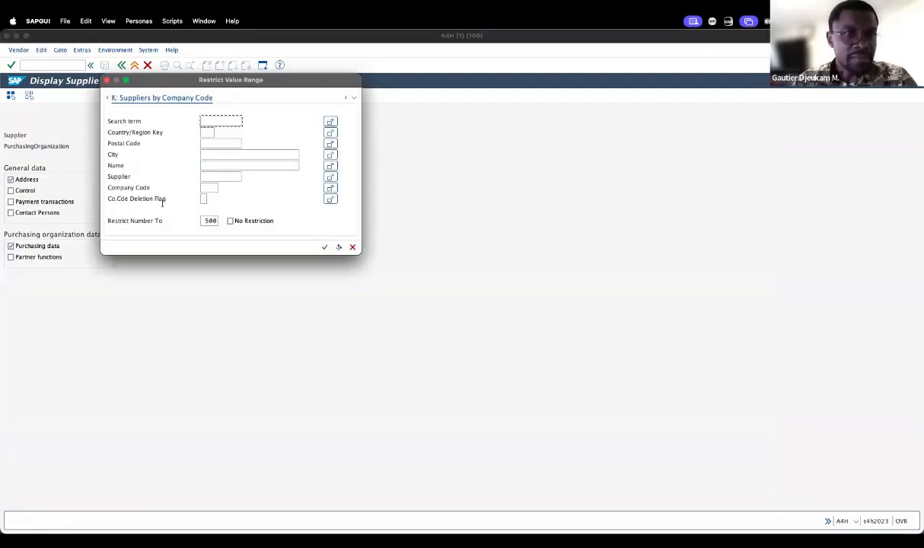
left_click(206, 188)
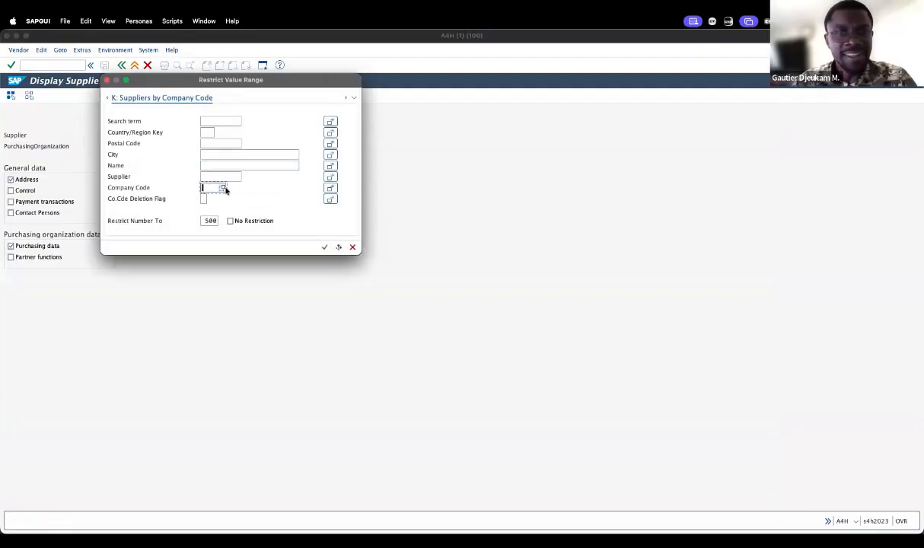
type("c1")
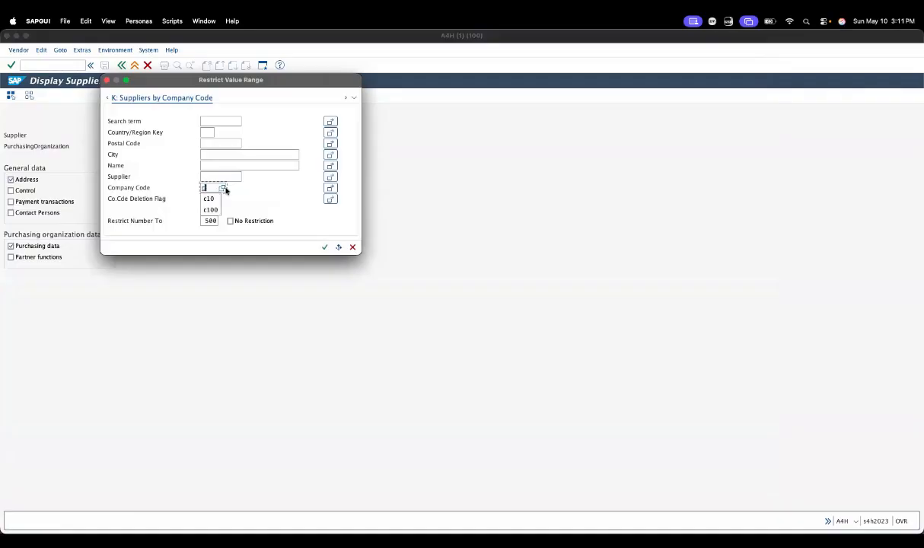
type("00")
left_click(325, 248)
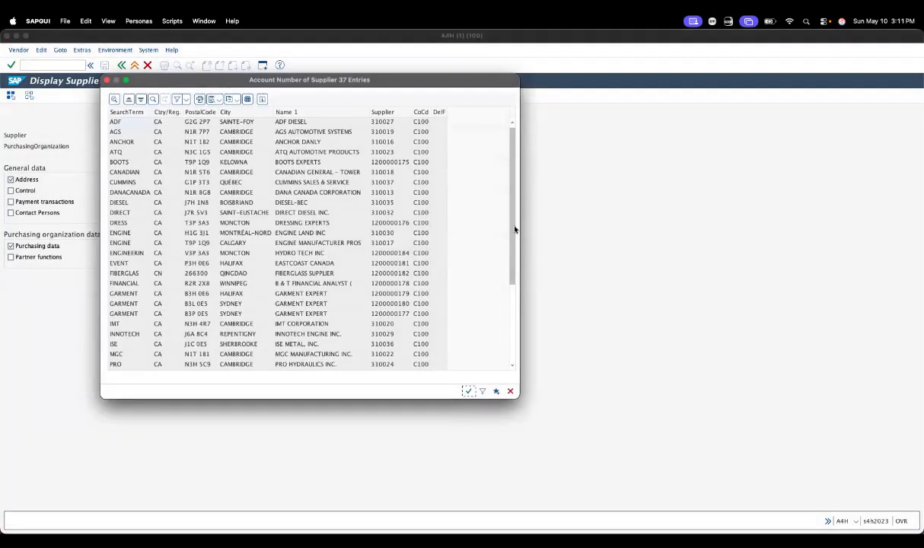
left_click_drag(514, 229, 442, 316)
left_click(381, 304)
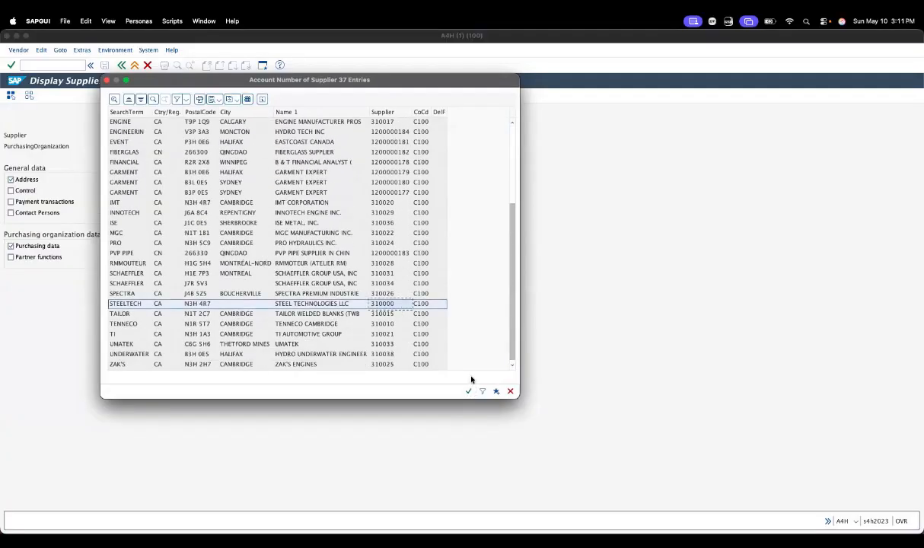
left_click(469, 391)
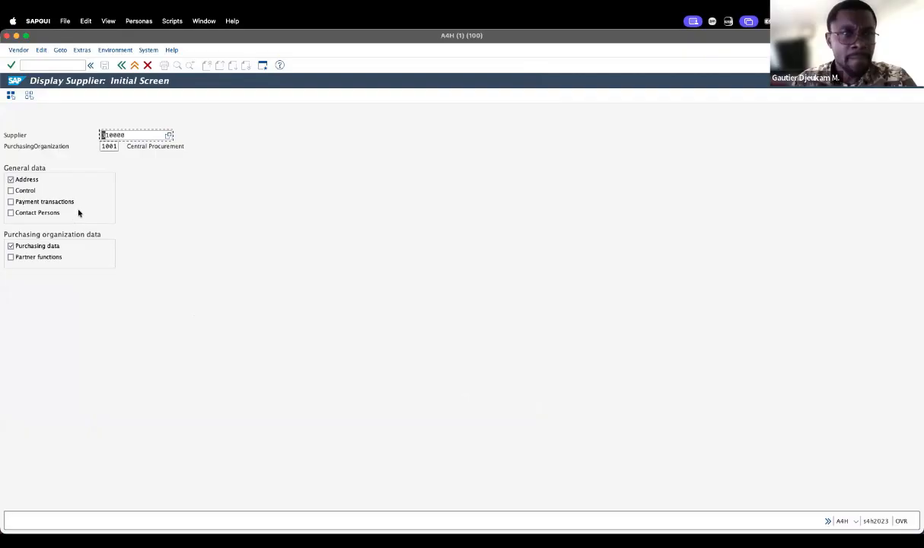
Display the record of Steel Technologies LLC and examine its address, address overview and identification data
left_click(387, 315)
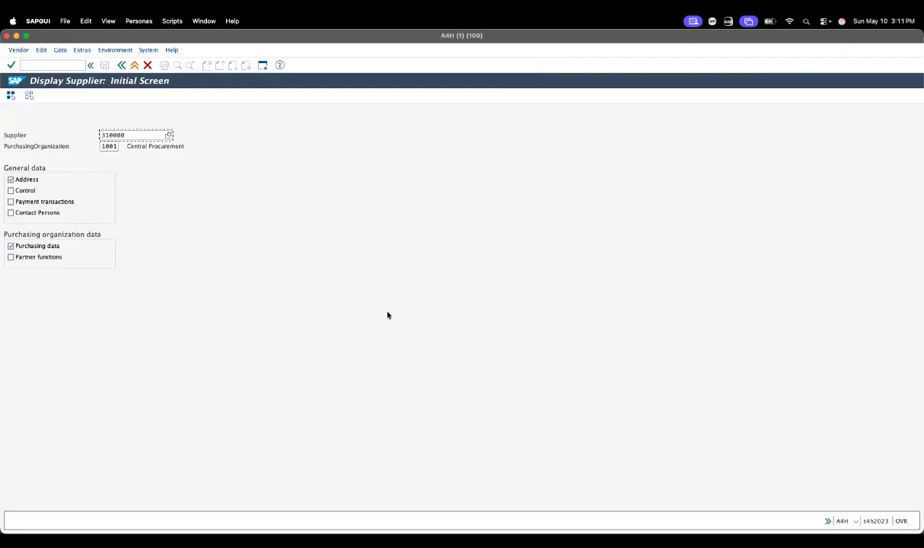
key("Return")
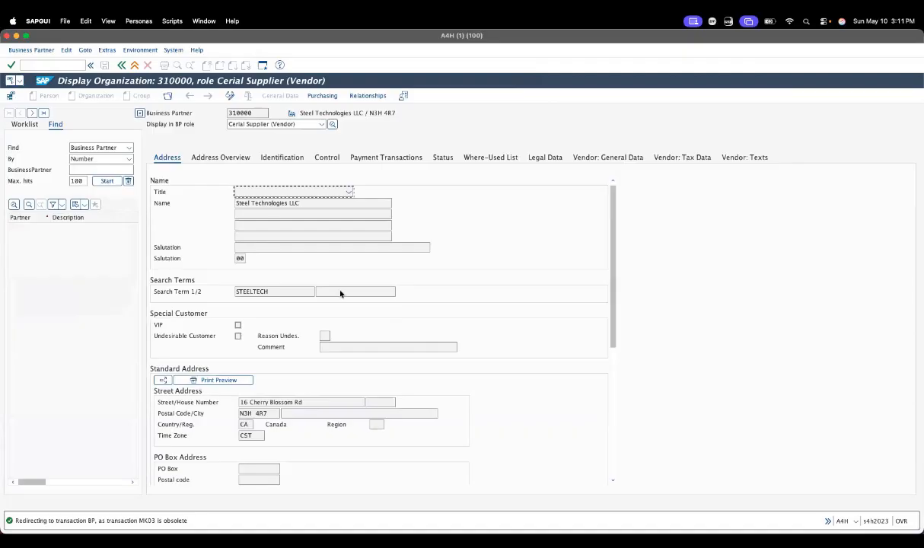
left_click(214, 161)
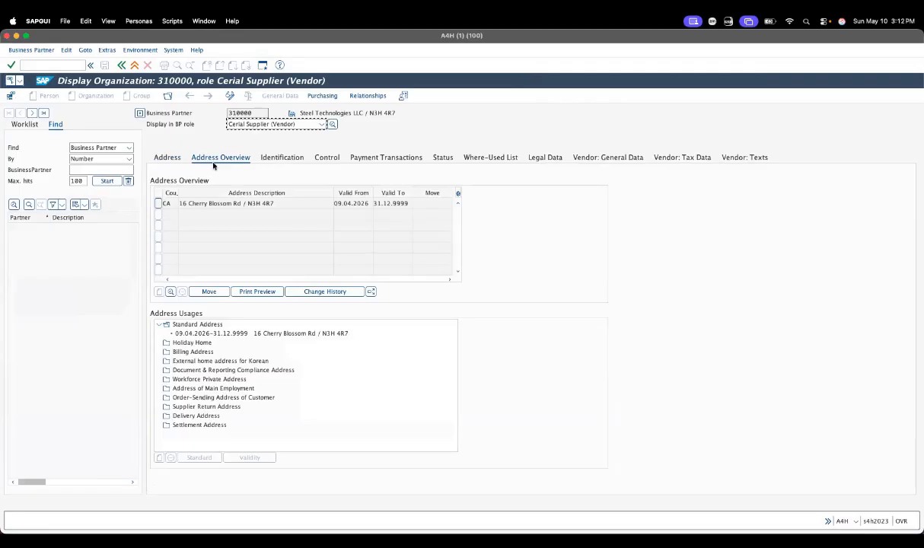
left_click(272, 163)
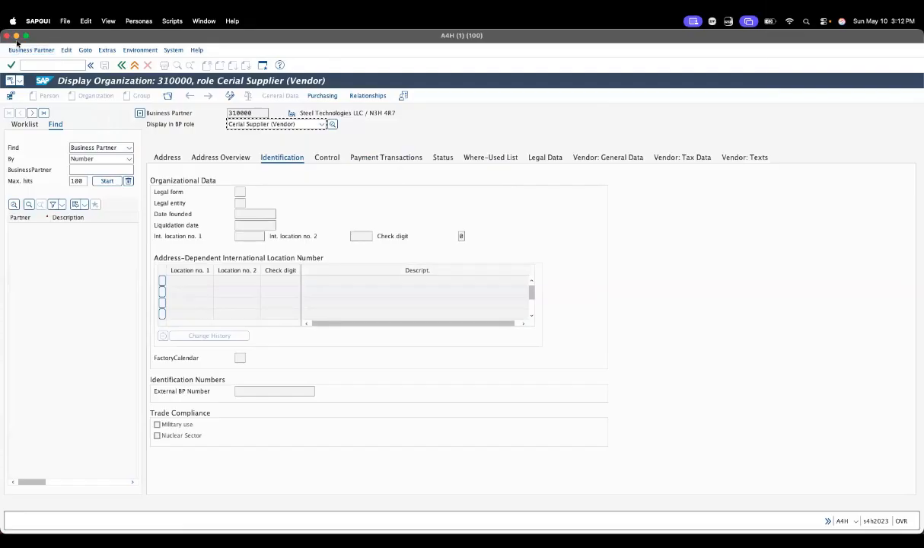
left_click(40, 65)
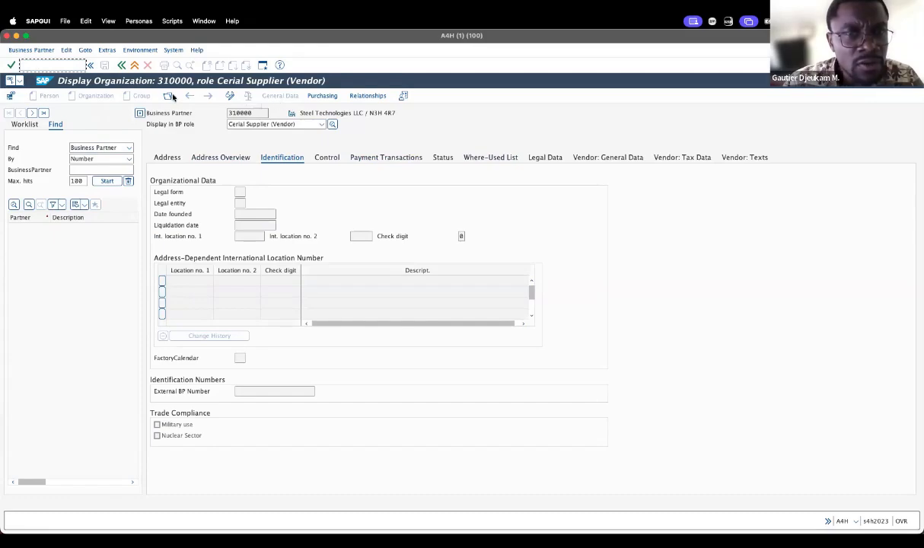
left_click(140, 51)
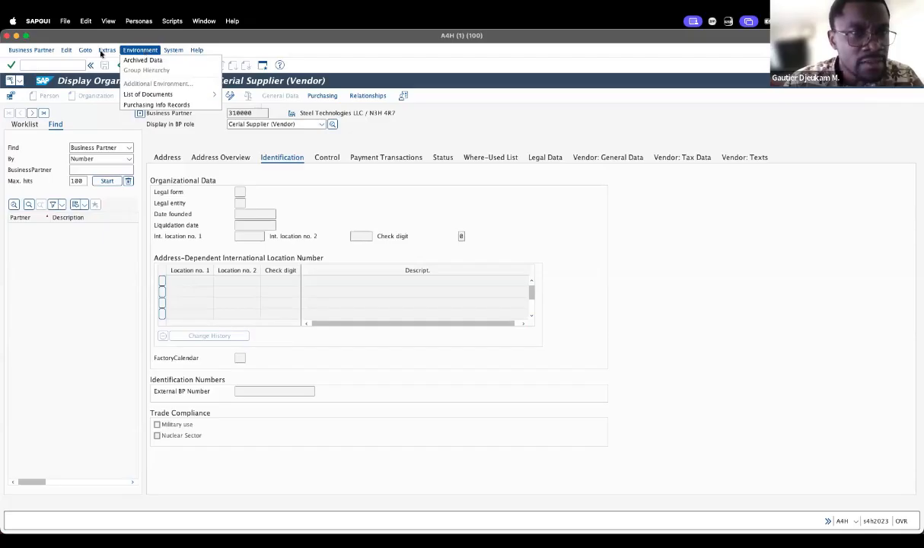
mouse_move(83, 54)
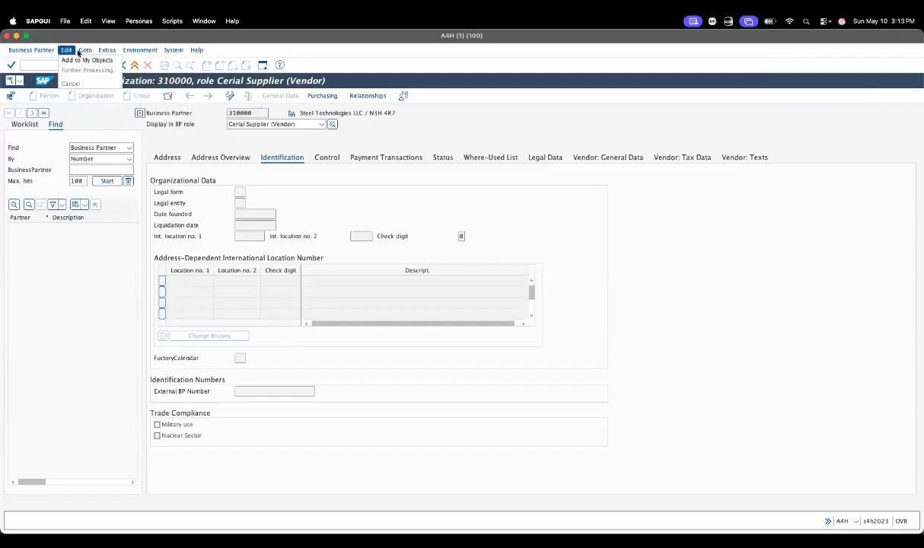
mouse_move(138, 52)
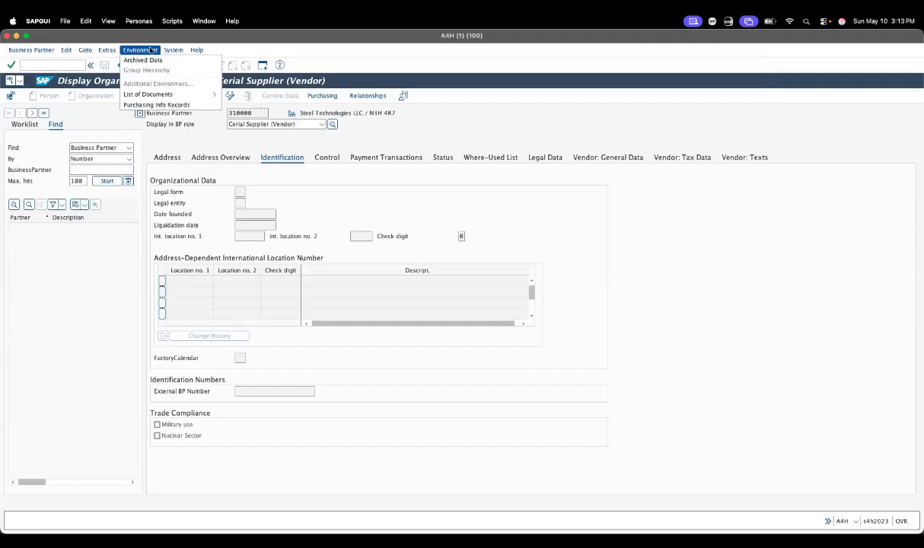
mouse_move(174, 52)
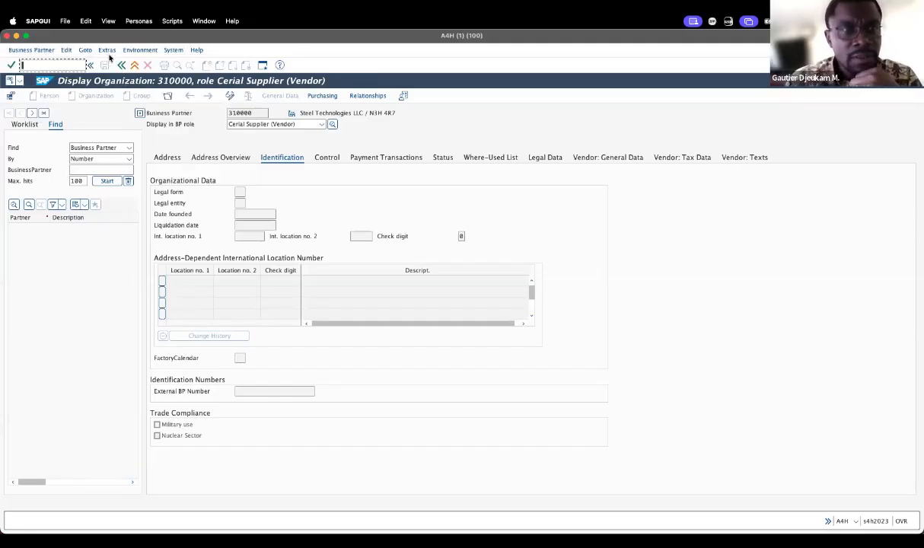
Try to run the command "/" from the supplier's business partner record
left_click(61, 63)
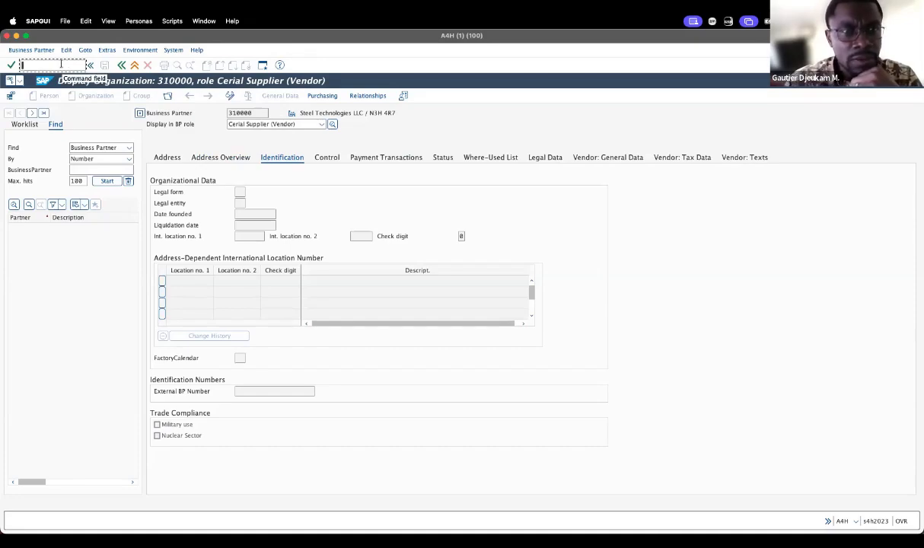
type("/")
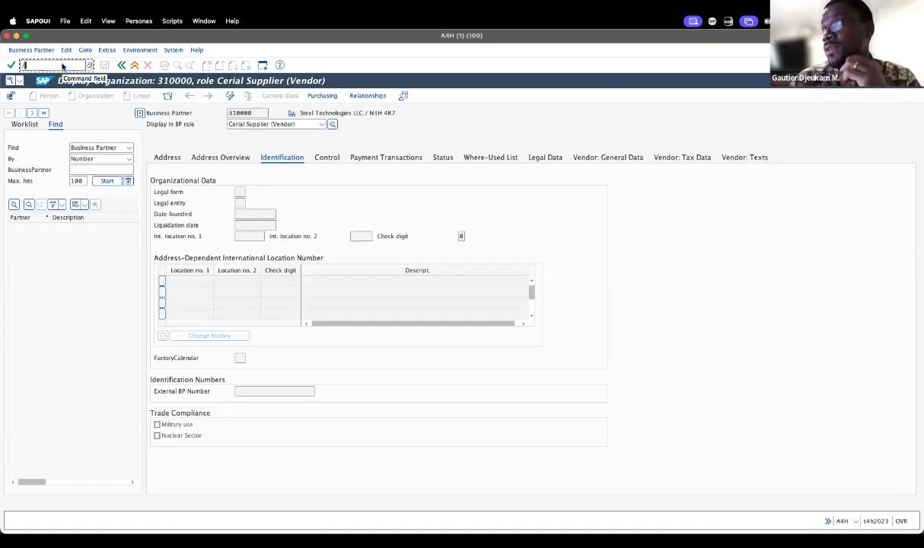
key("Return")
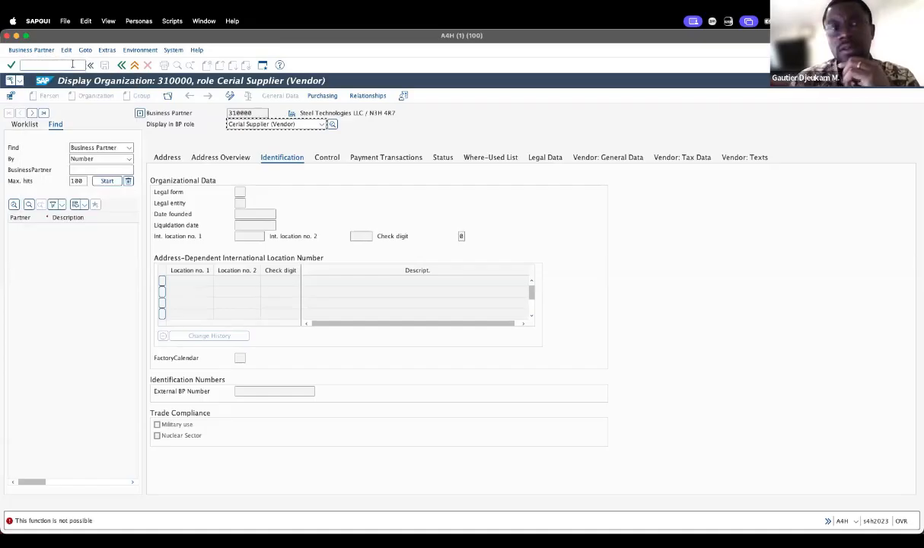
Try to leave the supplier's business partner record by running the command "\n"
left_click(72, 64)
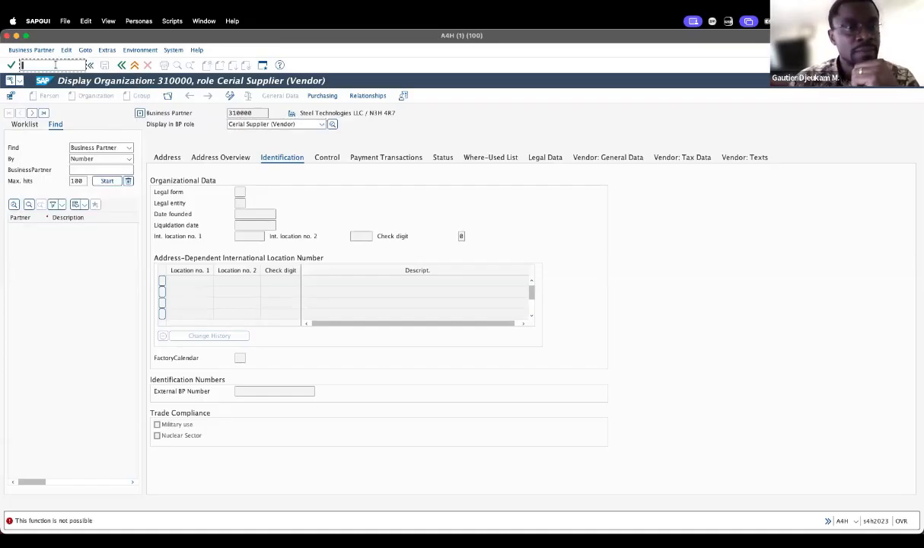
type("/n")
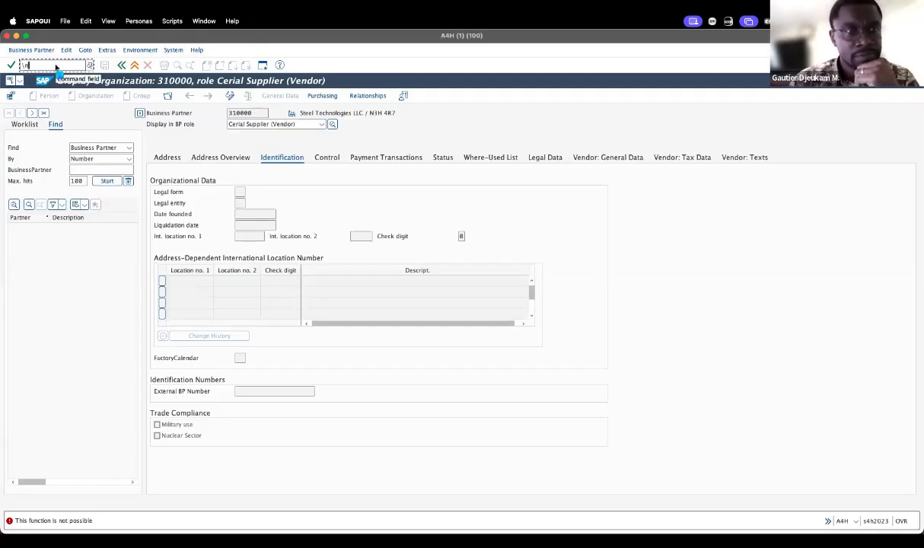
key("Return")
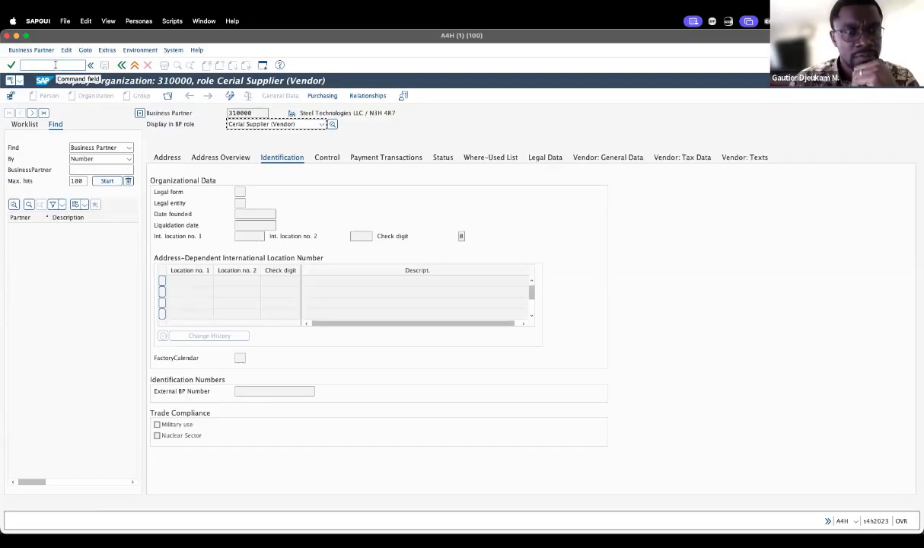
key("F4")
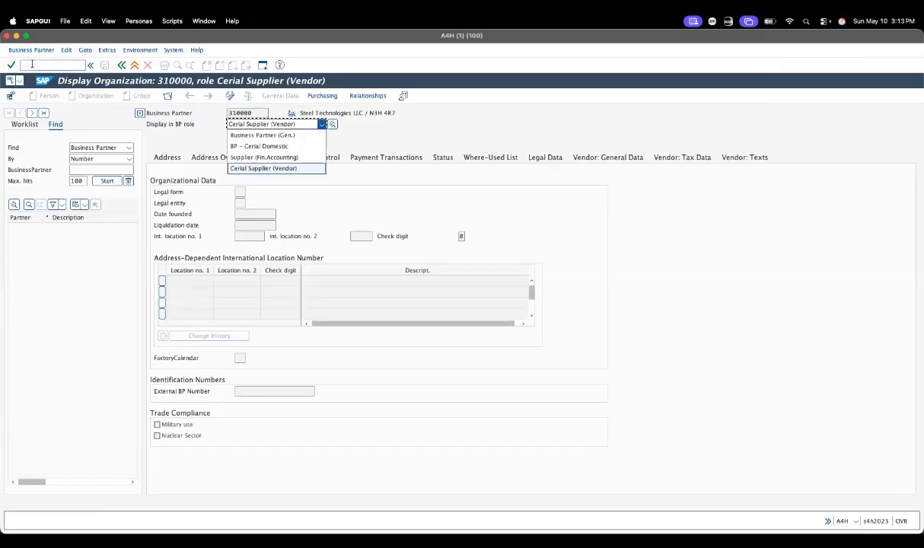
Return from the supplier's record to the SAP Easy Access start screen with the command /n
left_click(32, 64)
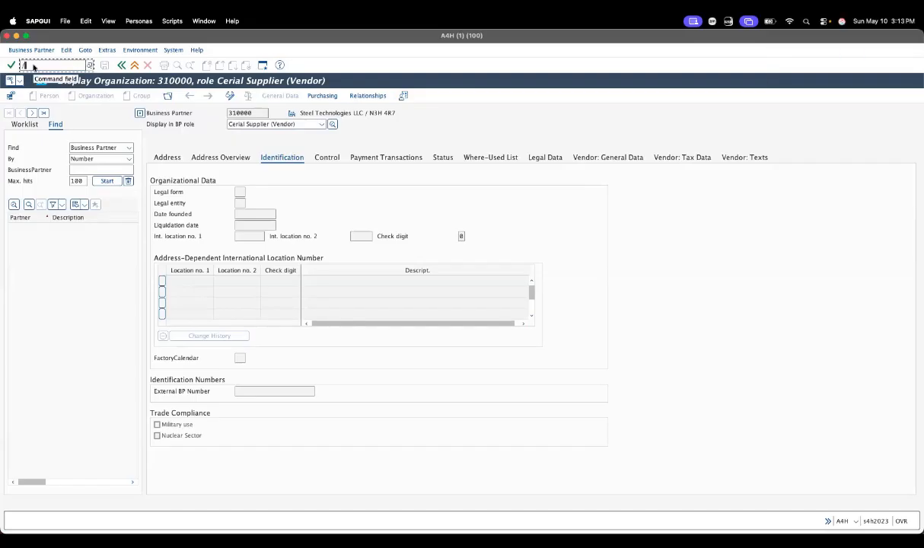
type("/")
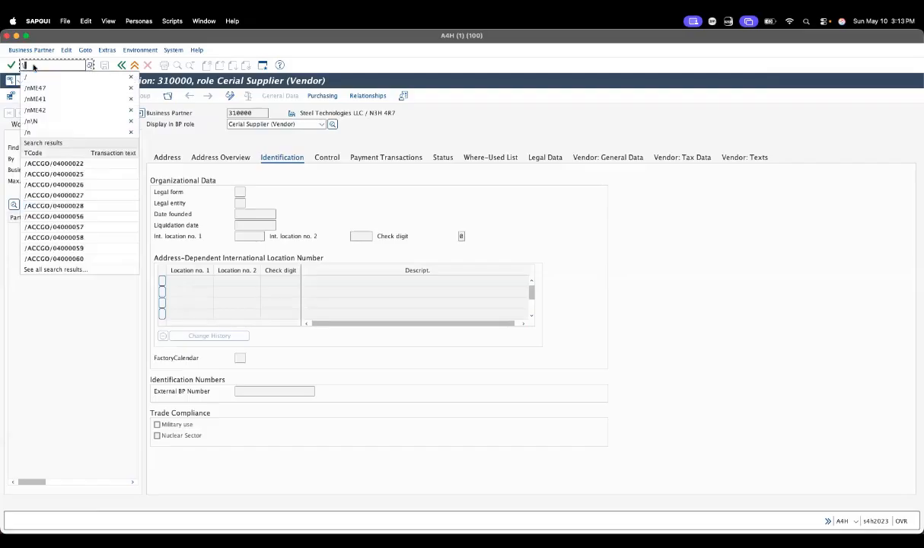
key("BackSpace")
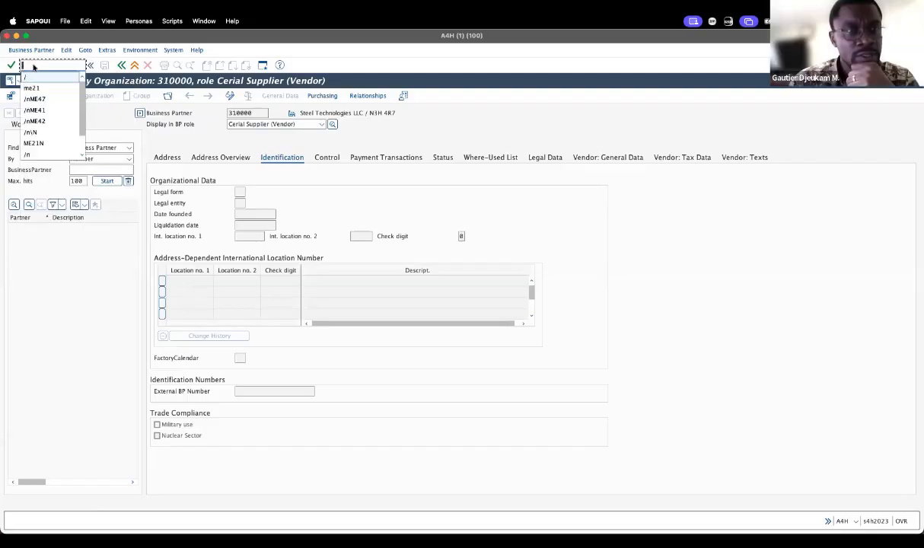
type("/n")
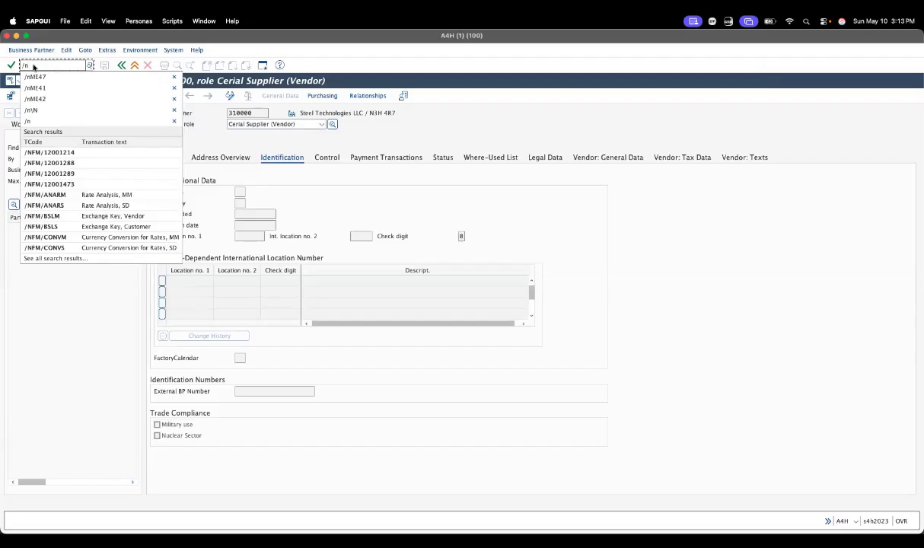
key("Return")
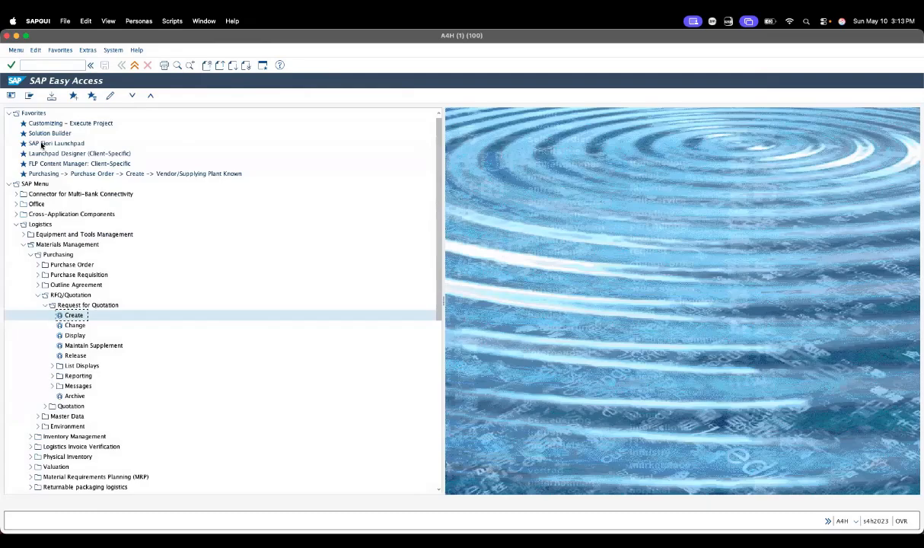
Launch the SAP Fiori Launchpad from the favorites and display the SAP Menu in its App Finder
left_click(42, 145)
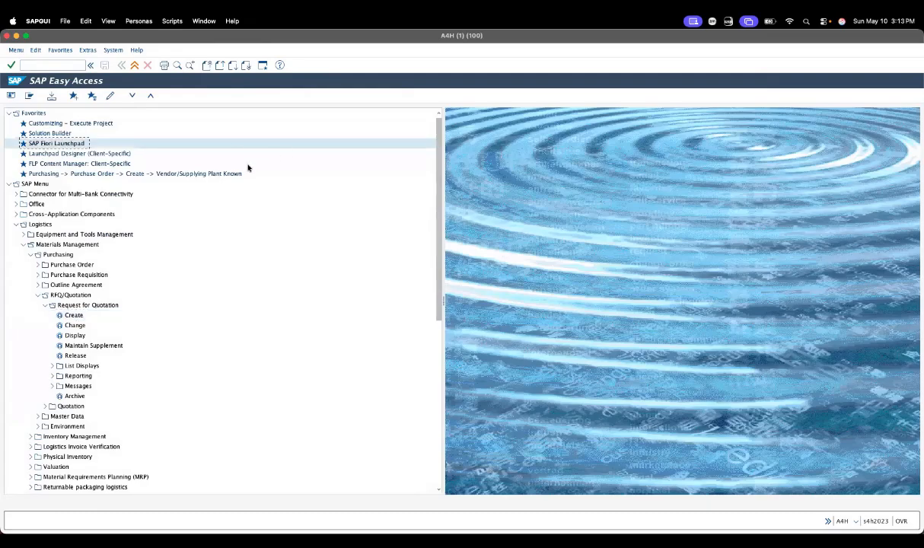
double_click(60, 146)
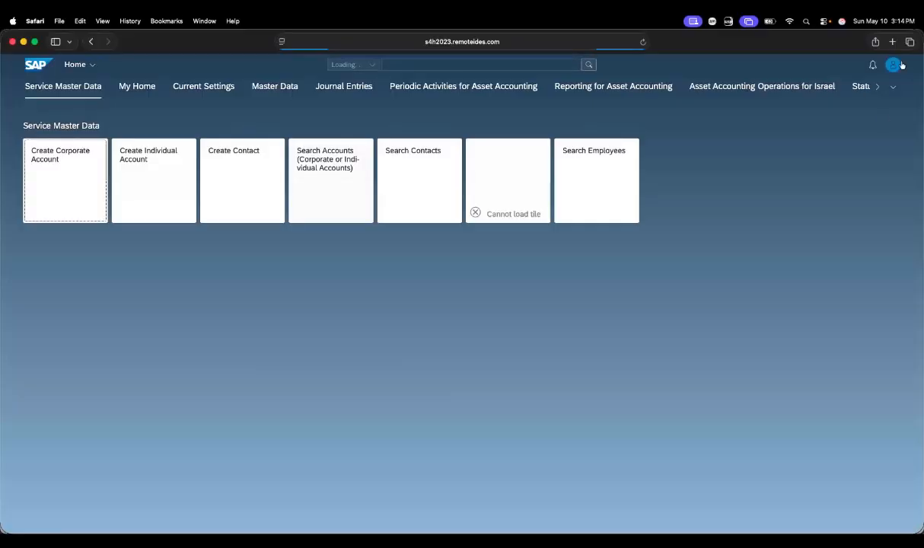
left_click(894, 87)
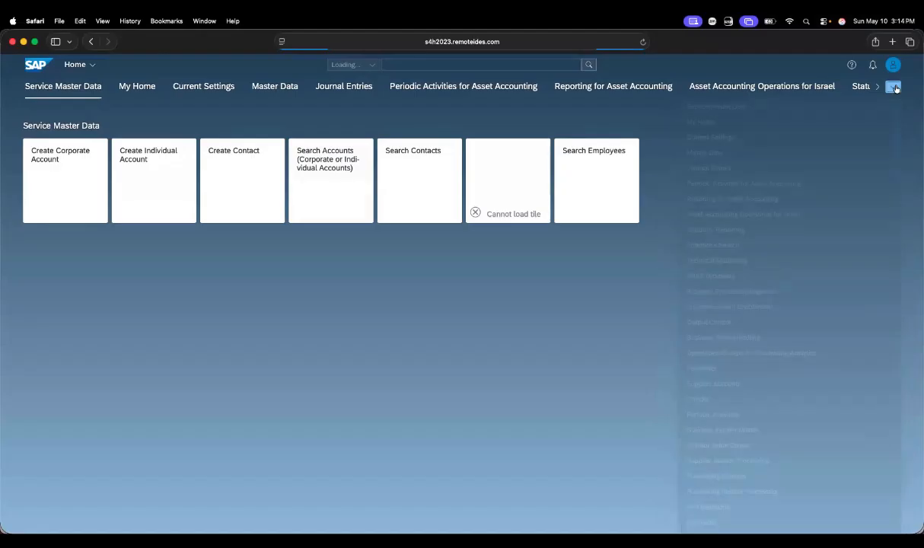
left_click(894, 65)
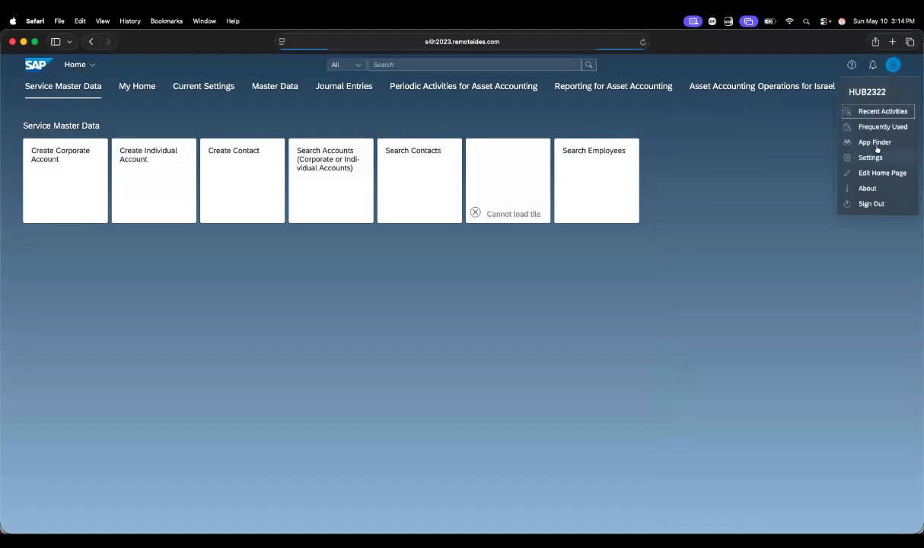
left_click(833, 141)
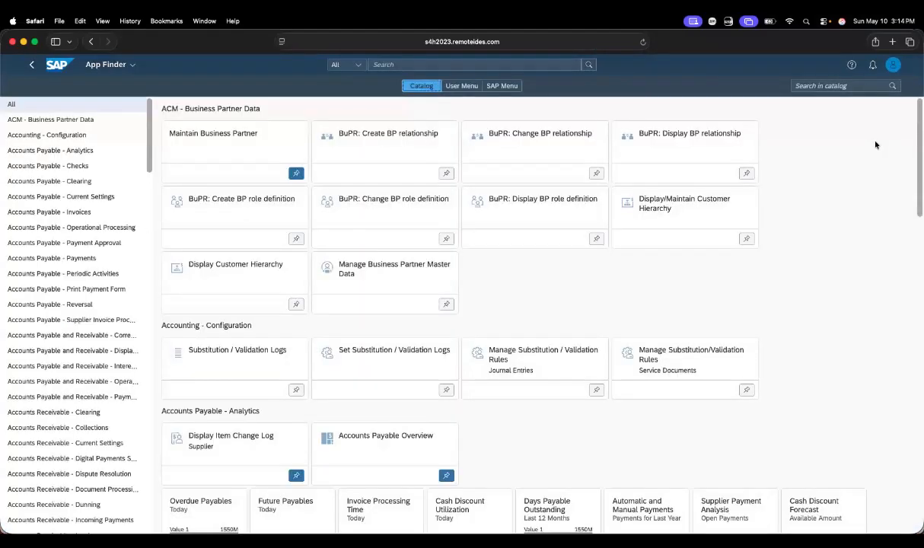
left_click(509, 87)
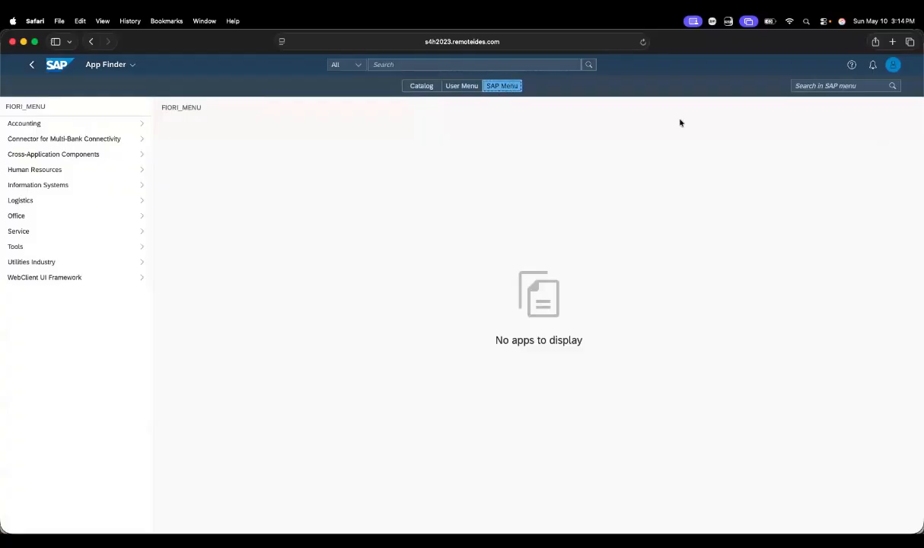
Search the SAP menu for "create request for quotation" and open the Create Request For Quotation app
left_click(820, 86)
left_click(820, 86)
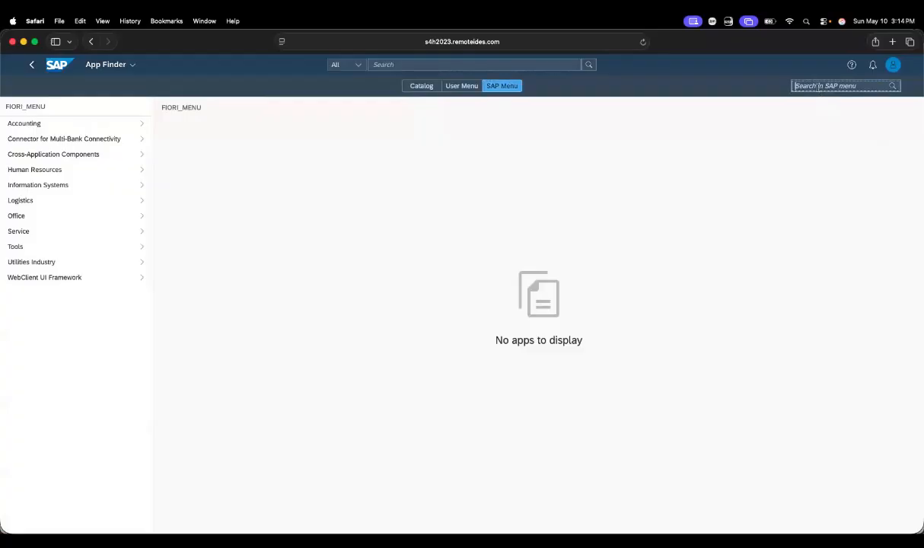
type("dreate")
type(" reque")
type("st for quotat")
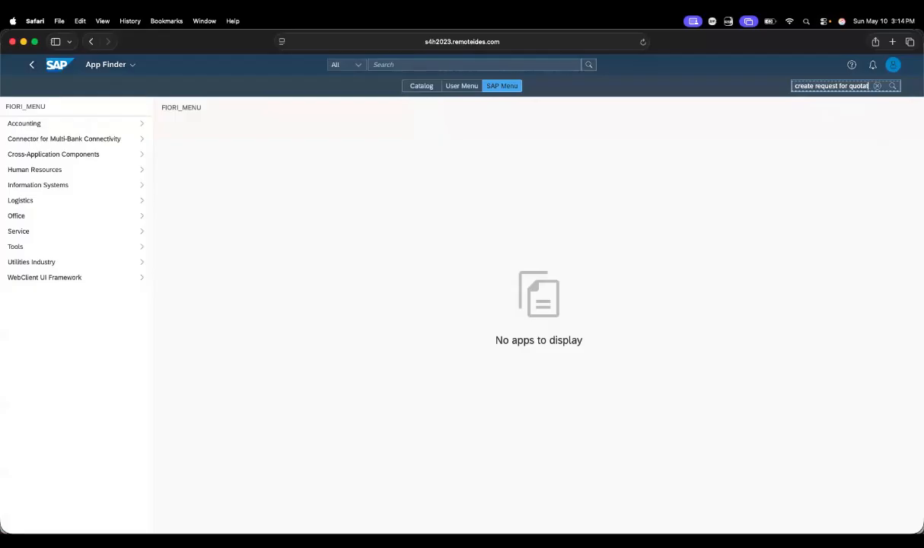
type("ion")
left_click(894, 86)
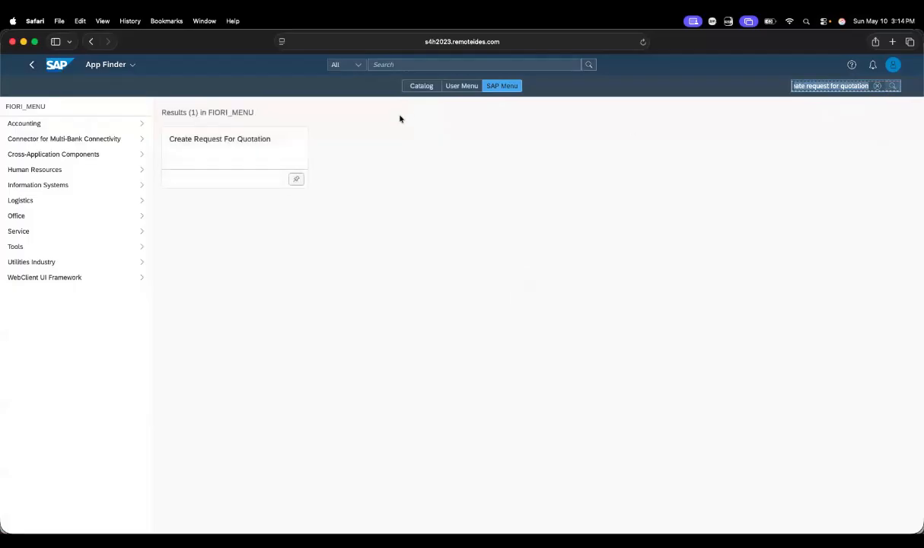
left_click(256, 148)
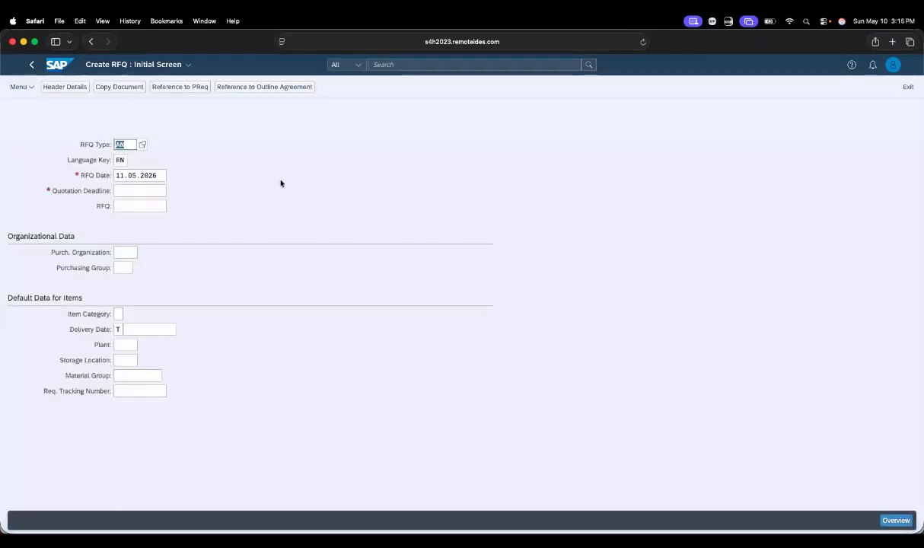
Set the RFQ's quotation deadline to 25.05.2026
left_click(145, 191)
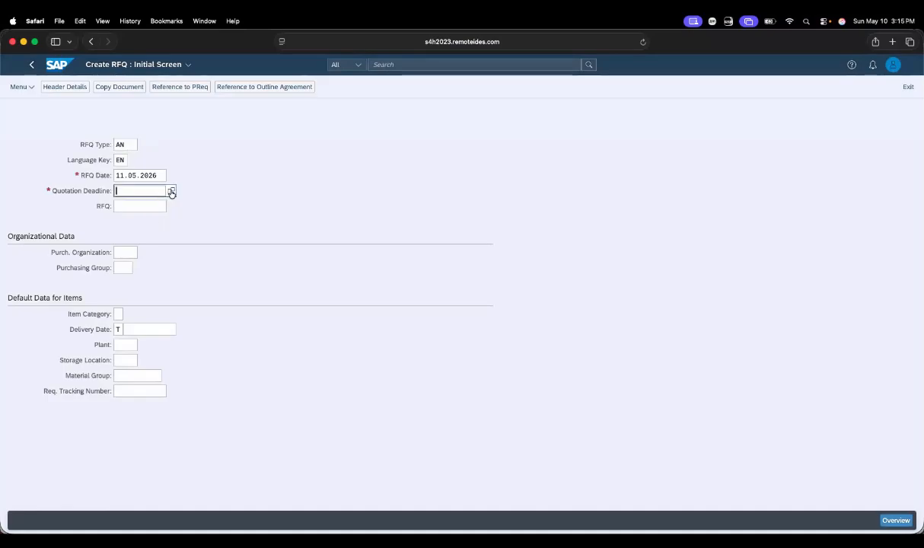
left_click(172, 191)
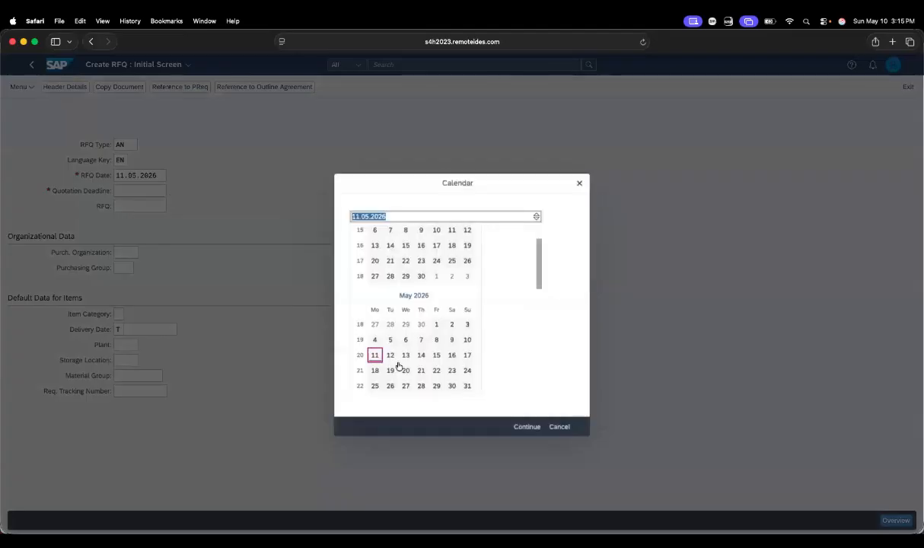
double_click(373, 386)
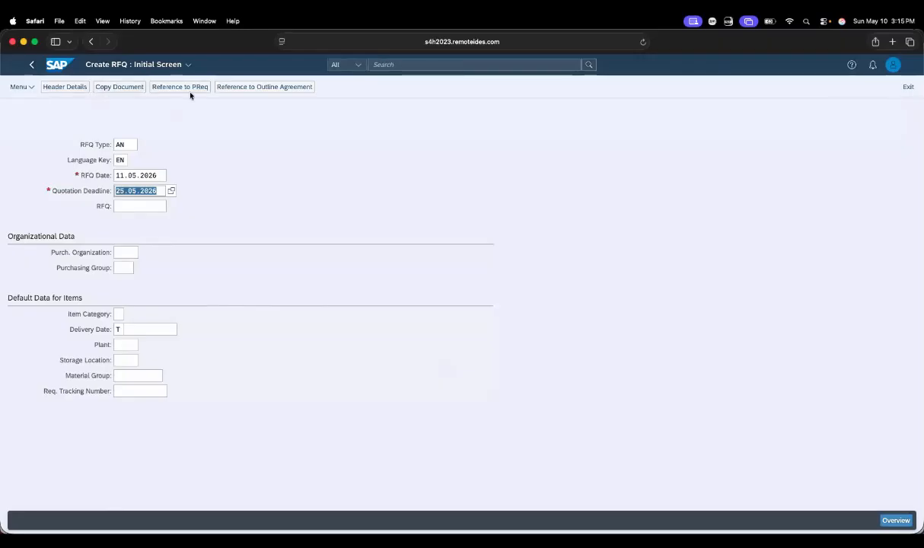
Assign purchasing organization 1001 and purchasing group CC1 to the RFQ, and start creating it with reference to a purchase requisition
left_click(118, 252)
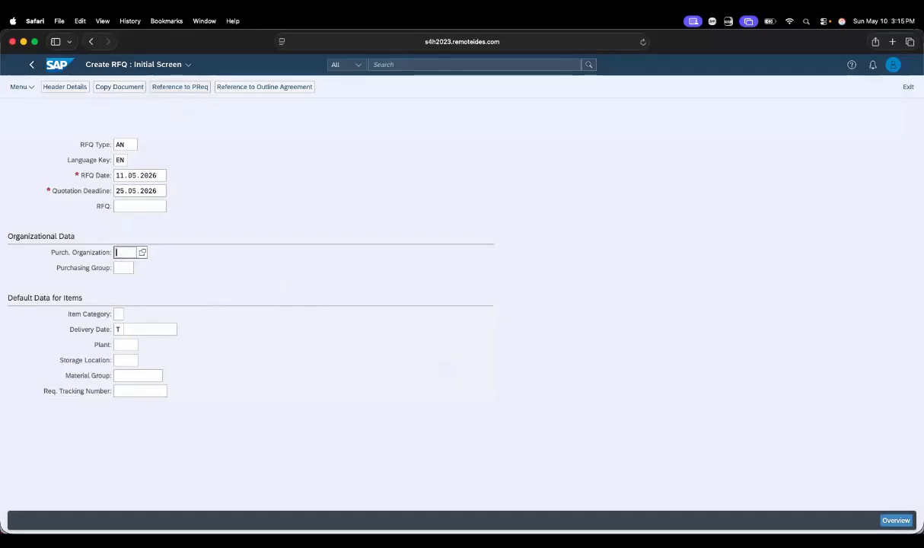
left_click(122, 267)
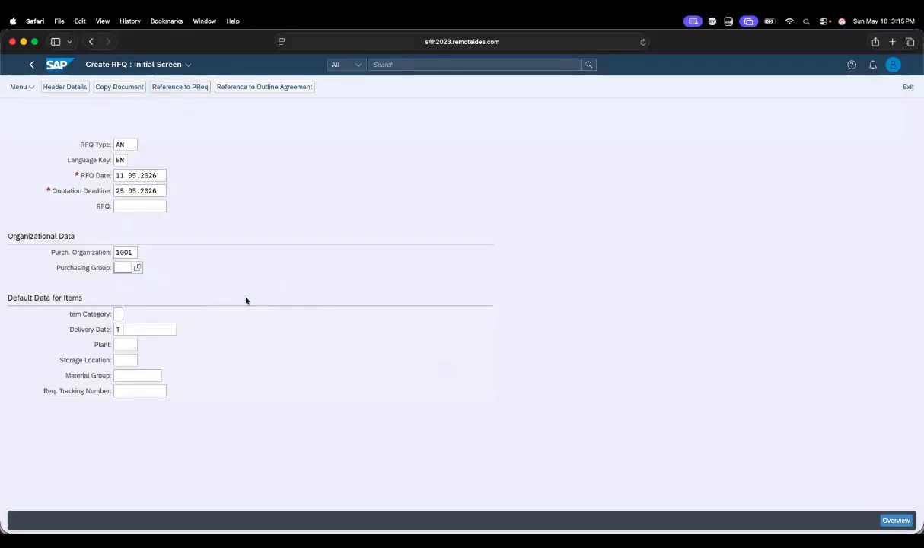
type("cc")
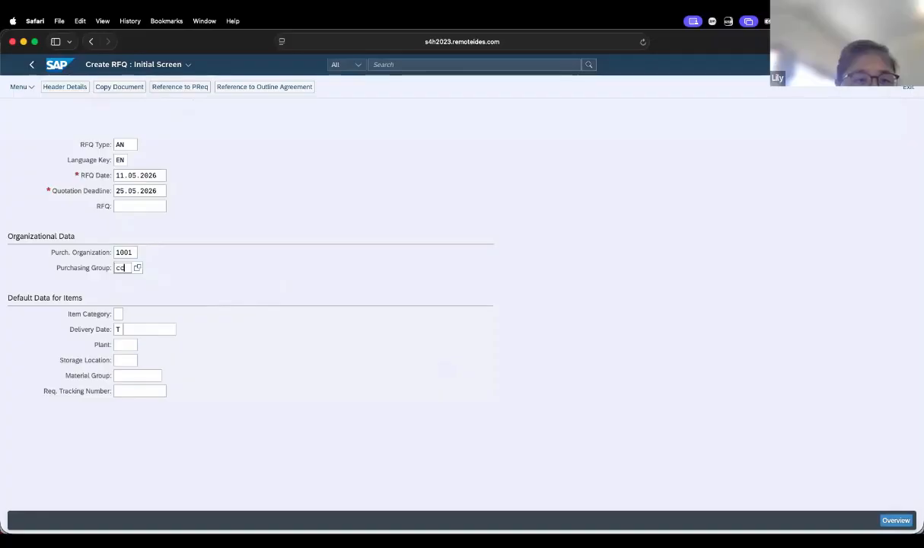
type("1")
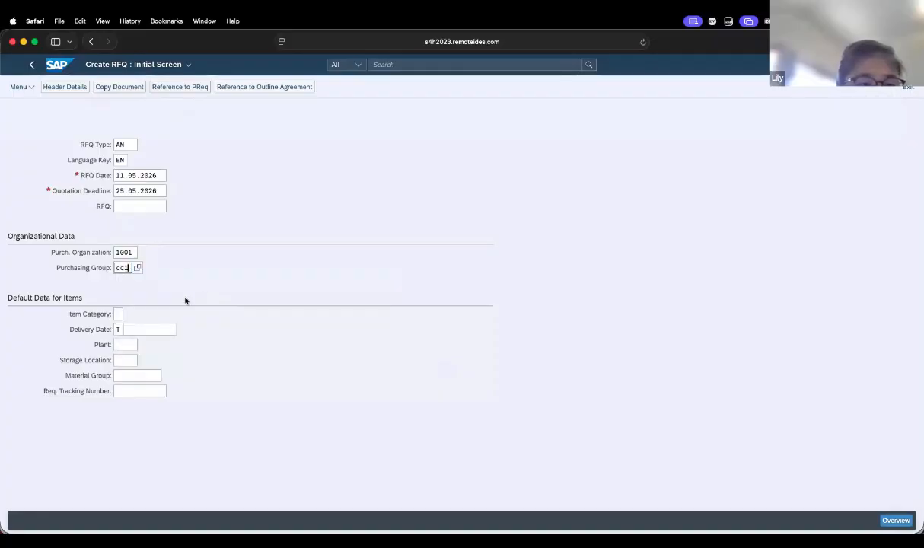
left_click(150, 313)
left_click(180, 86)
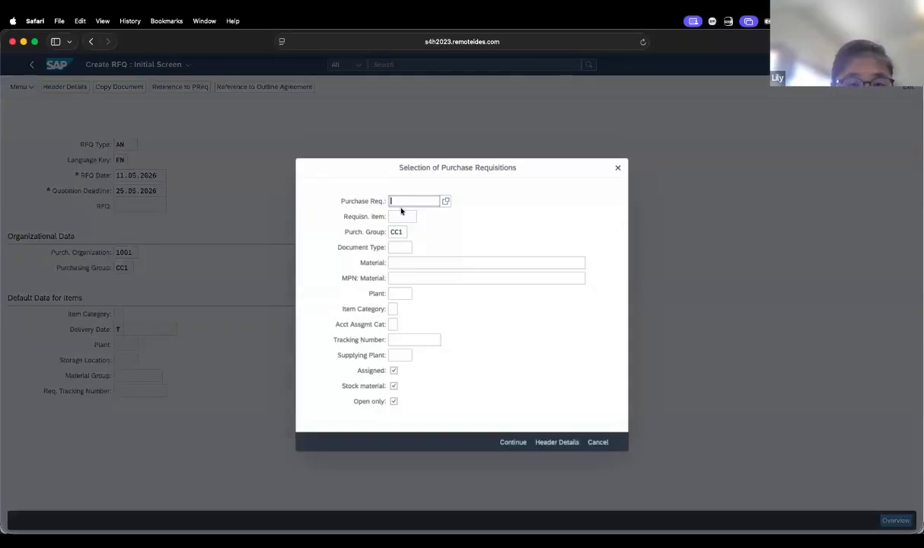
Try to use purchase requisition 10006465 as the RFQ's reference
type("1000")
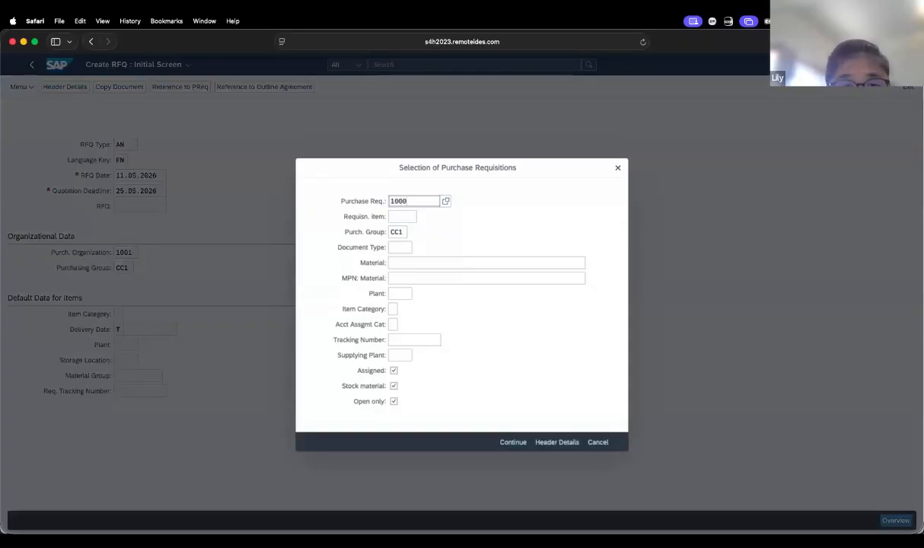
type("64")
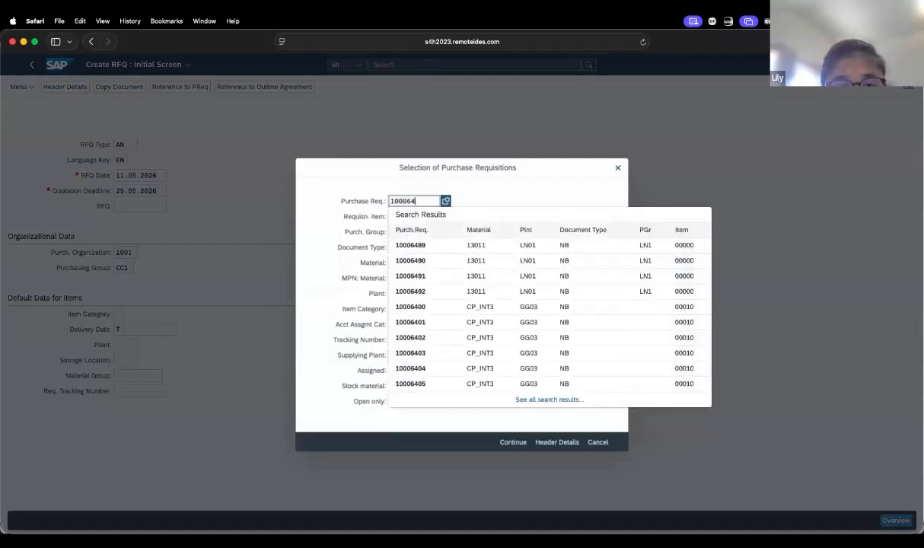
type("65")
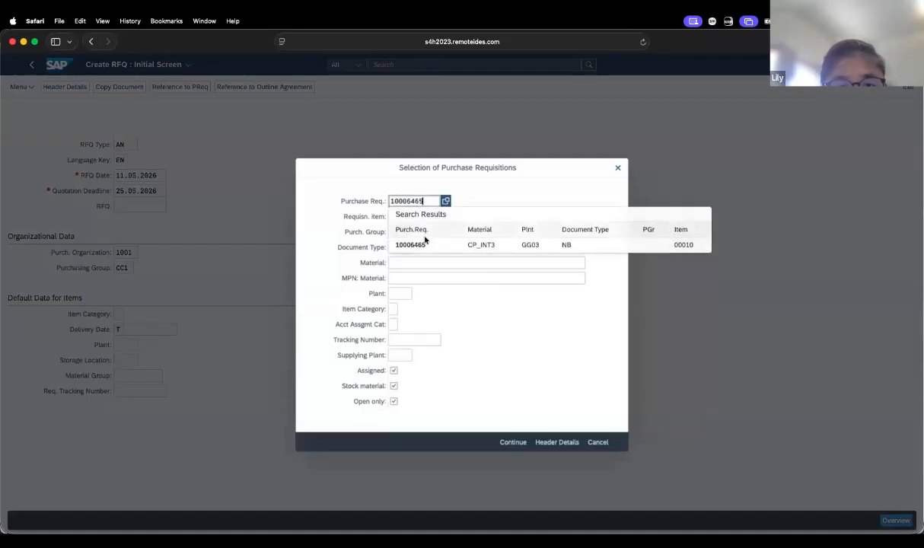
left_click(416, 246)
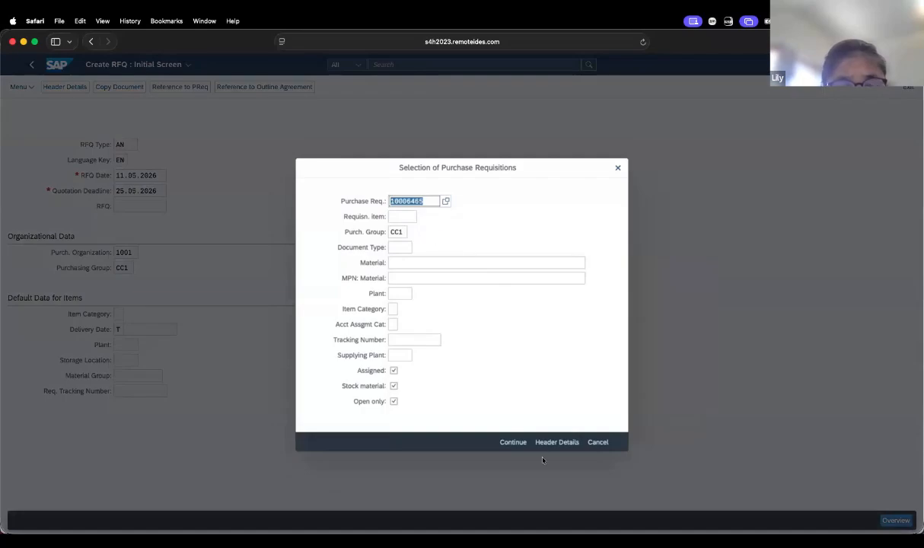
left_click(514, 443)
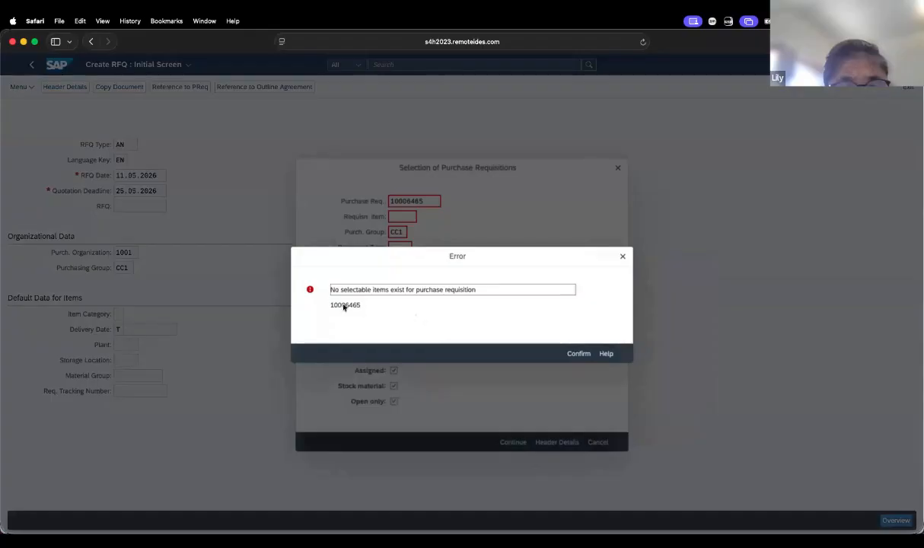
left_click(621, 259)
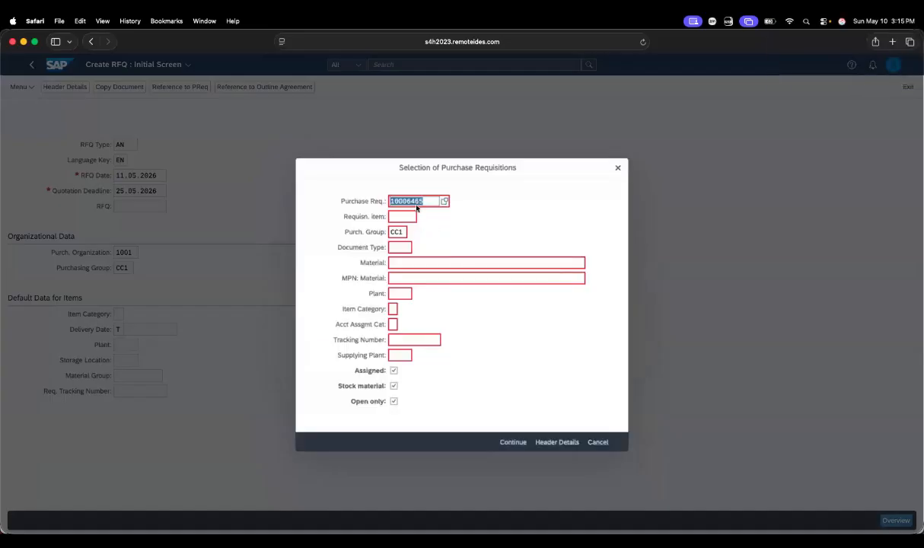
Correct the reference purchase requisition to 10006865 and continue to its item selection list
left_click(416, 205)
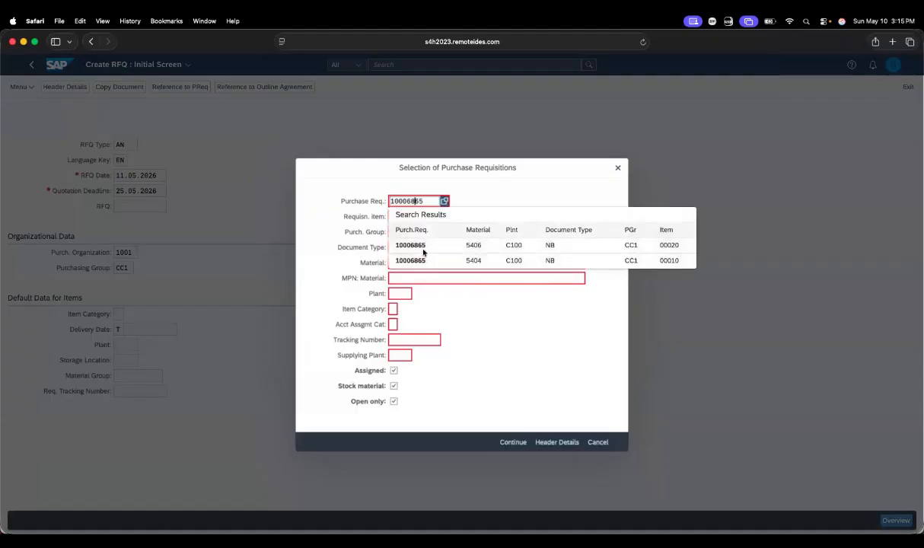
left_click(425, 247)
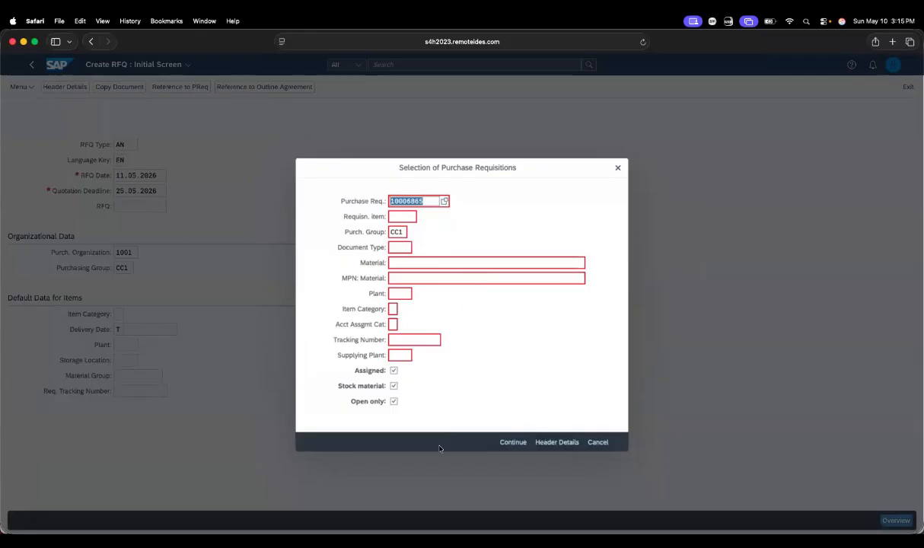
left_click(515, 445)
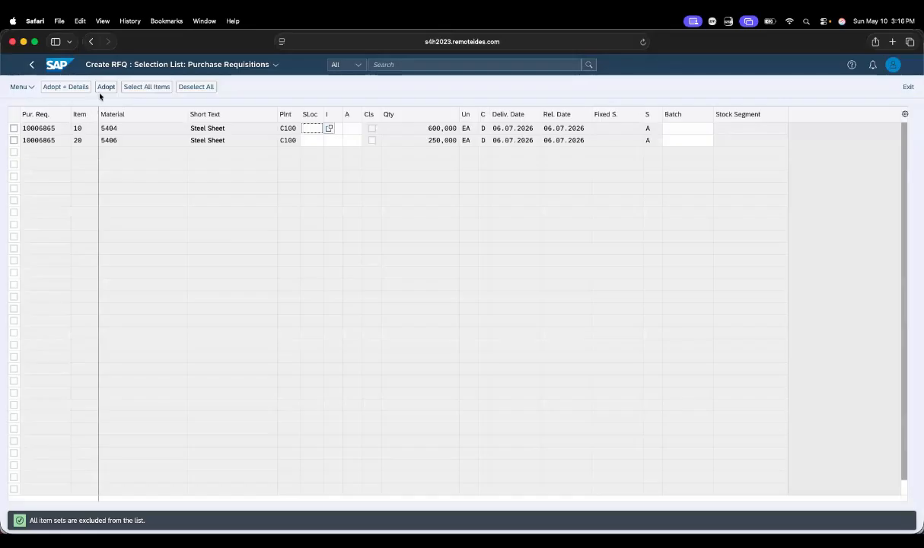
Adopt requisition items 10 and 20, Steel Sheet materials 5404 and 5406, into the RFQ
left_click(14, 128)
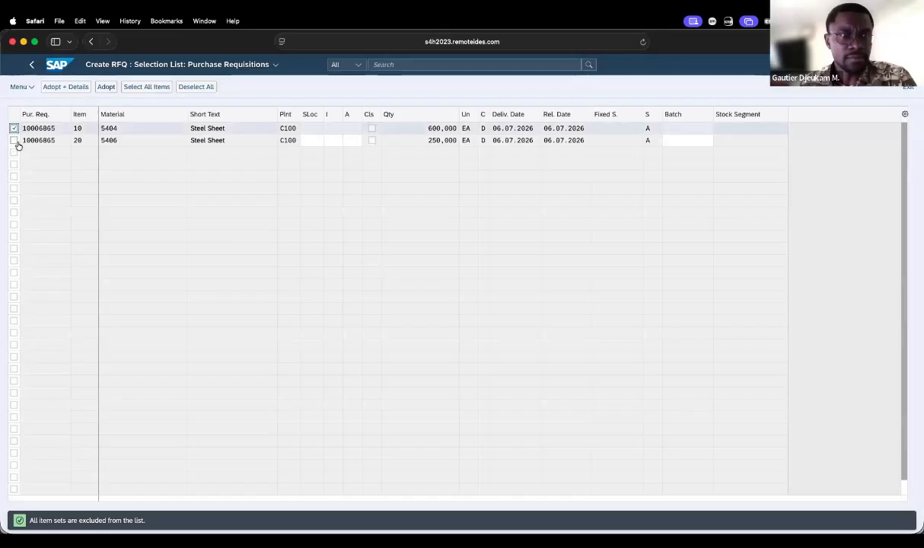
left_click(14, 140)
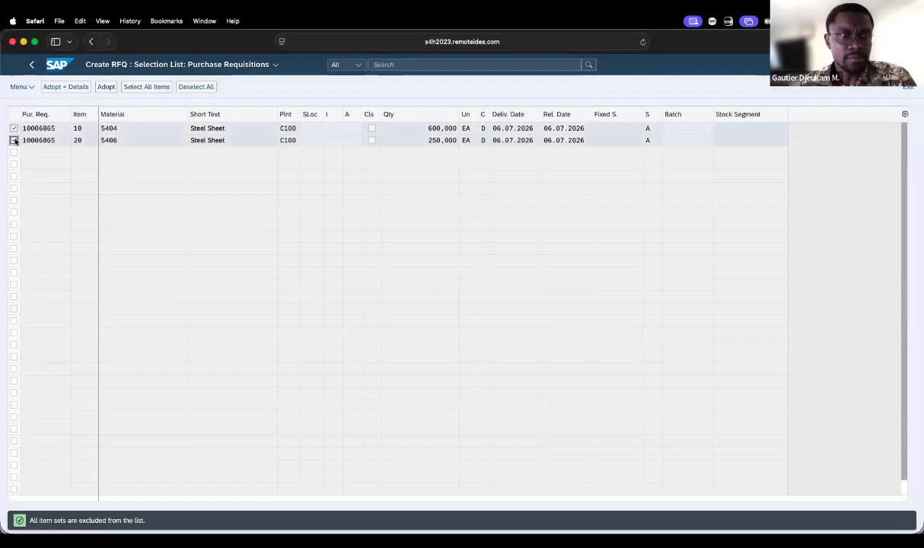
left_click(68, 88)
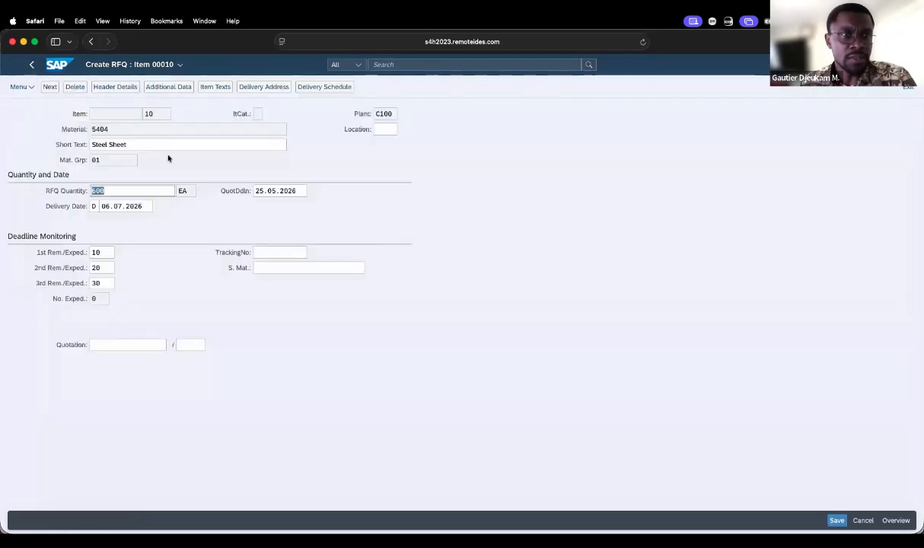
left_click(31, 66)
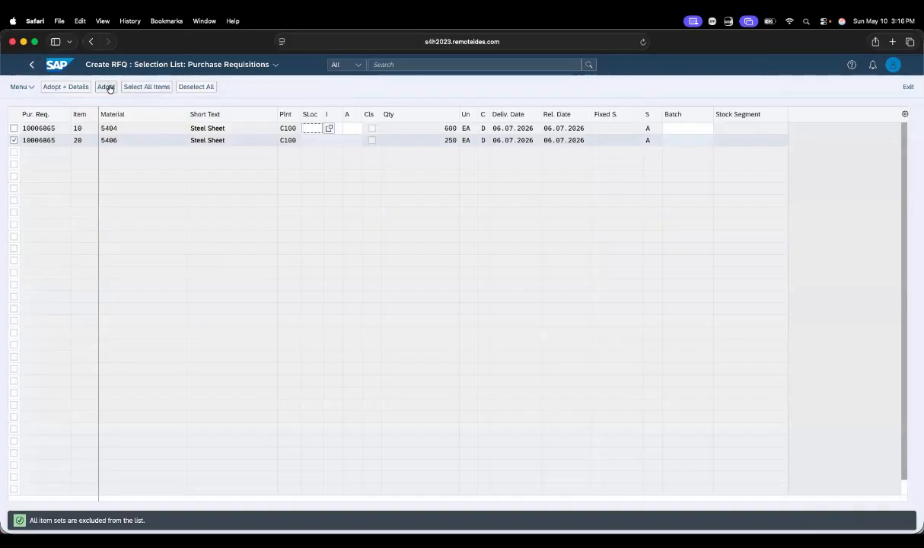
left_click(13, 129)
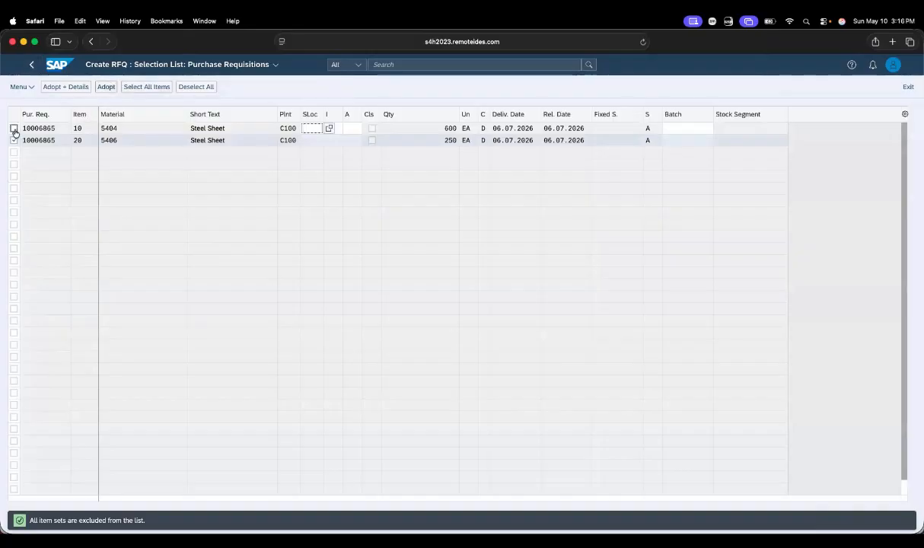
left_click(106, 87)
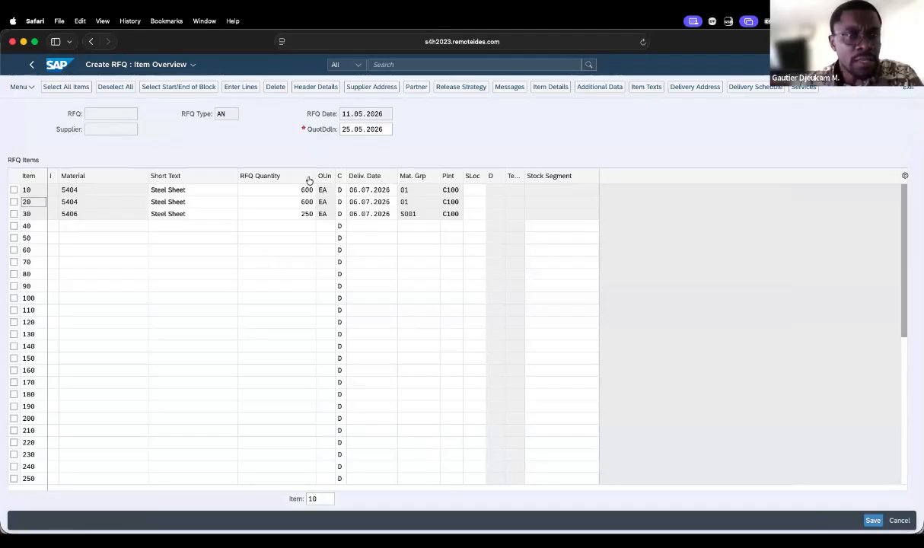
Delete the duplicate RFQ item 10 for material 5404 from the item overview
left_click(14, 189)
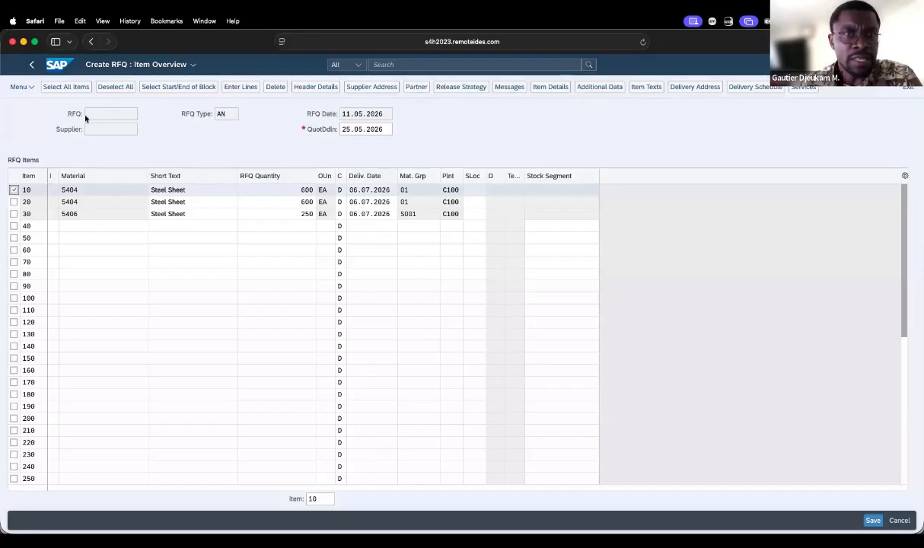
left_click(275, 92)
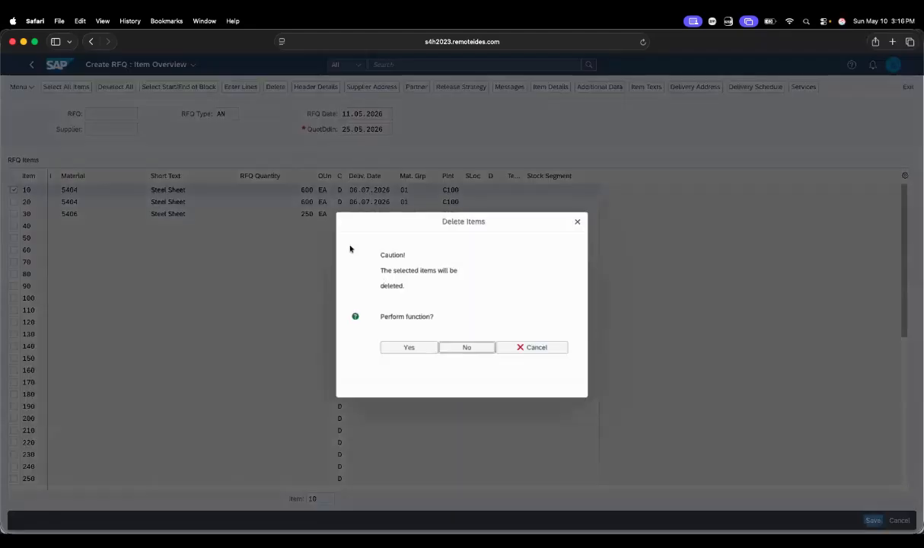
left_click(411, 348)
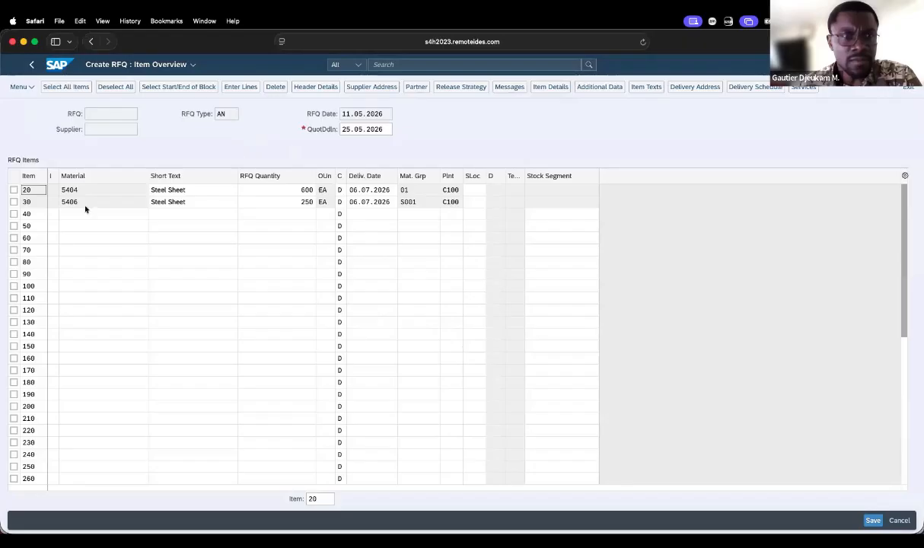
Find suppliers by company code C100 and assign Steel Technologies LLC as the RFQ's supplier, loading its address data
left_click(14, 190)
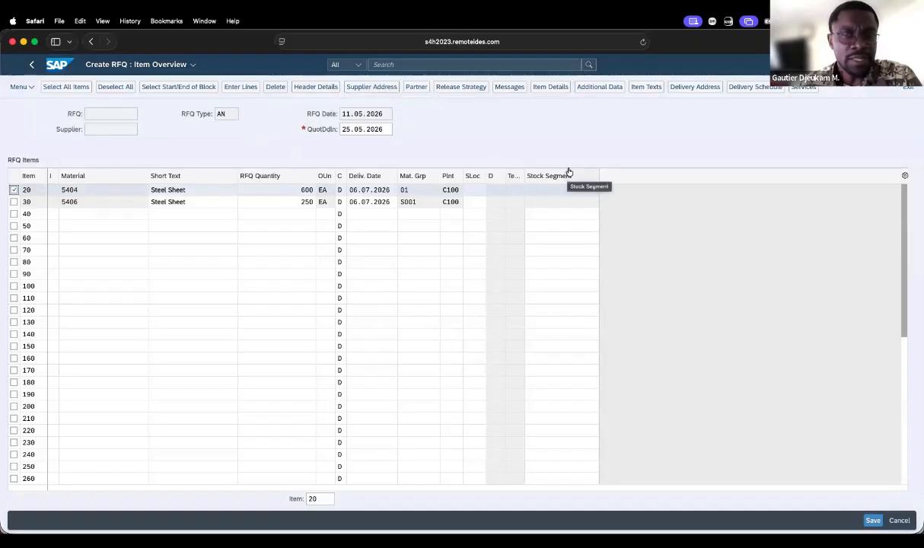
left_click(375, 89)
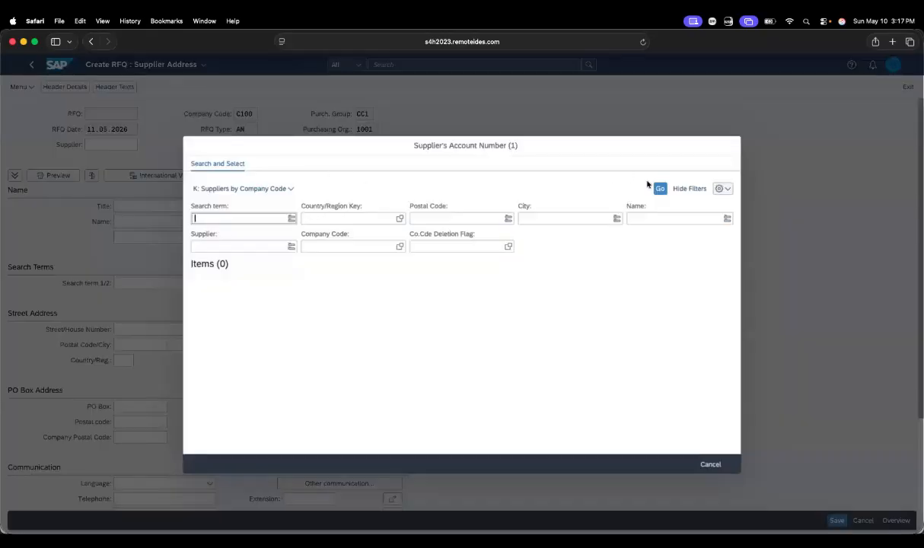
left_click(344, 248)
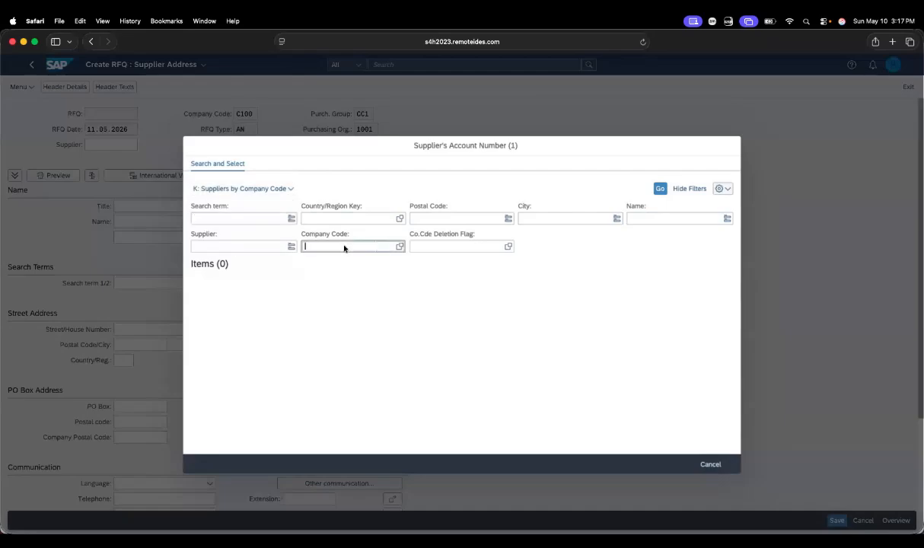
type("c100")
key("Return")
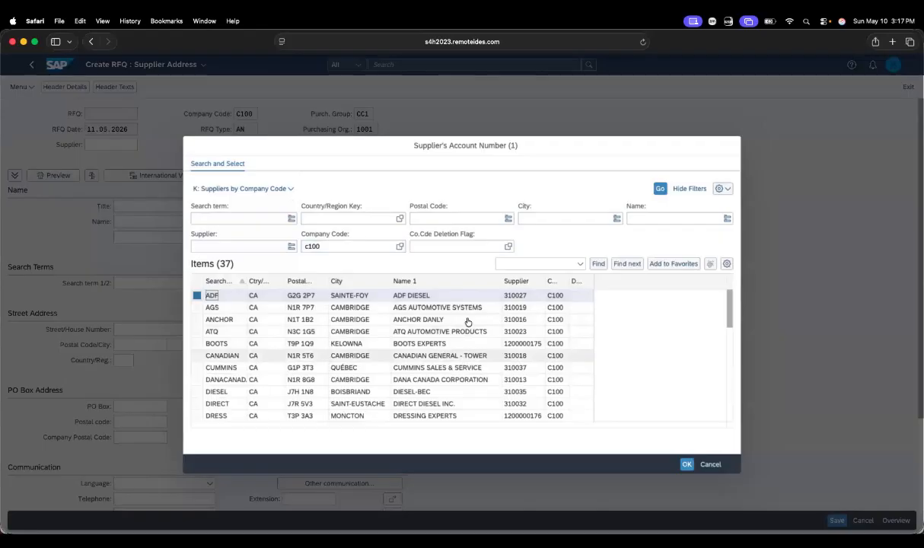
left_click_drag(729, 321, 722, 396)
left_click(533, 380)
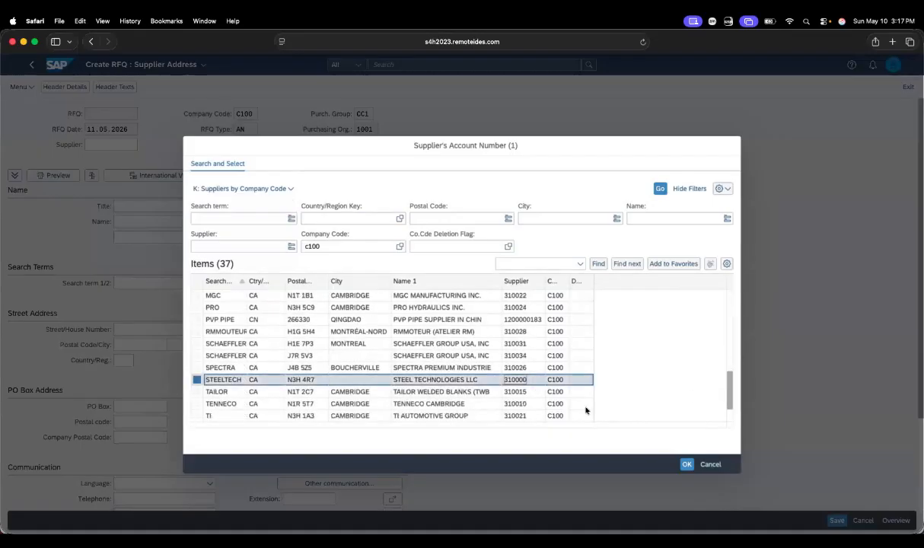
left_click(687, 464)
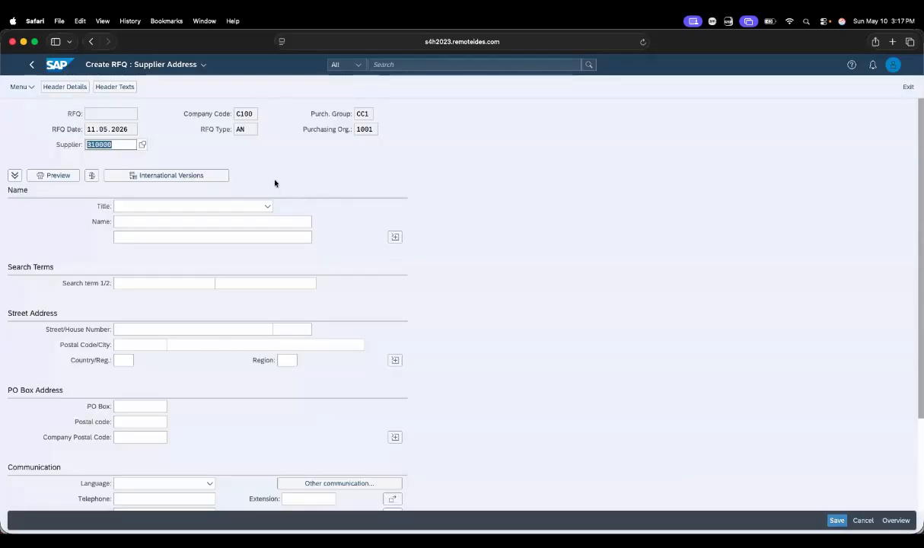
key("Return")
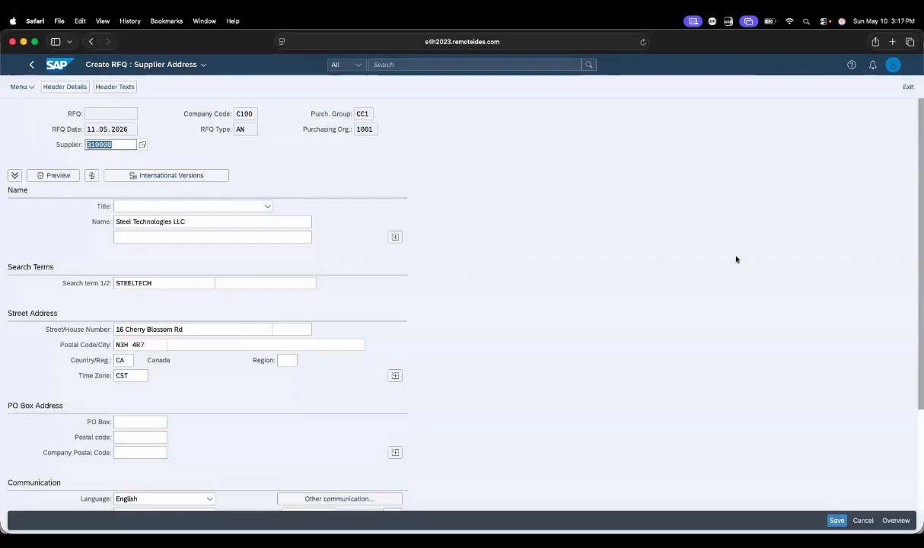
Check the supplier's address data, save the RFQ without an output message record, and leave the RFQ creation
scroll(907, 324, "down", 3)
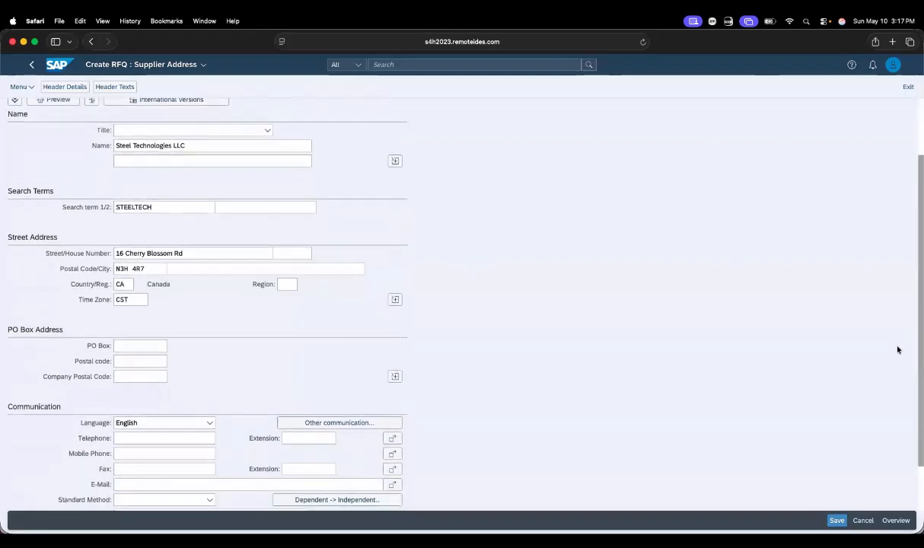
scroll(898, 354, "down", 3)
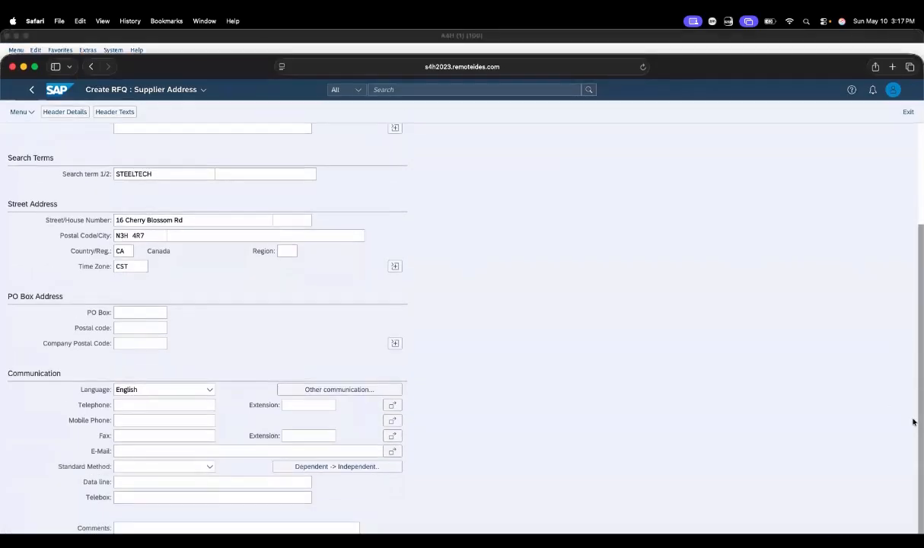
scroll(912, 326, "up", 5)
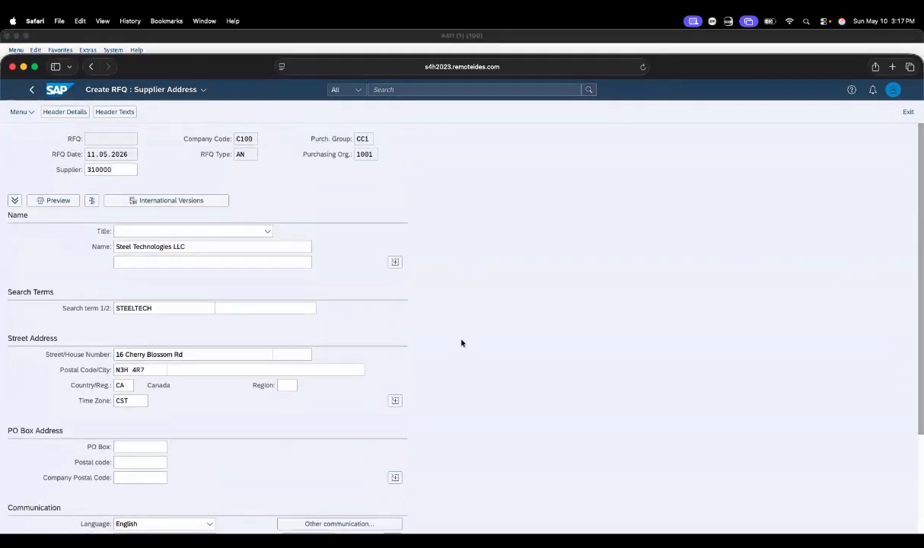
left_click(272, 260)
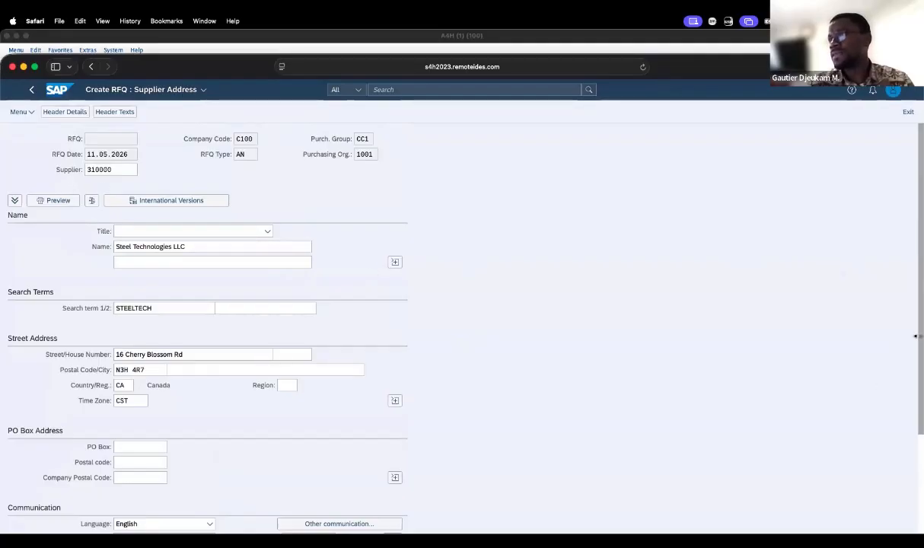
scroll(915, 489, "down", 4)
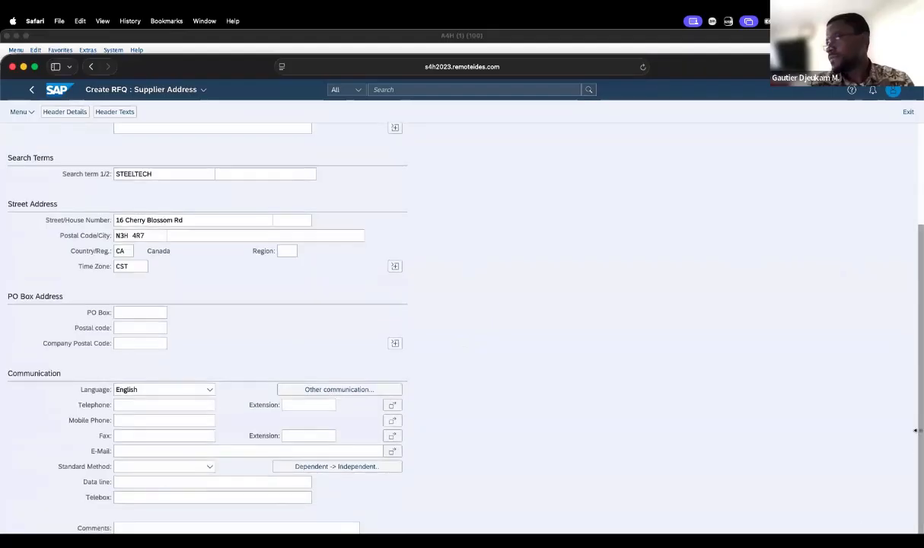
left_click_drag(918, 461, 923, 358)
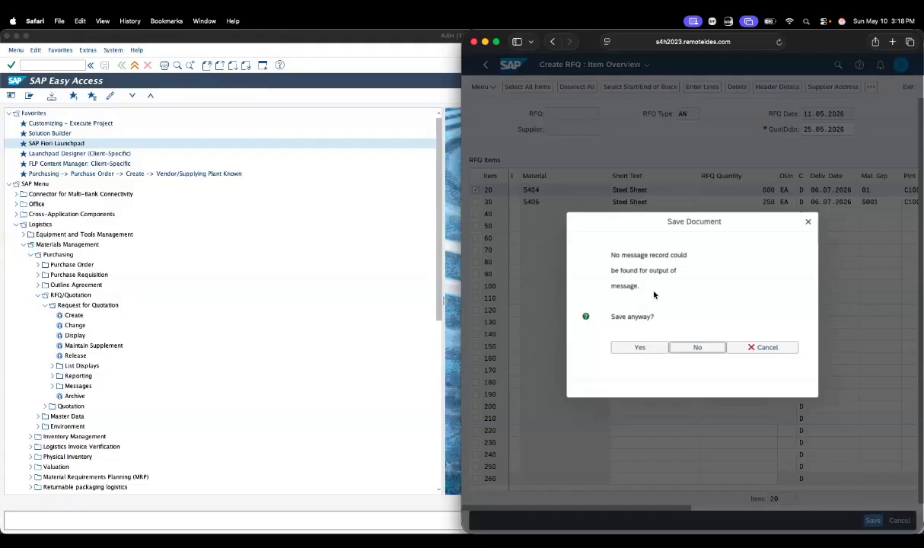
left_click(642, 349)
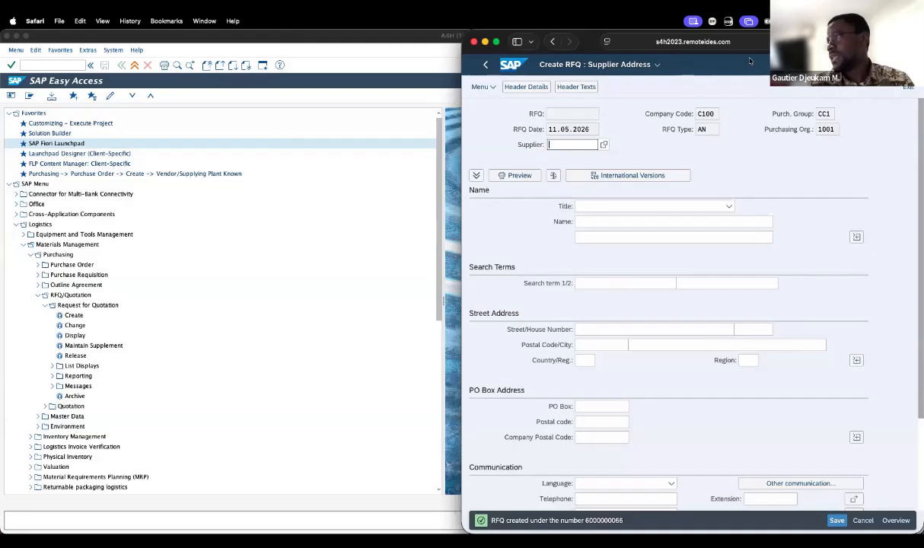
left_click_drag(462, 47, 73, 466)
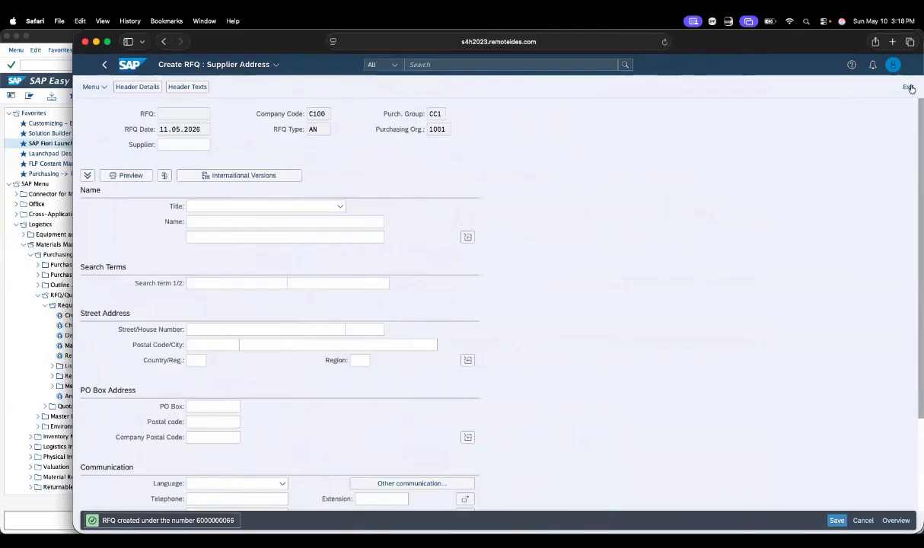
left_click(894, 521)
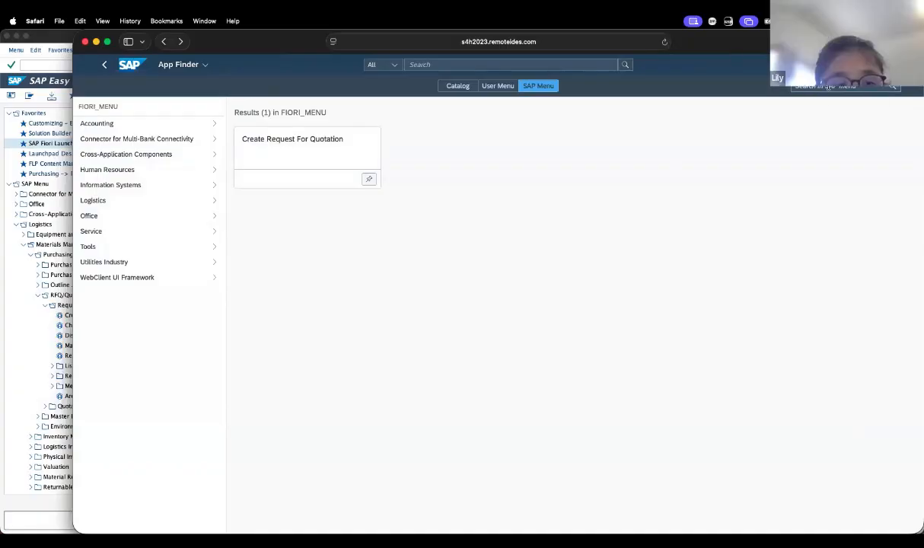
Search the SAP menu for "display request for quotation"
left_click(830, 87)
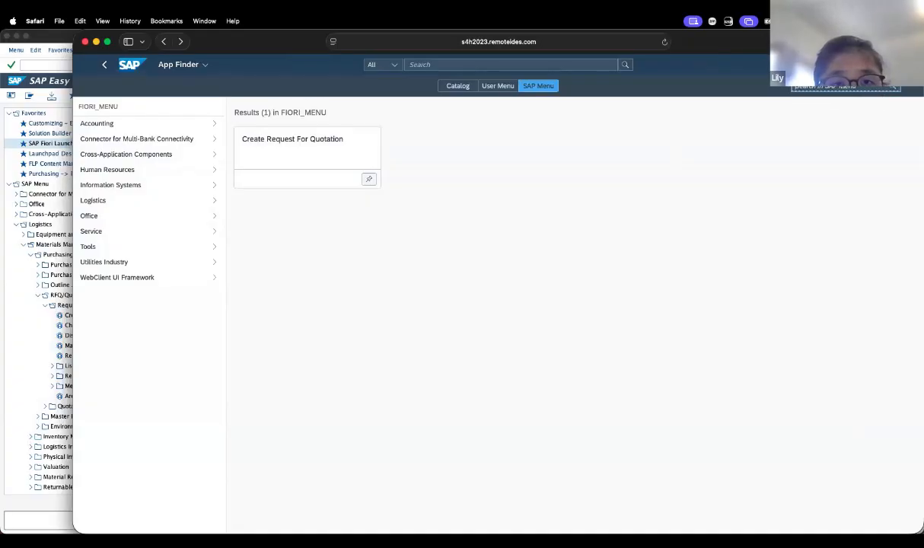
type("disp")
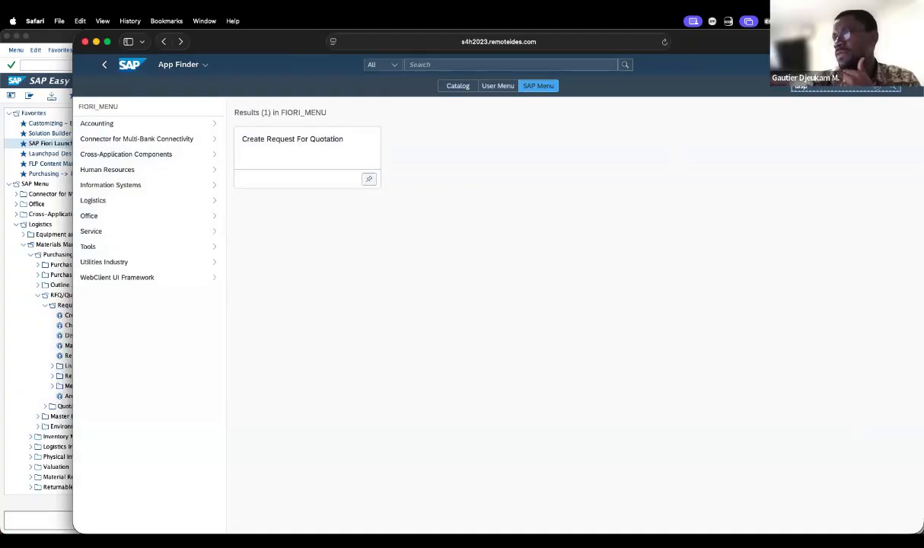
type("lay")
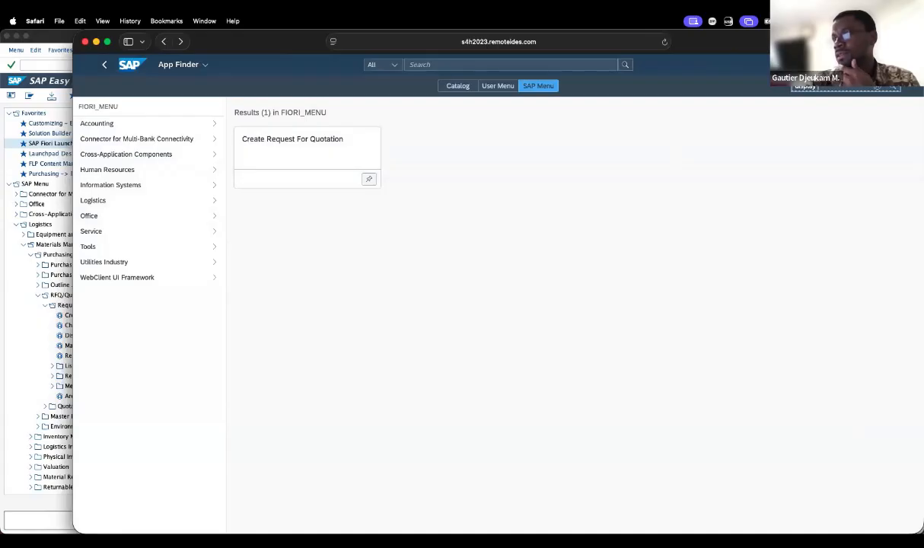
type(" request for q")
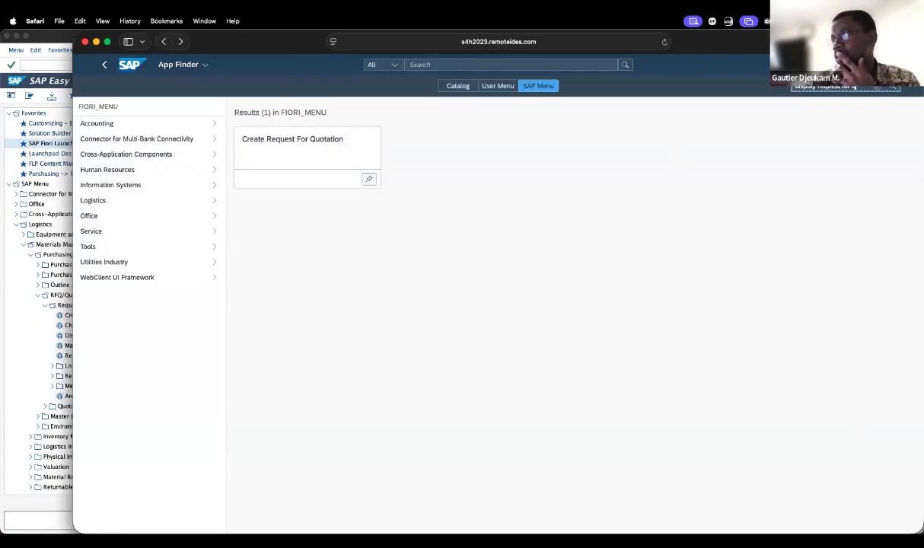
type("uo")
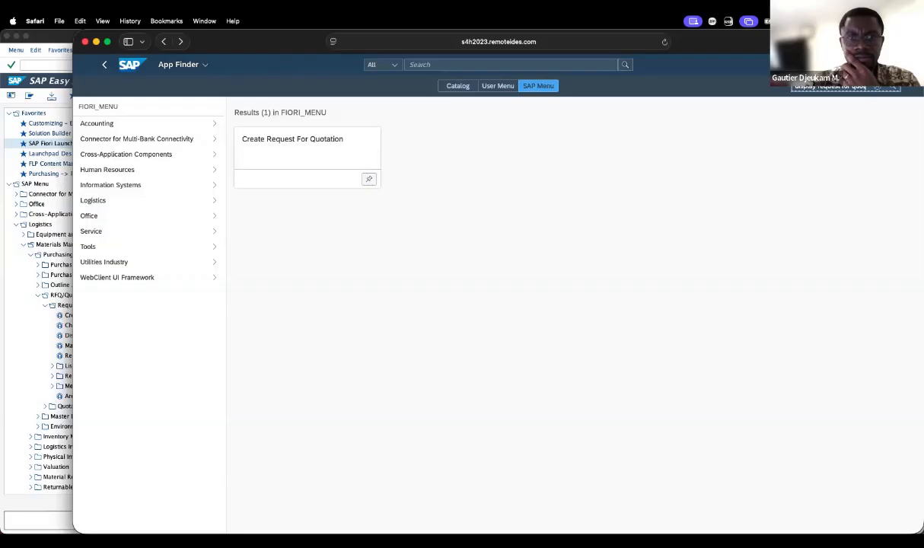
type("ta")
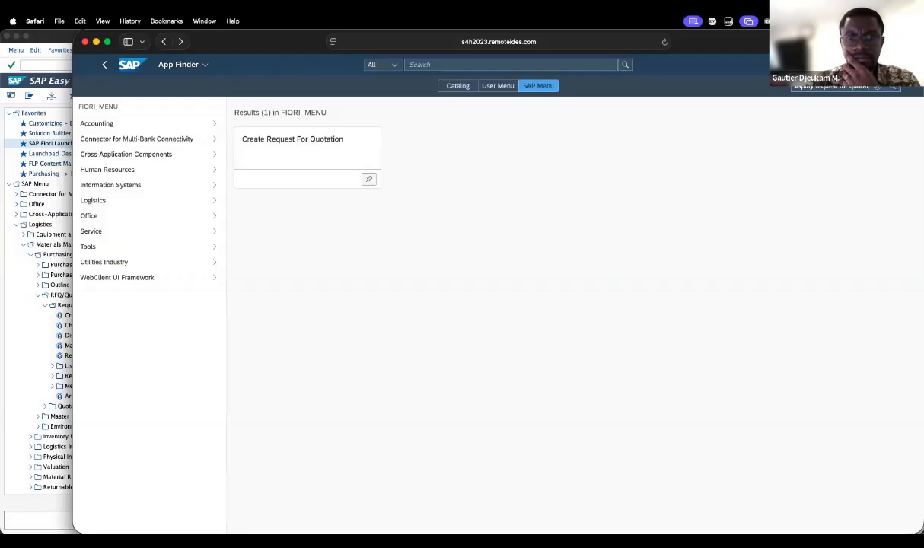
type("tion")
key("Return")
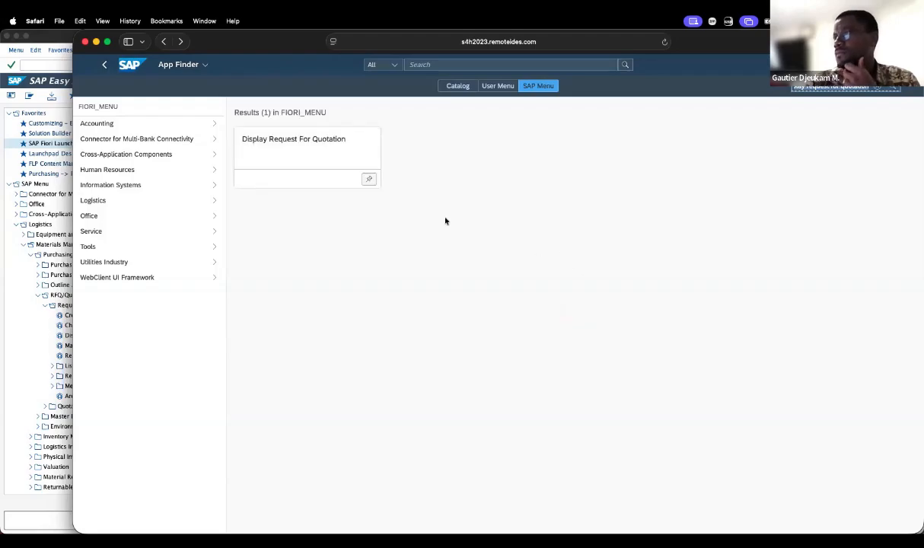
Open the saved RFQ's item overview for display and examine its release strategy and the available release groups
left_click(303, 155)
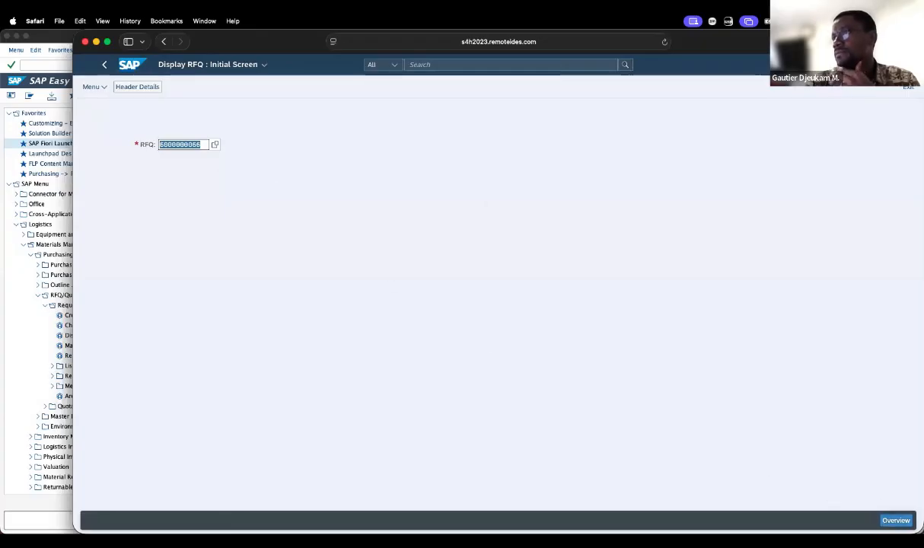
left_click(896, 521)
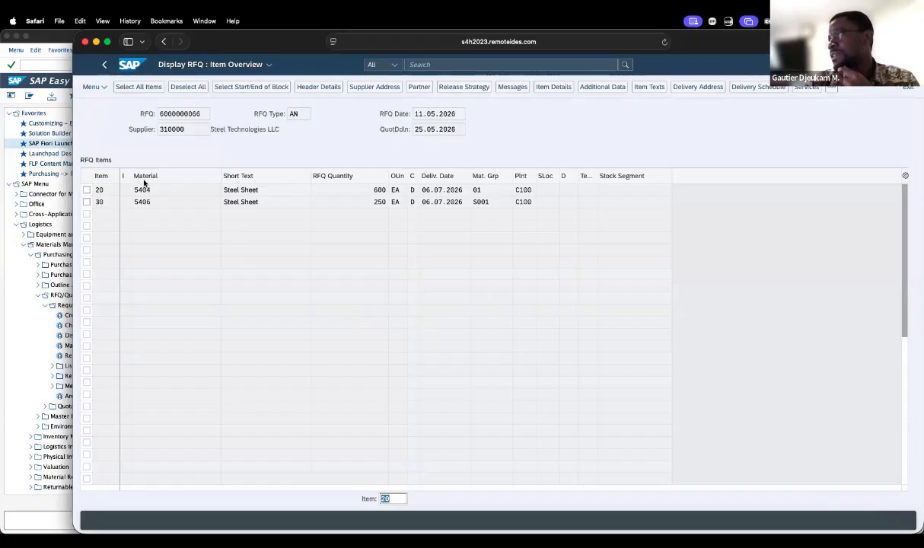
left_click(473, 88)
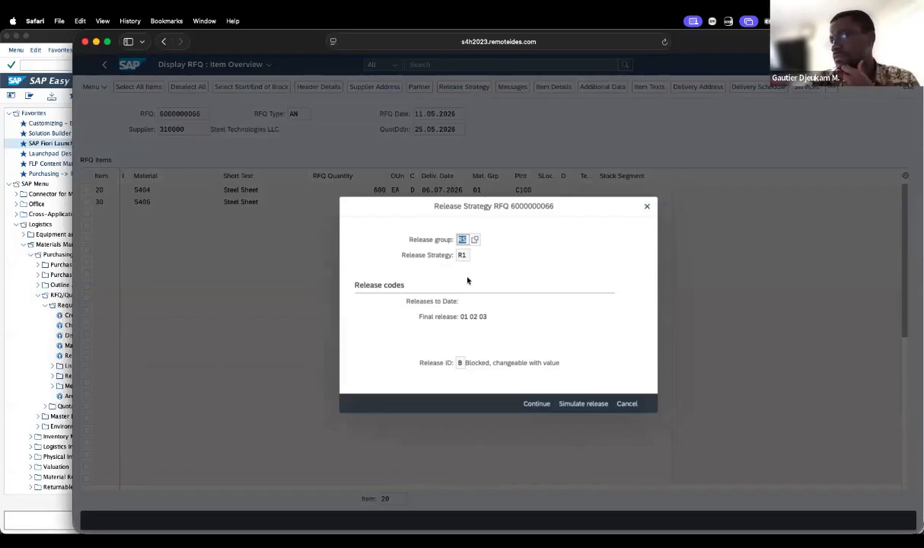
left_click(473, 240)
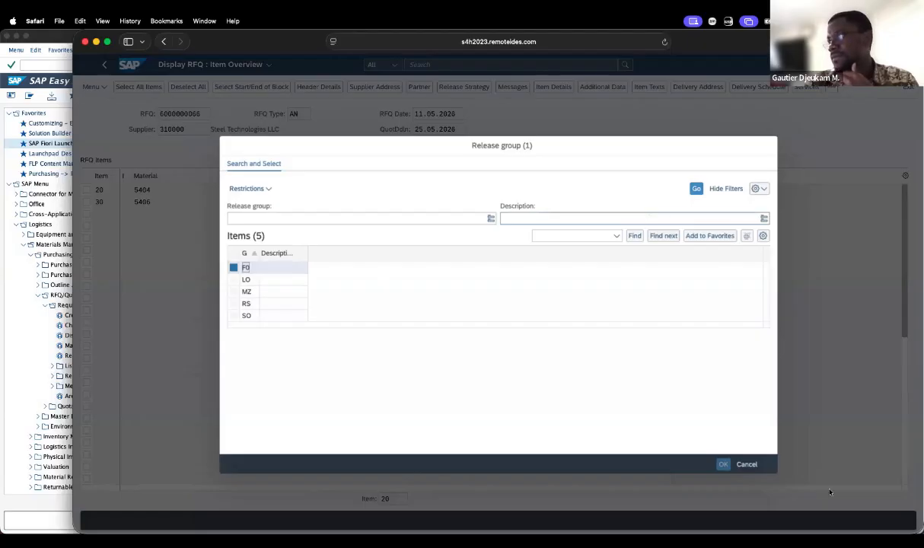
left_click(758, 466)
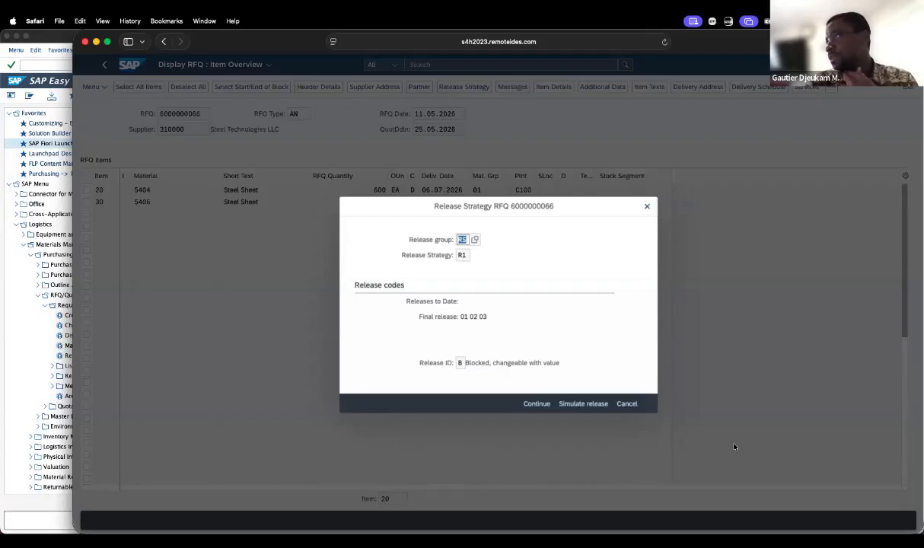
left_click(629, 404)
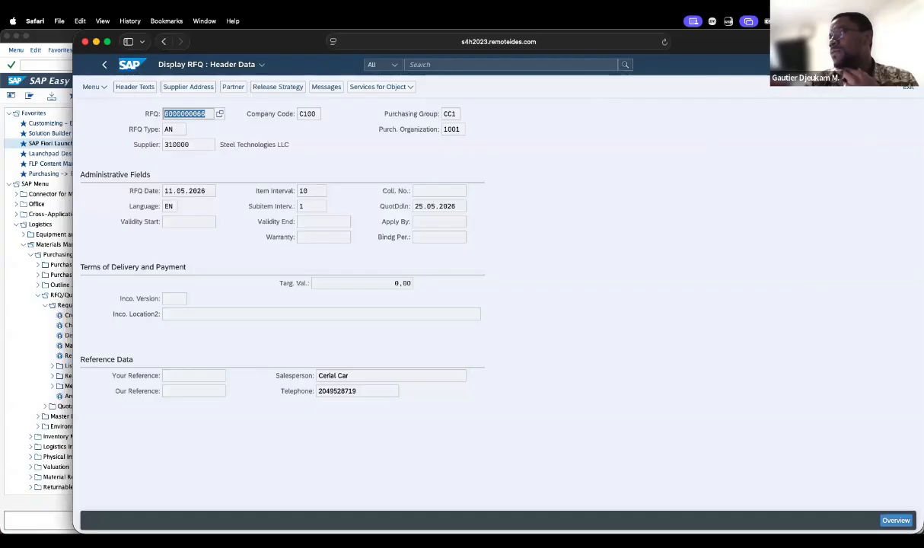
Return from the tab overview to the RFQ header data and switch the browser window to full screen
key("shift+super+backslash")
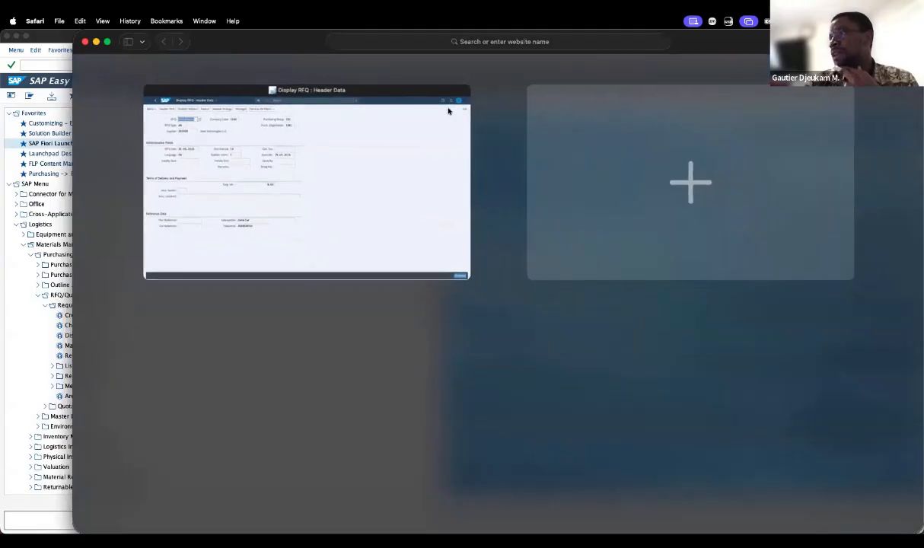
left_click(389, 92)
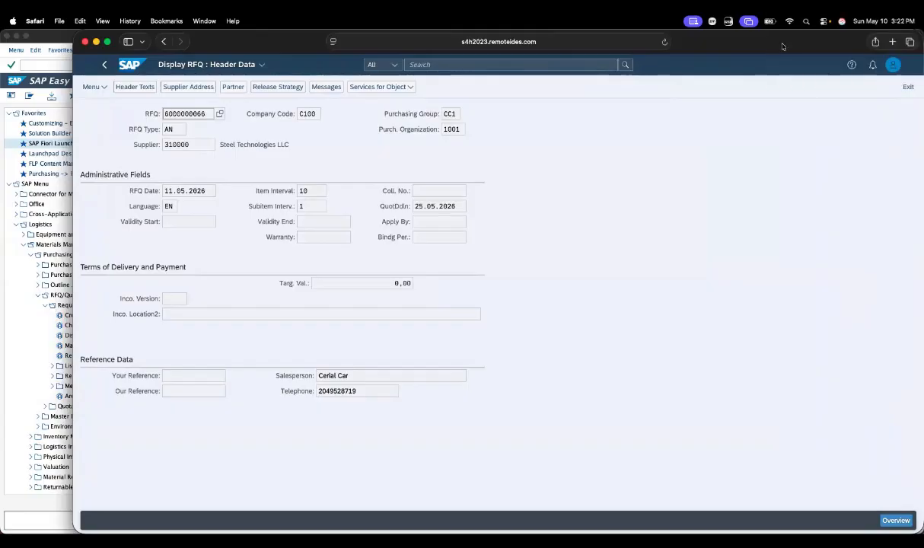
left_click(106, 42)
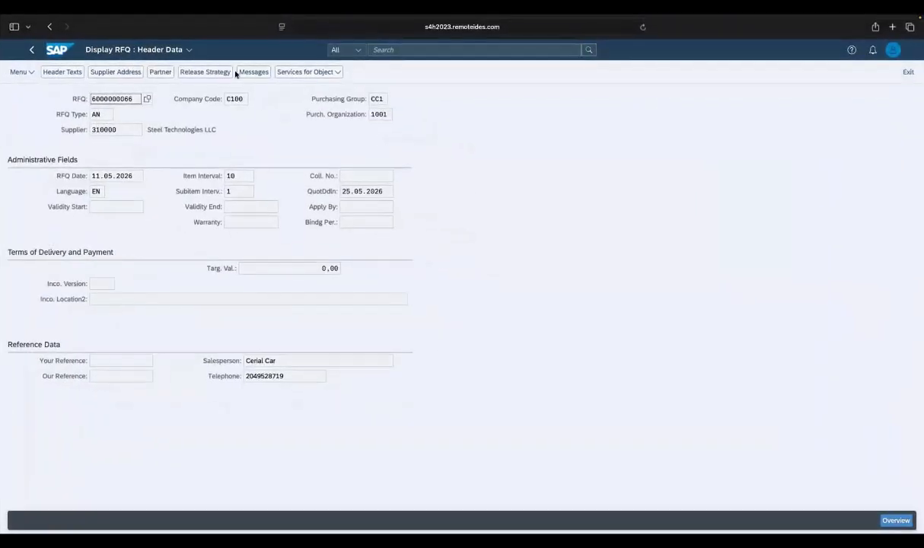
Duplicate the Display RFQ session in a second browser tab by opening the page's copied address there
left_click(423, 30)
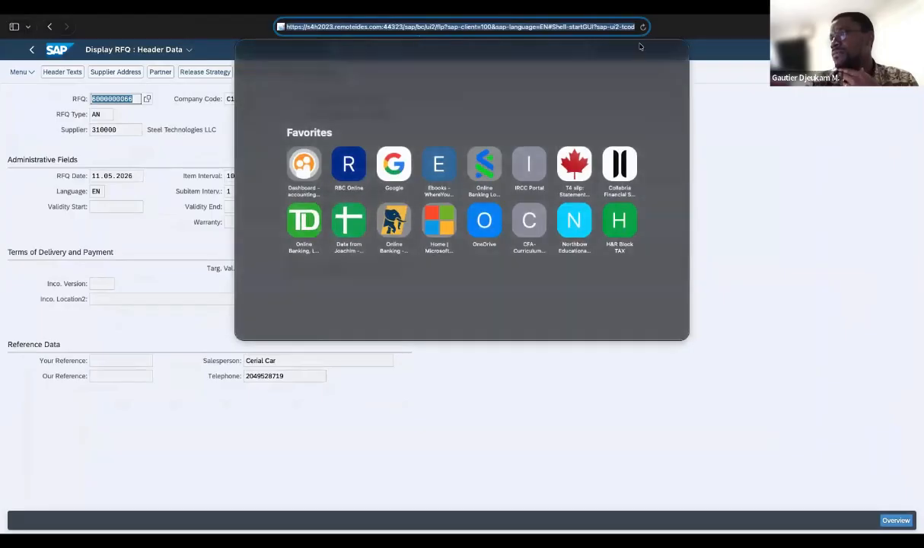
key("super+t")
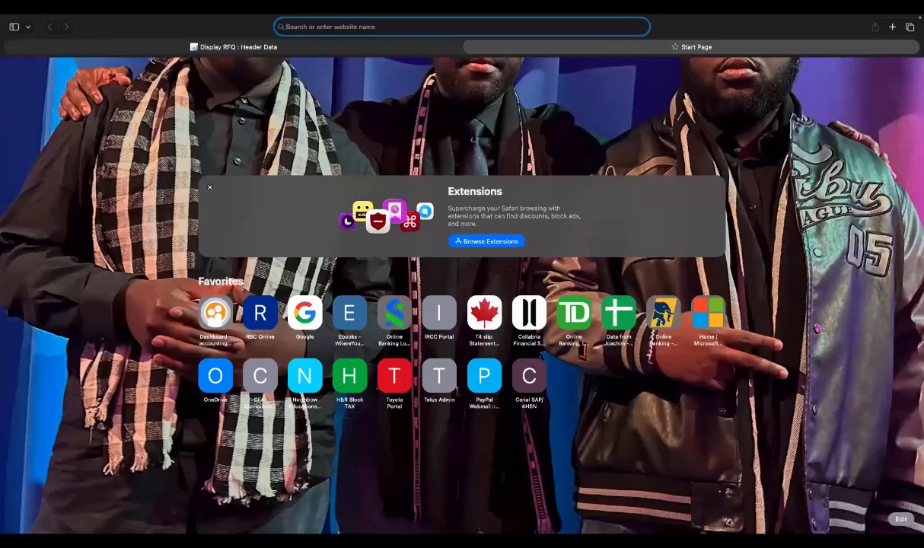
left_click(283, 47)
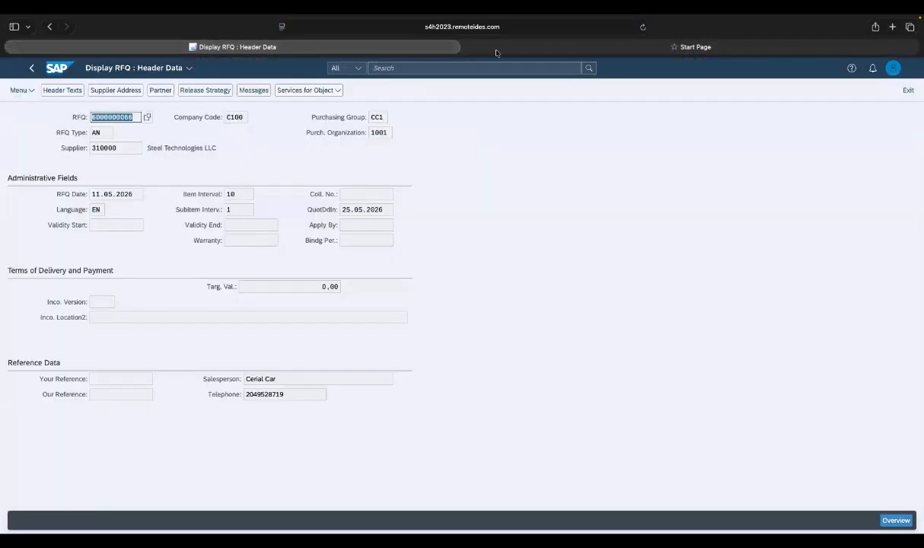
left_click(570, 30)
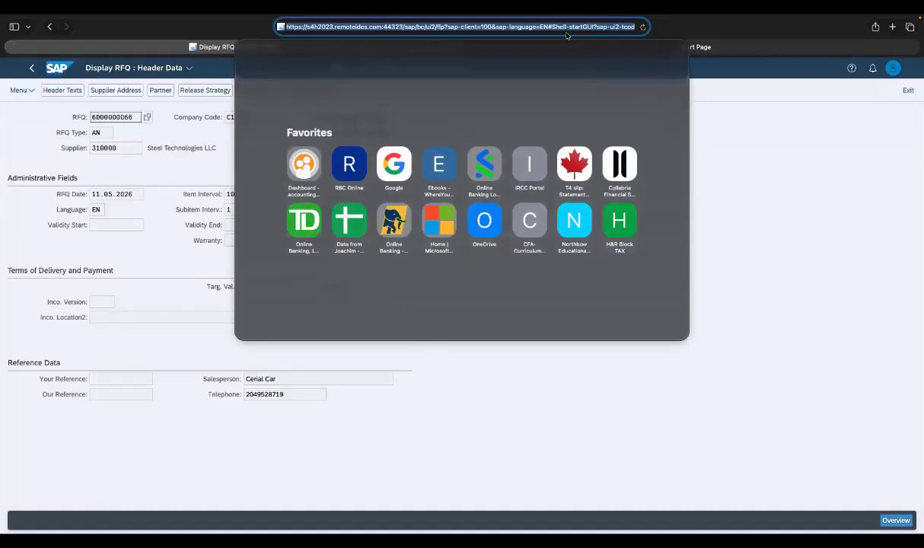
left_click(746, 35)
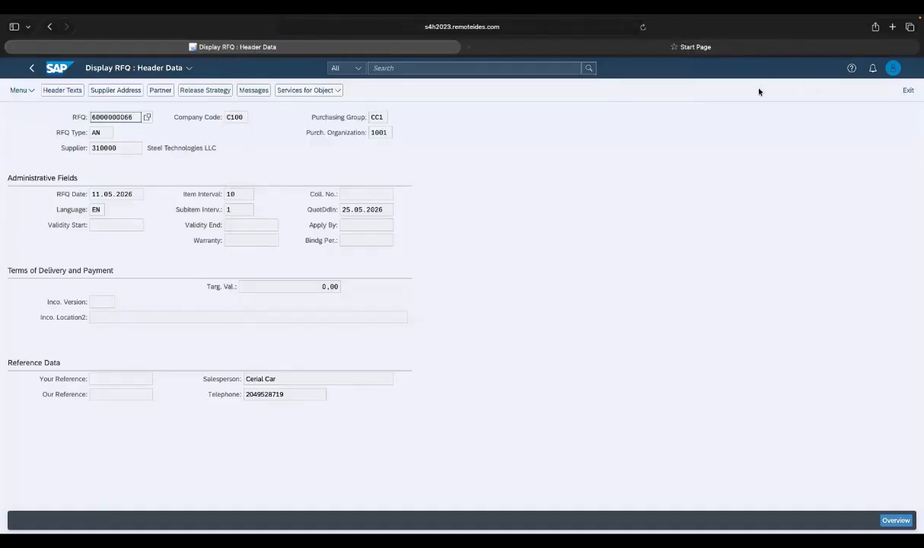
left_click(545, 50)
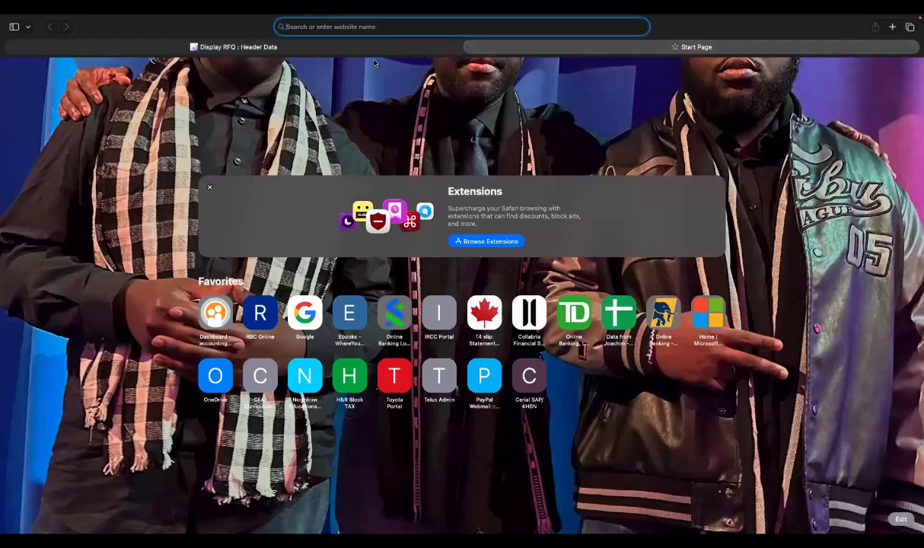
type("https://s4h2023.remoteides.com:44323/sap/bc/ui2/flp?sap-client=100&sap-language=EN#Shell-startGUI?sap-ui2-tcode=ME43&sap-system=FIORI_MENU")
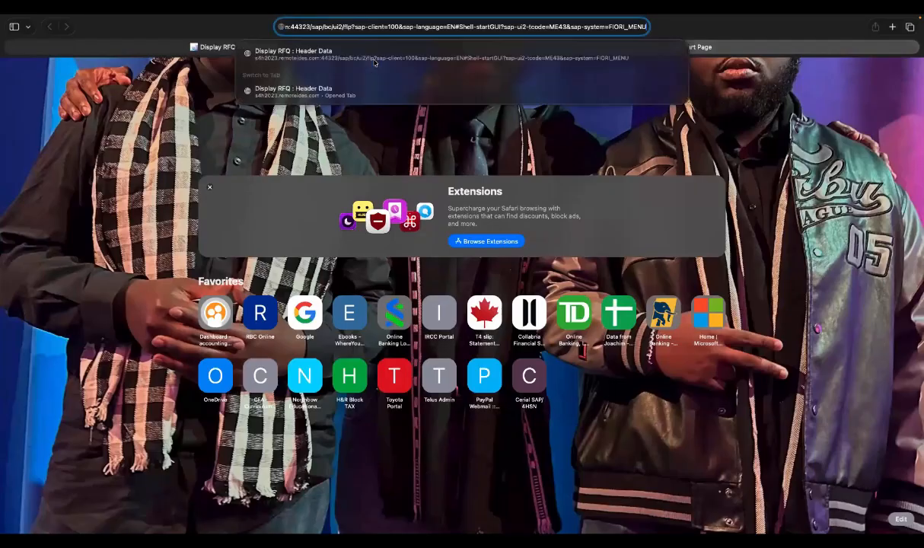
key("Return")
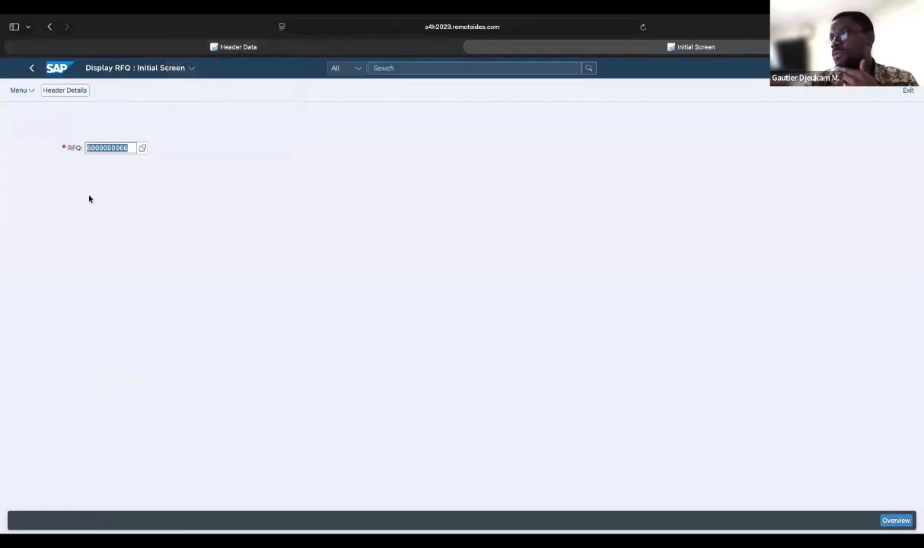
Go back to the Fiori home page in the first browser tab and open the App Finder's SAP menu
left_click(320, 48)
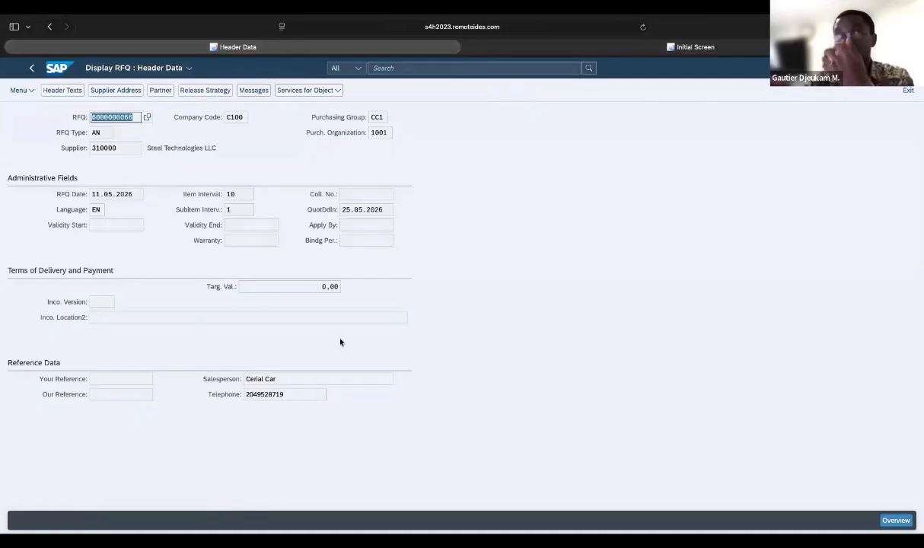
left_click(58, 69)
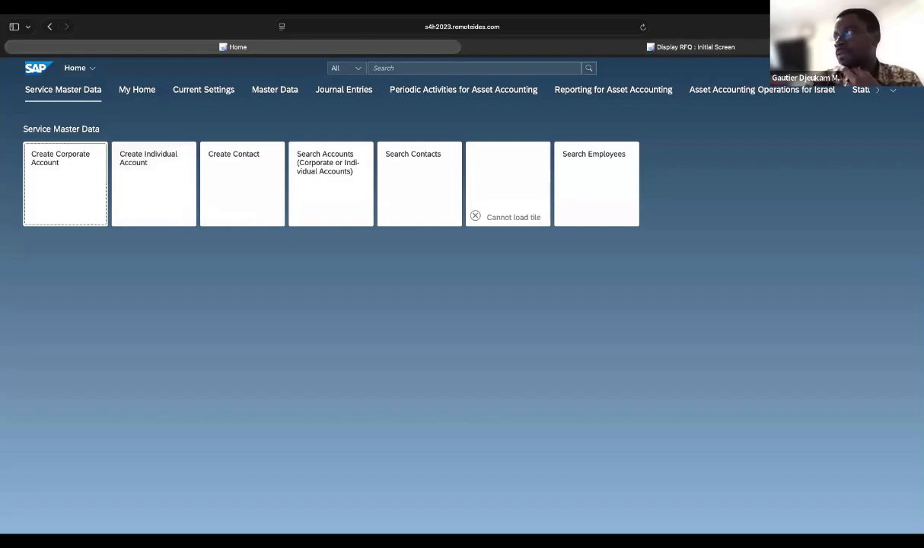
left_click(893, 68)
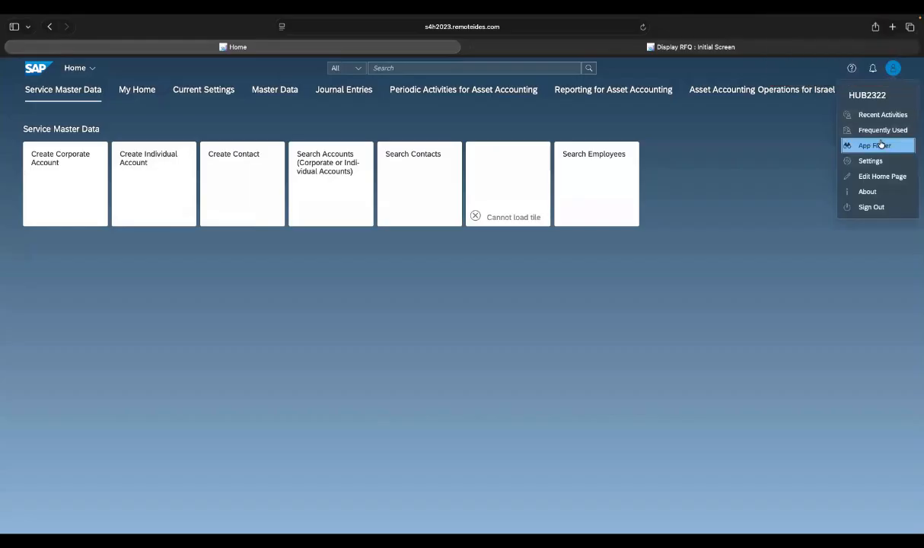
left_click(834, 139)
left_click(502, 89)
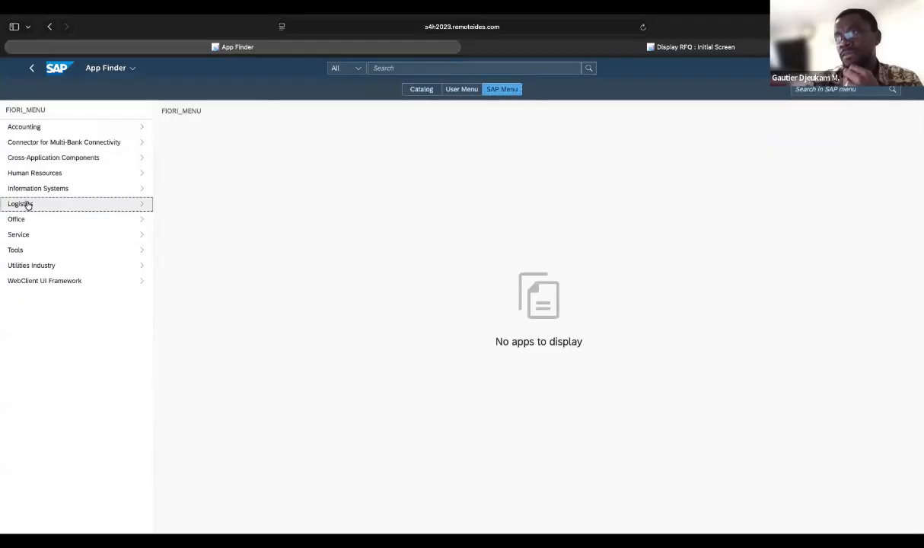
Find the quotation apps under Logistics, Materials Management, Purchasing, RFQ/Quotation, Quotation and start Create Quotation
left_click(119, 200)
left_click(138, 204)
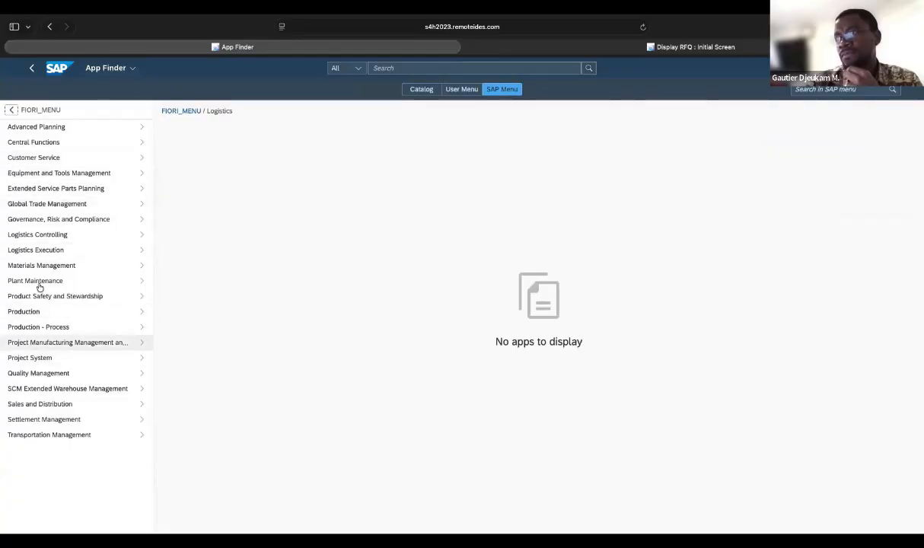
left_click(35, 267)
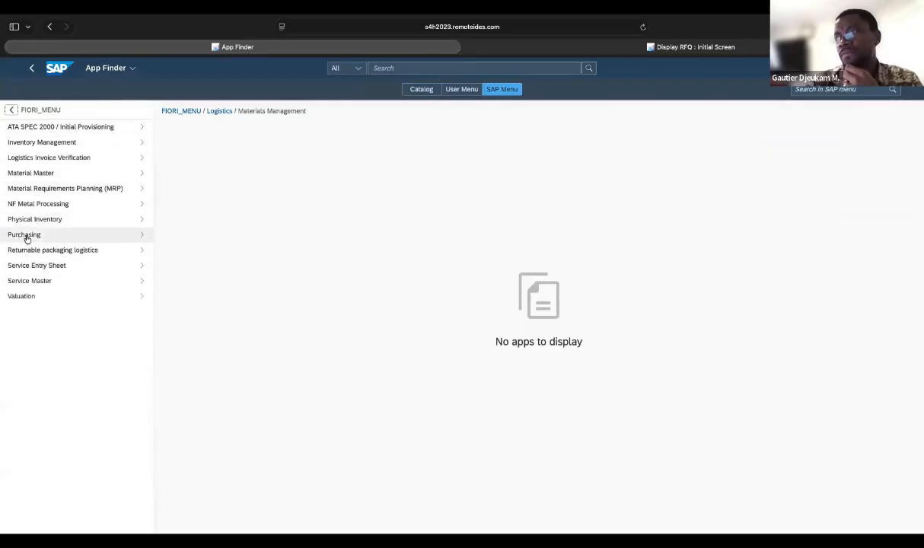
left_click(143, 239)
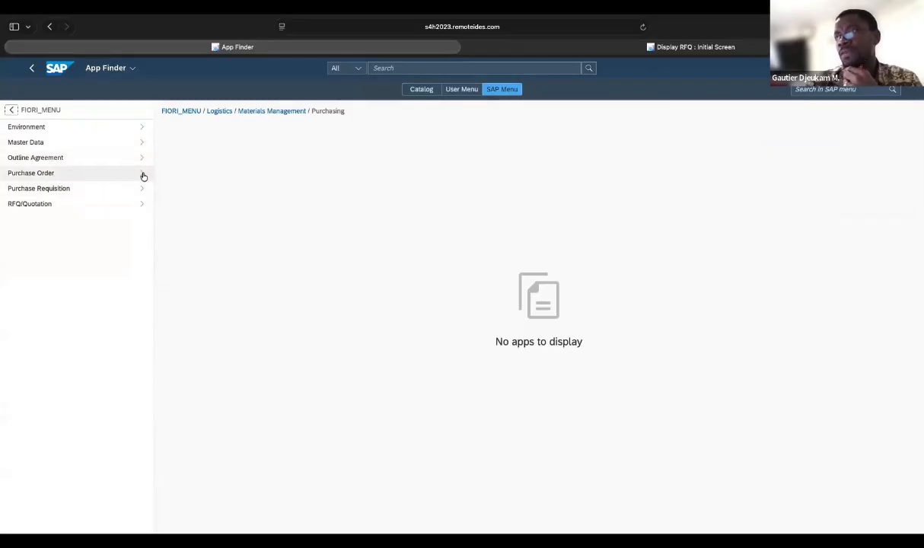
left_click(141, 203)
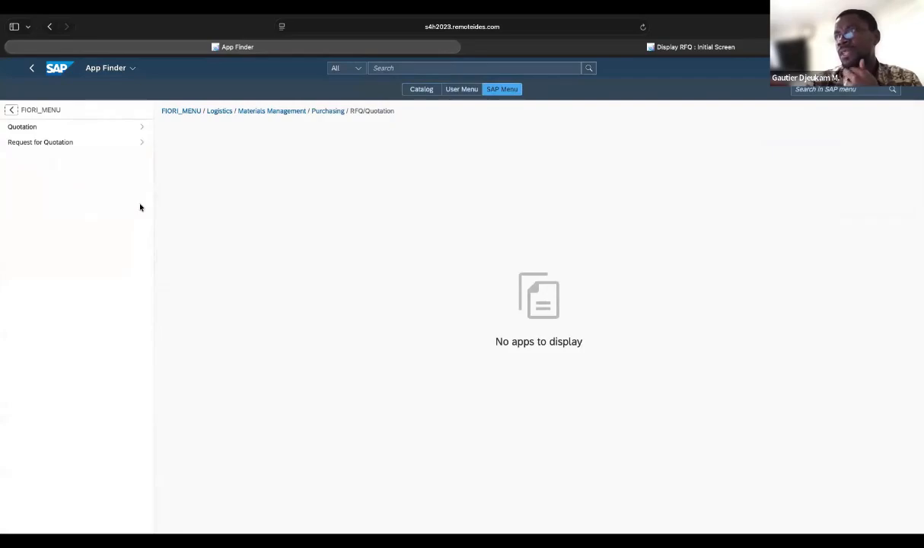
left_click(141, 127)
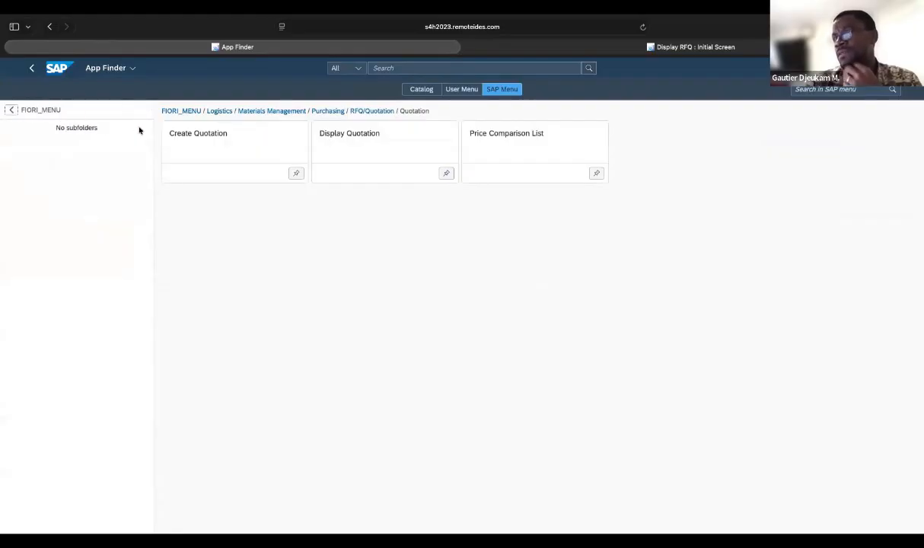
left_click(239, 148)
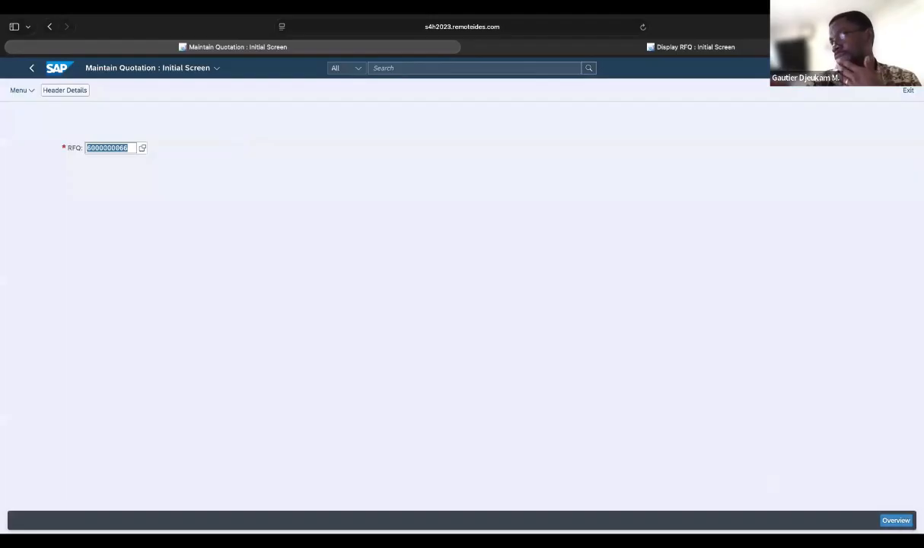
Open the RFQ's quotation items and enter net prices of 605.00 for material 5404 and 256.00 for material 5406
key("Return")
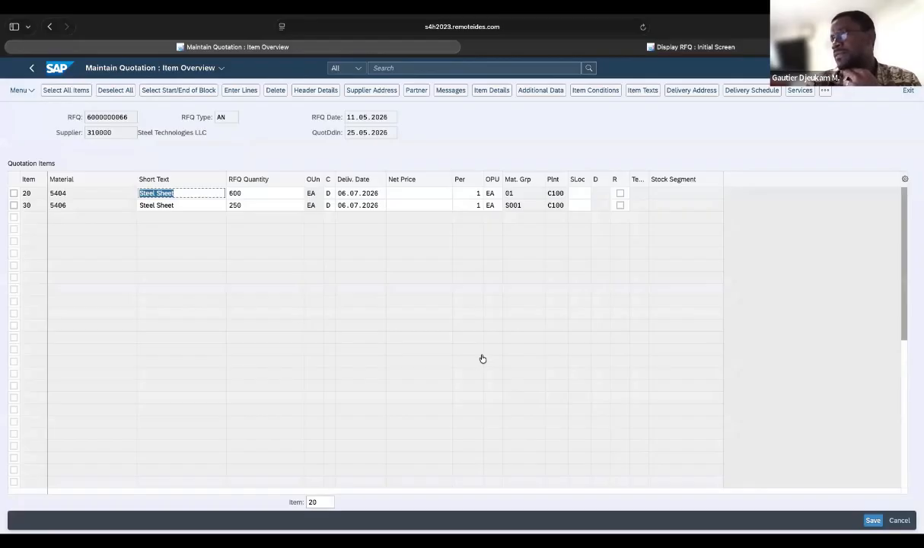
left_click(410, 193)
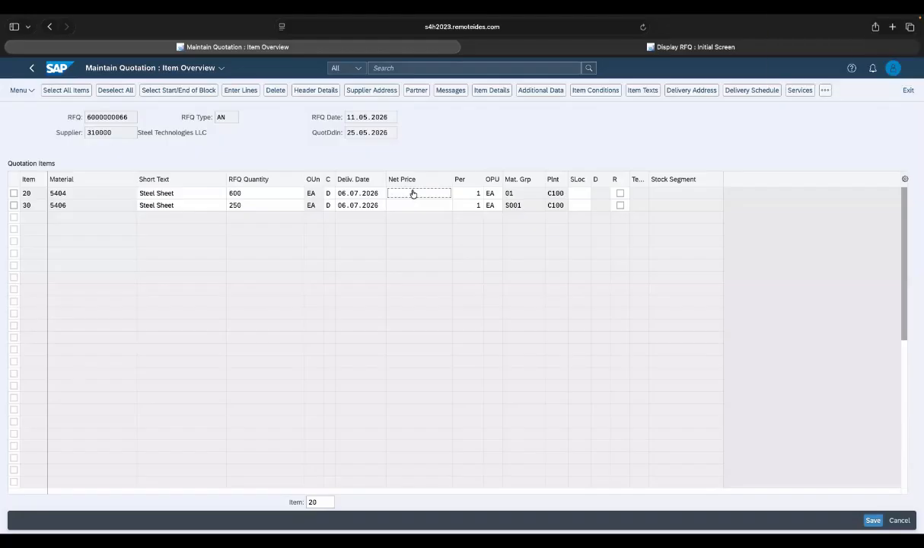
type("8")
left_click(418, 206)
key("Return")
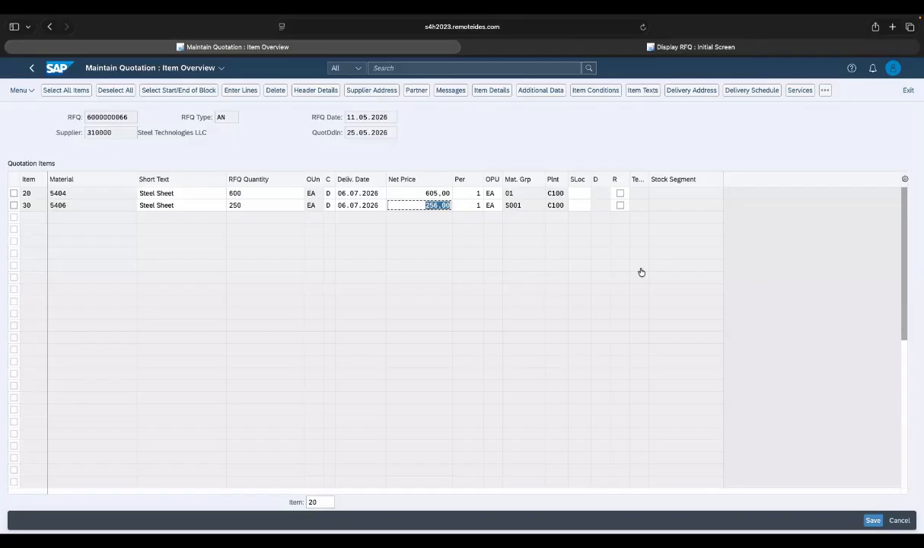
left_click(601, 268)
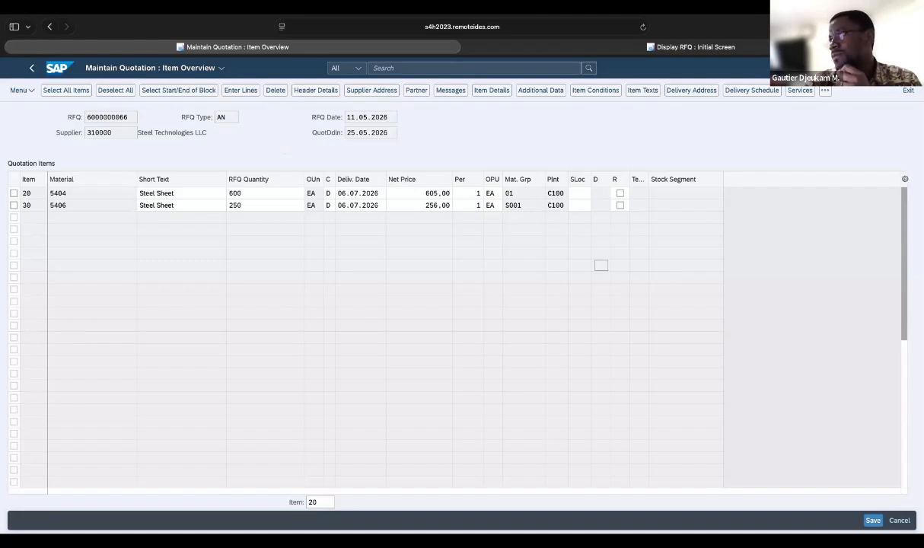
View the quotation's object services, save the quotation and leave quotation maintenance
left_click(825, 91)
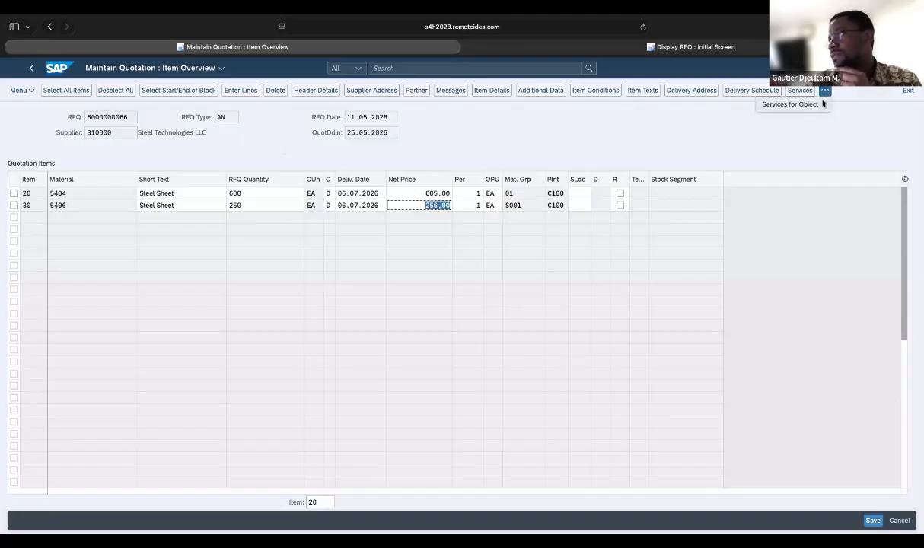
mouse_move(824, 103)
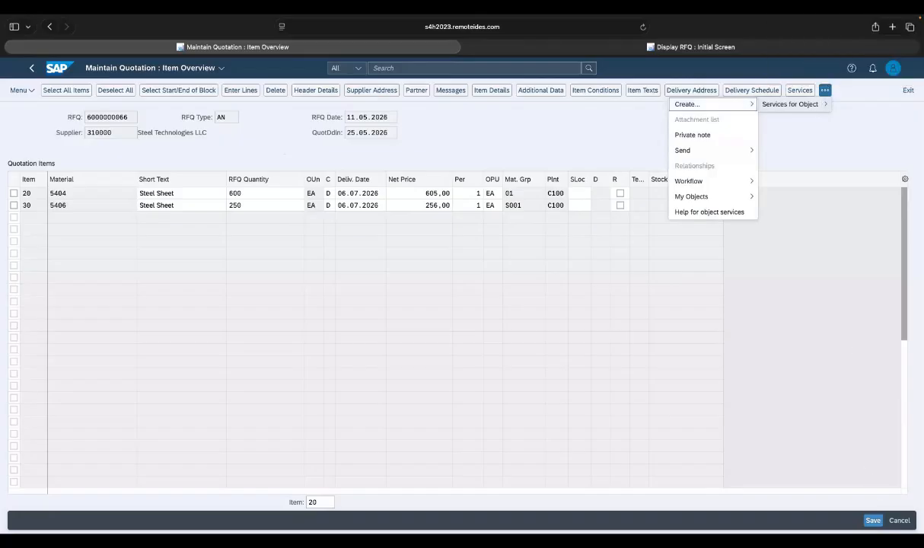
left_click(873, 521)
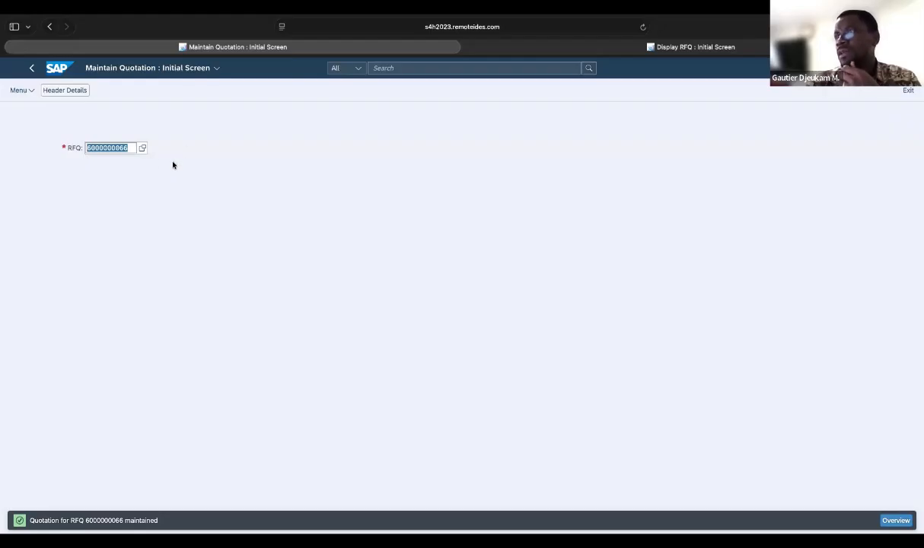
left_click(907, 90)
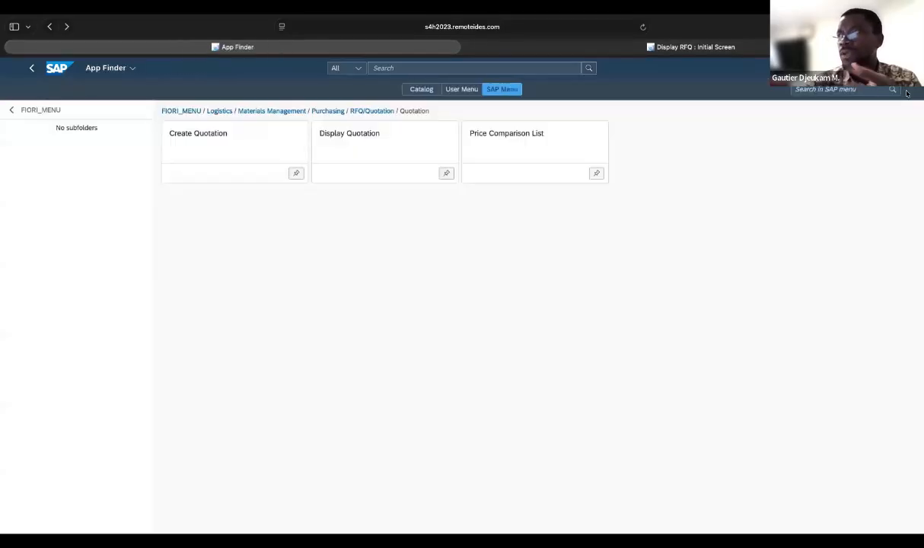
Leave the RFQ display in the second browser tab and open the App Finder's SAP menu there
left_click(624, 47)
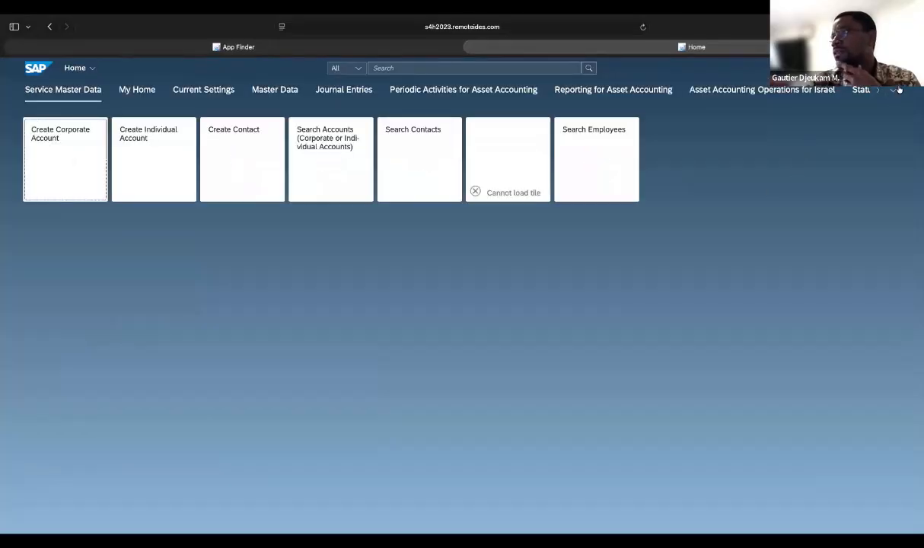
left_click(906, 69)
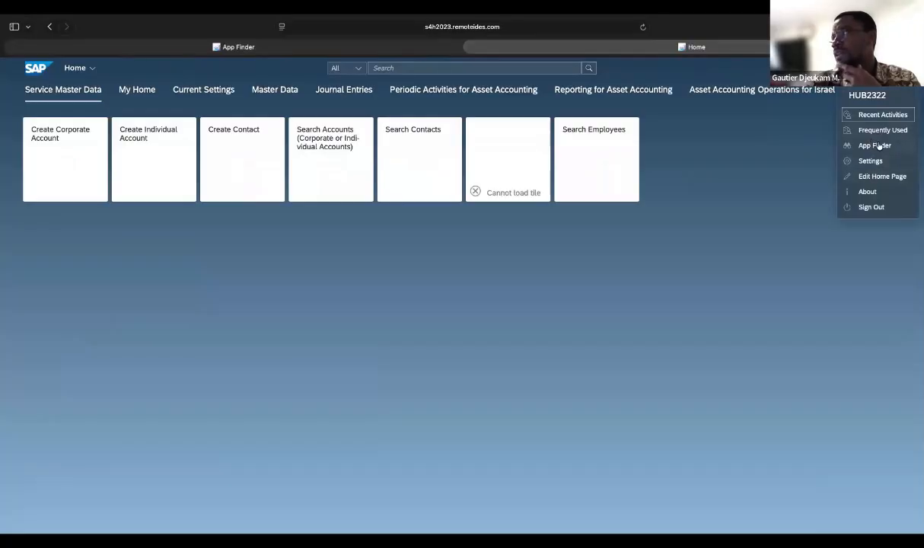
left_click(853, 145)
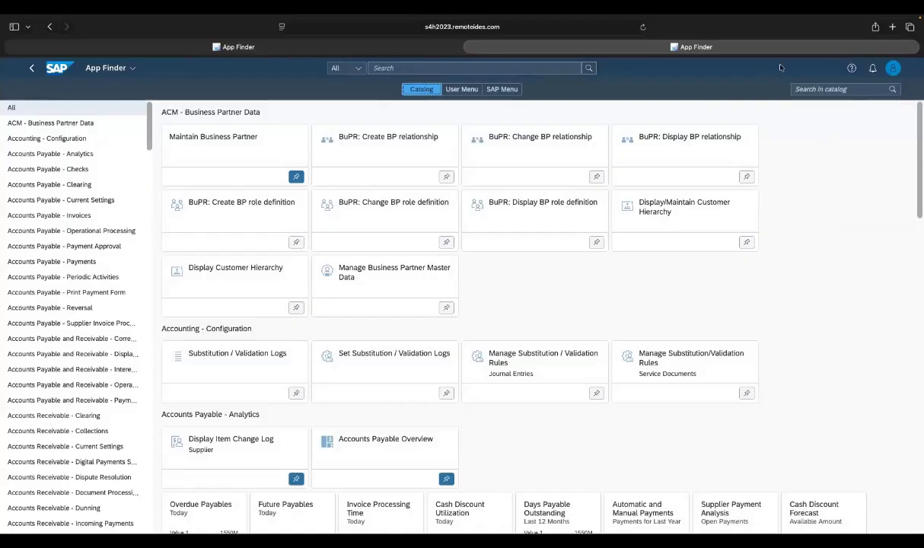
left_click(499, 91)
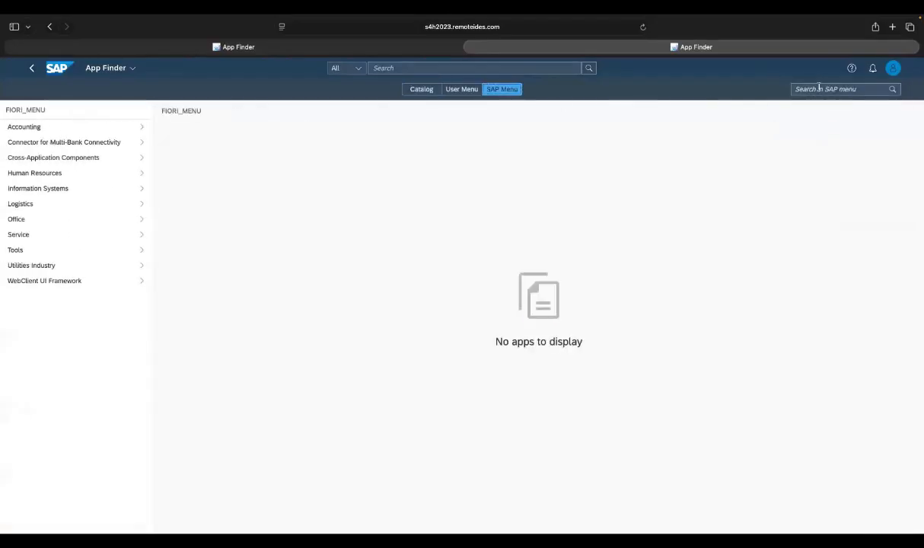
left_click(825, 91)
Find the purchase order apps under Logistics, Materials Management, Purchasing, Purchase Order and start Create Purchase Order
left_click(140, 209)
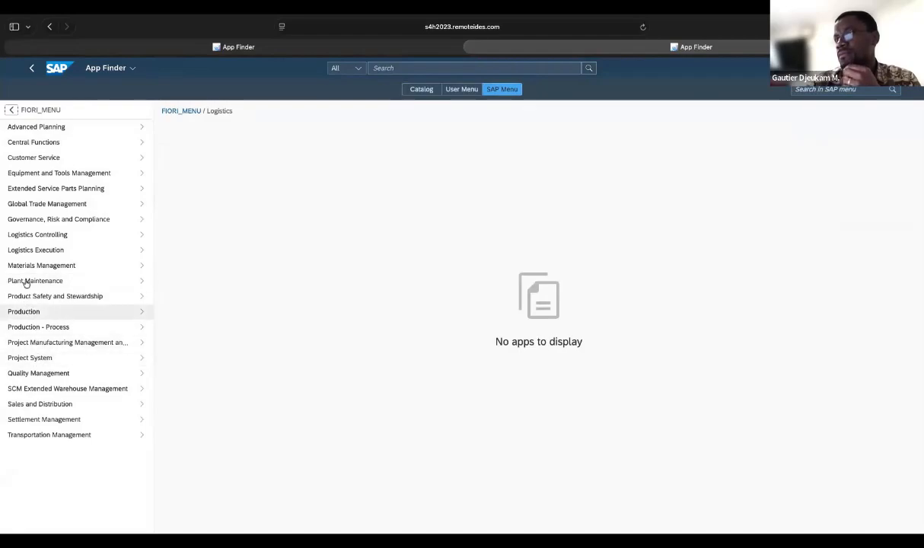
left_click(138, 266)
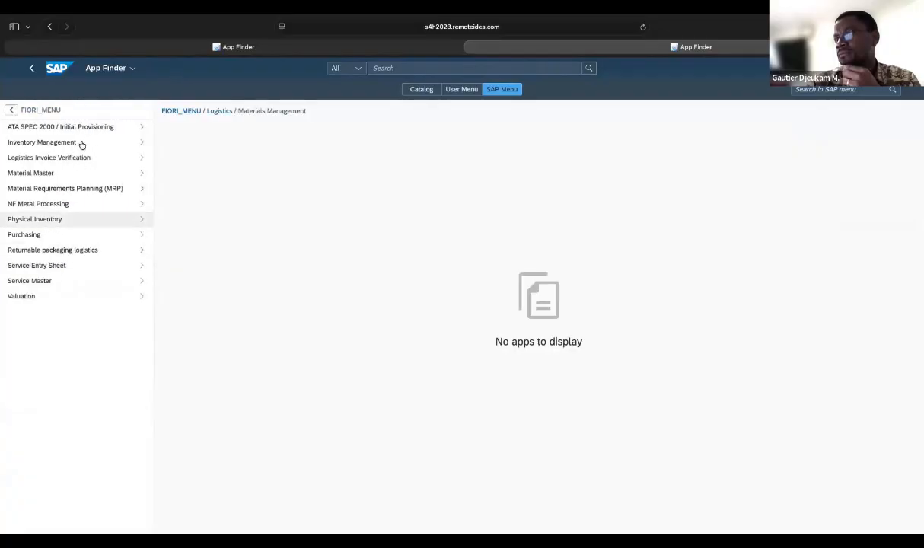
left_click(143, 236)
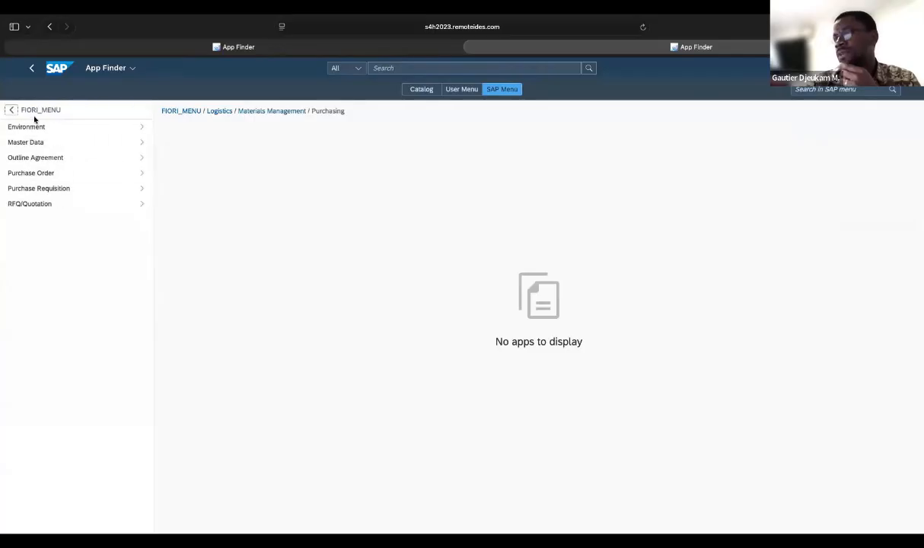
left_click(141, 174)
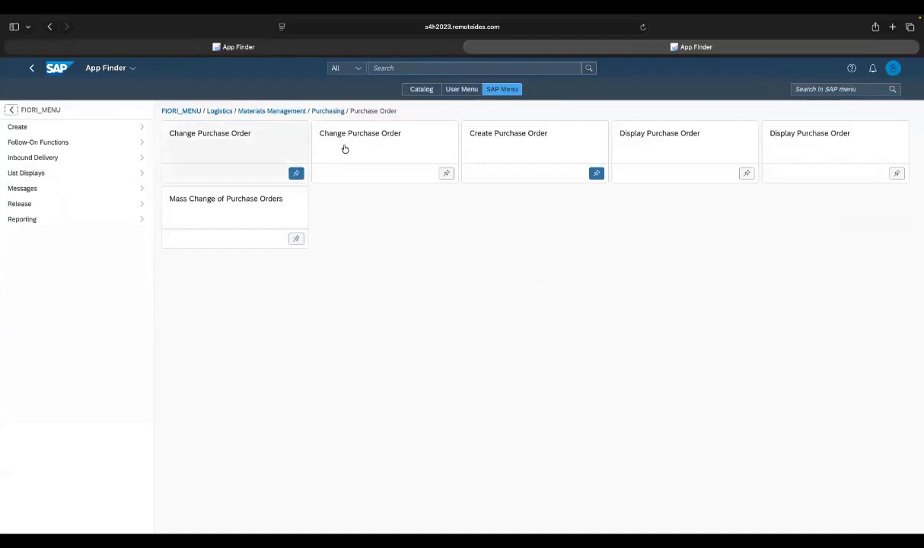
left_click(510, 147)
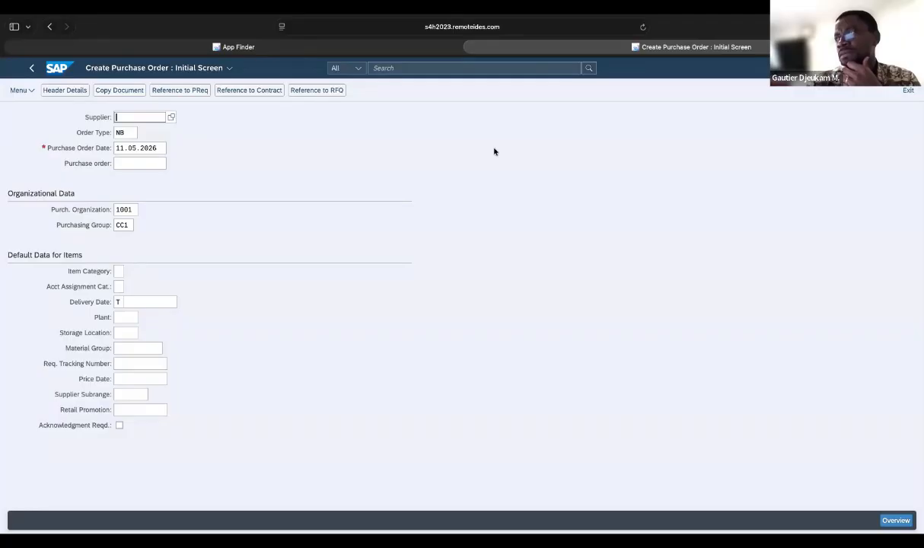
Reference the purchase order to the RFQ using the copied RFQ number and choose to create a new purchase order
left_click(309, 91)
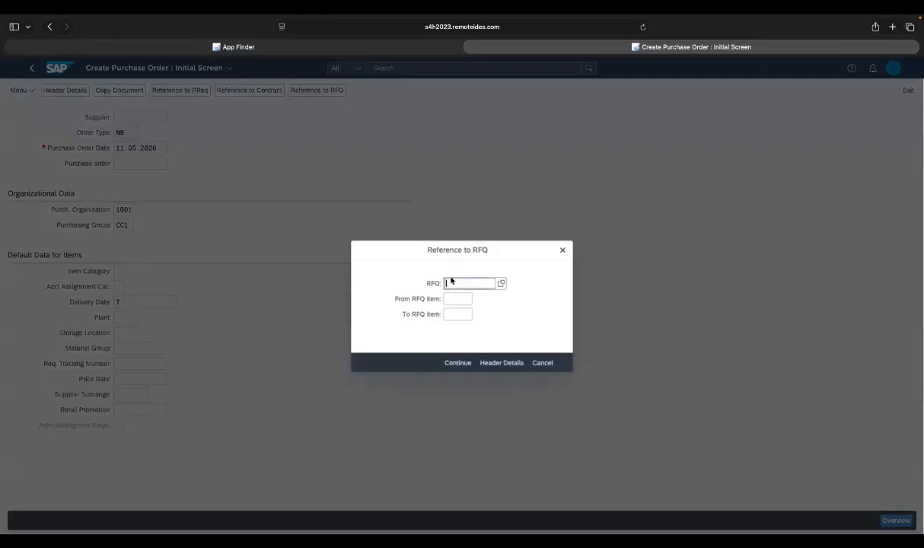
key("super+v")
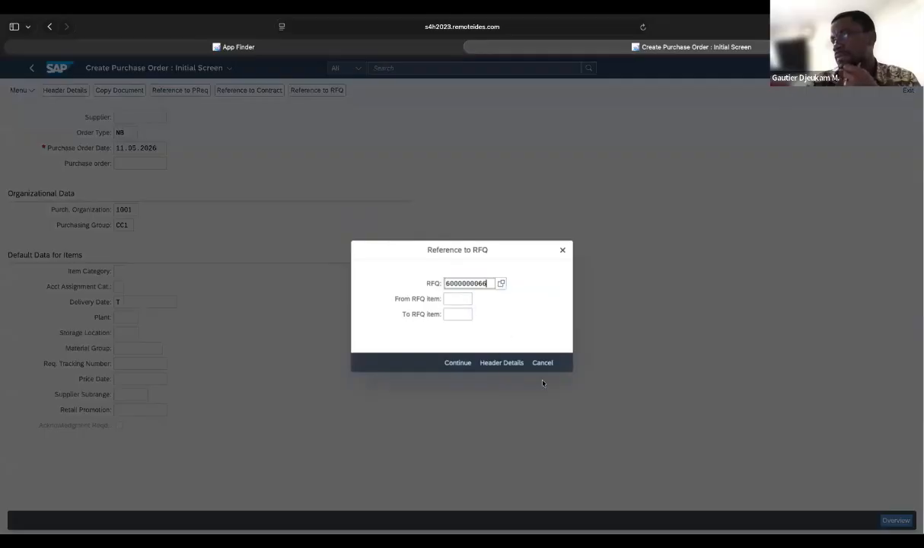
left_click(457, 364)
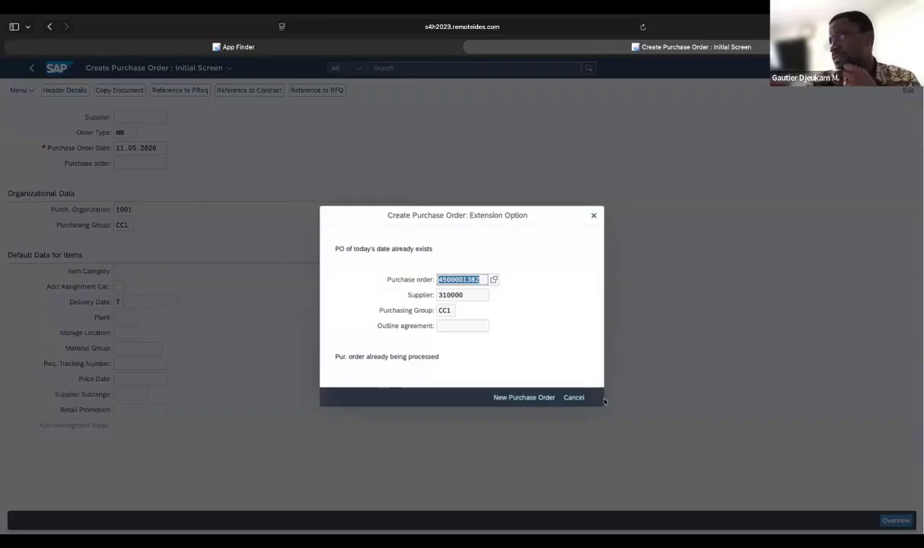
left_click(525, 402)
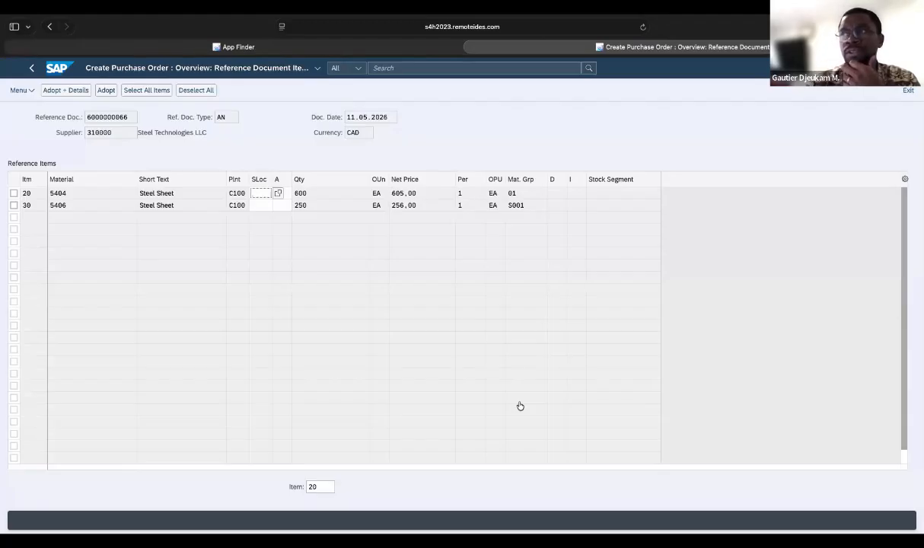
Adopt both reference items, materials 5404 and 5406, into the purchase order
left_click(14, 194)
left_click(14, 205)
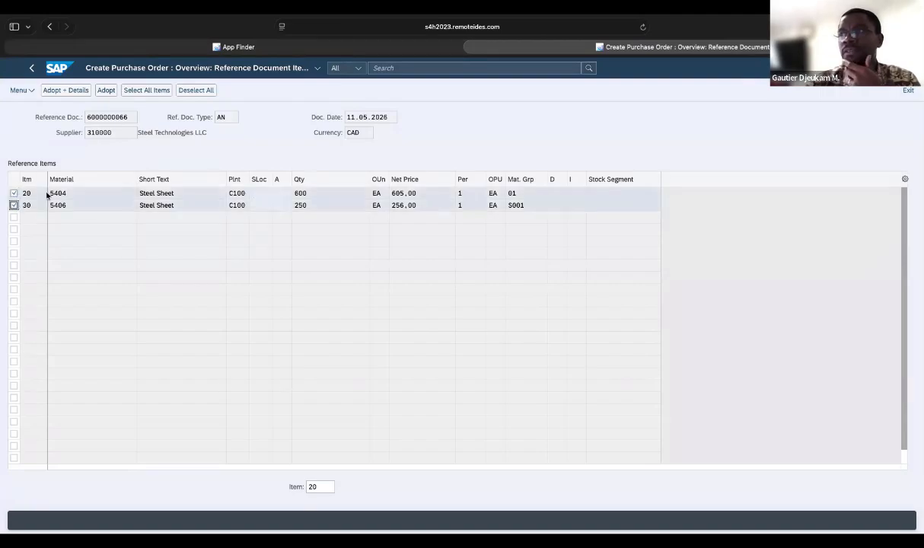
left_click(107, 91)
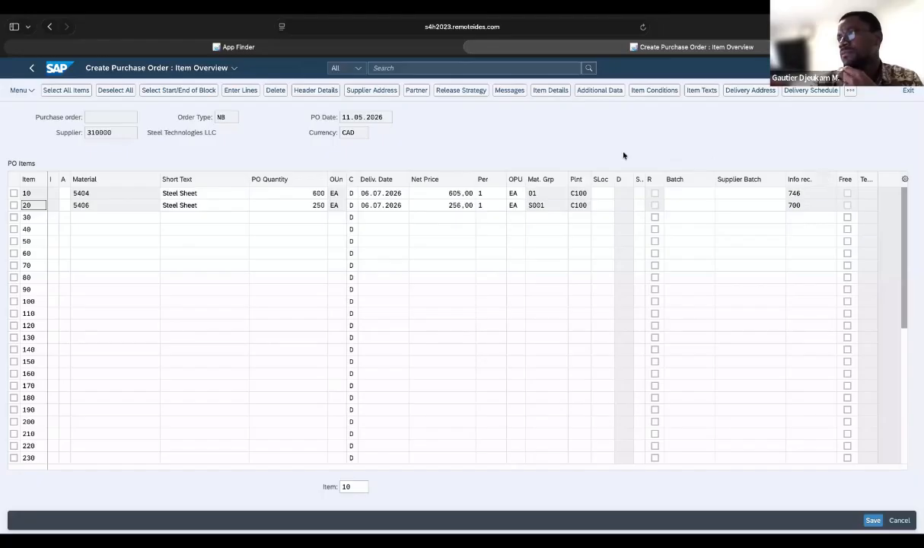
Check the purchase order's release strategy and header data, and return to the item overview
left_click(463, 91)
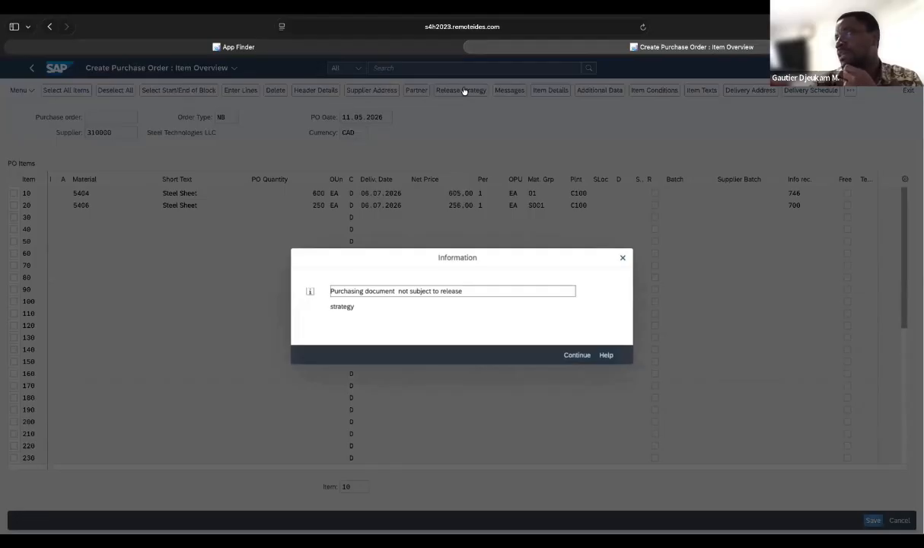
left_click(624, 258)
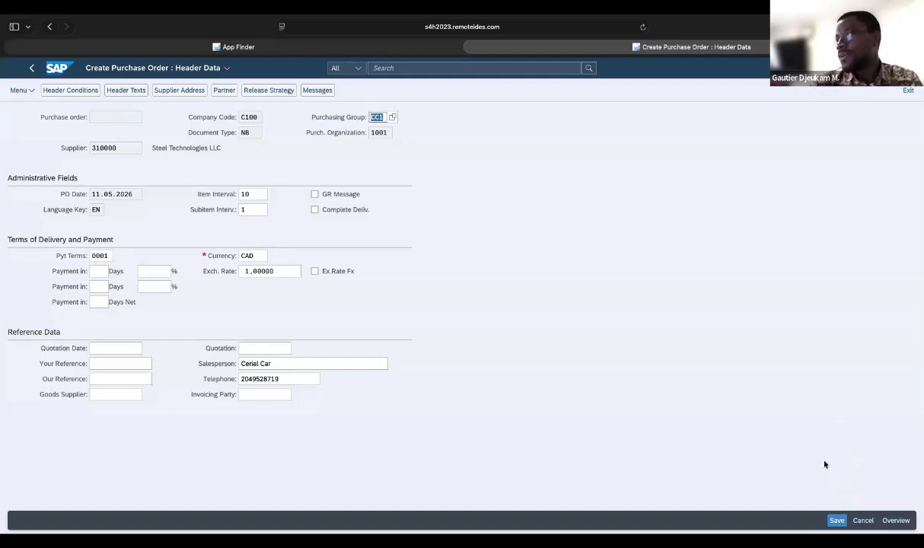
left_click(903, 522)
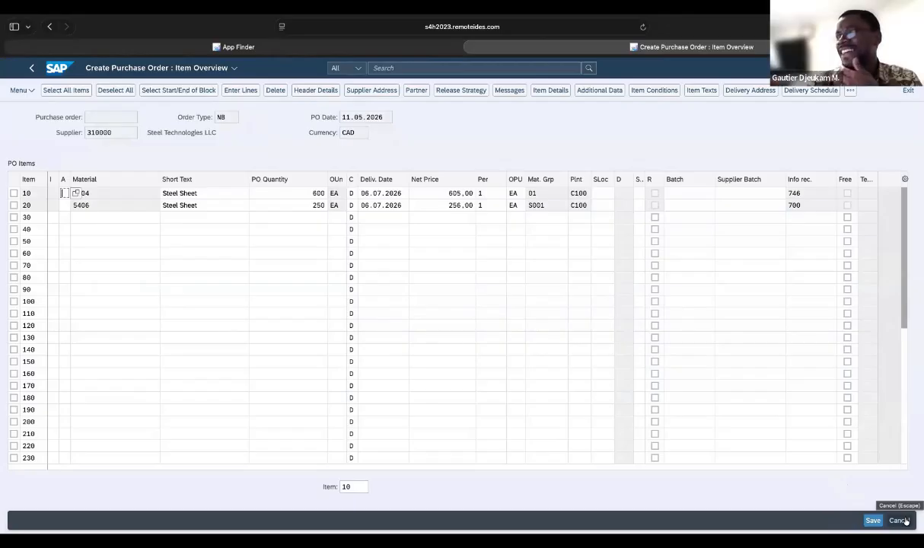
Save the purchase order and select its newly assigned number in the status message
left_click(872, 520)
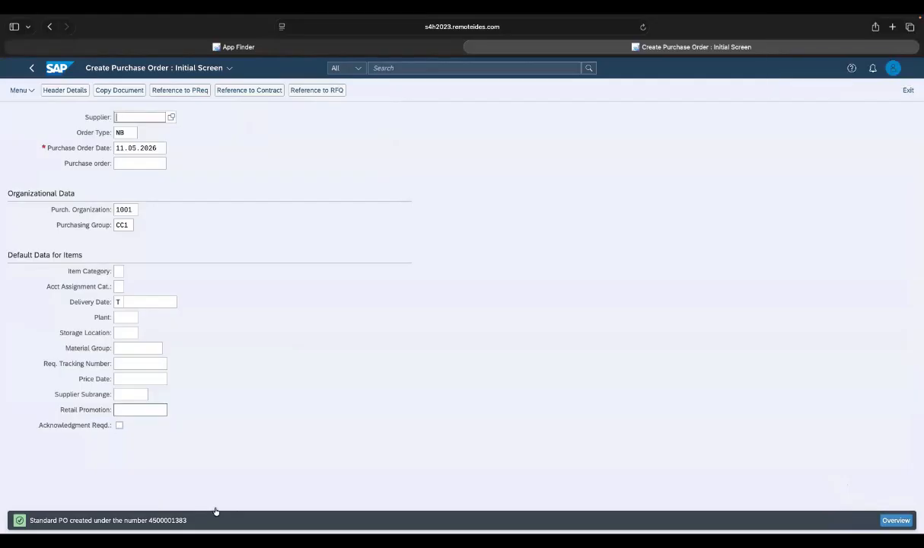
left_click_drag(183, 524, 150, 520)
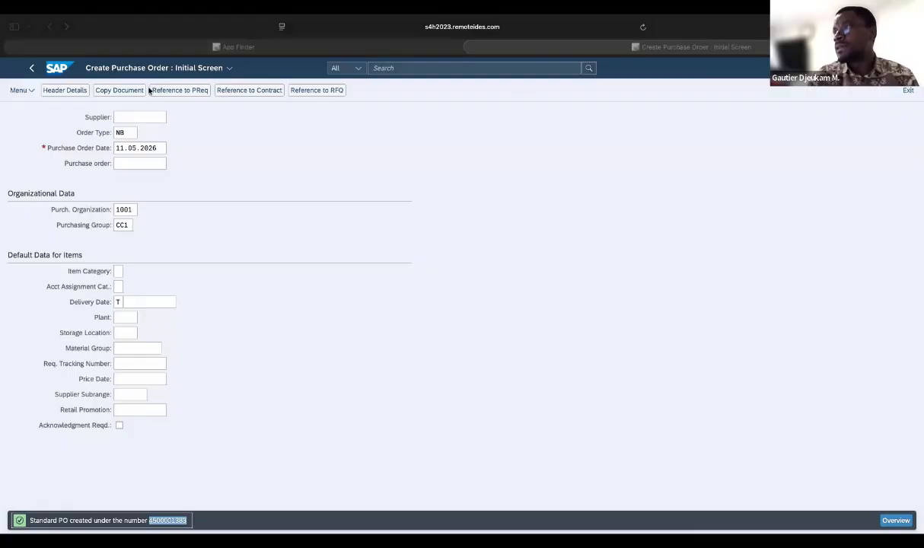
Switch to the first browser tab, search the SAP menu for "goods received" and clear the search text
left_click(281, 51)
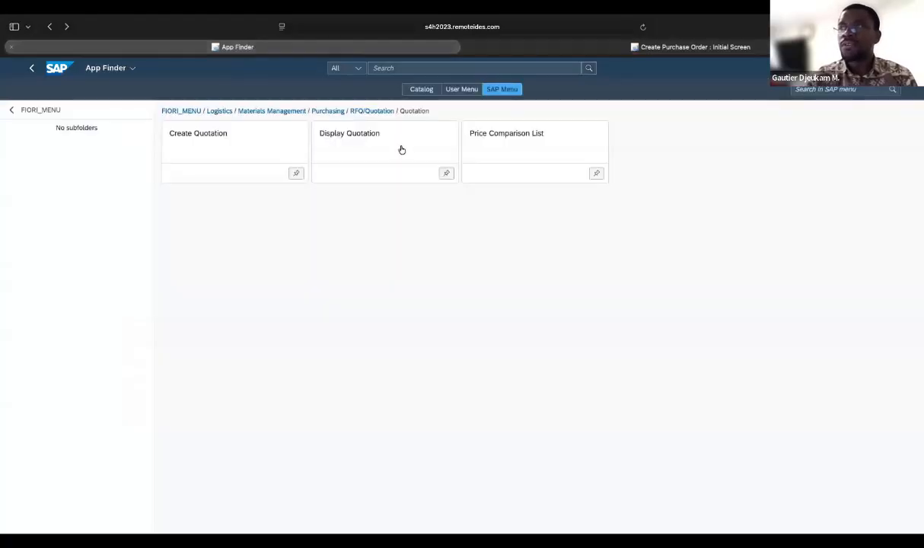
left_click(847, 90)
type("g")
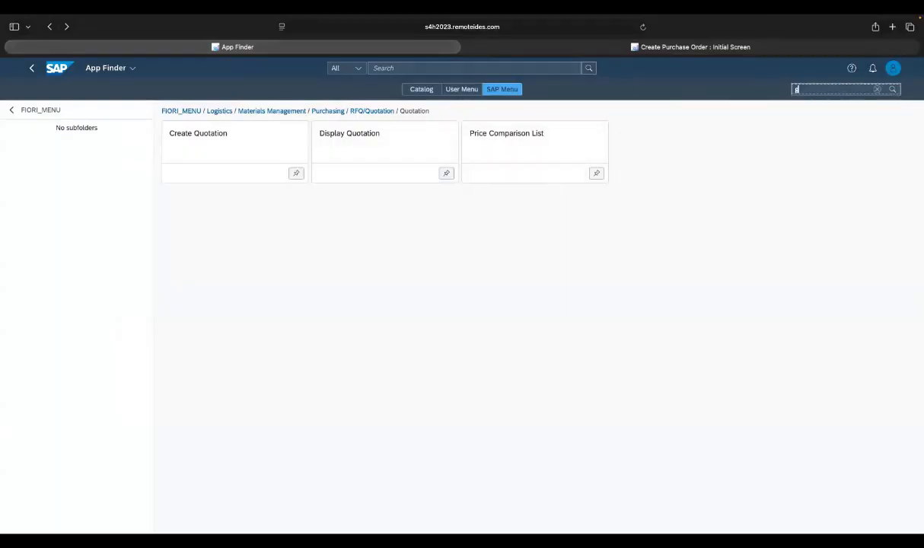
type("oods received")
key("Return")
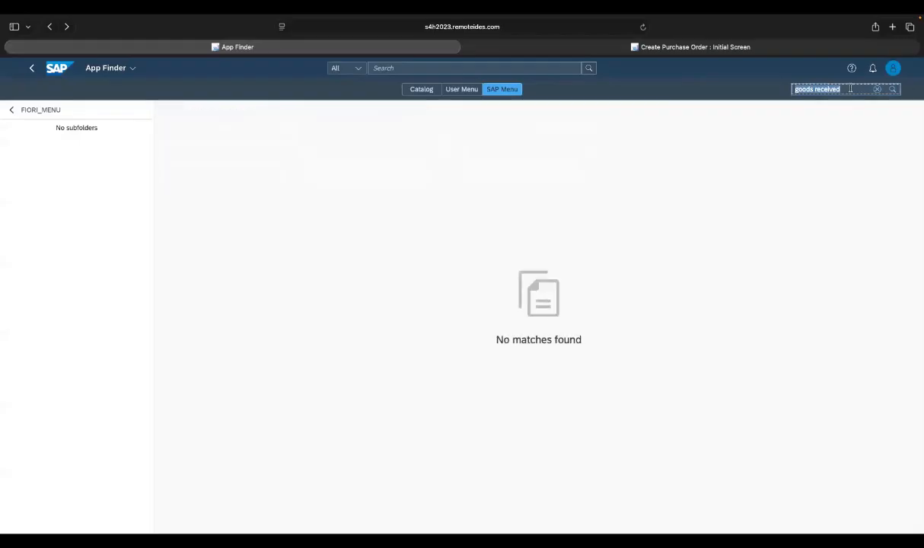
left_click(851, 88)
key("BackSpace")
key("BackSpace")
key("BackSpace")
key("BackSpace")
key("BackSpace")
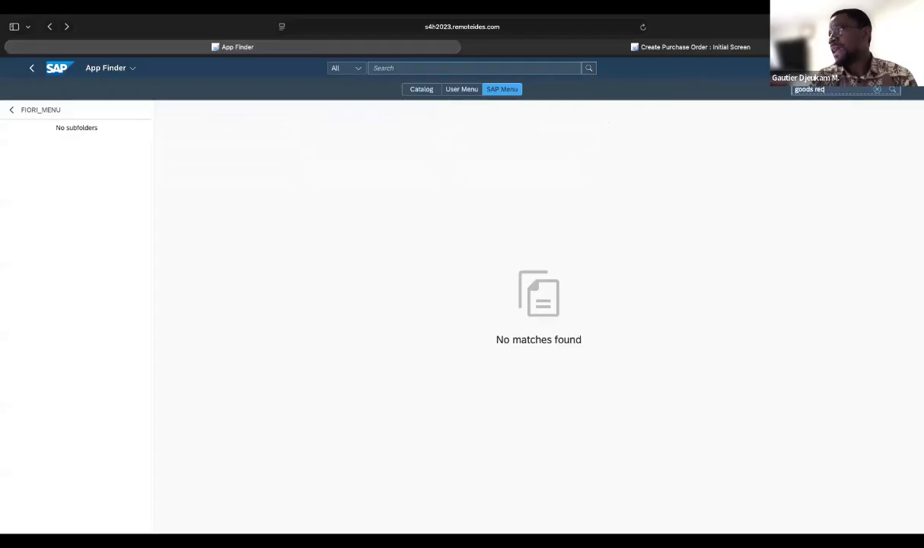
key("BackSpace")
key("BackSpace")
key("BackSpace")
key("BackSpace")
key("BackSpace")
key("BackSpace")
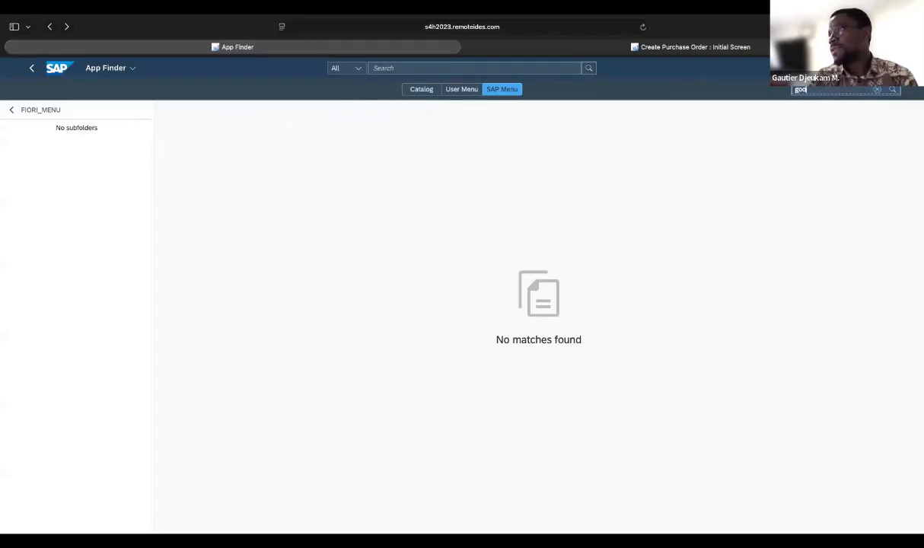
key("BackSpace")
key("BackSpace")
key("BackSpace")
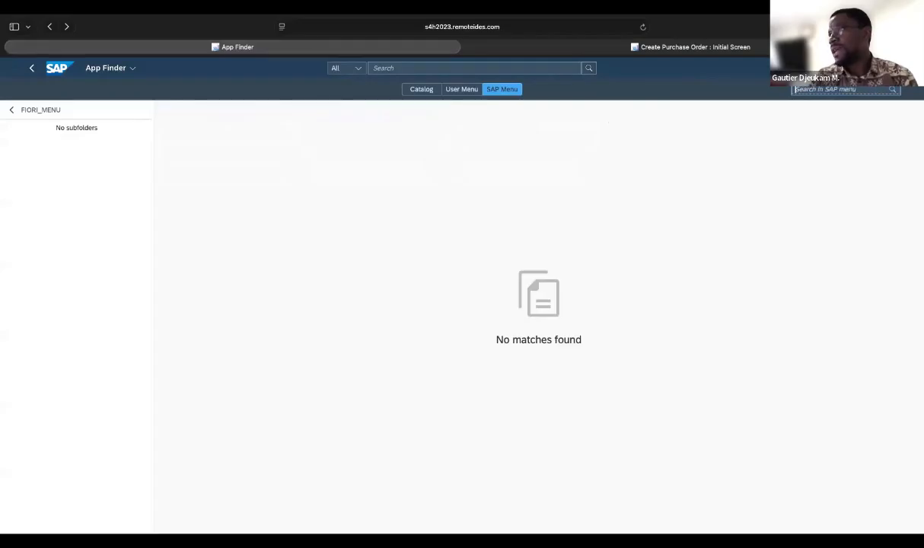
Go back to Materials Management, open Inventory Management, Goods Movement and start the first Goods Movement app
left_click(11, 111)
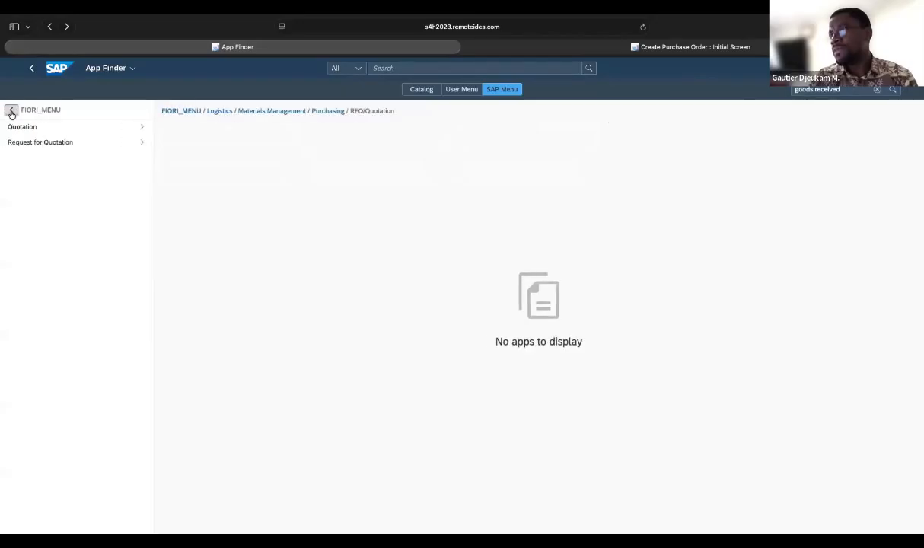
left_click(11, 112)
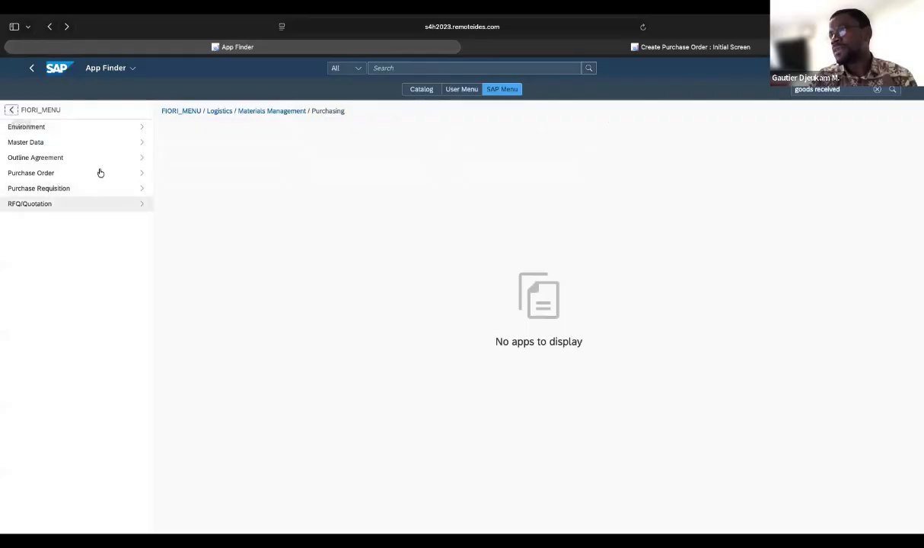
left_click(12, 111)
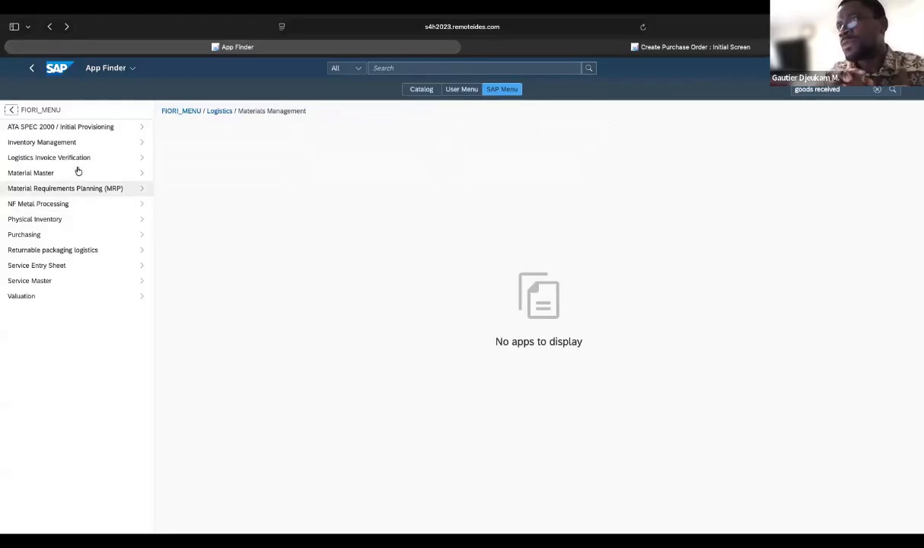
left_click(143, 143)
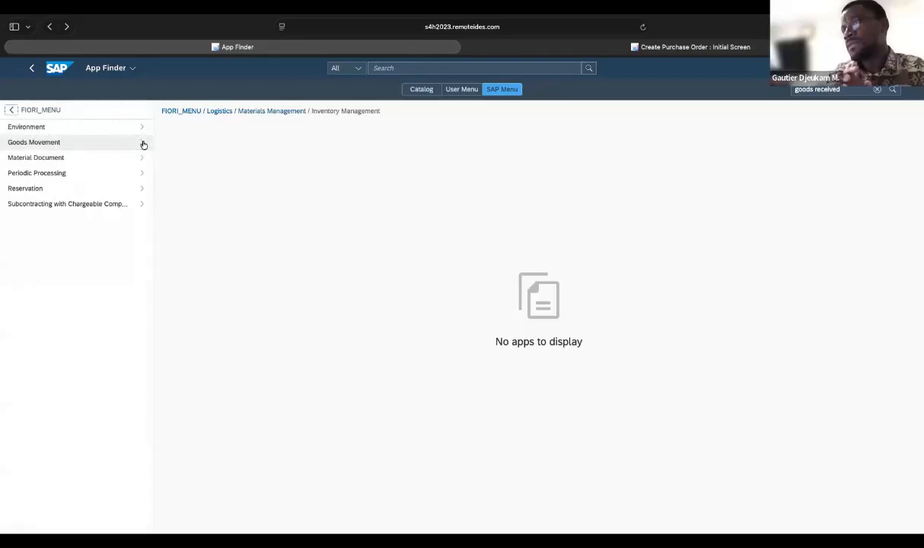
left_click(140, 144)
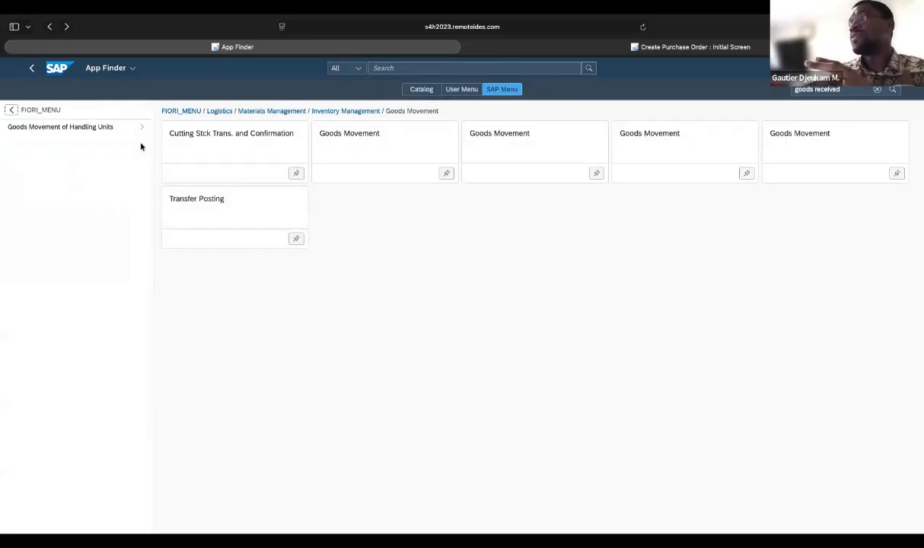
left_click(398, 151)
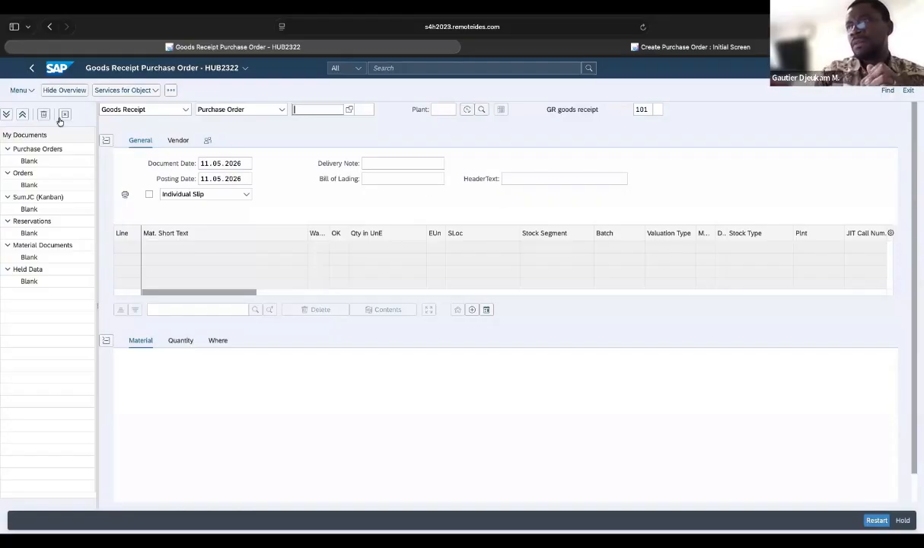
Toggle the document overview of the goods receipt and leave it hidden
left_click(64, 90)
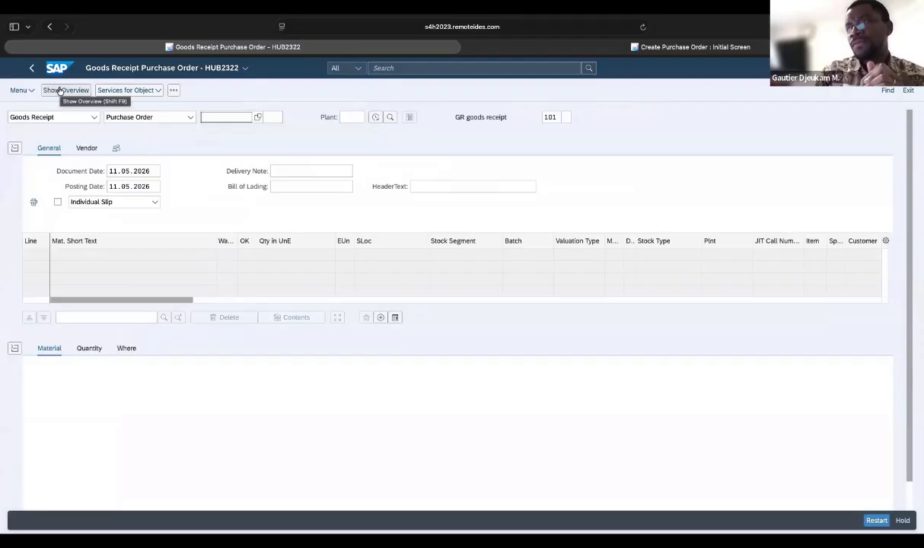
left_click(61, 91)
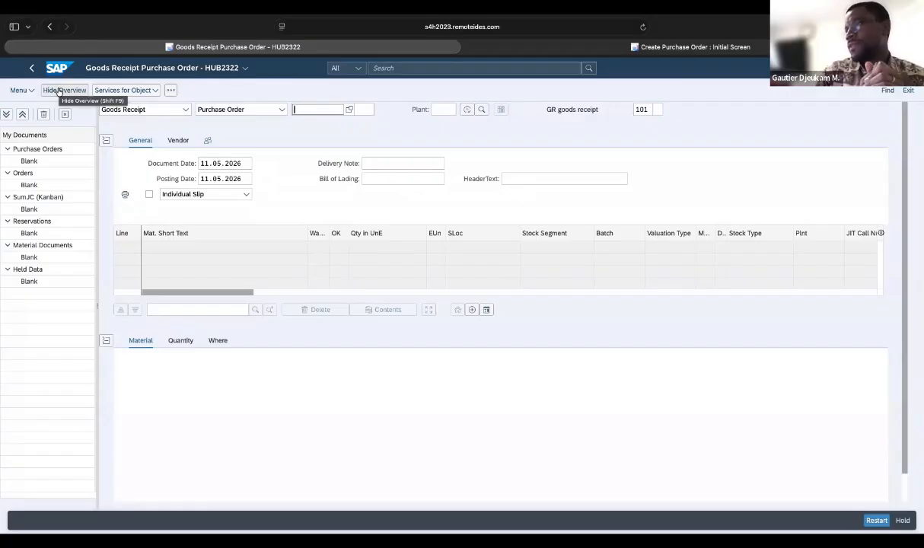
left_click(60, 90)
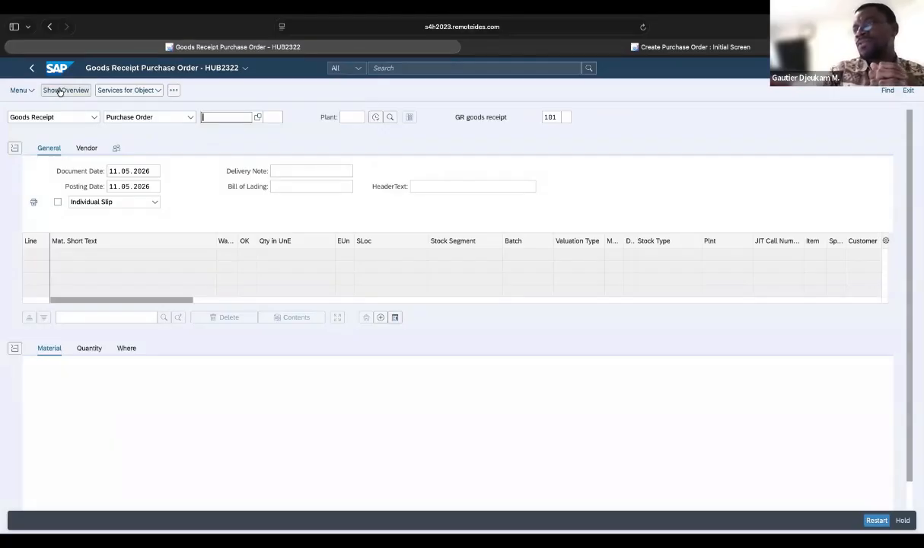
Review the available transaction types for the goods movement and keep Goods Receipt
left_click(92, 117)
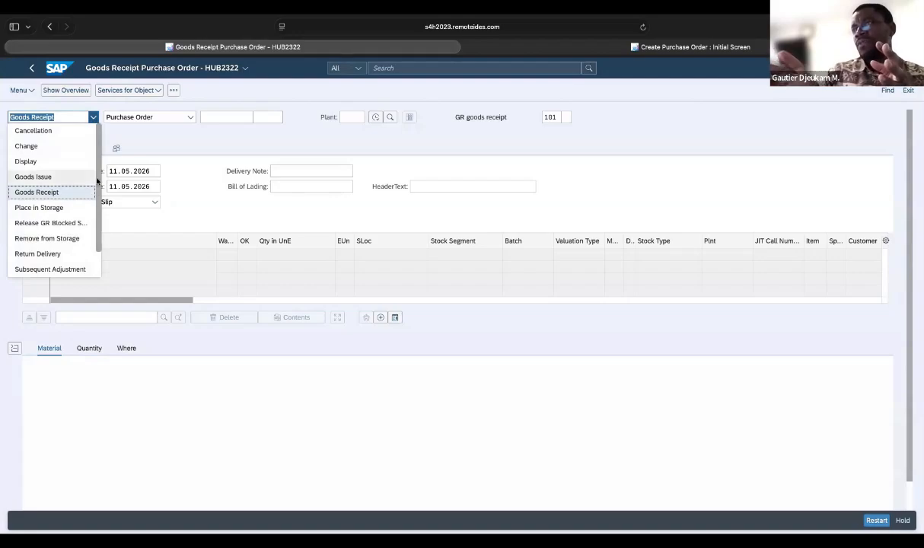
scroll(102, 202, "down", 2)
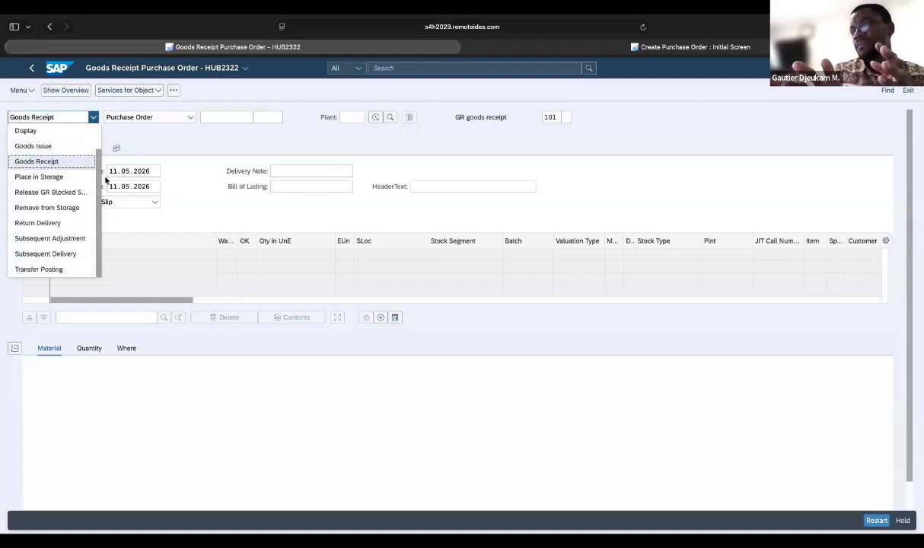
scroll(102, 174, "up", 2)
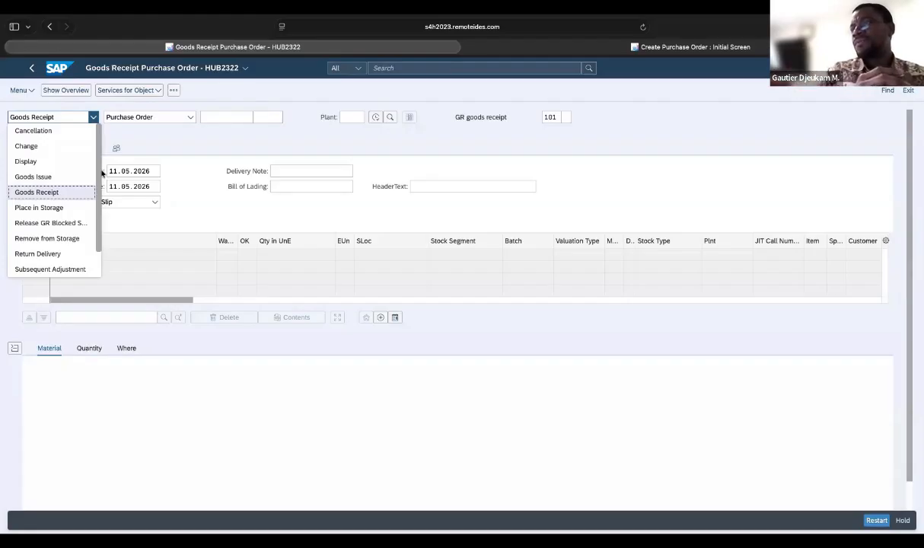
left_click(236, 136)
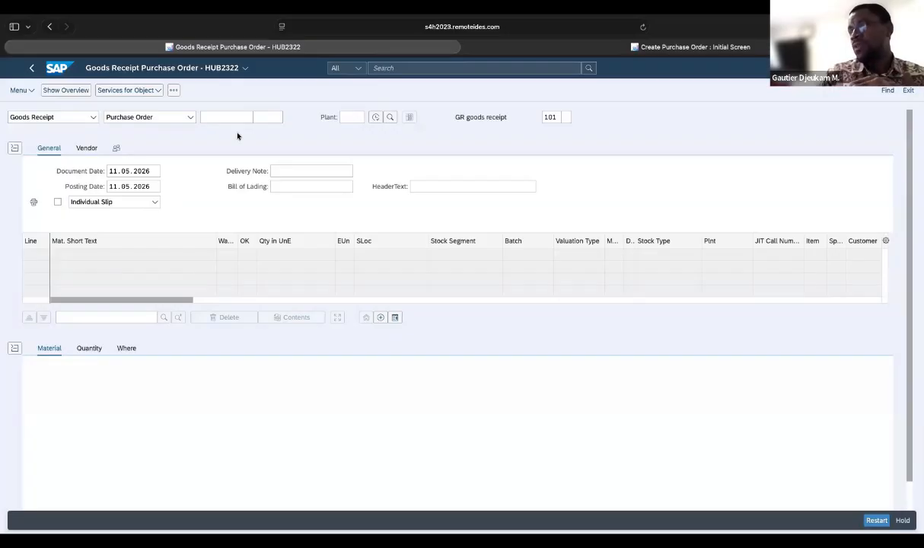
Look through the possible movement types for the goods receipt and close the list without choosing another one
left_click(217, 120)
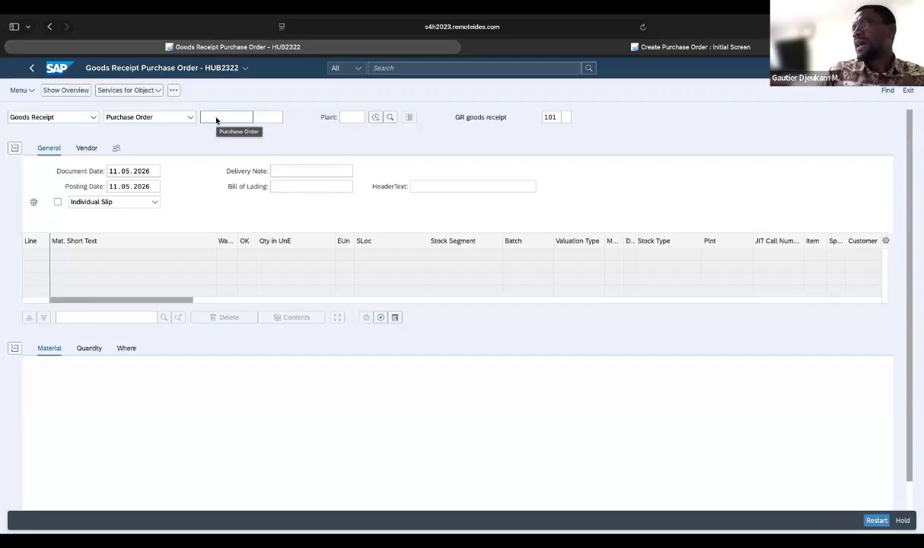
left_click(222, 118)
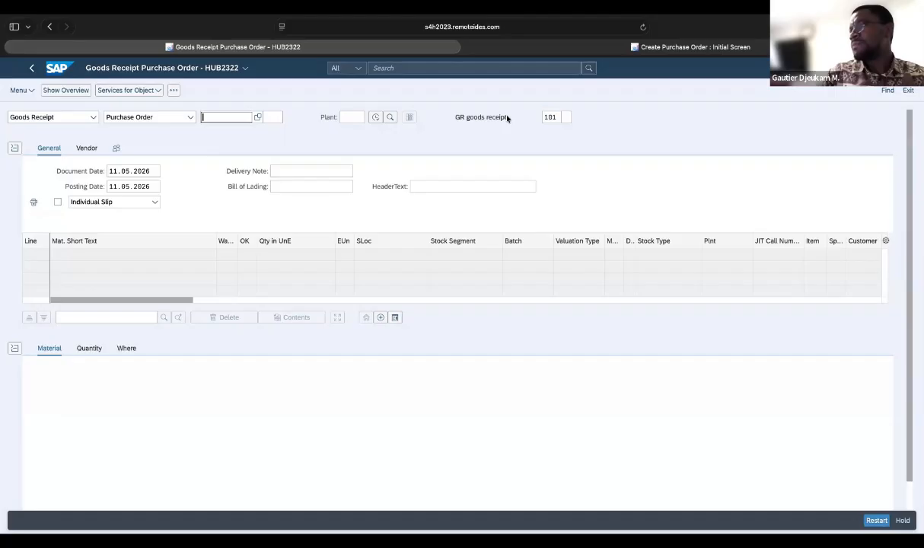
left_click(552, 117)
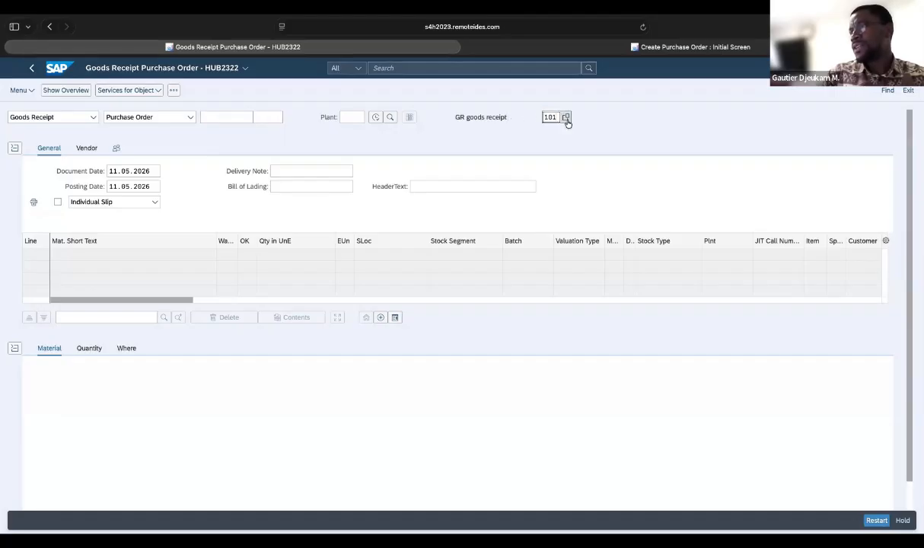
left_click(566, 119)
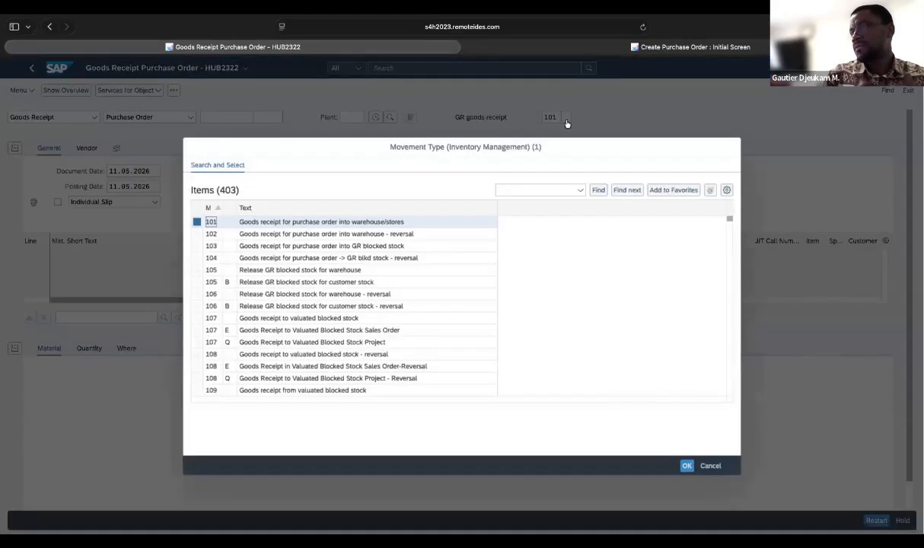
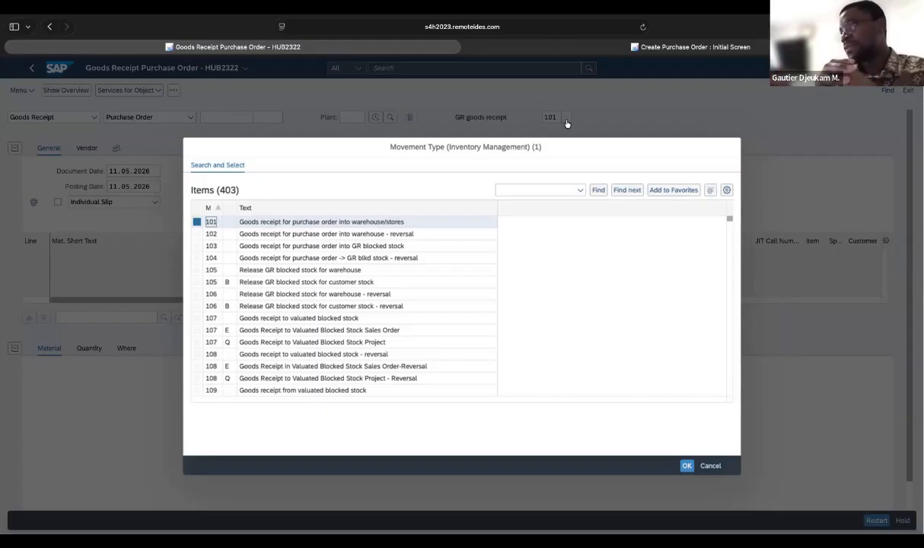
left_click(711, 466)
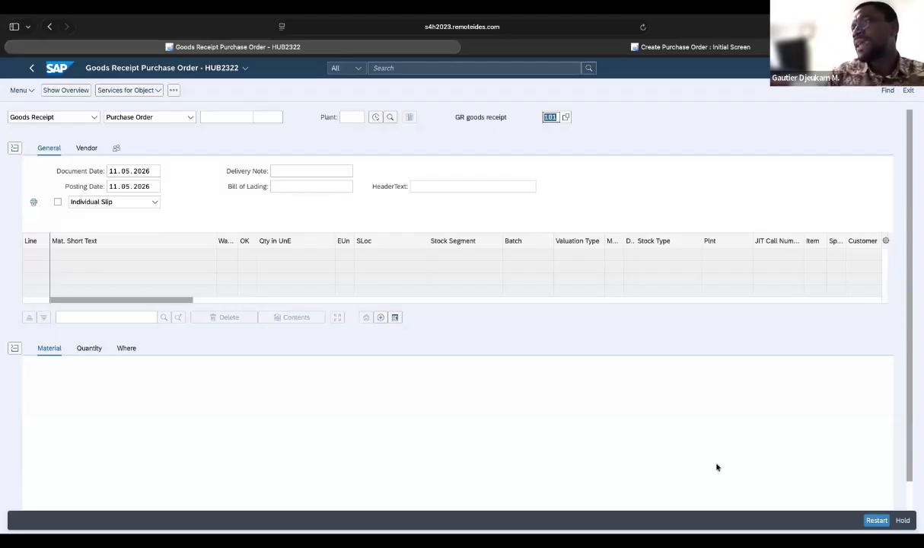
Try to load the new purchase order into the goods receipt using its copied number
left_click(212, 119)
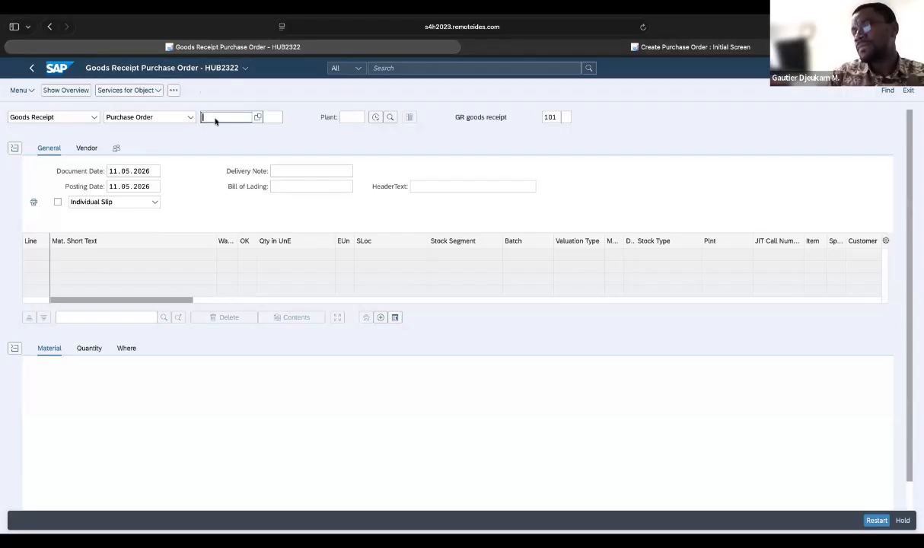
key("super+v")
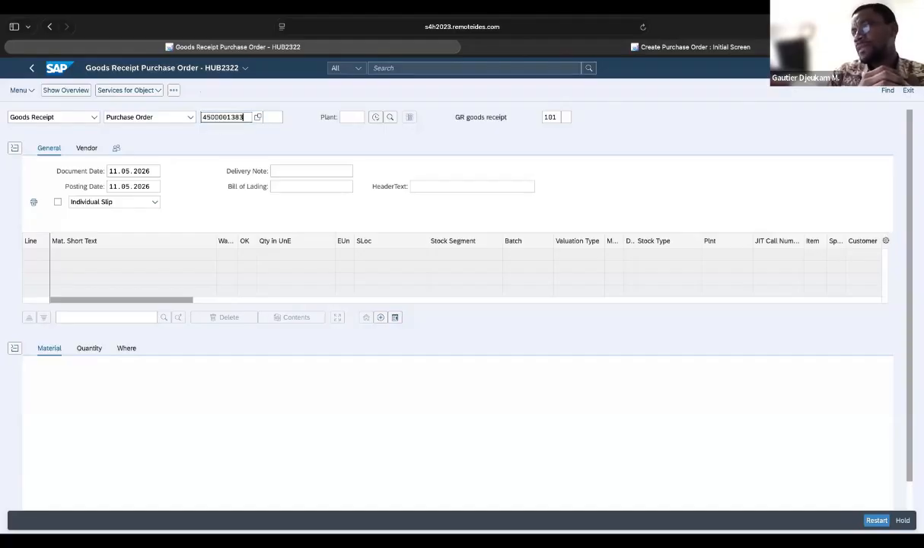
key("Return")
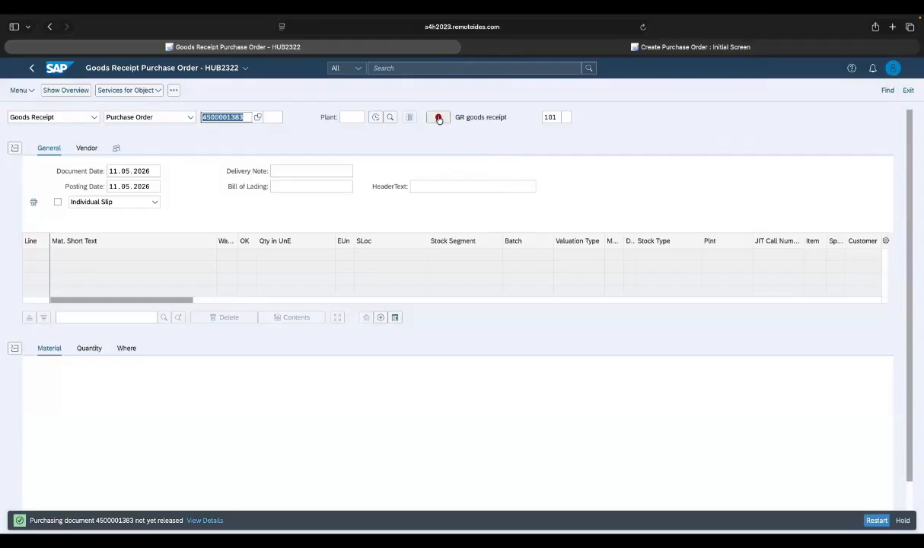
Read the goods receipt's error log for the purchase order and close it
mouse_move(440, 121)
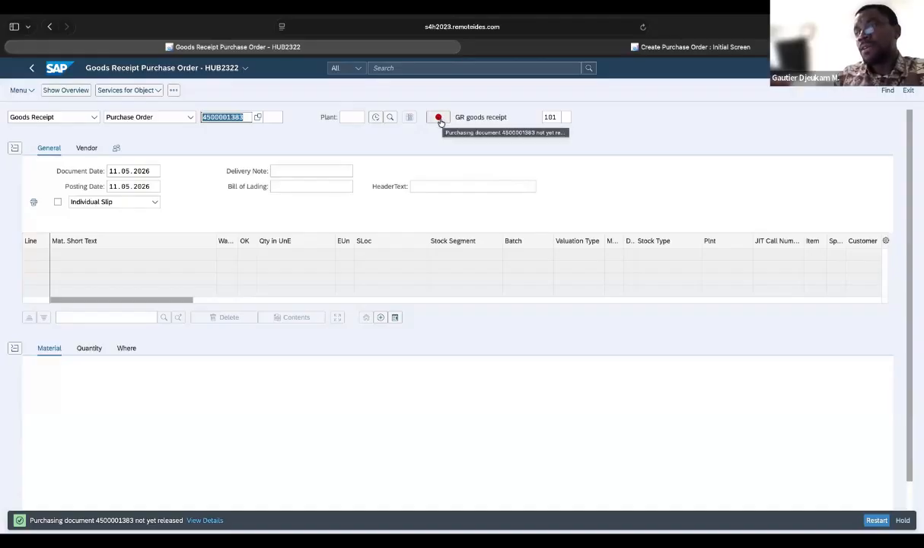
left_click(441, 120)
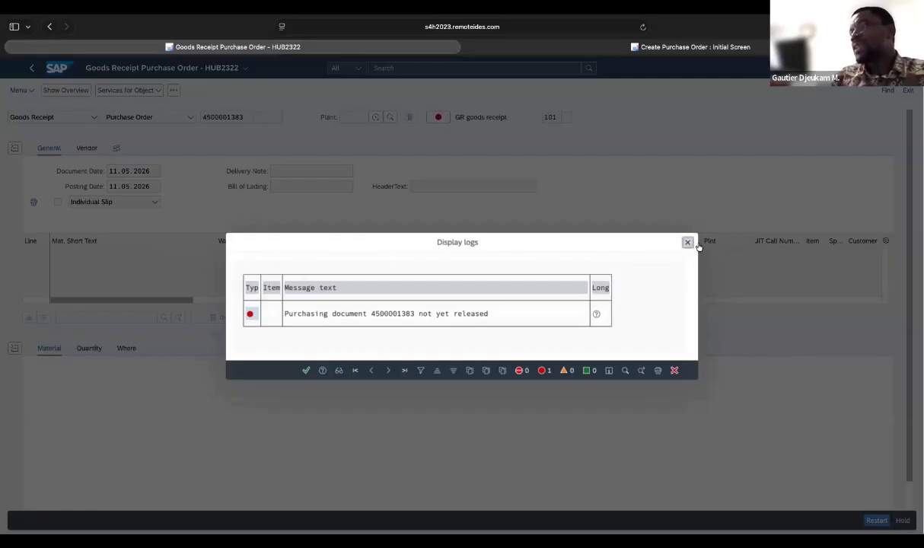
left_click(689, 244)
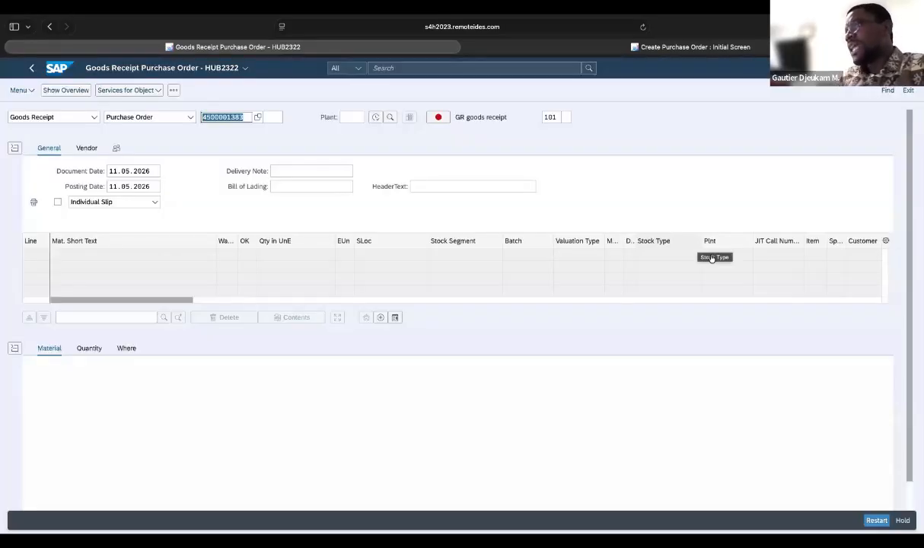
Switch to the second browser tab, leave Create Purchase Order and open the SAP Menu view of the App Finder
left_click(579, 48)
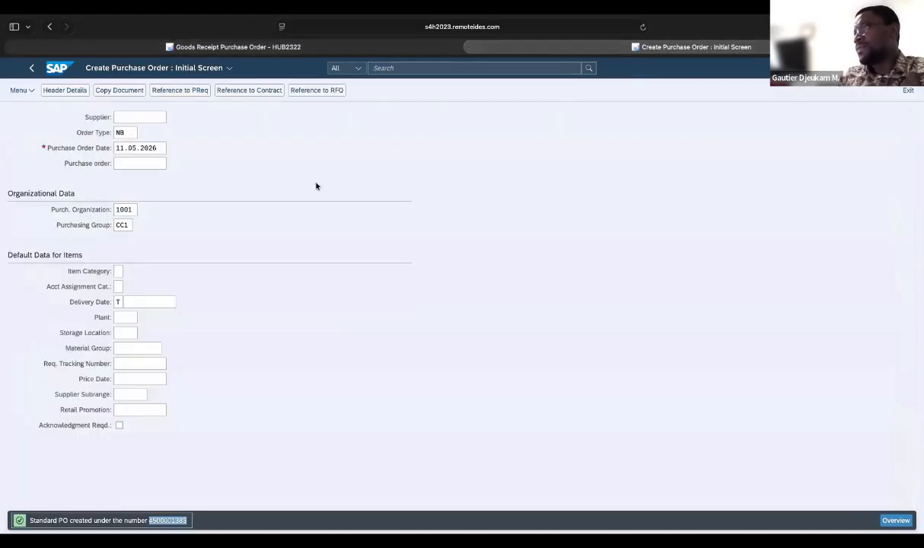
left_click(32, 70)
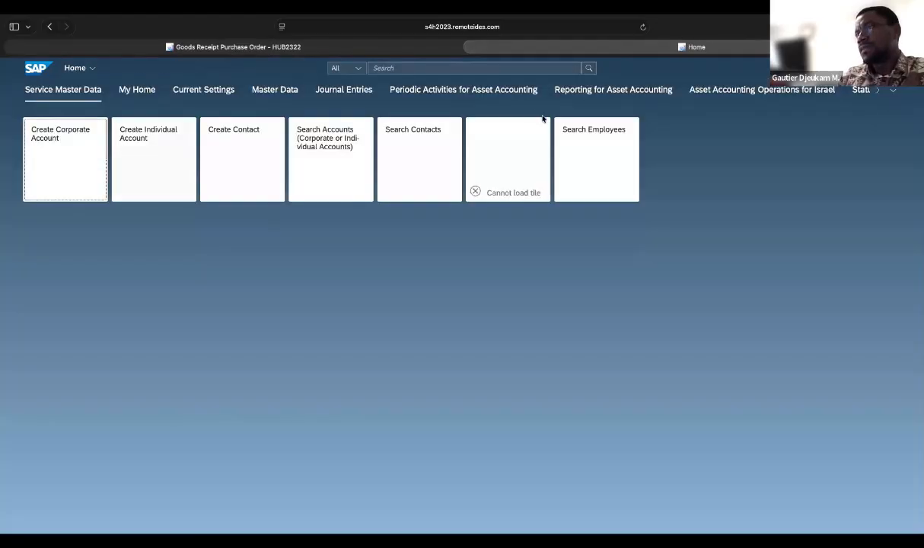
left_click(907, 68)
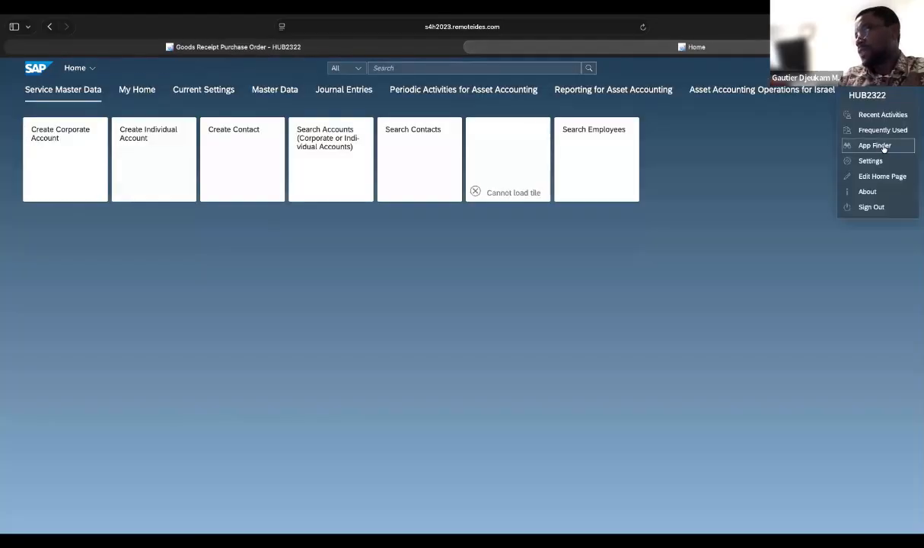
left_click(899, 146)
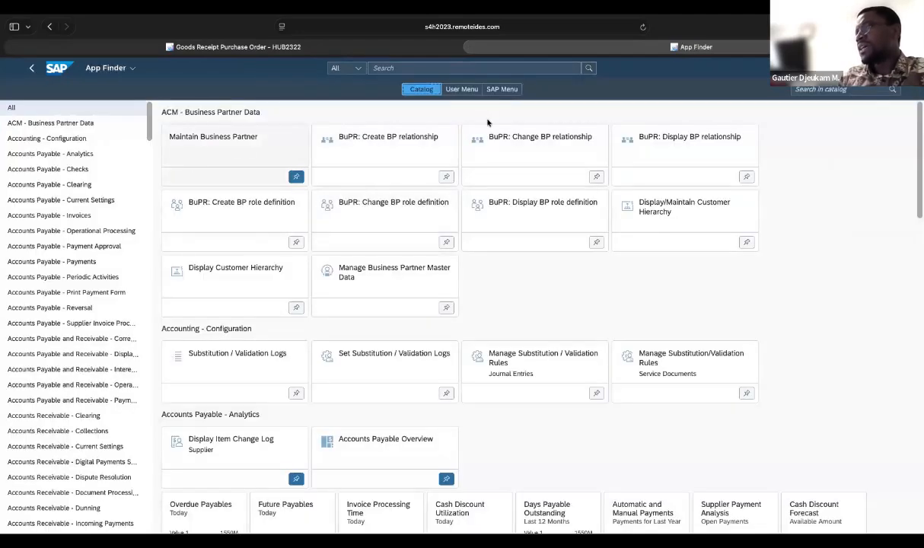
left_click(495, 91)
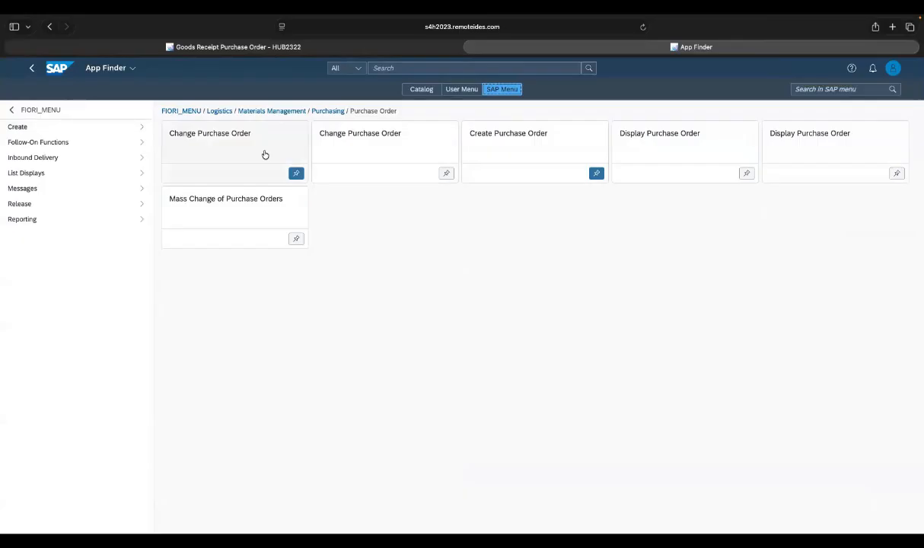
Return to the root of the SAP menu, search for "release purchase order" and open the Release purchase order app
left_click(12, 111)
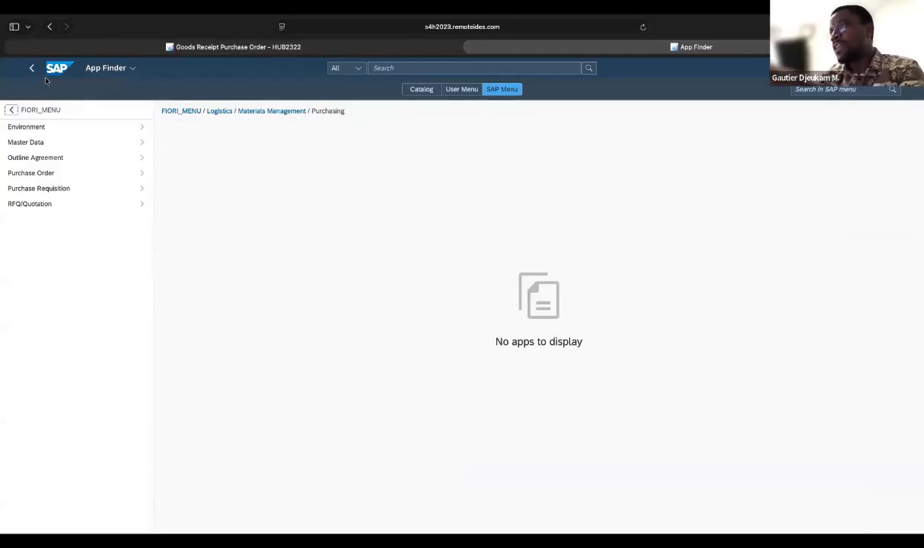
left_click(184, 111)
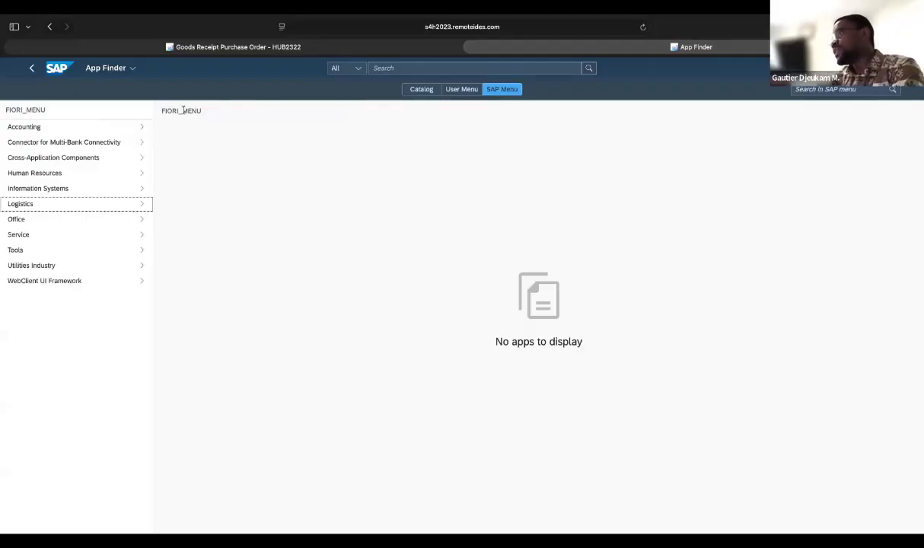
left_click(817, 90)
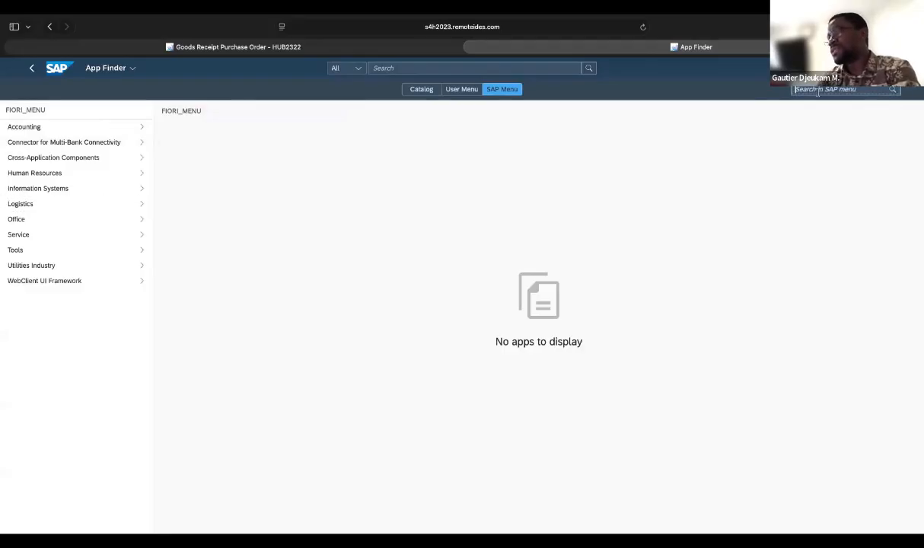
type("release purchase order")
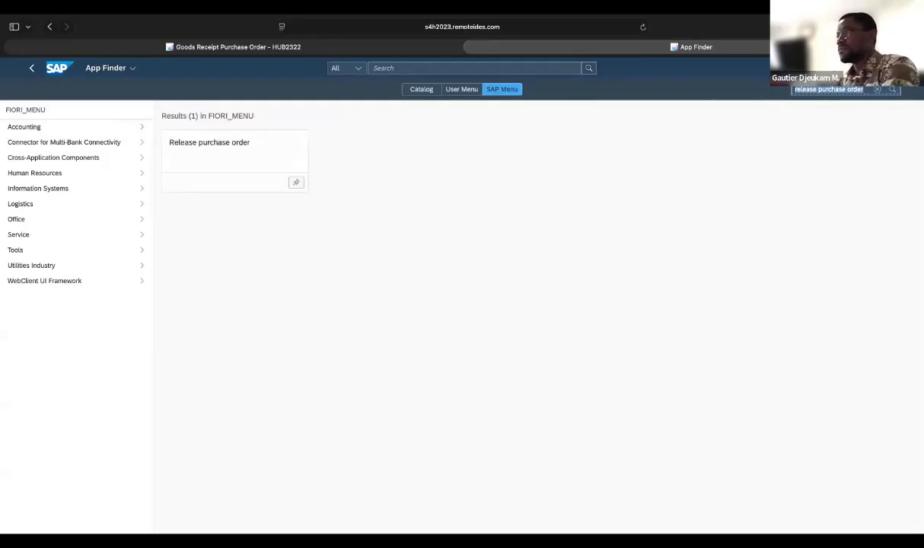
left_click(251, 160)
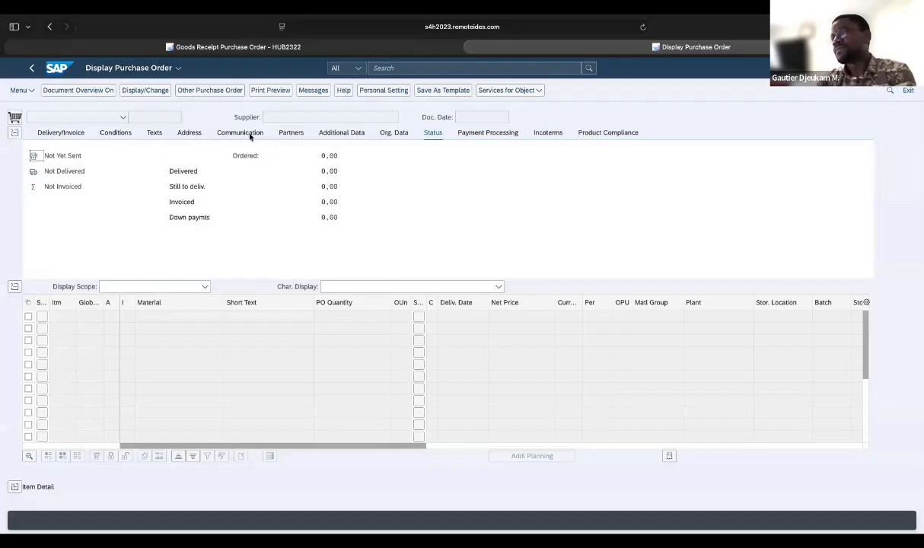
Open the new purchase order for Steel Technologies LLC through Other Purchase Order using its copied number
left_click(207, 92)
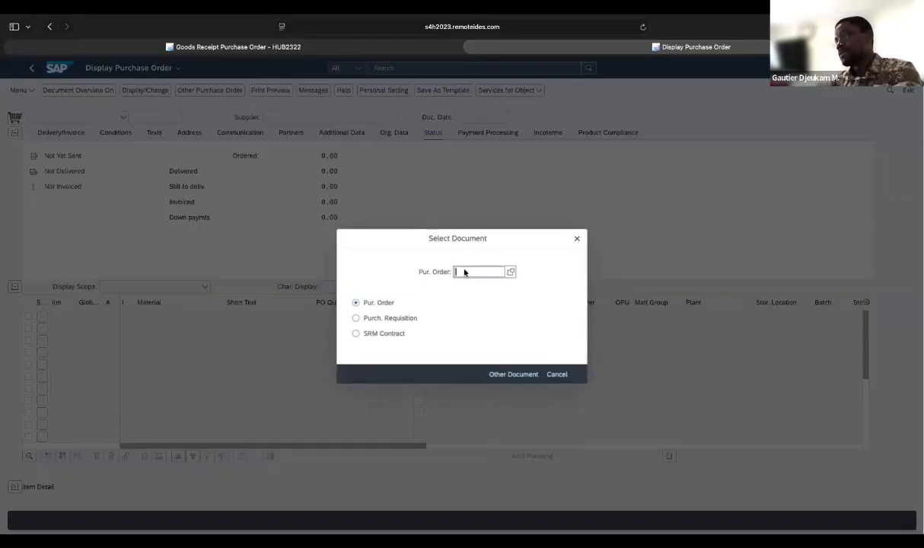
key("super+v")
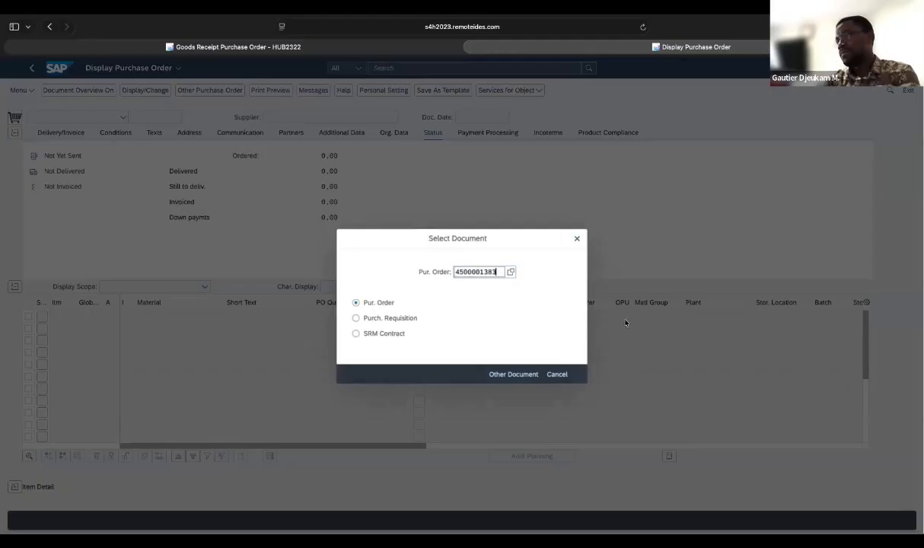
key("Return")
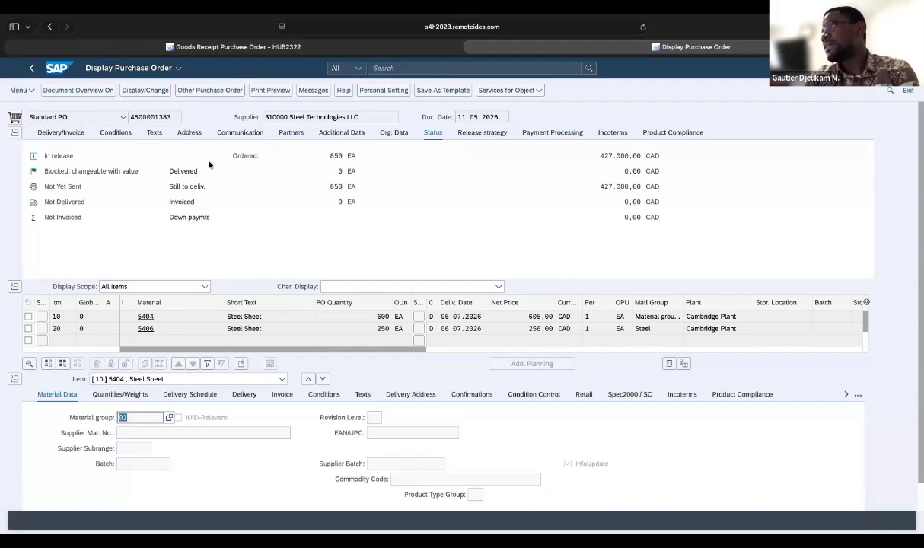
Examine the purchase order's release strategy, its release options and the status of code 01, and exit the display
left_click(491, 134)
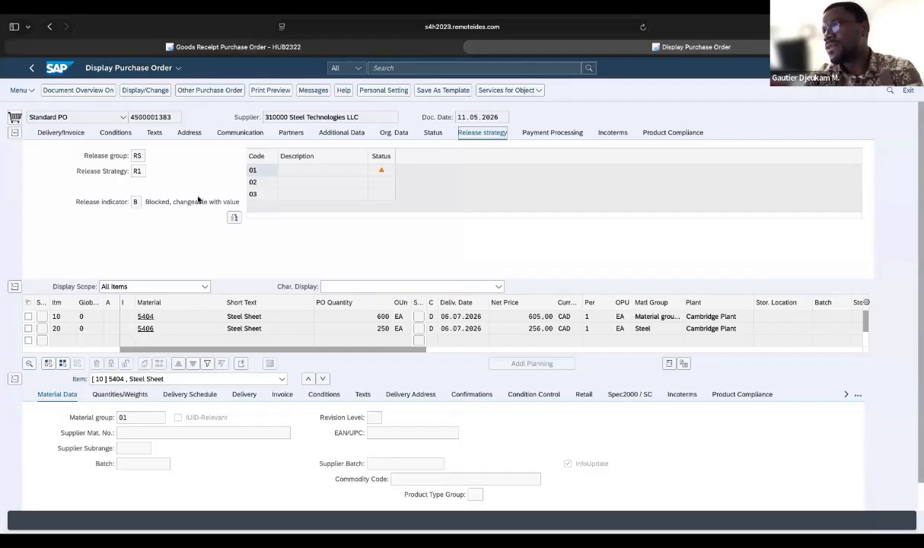
left_click(234, 220)
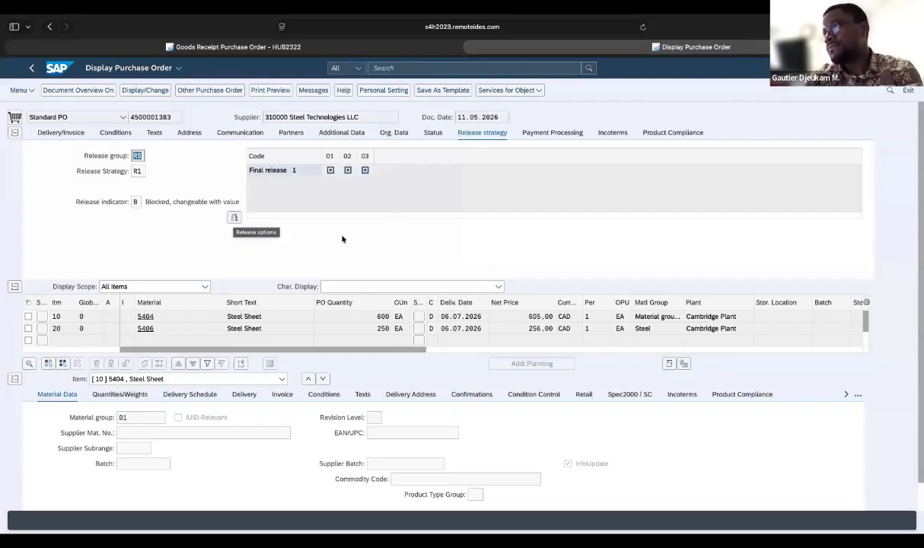
left_click(234, 219)
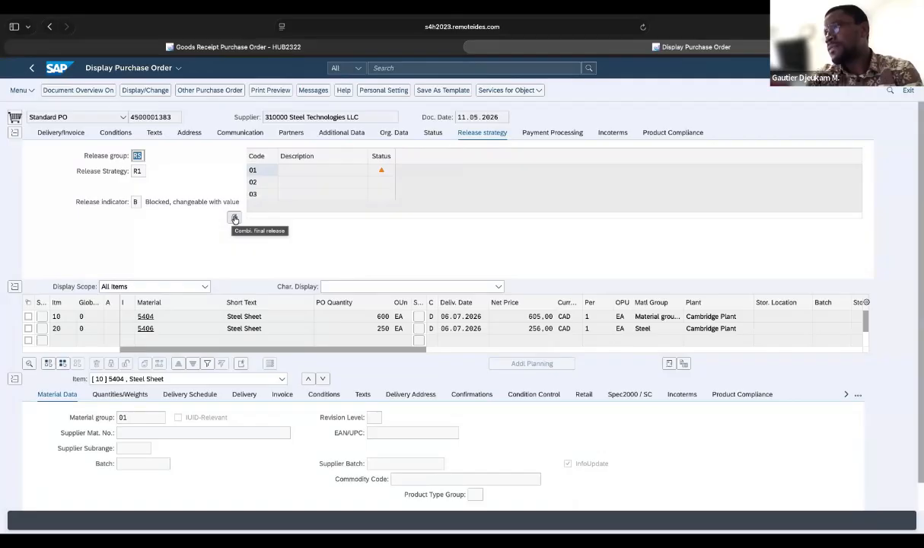
left_click(382, 171)
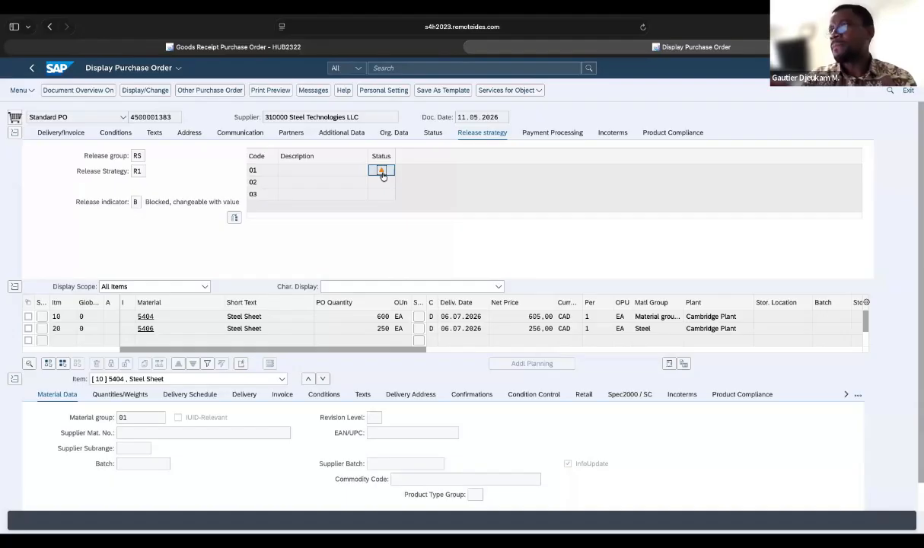
left_click(910, 91)
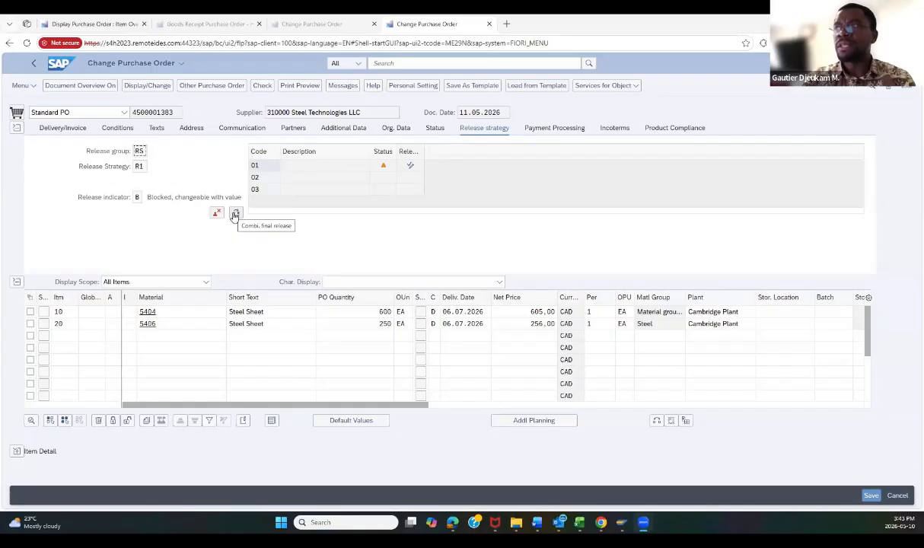
Release the Steel Technologies LLC purchase order with release codes 01, 02 and 03, and save it
left_click(410, 167)
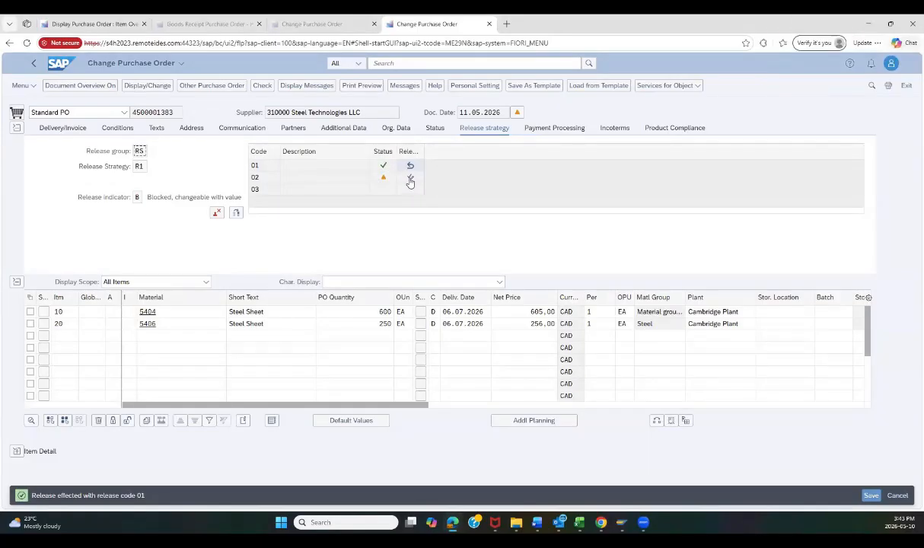
left_click(411, 177)
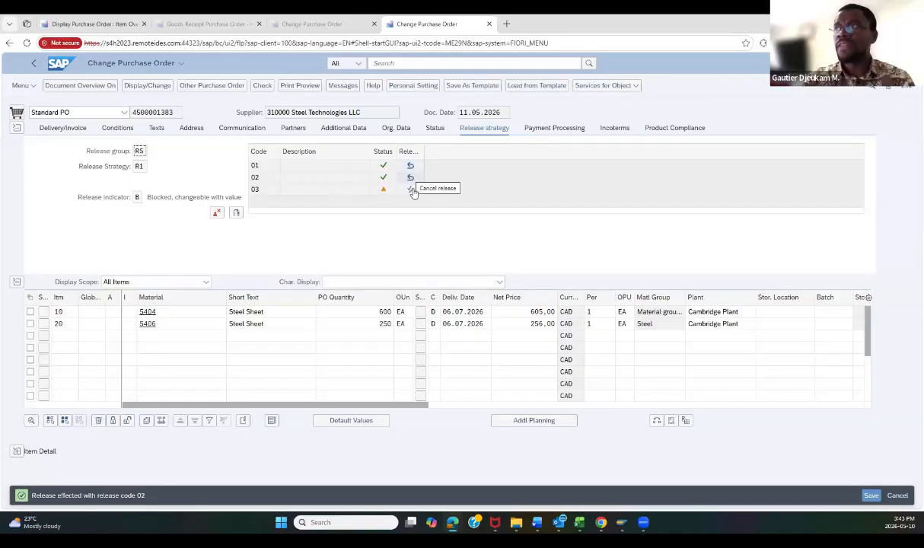
left_click(412, 189)
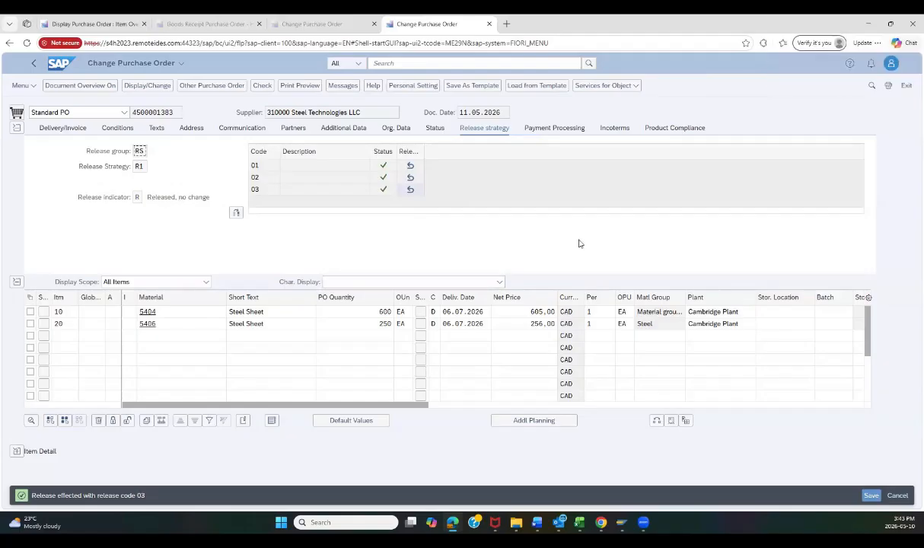
left_click(870, 496)
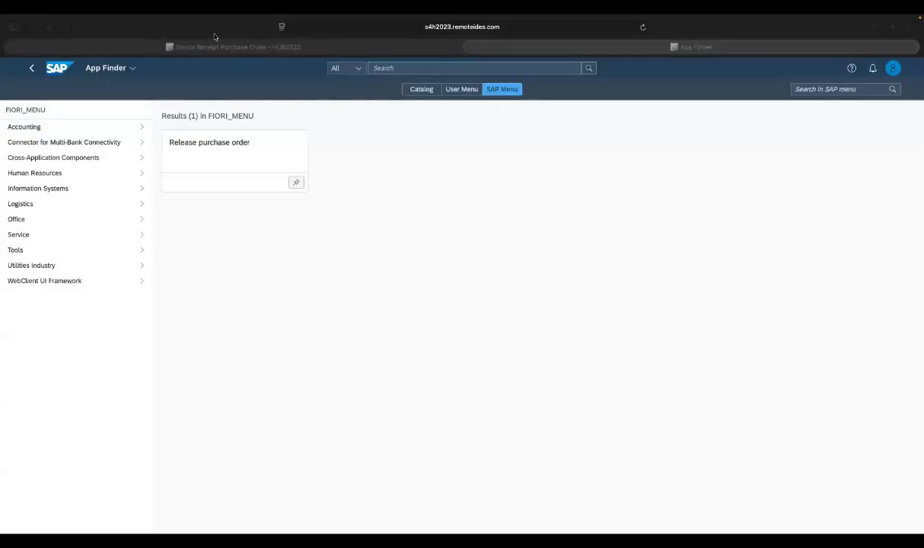
Return to the Goods Receipt Purchase Order tab, restart the entry and load the released purchase order's items
left_click(222, 47)
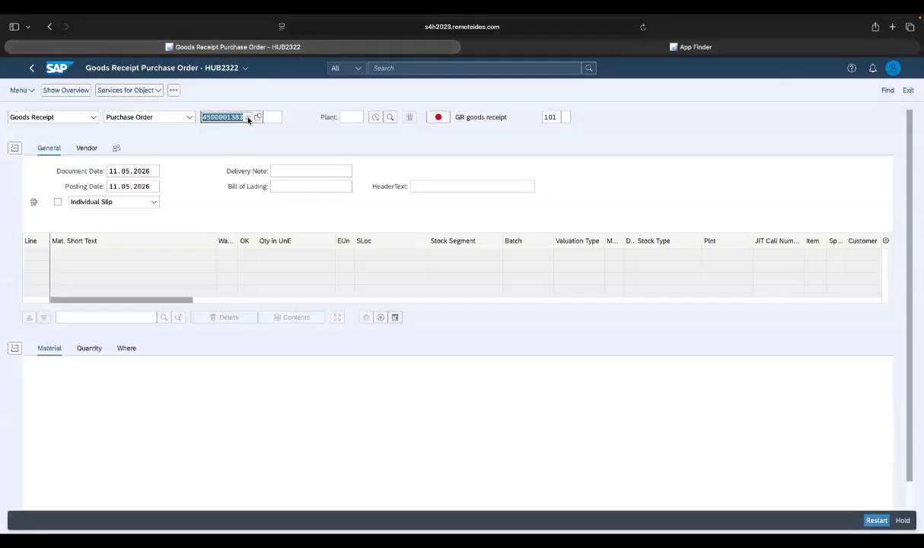
key("Return")
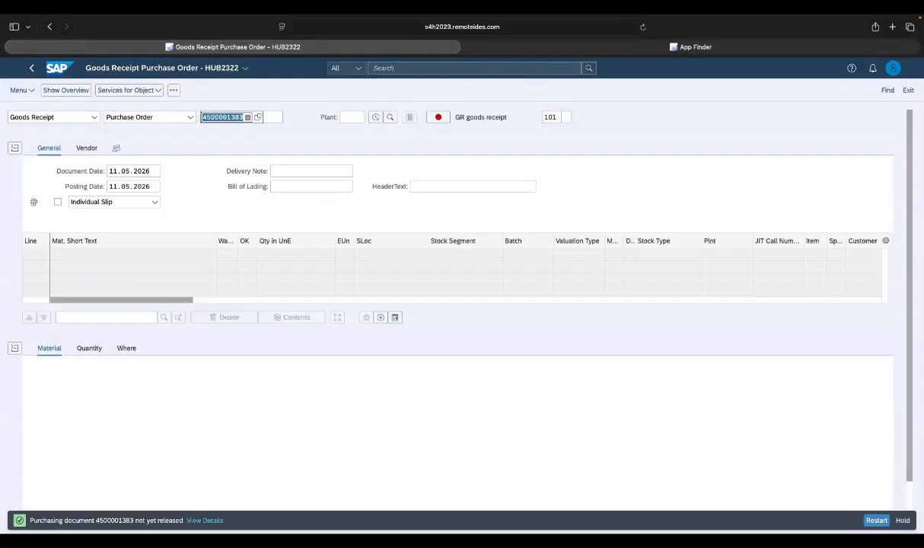
left_click(240, 119)
double_click(232, 117)
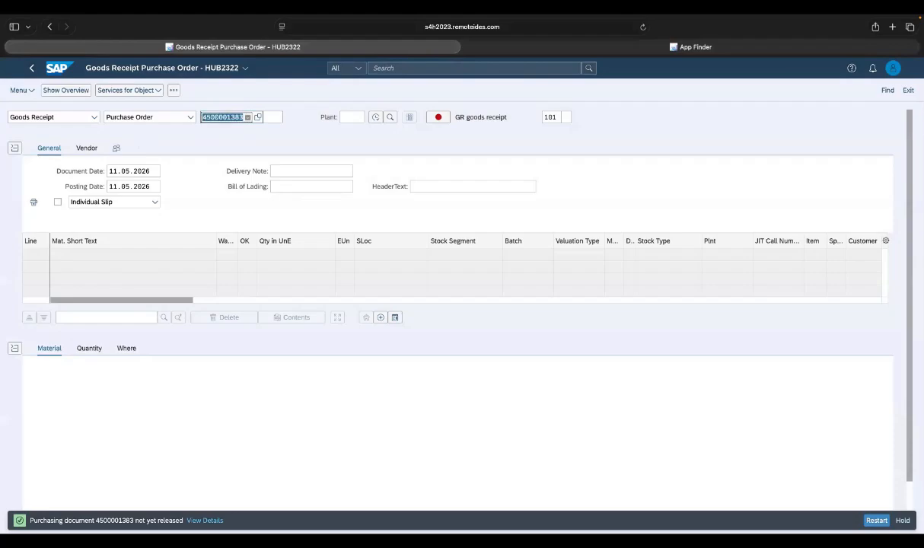
left_click(879, 524)
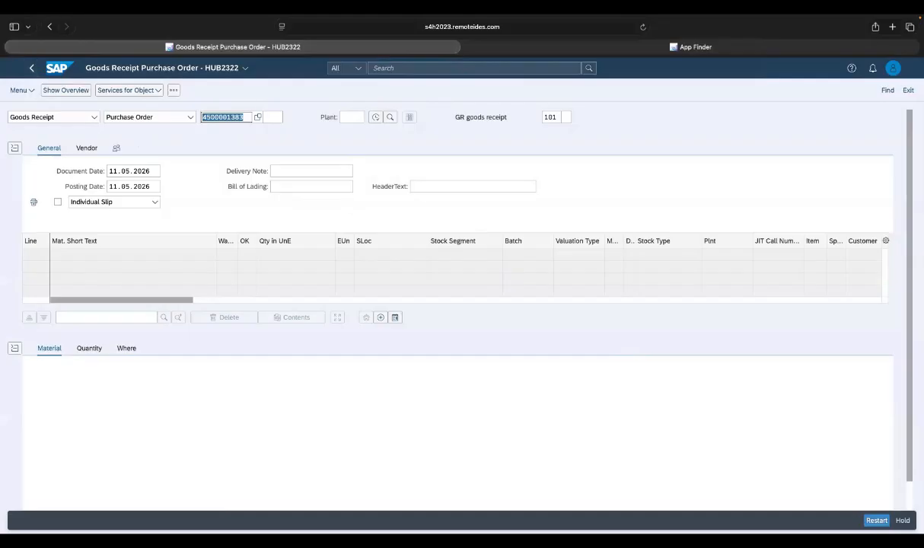
key("Return")
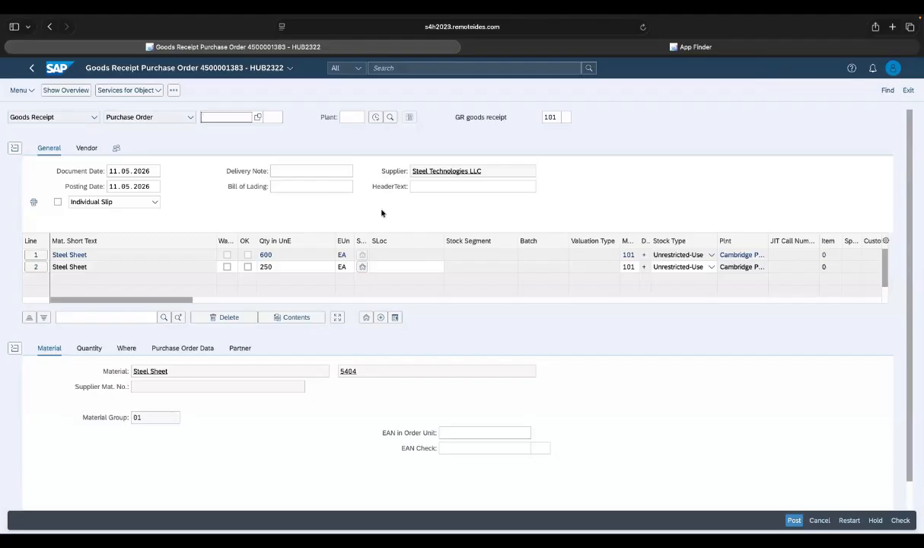
type("c100")
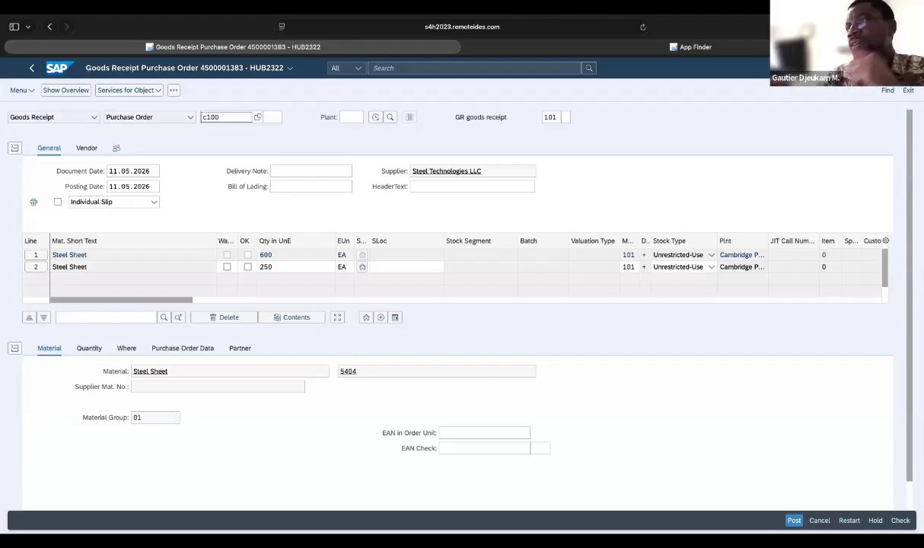
key("BackSpace")
key("BackSpace")
key("BackSpace")
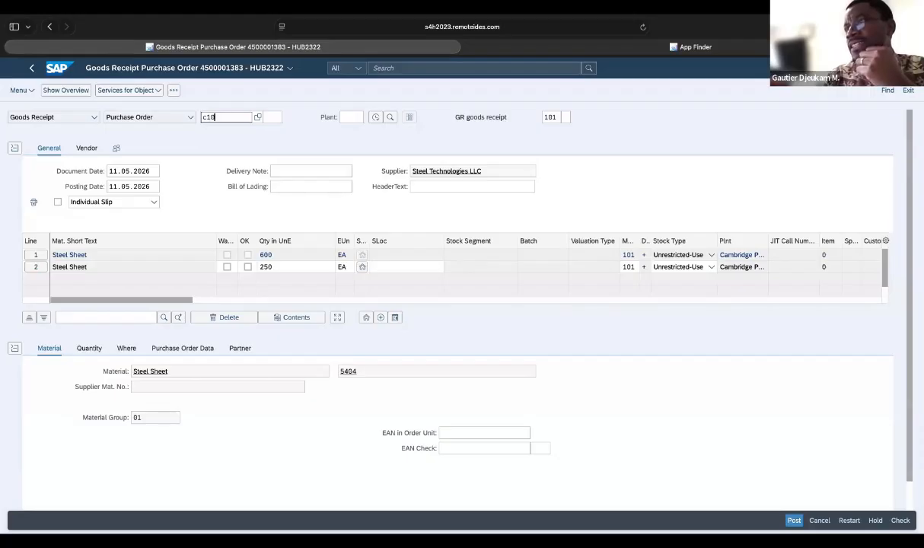
key("BackSpace")
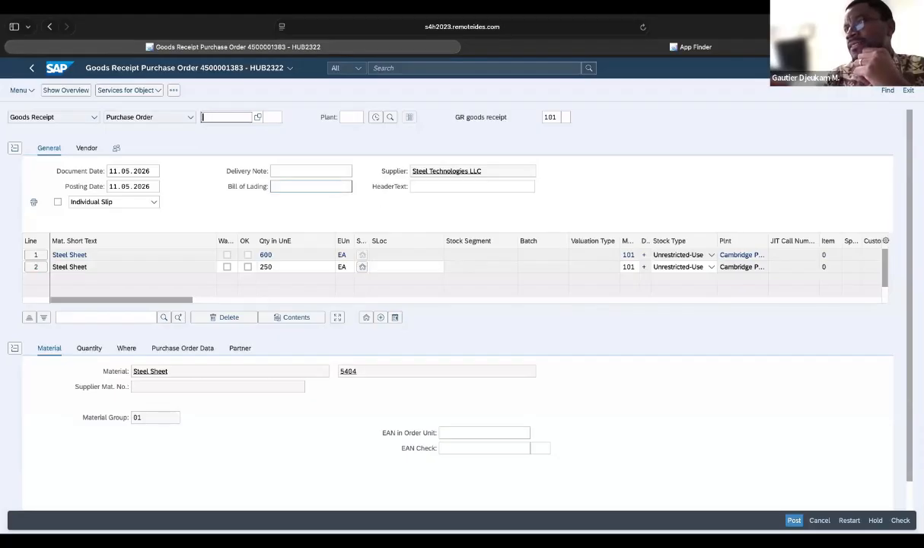
Set the goods receipt's plant to C100, Cambridge Assembly Plant
left_click(351, 118)
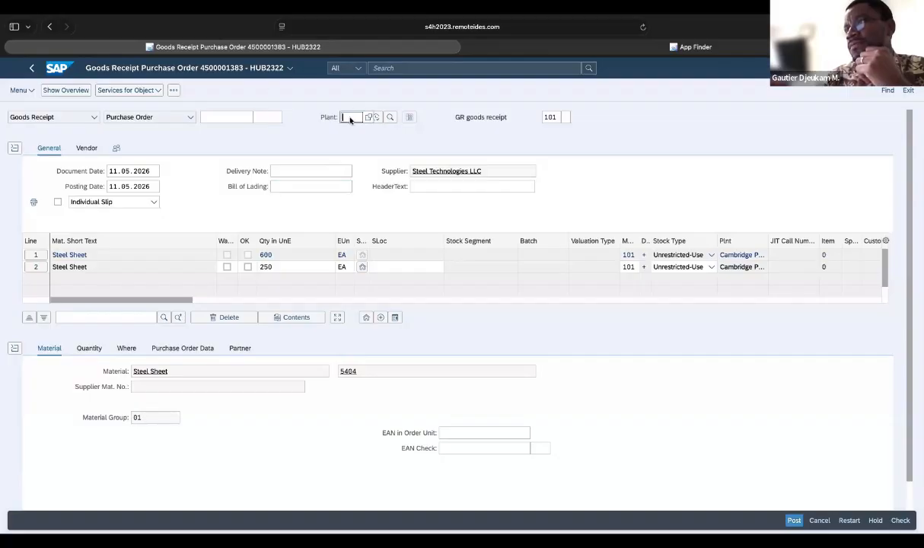
type("c100")
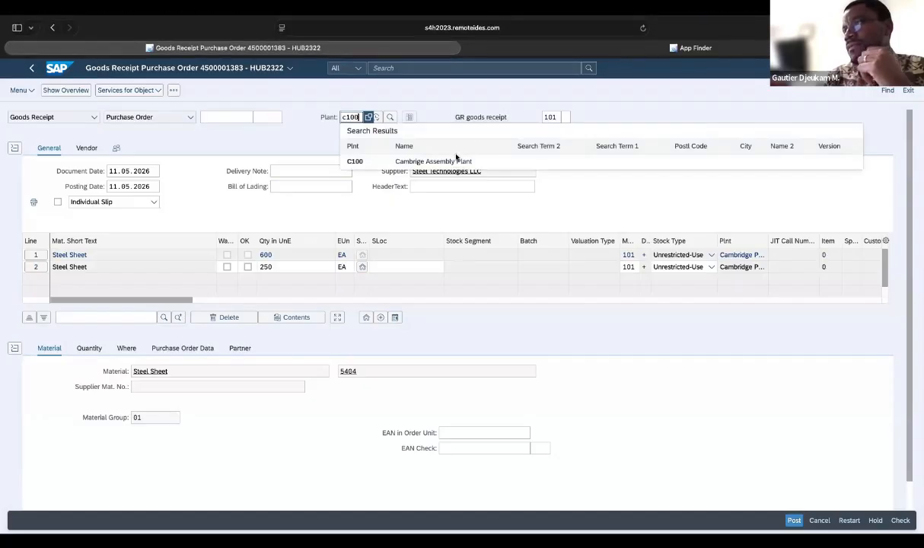
left_click(454, 161)
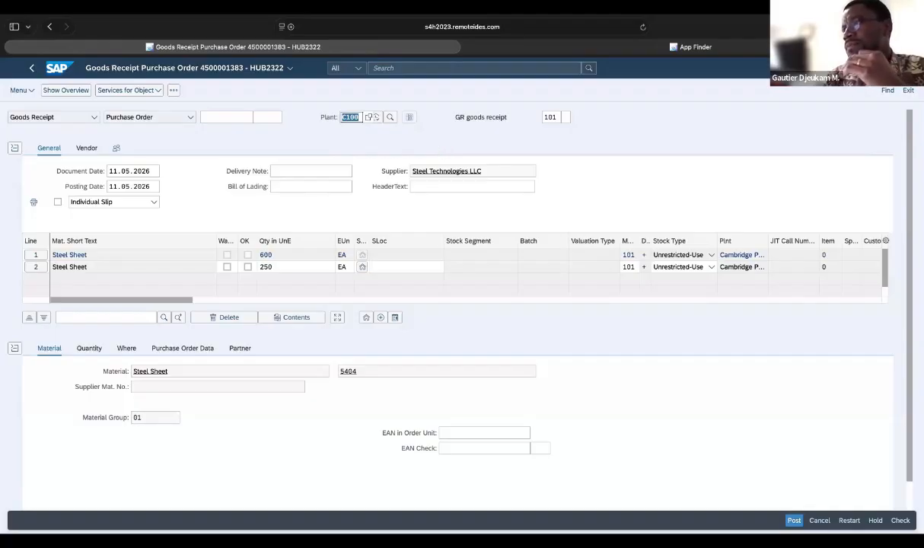
key("Tab")
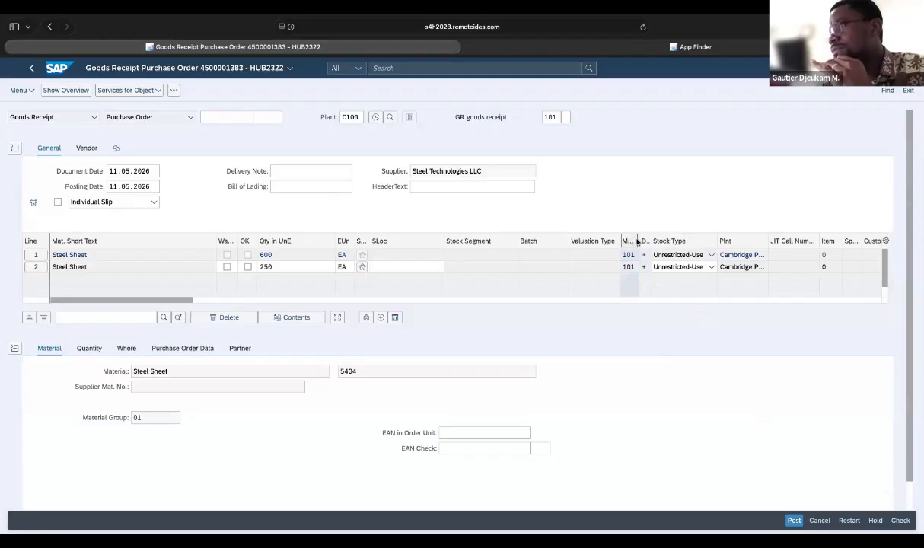
double_click(641, 241)
left_click(638, 240)
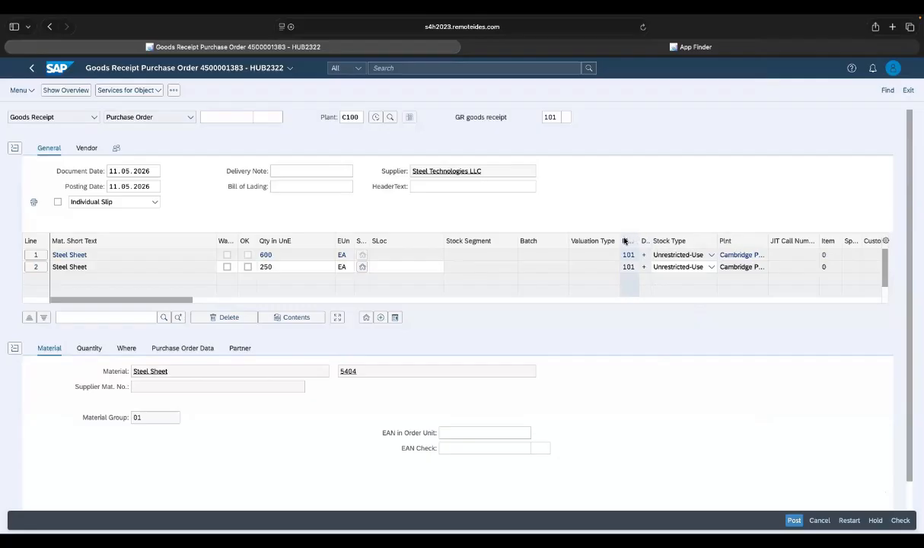
right_click(630, 242)
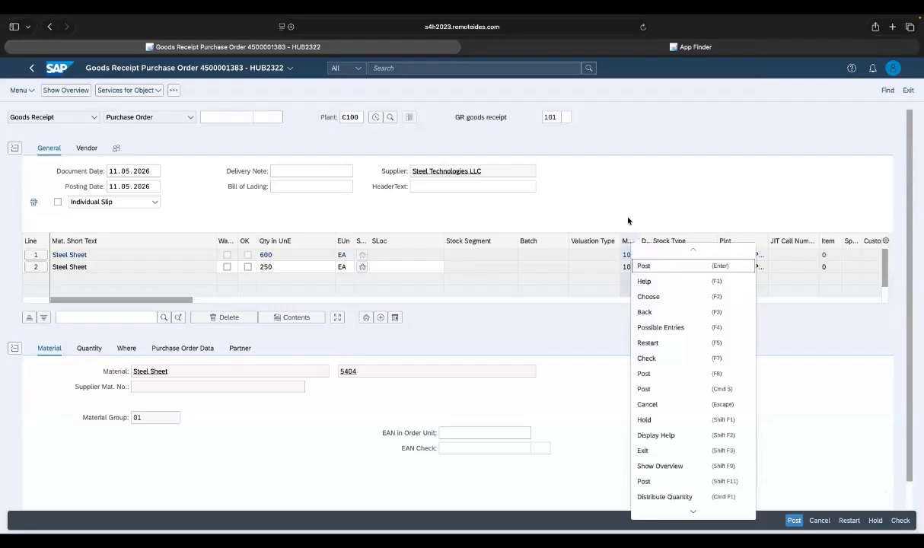
left_click(629, 244)
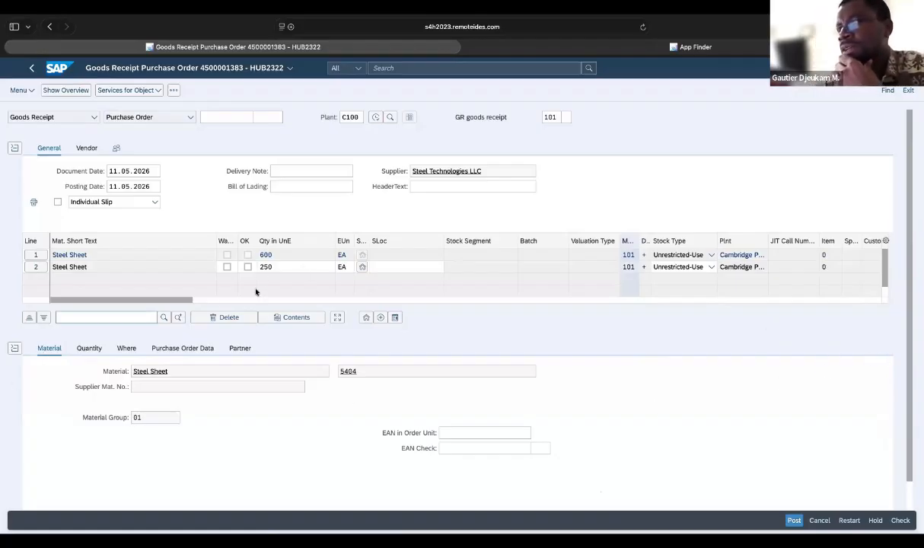
left_click_drag(186, 300, 153, 345)
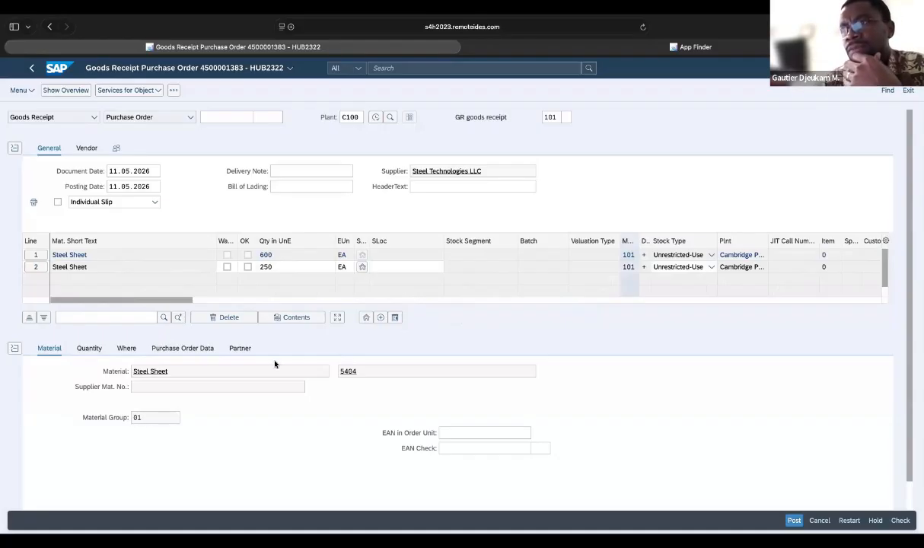
Assign storage location RM01 (Raw Material 1) to line 1 of the goods receipt and mark the item OK
left_click(89, 349)
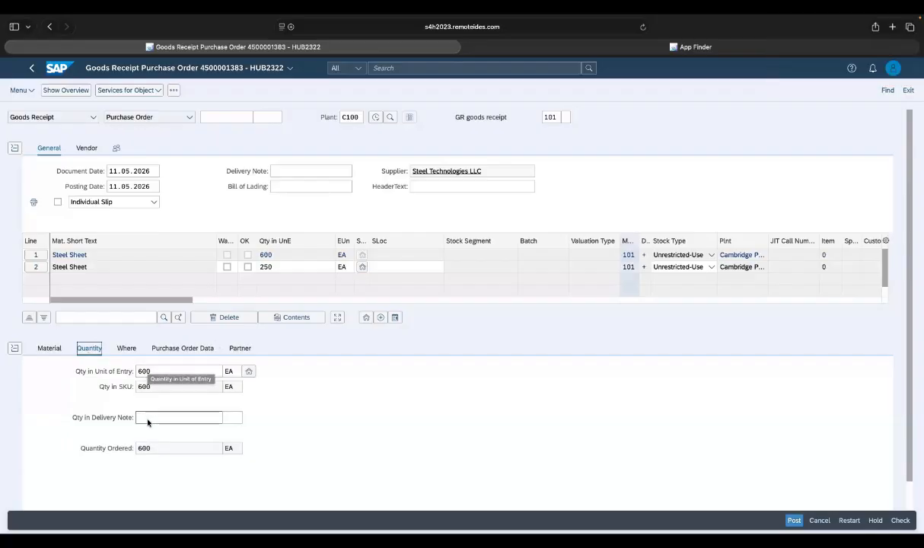
left_click(154, 372)
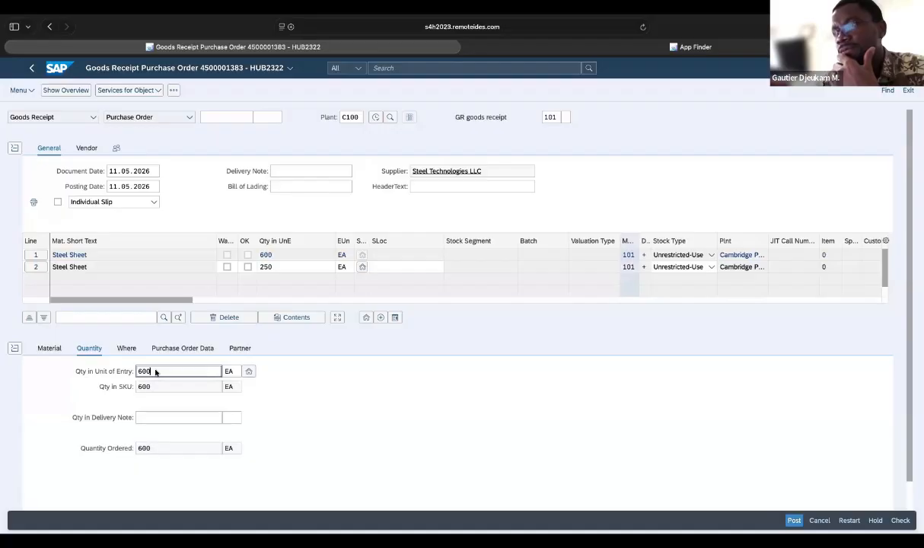
left_click(126, 348)
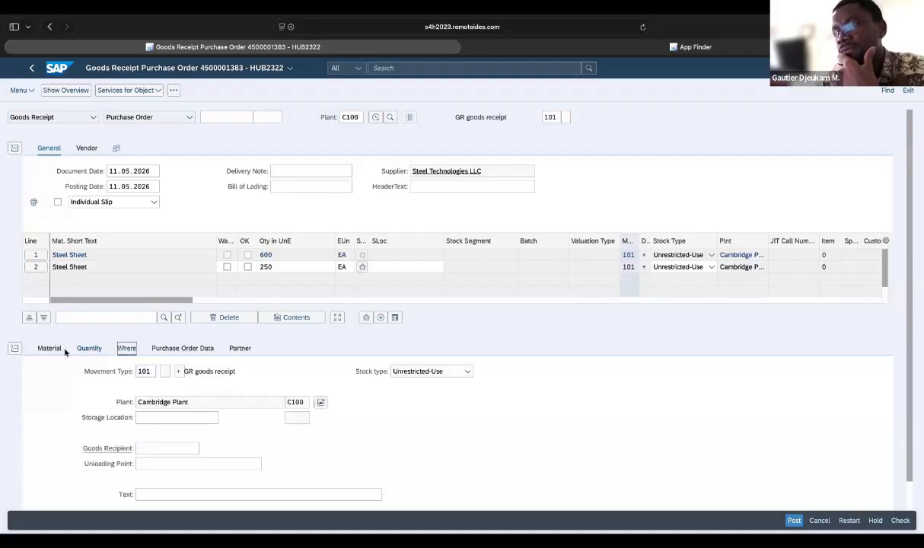
left_click(89, 348)
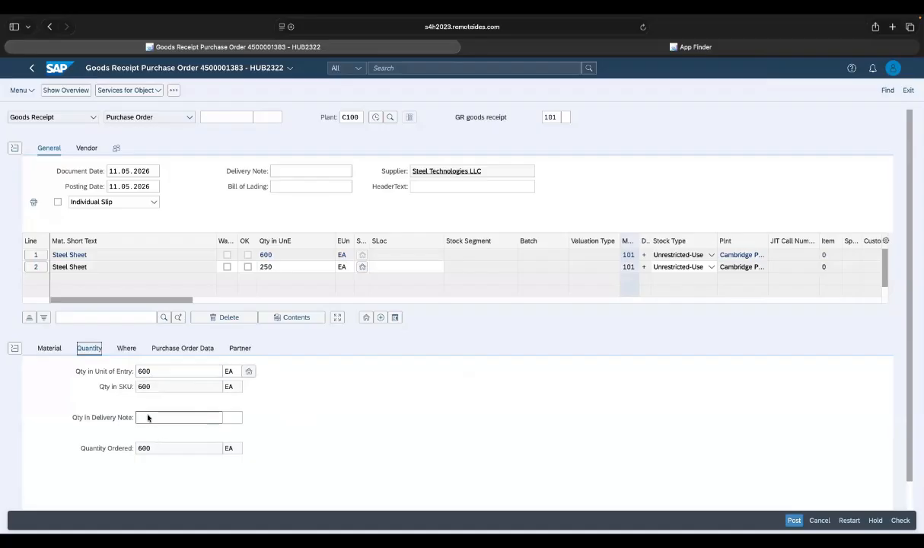
left_click(133, 348)
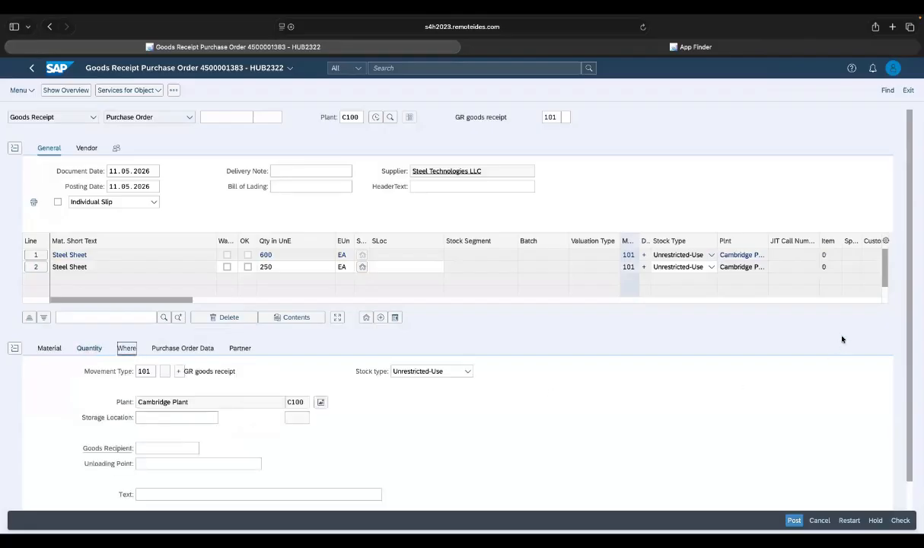
left_click_drag(912, 335, 914, 376)
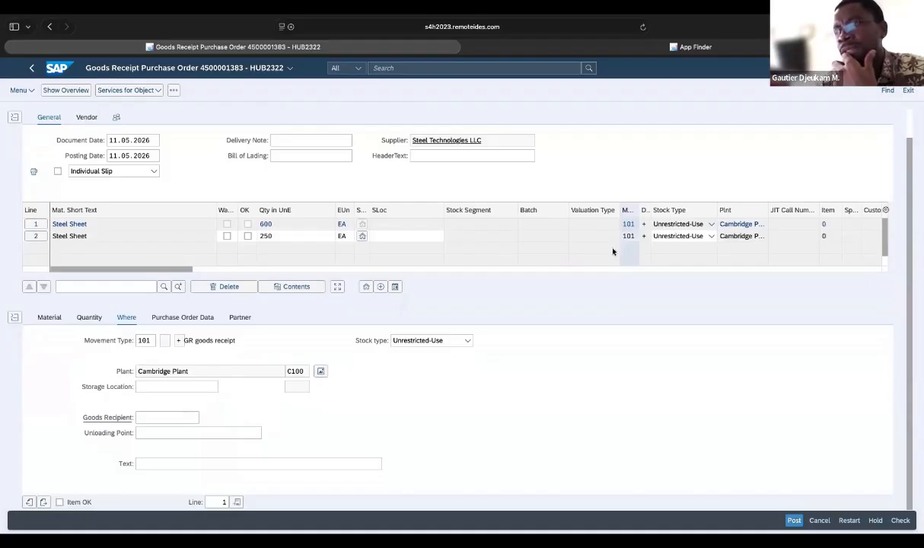
left_click(158, 387)
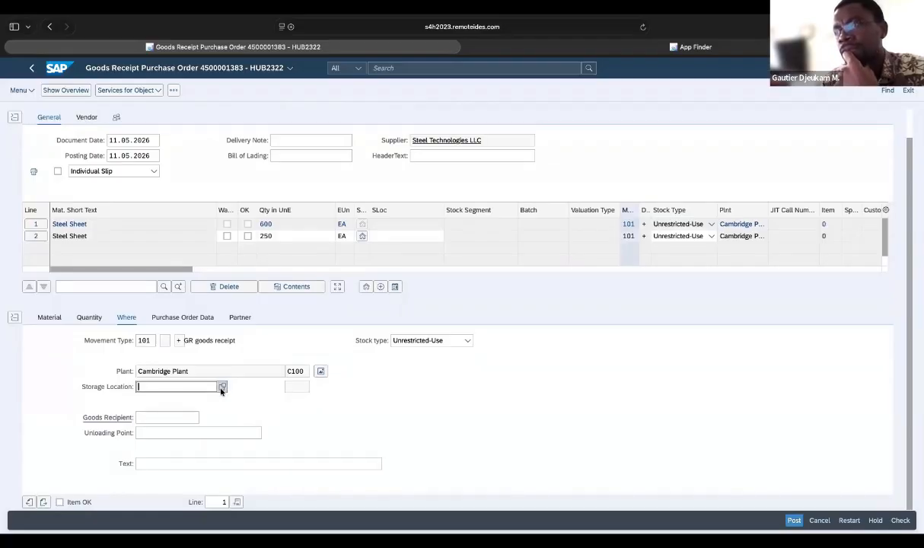
left_click(222, 387)
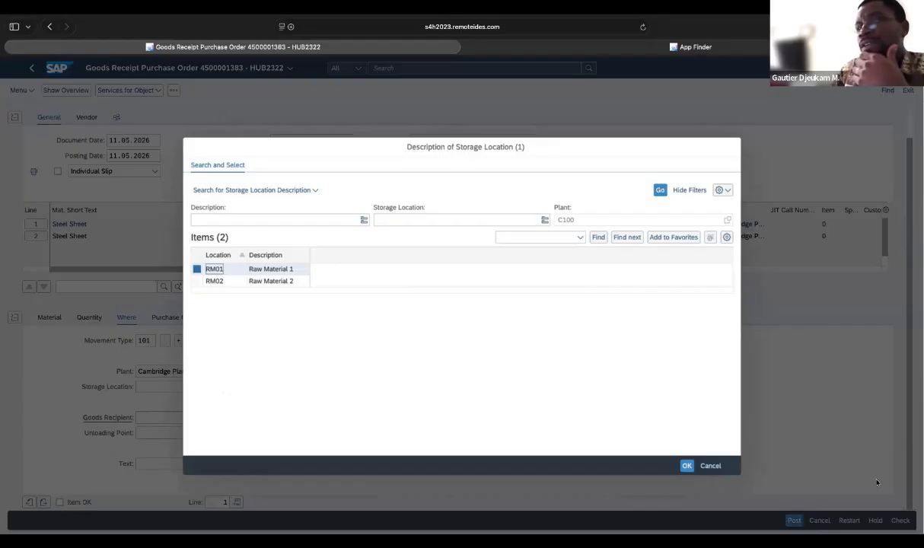
left_click(198, 270)
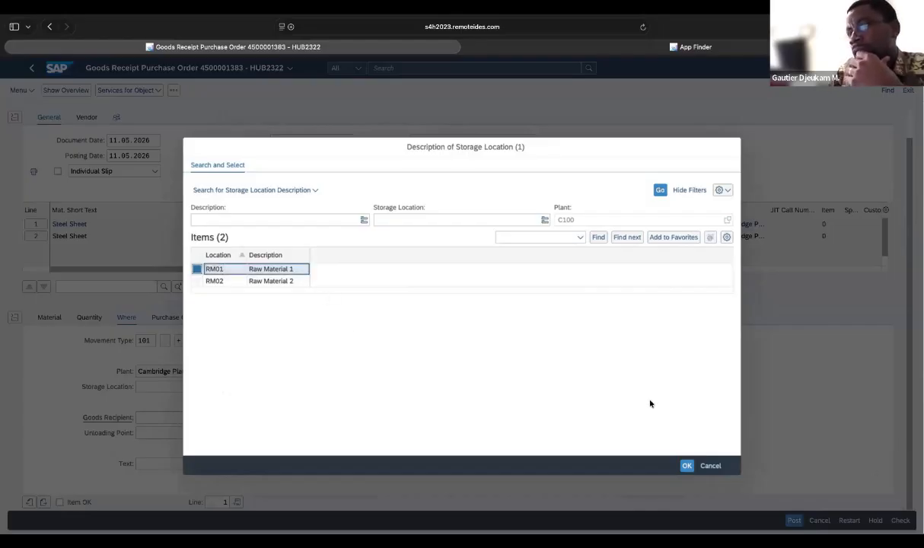
left_click(687, 466)
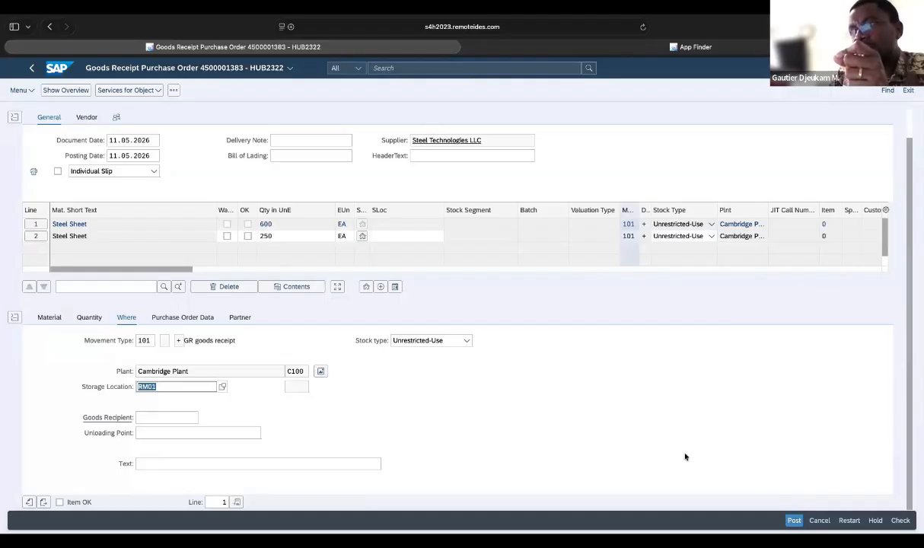
left_click(61, 502)
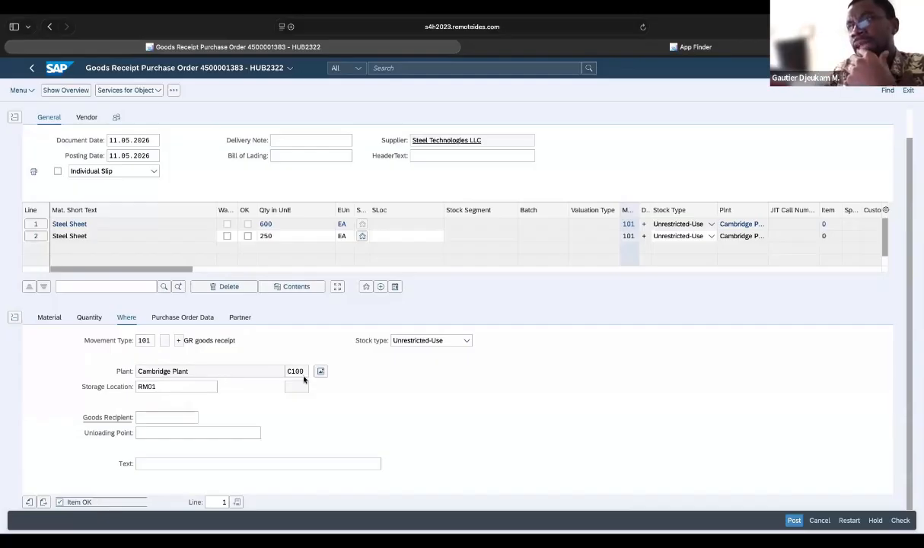
Mark line 2 of the goods receipt as OK and assign it storage location RM01 (Raw Material 1)
left_click(47, 236)
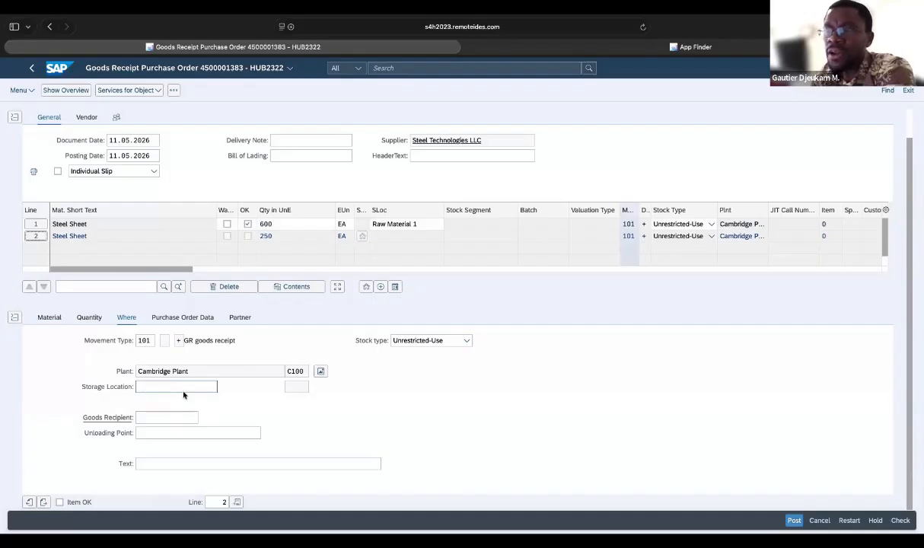
left_click(60, 504)
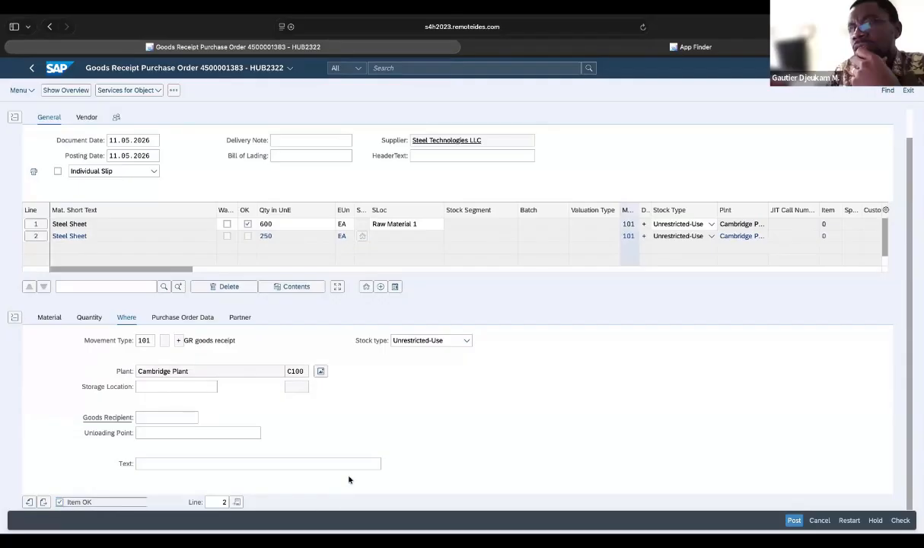
left_click(192, 387)
left_click(222, 387)
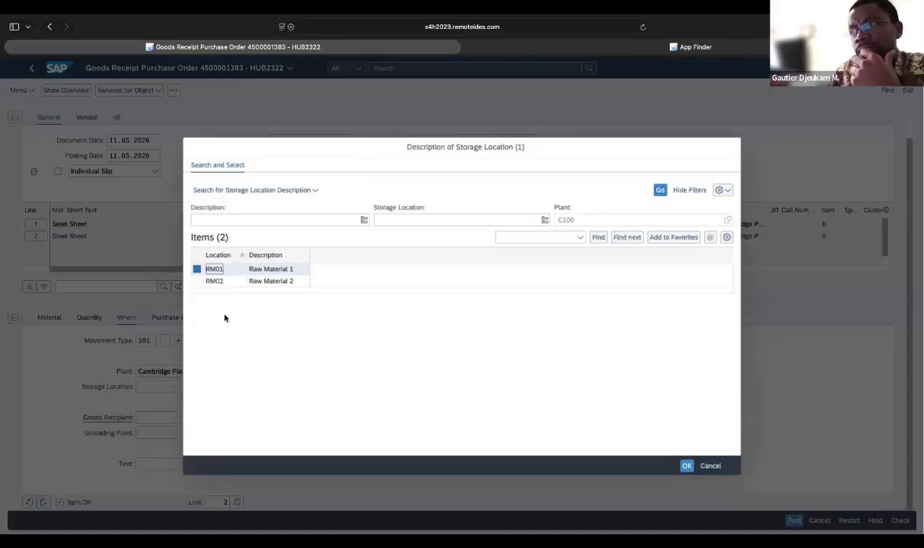
left_click(196, 269)
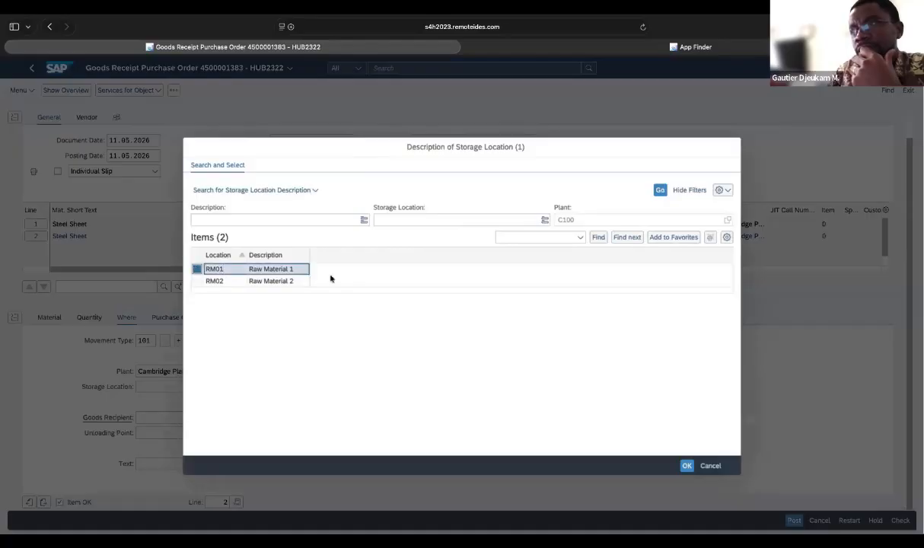
left_click(686, 466)
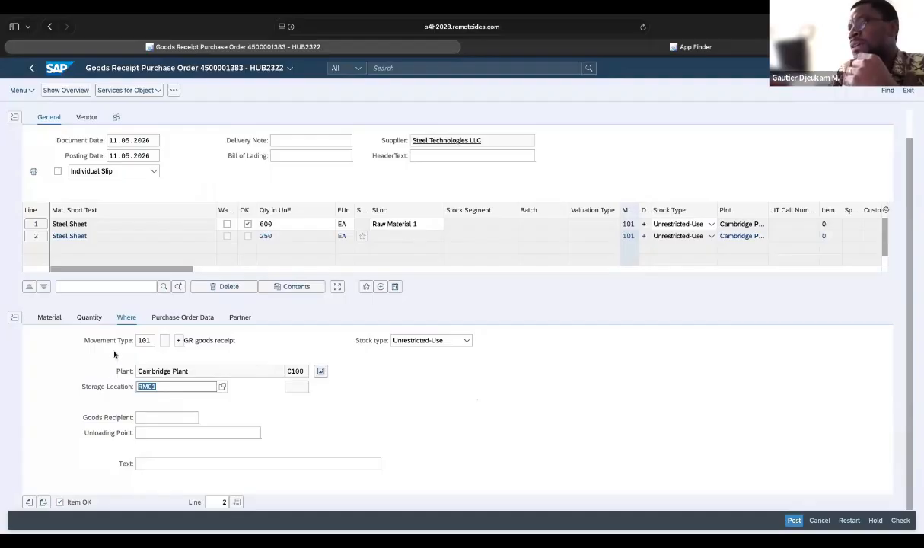
left_click(265, 182)
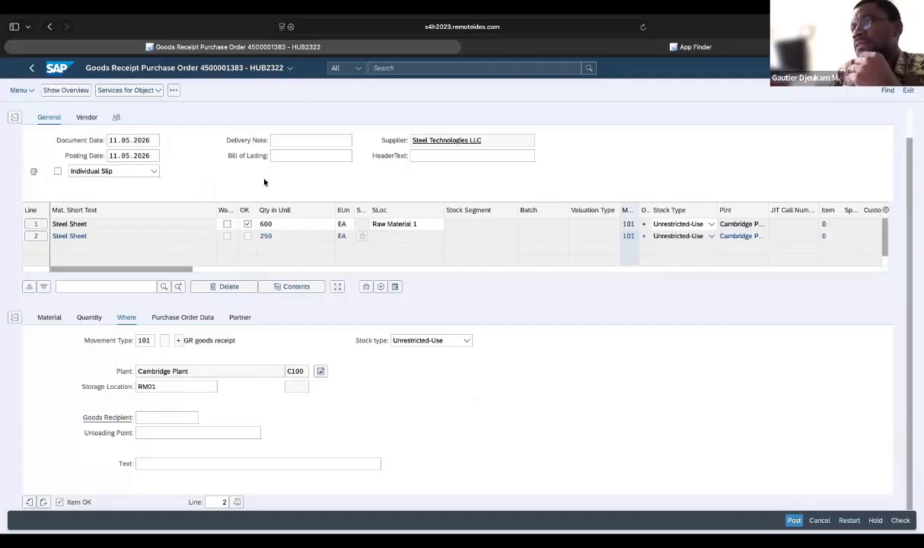
left_click(71, 364)
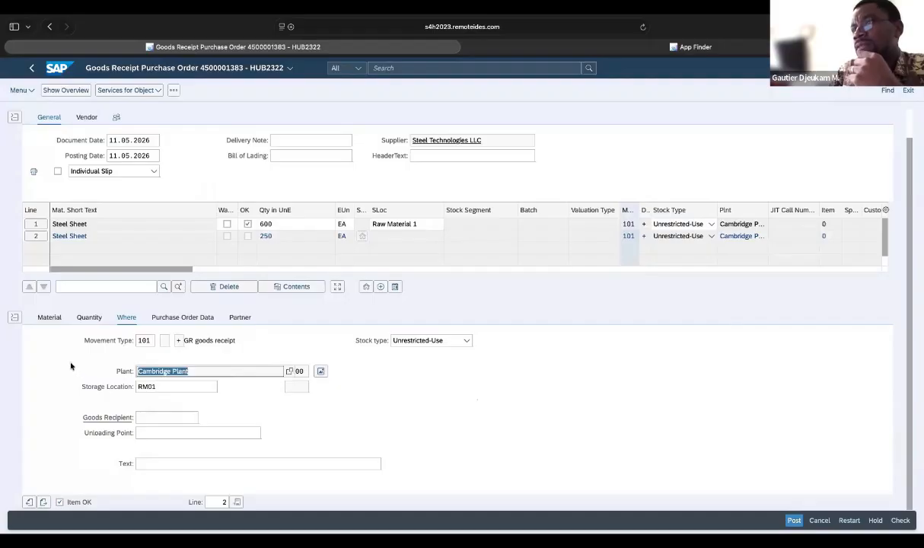
left_click(305, 174)
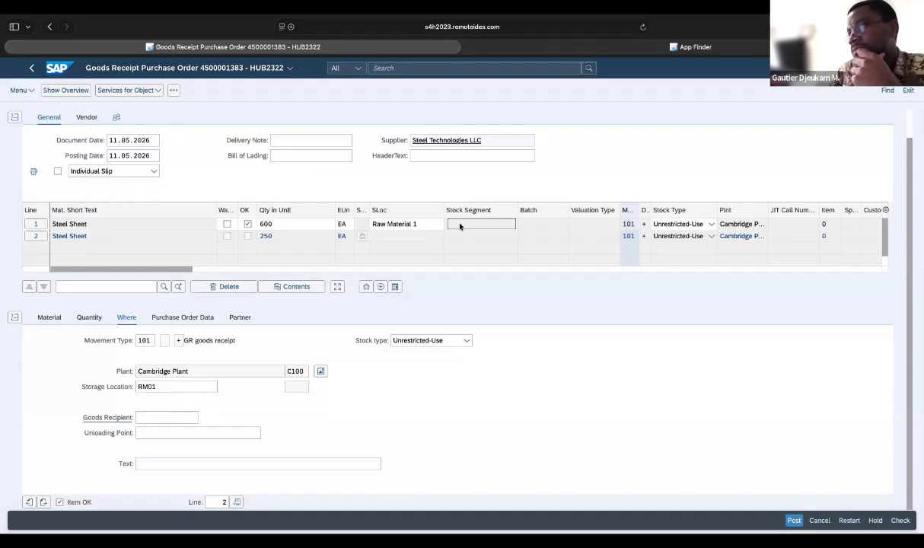
key("Return")
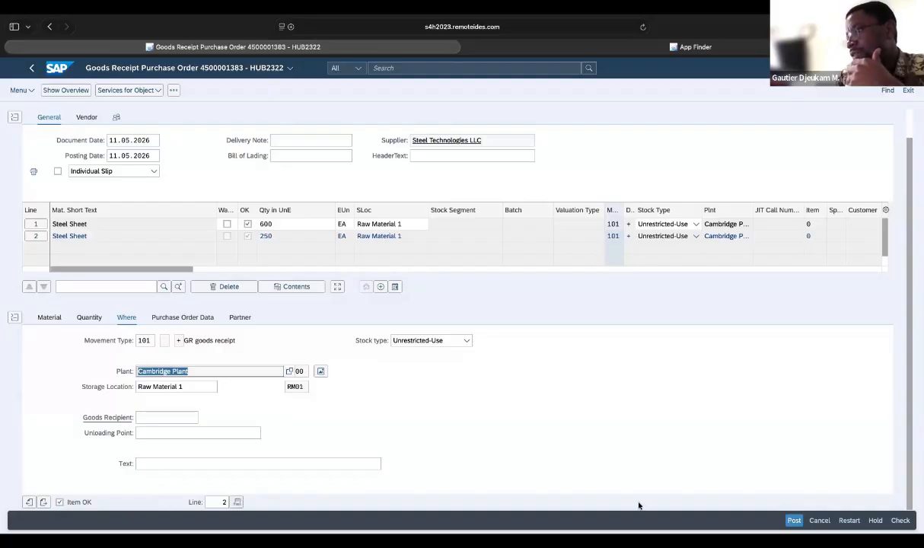
Check the Steel Technologies LLC goods receipt for errors and post it
left_click(901, 521)
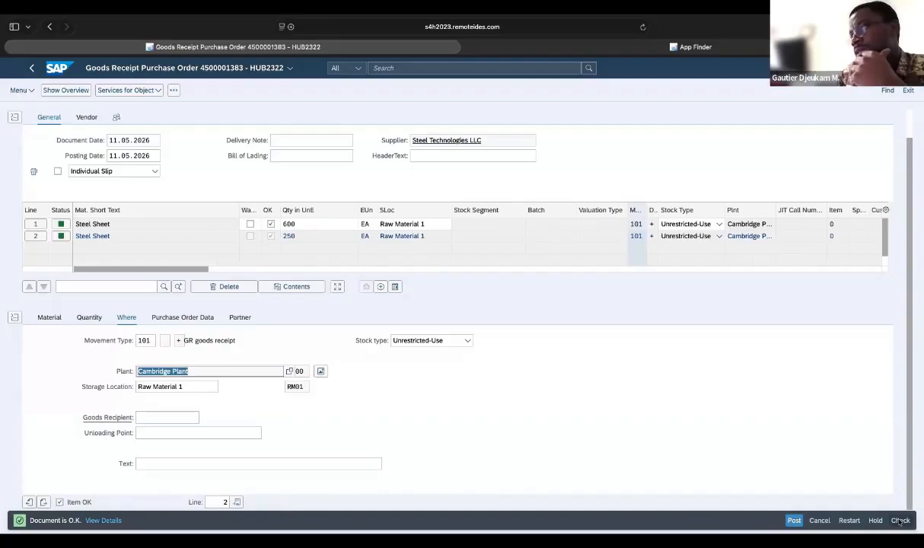
left_click(798, 523)
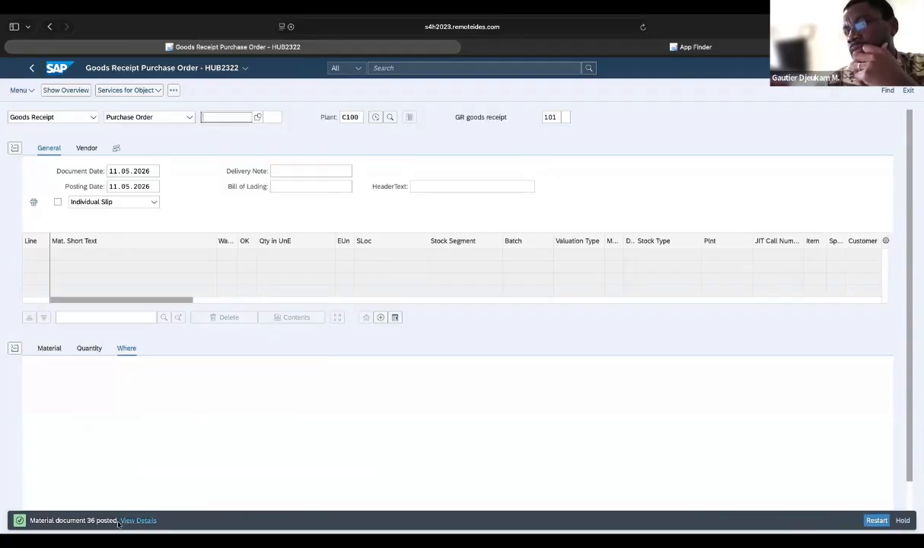
left_click_drag(118, 521, 31, 495)
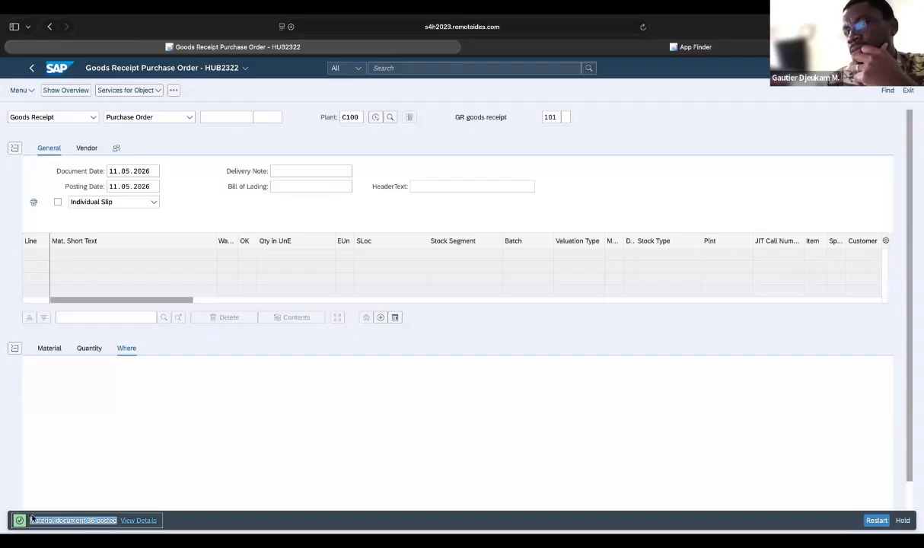
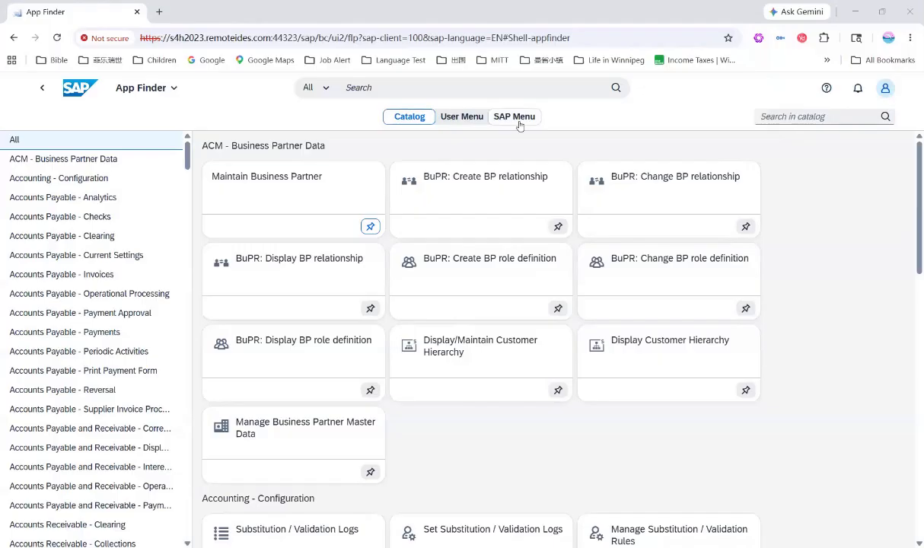
left_click(837, 120)
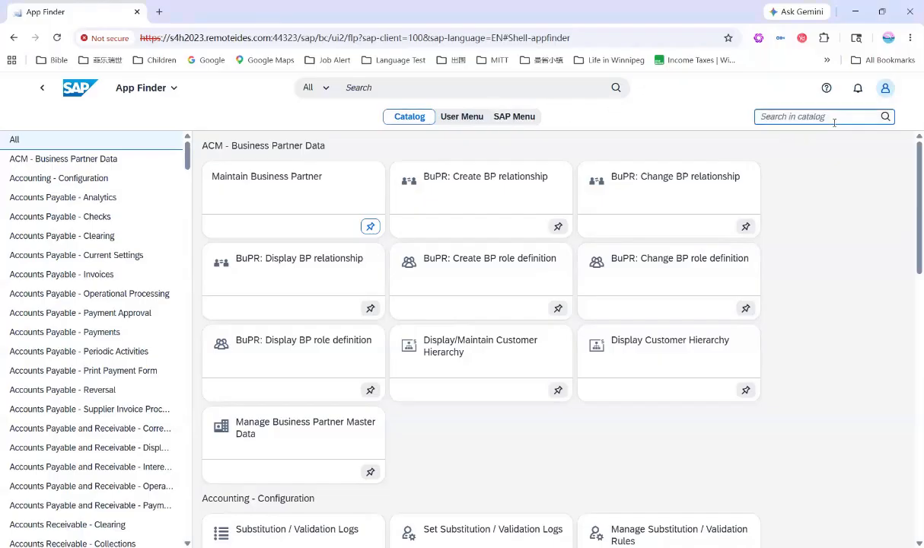
type("create purchase")
key("BackSpace")
key("BackSpace")
key("BackSpace")
key("BackSpace")
key("BackSpace")
key("BackSpace")
key("BackSpace")
key("BackSpace")
key("BackSpace")
key("BackSpace")
key("BackSpace")
key("BackSpace")
key("BackSpace")
key("BackSpace")
key("BackSpace")
Search the App Finder catalog for "request for quotation", then clear the search
type("reques")
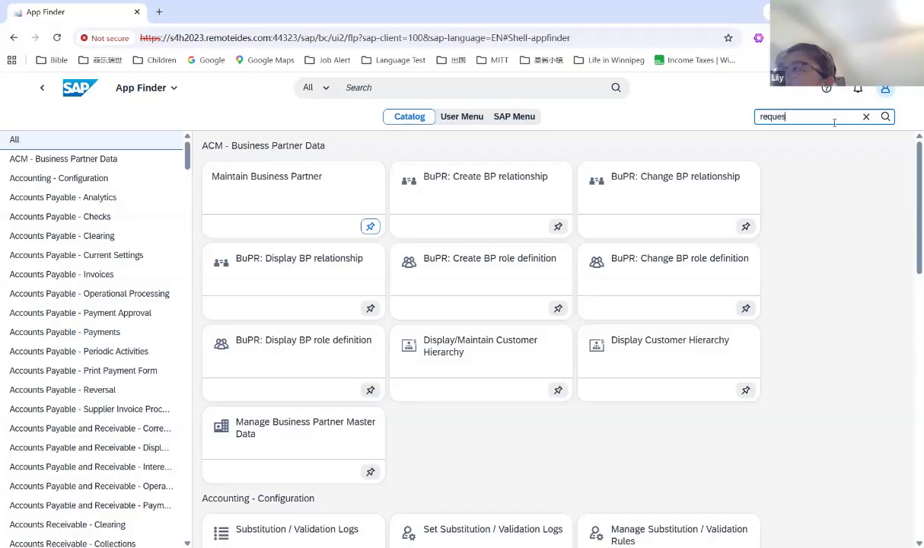
type("t for quotation")
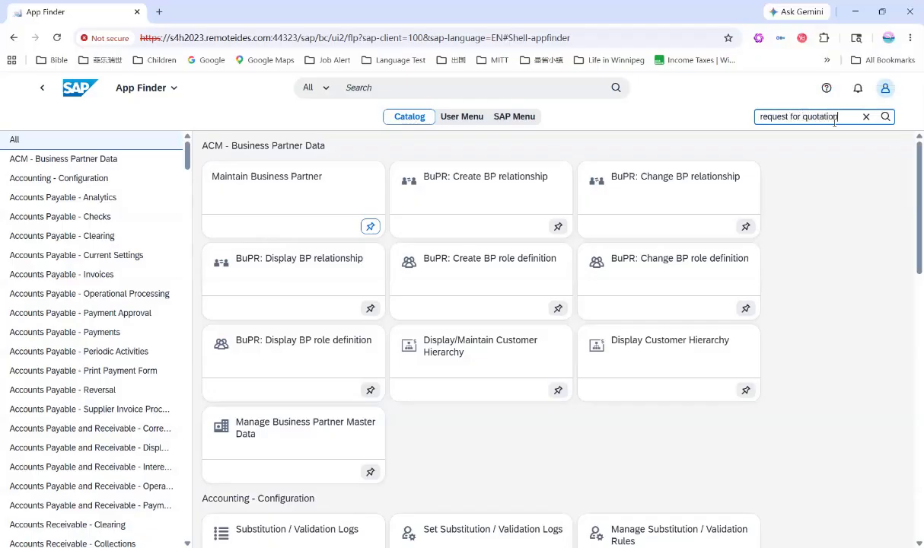
key("Return")
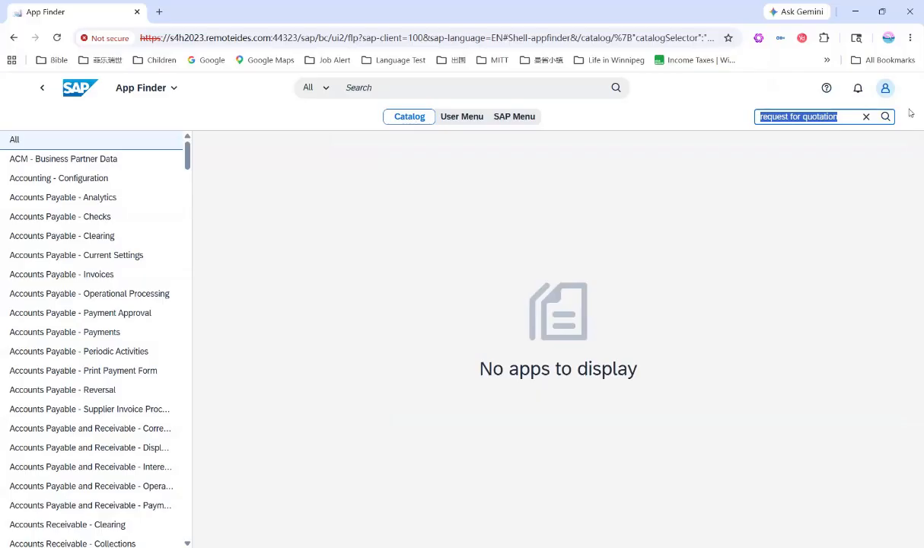
left_click(886, 89)
left_click(855, 184)
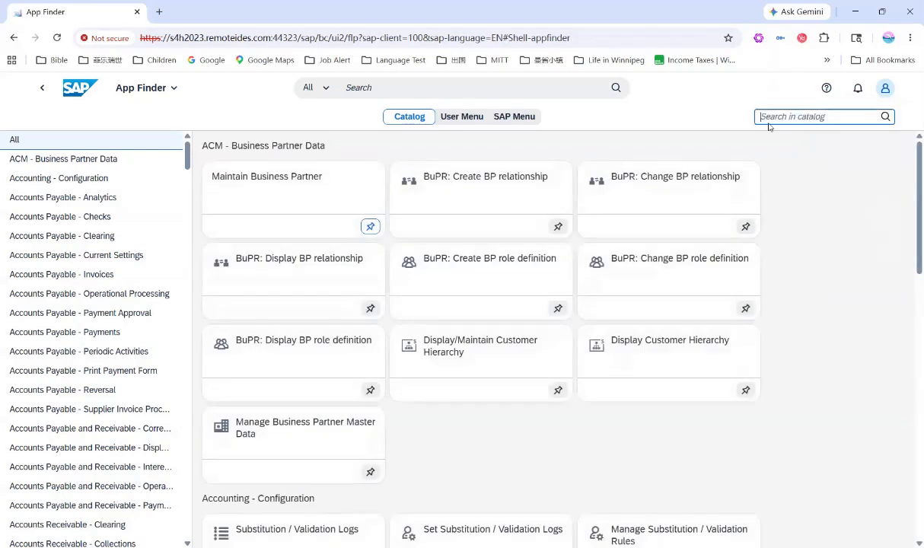
Search the SAP menu entries for "request for quotation" and open Create Request For Quotation
left_click(502, 116)
left_click(799, 116)
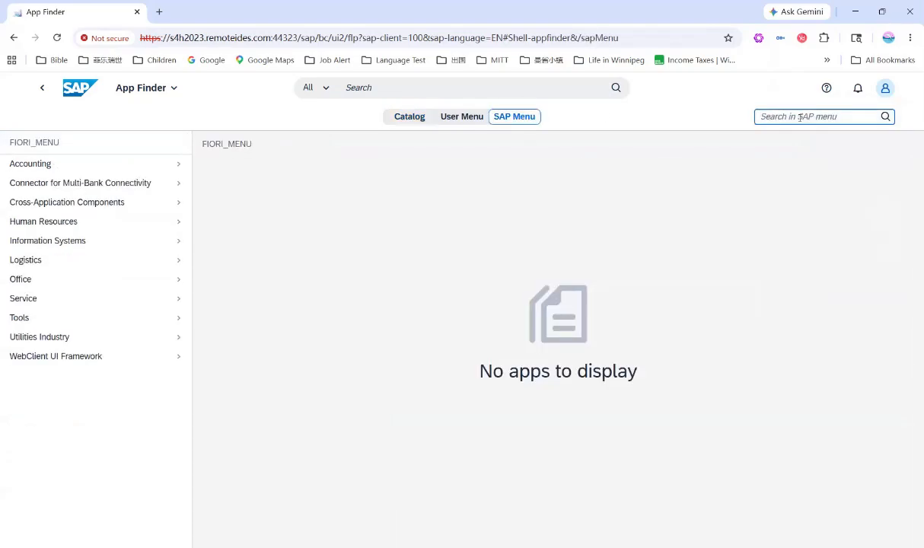
type("reque")
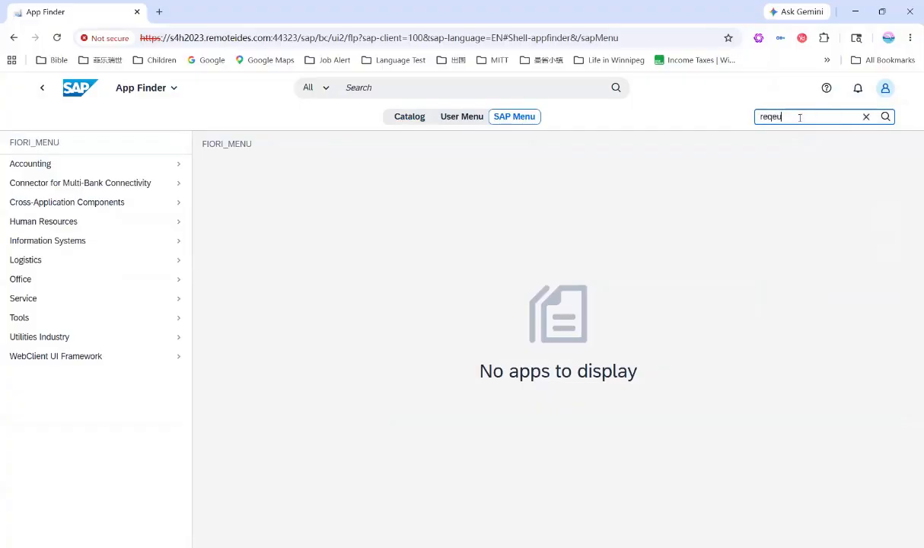
key("BackSpace")
type("est for que")
key("BackSpace")
type("otation")
key("ctrl+a")
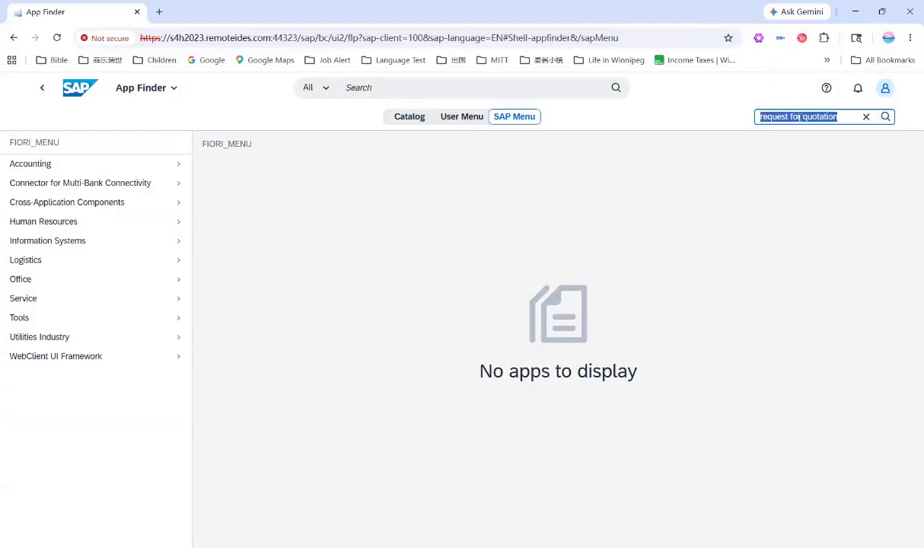
key("Return")
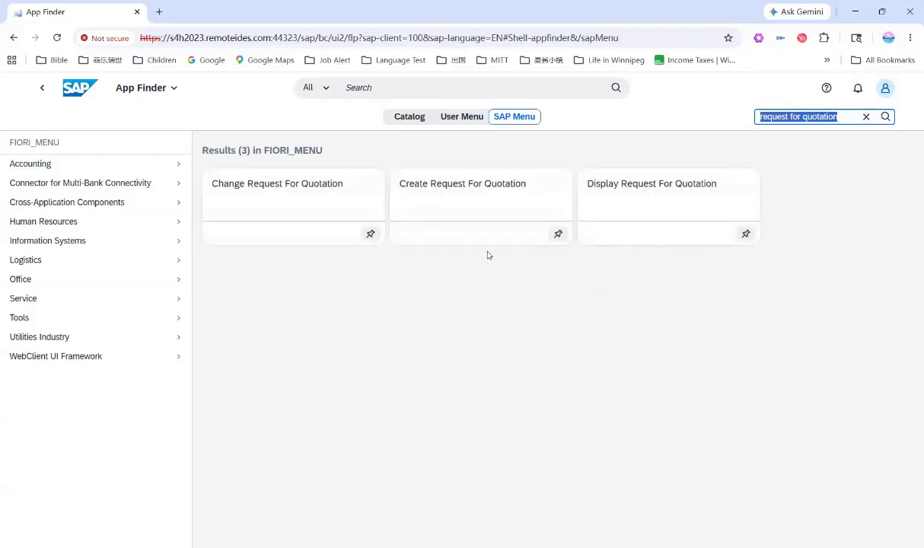
left_click(477, 217)
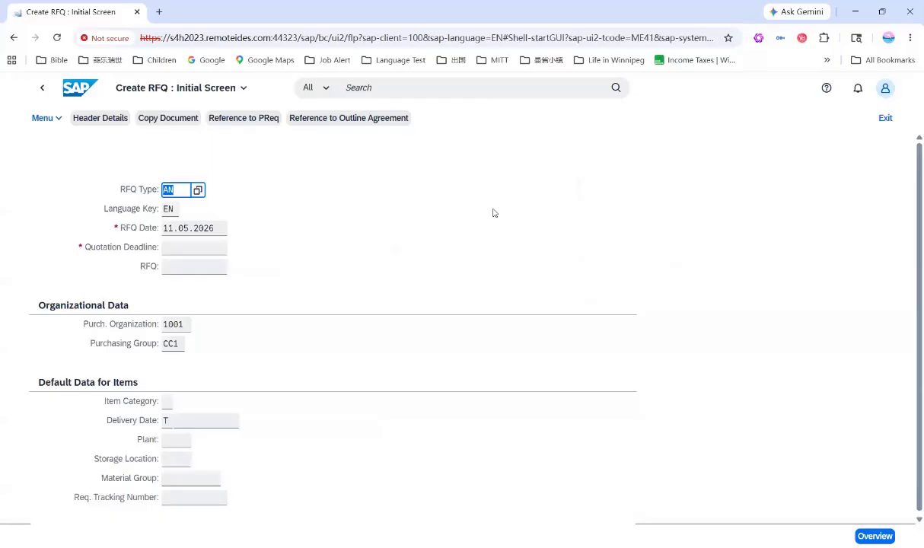
Set the RFQ's quotation deadline to 25.05.2026
left_click(188, 248)
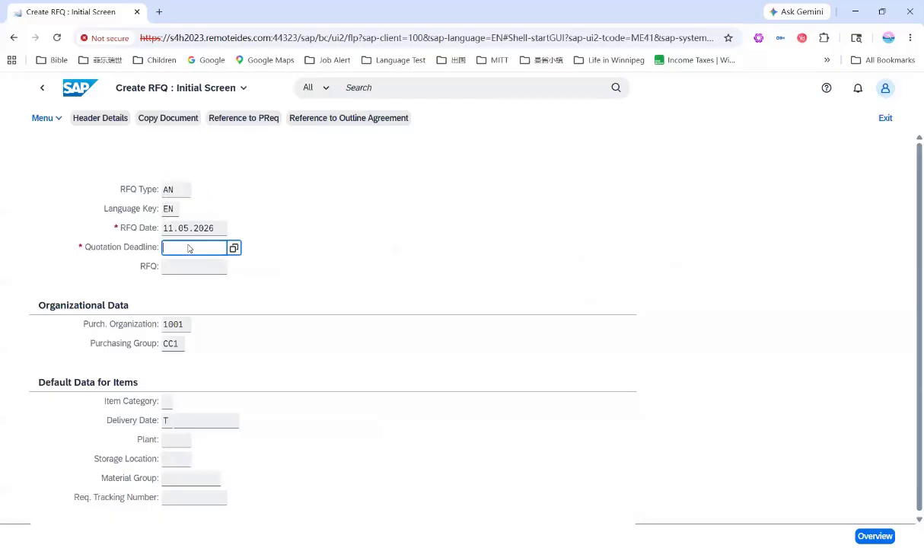
left_click(234, 251)
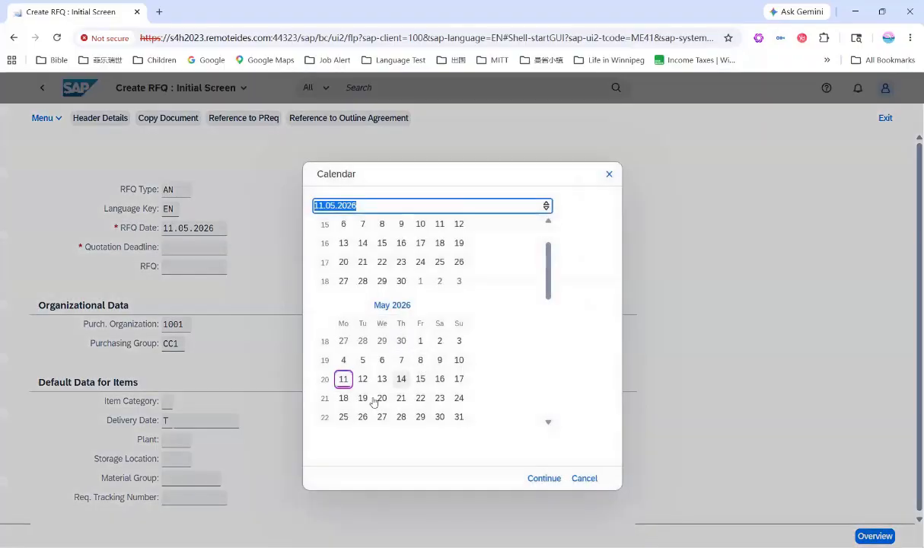
left_click(344, 418)
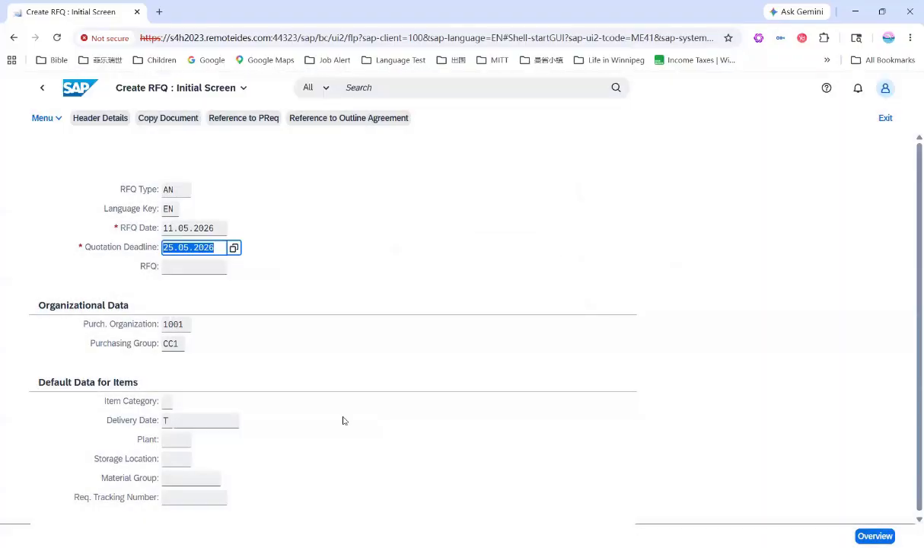
Reference the prefilled purchase requisition with the purchasing group left blank, and adopt all its items into the RFQ
left_click(245, 120)
left_click(384, 229)
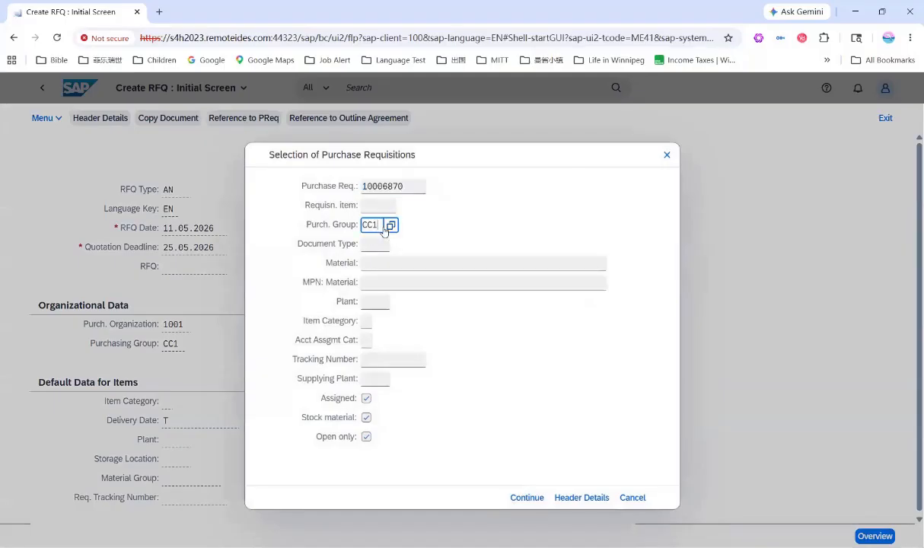
left_click_drag(381, 227, 371, 230)
key("BackSpace")
key("BackSpace")
key("BackSpace")
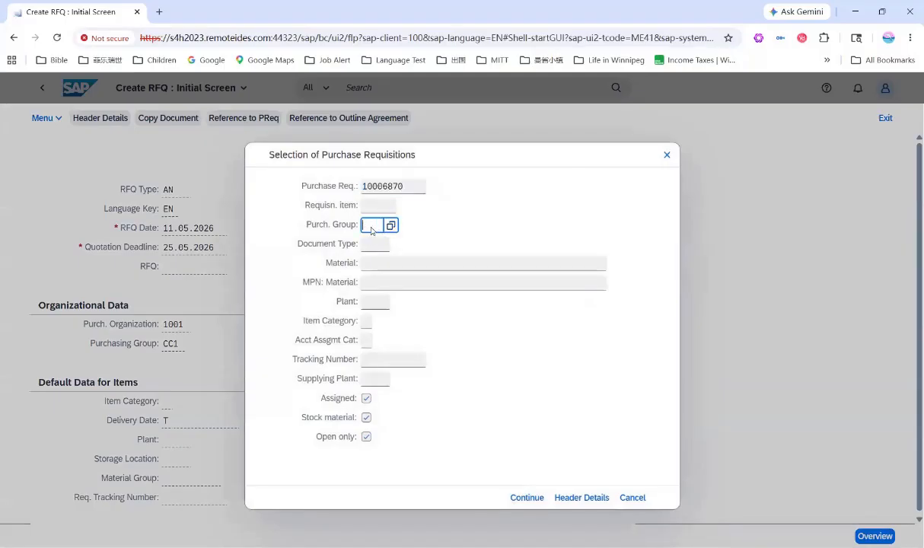
left_click(408, 187)
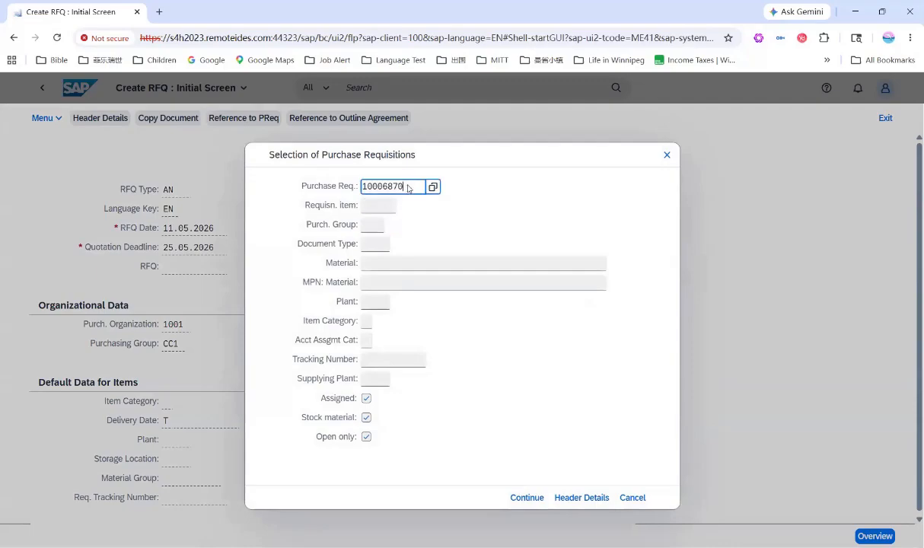
left_click(517, 497)
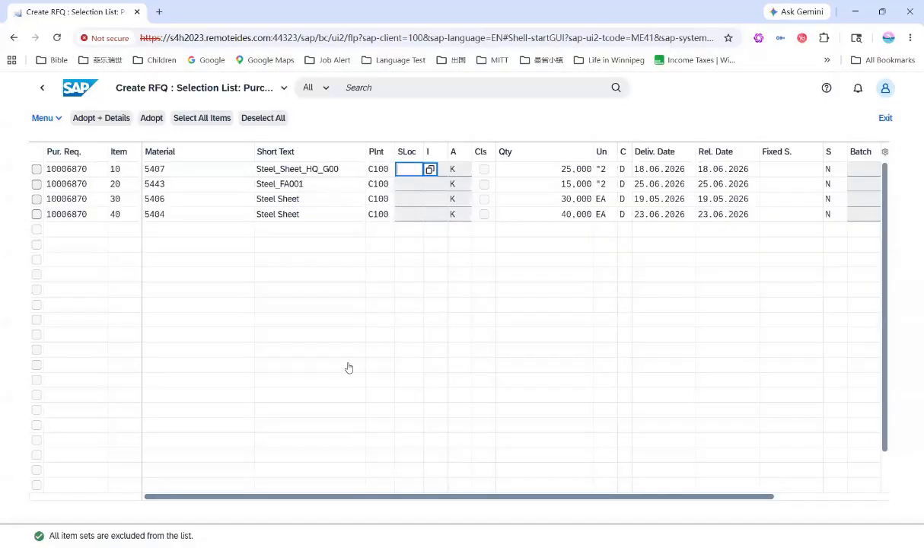
left_click(183, 118)
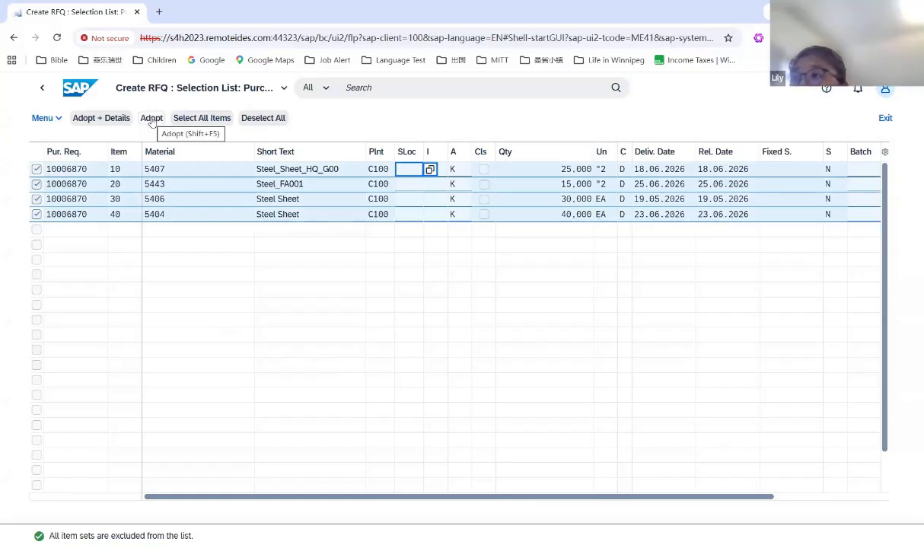
left_click(151, 120)
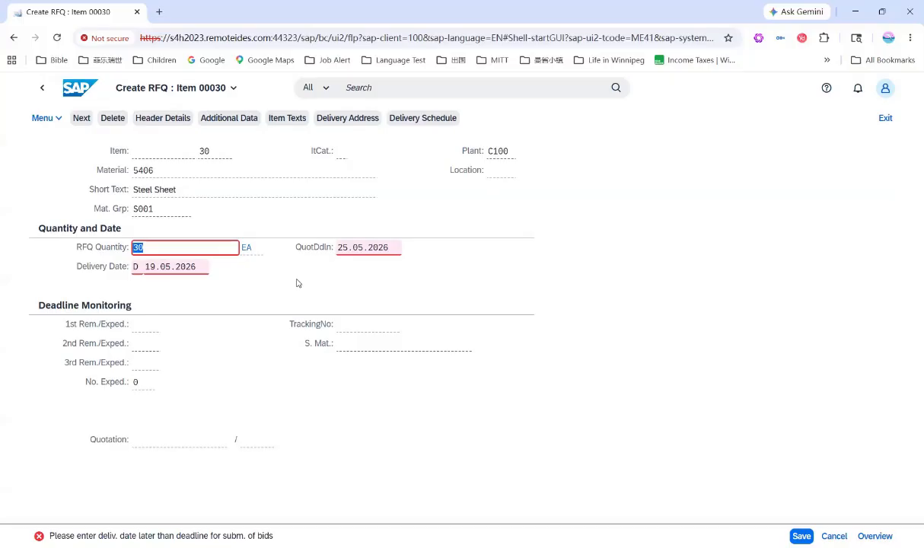
Set the delivery date of RFQ item 30, Steel Sheet, to 17.06.2026
left_click(170, 267)
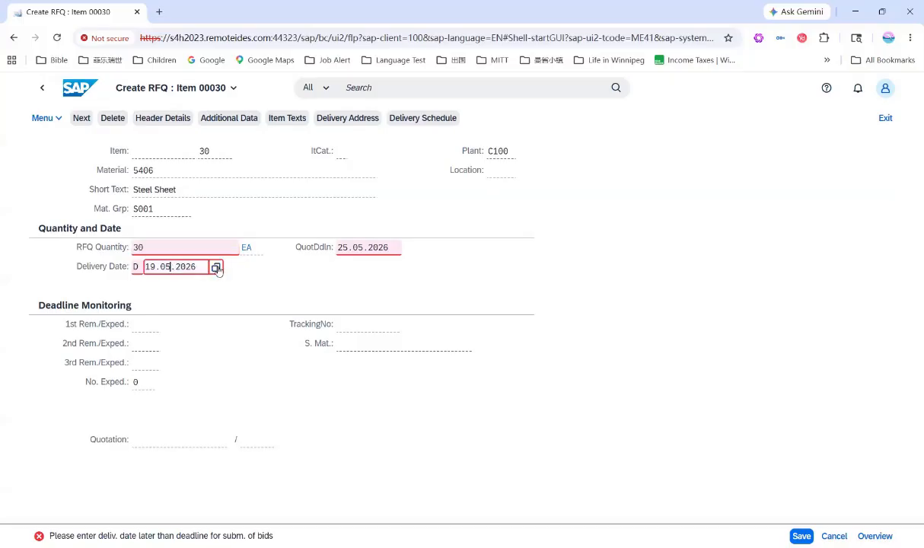
left_click(217, 268)
scroll(385, 354, "down", 2)
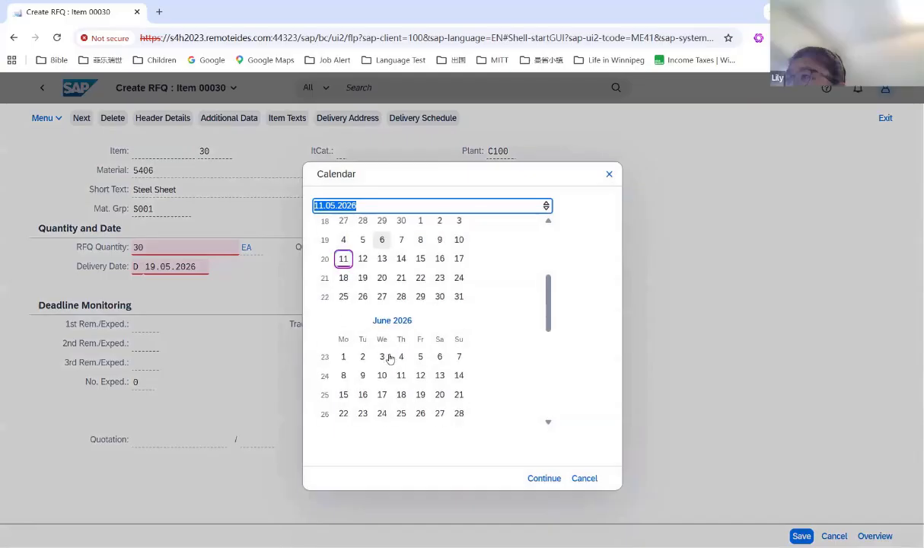
double_click(377, 395)
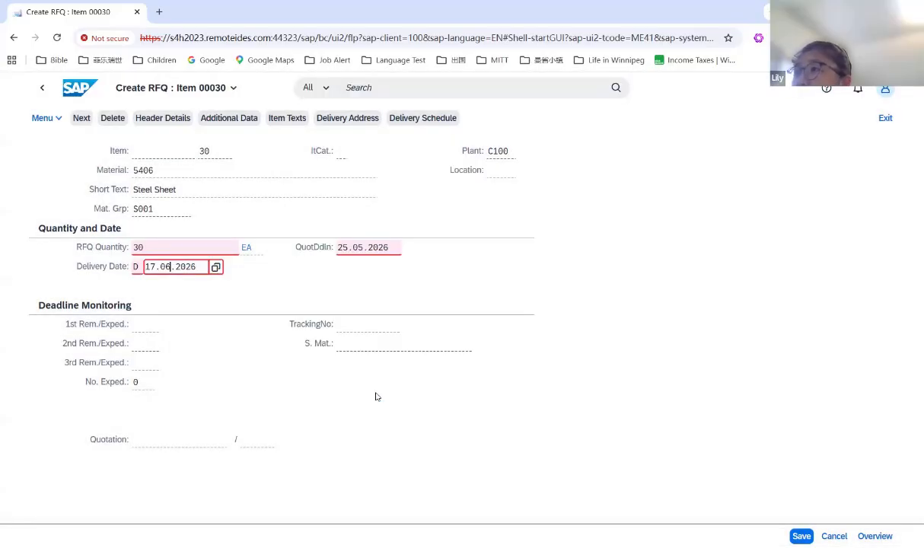
Confirm the item's delivery date and search the suppliers of company code C100 for the RFQ's supplier address
key("Return")
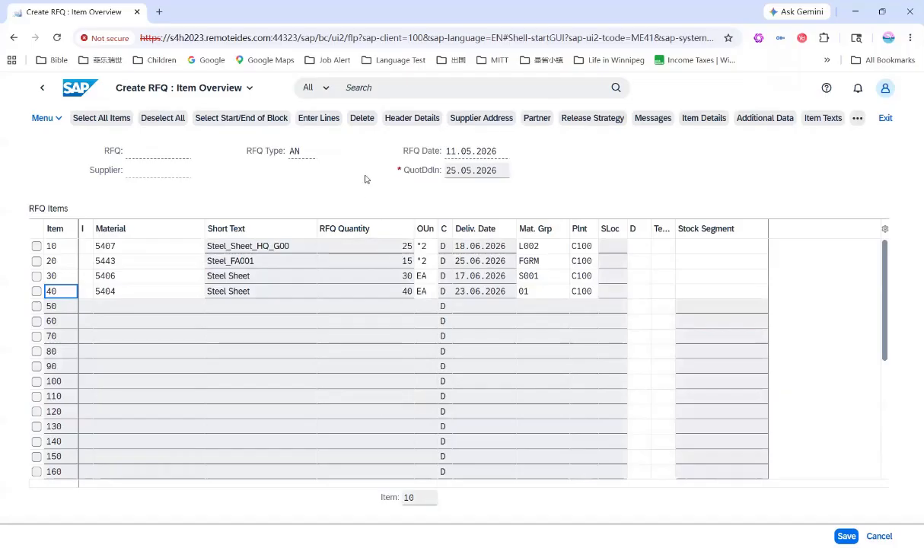
left_click(493, 119)
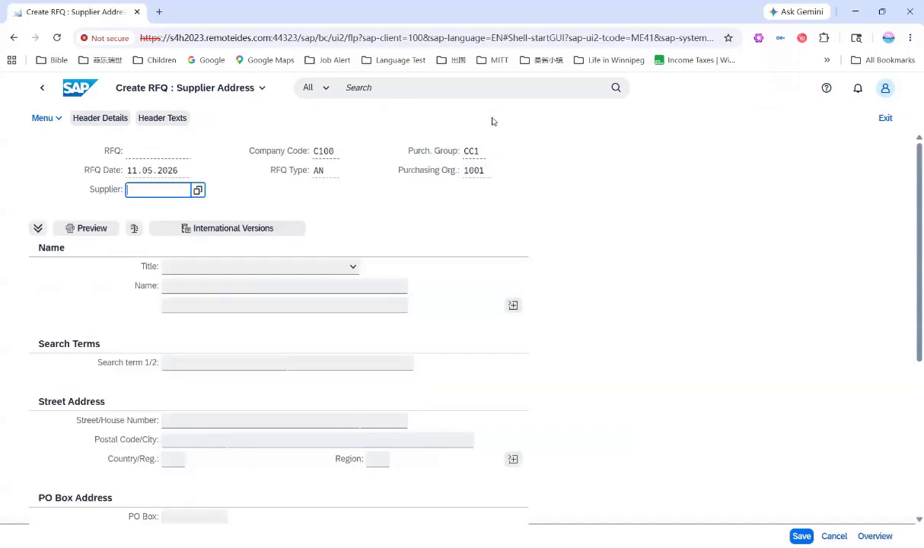
left_click(199, 191)
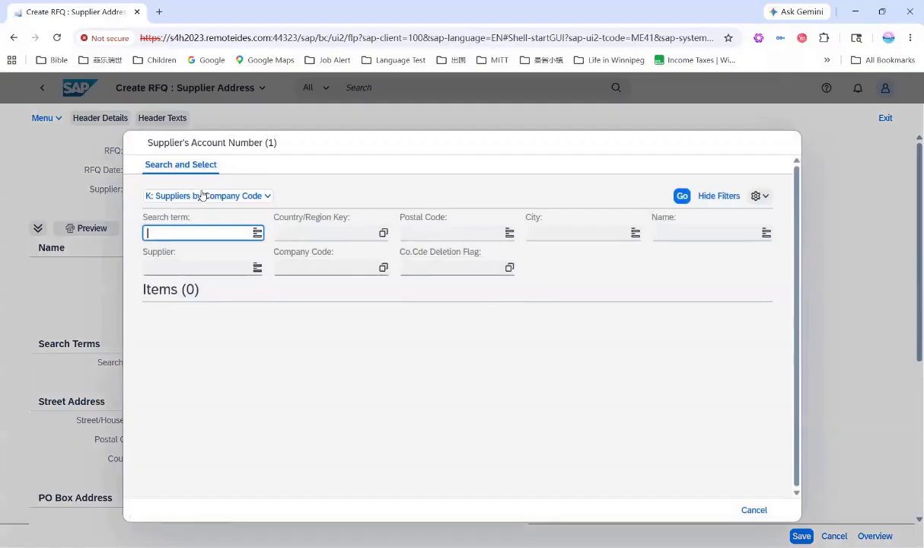
left_click(351, 268)
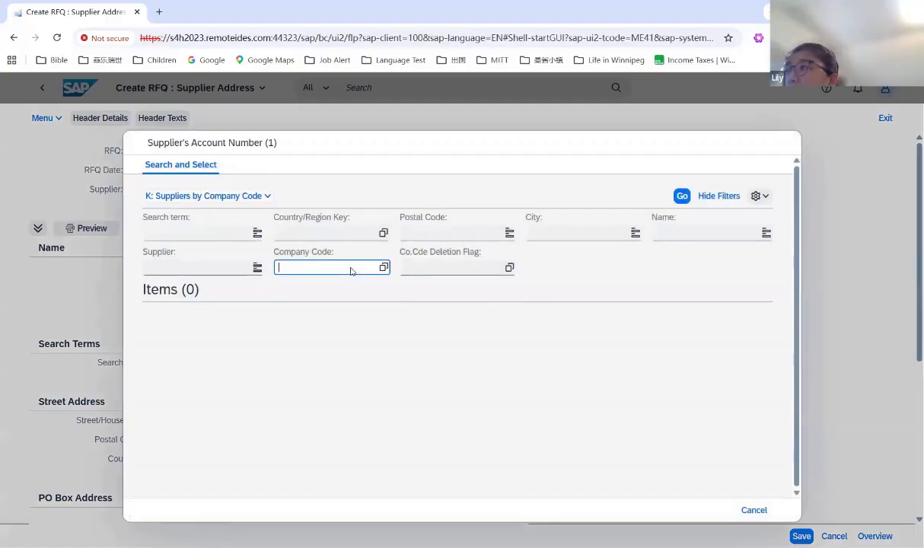
type("C100")
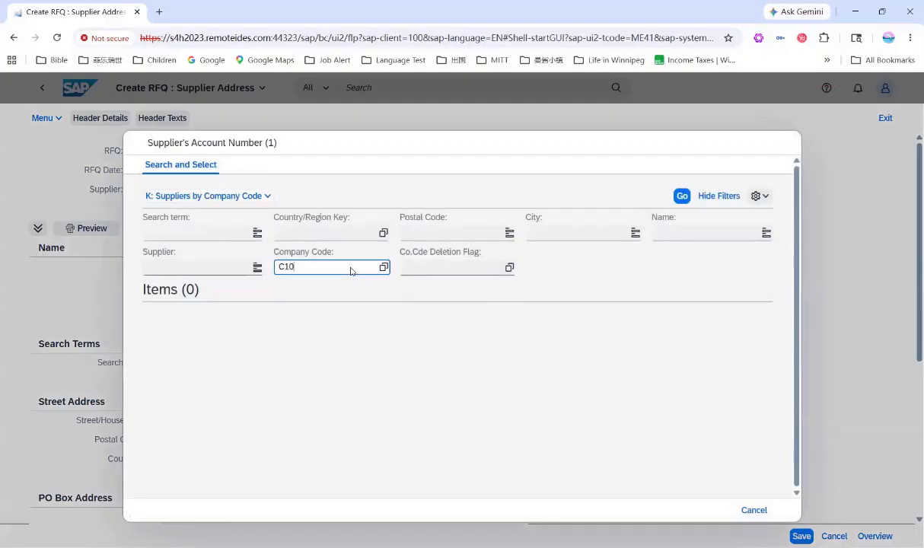
key("Return")
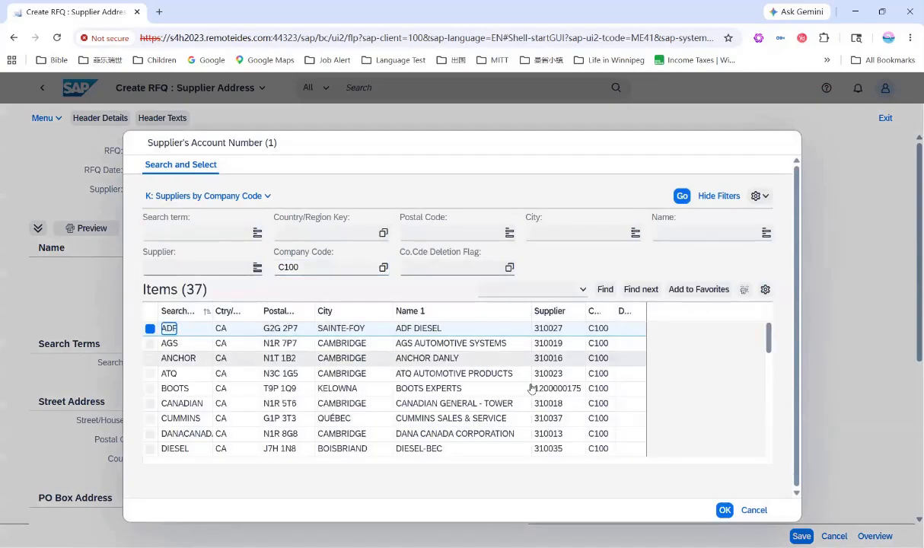
Assign Steel Technologies LLC from the supplier search results as the RFQ's supplier
scroll(530, 388, "down", 1)
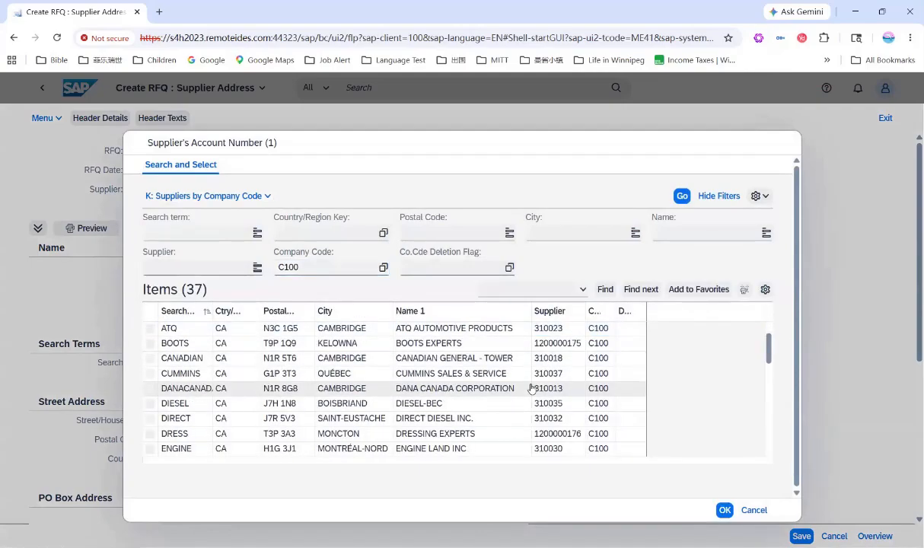
scroll(533, 389, "down", 1)
scroll(560, 388, "down", 2)
scroll(559, 389, "down", 6)
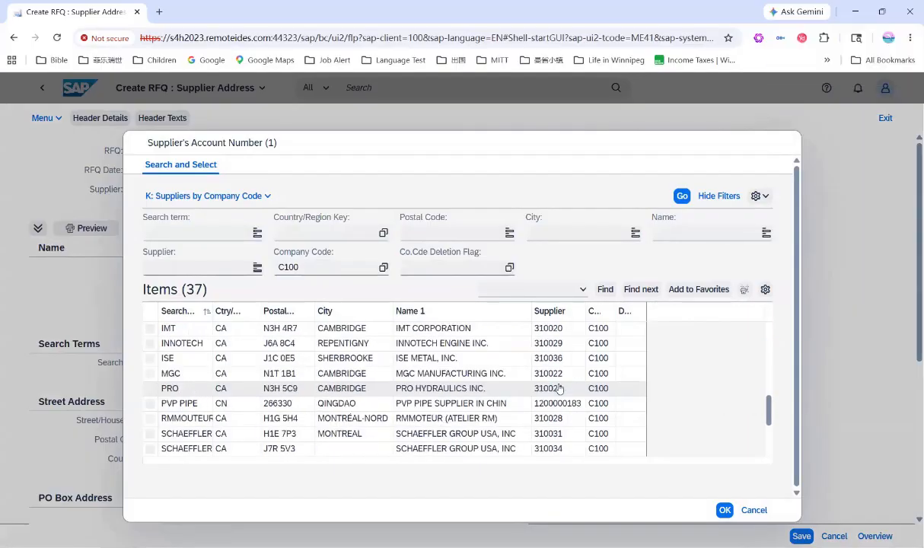
scroll(560, 388, "up", 1)
scroll(560, 389, "down", 1)
scroll(562, 396, "down", 3)
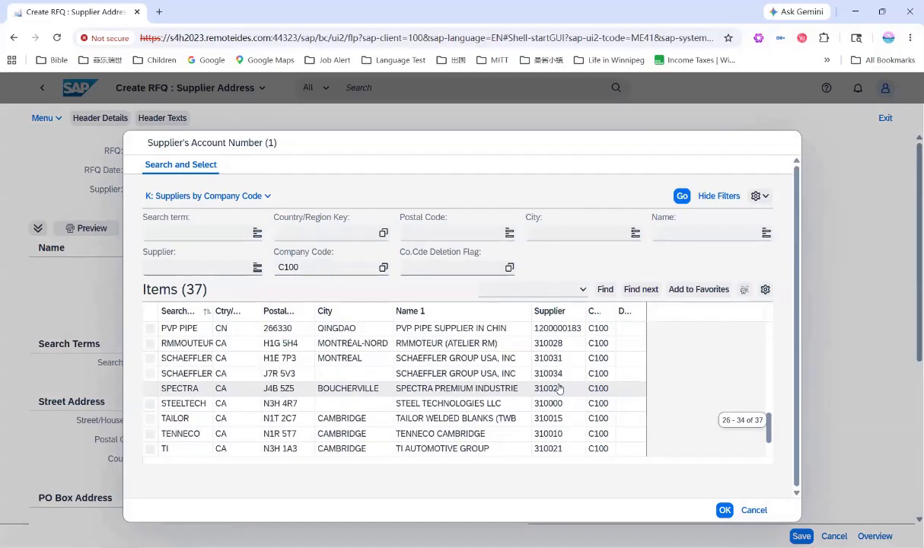
left_click(550, 405)
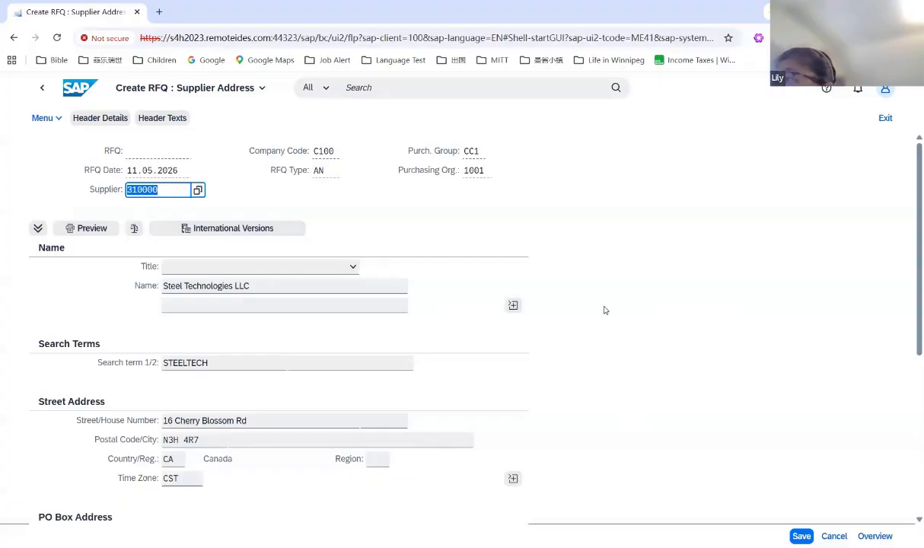
Review the supplier's address data and save the RFQ without an output message record
scroll(605, 310, "down", 3)
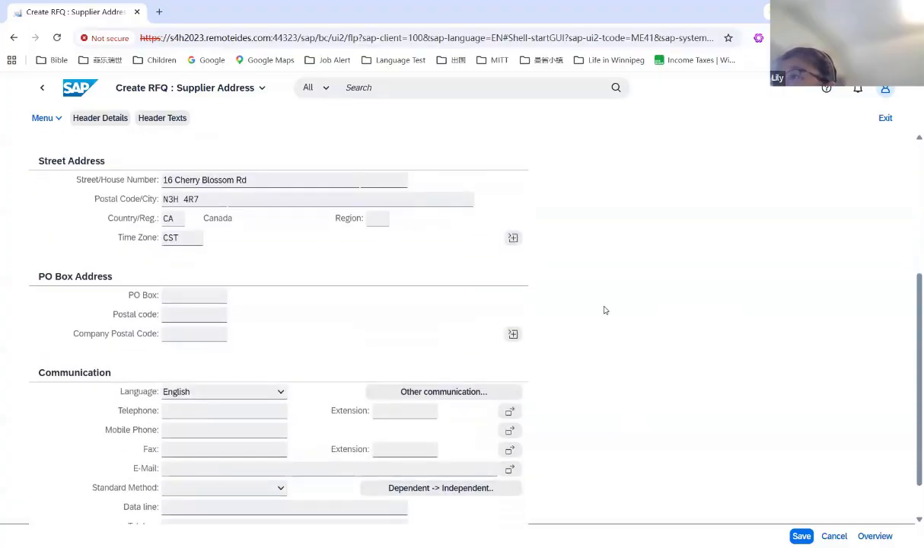
scroll(606, 310, "down", 1)
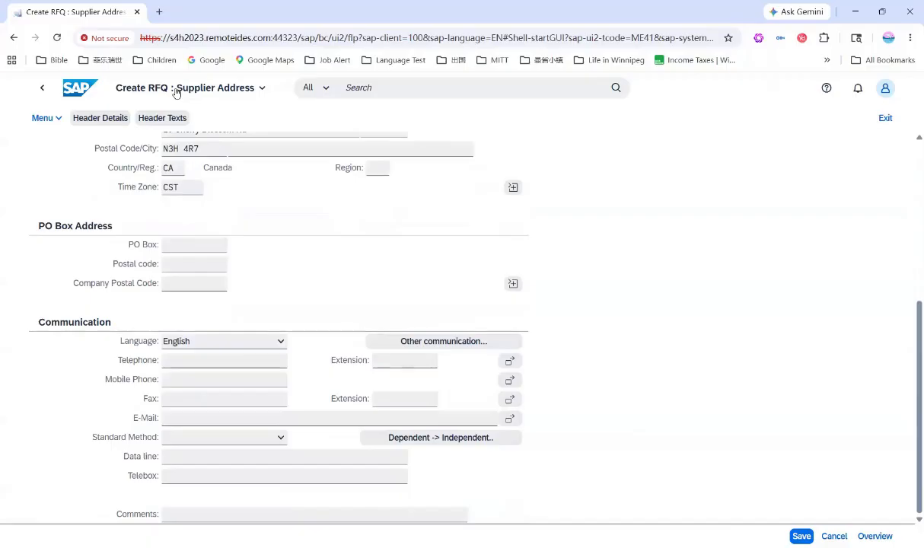
left_click(802, 536)
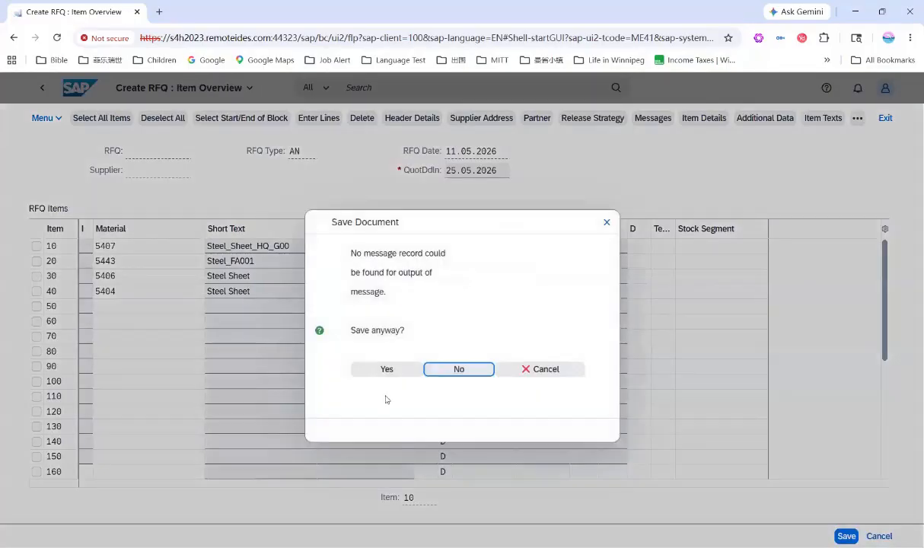
left_click(386, 371)
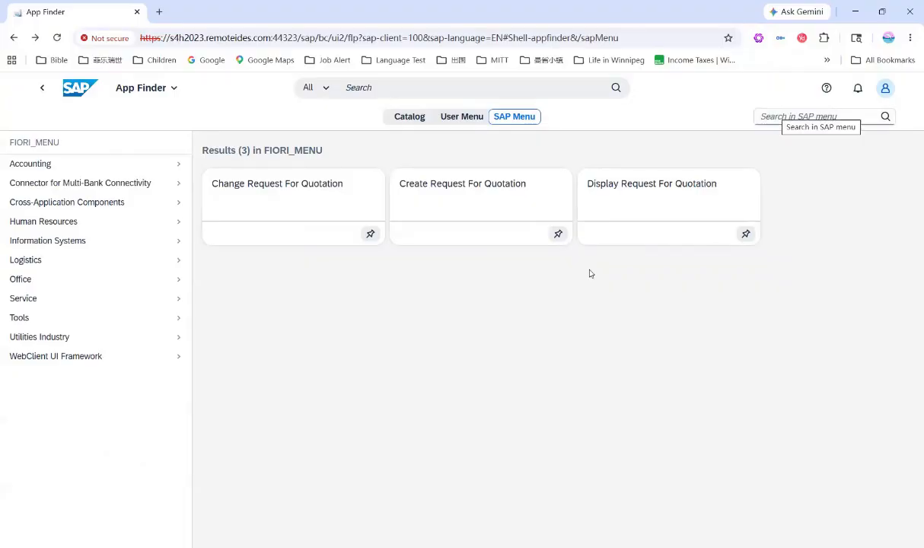
Display the saved RFQ and check its items, release strategy and header data
left_click(636, 197)
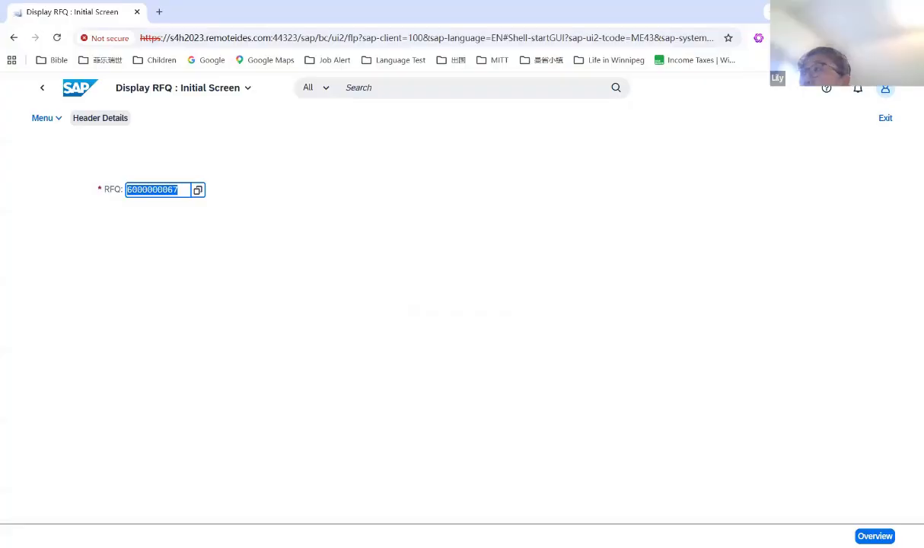
left_click(867, 536)
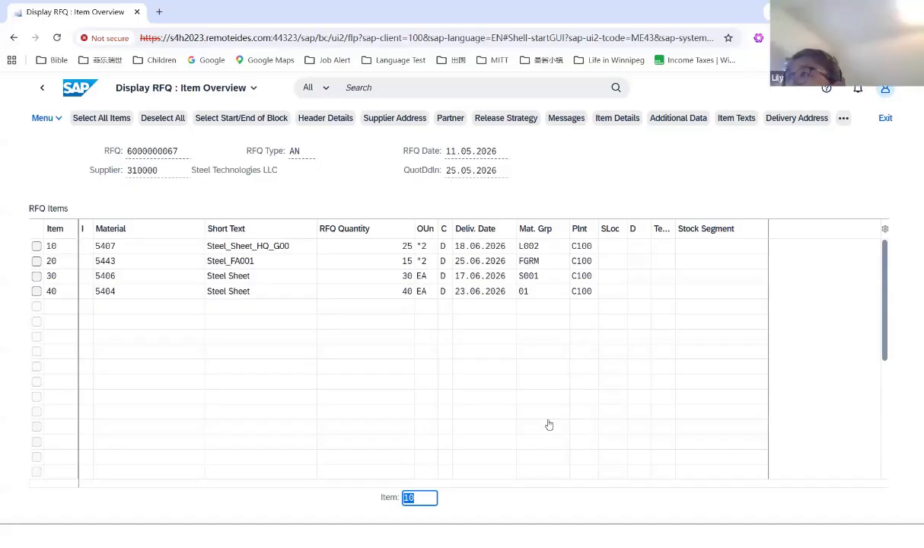
left_click(492, 123)
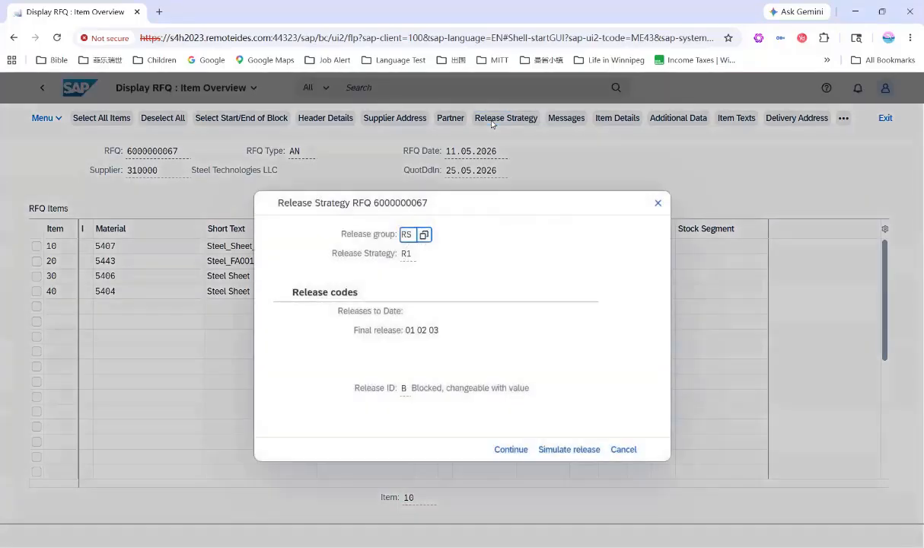
left_click(658, 202)
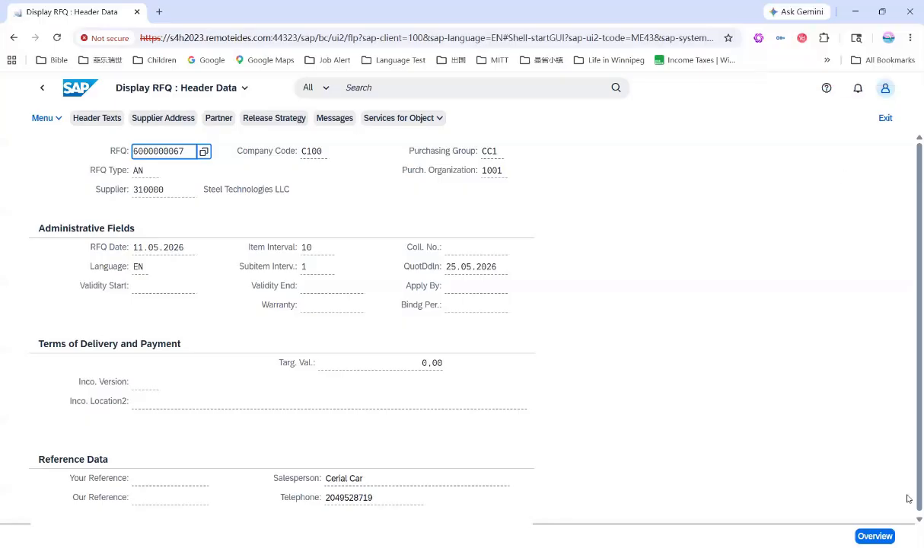
left_click(875, 536)
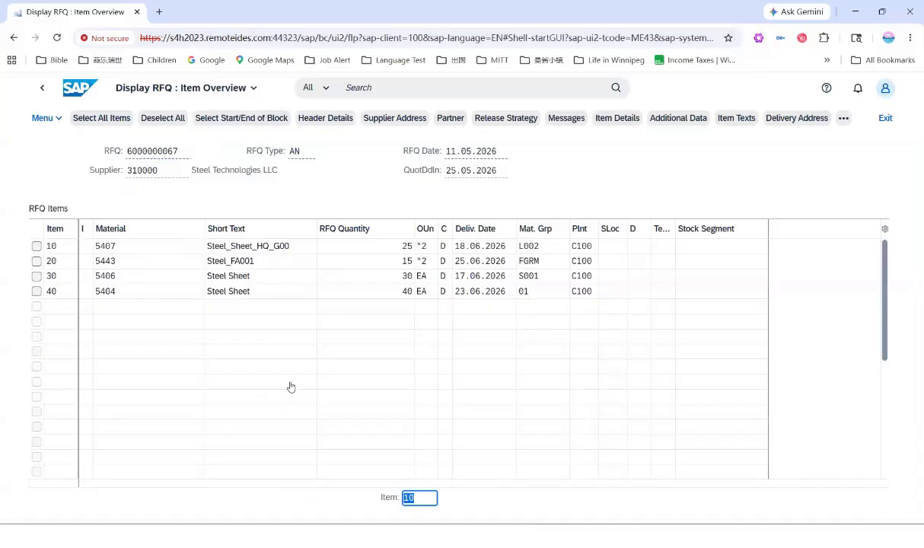
Start sending the displayed RFQ as an object with a note
left_click(844, 118)
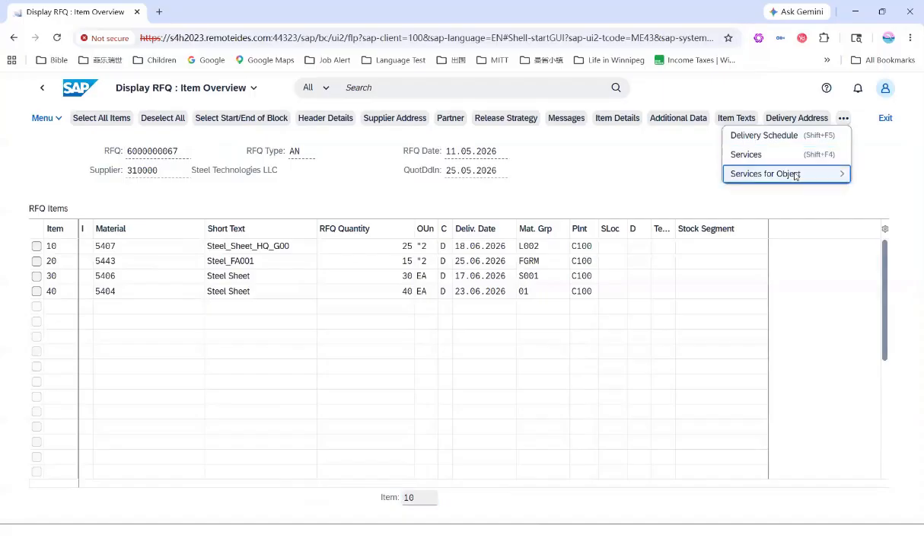
mouse_move(794, 175)
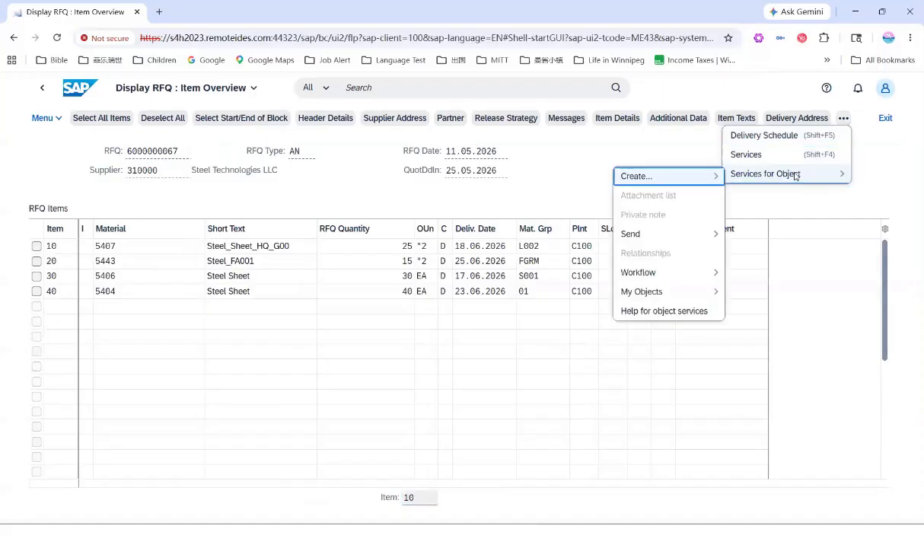
mouse_move(698, 239)
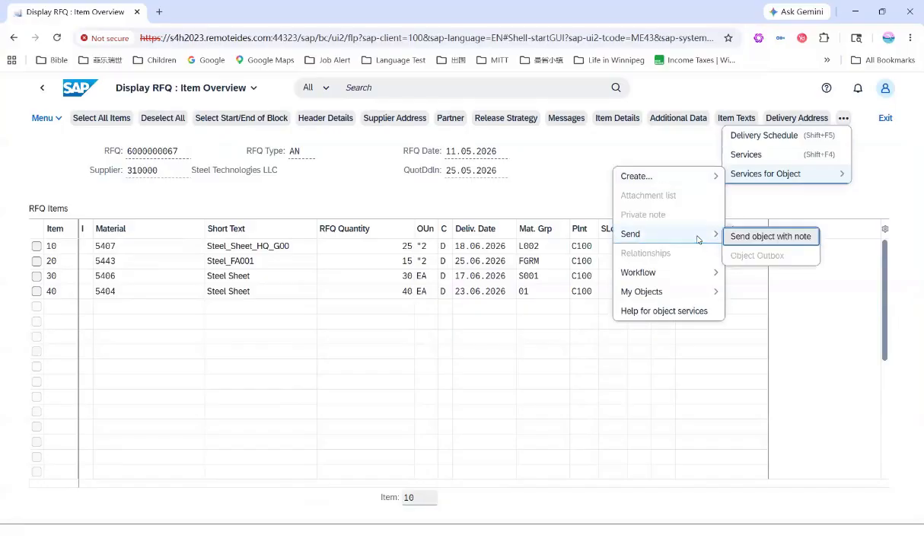
left_click(771, 237)
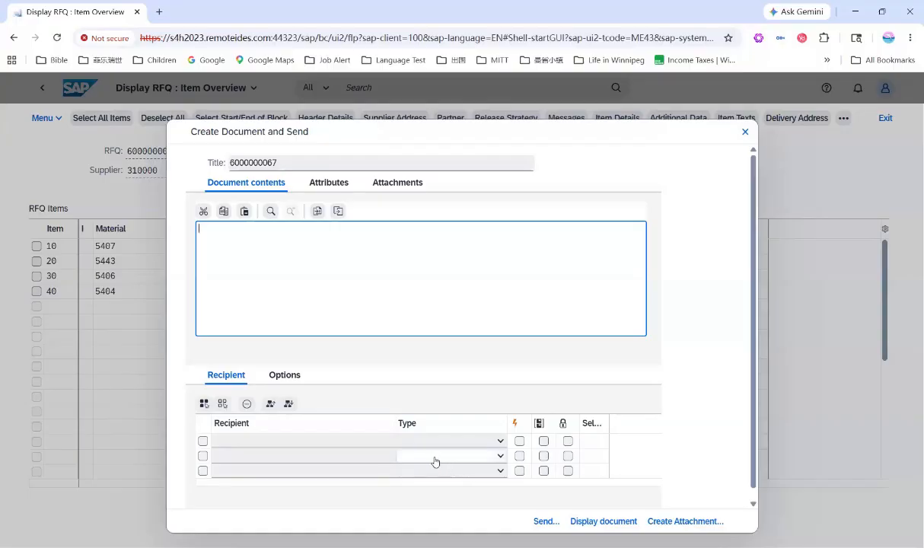
Open a detailed Business Partner search for the first recipient of the RFQ document
left_click(264, 441)
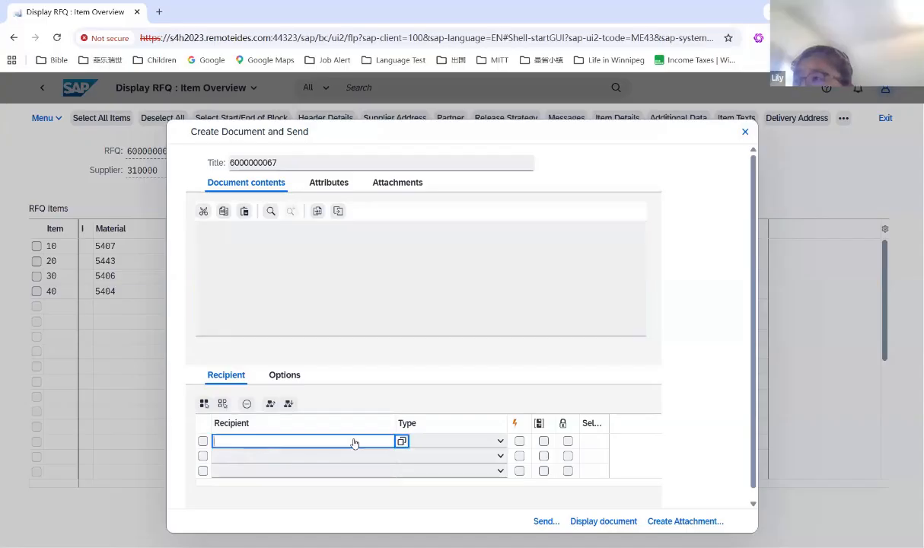
left_click(401, 441)
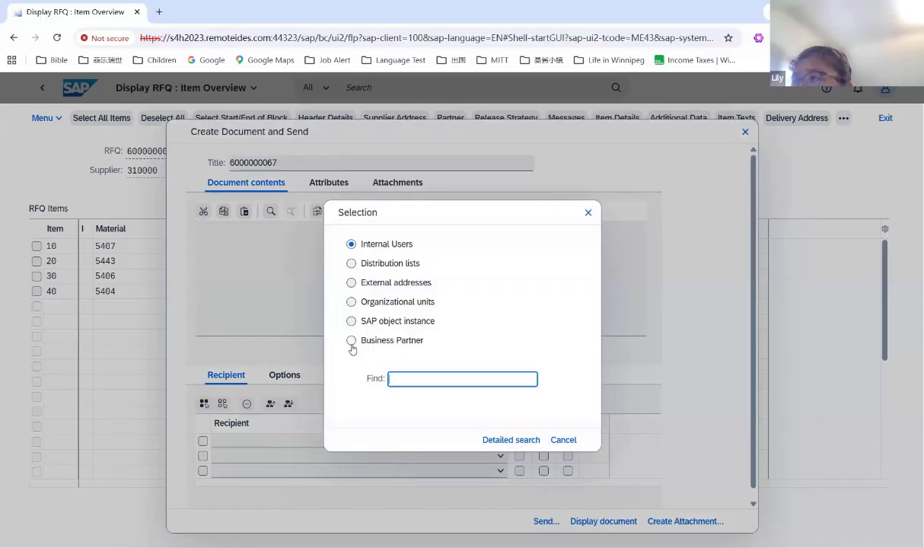
left_click(352, 342)
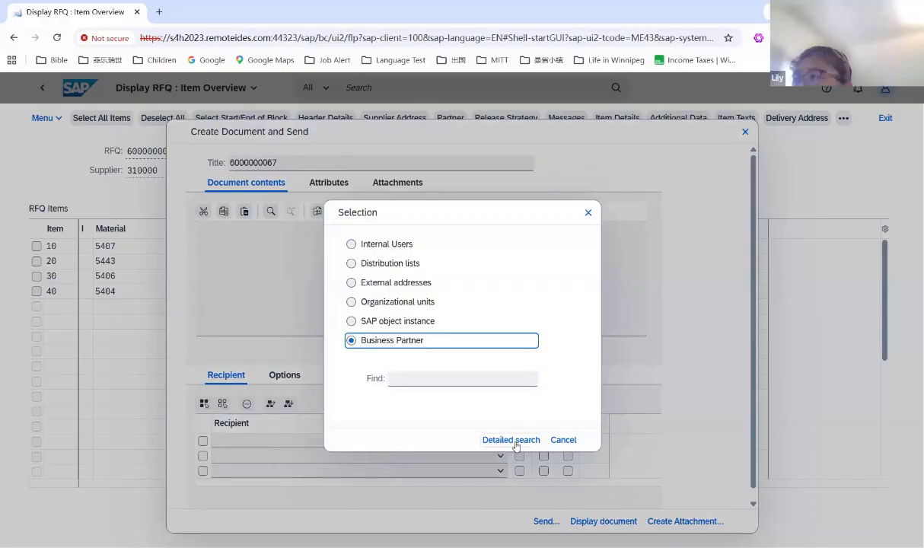
left_click(511, 440)
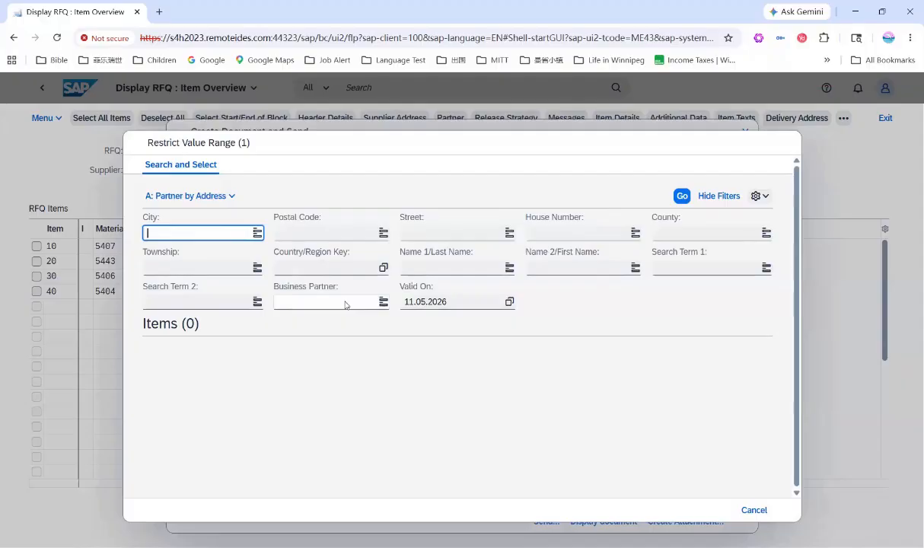
Switch the recipient search method to Partners By Supplier Number
left_click(227, 197)
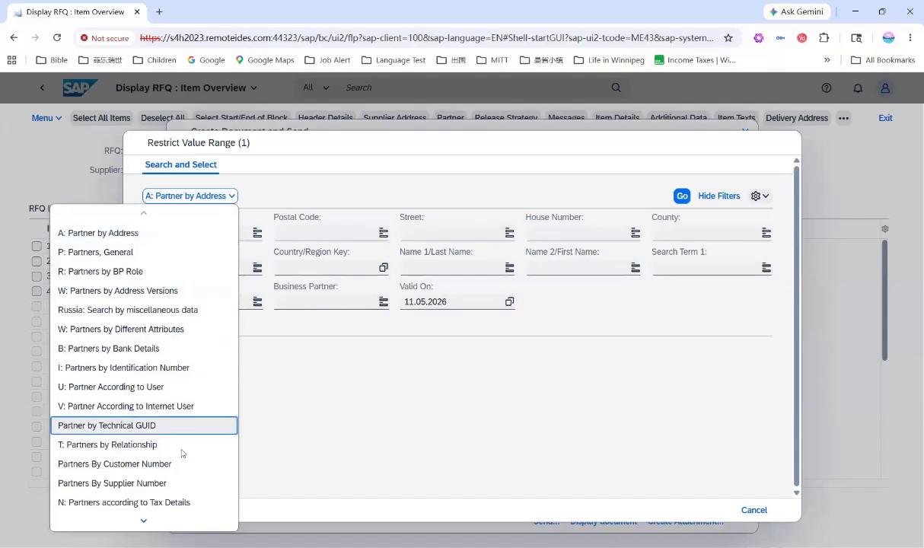
mouse_move(150, 524)
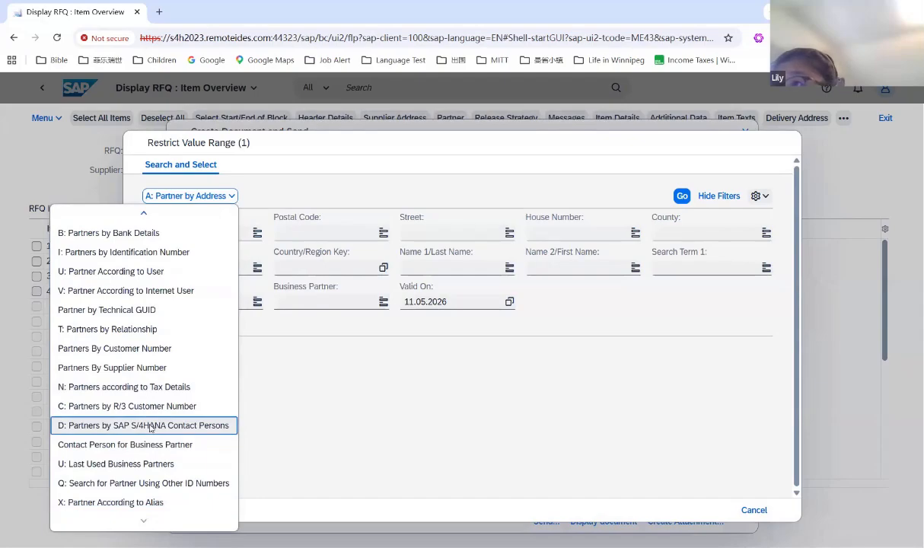
scroll(150, 428, "up", 3)
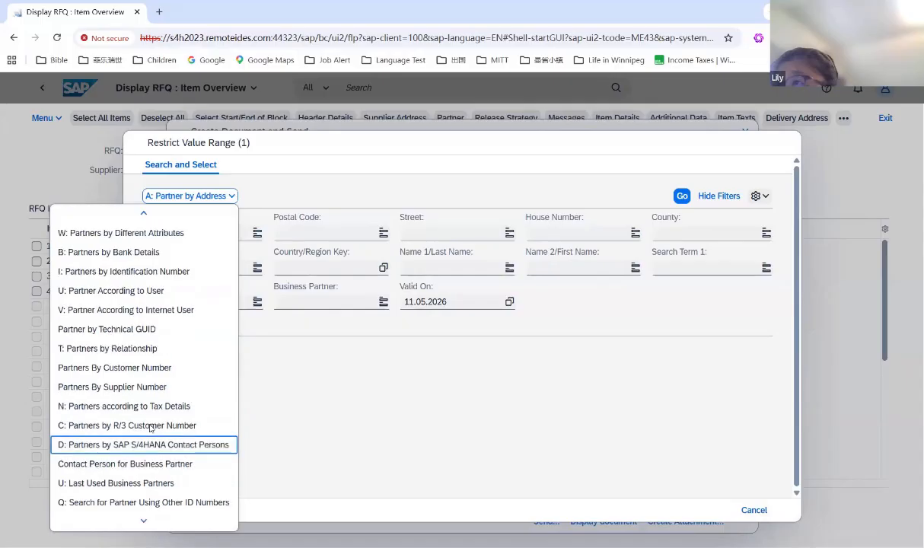
scroll(150, 428, "up", 2)
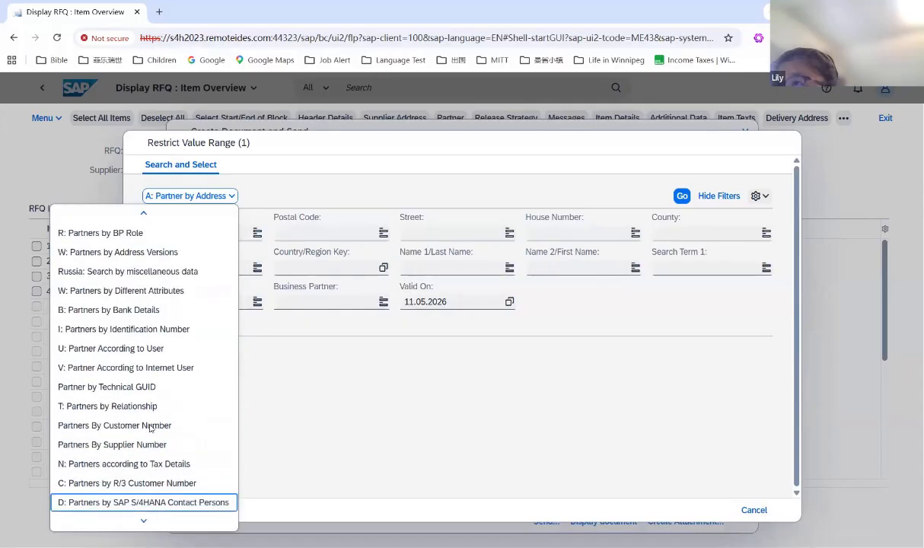
scroll(150, 428, "up", 1)
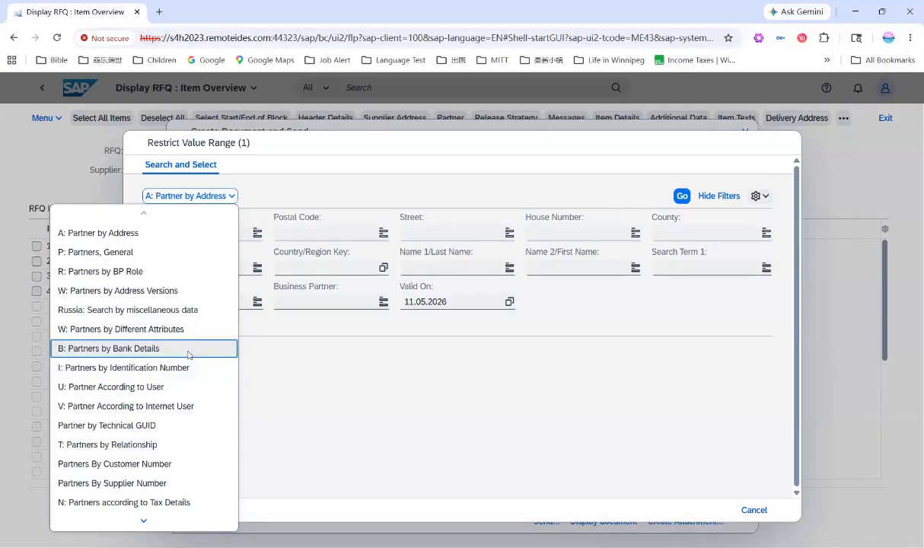
scroll(186, 357, "down", 4)
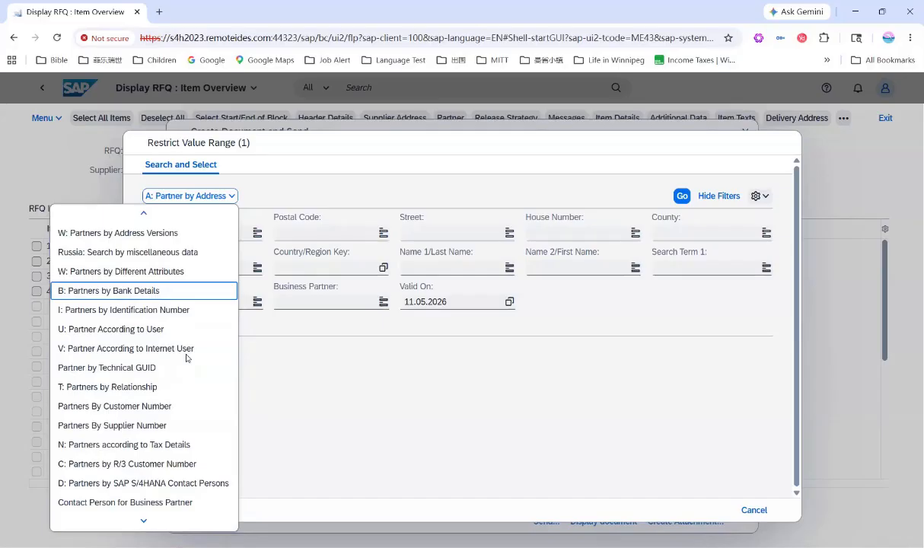
scroll(187, 358, "down", 1)
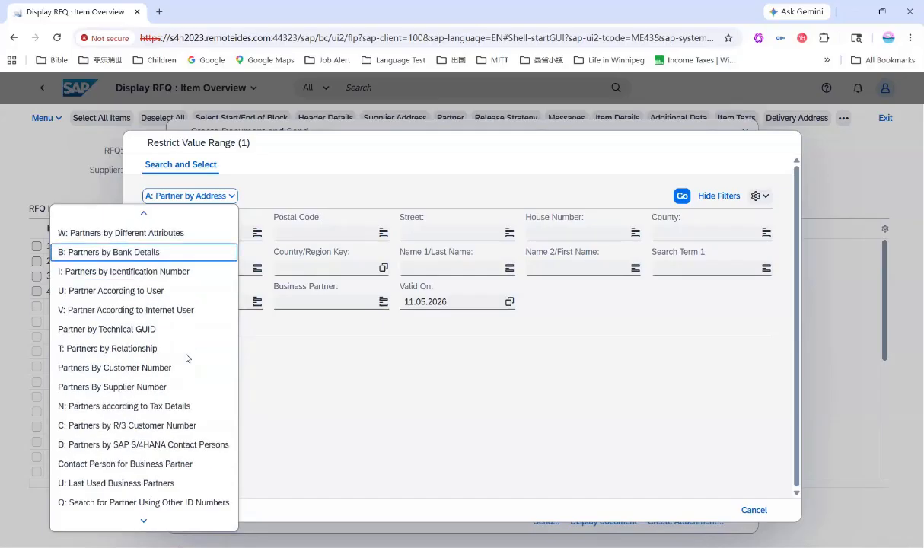
left_click(113, 388)
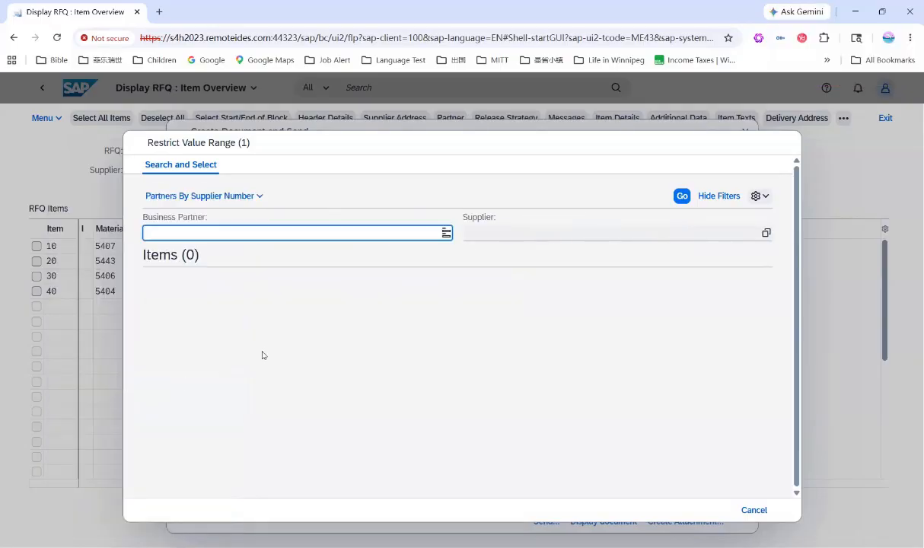
Look up the recipient's supplier number with the search method Suppliers by Company Code, restricted to company code C100
left_click(520, 234)
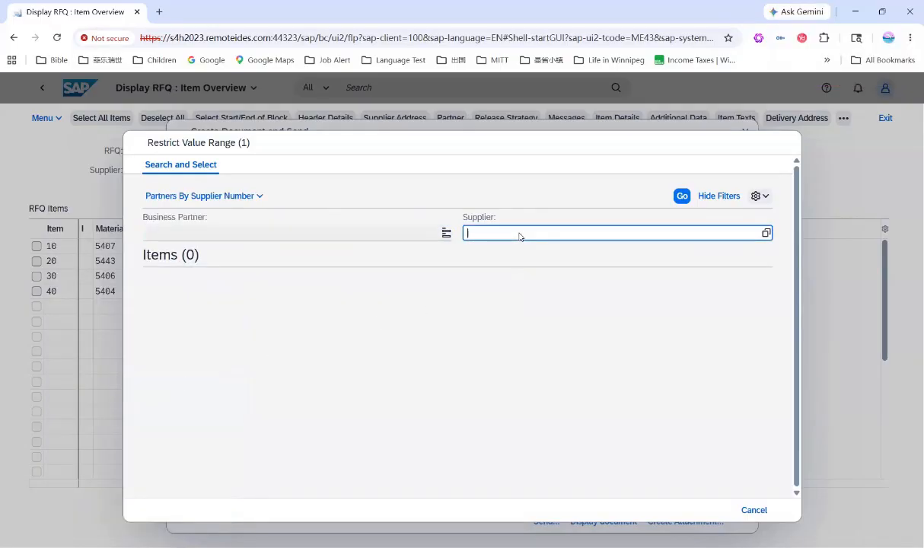
left_click(766, 234)
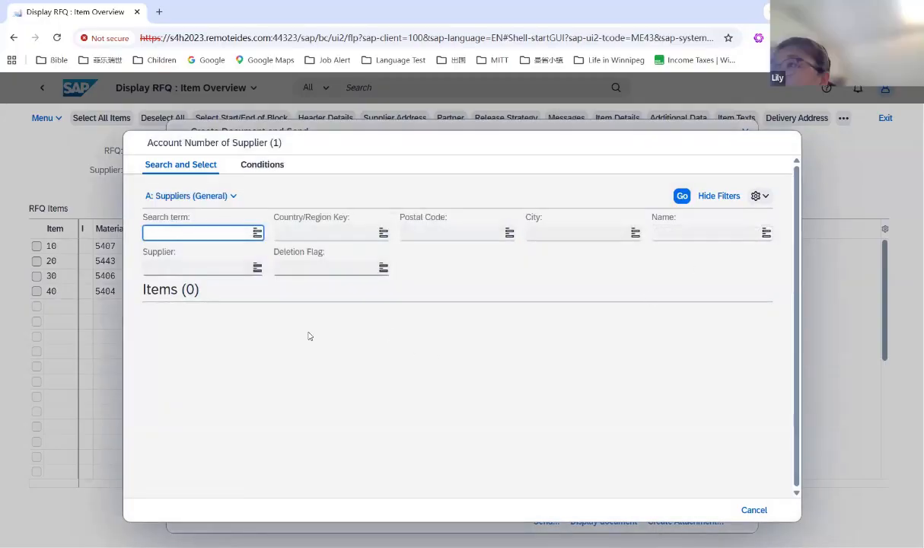
left_click(233, 199)
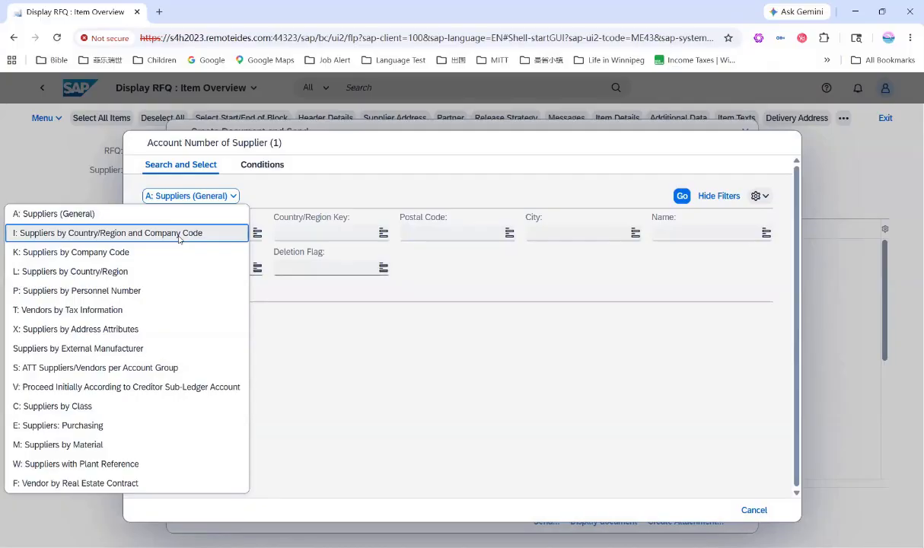
left_click(93, 256)
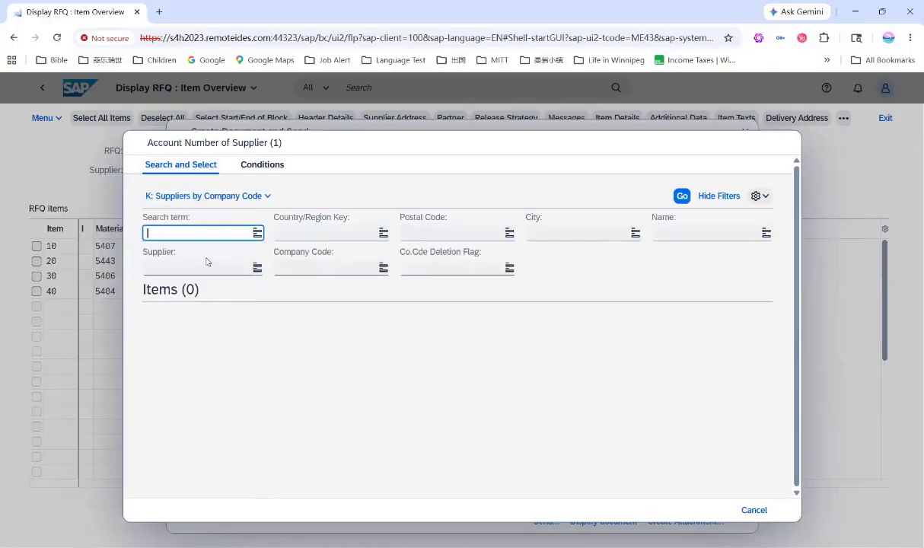
left_click(316, 268)
type("C100")
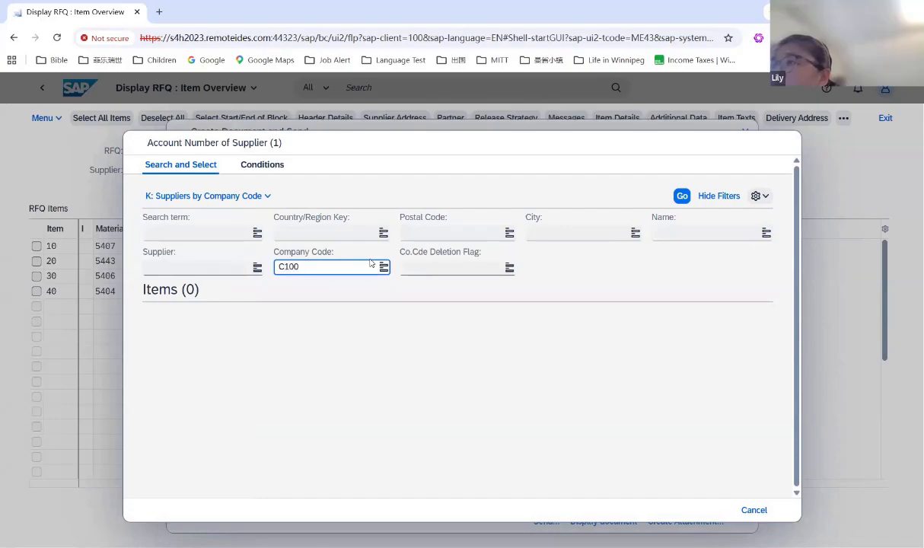
key("Return")
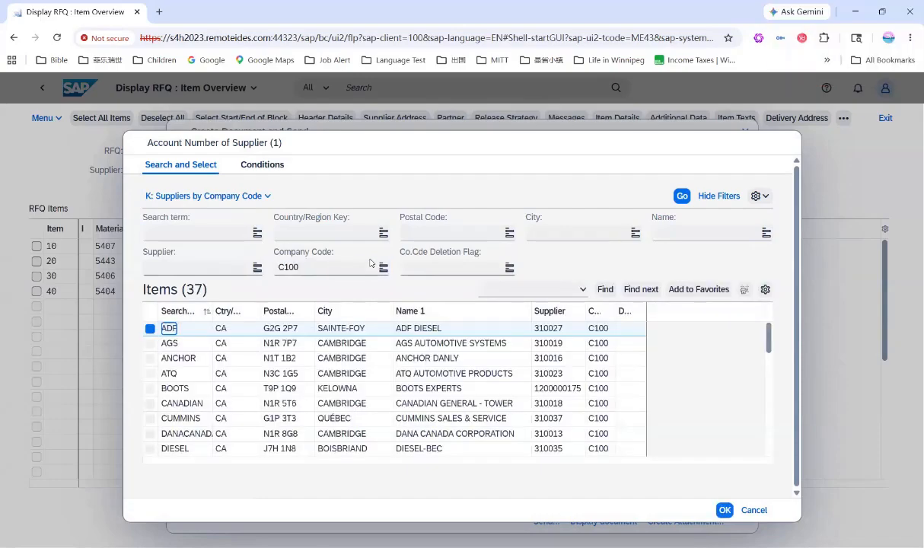
Choose Steel Technologies LLC from the list of company code C100 suppliers as the supplier for the partner search
scroll(484, 392, "down", 4)
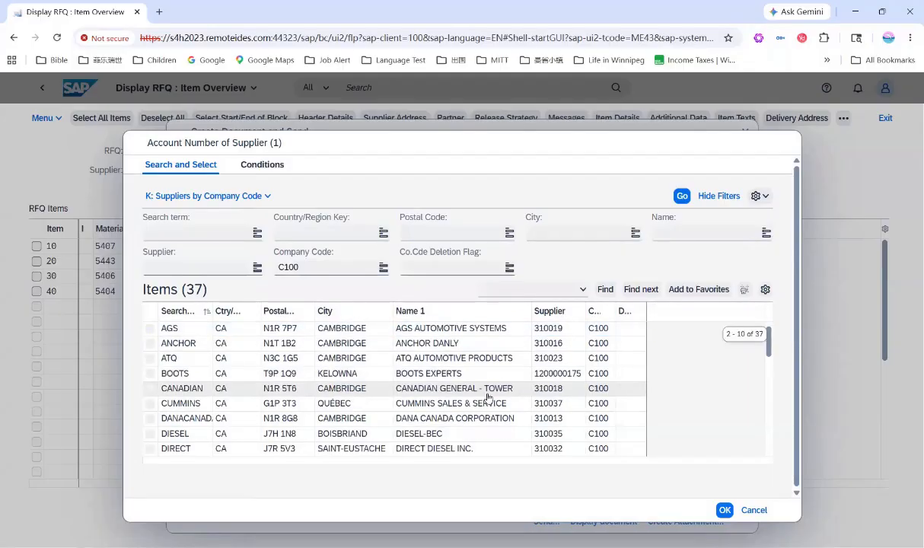
scroll(488, 398, "down", 5)
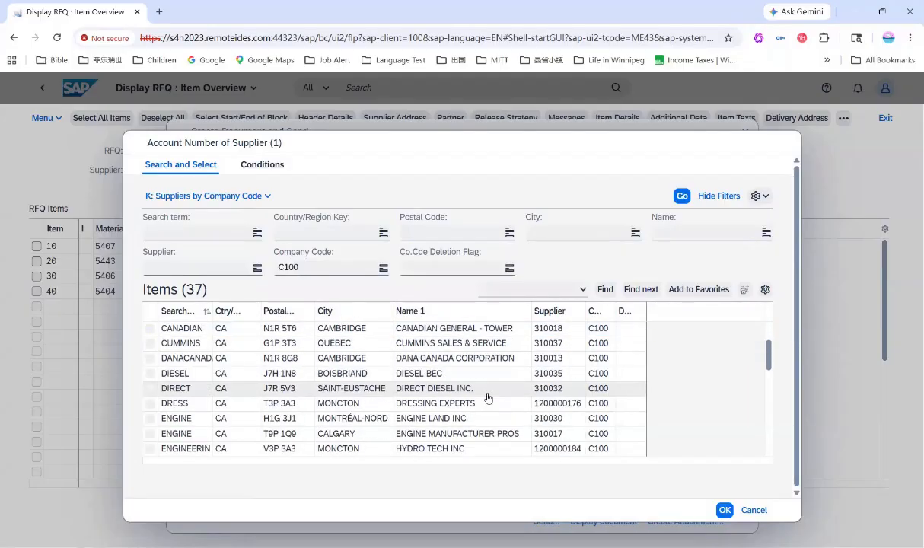
scroll(488, 398, "down", 19)
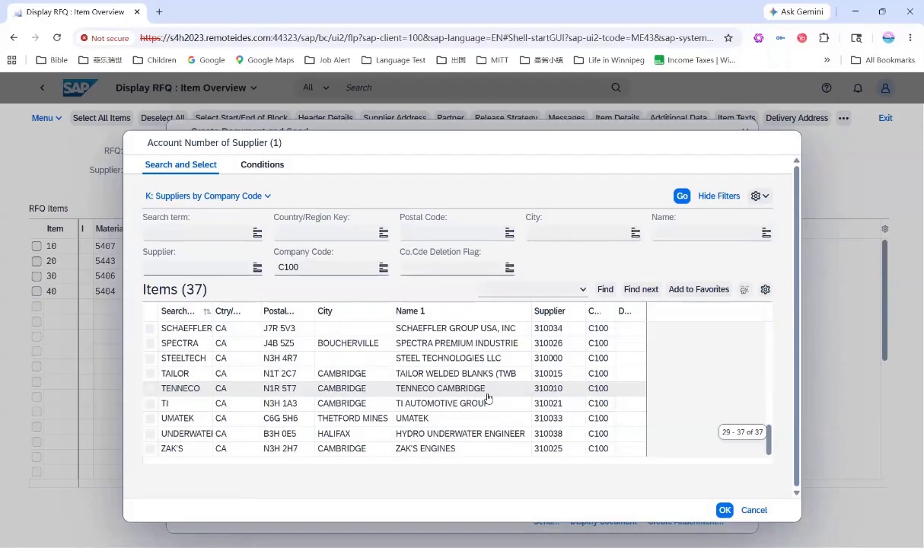
left_click(550, 358)
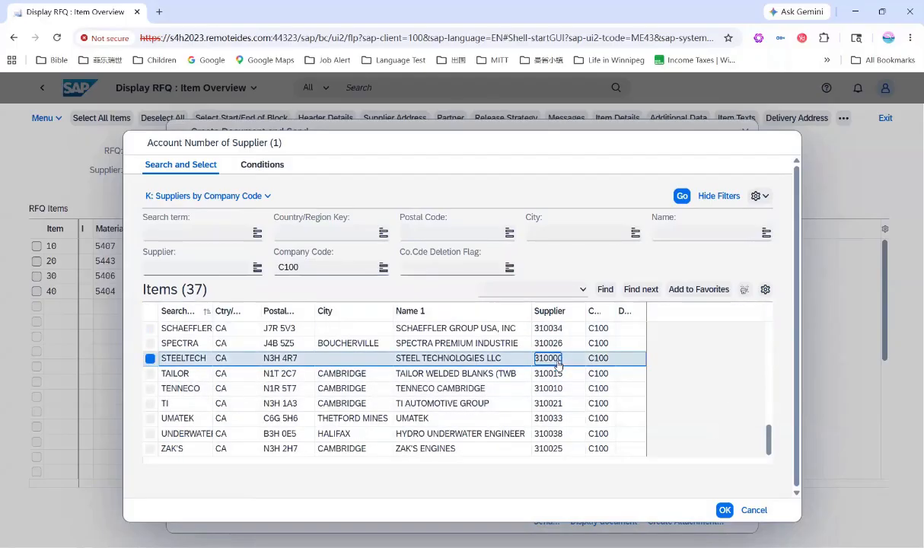
double_click(184, 359)
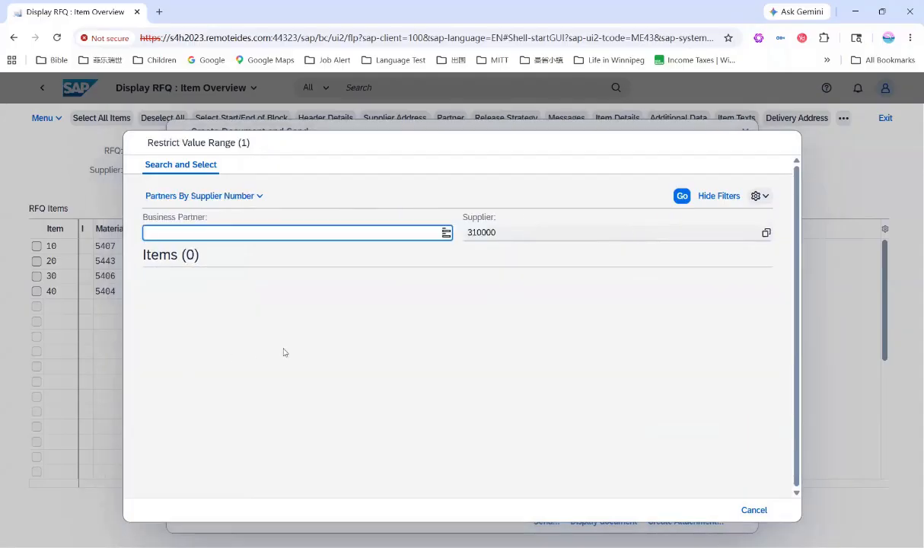
Run the partner search for Steel Technologies LLC and select the matching business partner
left_click(584, 235)
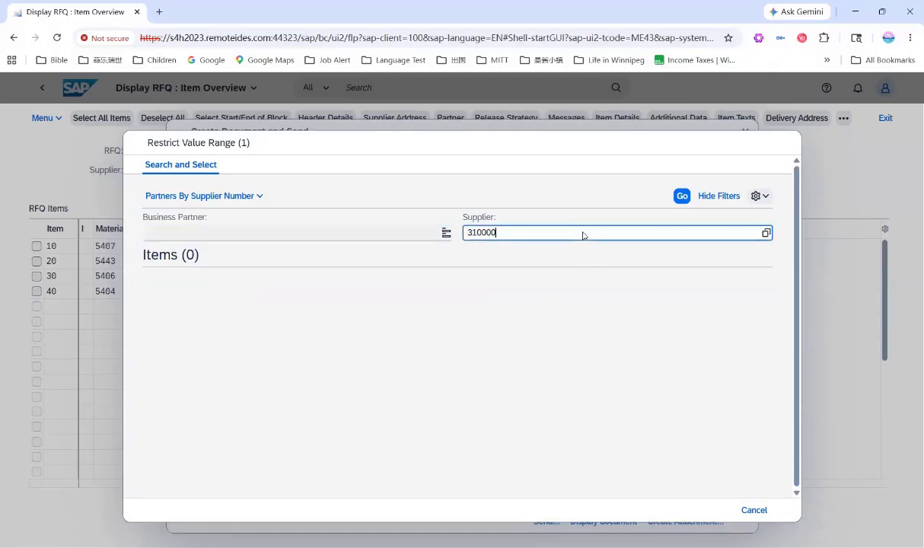
key("Return")
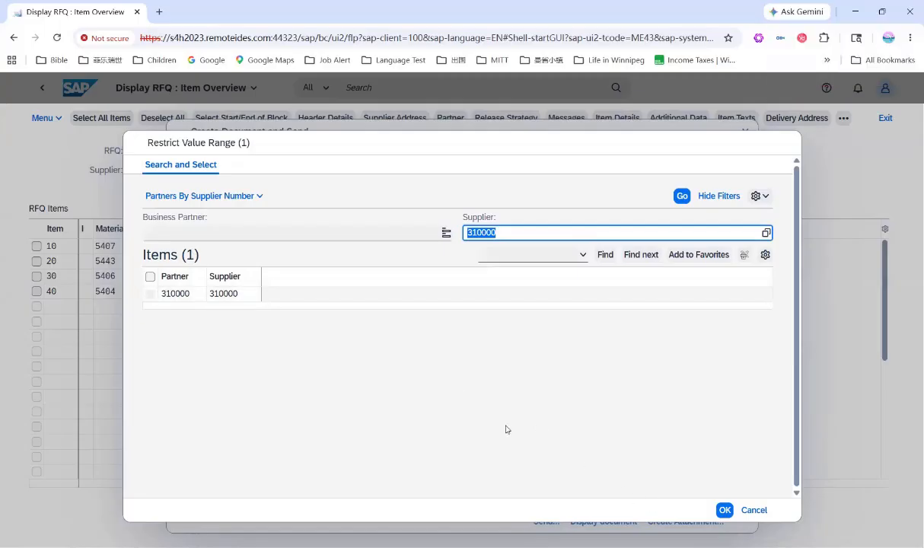
left_click(159, 298)
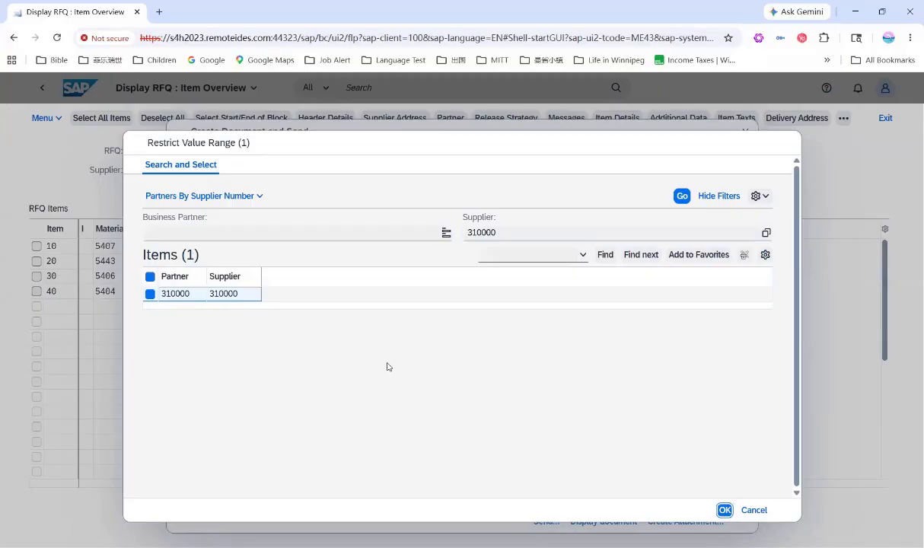
Reopen the supplier lookup from the partner search and find suppliers by company code C100
left_click(758, 235)
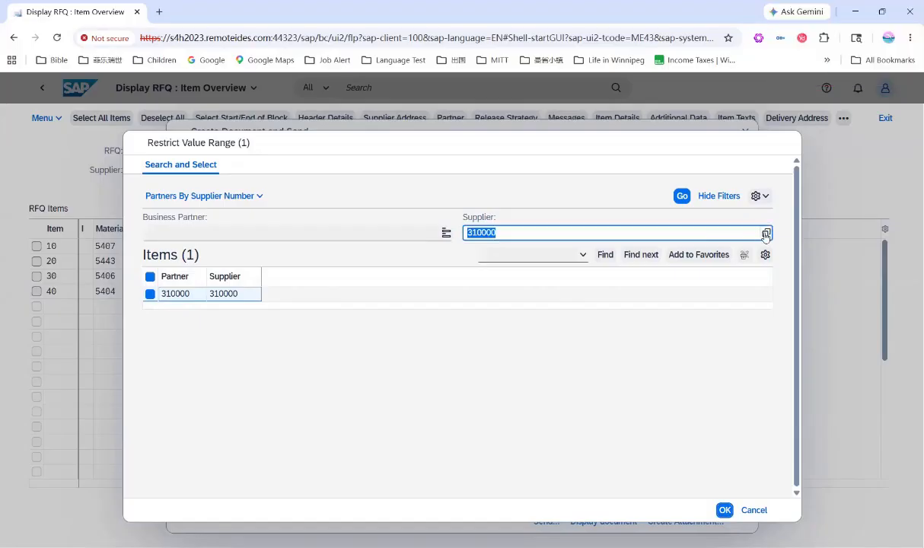
left_click(765, 235)
left_click(766, 235)
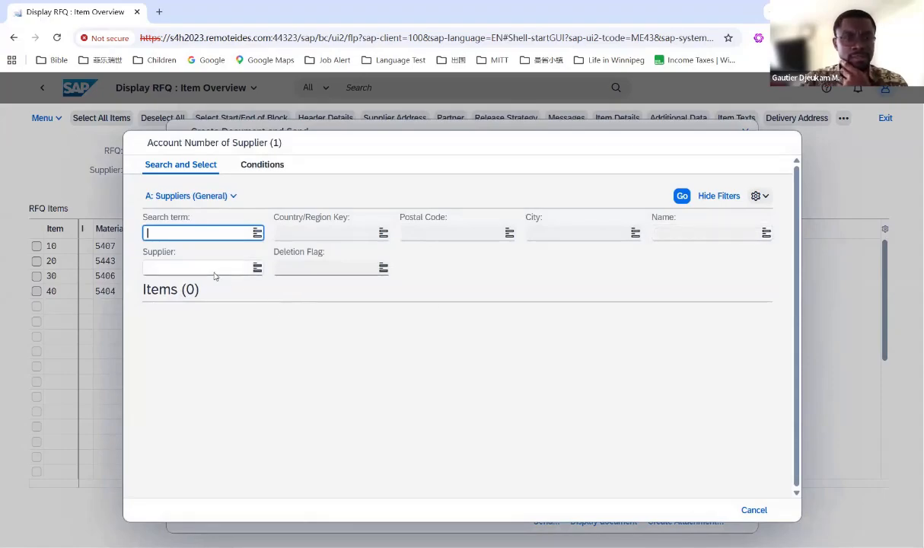
left_click(215, 267)
left_click(219, 196)
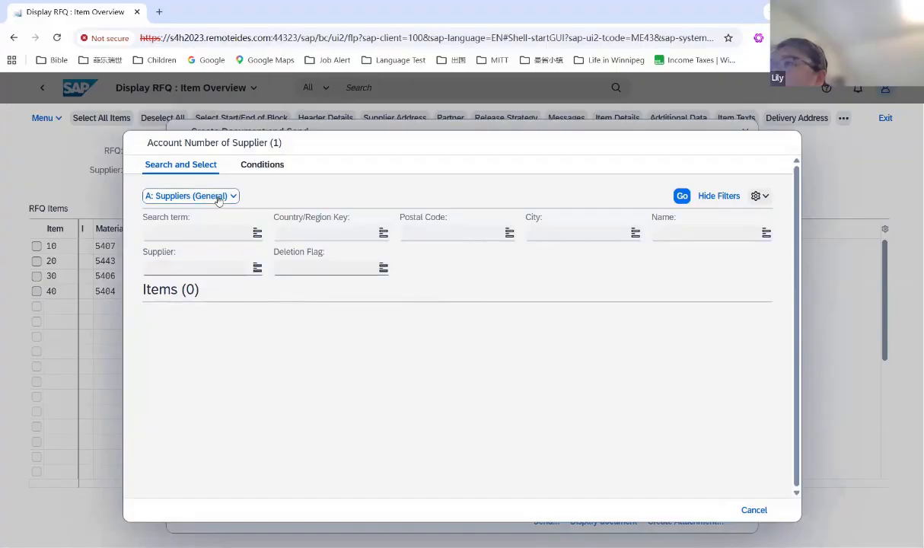
key("Up")
key("Up")
key("Up")
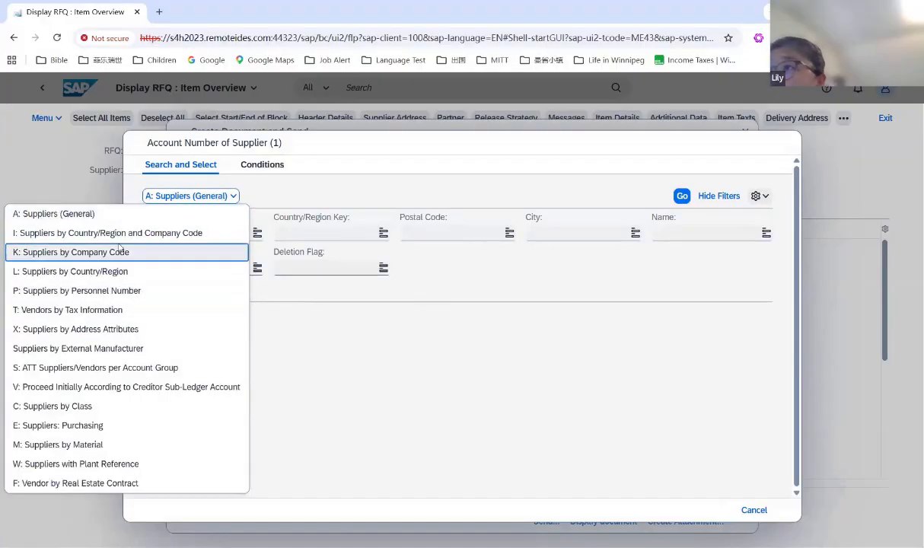
key("Return")
left_click(308, 265)
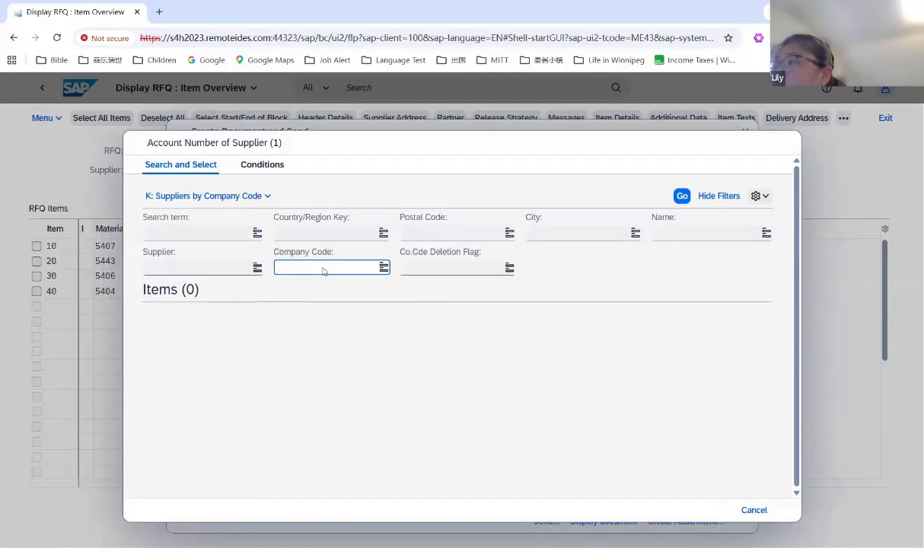
type("C100")
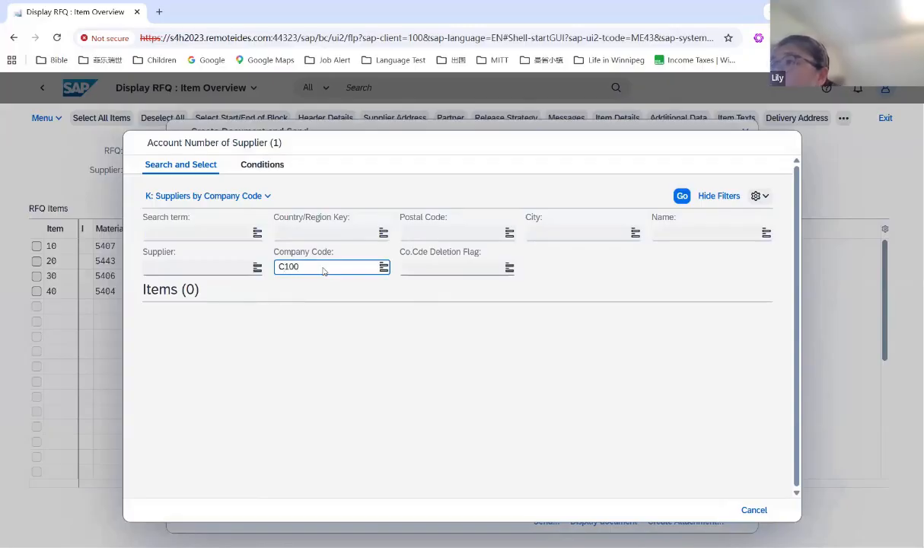
key("Return")
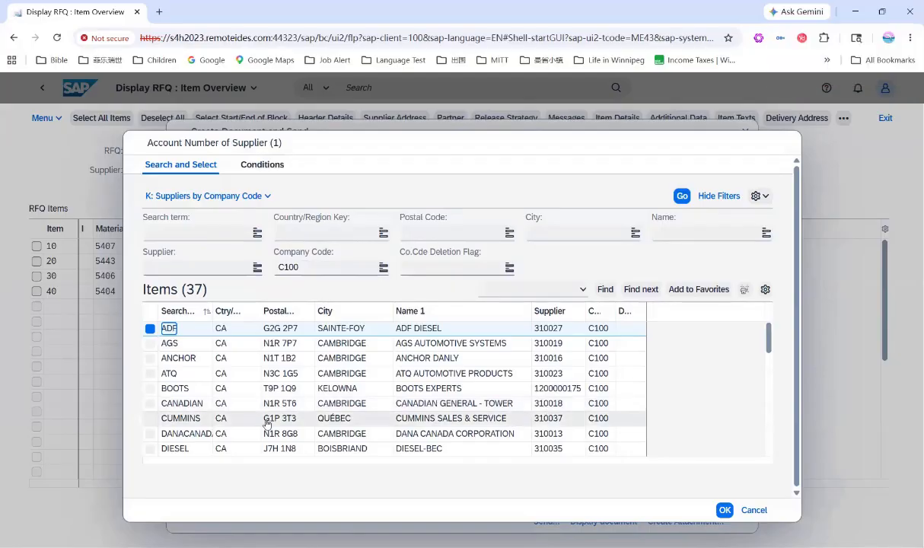
Choose Cummins Sales & Service from the supplier list and add its business partner as the first recipient of the document
scroll(266, 424, "down", 1)
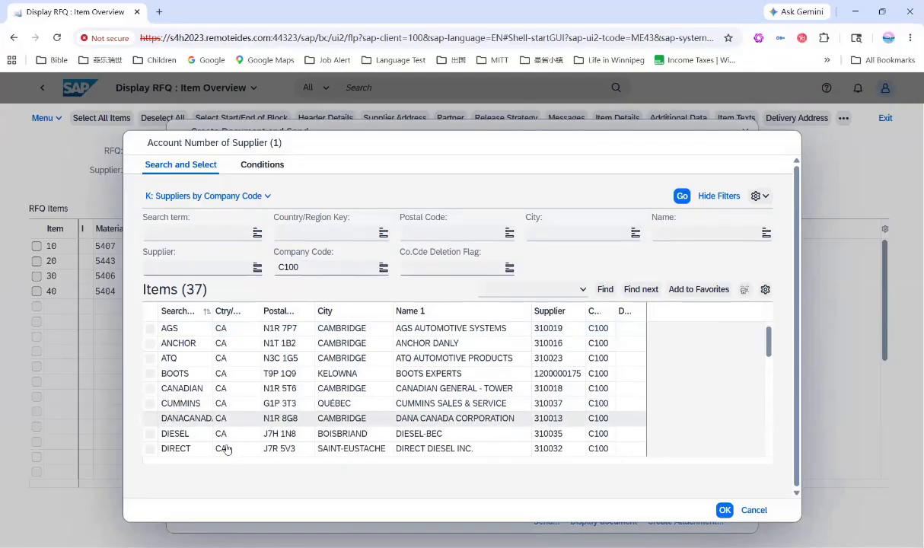
scroll(228, 434, "down", 1)
scroll(319, 404, "down", 2)
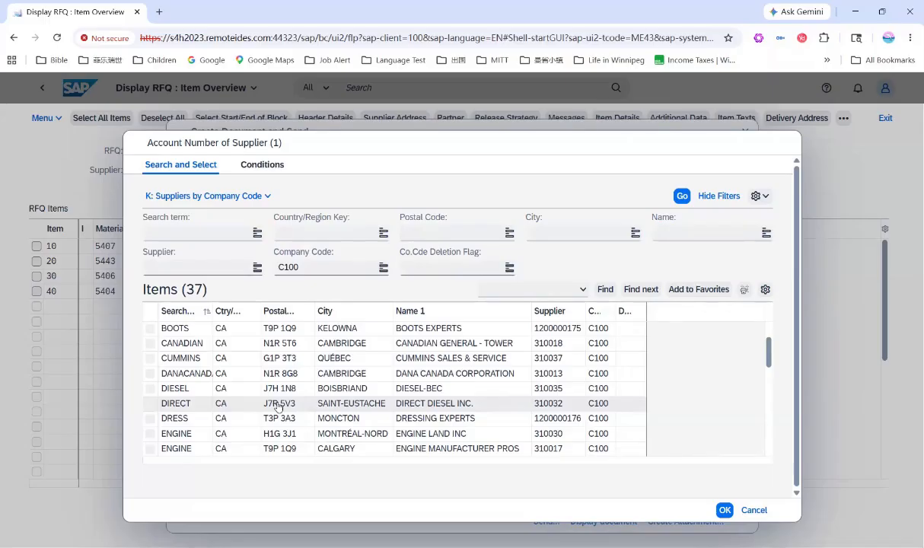
scroll(478, 402, "up", 1)
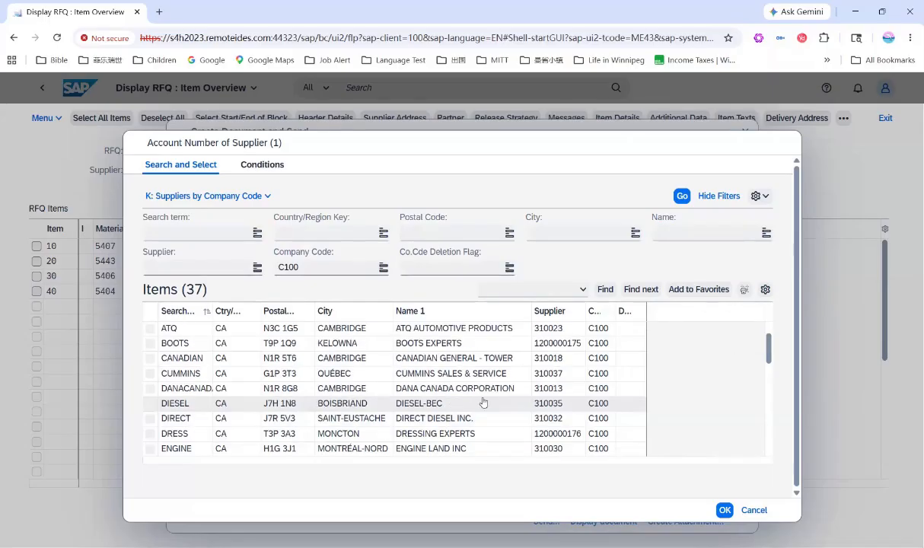
scroll(483, 403, "up", 3)
scroll(483, 402, "down", 6)
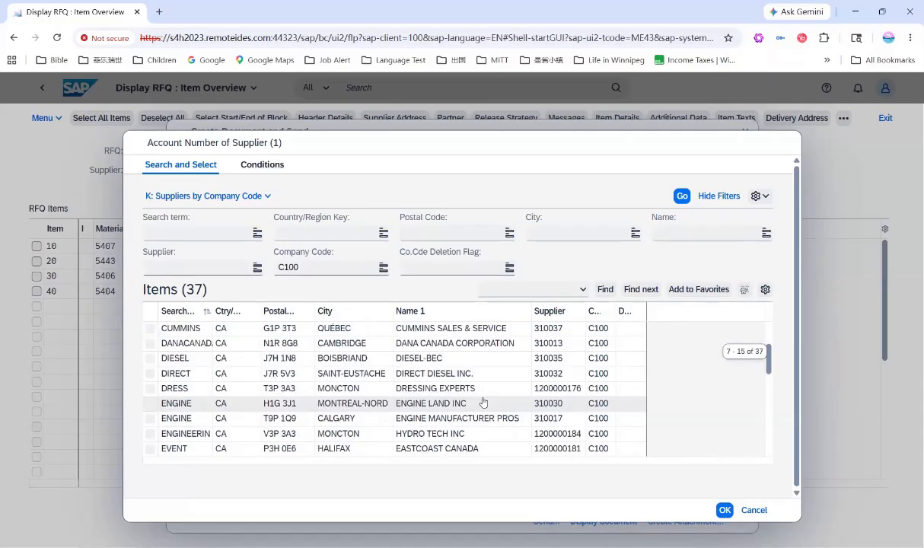
scroll(483, 402, "down", 5)
scroll(483, 402, "down", 6)
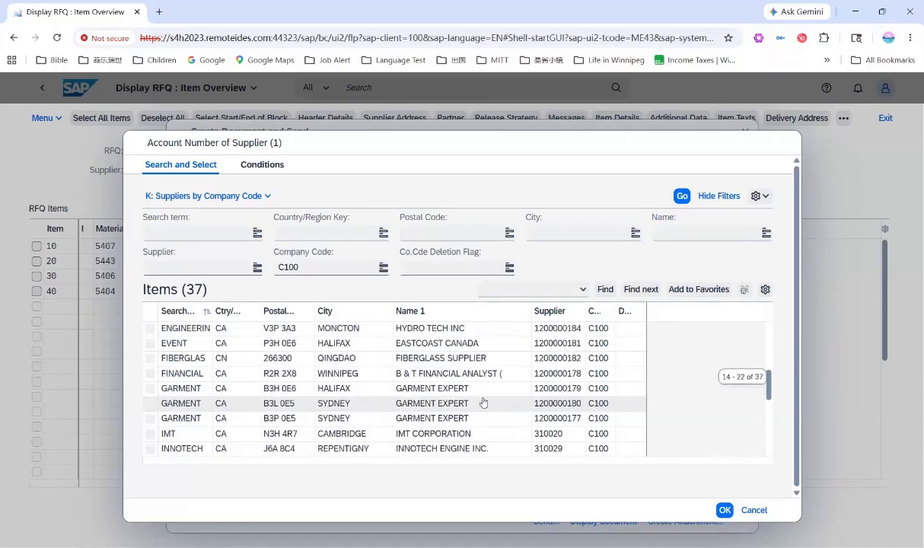
scroll(483, 402, "up", 10)
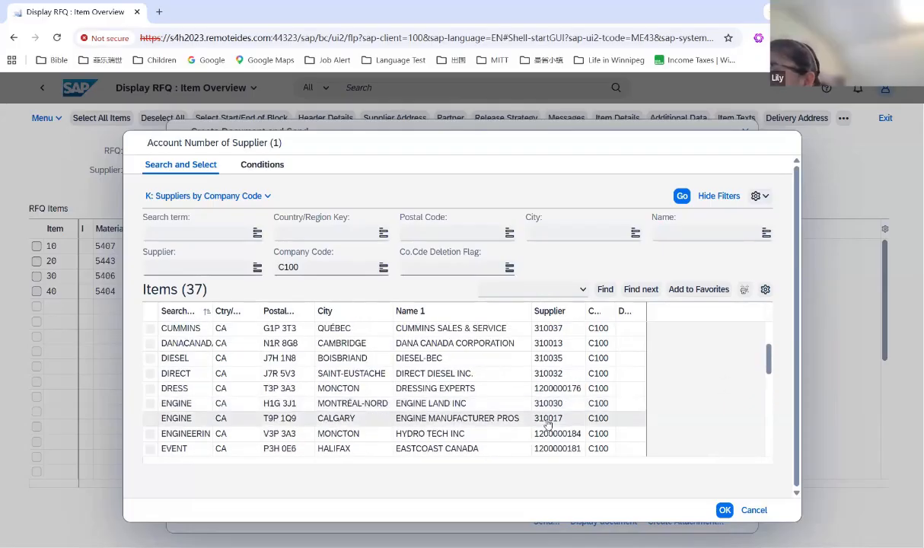
left_click(573, 332)
double_click(181, 331)
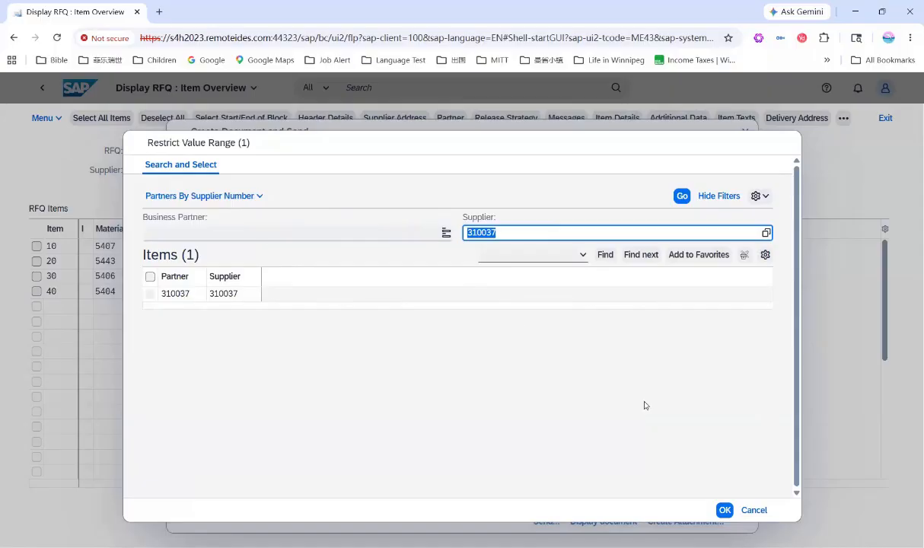
left_click(150, 277)
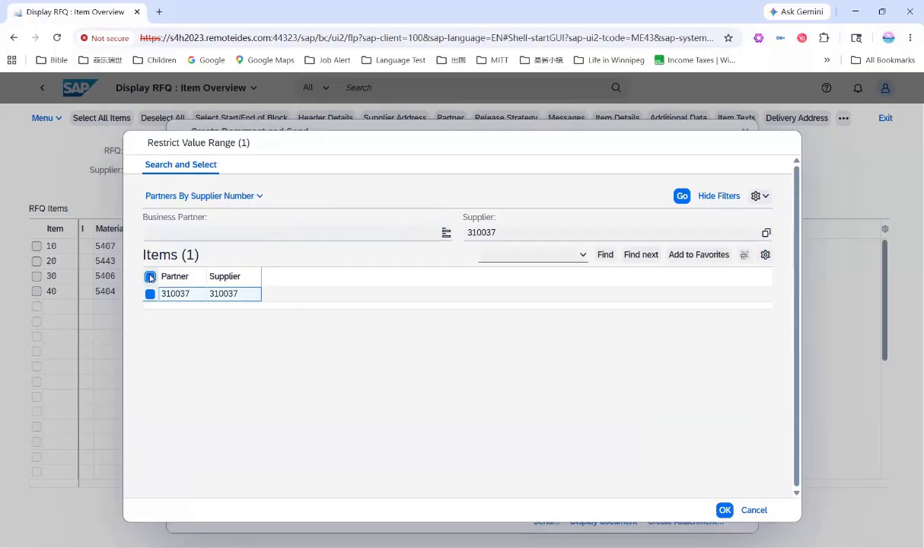
left_click(724, 511)
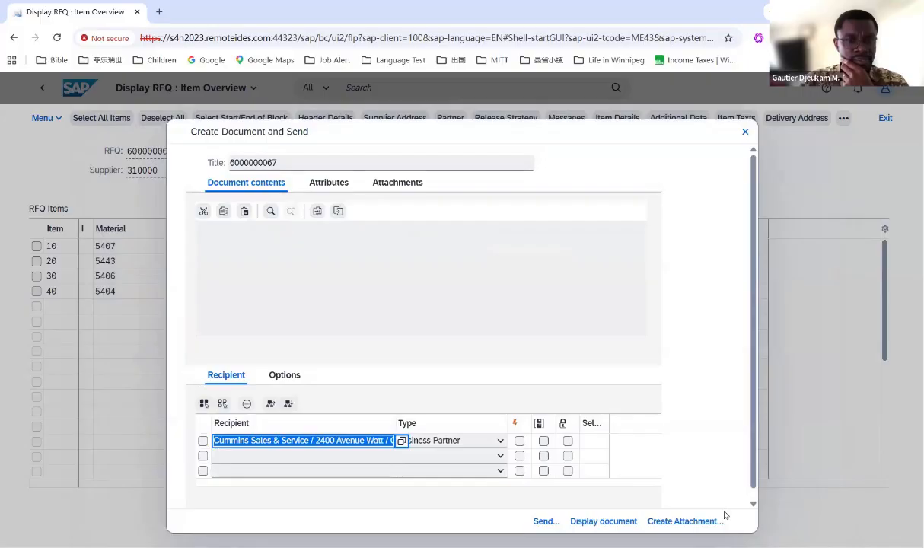
Open a detailed Business Partner search for the second recipient row, using Partners By Supplier Number
left_click(259, 460)
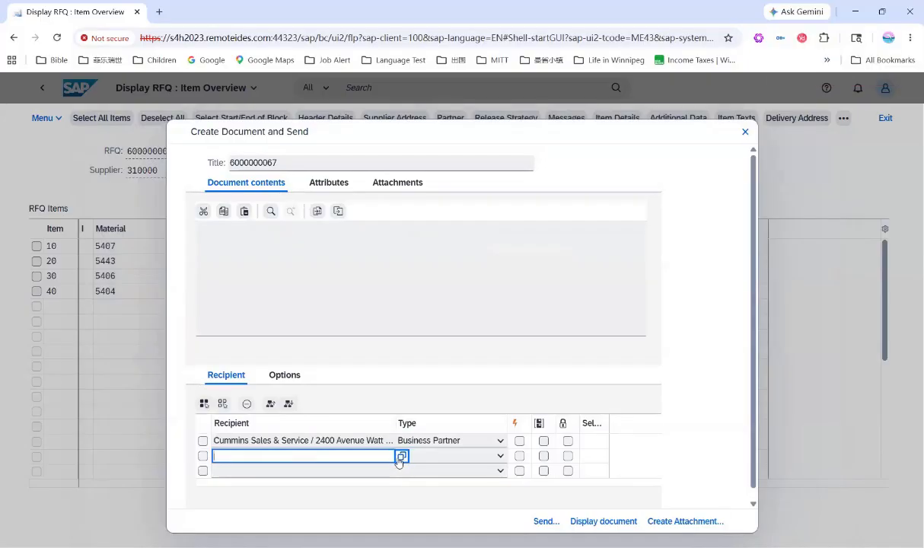
left_click(399, 459)
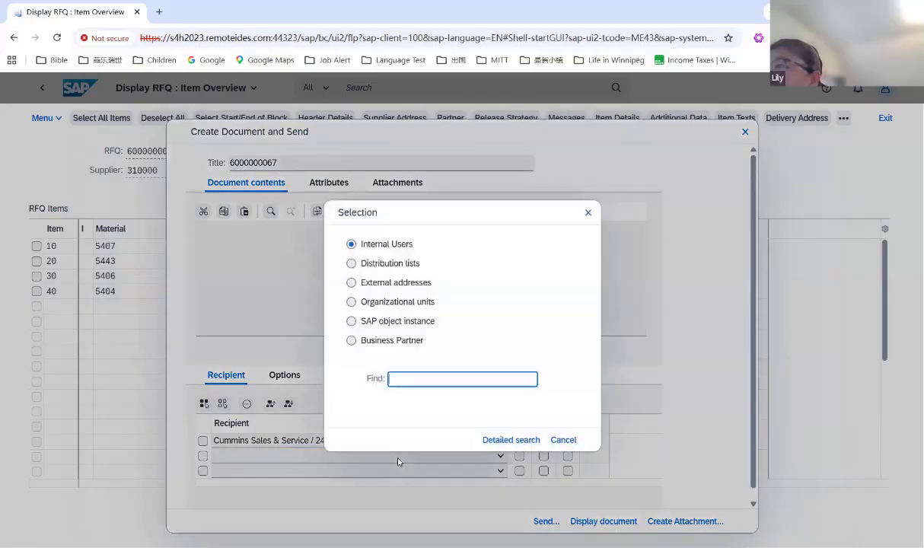
left_click(383, 346)
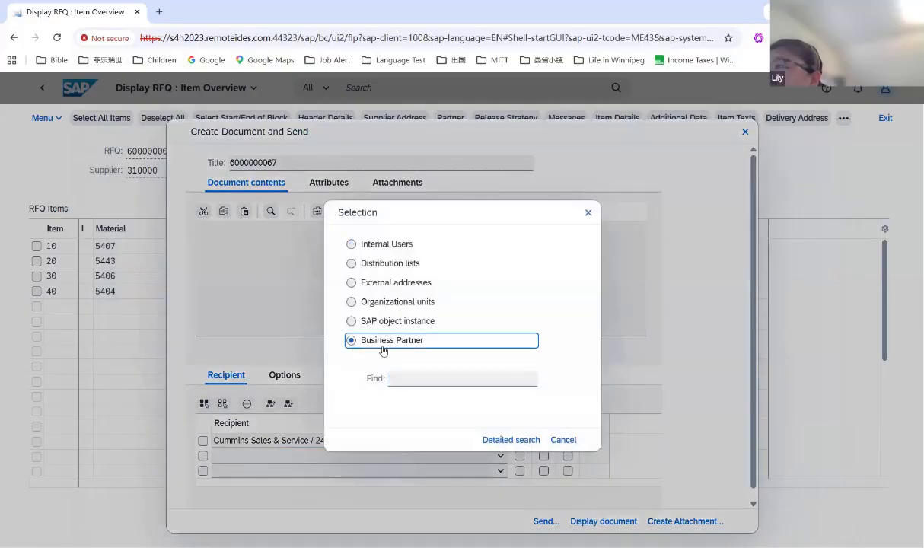
left_click(509, 440)
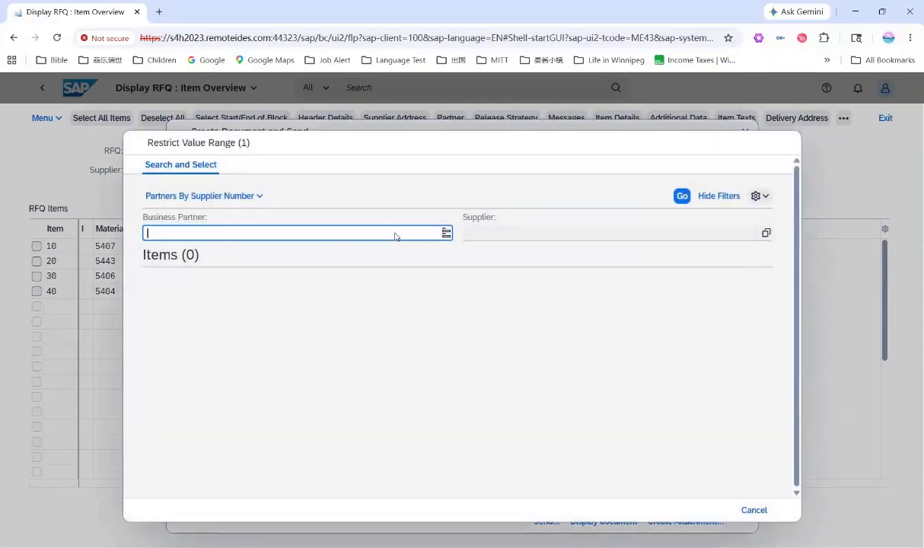
left_click(247, 199)
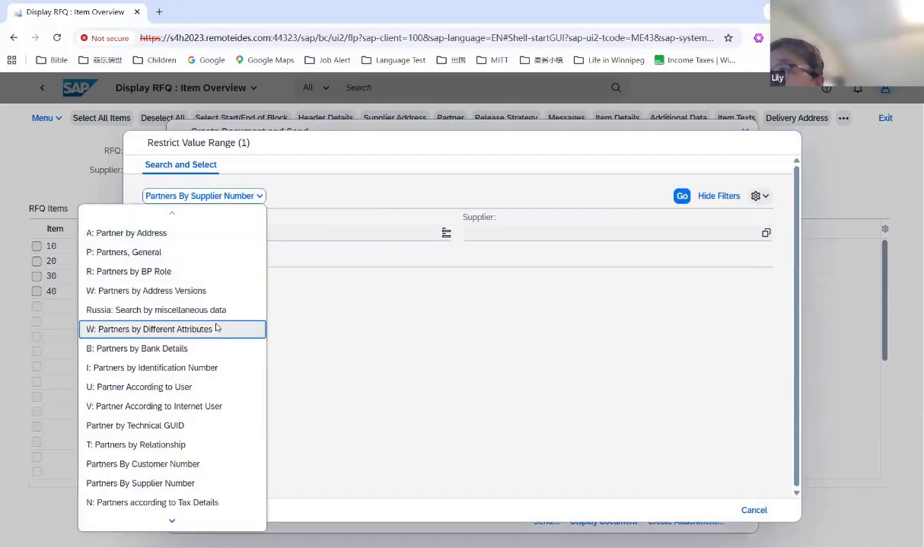
left_click(195, 483)
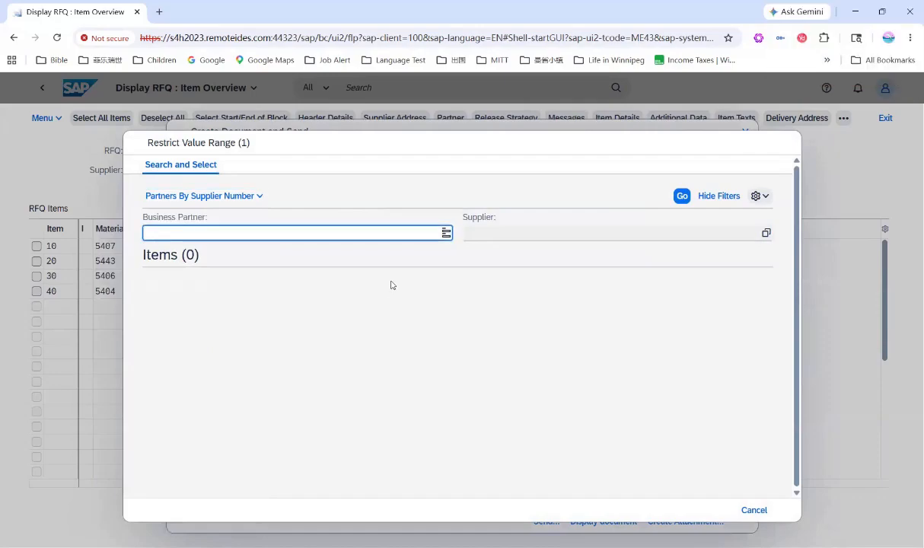
Open the supplier lookup for the second recipient's partner search and find suppliers by company code C100
left_click(533, 236)
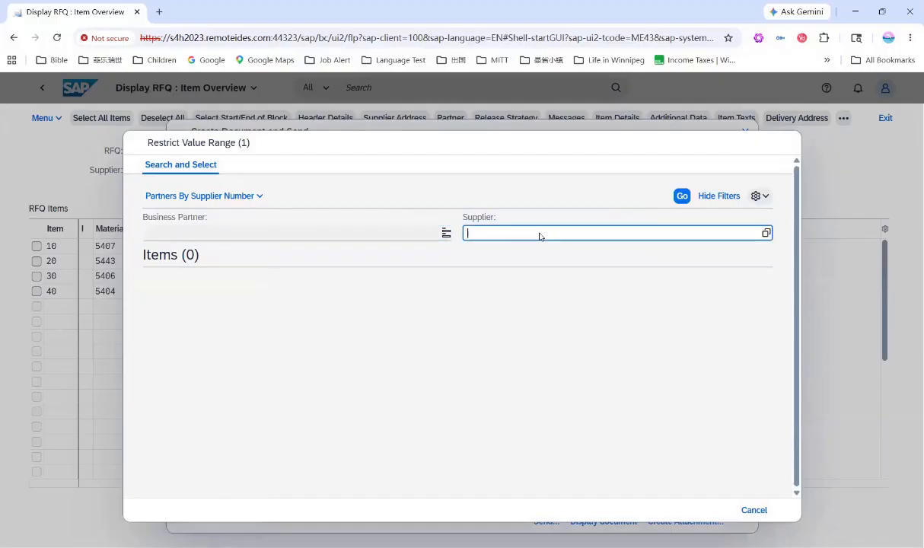
left_click(765, 234)
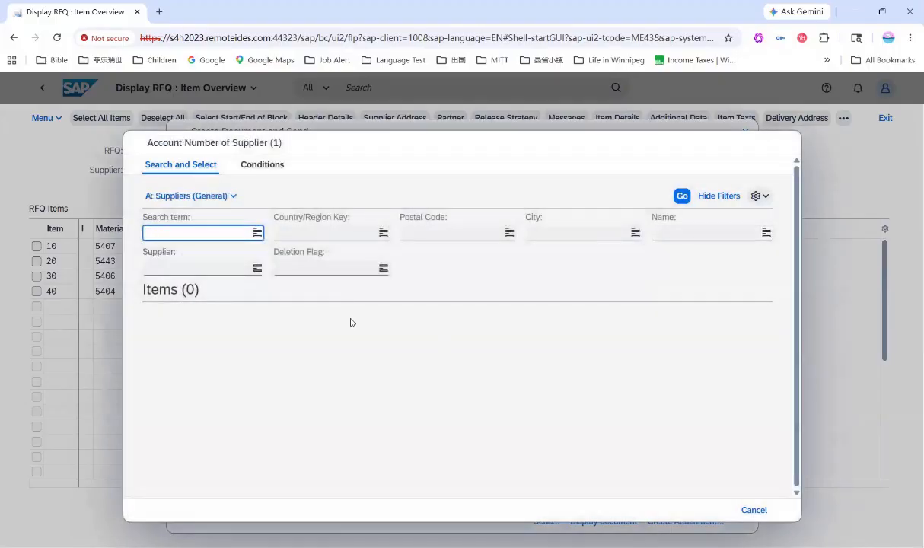
left_click(215, 197)
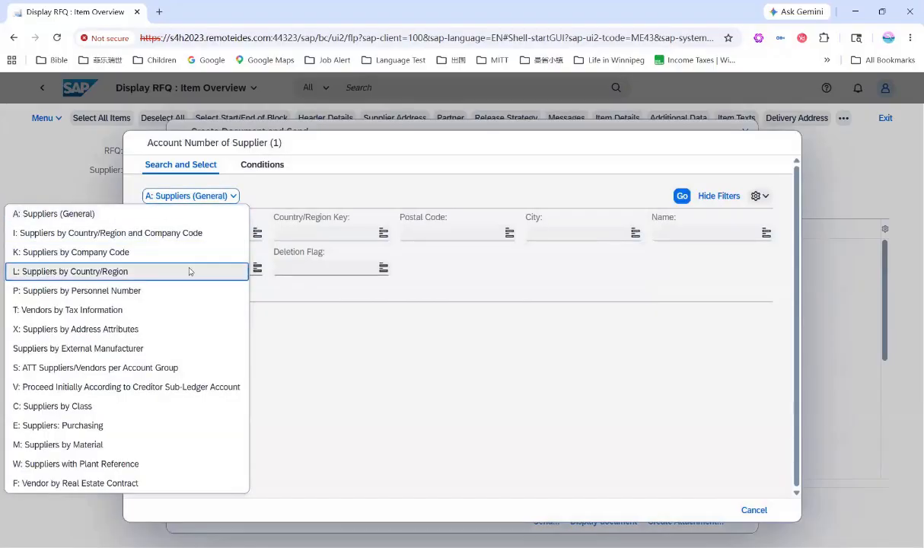
left_click(162, 257)
left_click(326, 268)
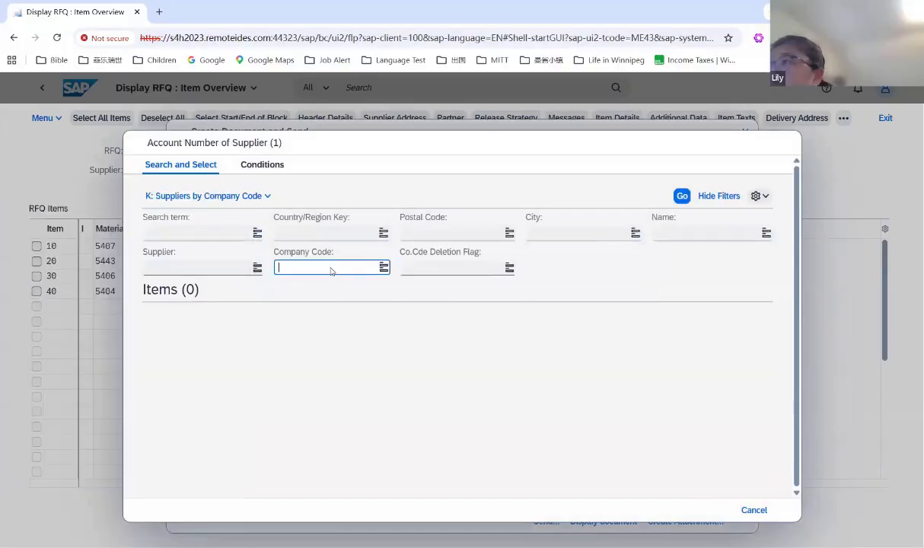
type("C100")
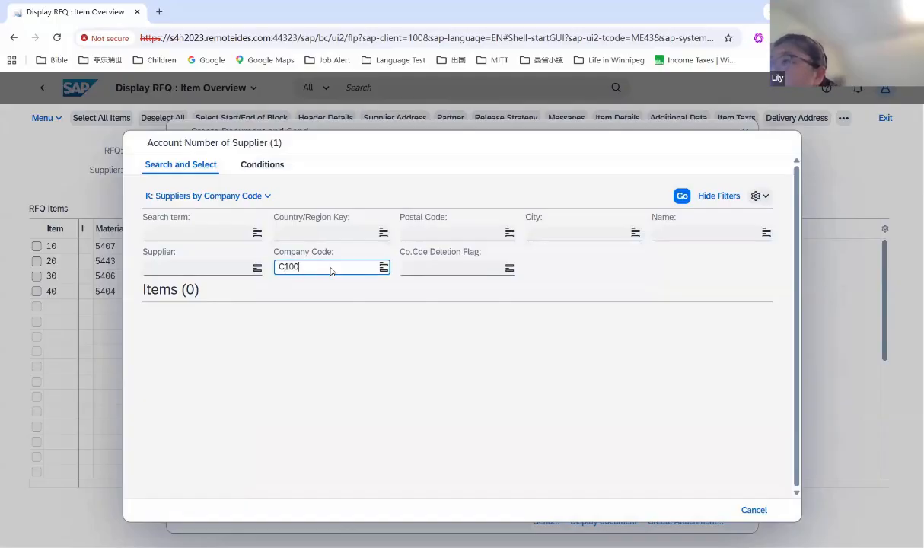
key("Return")
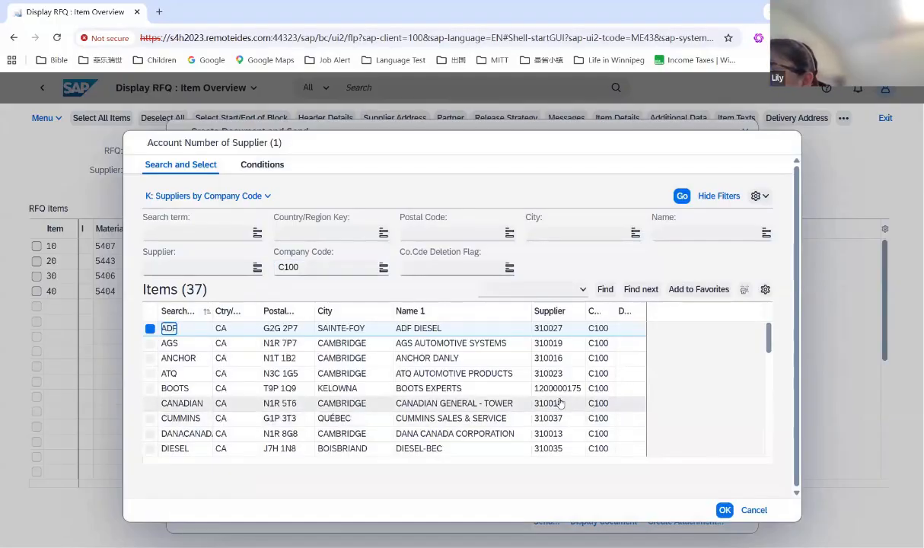
Choose Steel Technologies LLC from the C100 supplier list as the supplier for the partner search
scroll(556, 402, "down", 1)
scroll(557, 401, "down", 5)
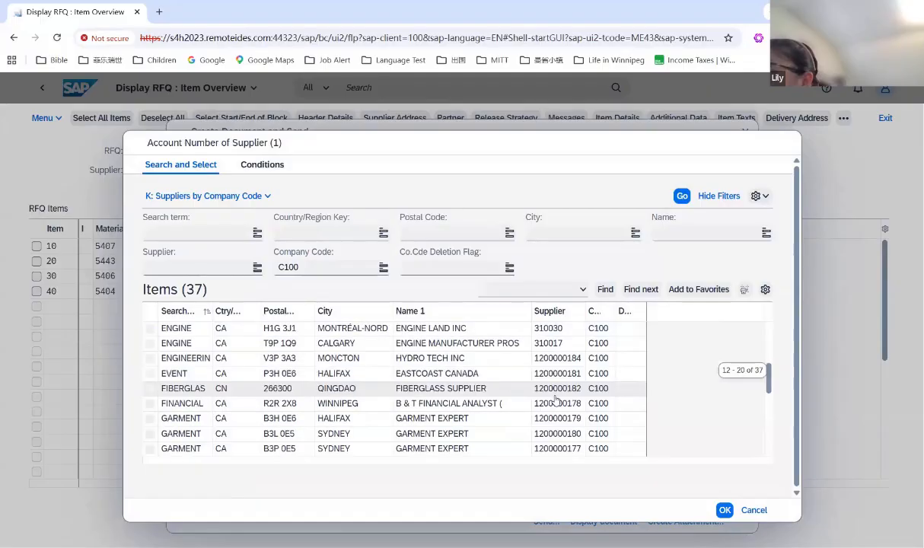
scroll(557, 401, "down", 4)
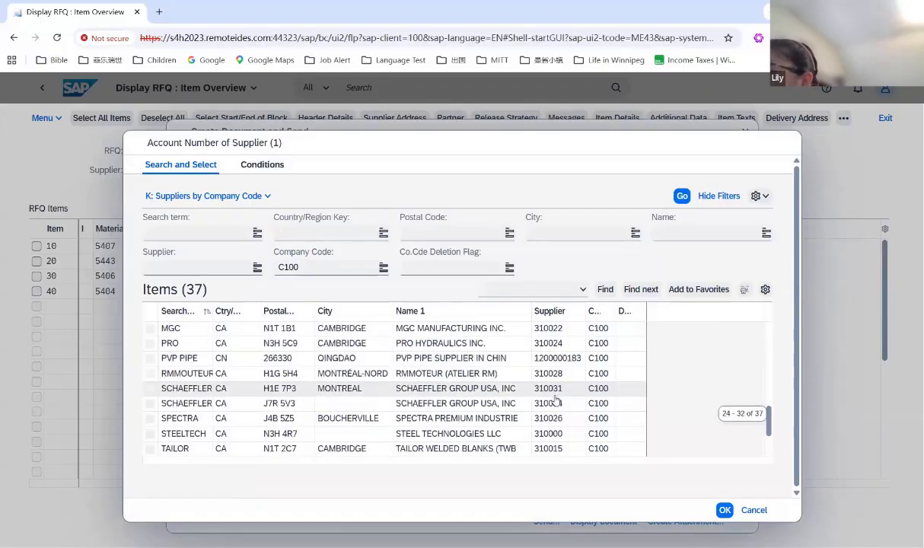
left_click(548, 434)
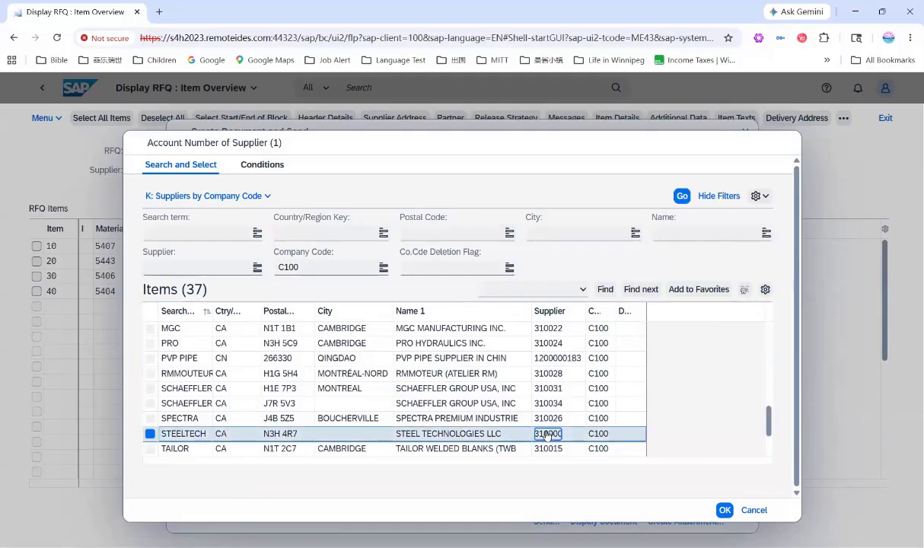
left_click(724, 511)
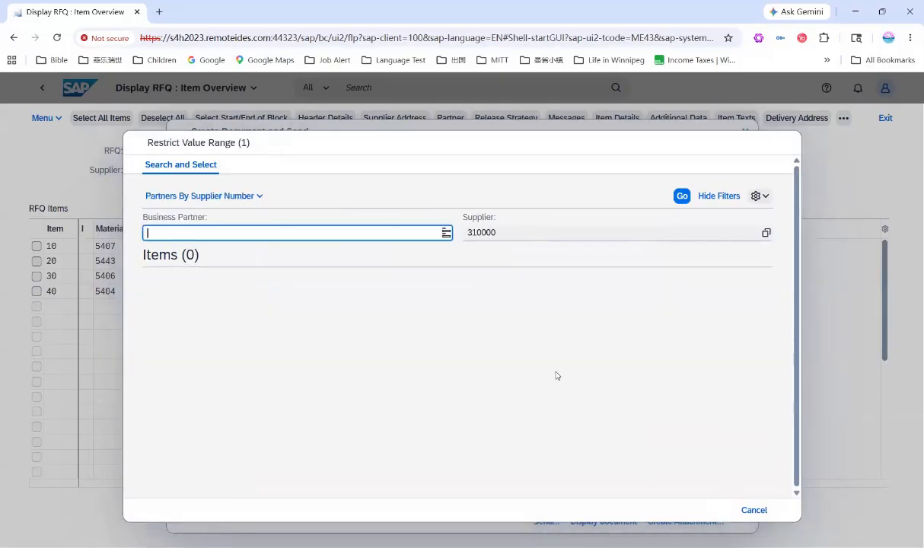
Run the partner search for Steel Technologies LLC and add the matching business partner as the second recipient
left_click(531, 233)
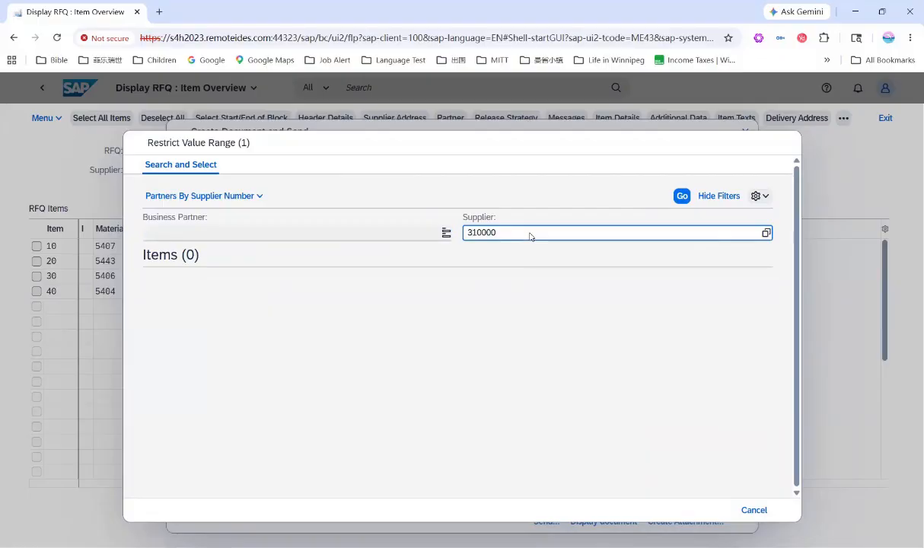
key("Return")
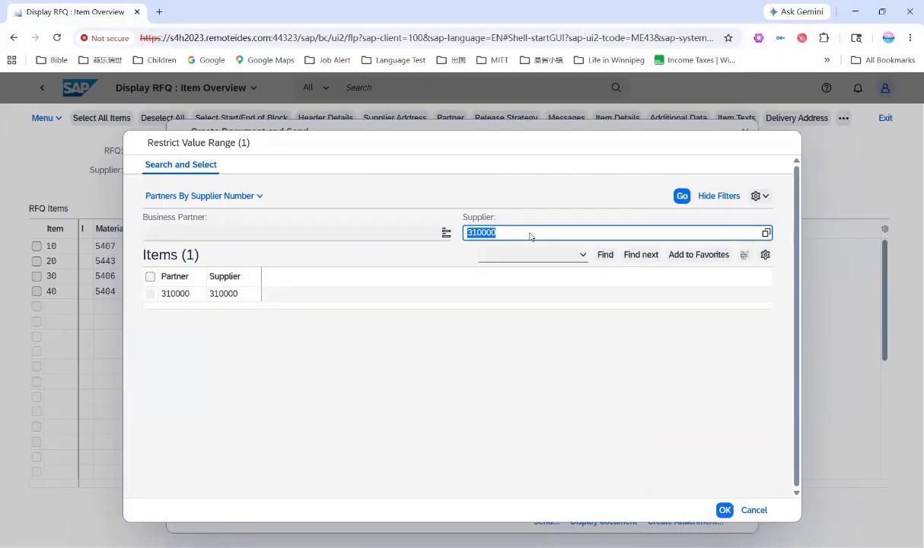
left_click(150, 276)
left_click(725, 511)
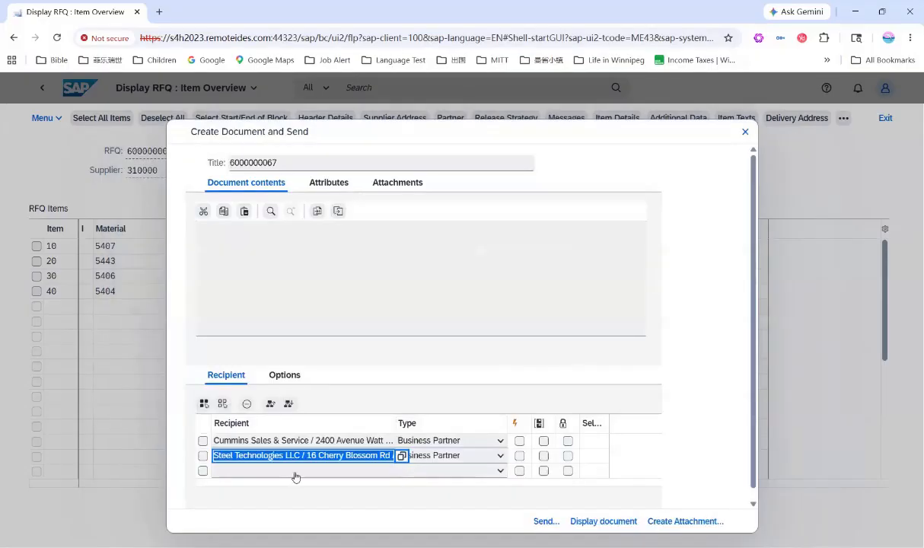
Open a detailed Business Partner search for the third recipient row
left_click(293, 471)
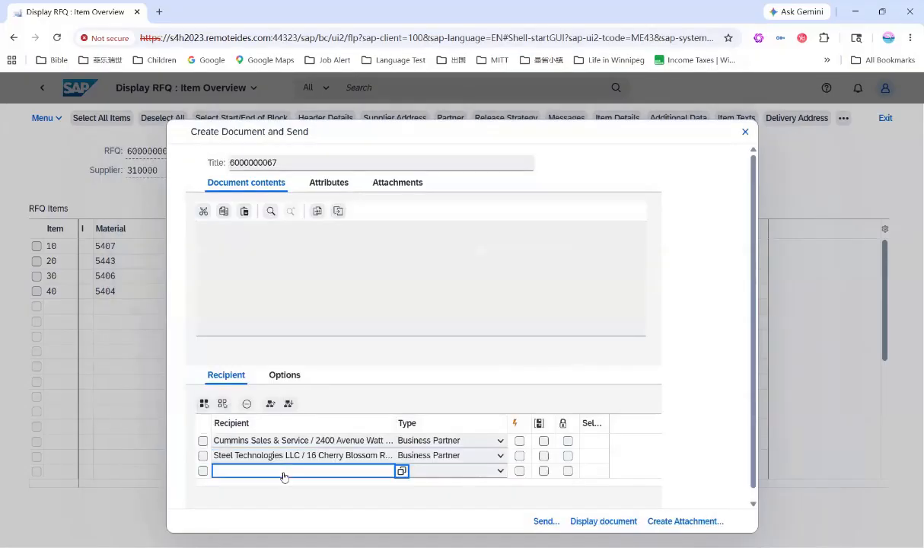
left_click(402, 471)
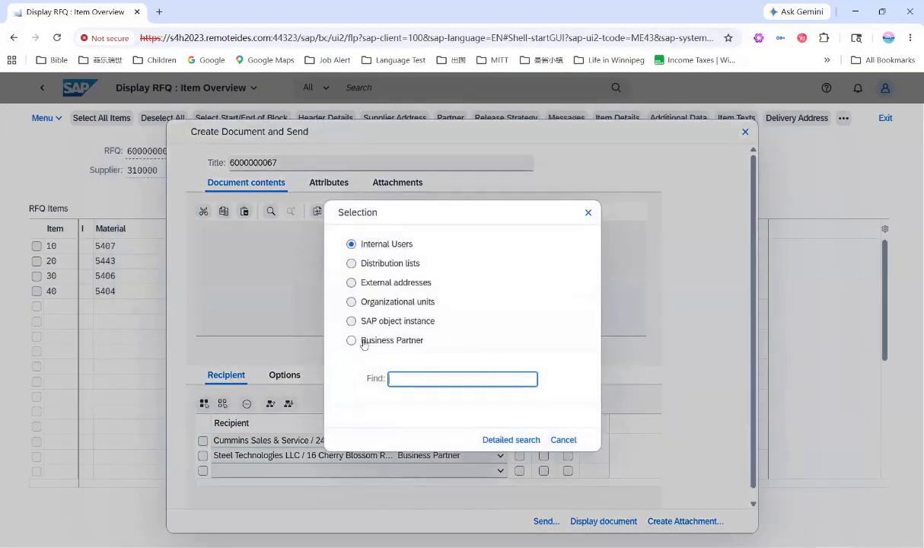
left_click(352, 341)
left_click(514, 441)
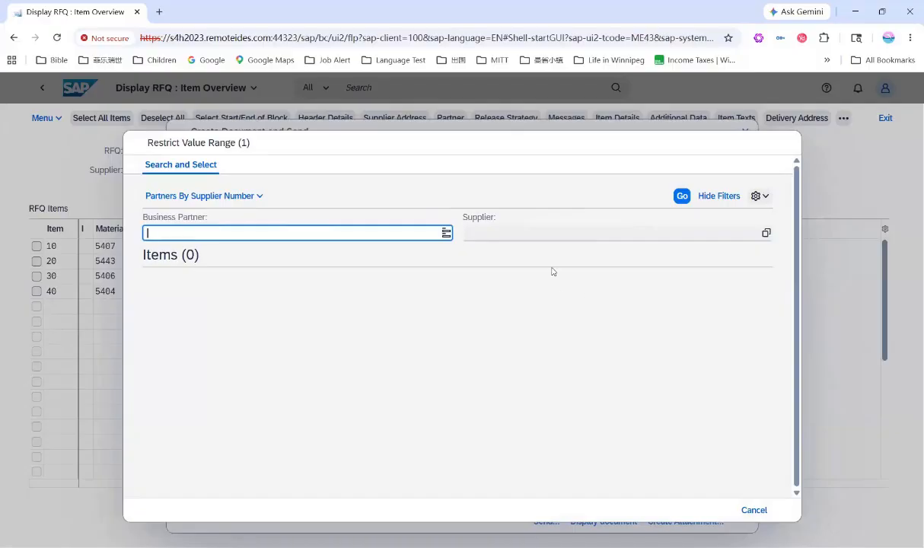
Open the supplier lookup for the third recipient's partner search and list suppliers by company code C100
left_click(601, 233)
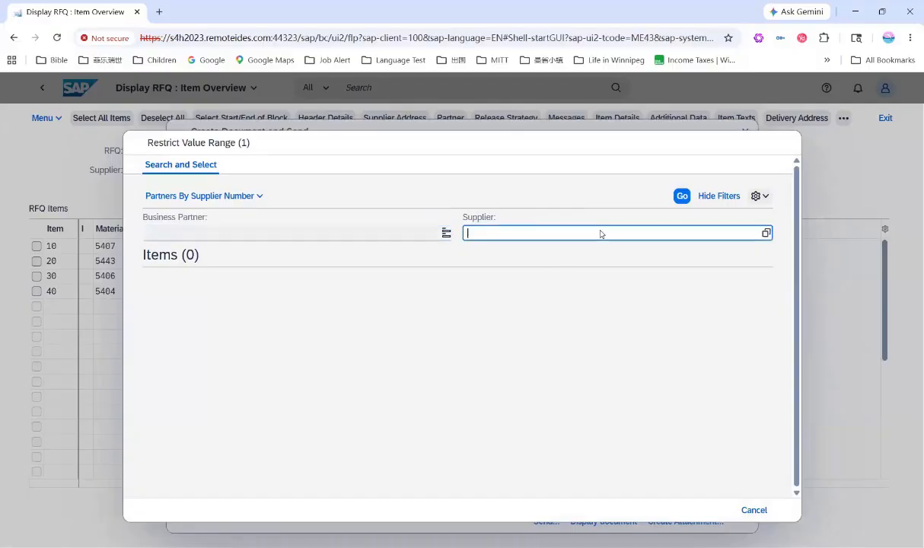
left_click(765, 233)
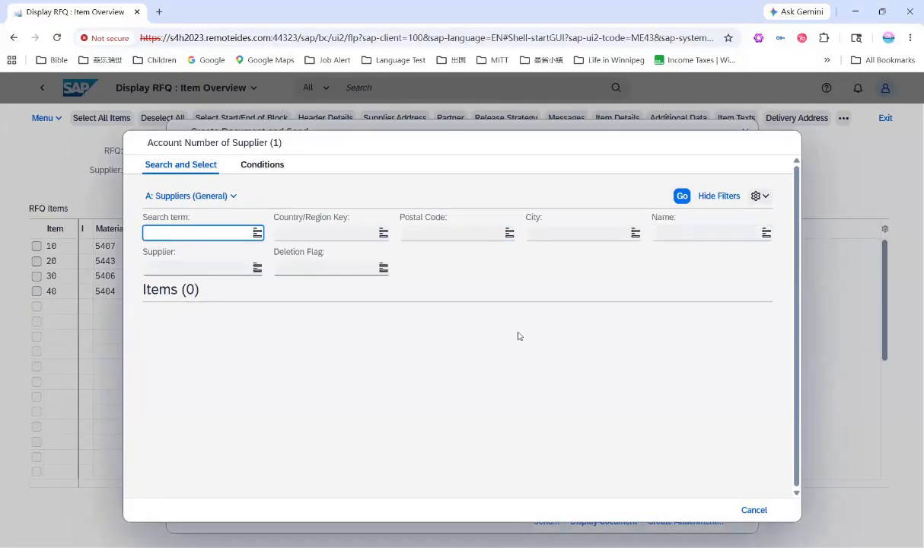
left_click(214, 196)
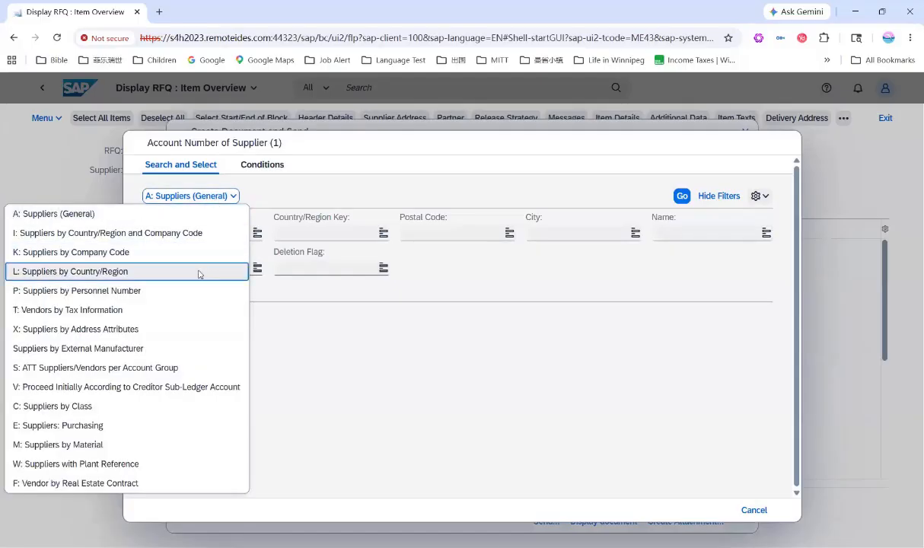
left_click(169, 252)
left_click(335, 271)
type("C100")
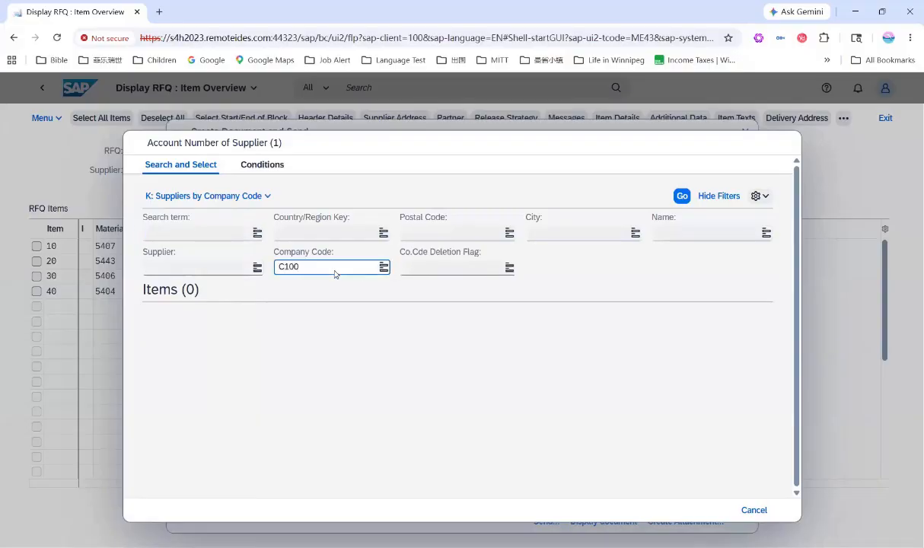
key("Return")
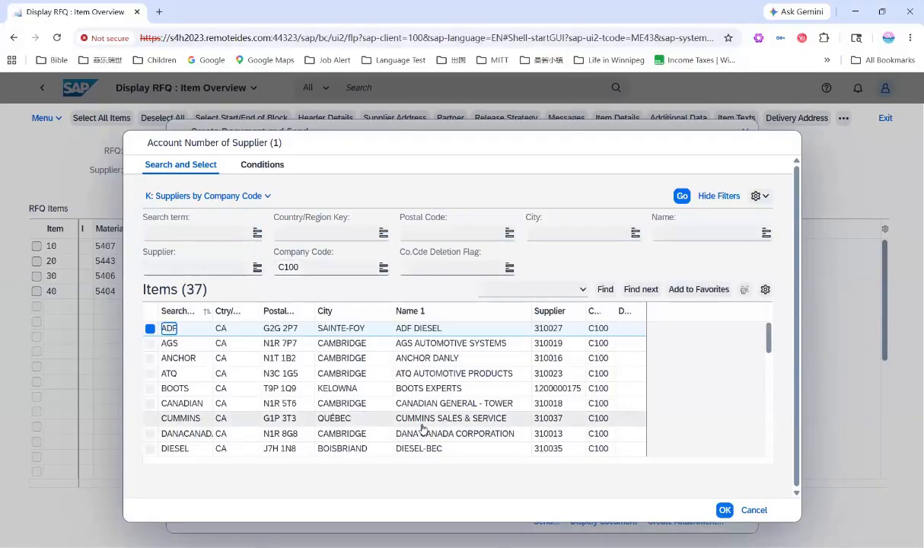
Look through the C100 suppliers and choose ISE Metal, Inc. as the supplier for the partner search
scroll(450, 419, "down", 1)
scroll(450, 419, "down", 3)
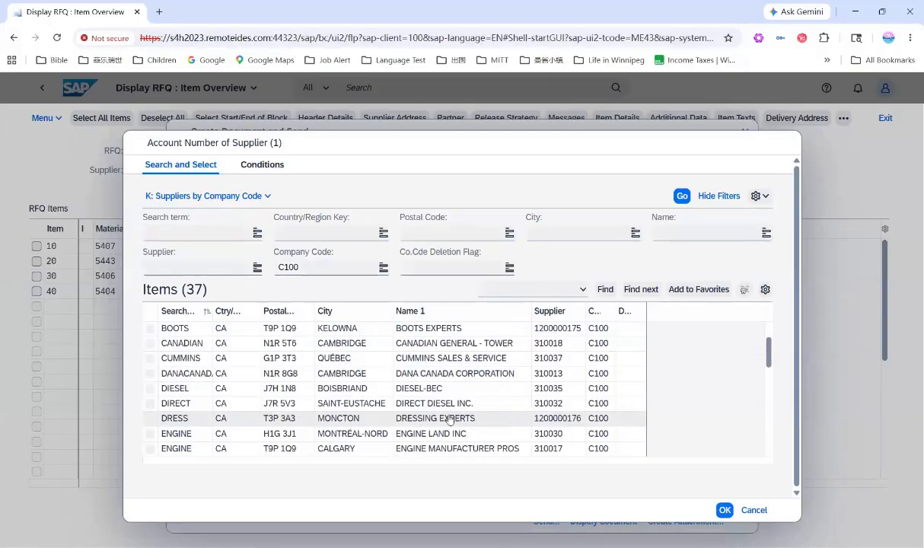
scroll(525, 415, "down", 1)
left_click(533, 342)
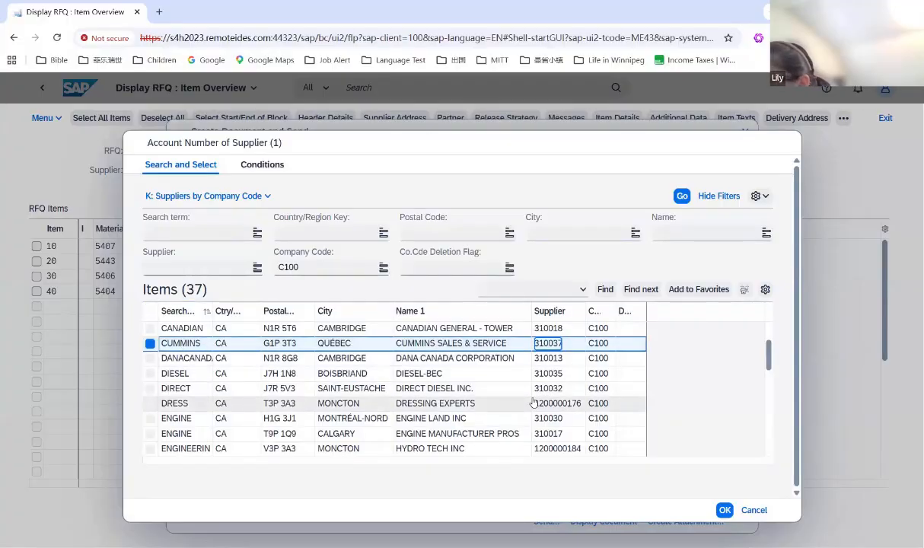
scroll(534, 403, "down", 1)
scroll(534, 403, "down", 1)
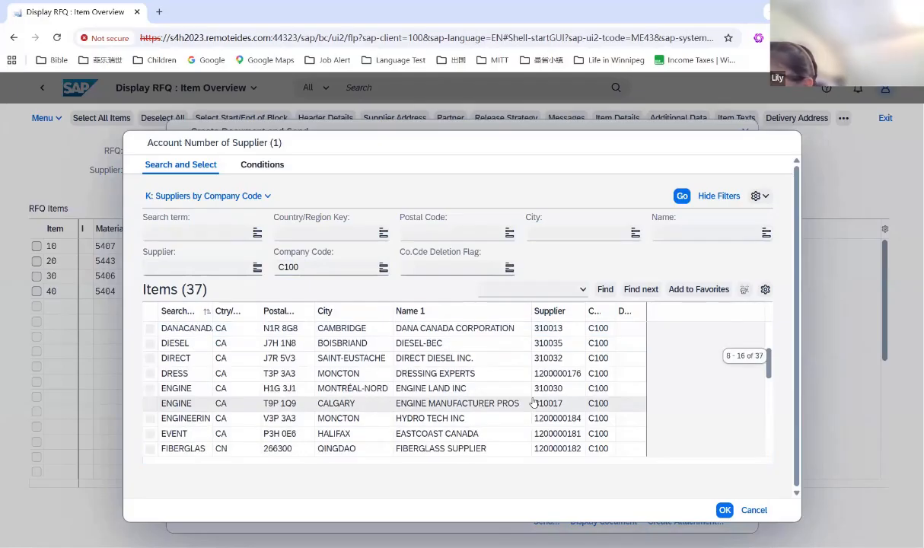
scroll(534, 403, "up", 1)
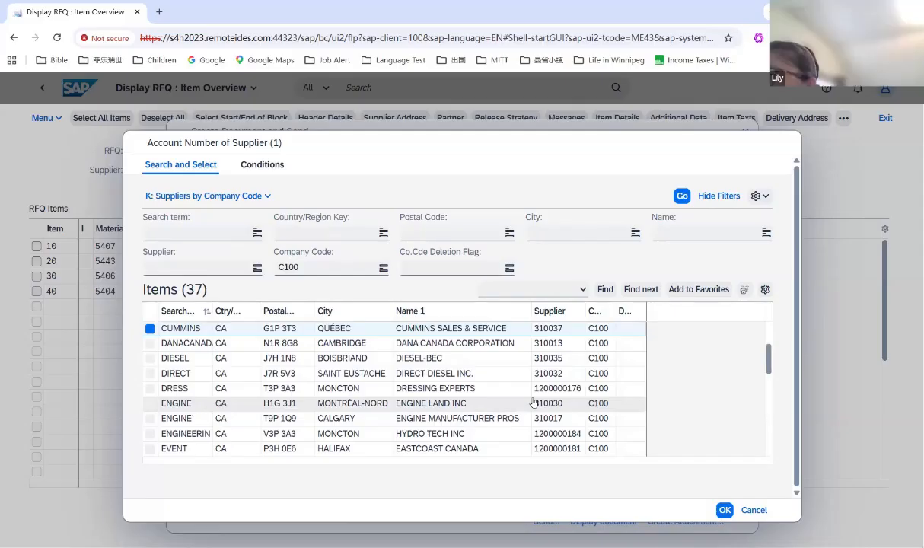
scroll(534, 403, "up", 3)
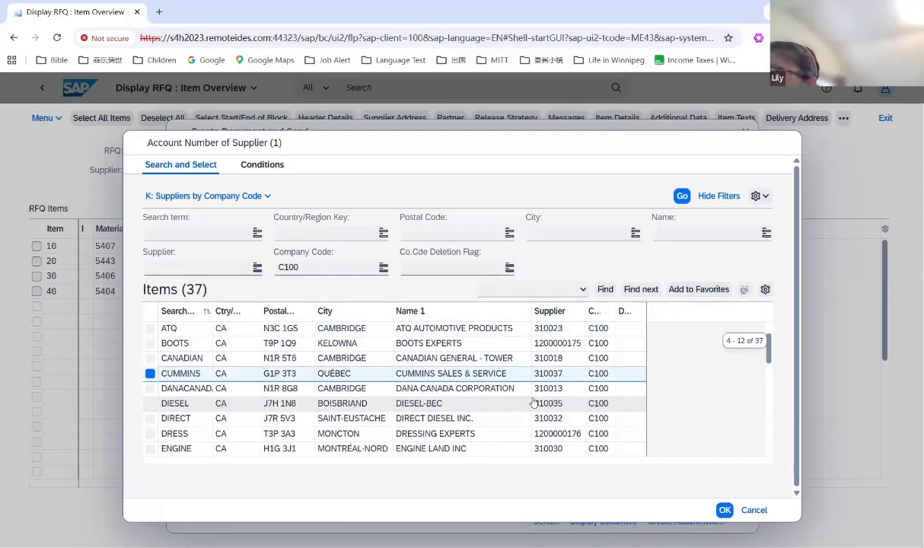
scroll(534, 402, "up", 3)
scroll(534, 403, "down", 10)
scroll(534, 403, "down", 2)
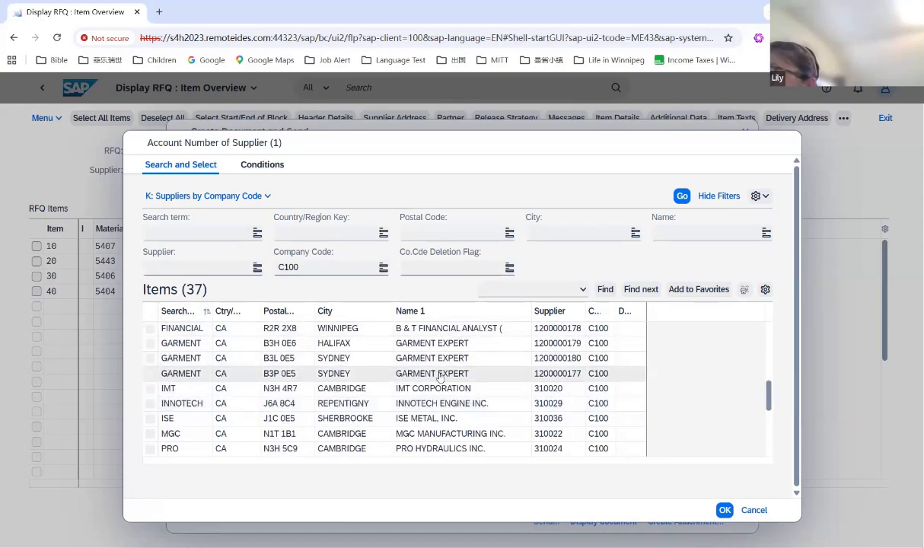
scroll(439, 378, "down", 1)
scroll(439, 379, "down", 1)
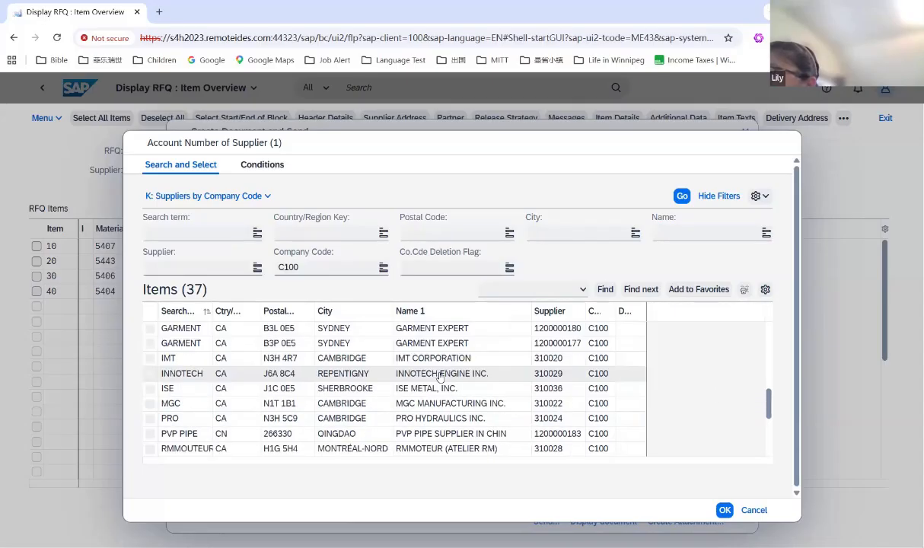
scroll(440, 379, "down", 1)
scroll(439, 378, "down", 1)
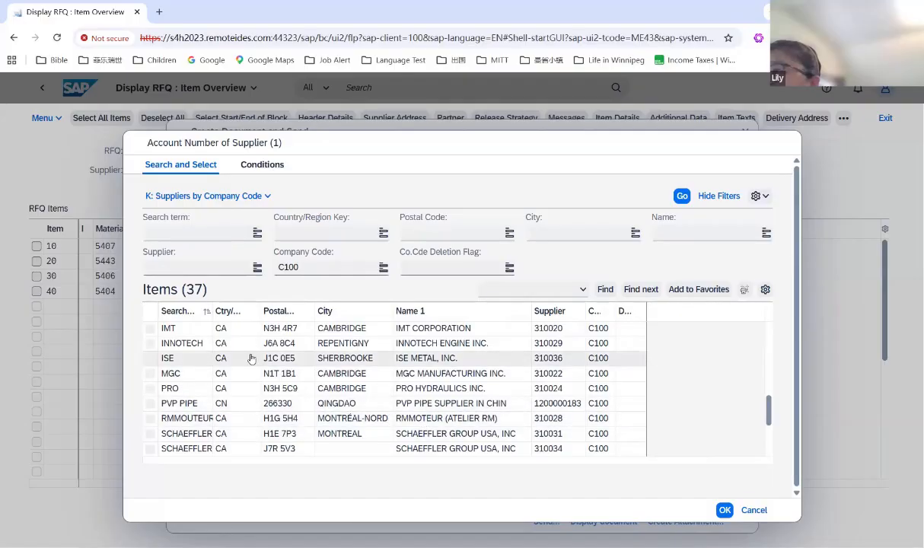
scroll(213, 377, "up", 1)
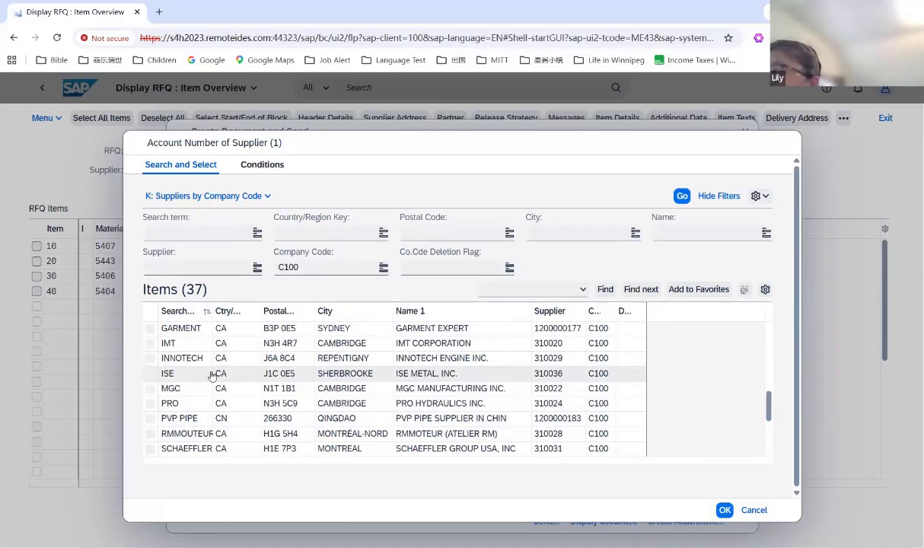
left_click(166, 377)
left_click(167, 377)
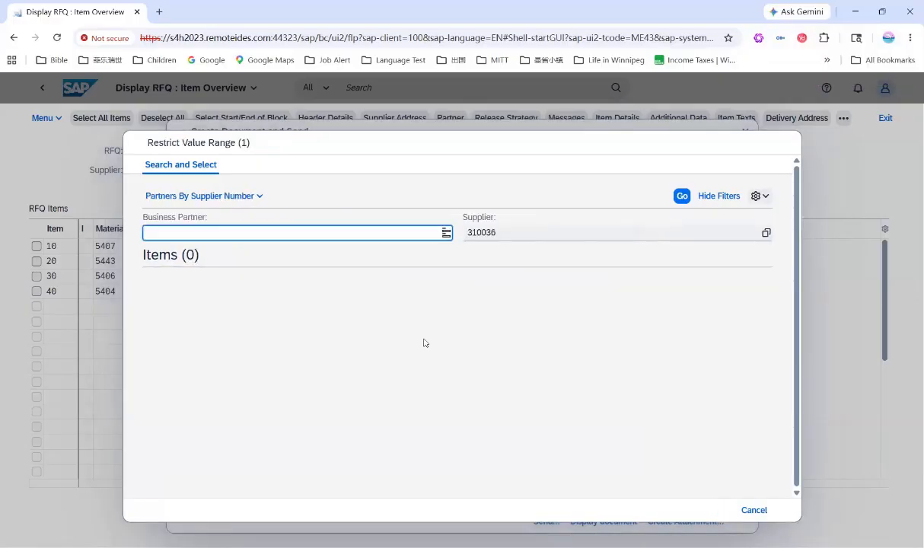
Run the partner search for ISE Metal, Inc. and add the matching business partner as the third recipient
left_click(553, 235)
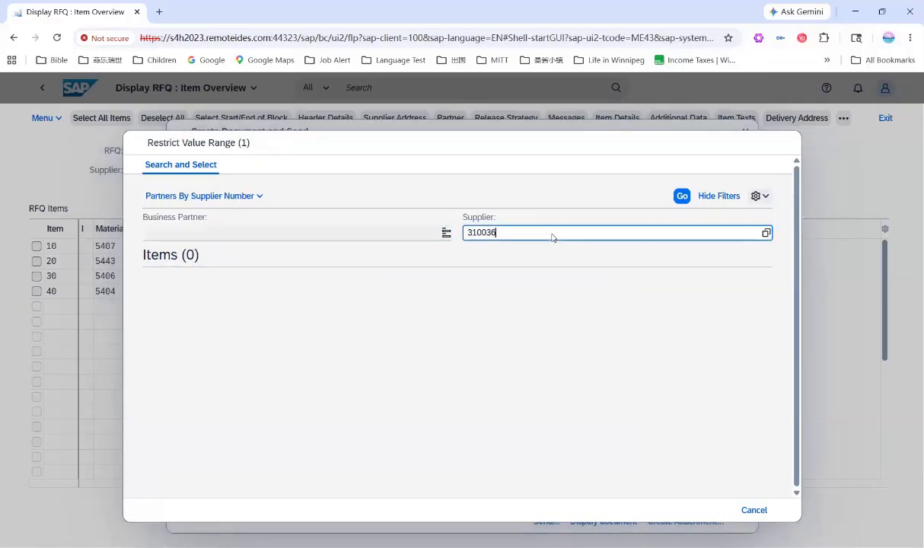
key("Return")
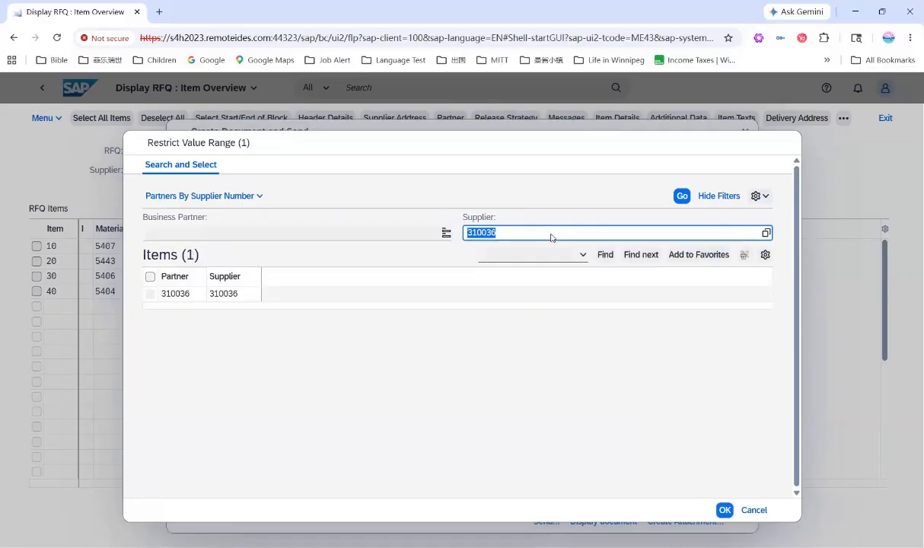
left_click(150, 277)
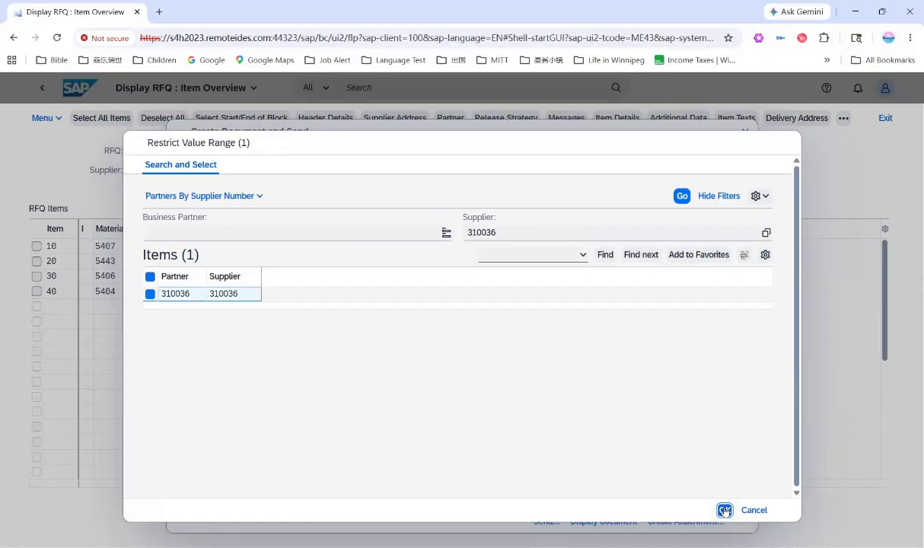
left_click(725, 510)
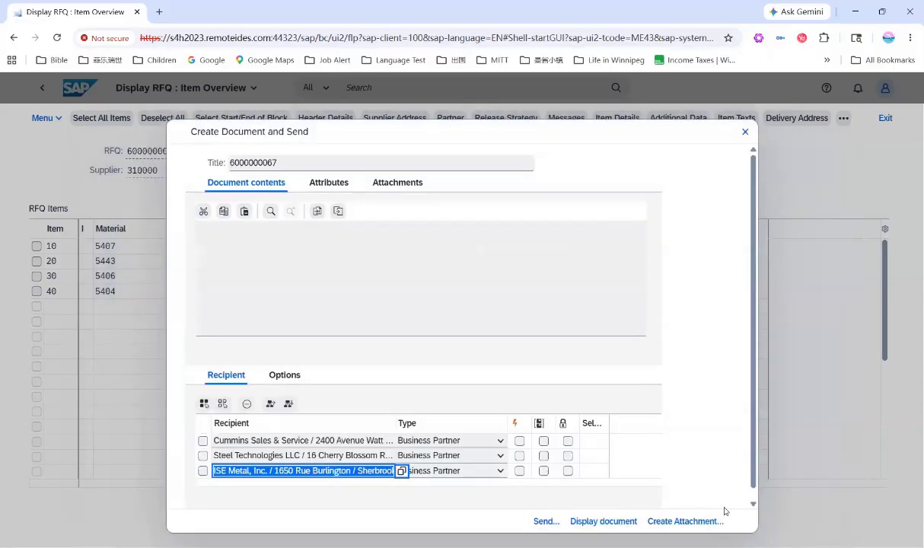
left_click(545, 523)
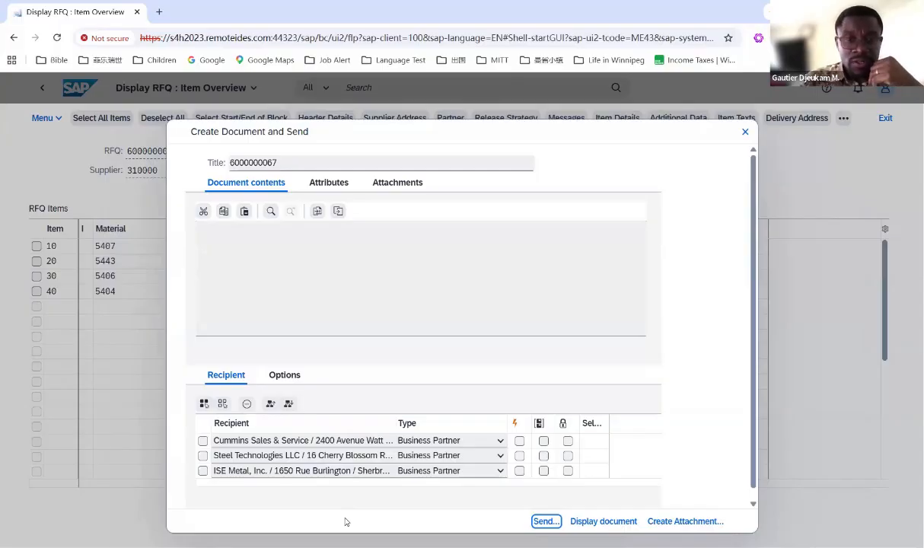
left_click(519, 441)
left_click(519, 457)
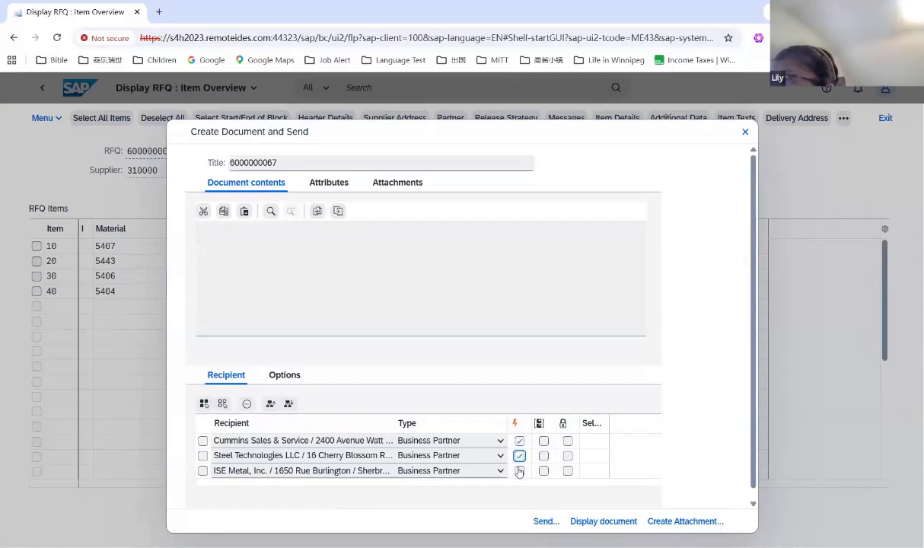
left_click(519, 441)
left_click(519, 456)
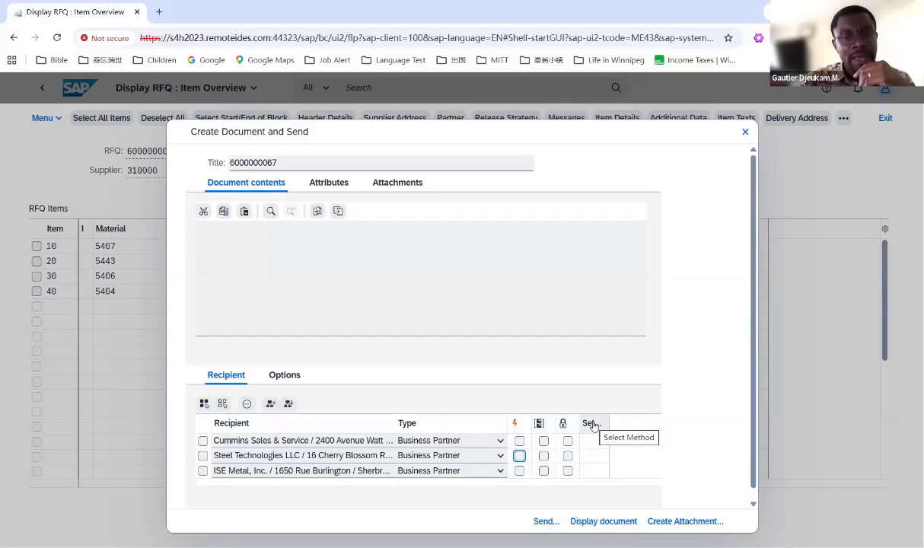
Enable the lock-marked send option for all three business partner recipients and send the RFQ document
left_click(568, 441)
left_click(568, 456)
left_click(569, 471)
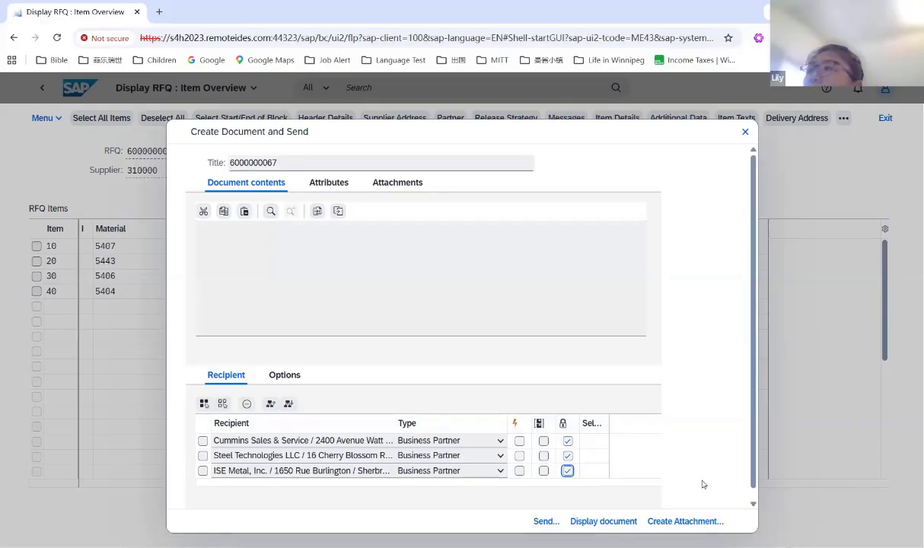
left_click(545, 522)
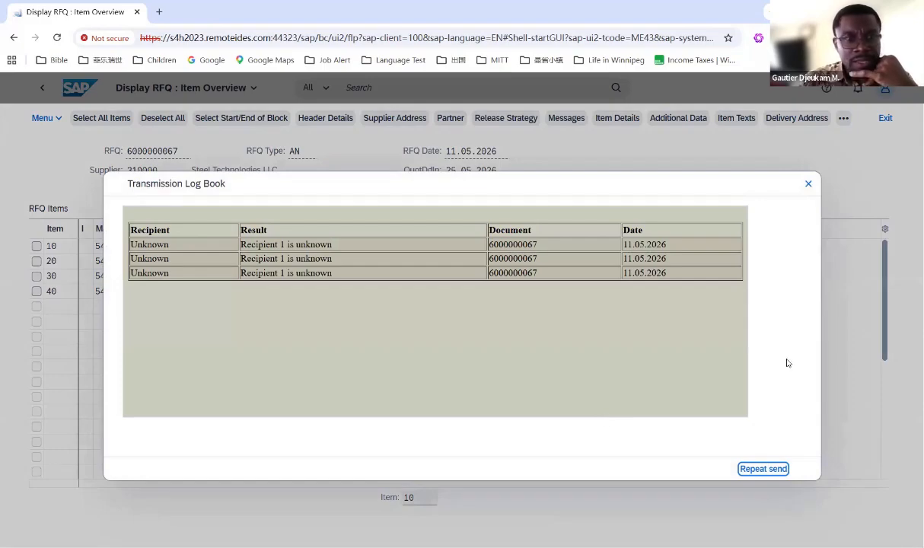
Repeat the send from the transmission log with all three recipients selected, and close the log
left_click(759, 473)
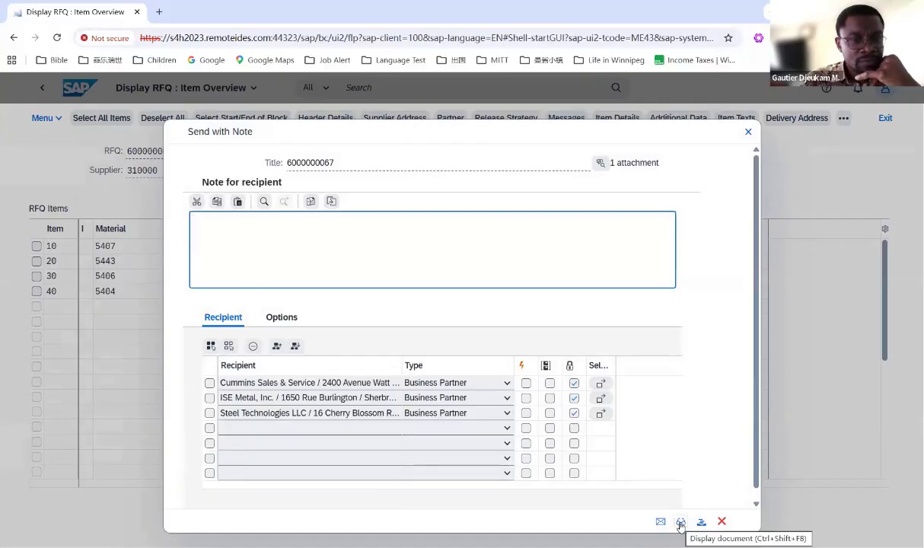
left_click(209, 383)
left_click(210, 398)
left_click(210, 413)
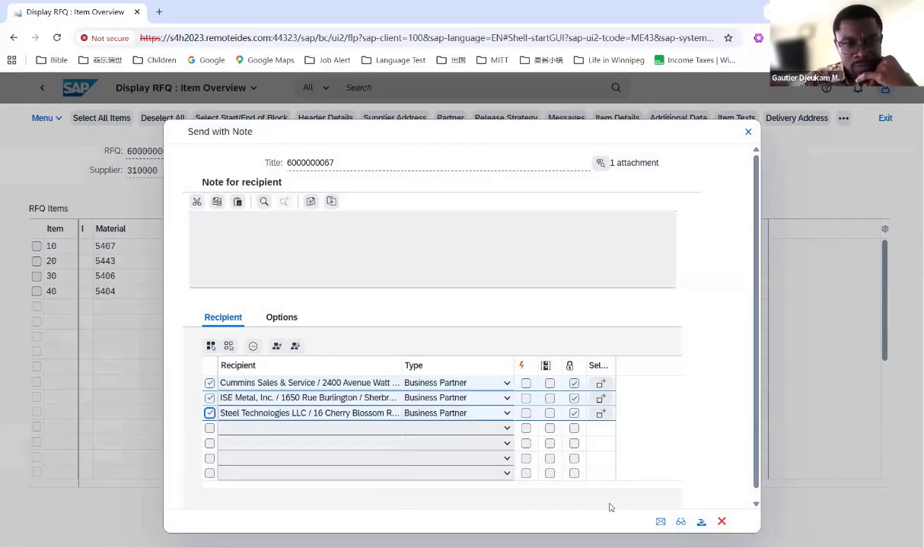
left_click(660, 522)
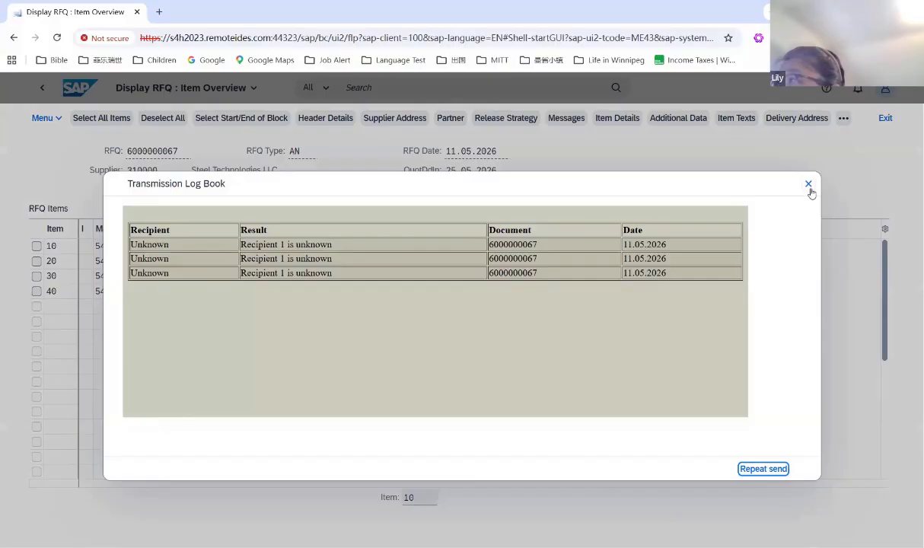
left_click(809, 184)
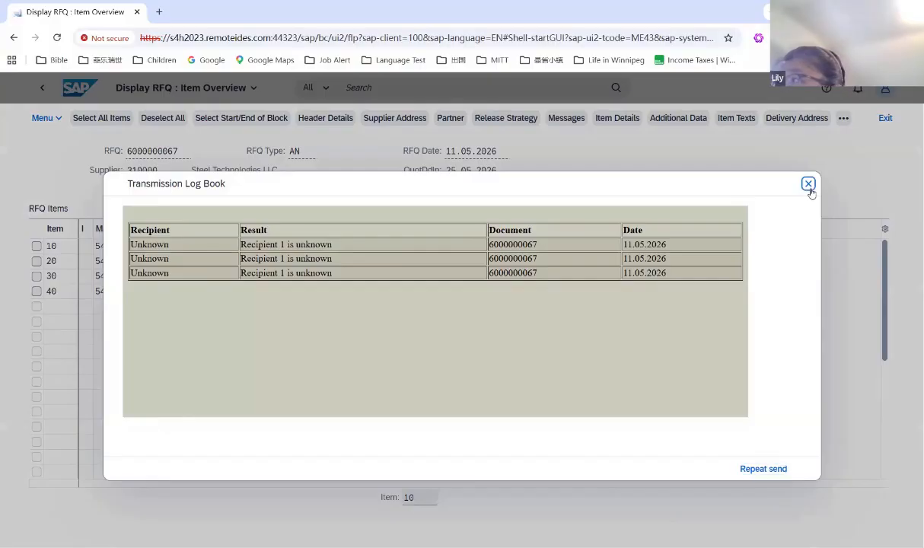
left_click(809, 184)
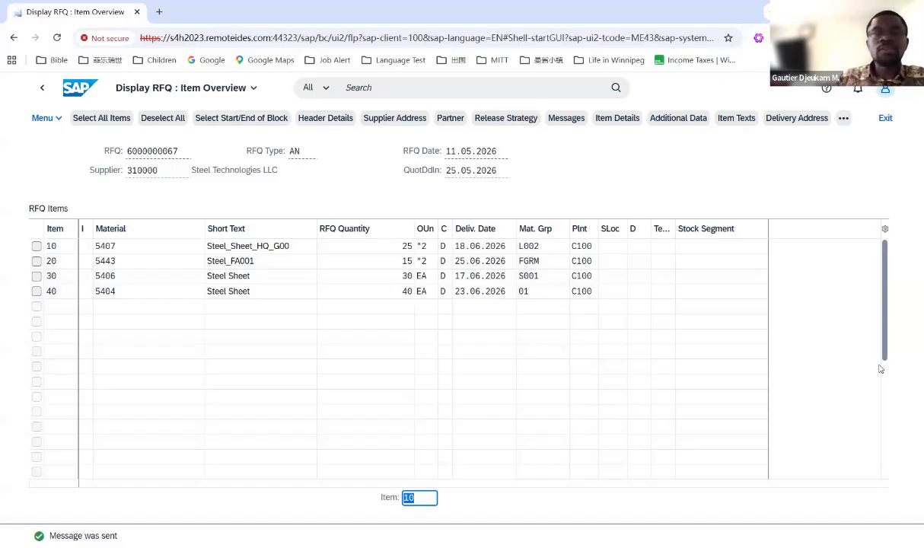
Leave the RFQ display and search the SAP menu for "maintain quotation"
left_click(887, 118)
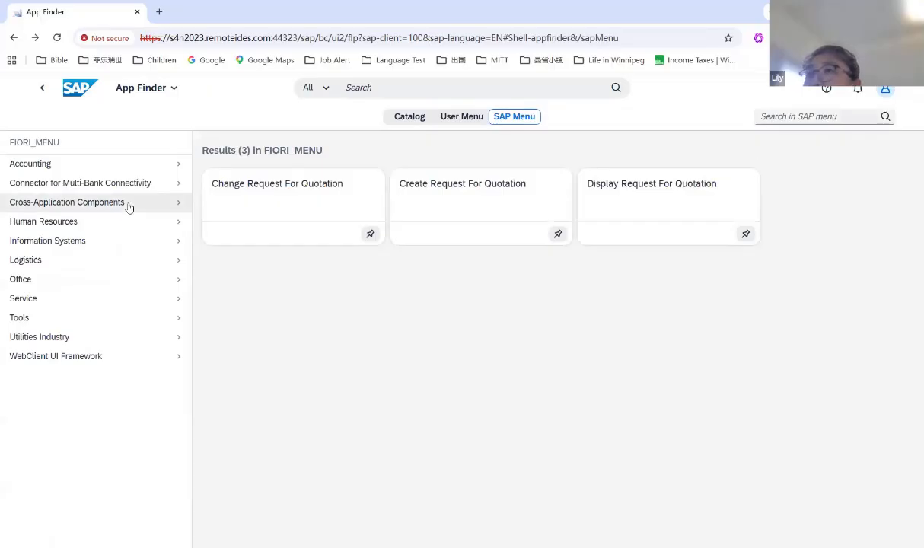
left_click(23, 261)
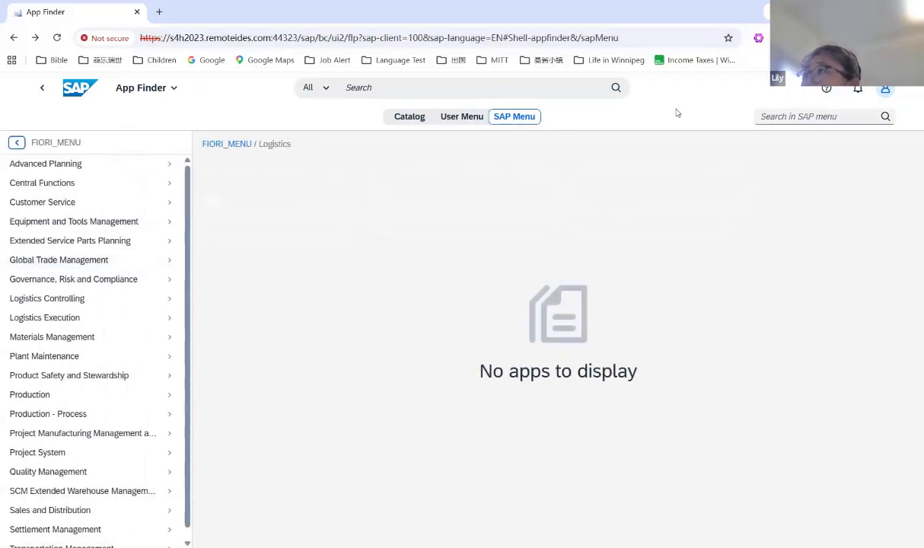
left_click(819, 117)
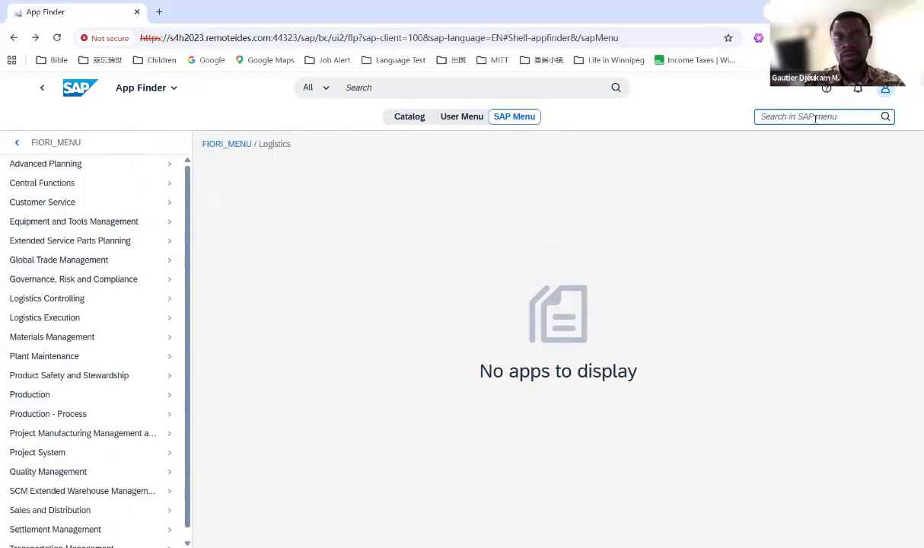
type("main")
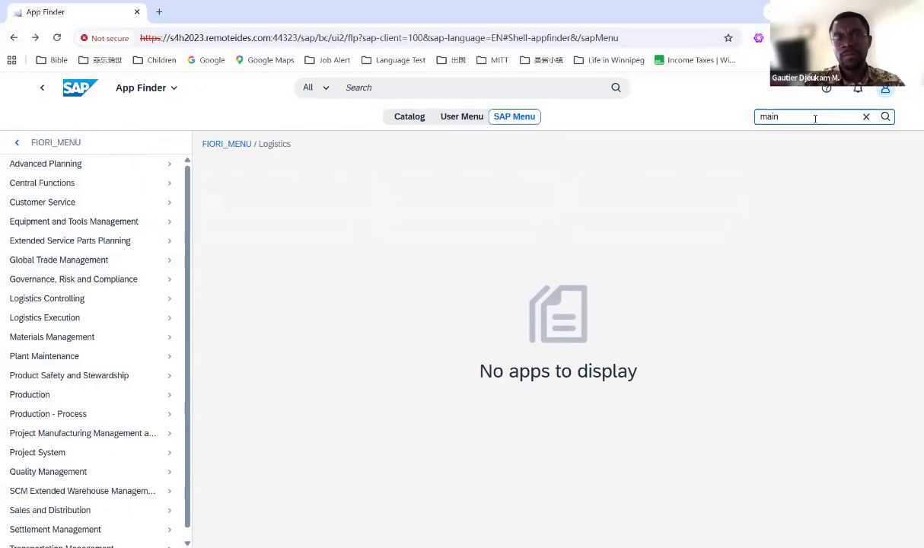
type("tain ")
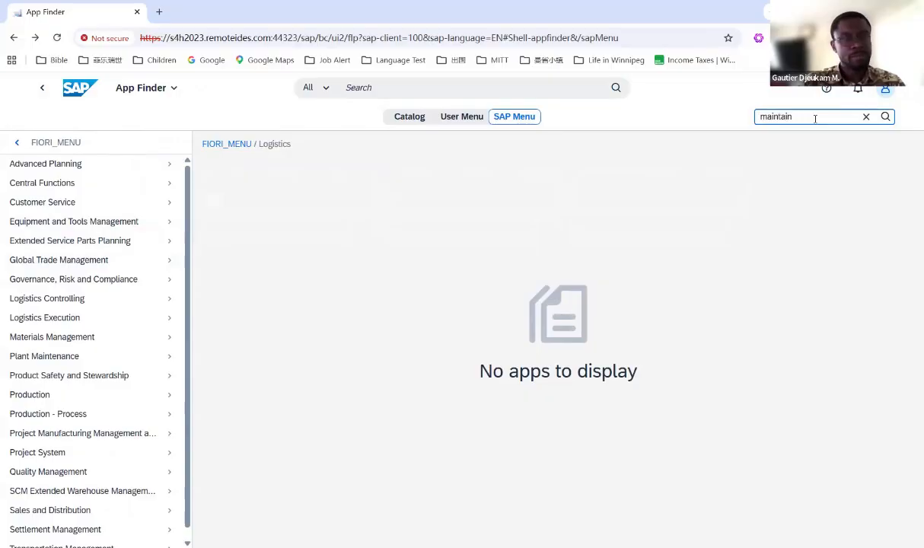
type("quo")
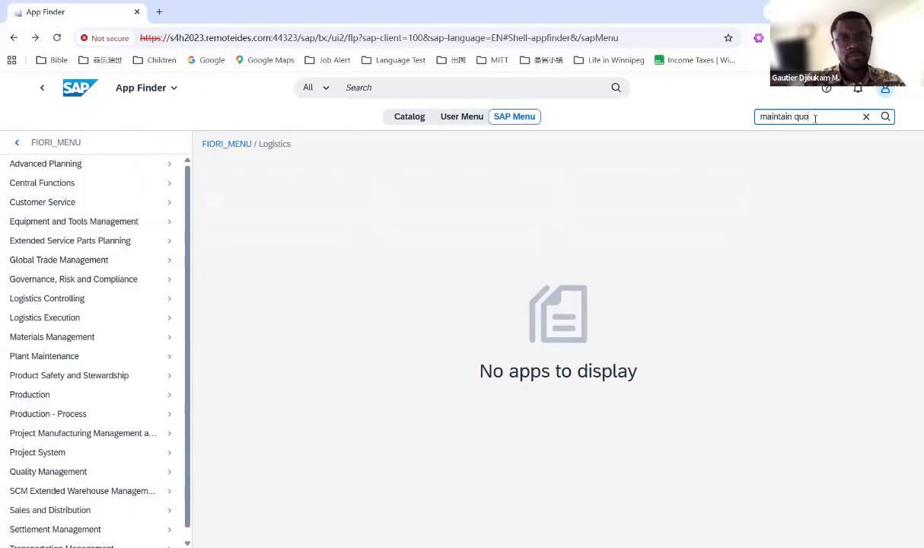
type("tation")
key("Return")
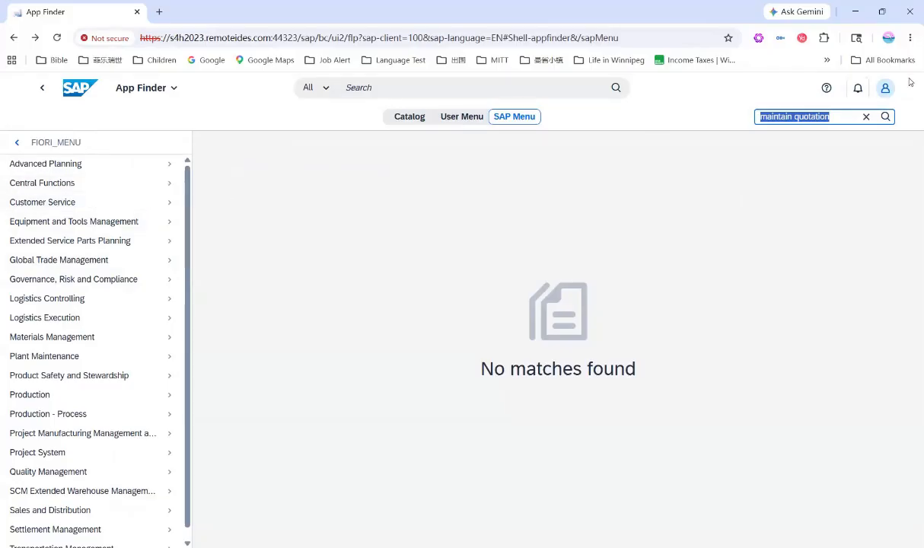
Search the SAP menu for "create quotation", launch Create Quotation and open the item overview for the prefilled RFQ
left_click(888, 88)
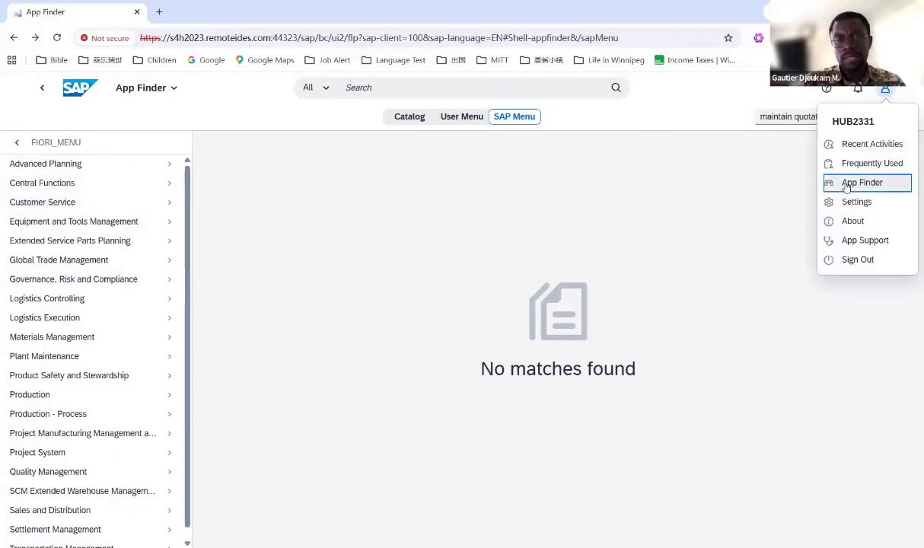
left_click(761, 117)
left_click(792, 116)
left_click_drag(792, 116, 705, 122)
type("create")
key("ctrl+a")
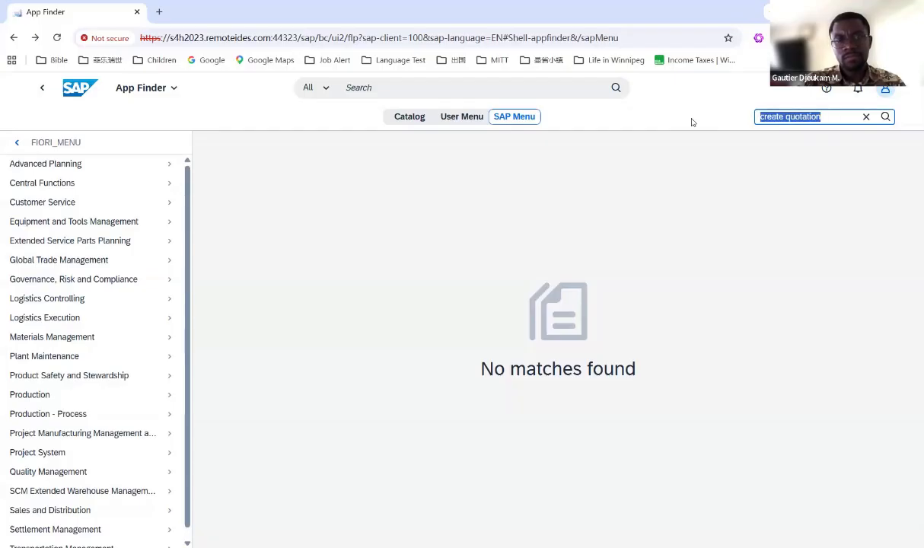
key("Return")
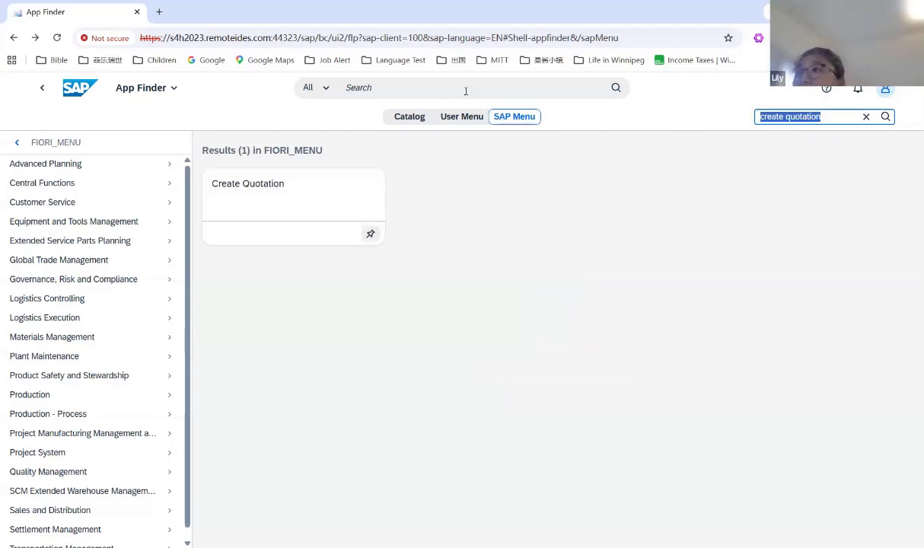
left_click(293, 193)
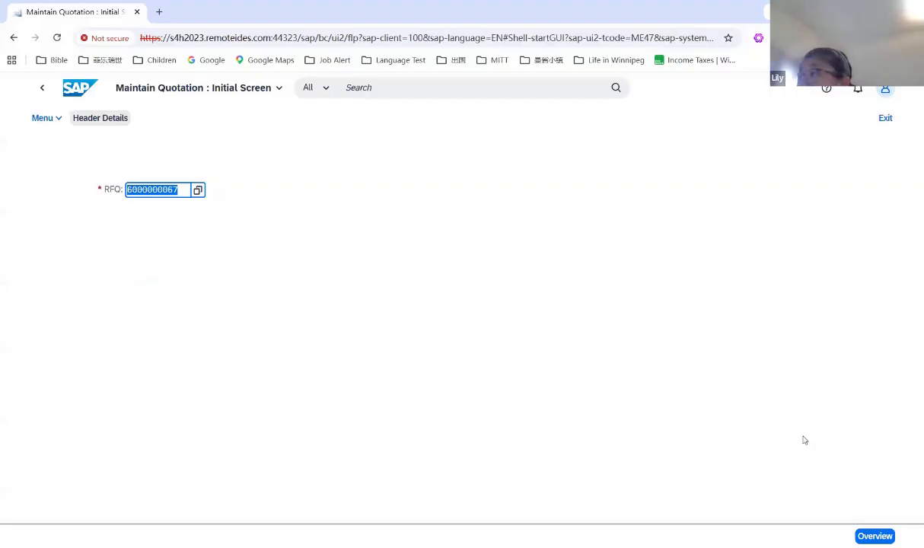
key("Return")
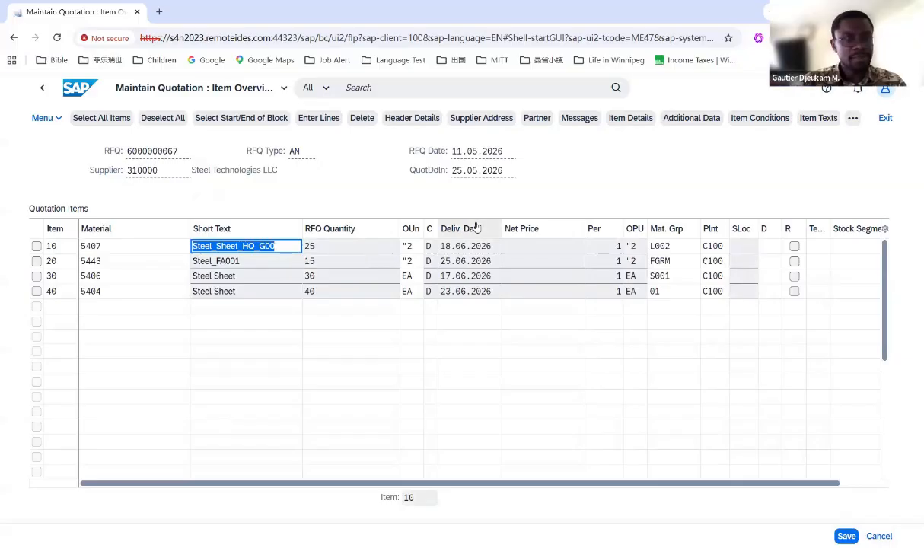
Enter net prices of 265, 240, 320 and 245 for quotation items 10, 20, 30 and 40 respectively
left_click(853, 118)
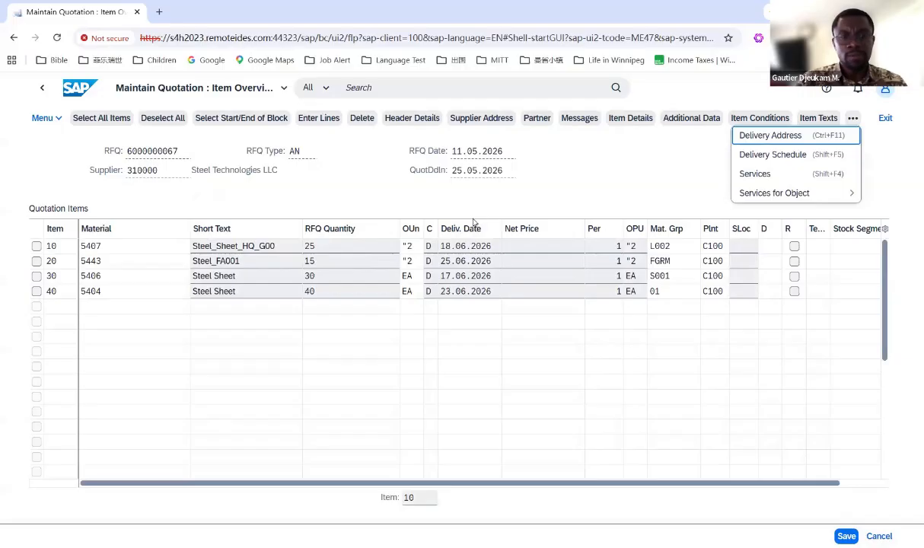
left_click(540, 251)
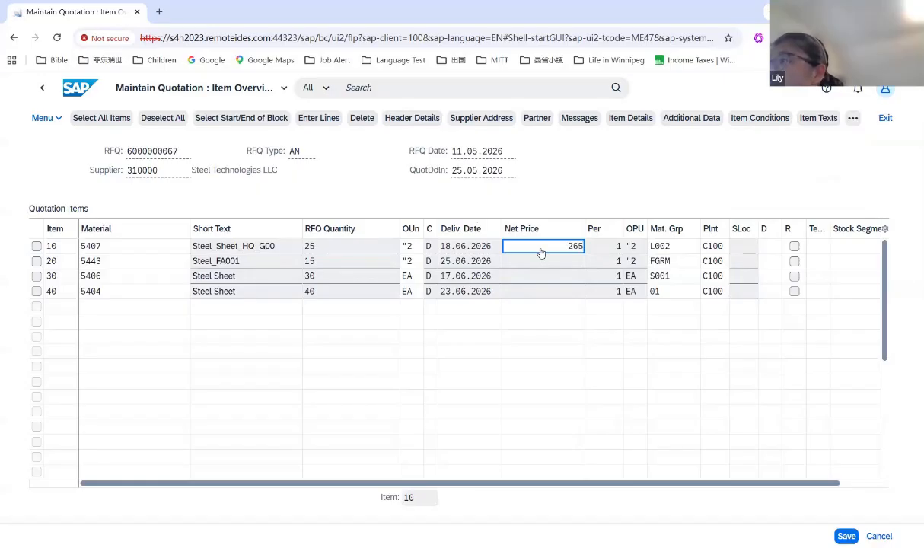
left_click(529, 262)
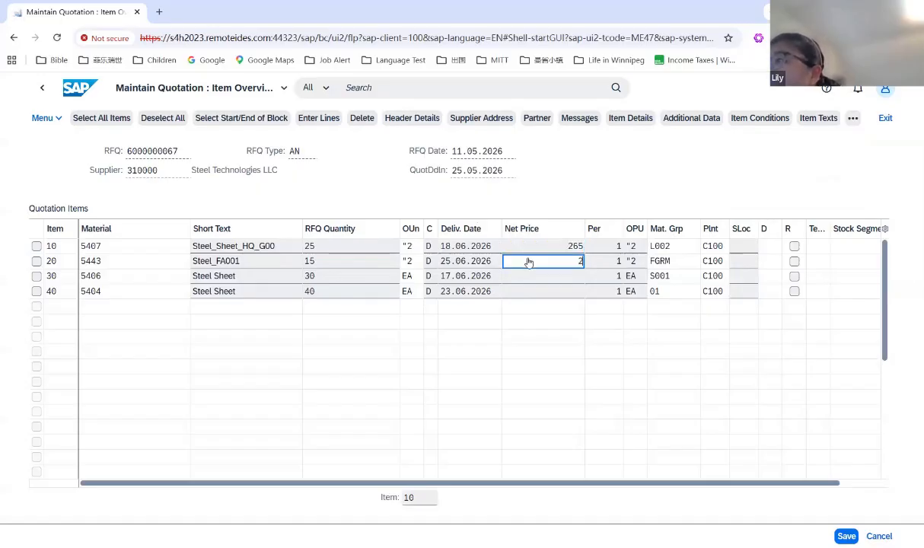
type("2")
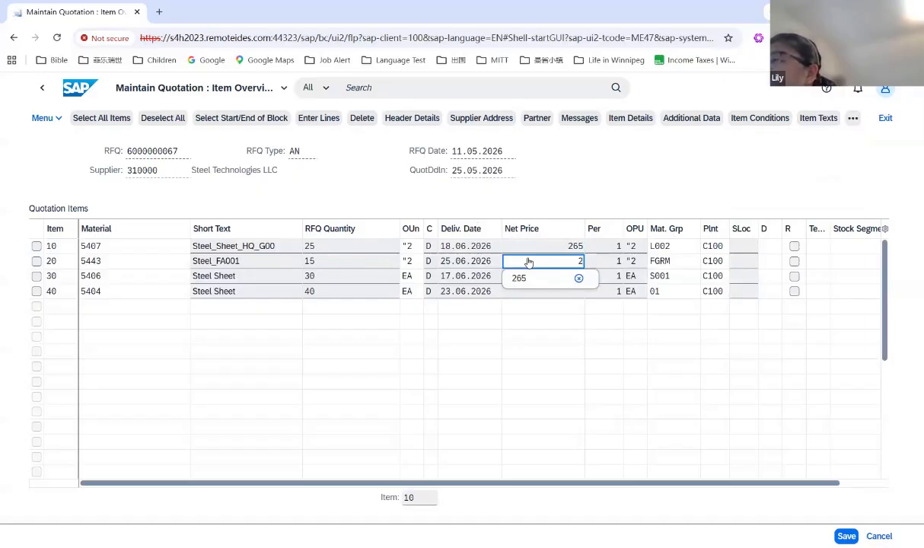
type("40")
left_click(540, 282)
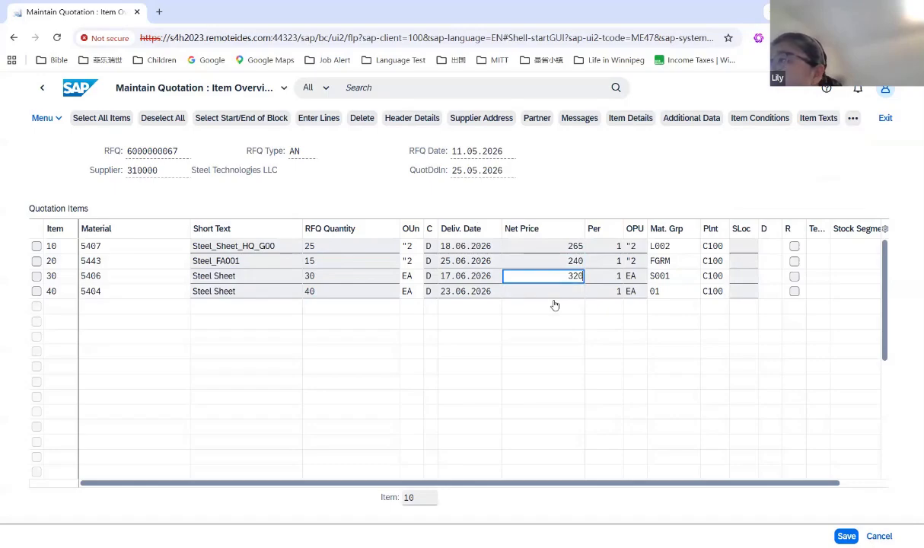
left_click(557, 299)
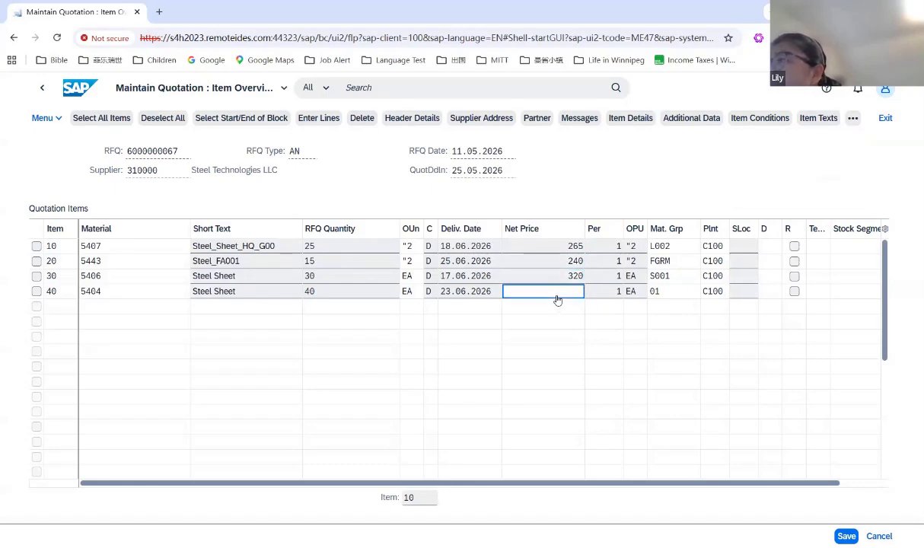
type("245")
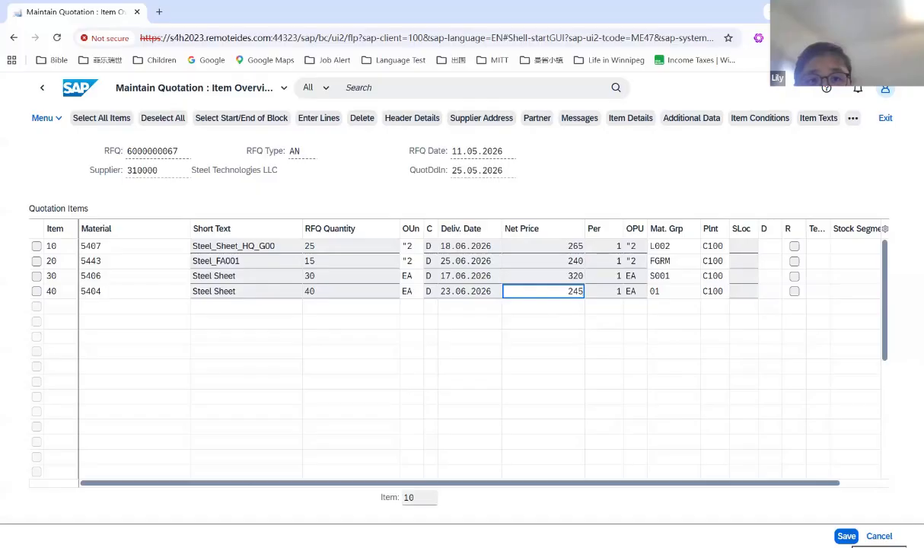
Save the quotation and reopen its item overview to check the net prices before leaving it
left_click(847, 536)
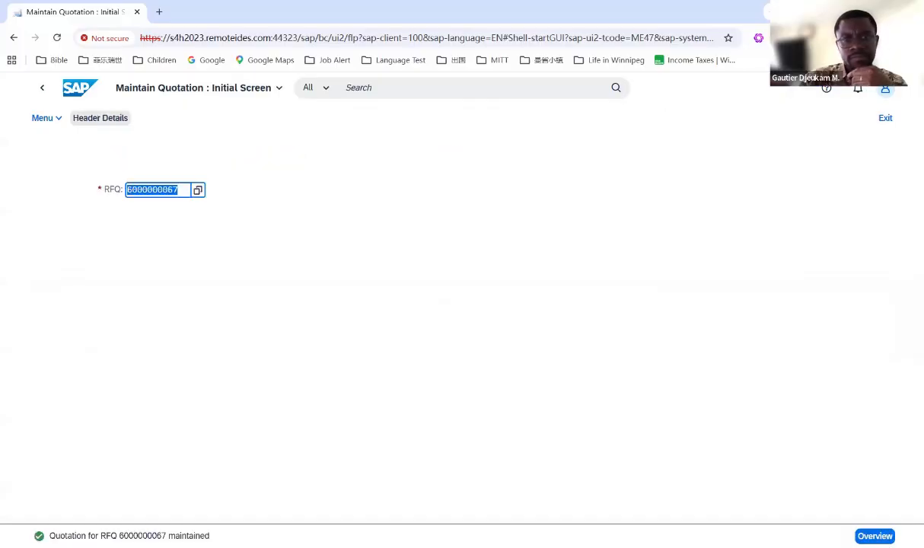
key("Return")
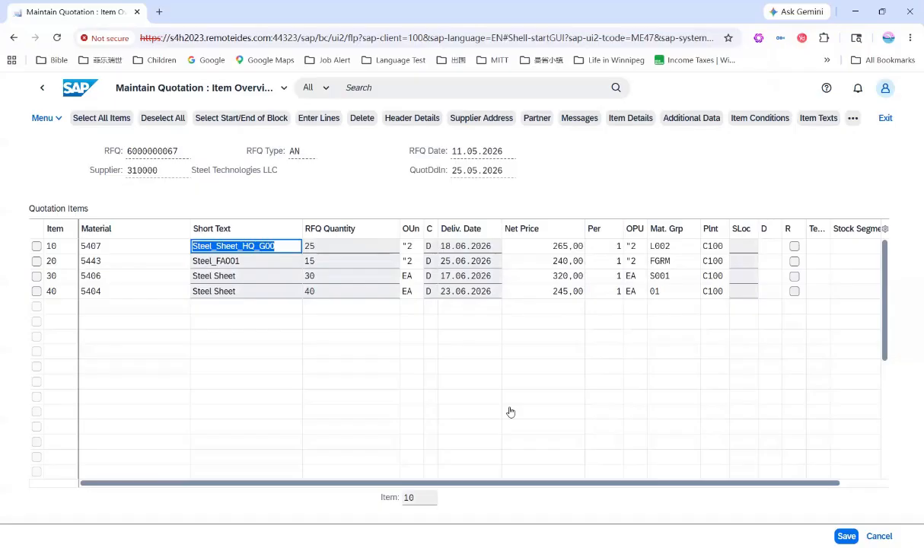
left_click(885, 119)
Return to the SAP menu search and look up "create purchase order"
left_click(811, 114)
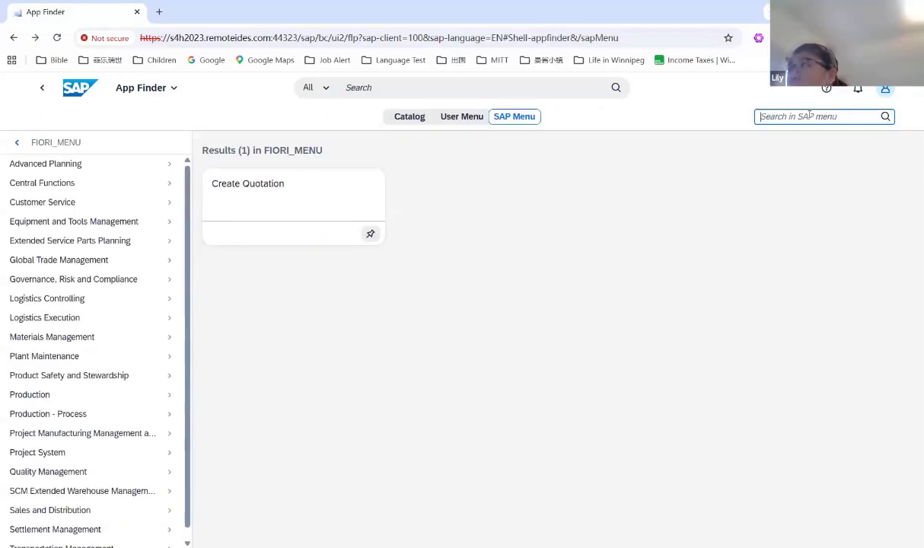
type("crea")
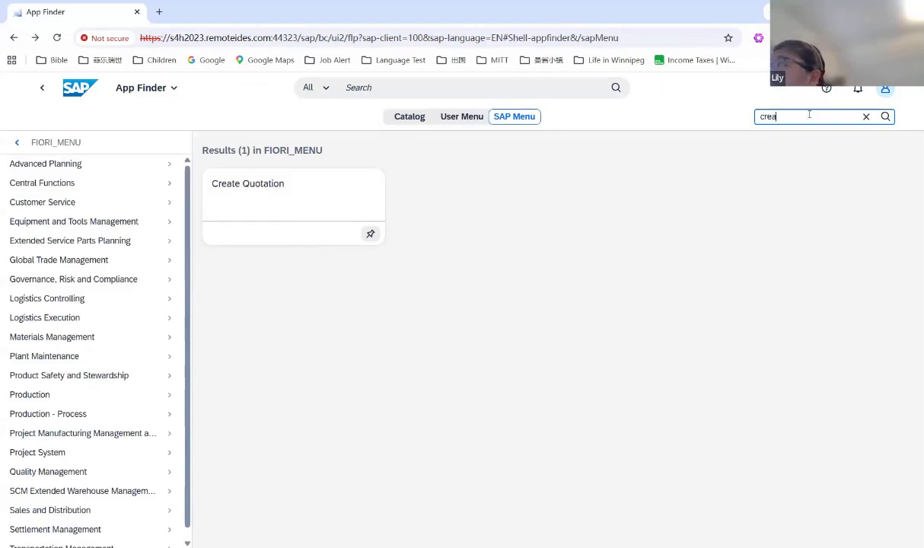
type("te pu")
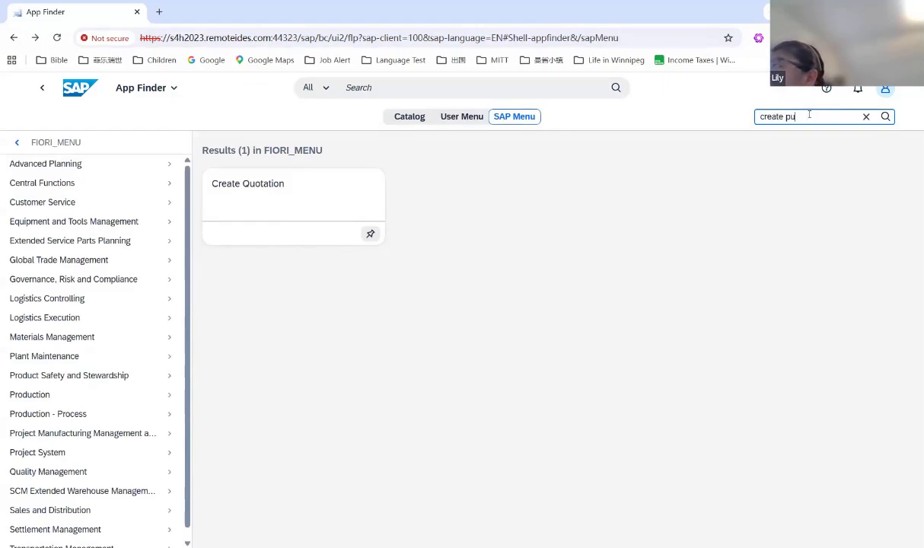
type("rchase order")
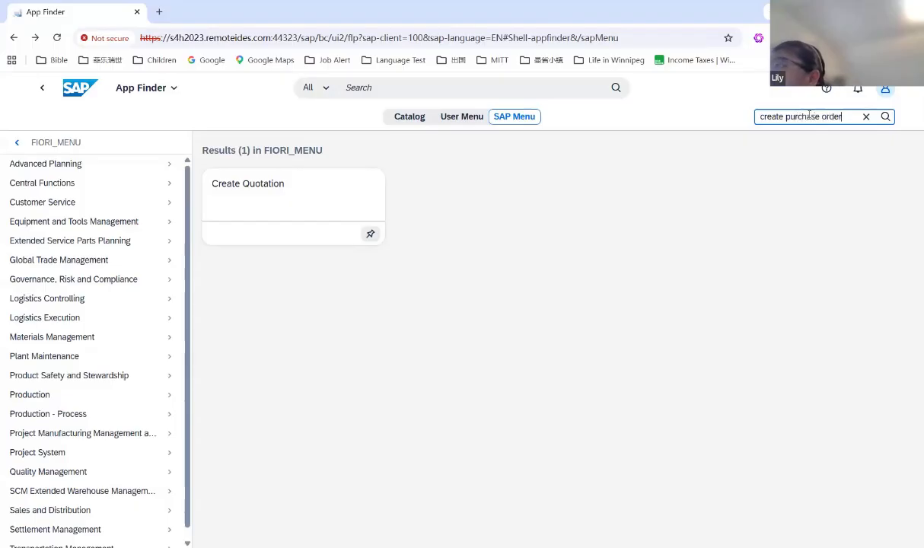
key("Return")
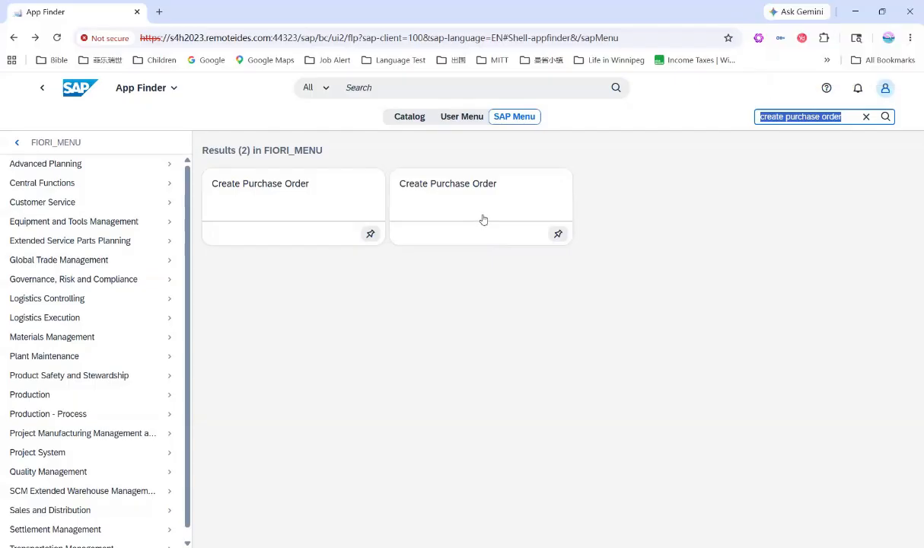
Launch the second Create Purchase Order result and set purchasing organization 1001, purchasing group CC1 and company code C100
left_click(512, 195)
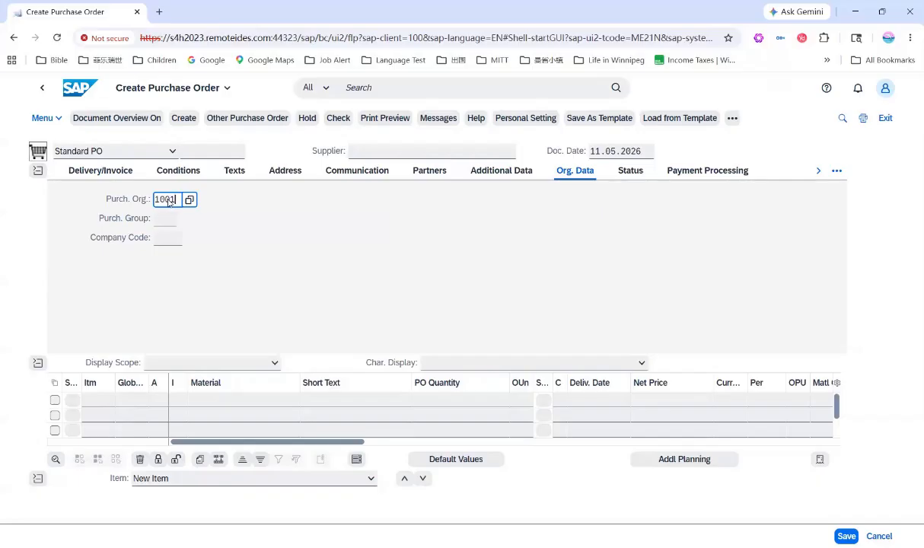
left_click(167, 199)
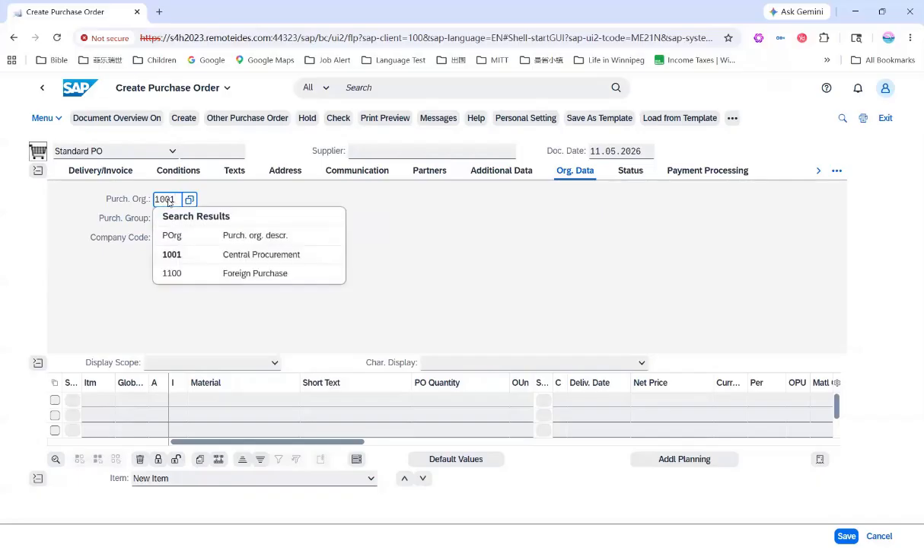
left_click(175, 256)
left_click(163, 220)
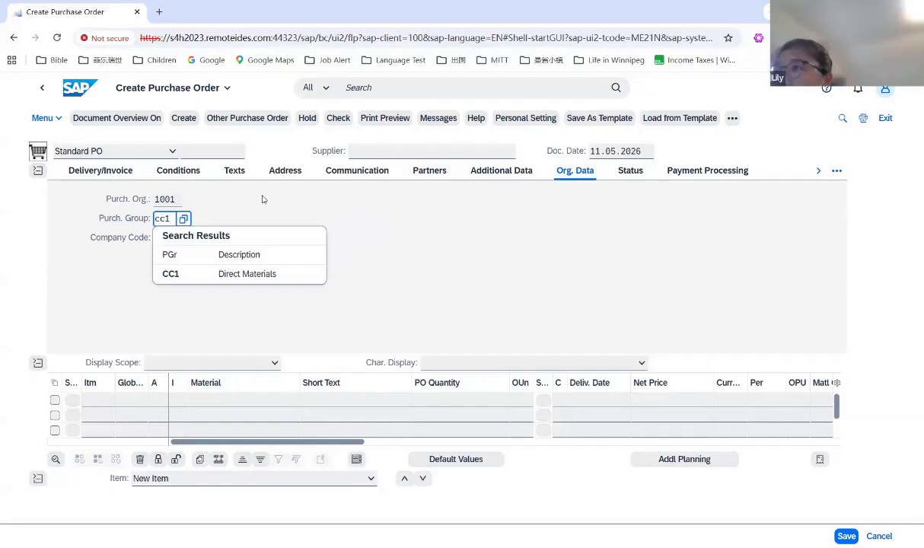
left_click(180, 276)
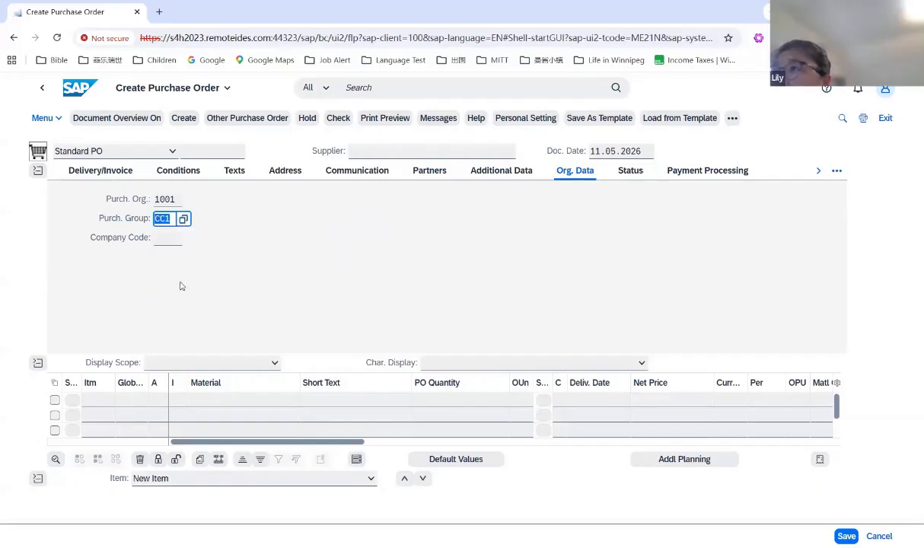
left_click(169, 240)
type("C100")
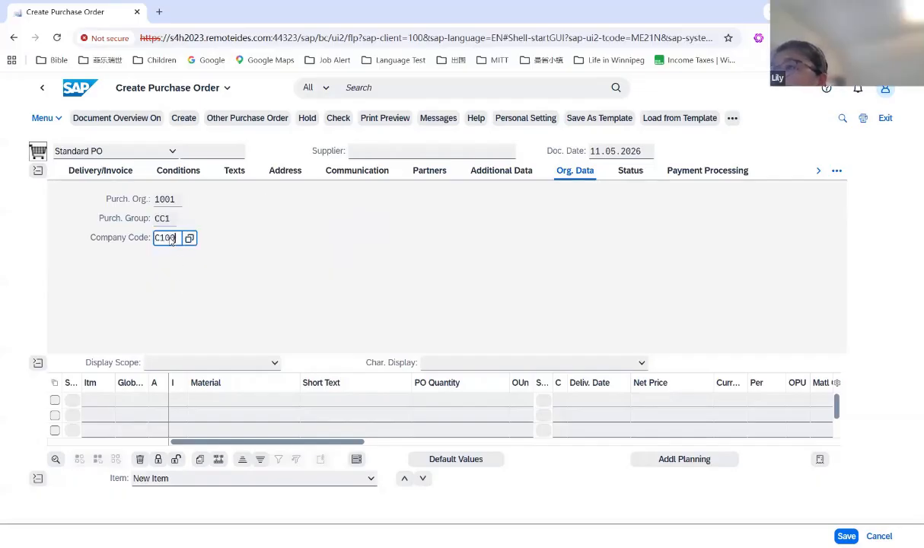
key("Return")
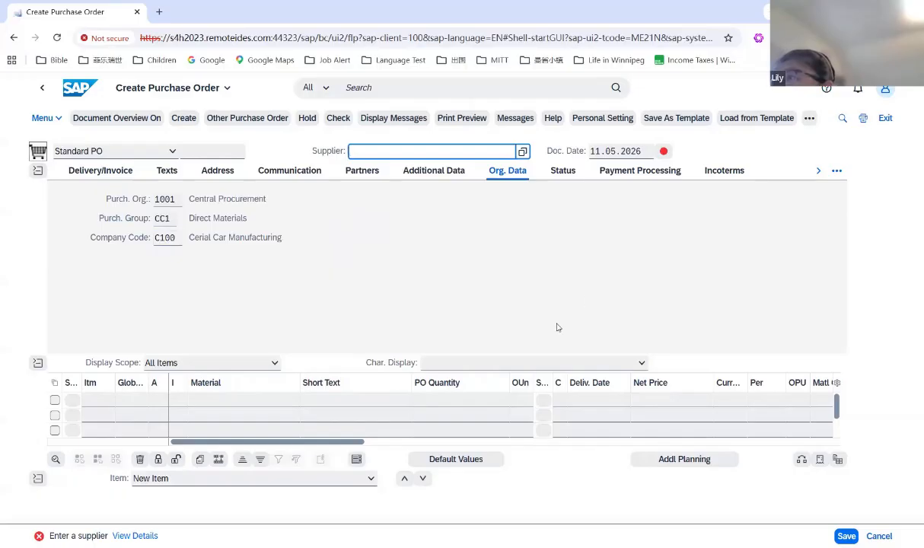
left_click_drag(274, 442, 597, 447)
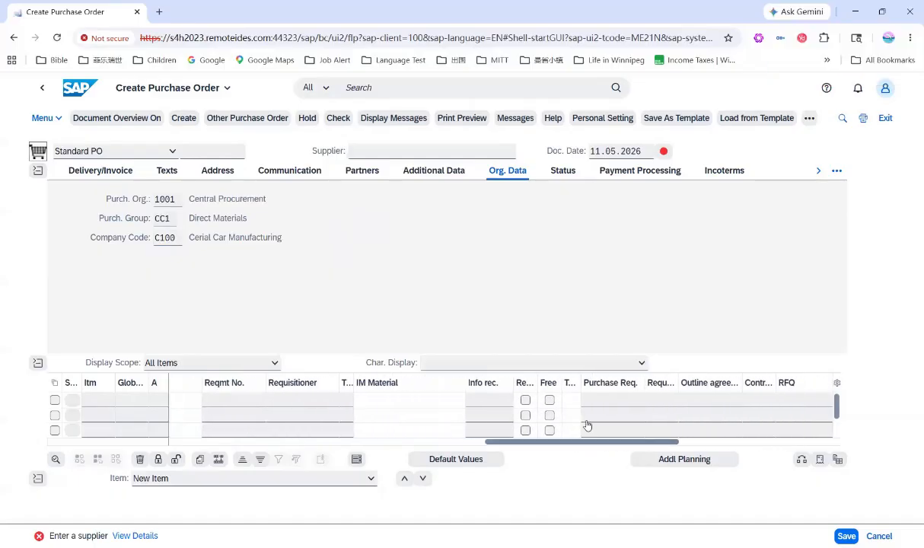
left_click(599, 400)
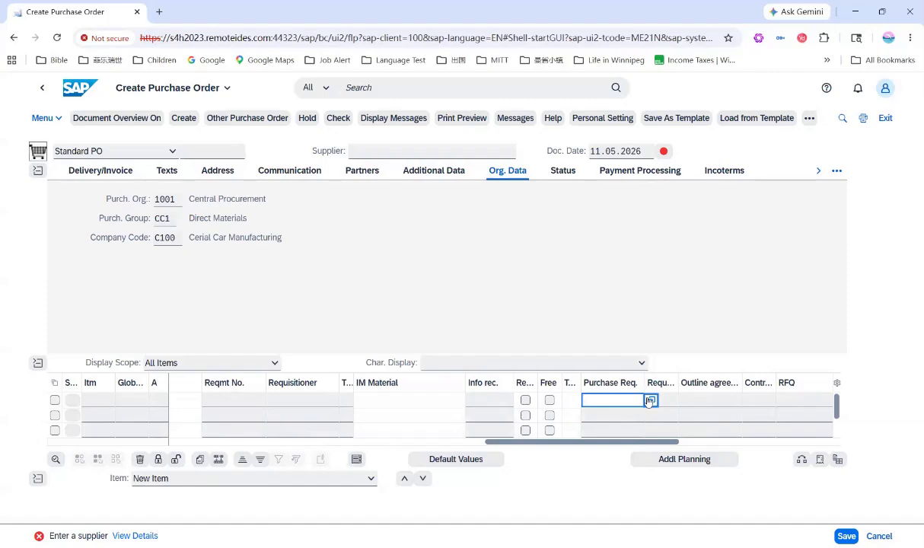
left_click(650, 401)
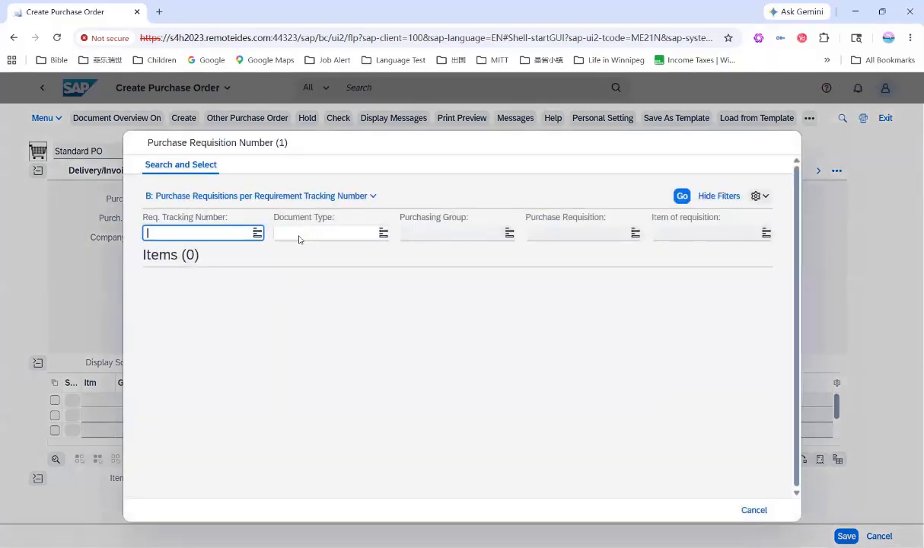
left_click(756, 511)
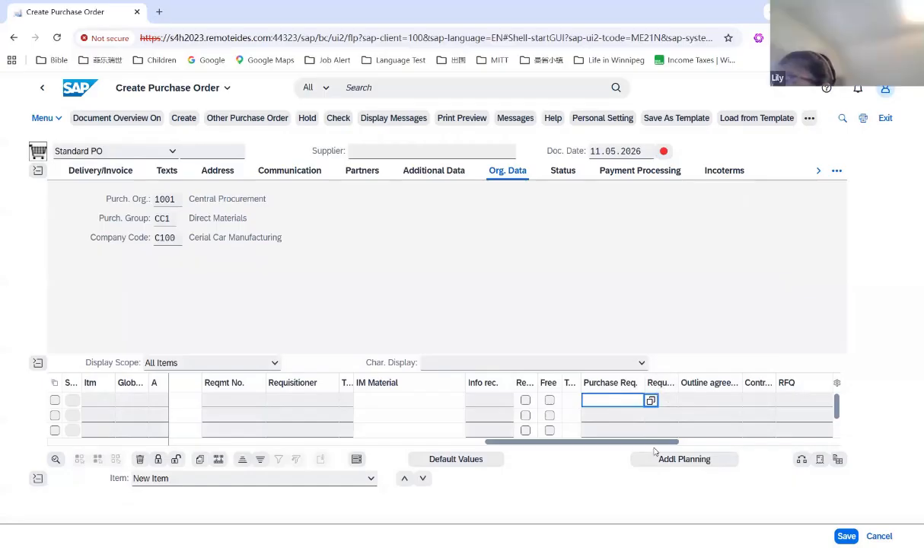
left_click_drag(680, 446, 715, 446)
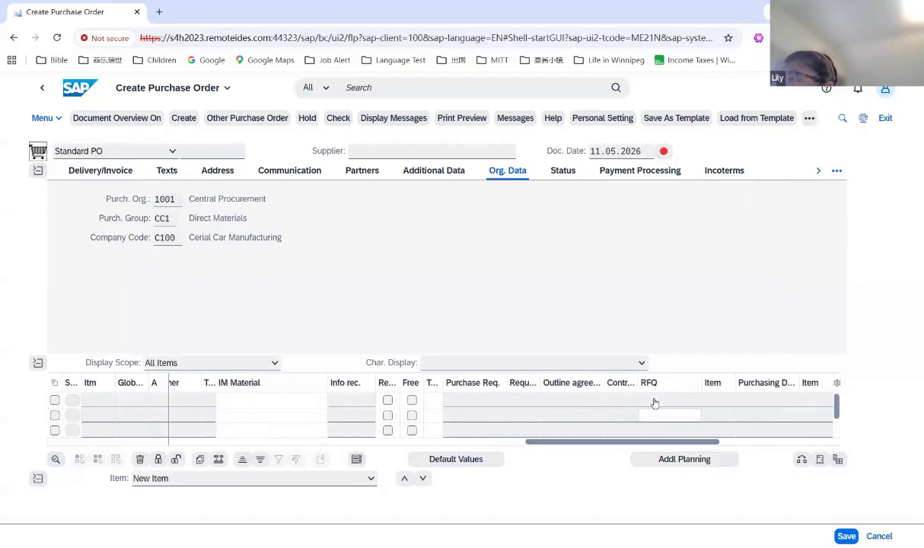
left_click(655, 401)
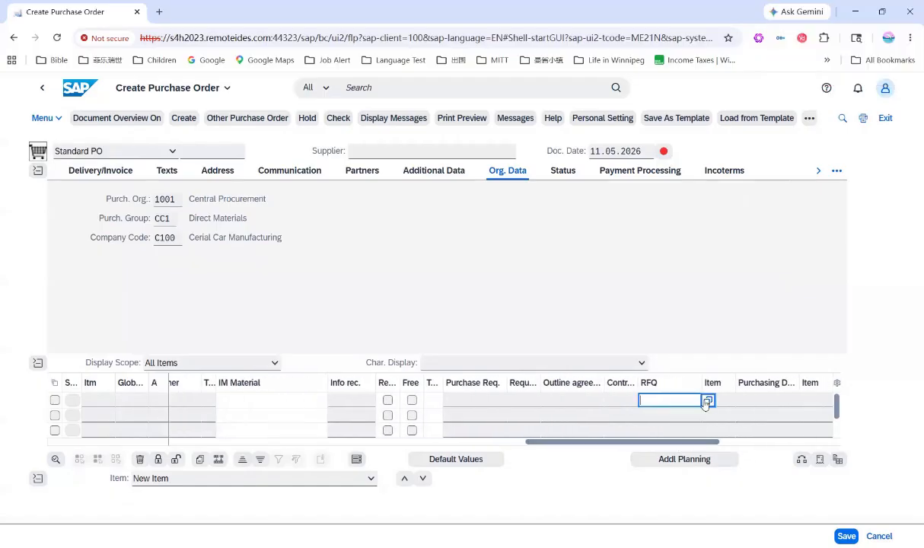
type("6000000")
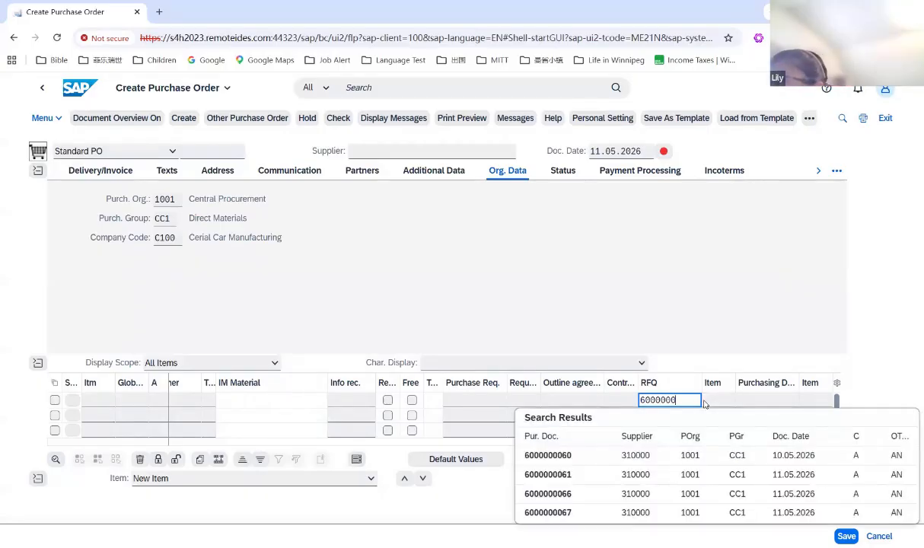
left_click(569, 514)
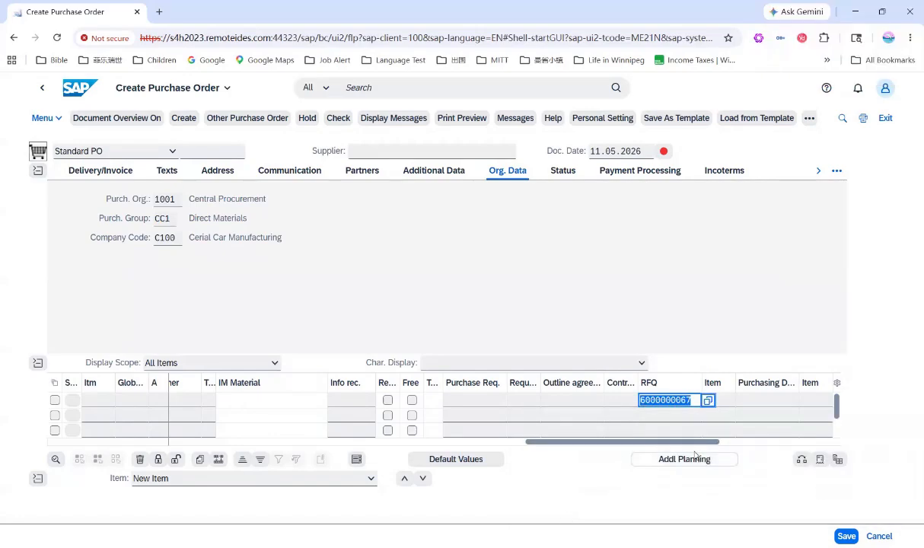
key("Return")
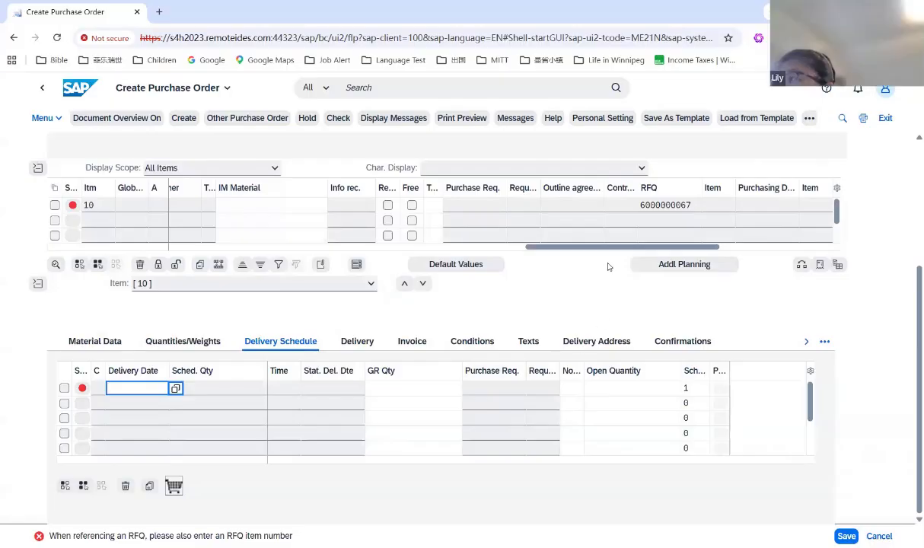
left_click_drag(532, 254, 122, 250)
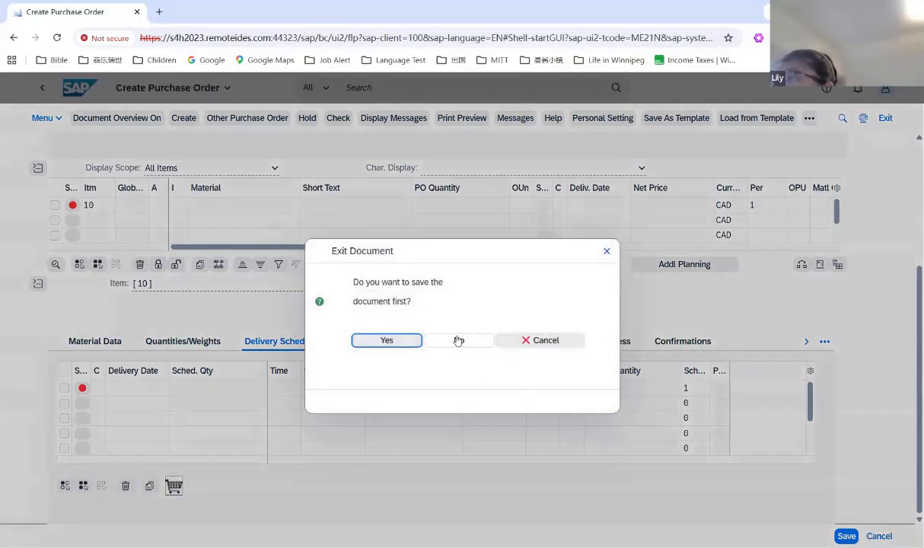
left_click(459, 340)
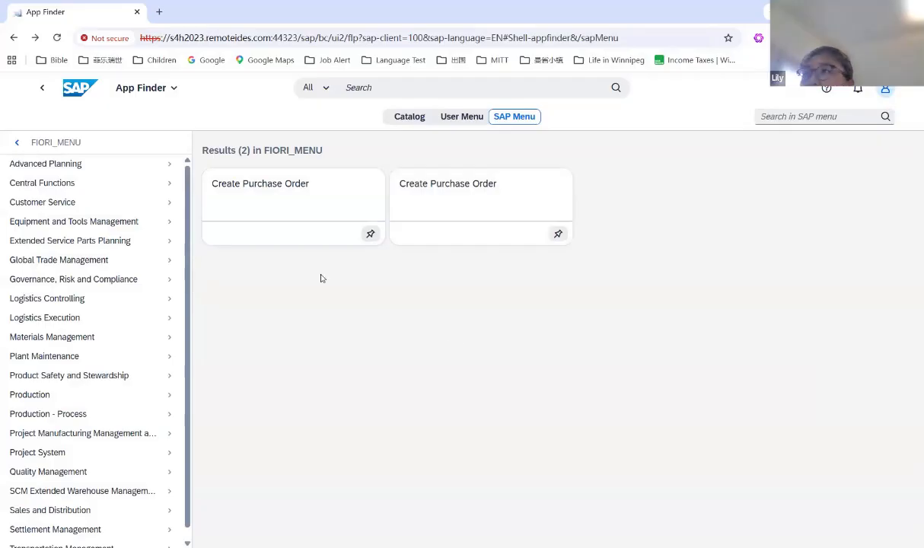
double_click(270, 209)
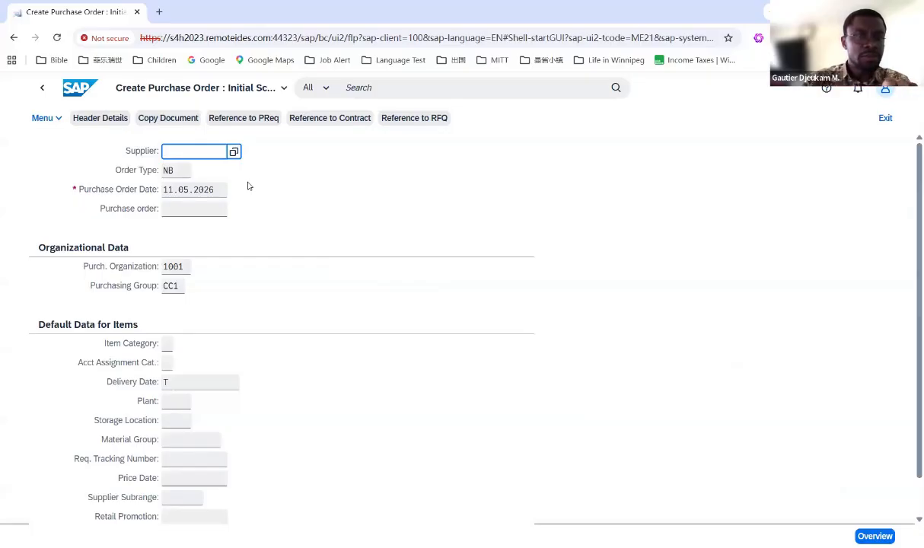
left_click(426, 121)
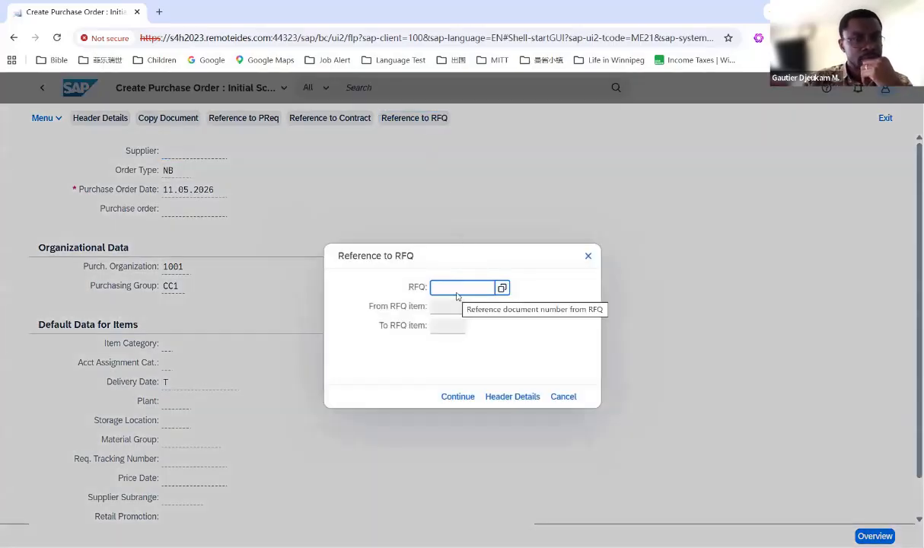
type("60000000")
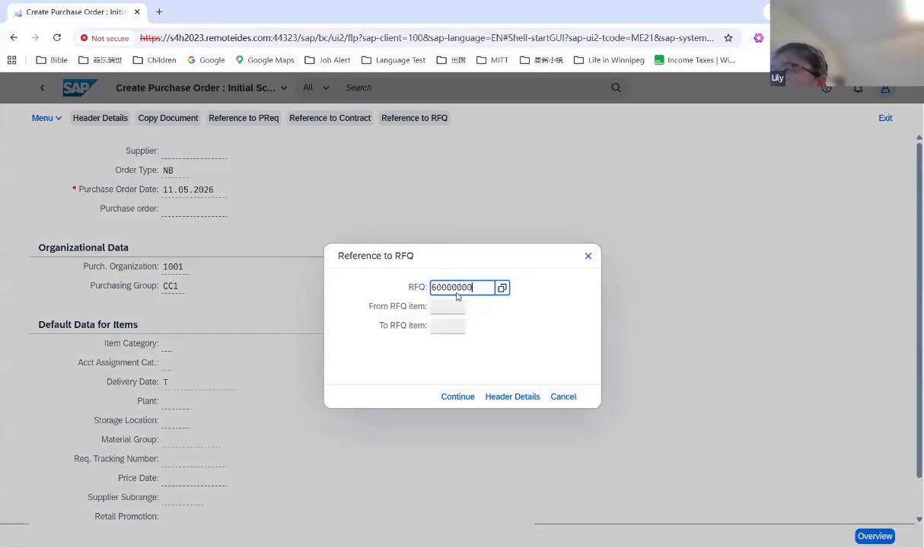
type("67")
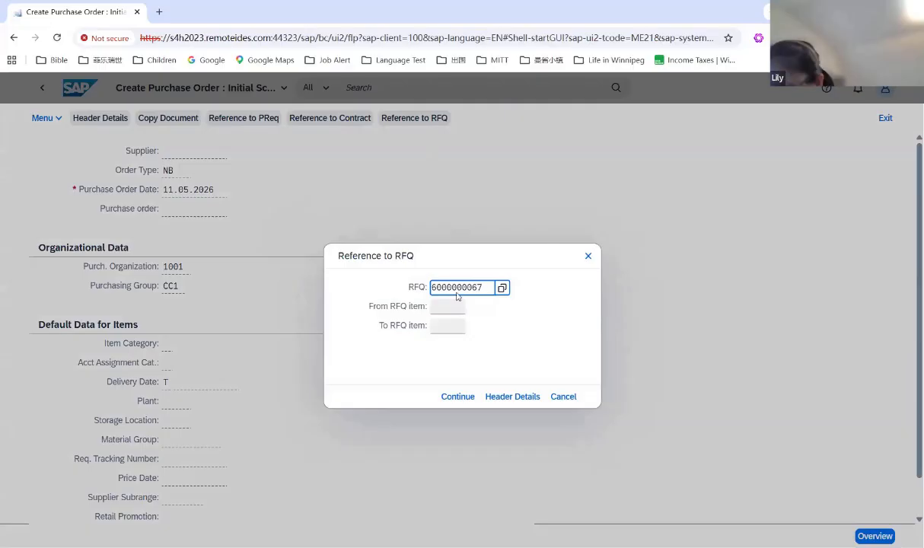
key("Return")
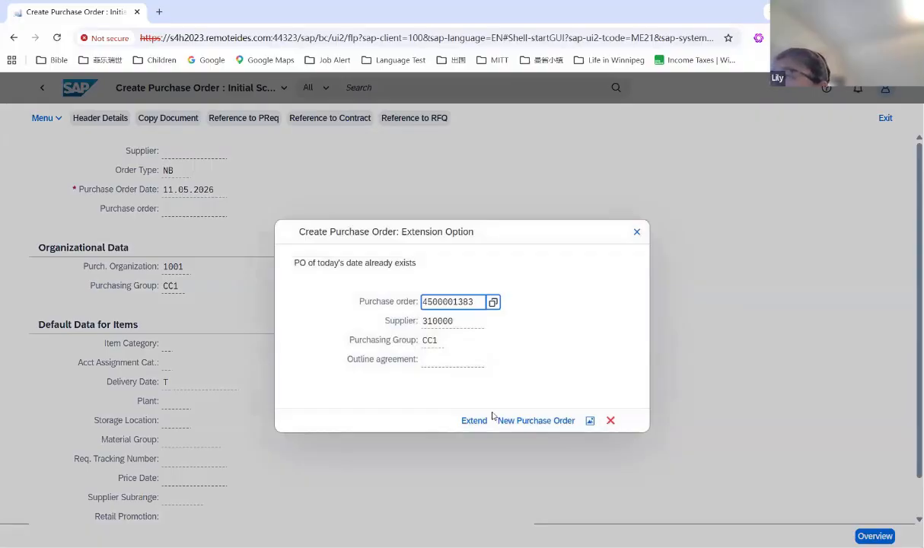
Choose to create a new purchase order and adopt all reference items from the RFQ into it
left_click(528, 423)
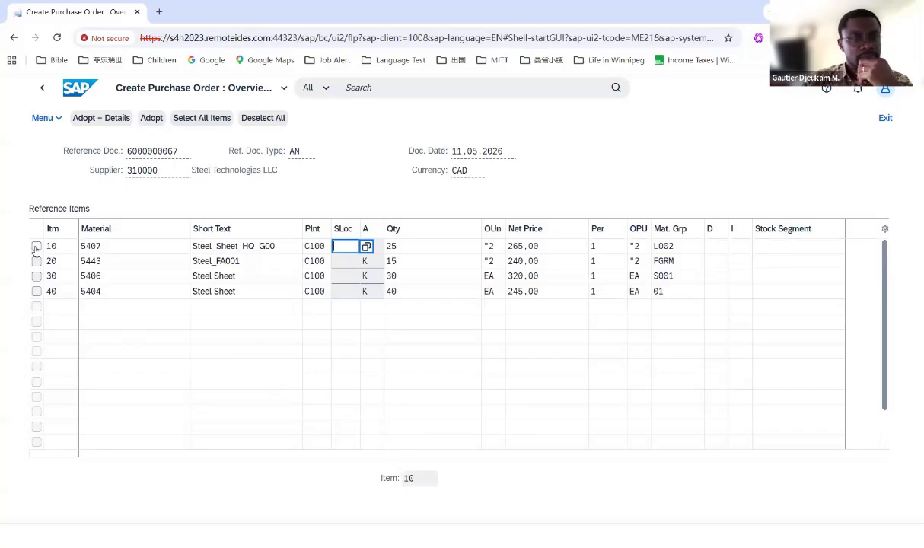
left_click(196, 115)
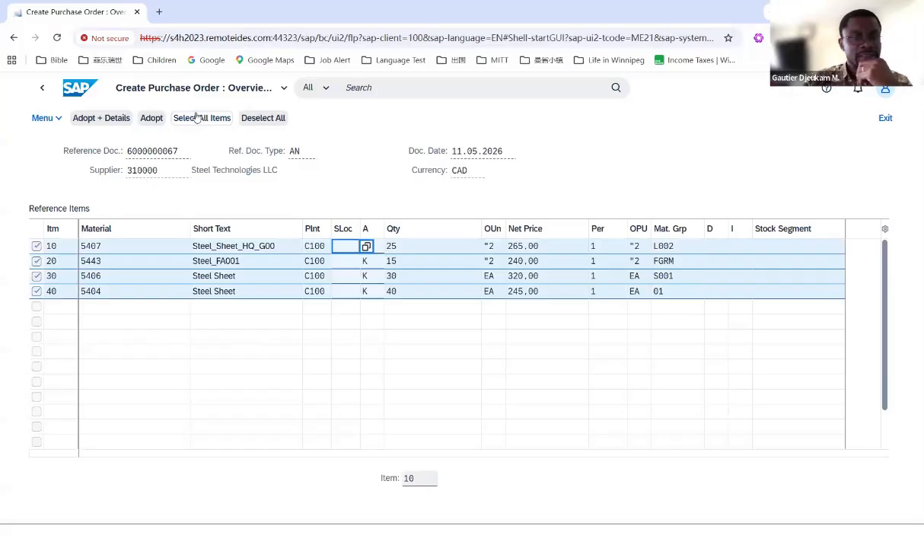
left_click(156, 122)
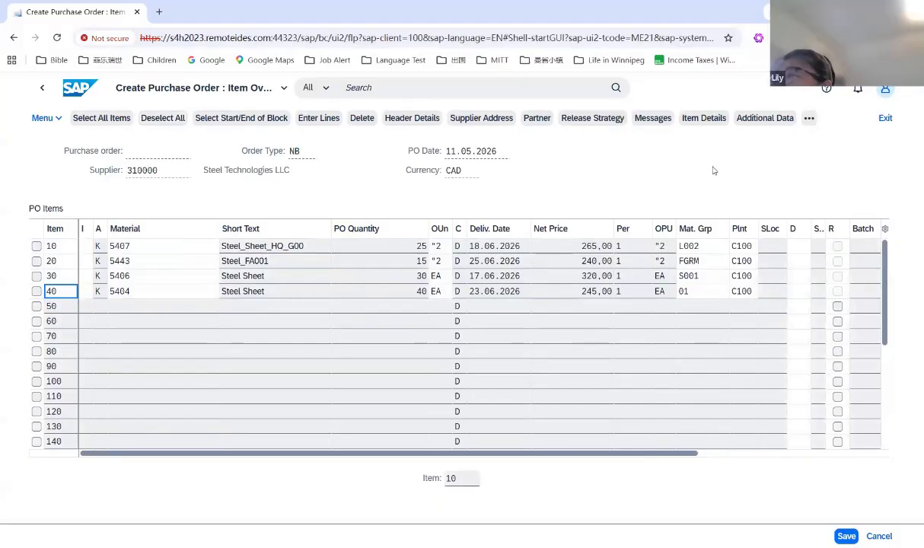
Check the release strategy and the header details of the new purchase order
left_click(810, 118)
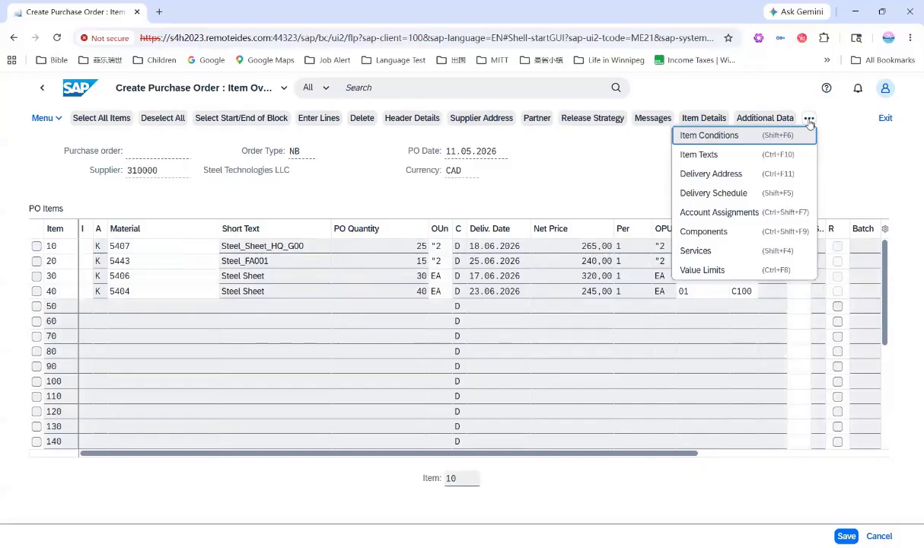
left_click(578, 161)
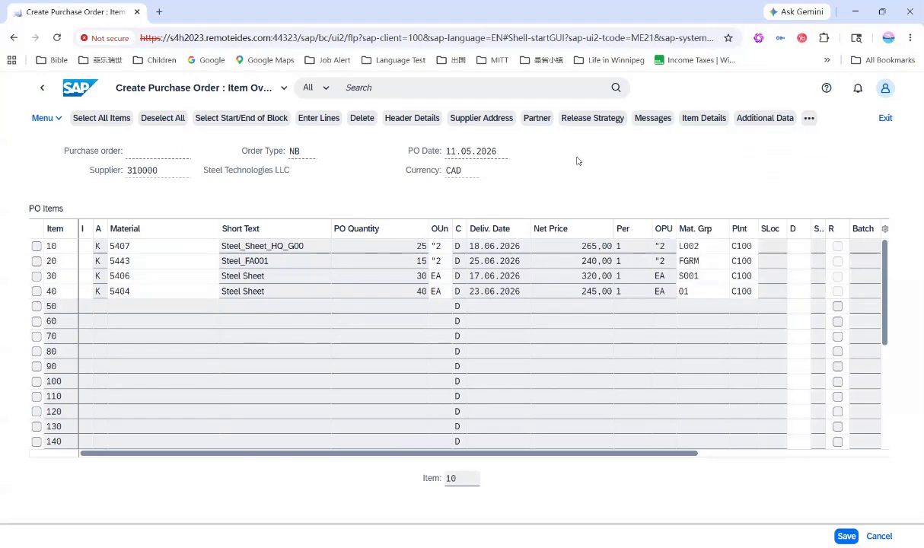
left_click(604, 121)
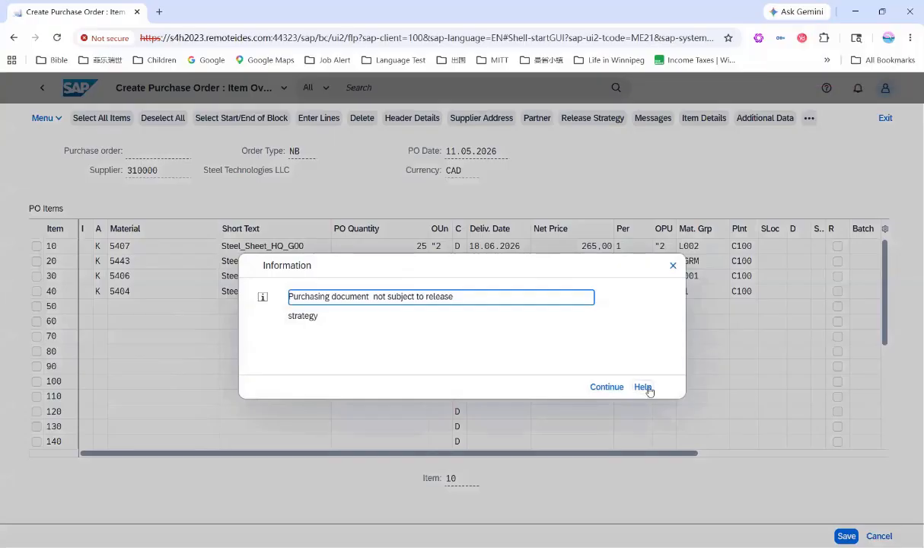
left_click(672, 267)
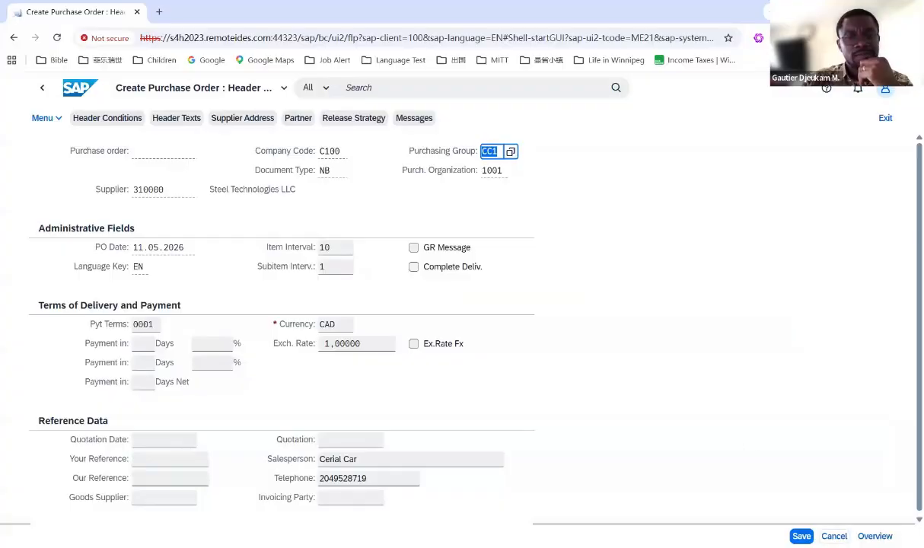
left_click(834, 537)
key("Tab")
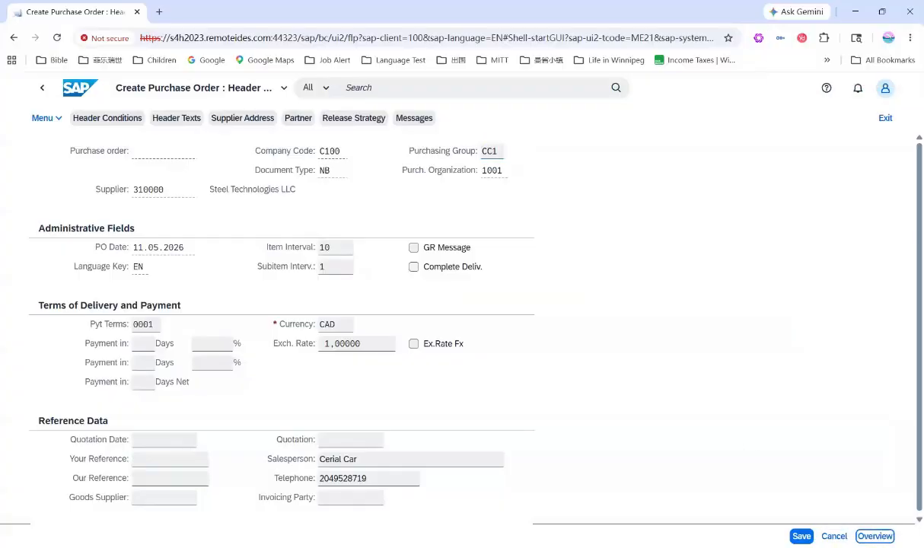
Return to the purchase order's item overview and set item 10's delivery date to 26.06.2026
key("Return")
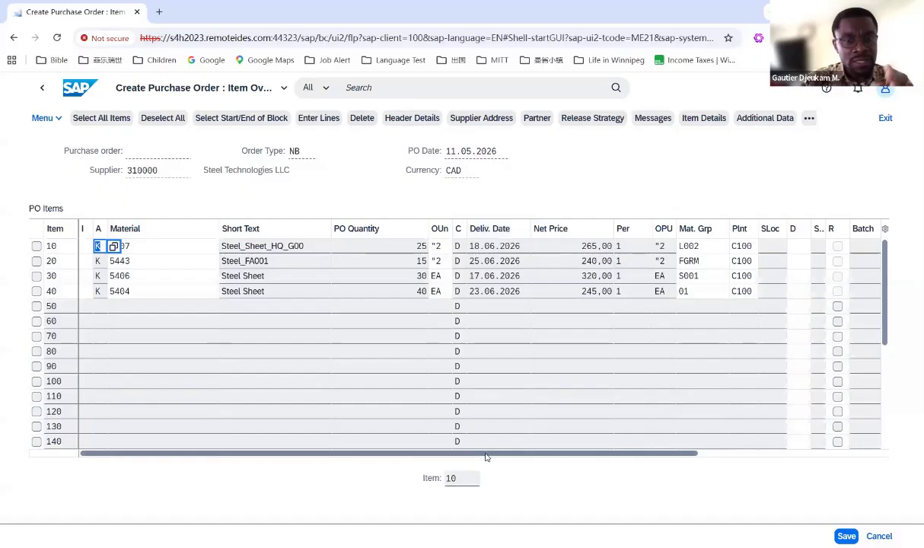
left_click_drag(485, 457, 536, 455)
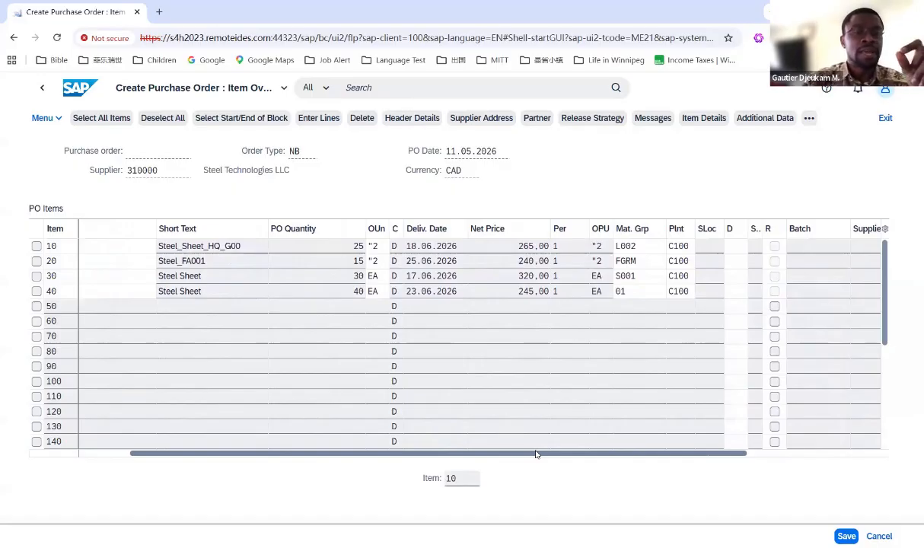
left_click_drag(536, 454, 473, 456)
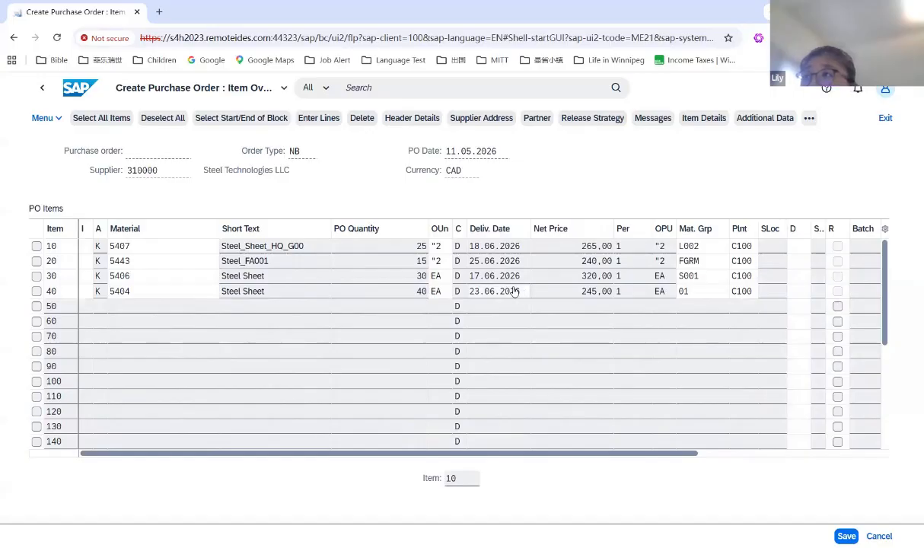
left_click(525, 250)
left_click(538, 246)
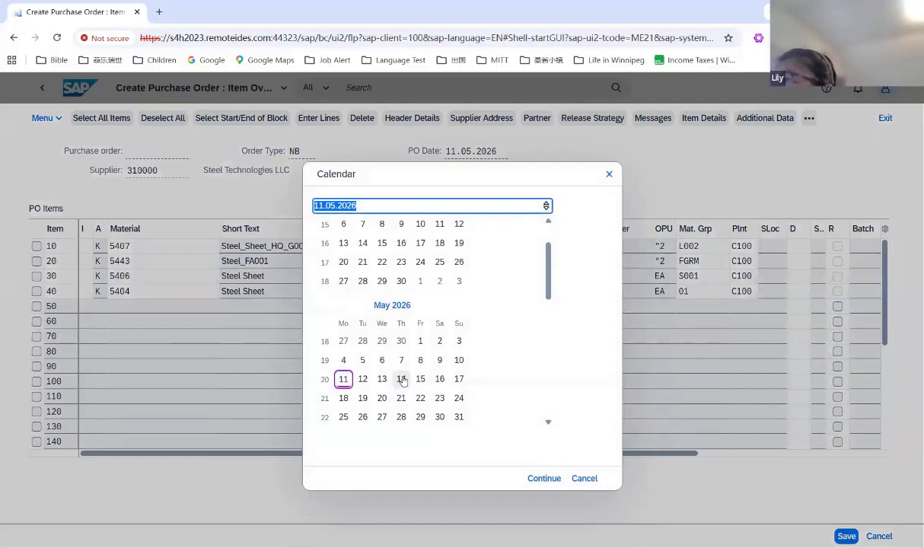
scroll(403, 381, "down", 3)
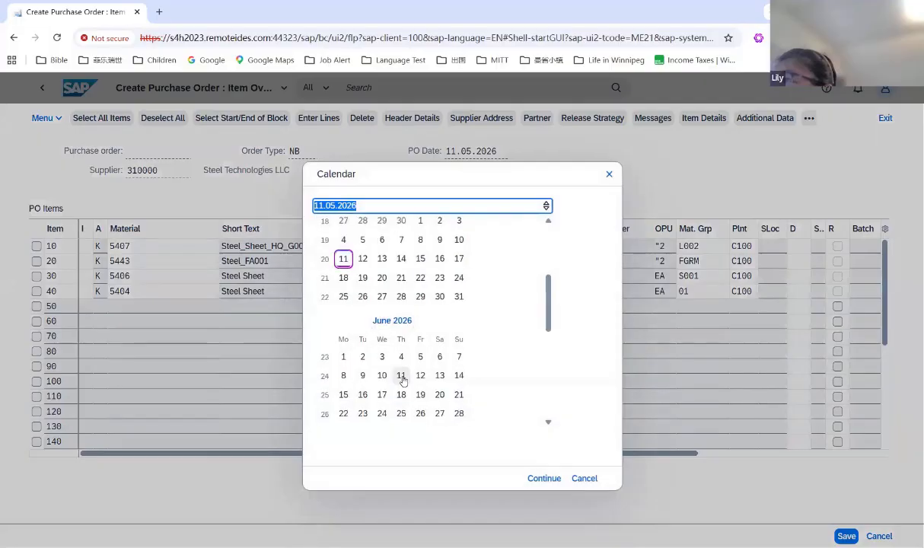
double_click(420, 414)
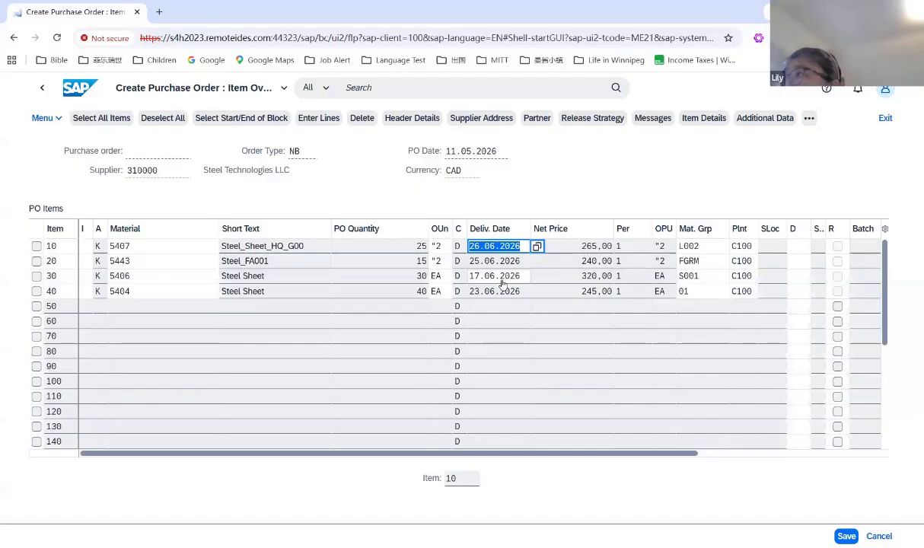
Select items 10, 20, 30 and 40 and save the purchase order
left_click(36, 246)
left_click(36, 263)
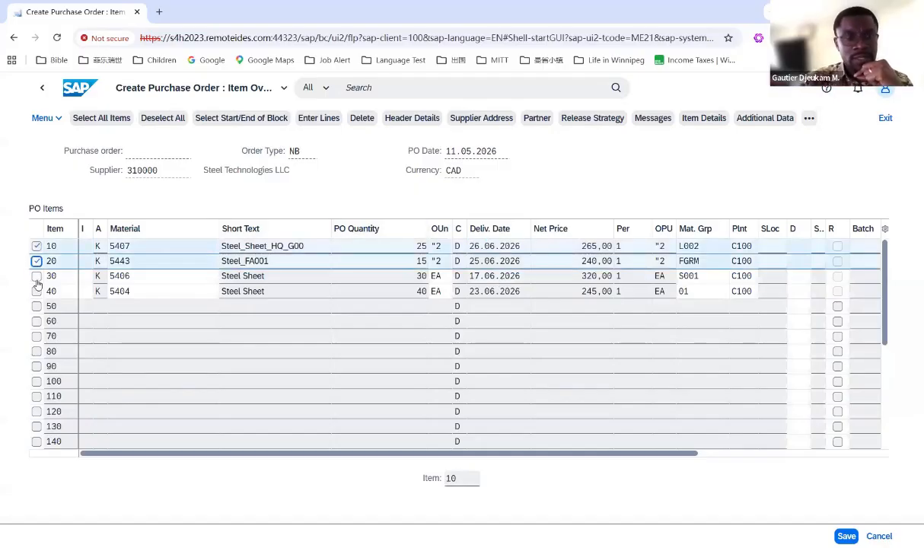
left_click(35, 276)
left_click(35, 291)
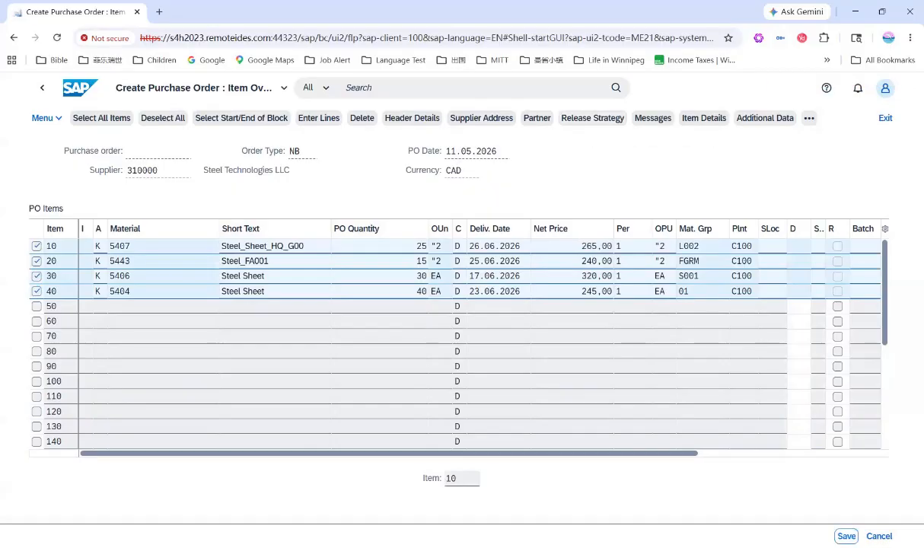
key("ctrl+s")
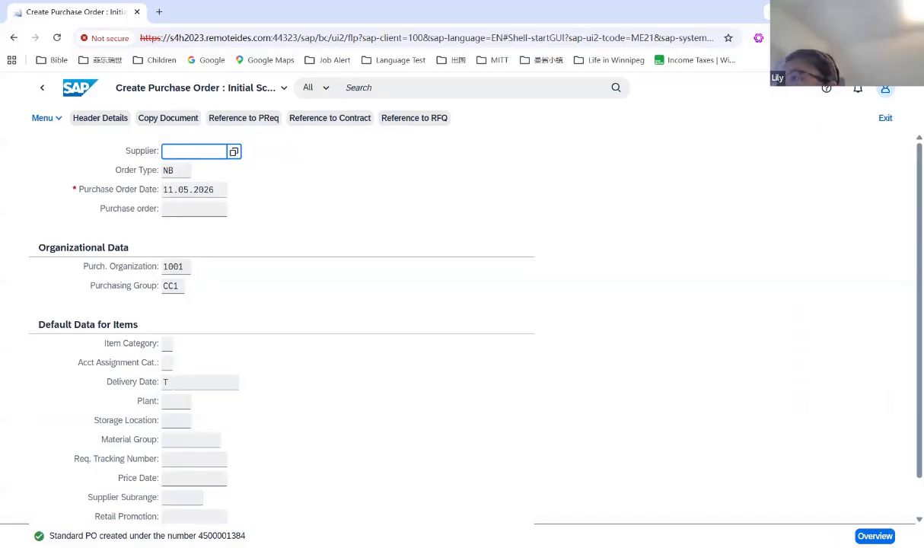
Try to open the item overview without a supplier, read the message details, and exit purchase order creation
left_click(875, 537)
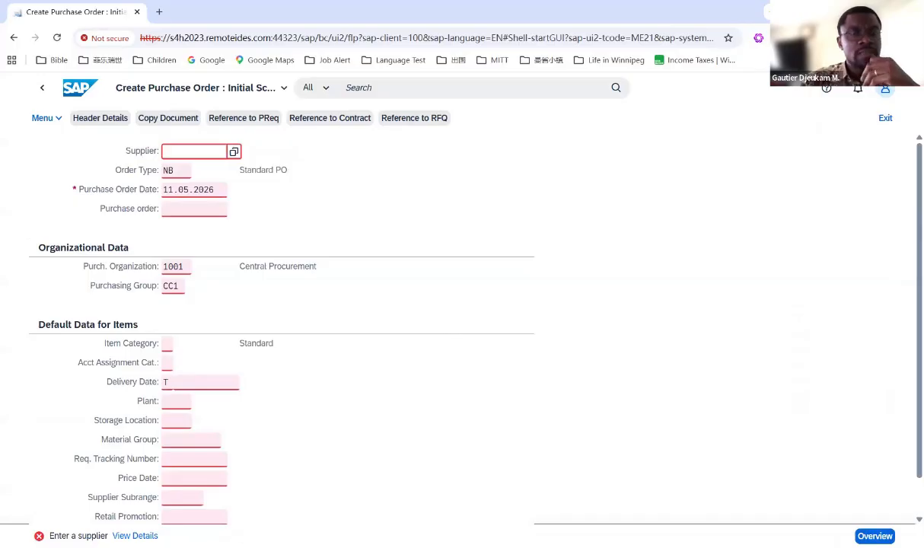
left_click(134, 536)
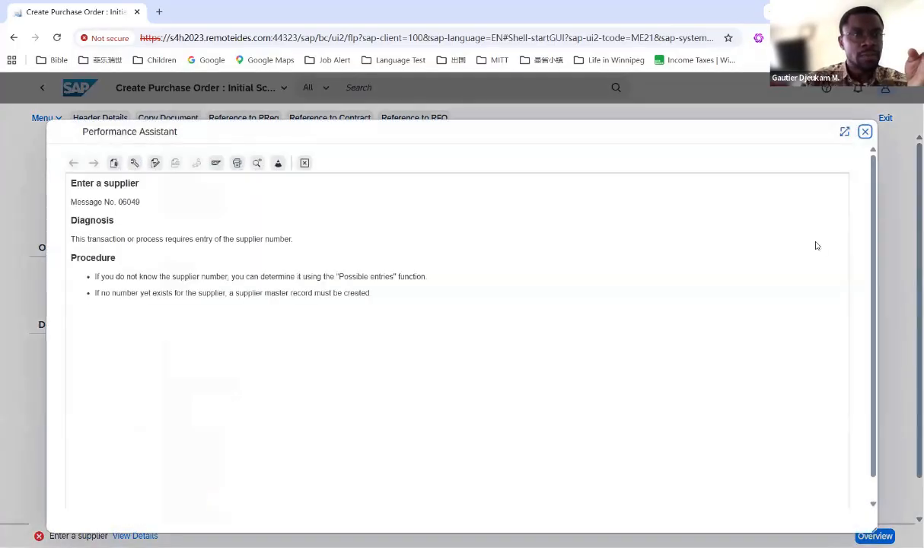
left_click(866, 135)
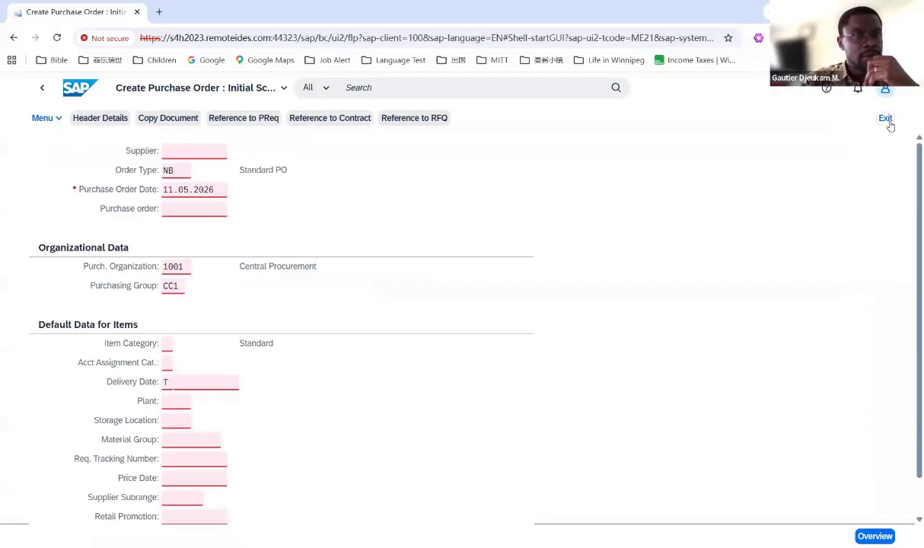
left_click(886, 119)
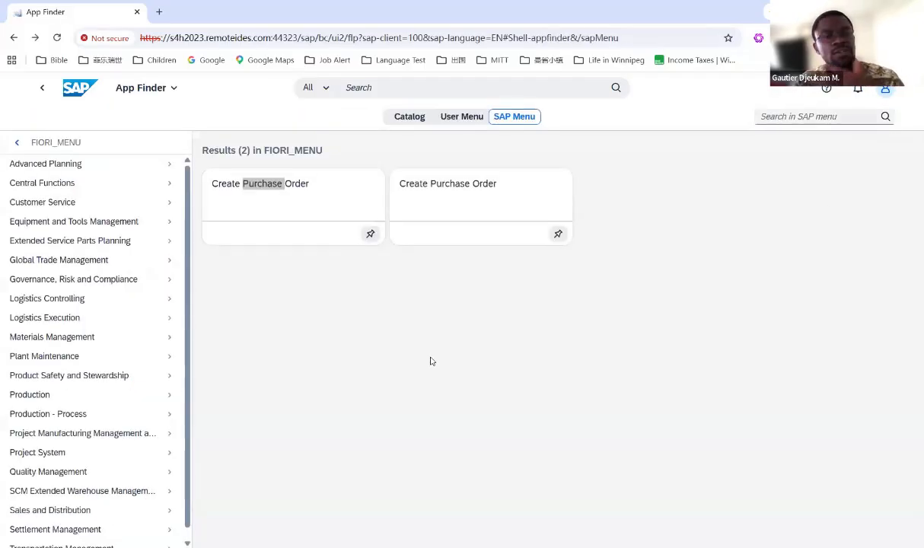
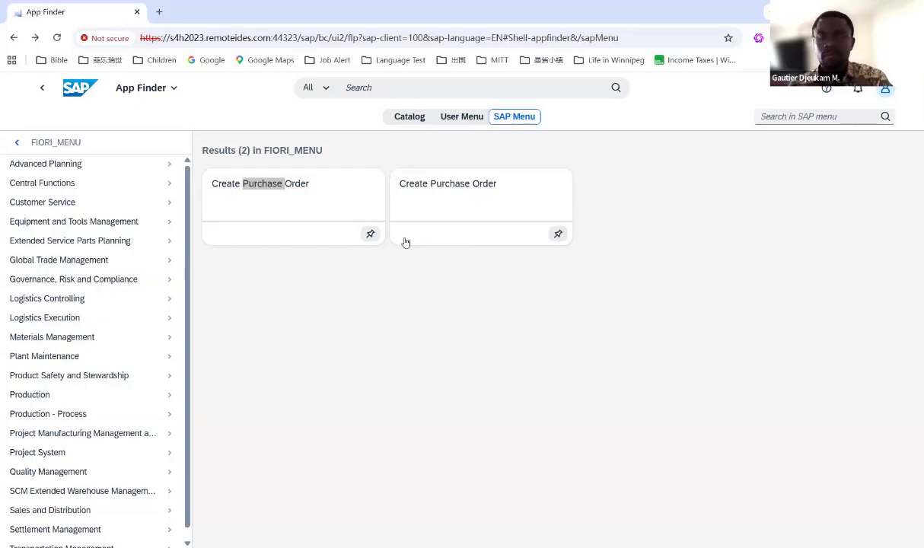
Browse the SAP Menu to Materials Management, Inventory Management, Goods Movement and launch the first Goods Movement app
left_click(809, 116)
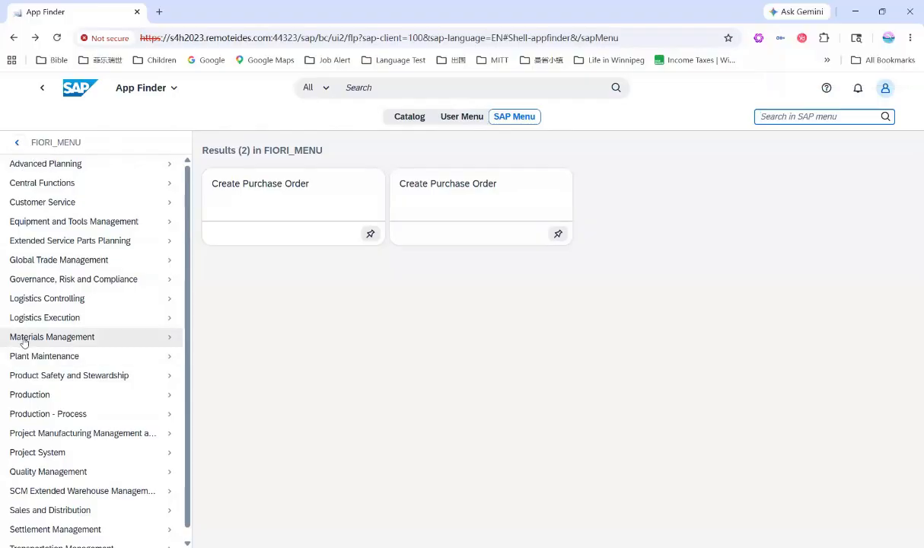
scroll(70, 326, "down", 1)
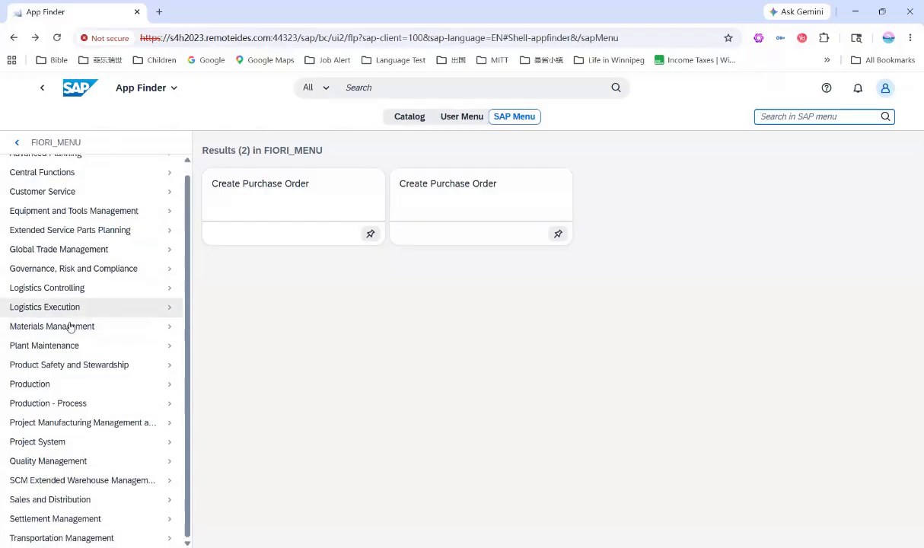
scroll(69, 326, "up", 1)
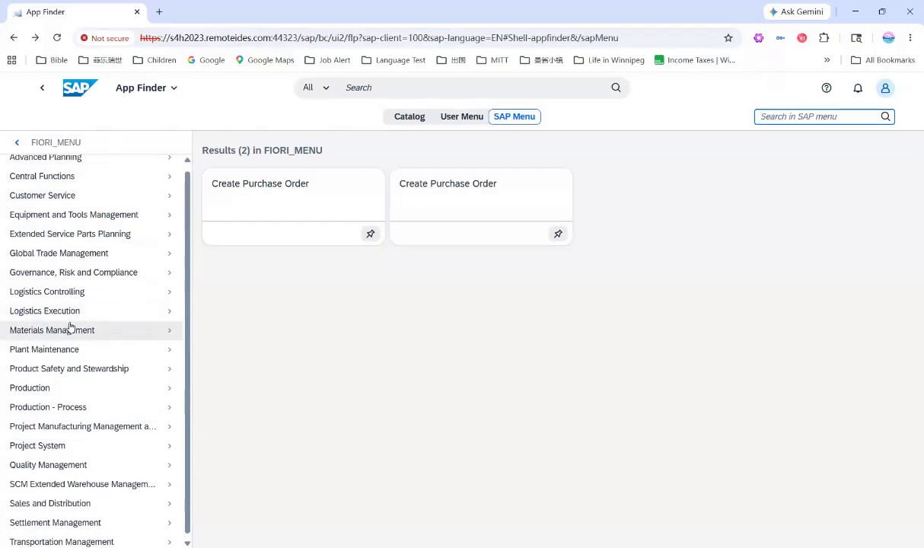
left_click(56, 339)
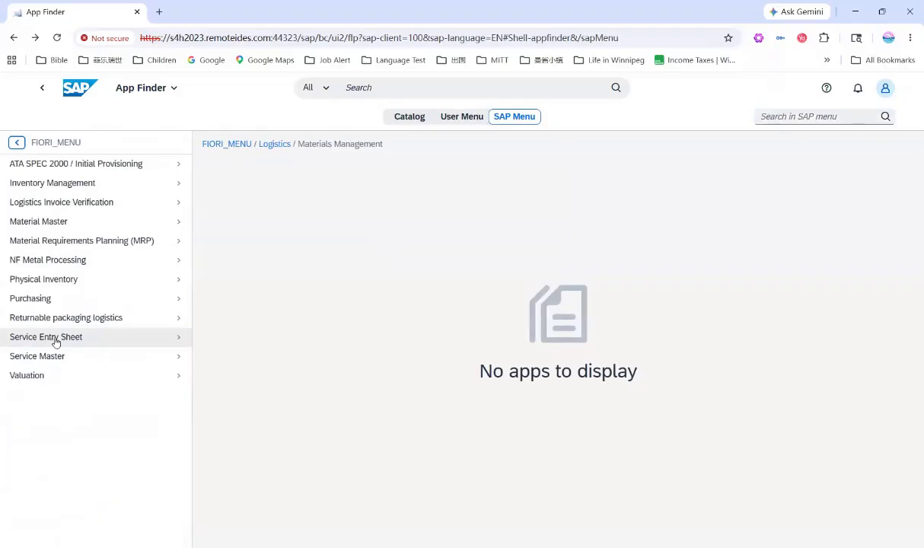
left_click(82, 182)
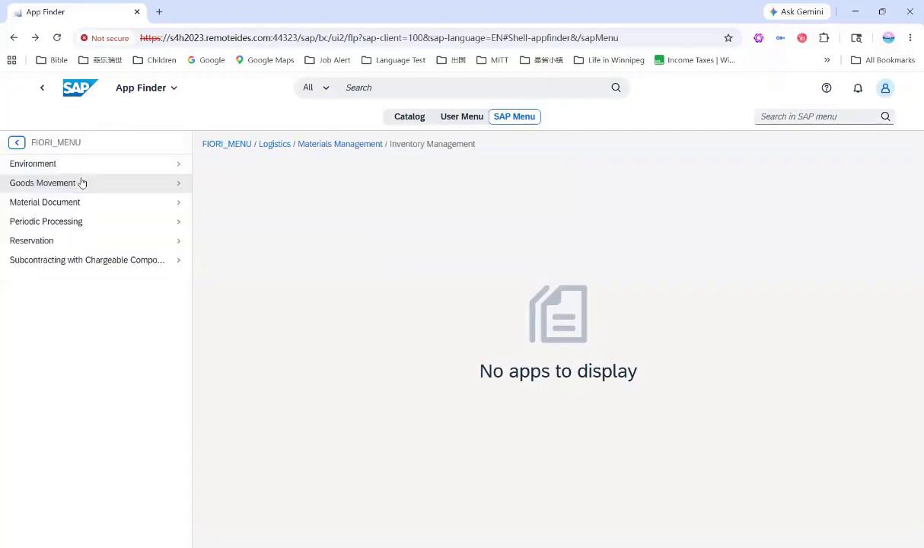
left_click(57, 184)
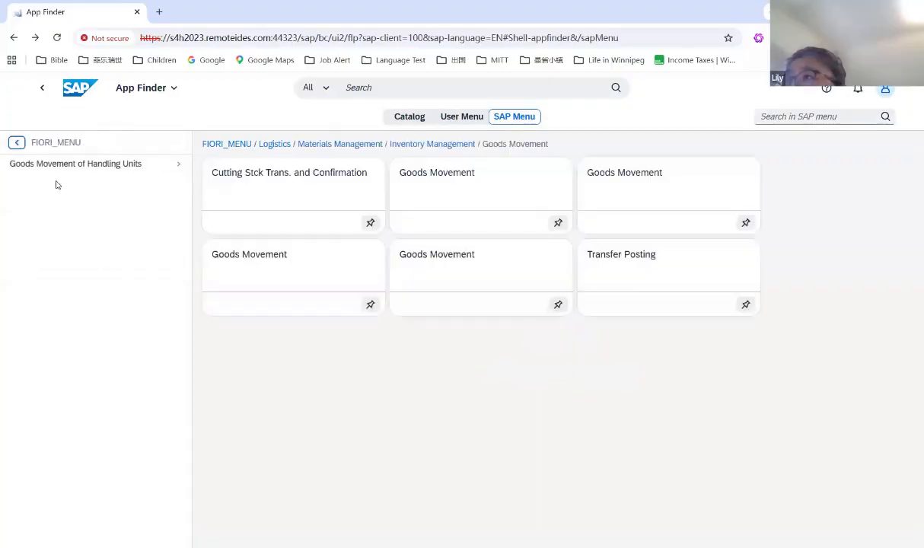
double_click(454, 198)
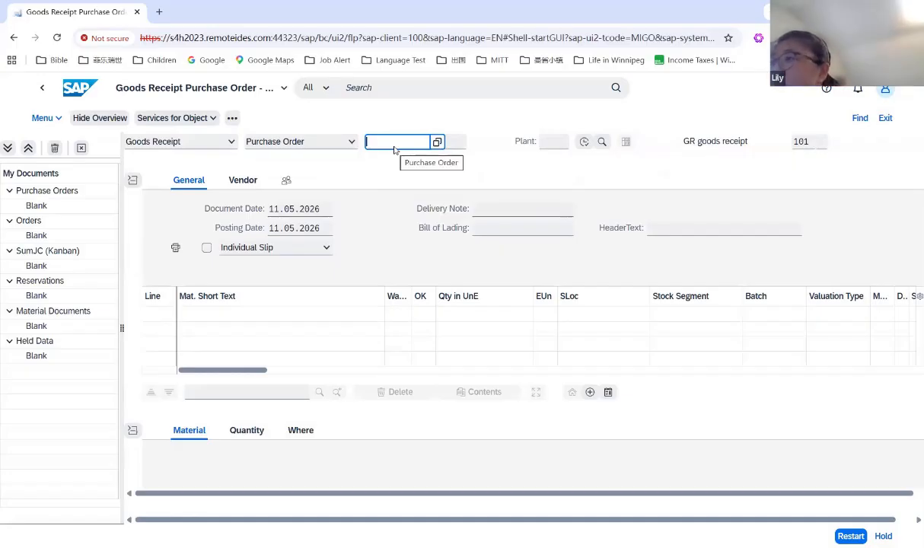
Try to load the newly saved purchase order into the goods receipt by its purchase order number
type("450000")
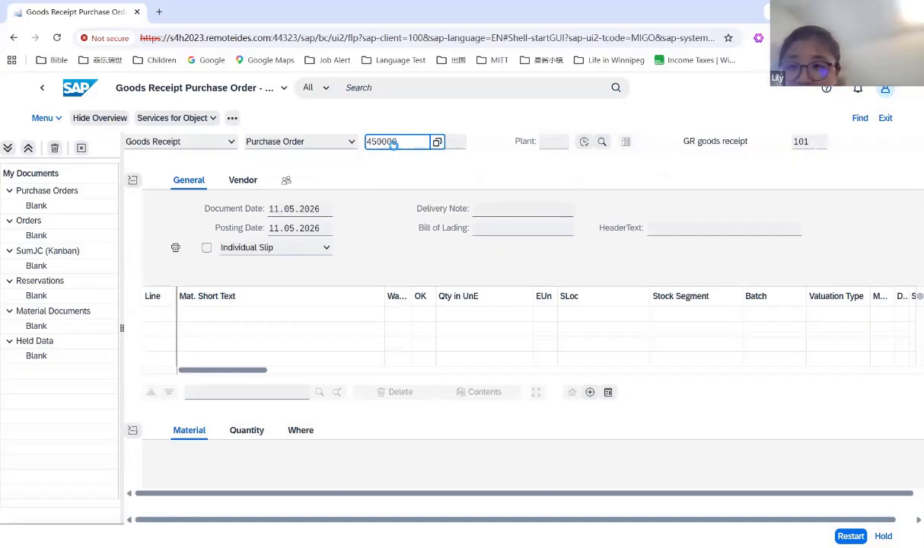
type("1384")
key("Return")
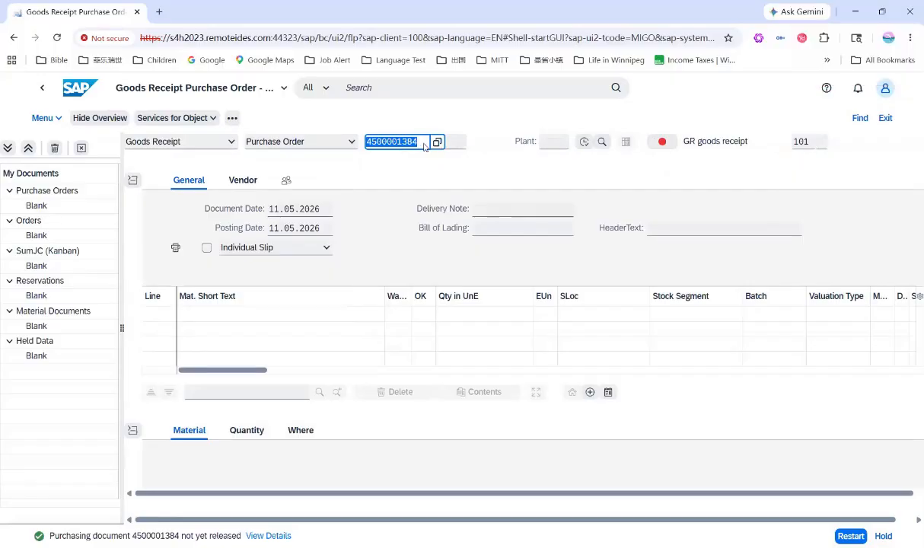
left_click(404, 140)
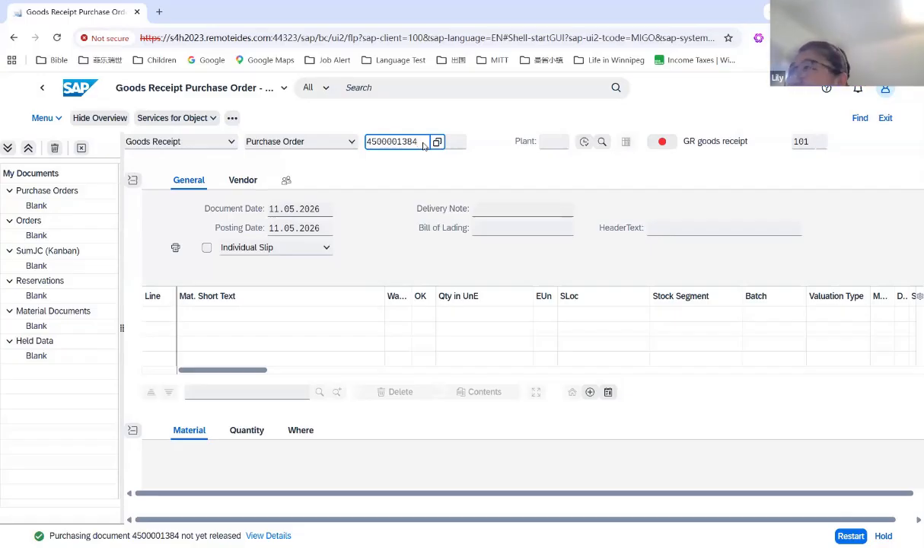
double_click(423, 146)
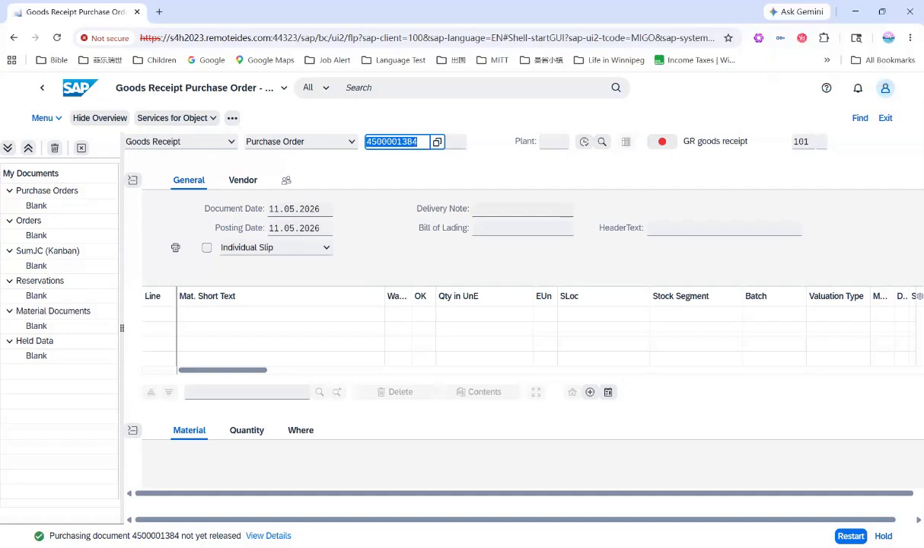
Retry loading the saved purchase order into the goods receipt by its purchase order number, restarting the entry between attempts
left_click(851, 537)
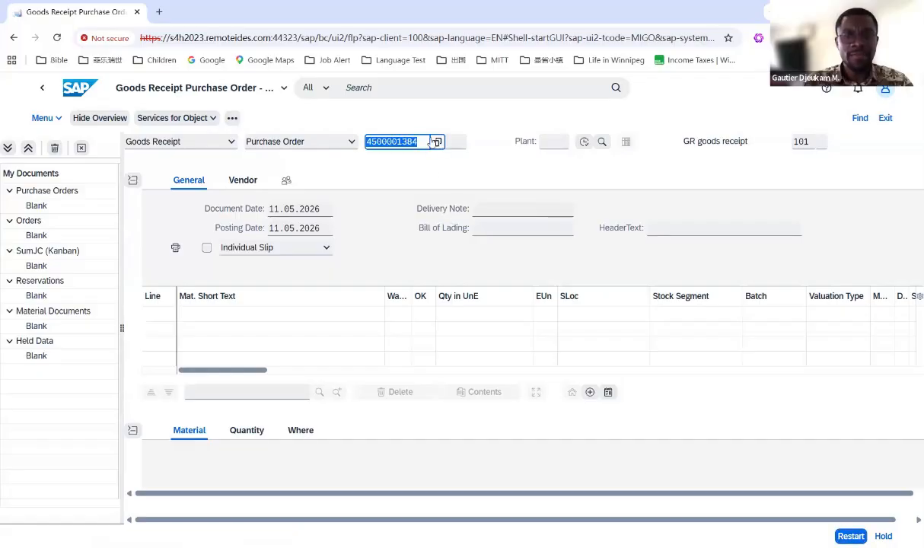
key("F4")
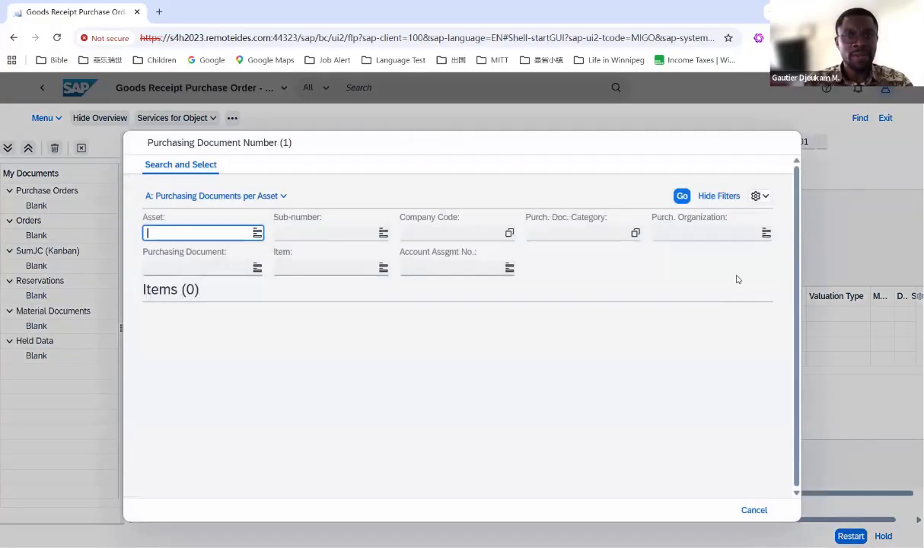
left_click(755, 510)
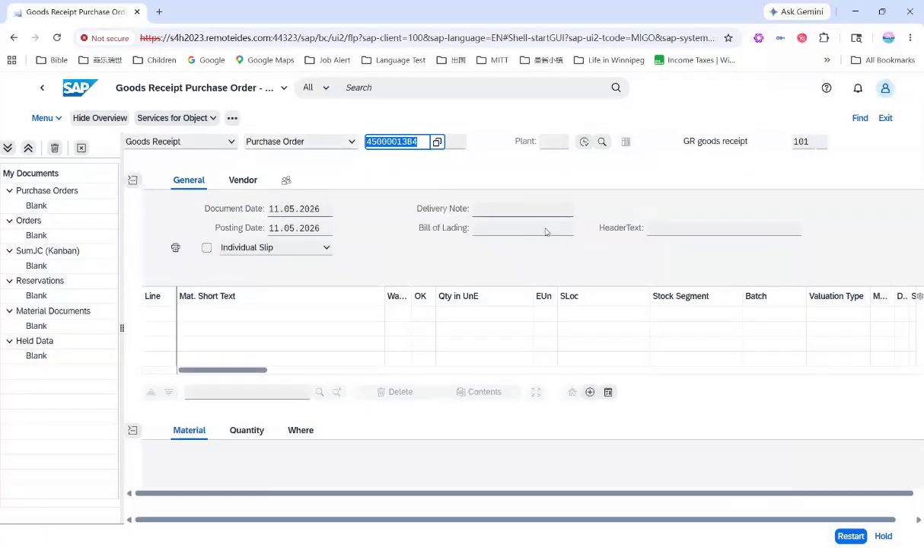
left_click(423, 145)
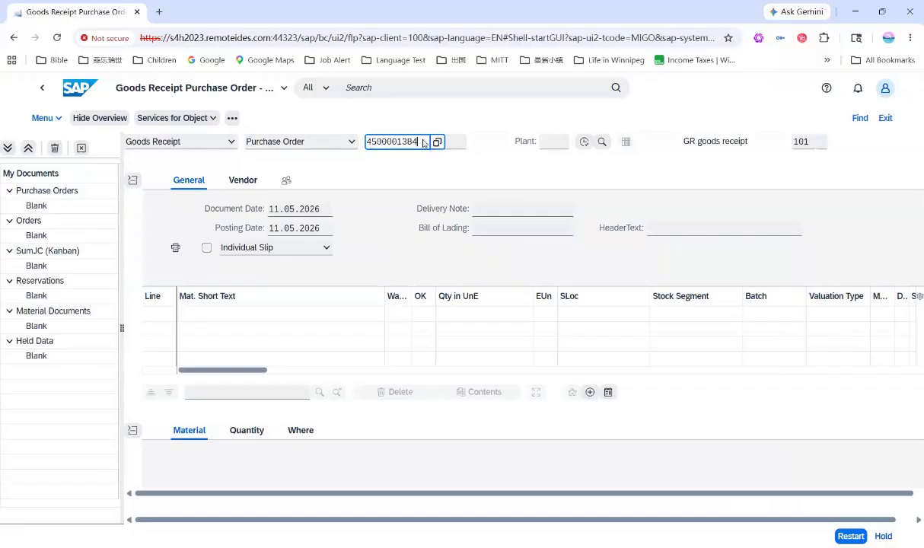
key("Return")
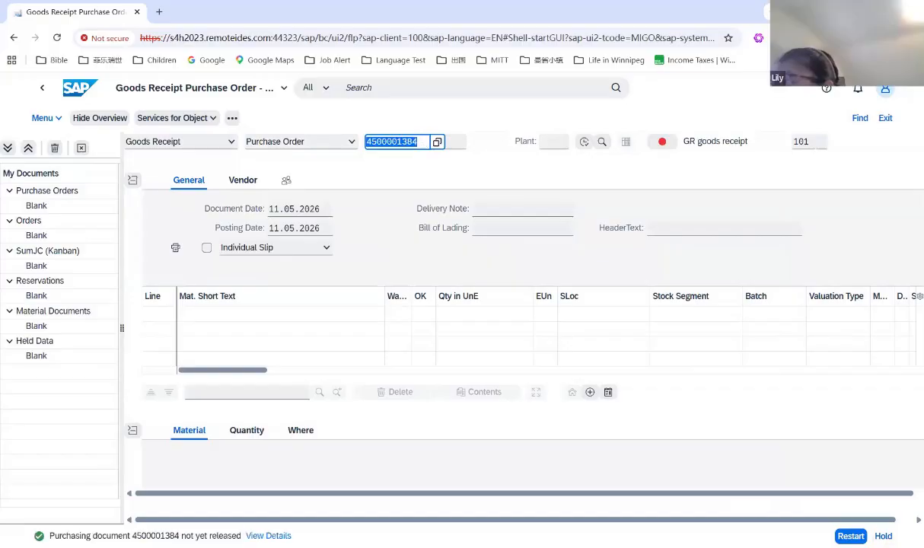
left_click(851, 536)
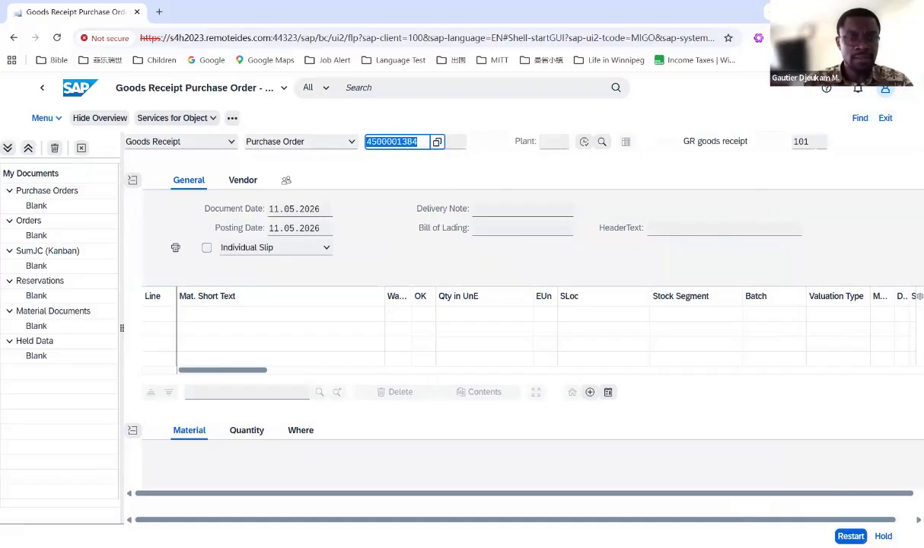
left_click(427, 143)
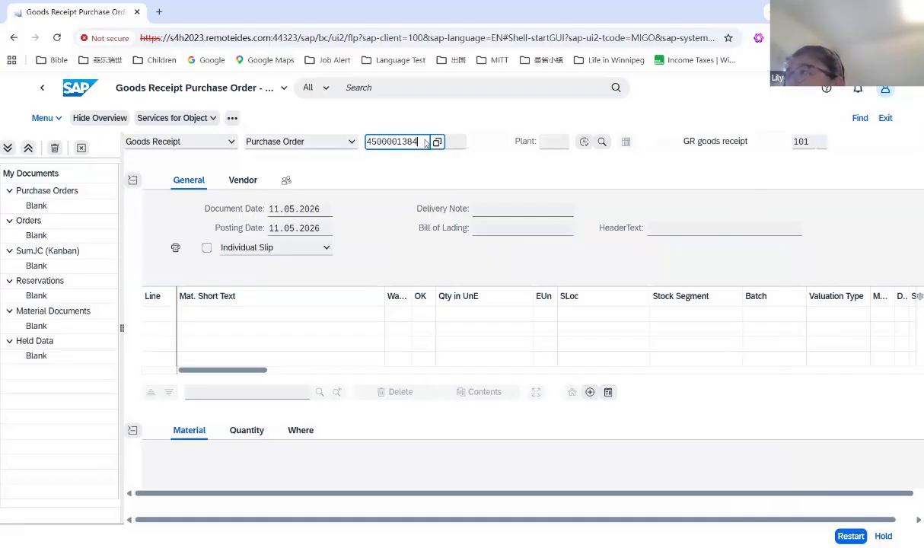
key("Return")
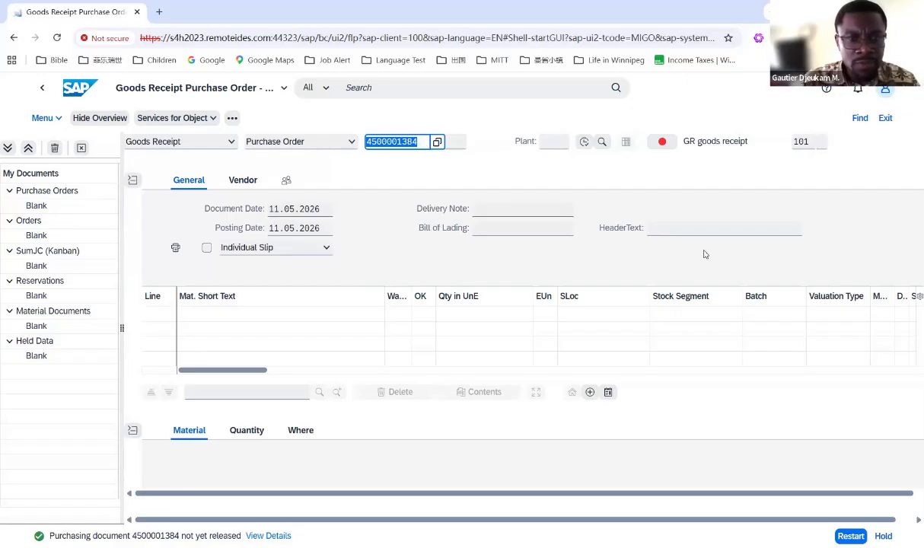
left_click(852, 536)
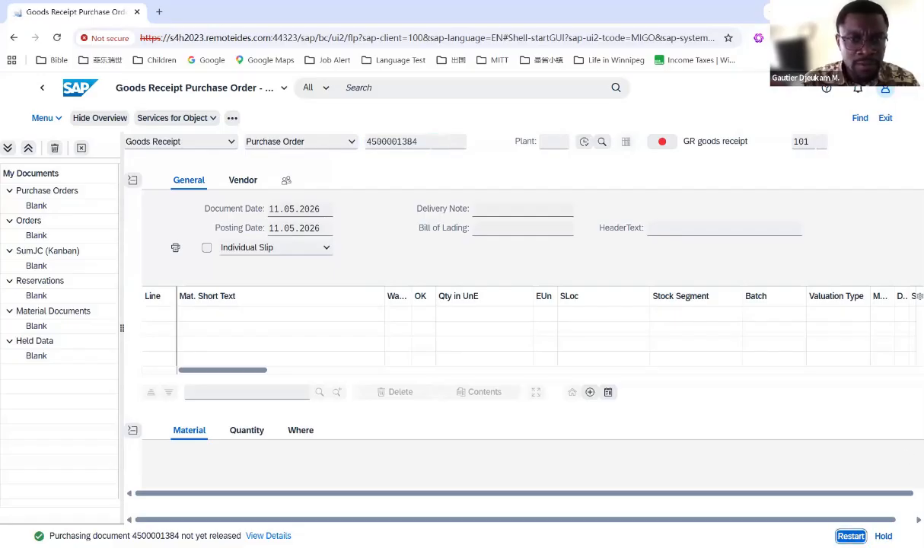
left_click(425, 147)
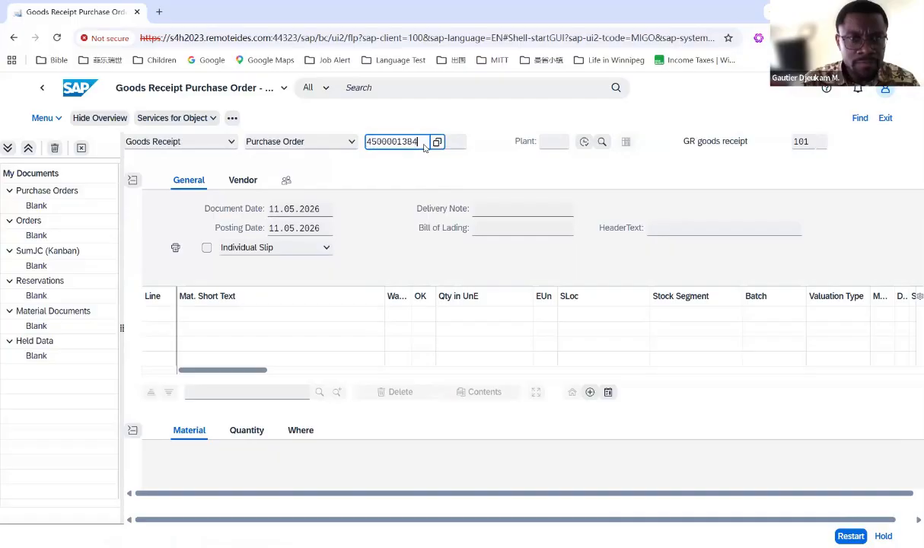
key("Return")
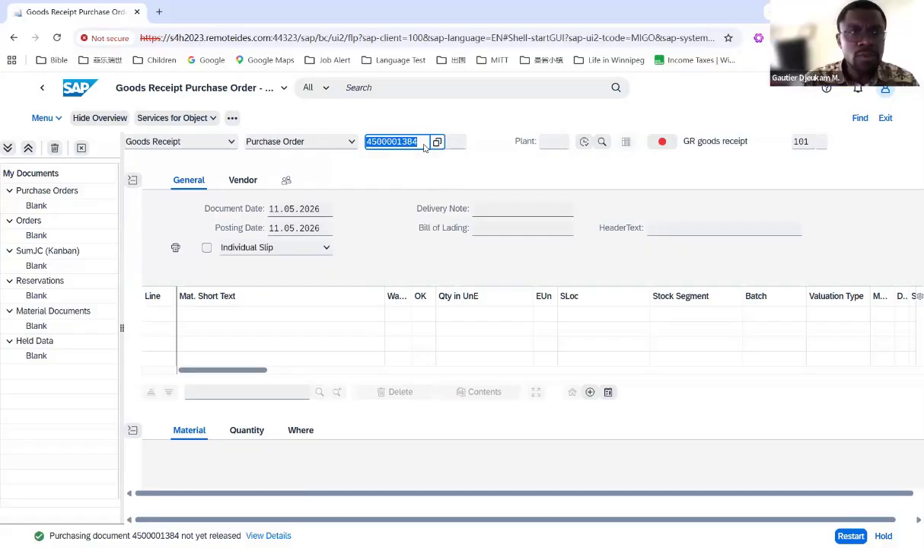
Exit the goods receipt, relaunch the first Goods Movement app and load the saved purchase order by its number
left_click(884, 119)
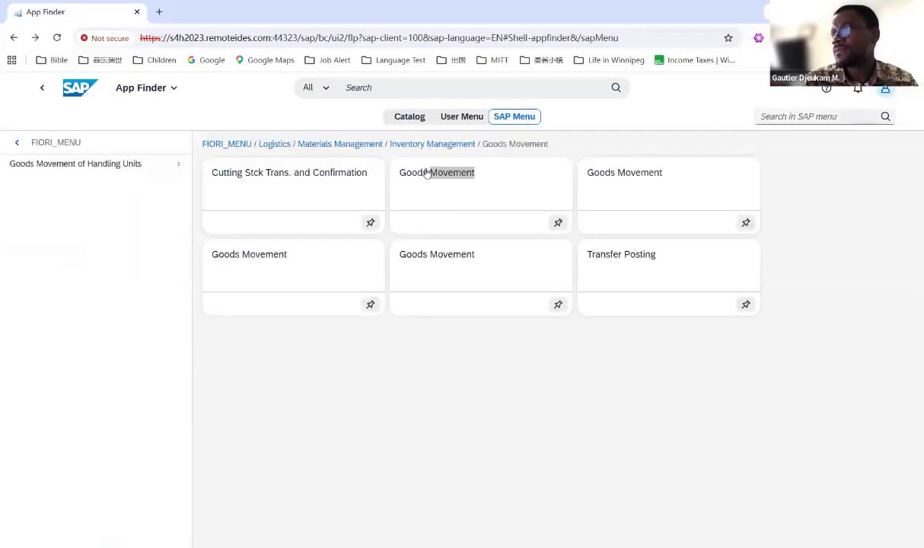
left_click(427, 174)
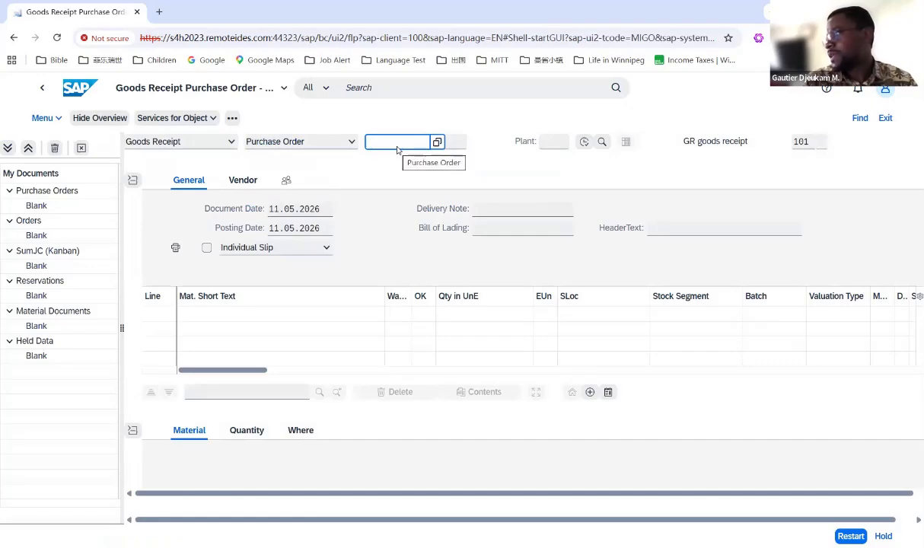
type("450")
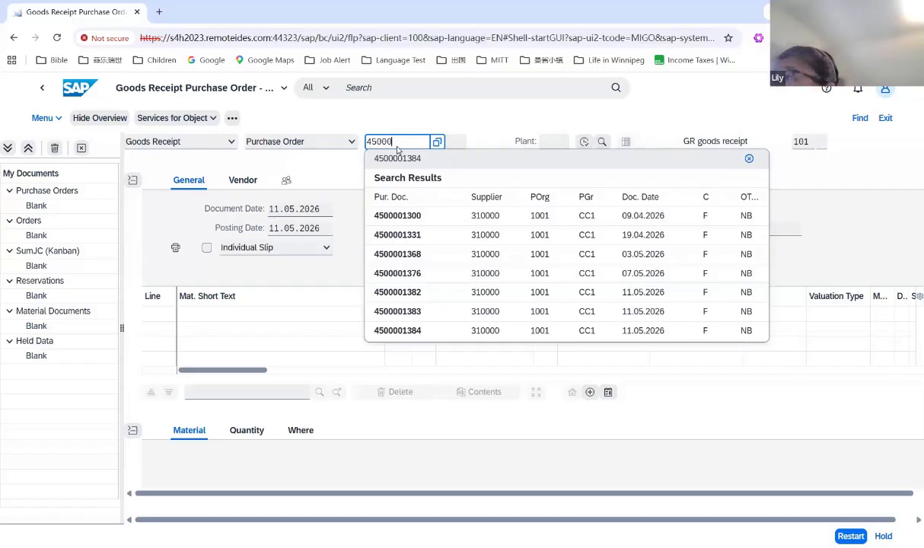
type("0")
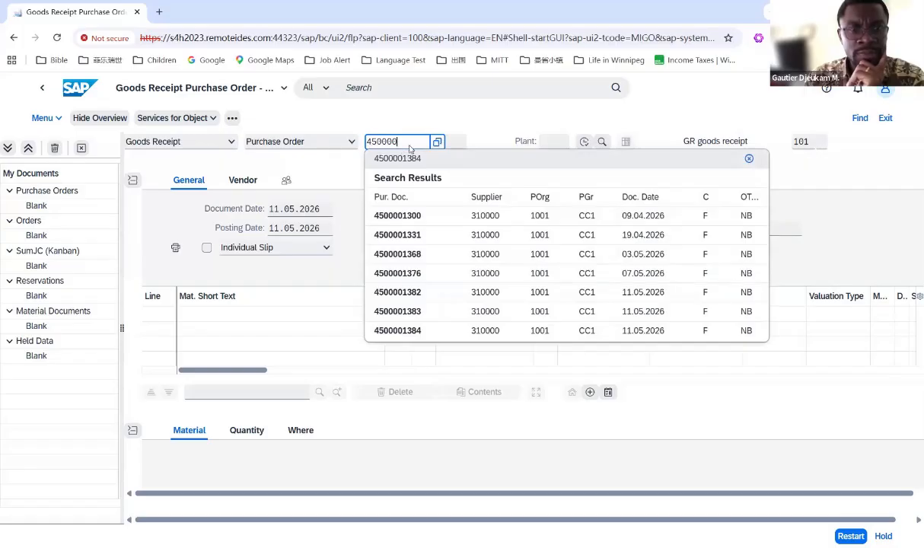
left_click(412, 333)
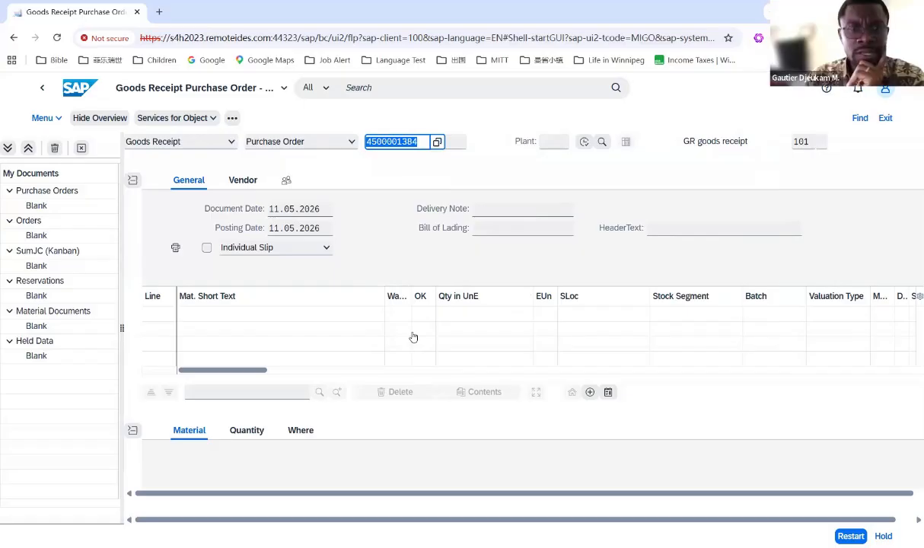
key("Return")
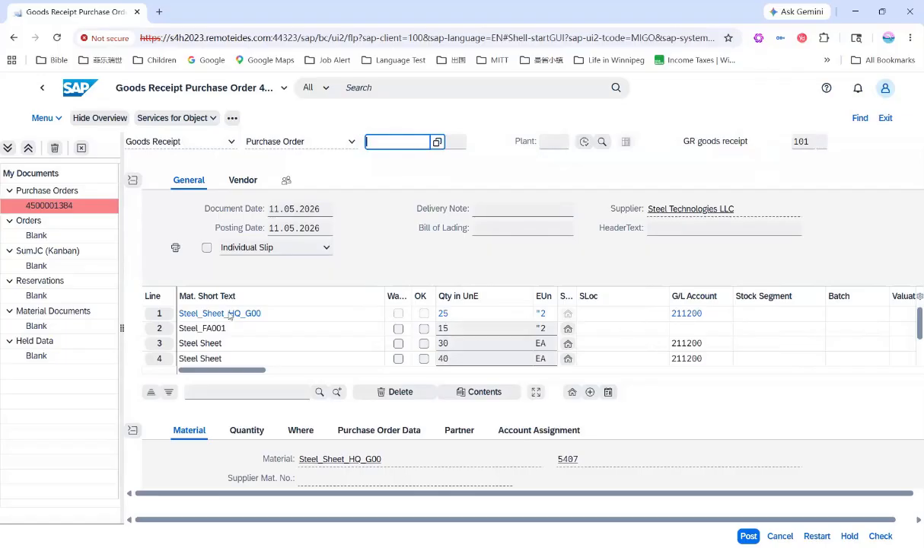
left_click(310, 314)
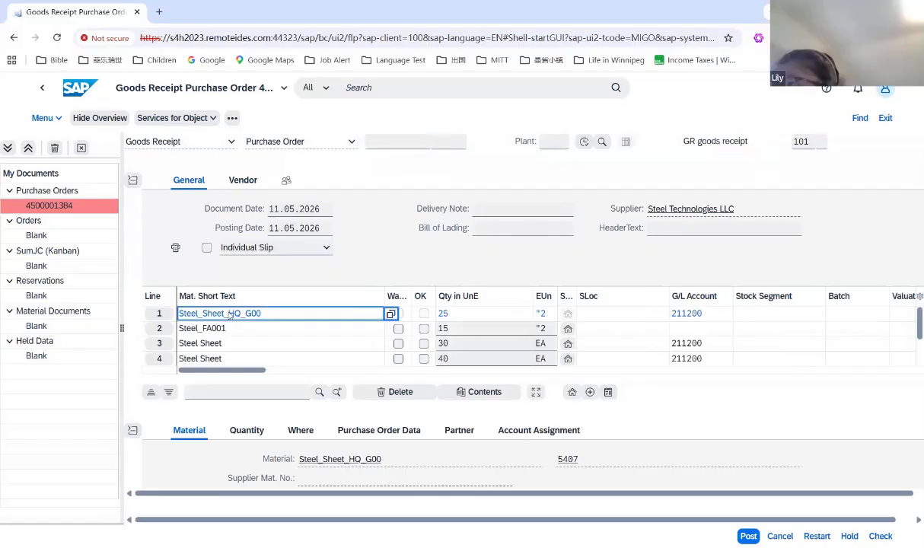
left_click(297, 334)
left_click(289, 343)
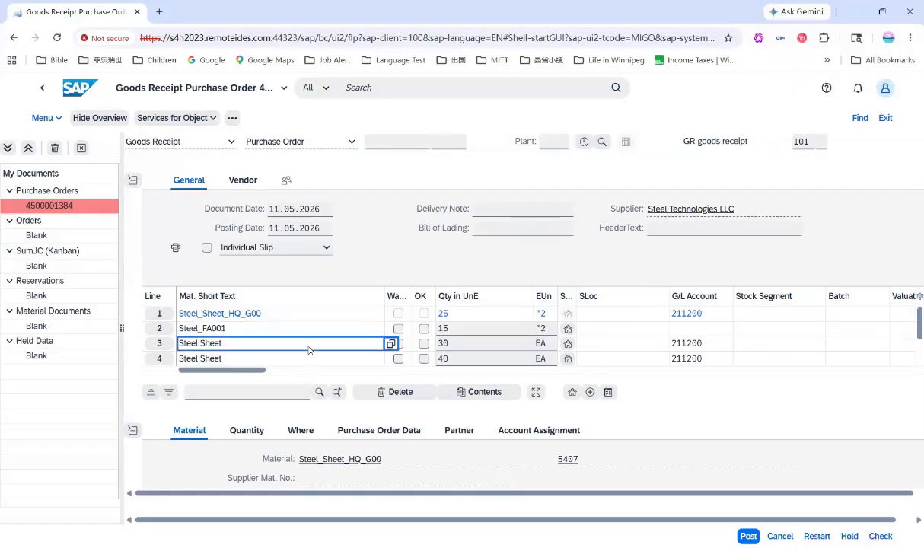
left_click(369, 318)
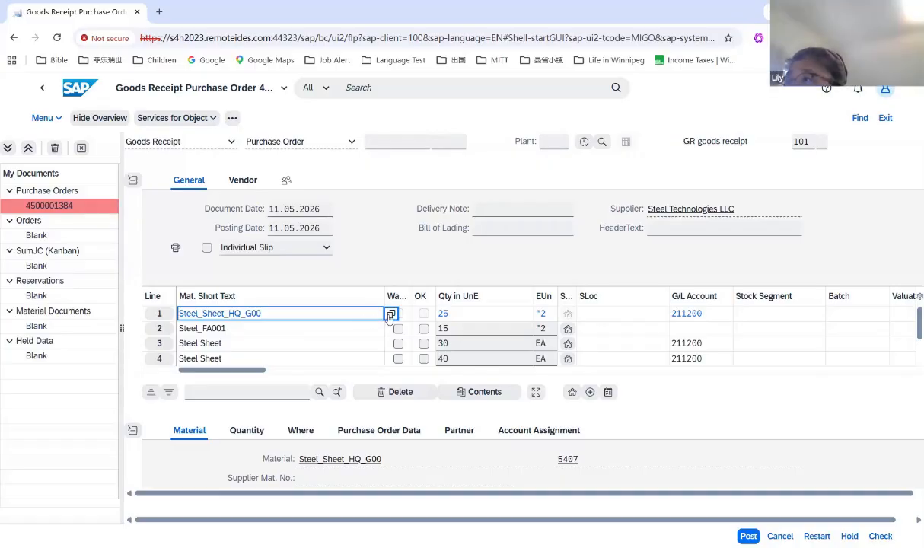
left_click(390, 314)
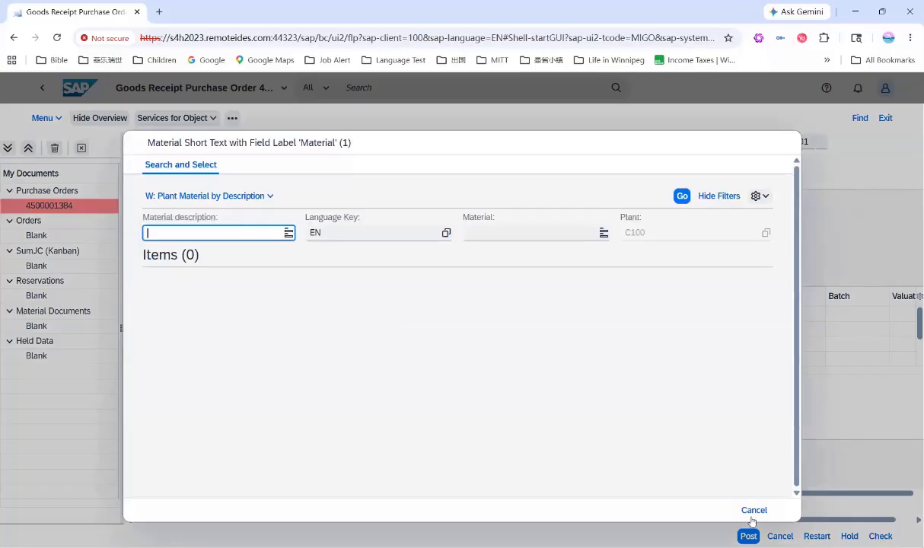
left_click(753, 511)
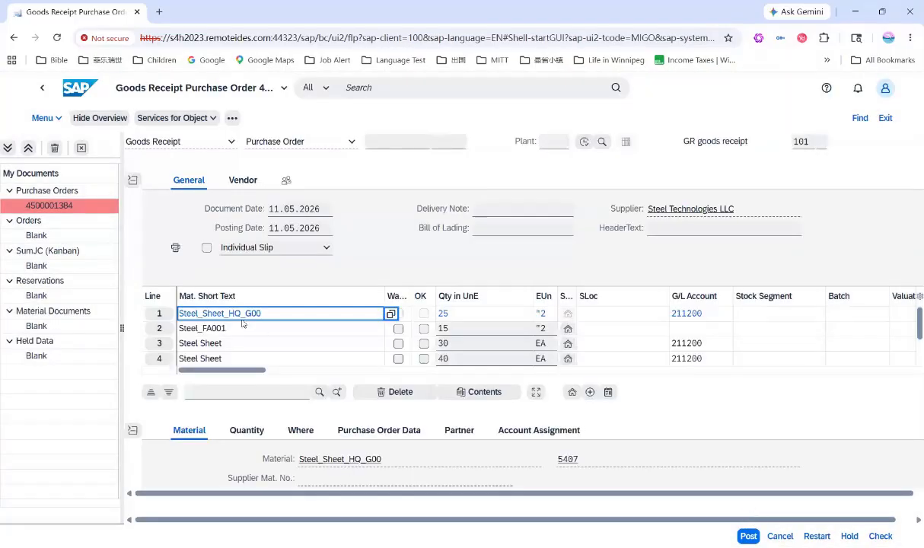
Try to mark line 1 as OK in the item overview and enter plant C100 for the goods receipt
left_click(425, 314)
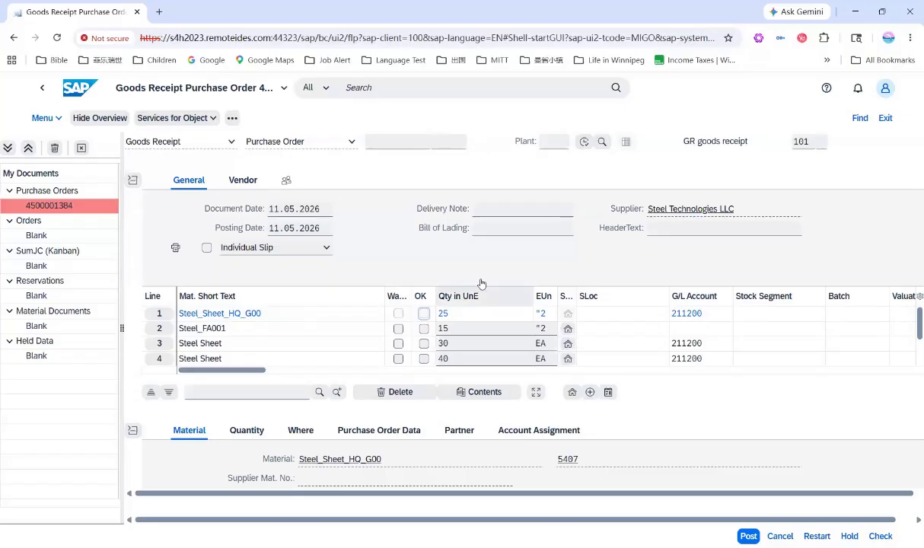
left_click(551, 142)
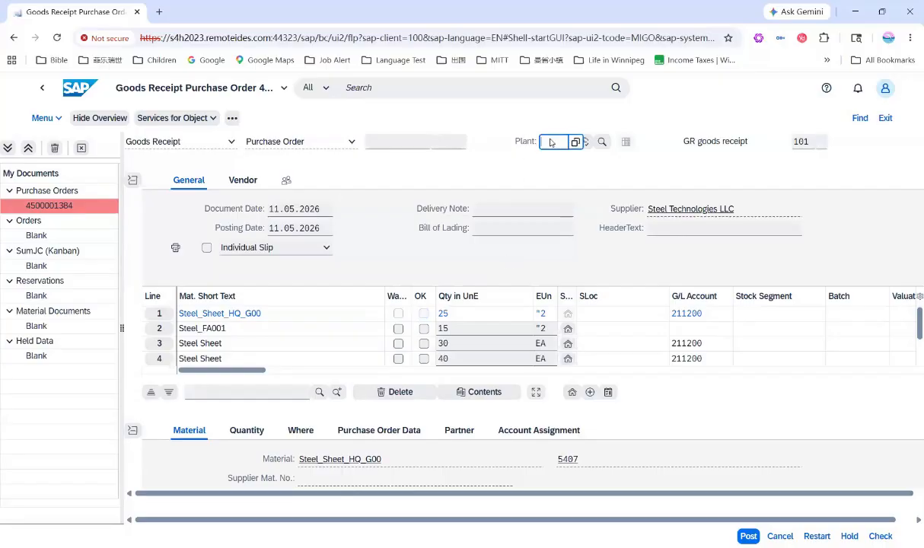
type("C100")
double_click(551, 142)
Review the material, location and quantity details of line 1, Steel_Sheet_HQ_G00
left_click_drag(232, 373, 239, 373)
scroll(805, 419, "down", 3)
scroll(805, 418, "down", 1)
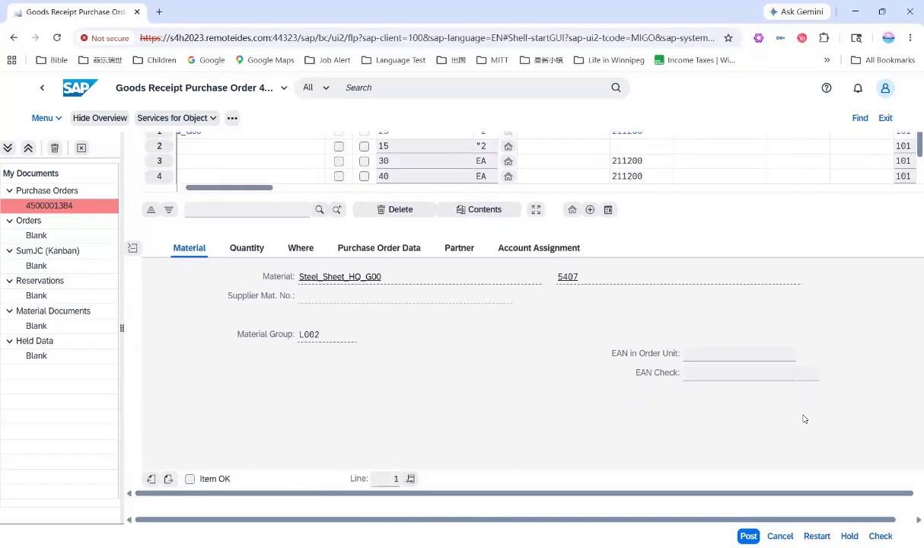
scroll(805, 418, "up", 3)
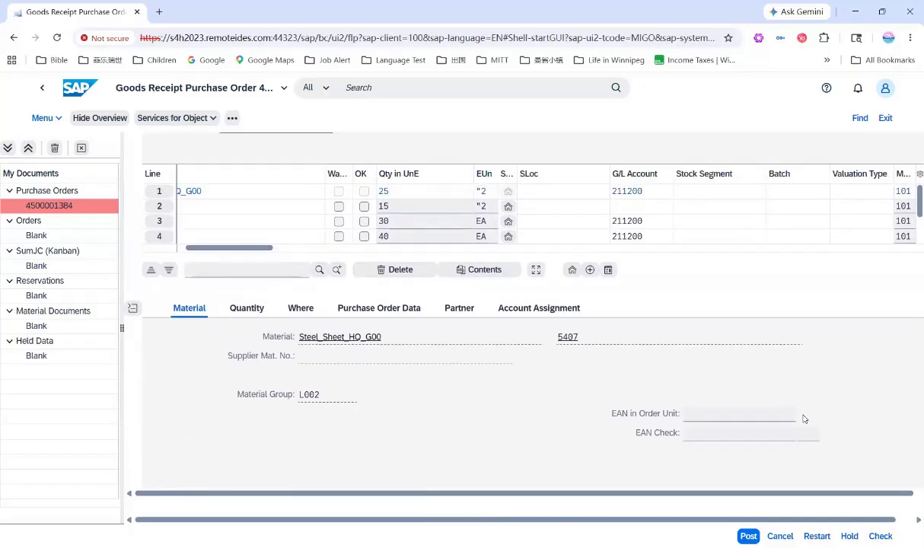
left_click(293, 308)
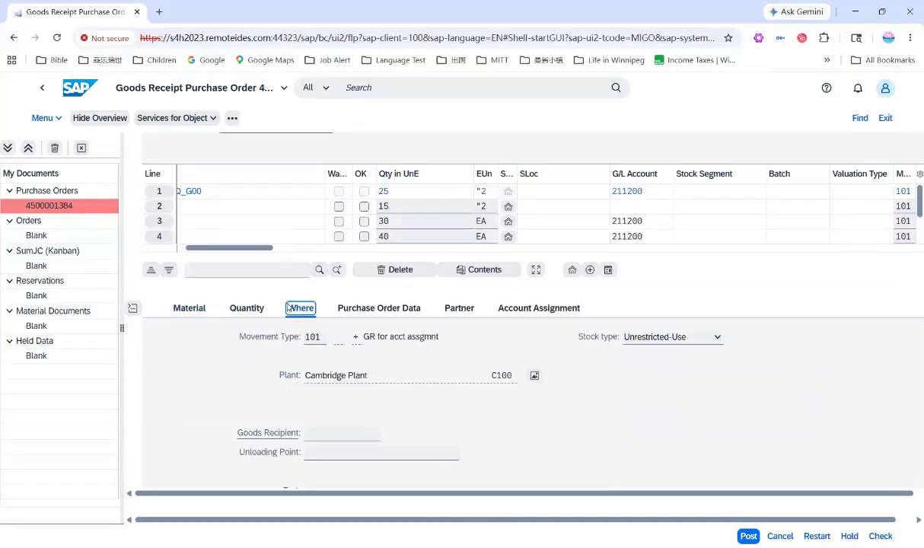
left_click(232, 303)
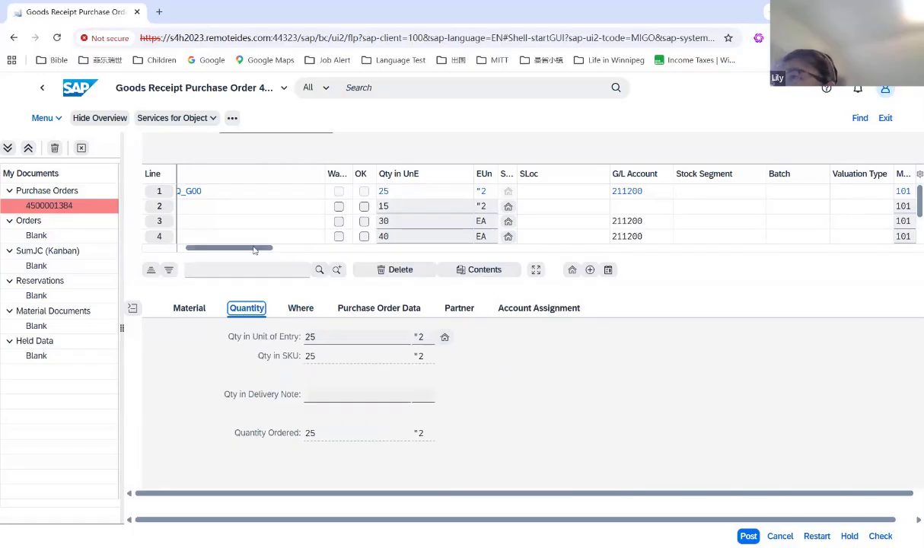
left_click_drag(244, 247, 212, 251)
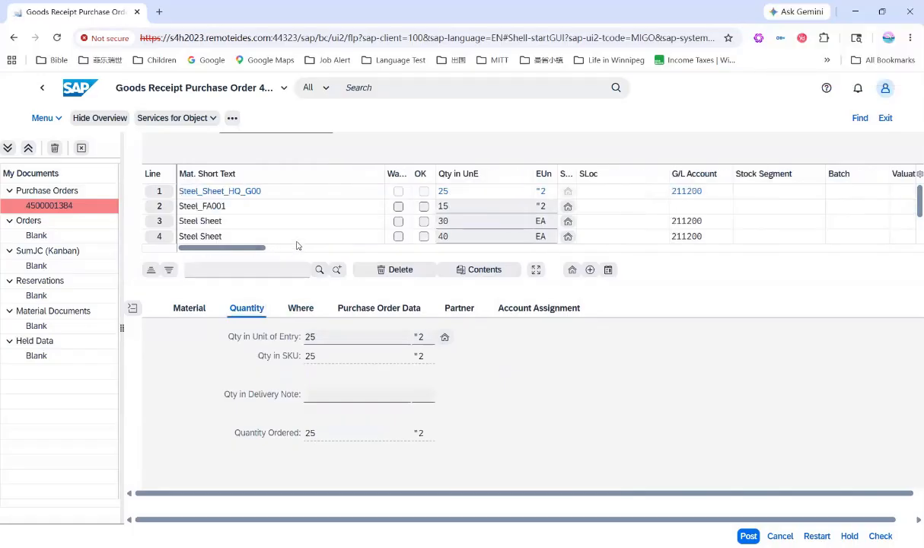
Mark line 1 as Item OK in the item details
left_click(204, 208)
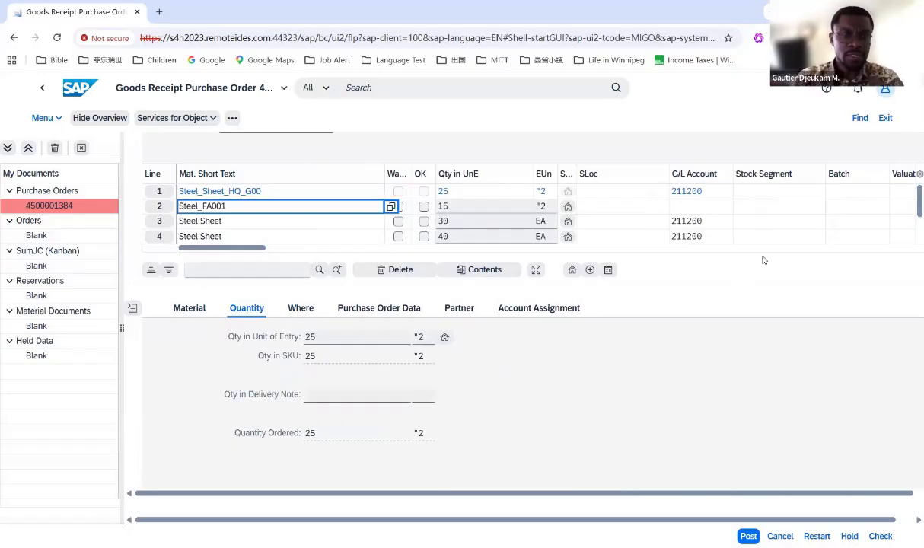
scroll(876, 319, "down", 1)
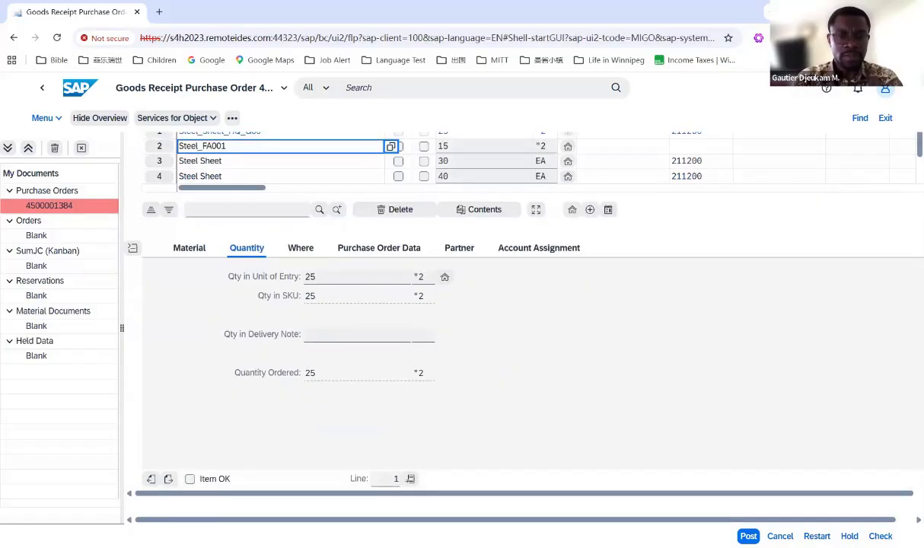
left_click(189, 479)
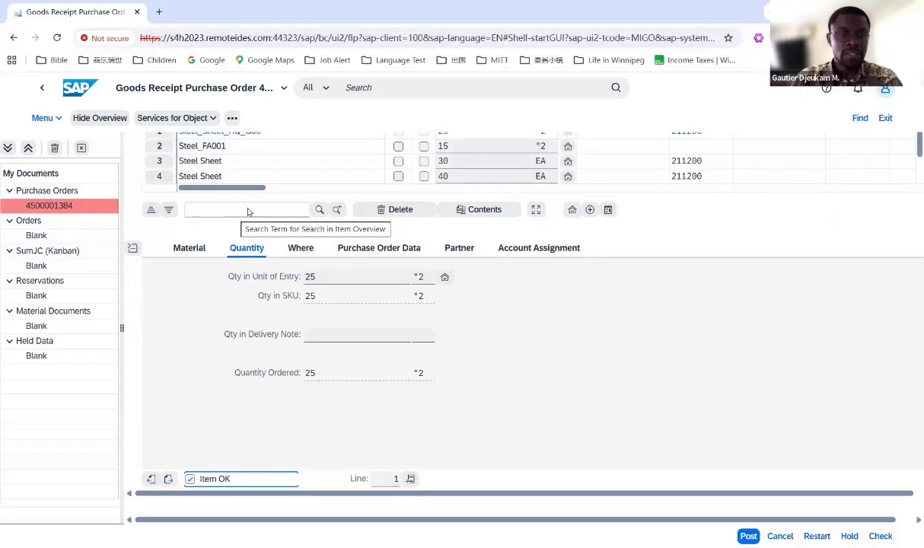
Open the material master of line 2, Steel_FA001, review its basic data and exit back to the goods receipt
left_click(234, 148)
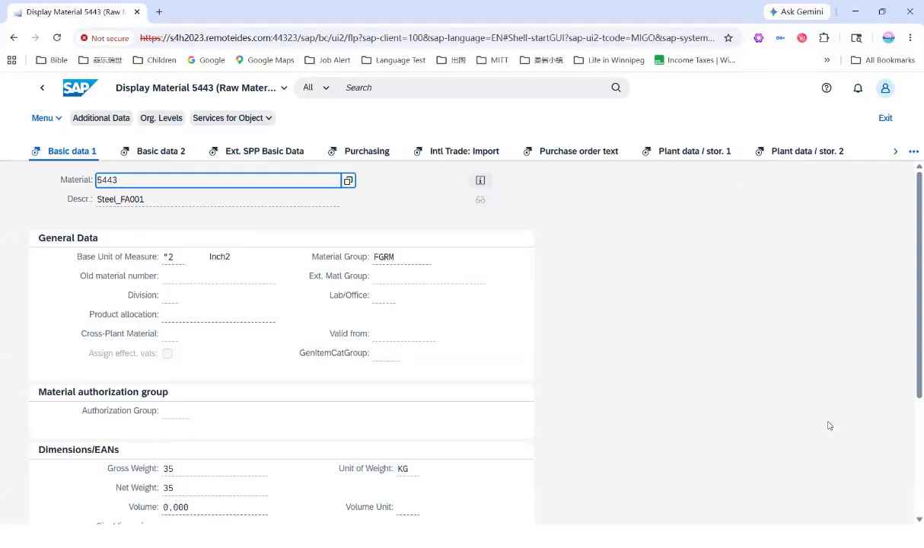
scroll(830, 426, "down", 3)
scroll(827, 432, "up", 3)
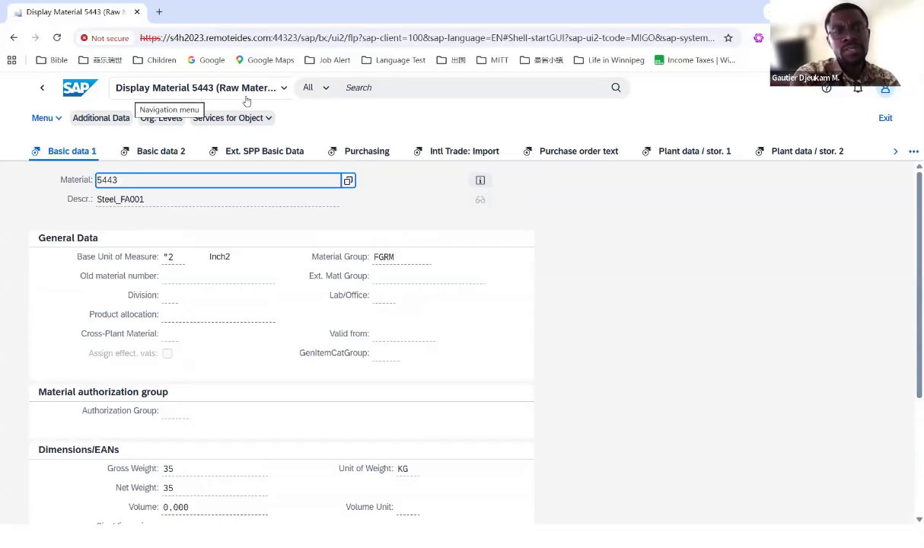
left_click(282, 89)
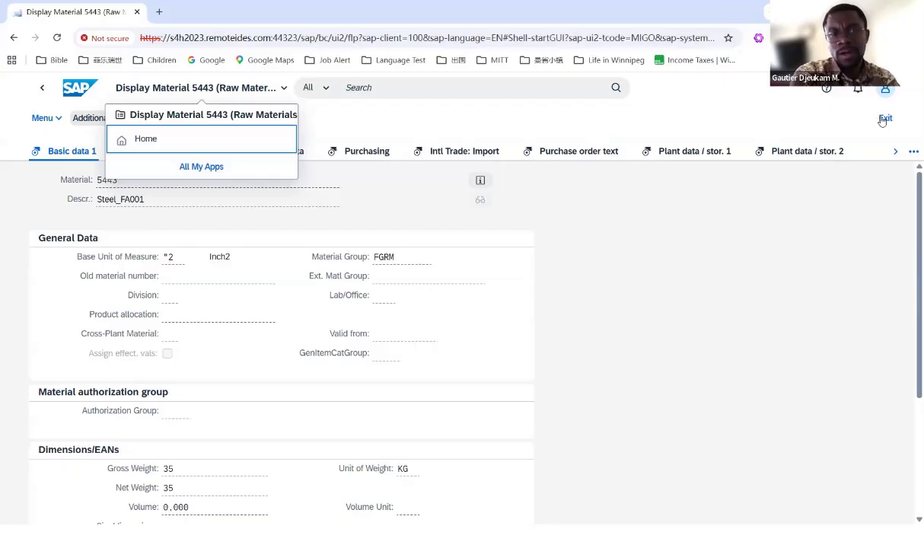
left_click(884, 118)
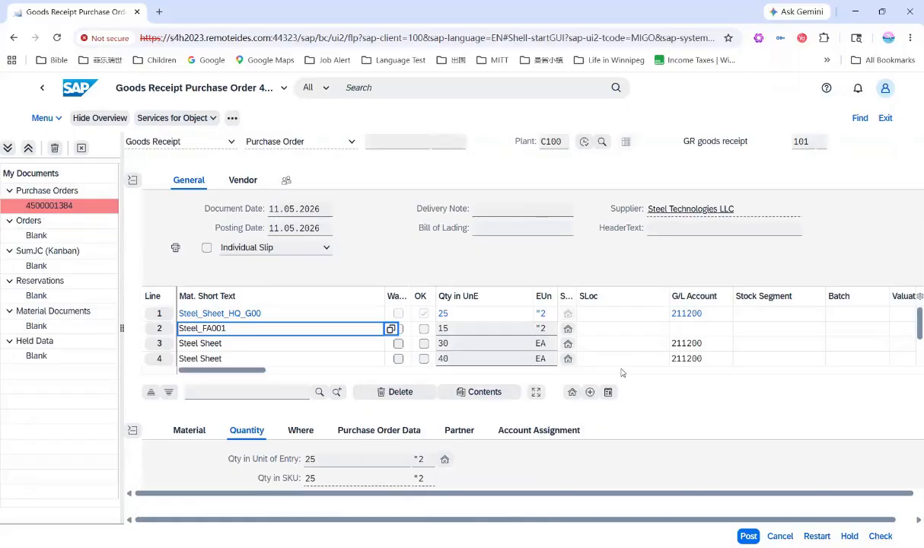
Select line 2, Steel_FA001, in the item overview and mark it as Item OK in the item details
scroll(622, 373, "right", 2)
scroll(621, 373, "left", 2)
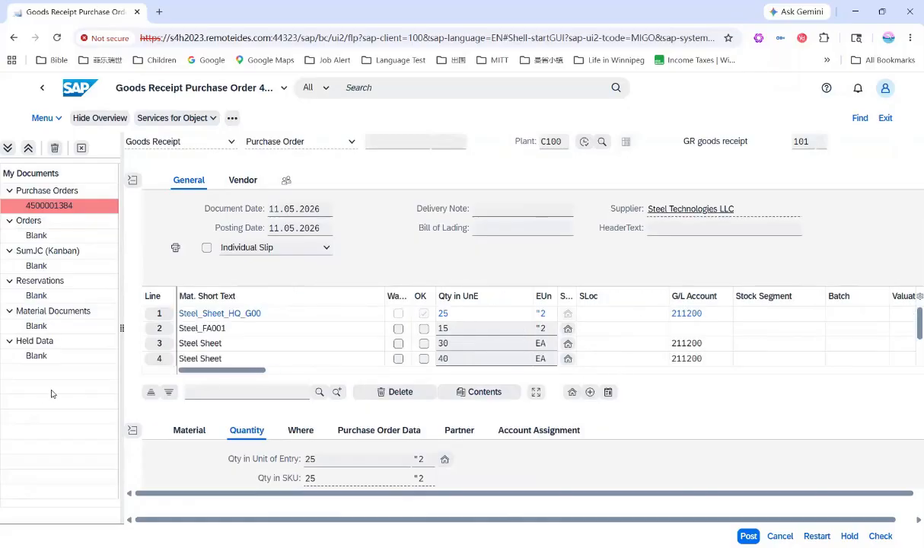
left_click(159, 329)
scroll(520, 447, "down", 1)
scroll(520, 447, "down", 2)
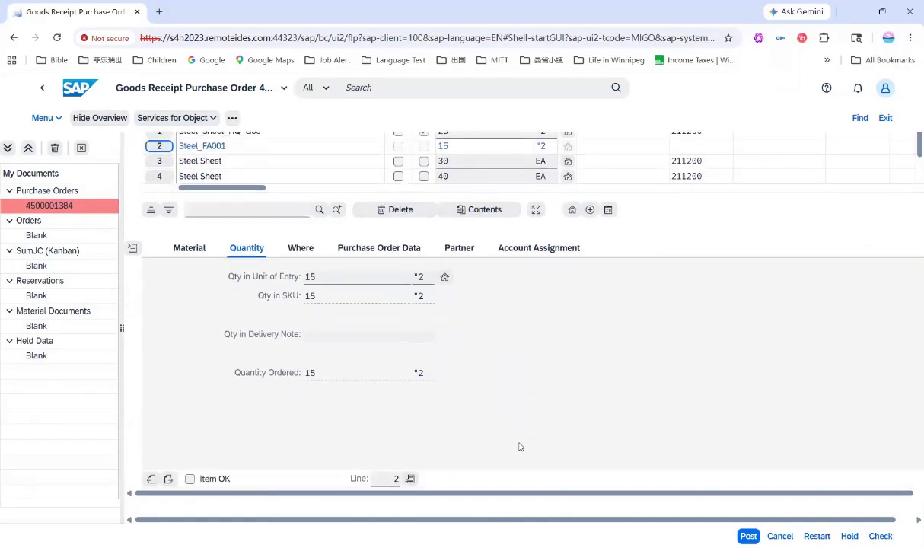
left_click(190, 480)
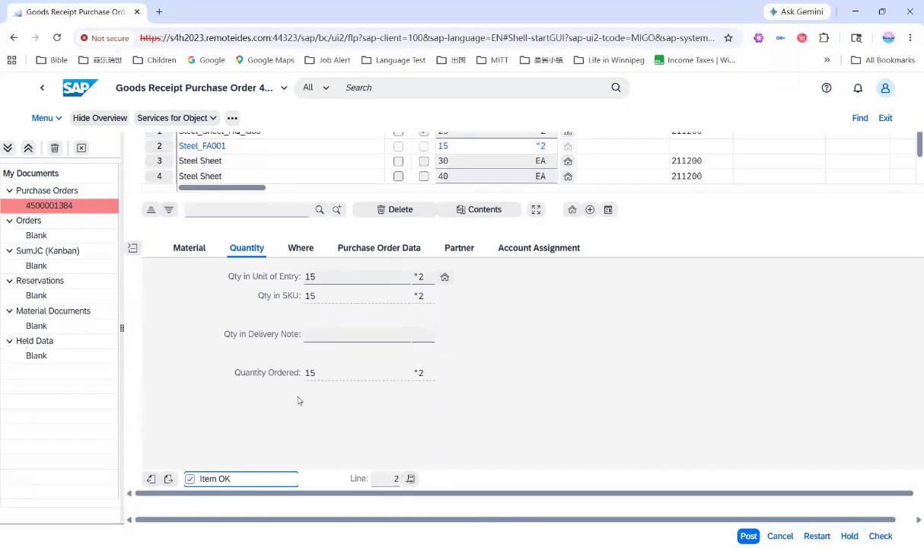
Try to select line 3, Steel Sheet, from the item overview
left_click(201, 163)
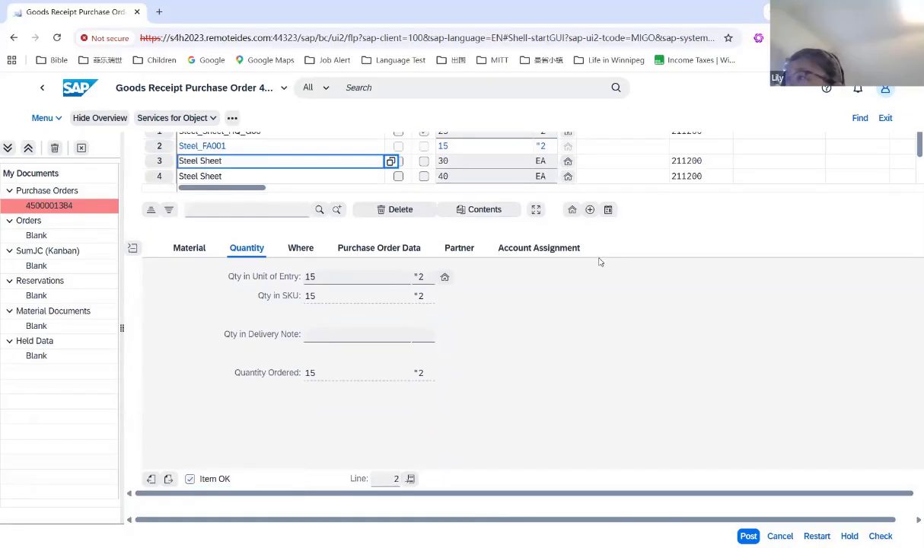
scroll(536, 323, "up", 2)
scroll(536, 322, "down", 2)
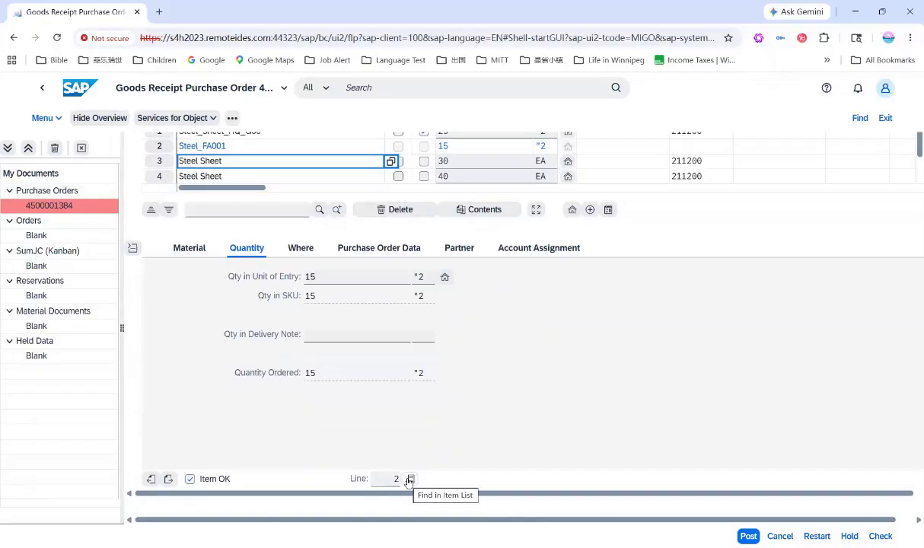
scroll(575, 300, "up", 3)
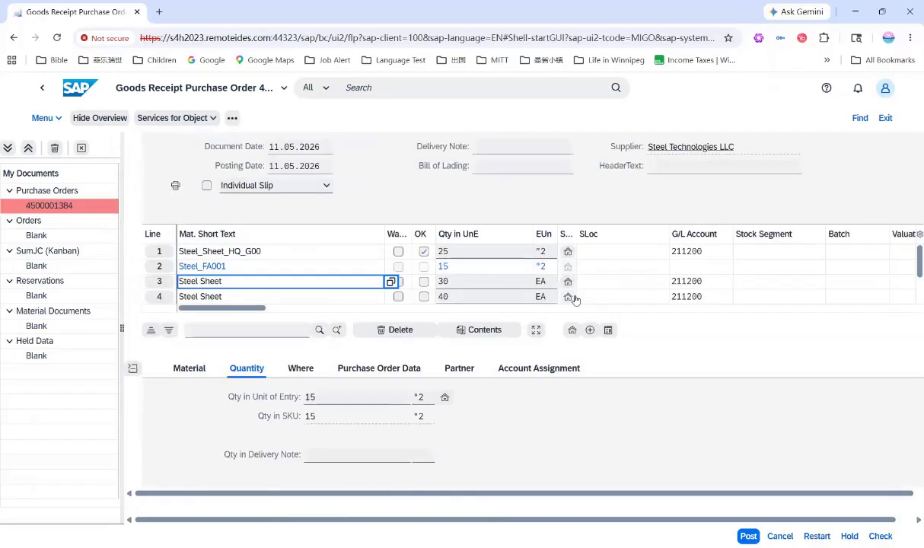
Review the location details of line 2, including its movement type, plant and stock type
left_click_drag(242, 309, 213, 316)
left_click(301, 368)
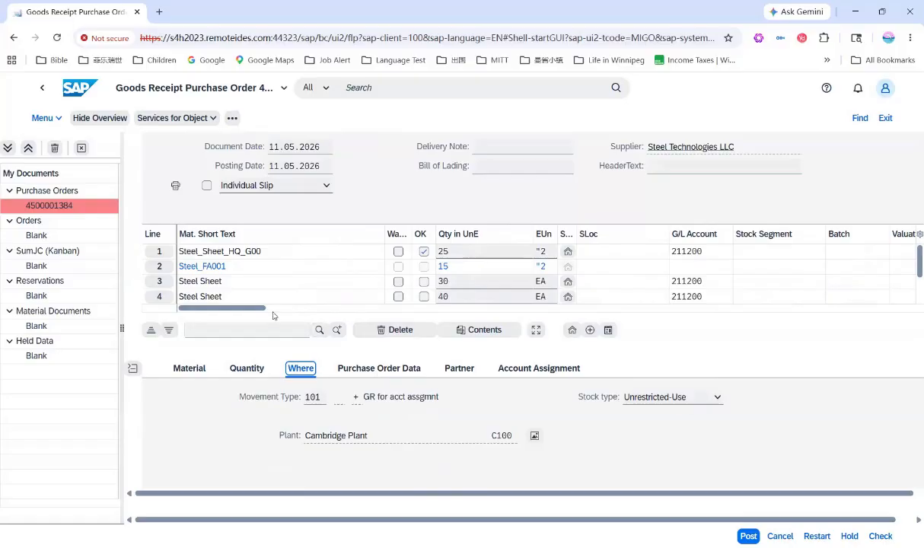
left_click_drag(256, 309, 230, 328)
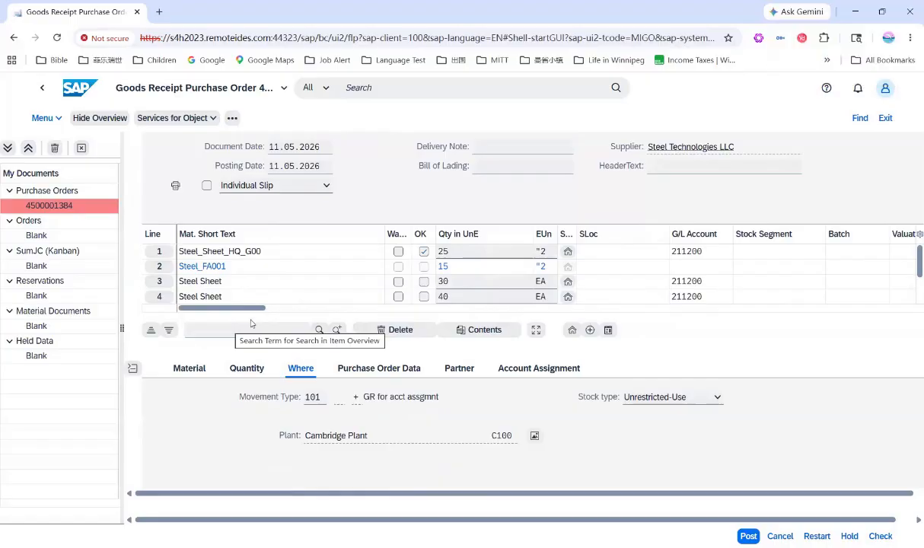
left_click(304, 370)
scroll(825, 427, "down", 2)
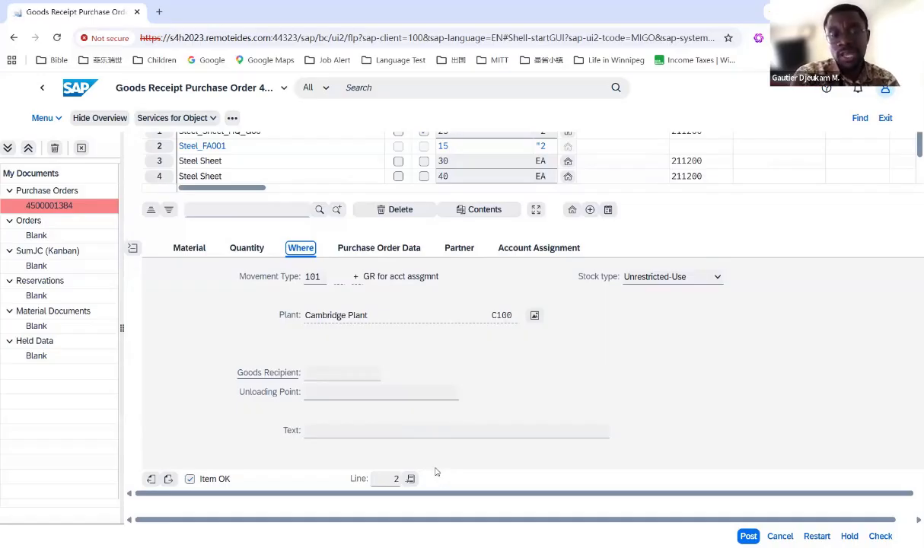
scroll(466, 400, "up", 1)
scroll(466, 399, "up", 1)
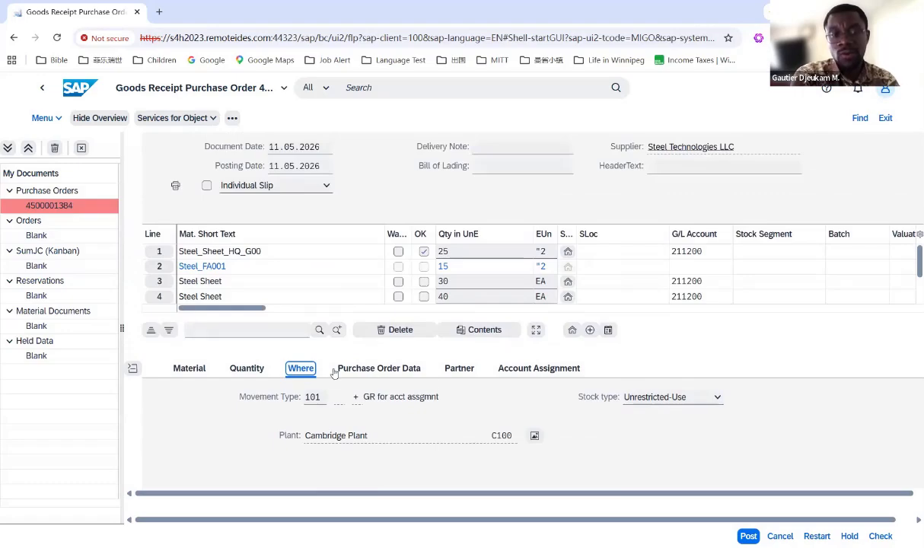
Review the entry quantities of all four lines in the item overview
left_click_drag(234, 312, 252, 313)
left_click(355, 257)
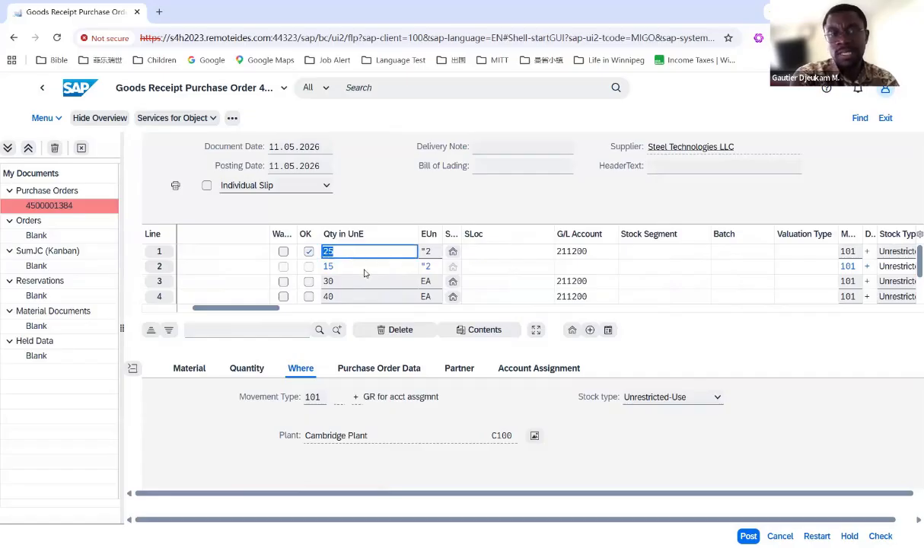
left_click(365, 271)
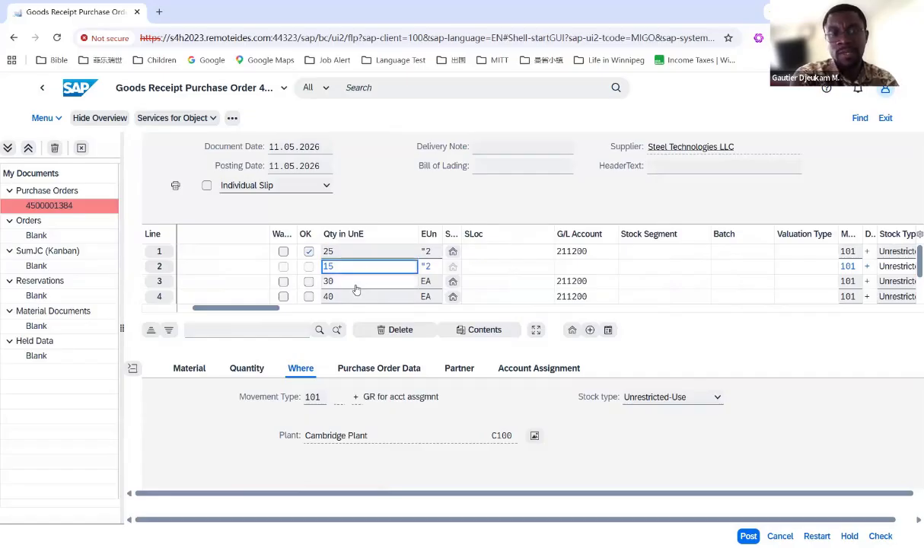
left_click(359, 283)
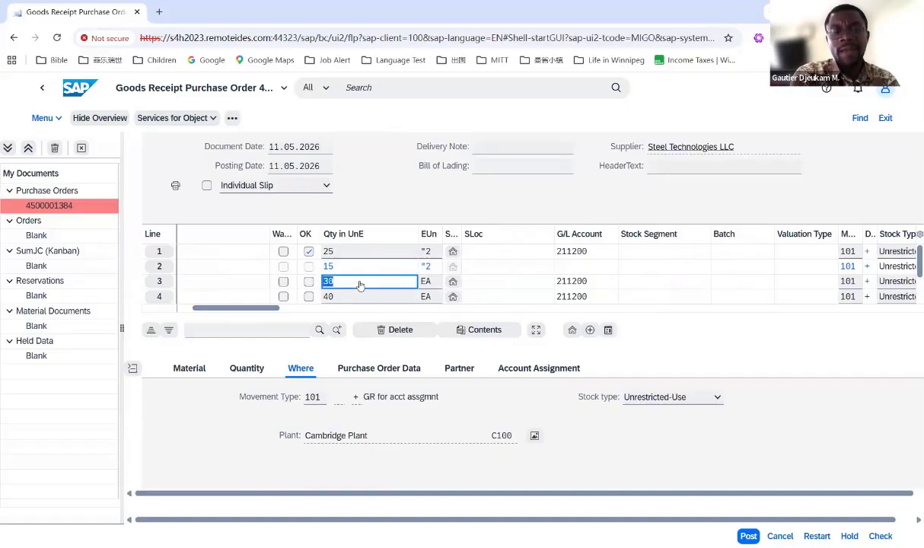
left_click(361, 301)
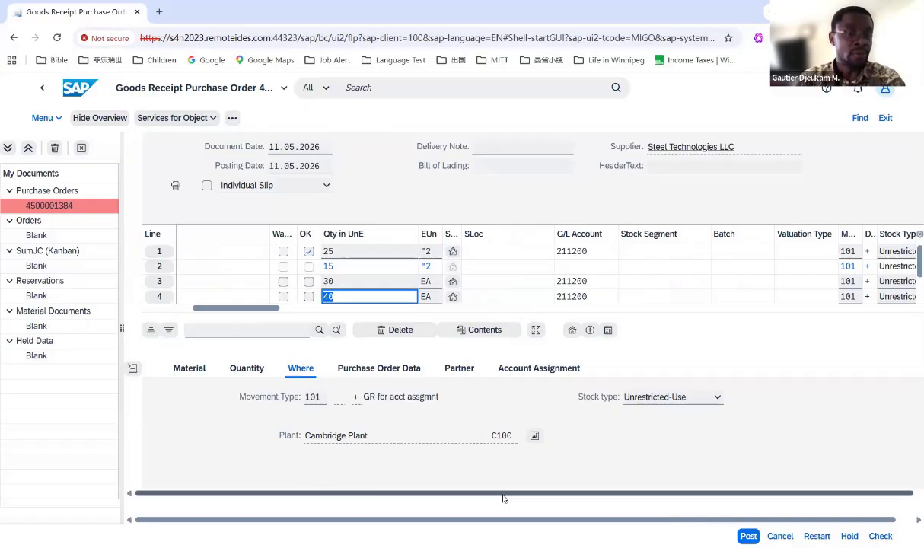
left_click(369, 497)
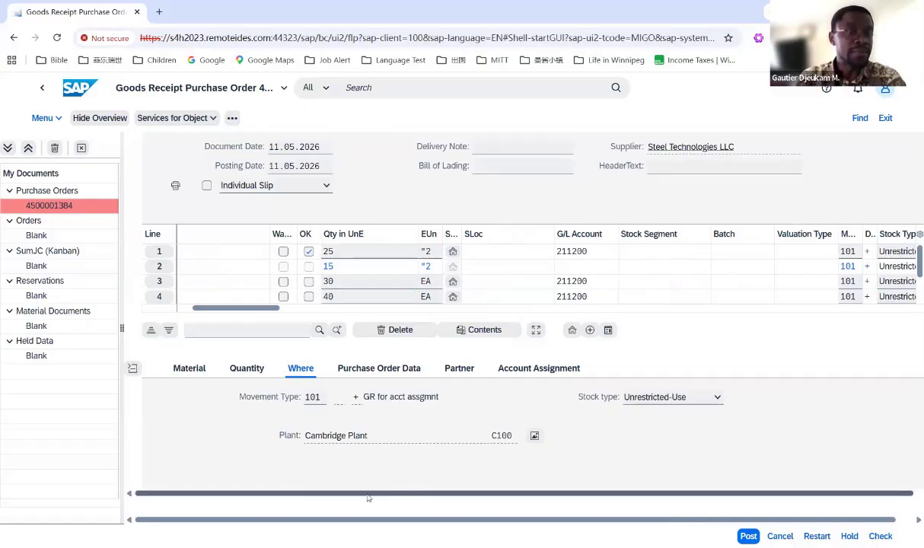
left_click(184, 309)
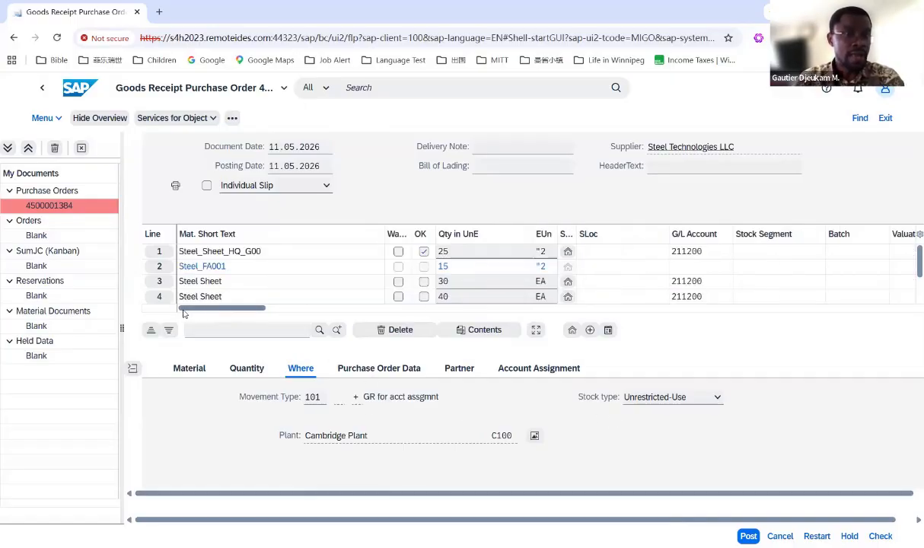
Try to bring line 3, Steel Sheet, into the item details, checking the document and locating the current item in the list
left_click(200, 280)
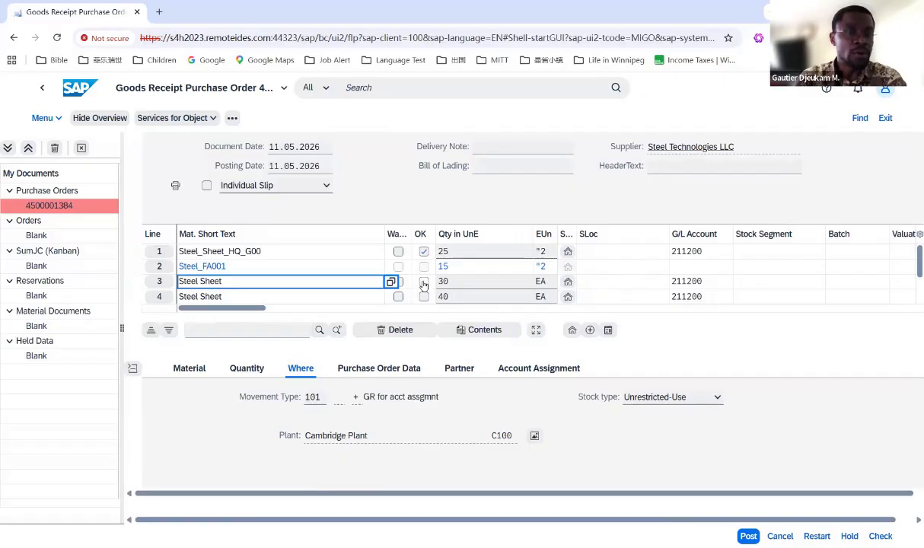
scroll(464, 403, "down", 3)
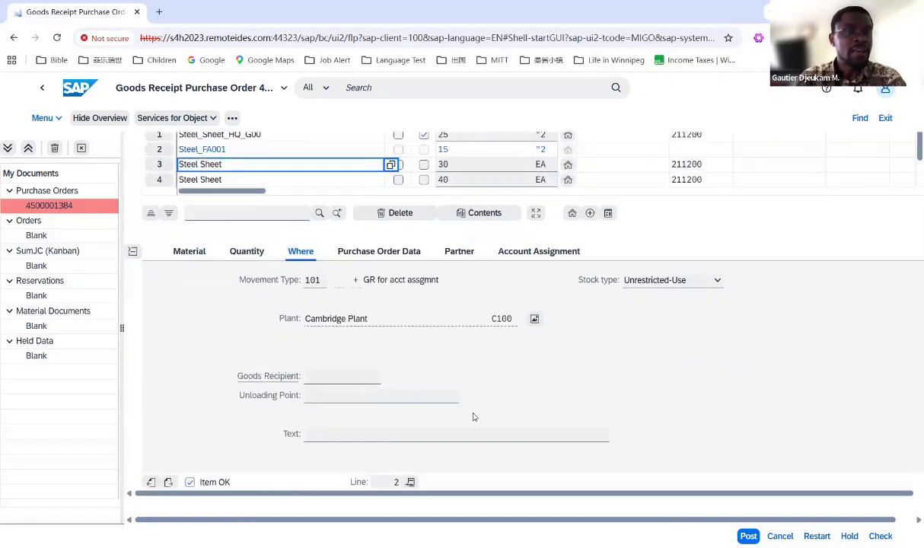
scroll(473, 417, "down", 1)
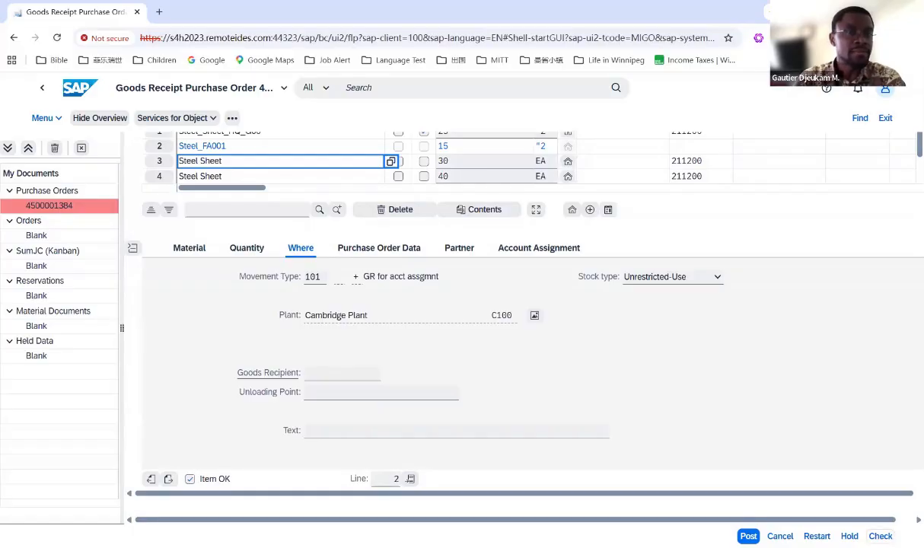
left_click(881, 537)
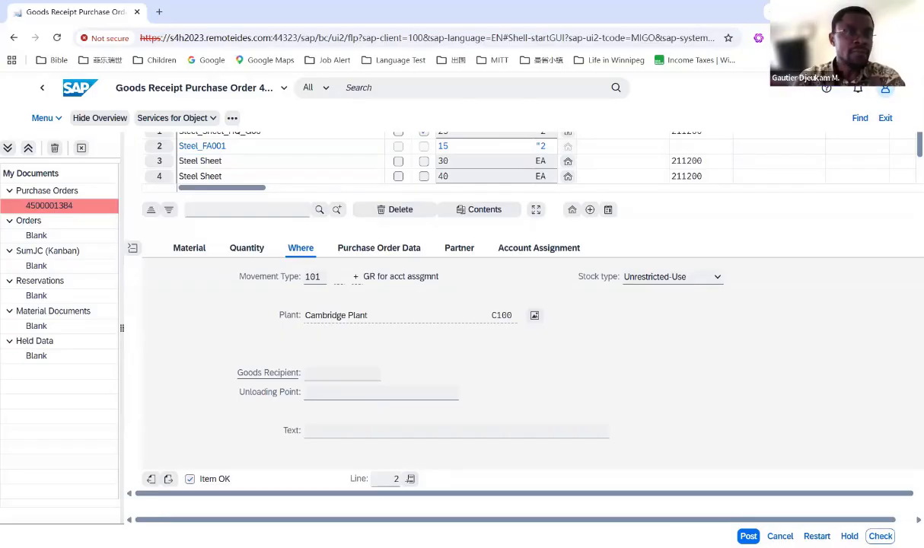
left_click(190, 480)
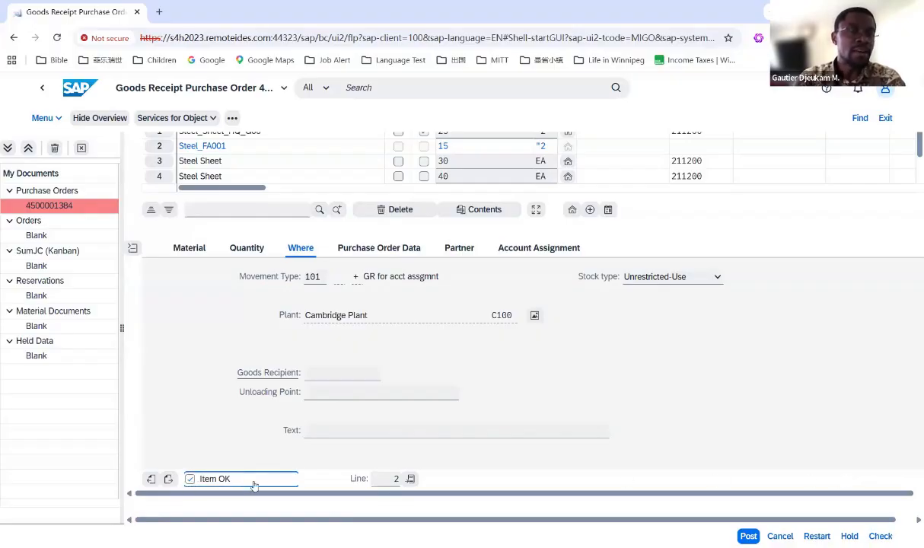
left_click(410, 484)
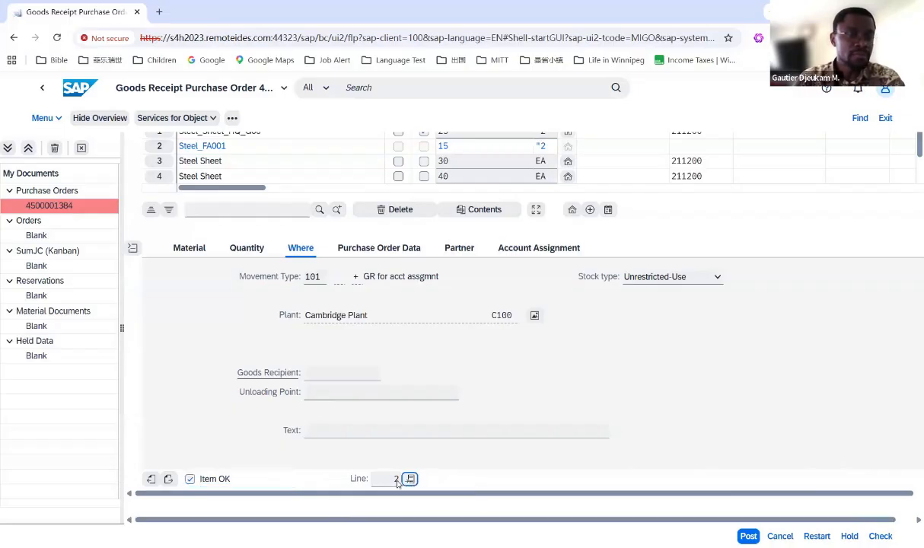
Switch the item details to line 3 and mark that Steel Sheet item as Item OK
left_click(396, 482)
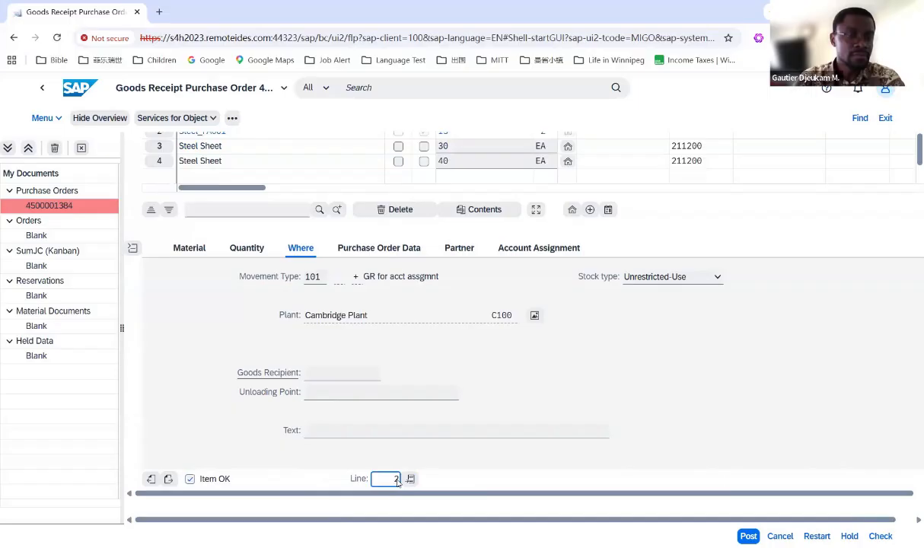
key("BackSpace")
key("Return")
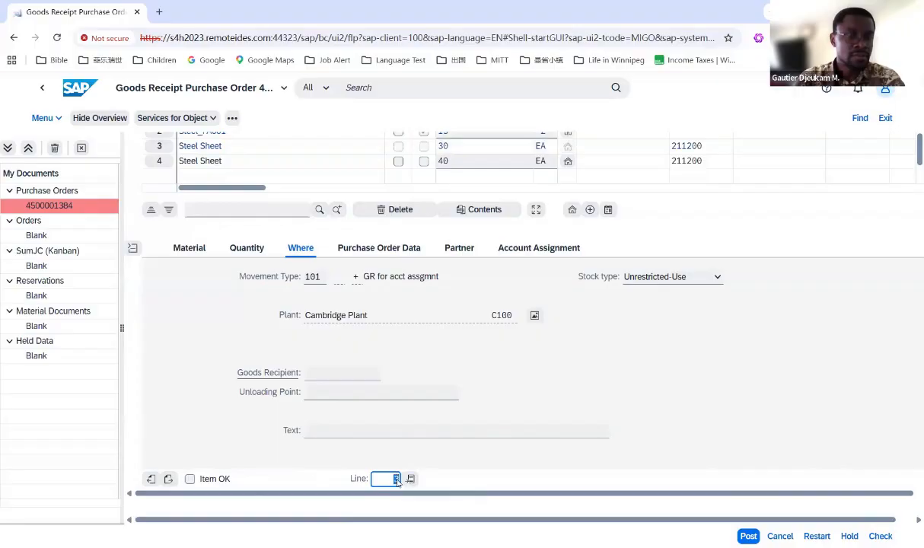
left_click(190, 479)
Switch the item details to line 4, mark it as Item OK and review the OK flags in the item overview
left_click(392, 478)
key("BackSpace")
type("4")
key("Return")
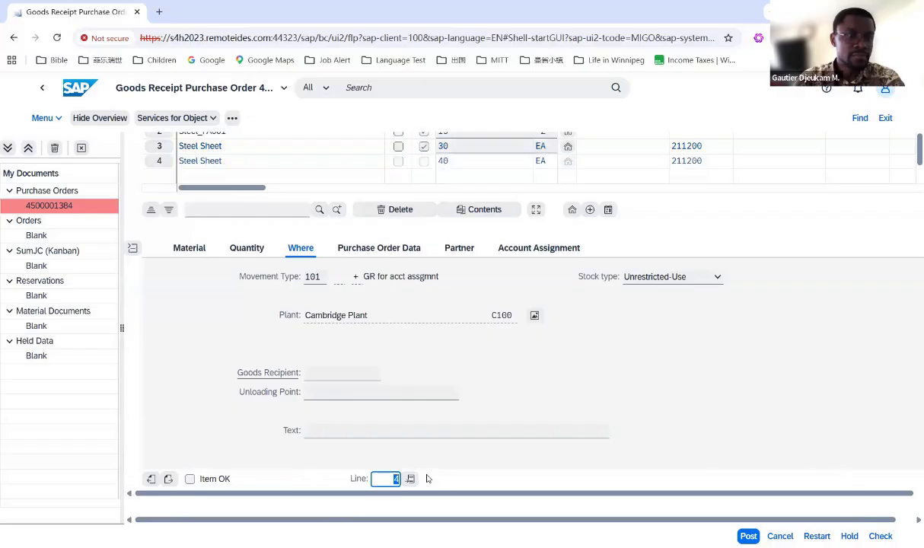
left_click(190, 480)
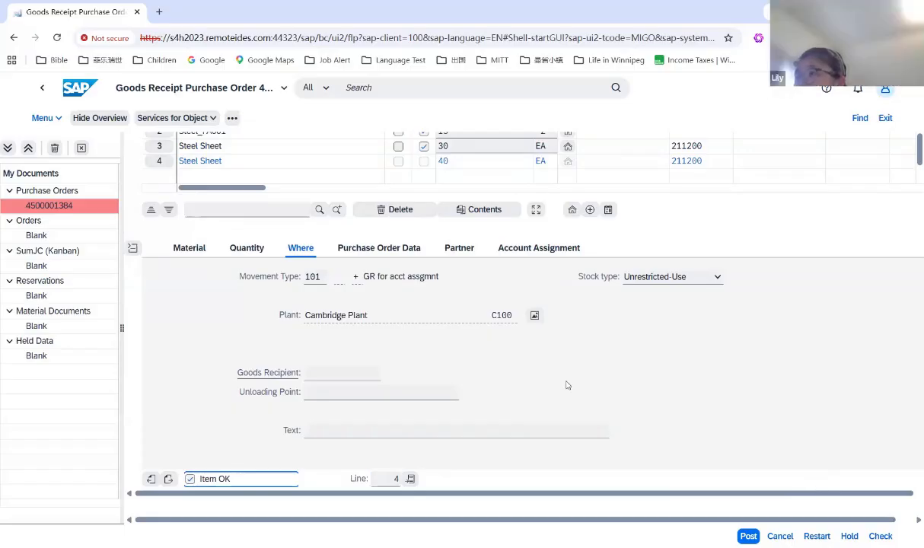
scroll(568, 385, "up", 3)
scroll(568, 385, "down", 1)
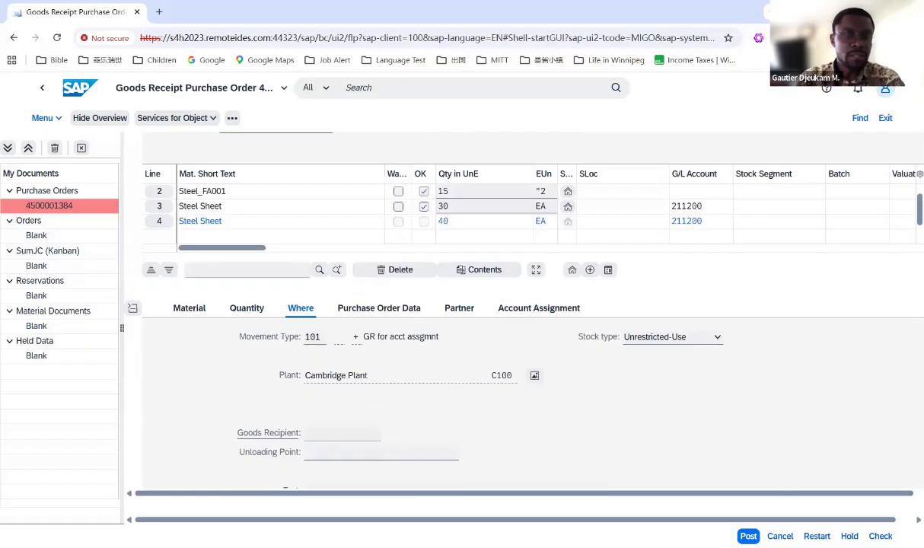
scroll(537, 364, "down", 1)
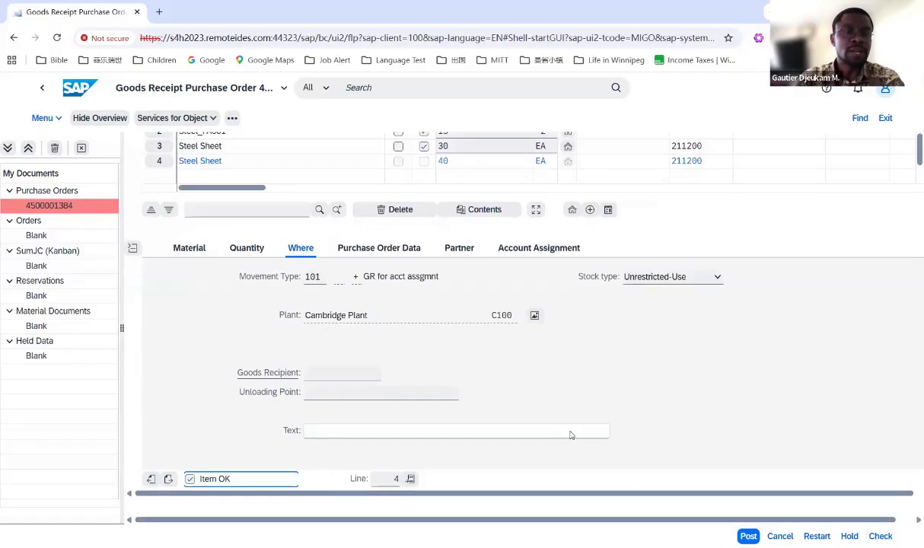
Check the goods receipt document, try to post it and close the message log
left_click(658, 120)
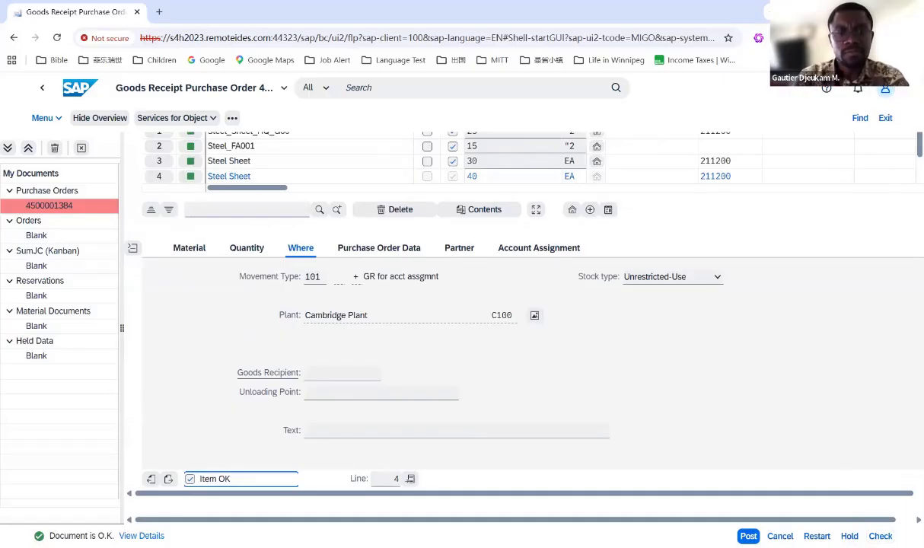
left_click(748, 537)
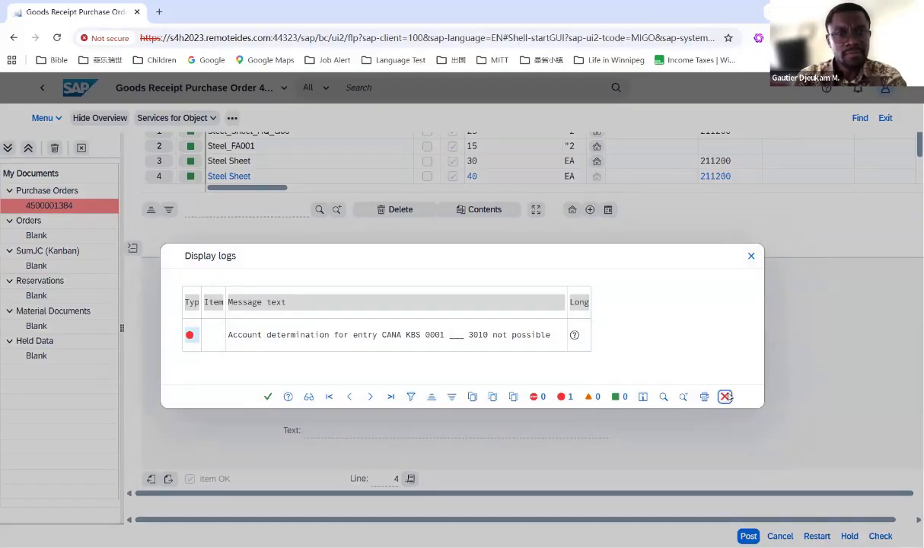
left_click(726, 397)
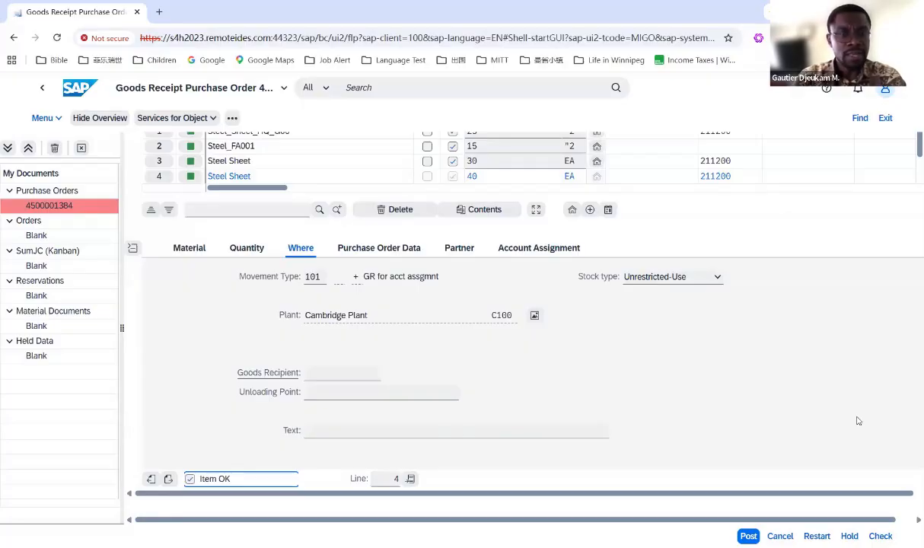
Bring line 2, Steel_FA001, into the item details and try to edit its G/L account in the item overview
scroll(682, 342, "up", 1)
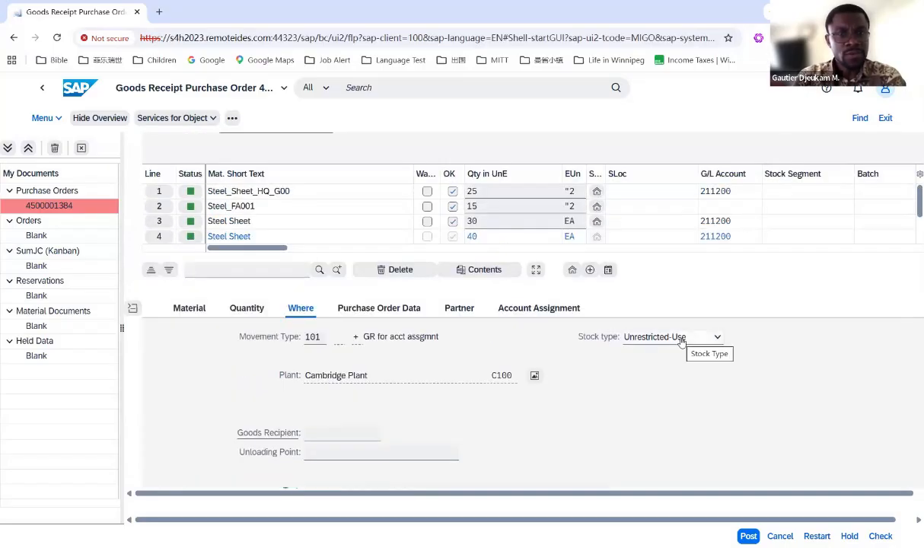
left_click(159, 206)
left_click_drag(269, 248, 299, 251)
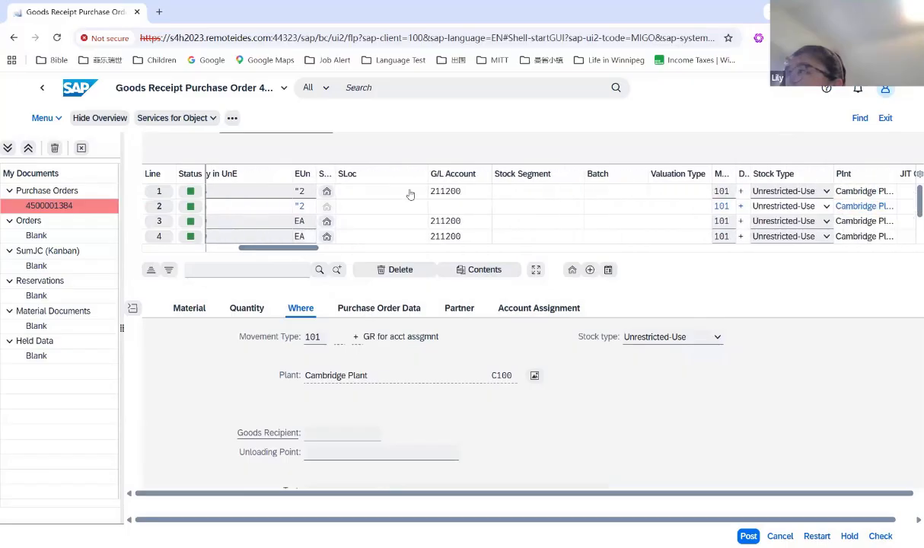
left_click(444, 207)
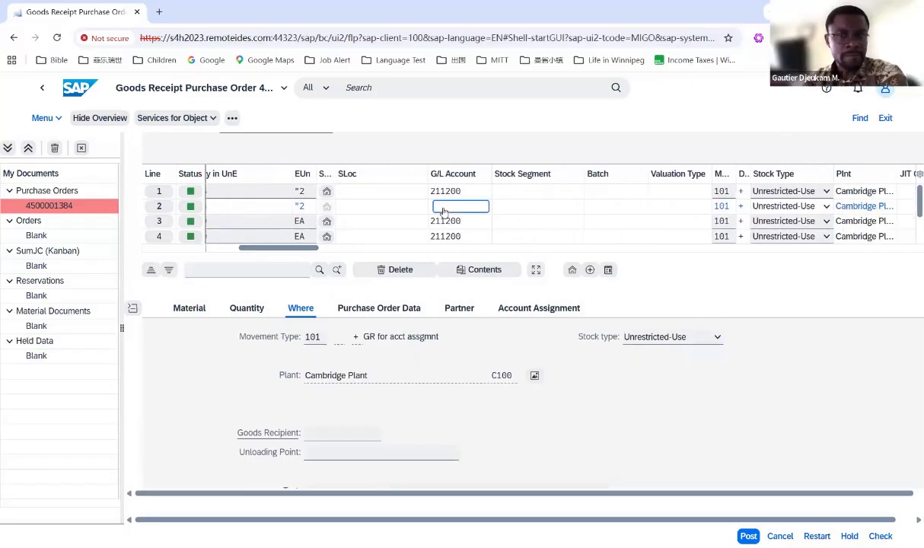
key("Return")
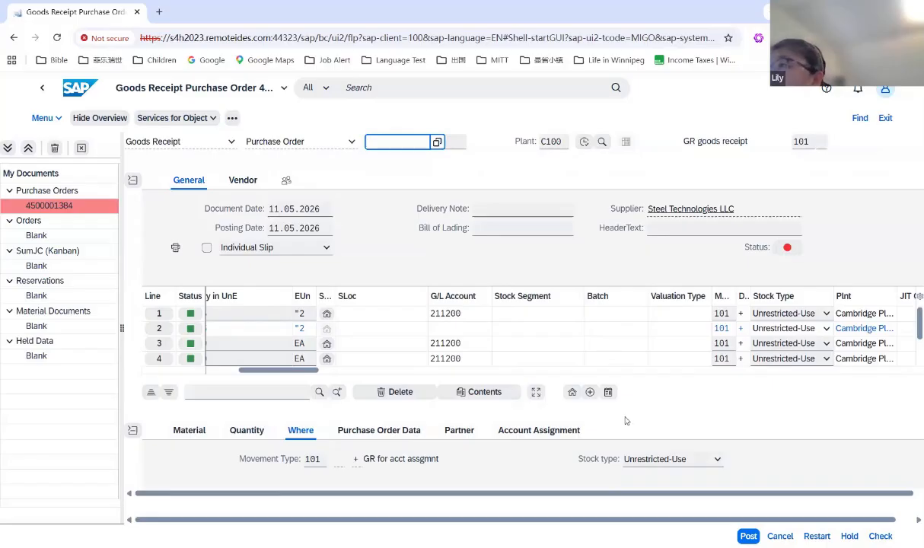
Compare the G/L account cells of the receipt lines and examine the account assignment of the Steel_FA001 item
left_click(445, 328)
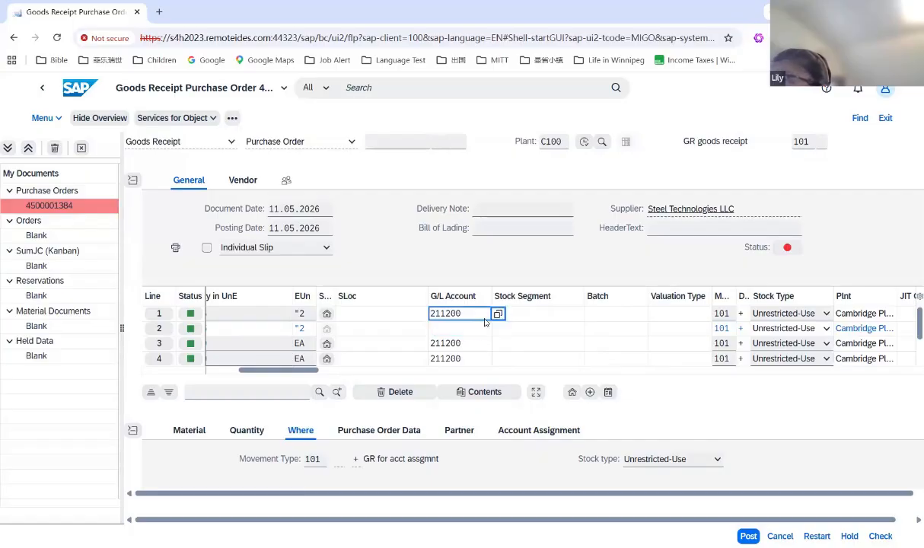
left_click(475, 349)
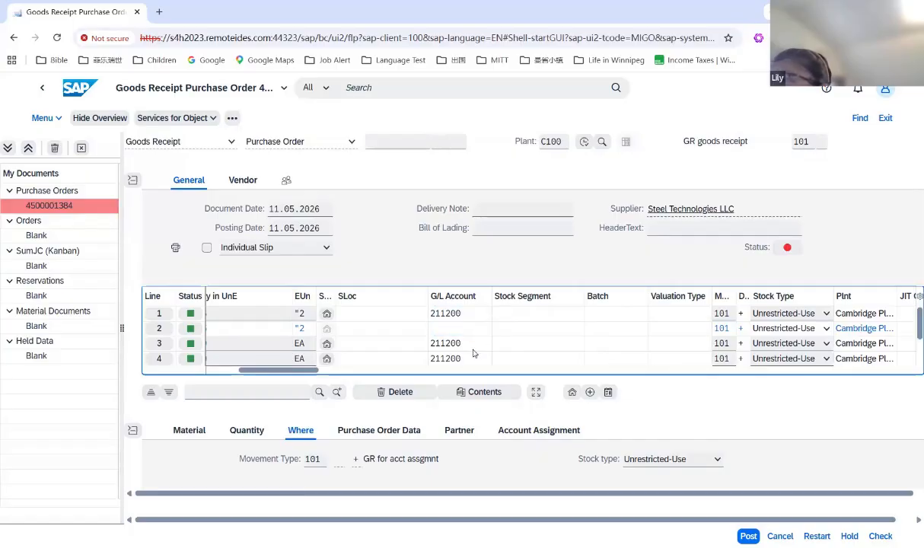
left_click(461, 313)
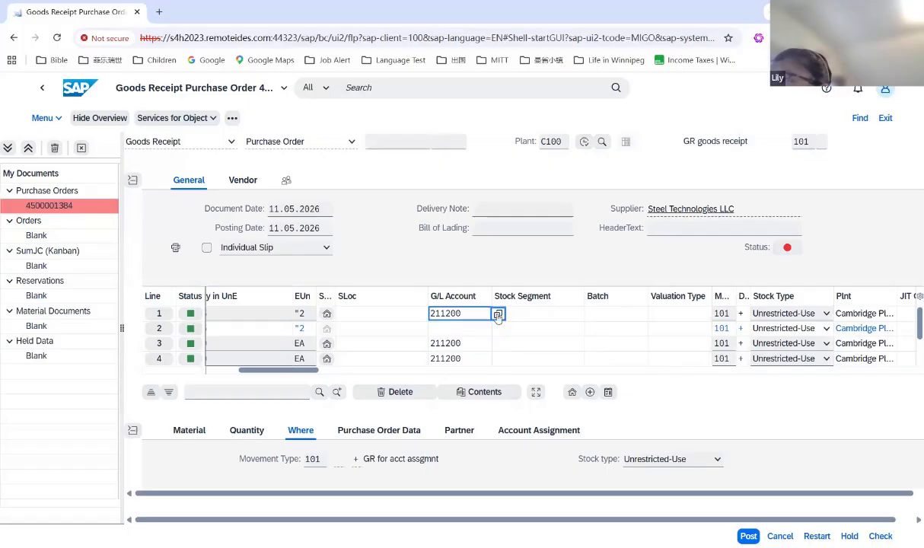
left_click(478, 332)
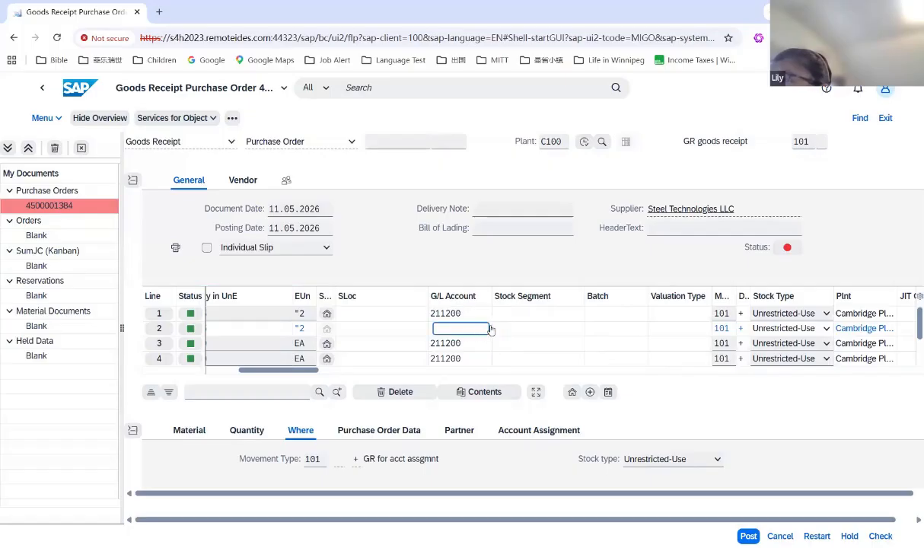
left_click(476, 335)
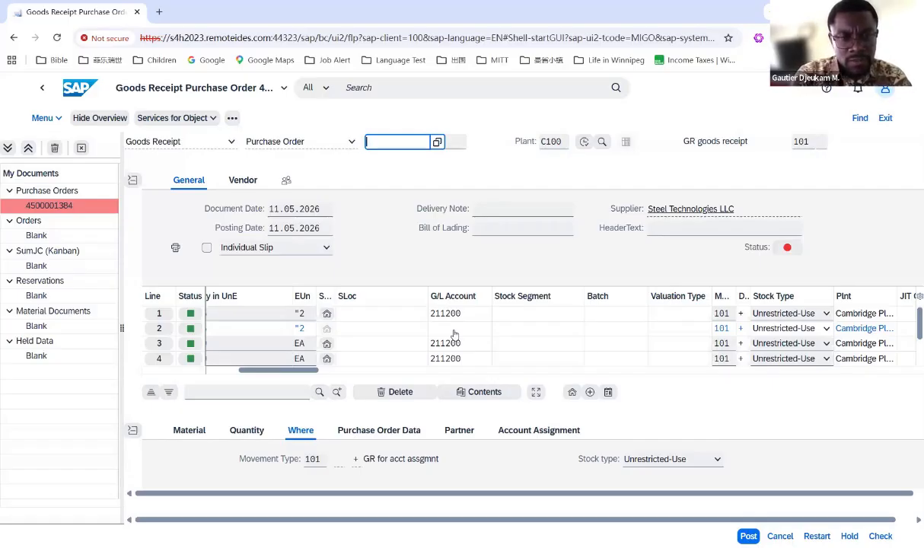
left_click(543, 430)
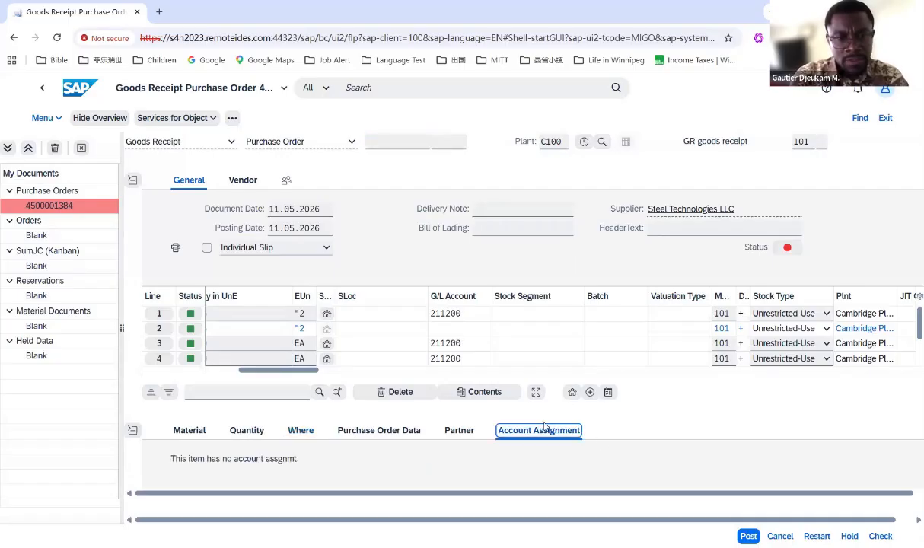
scroll(544, 427, "down", 1)
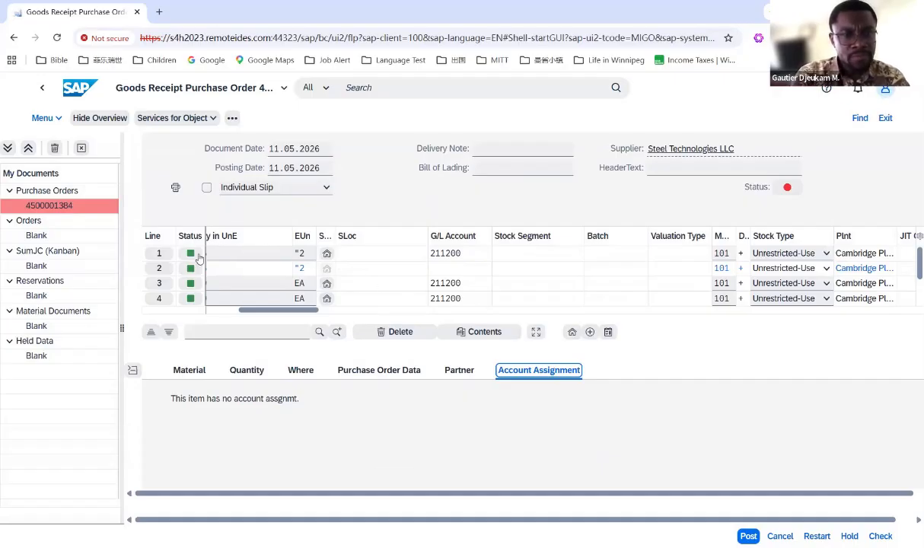
Try to delete line 2 from the goods receipt while it is still marked OK, and close the deletion tip
left_click(160, 269)
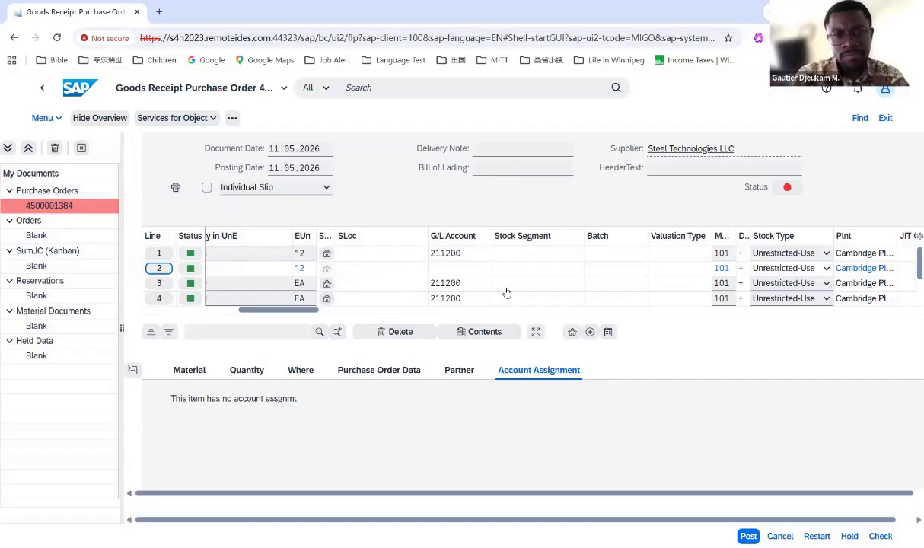
left_click(405, 332)
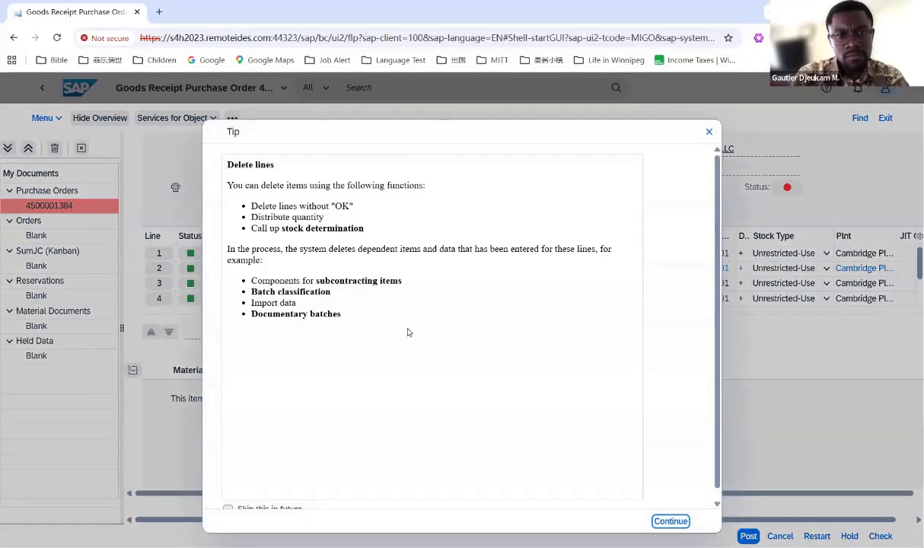
left_click(671, 522)
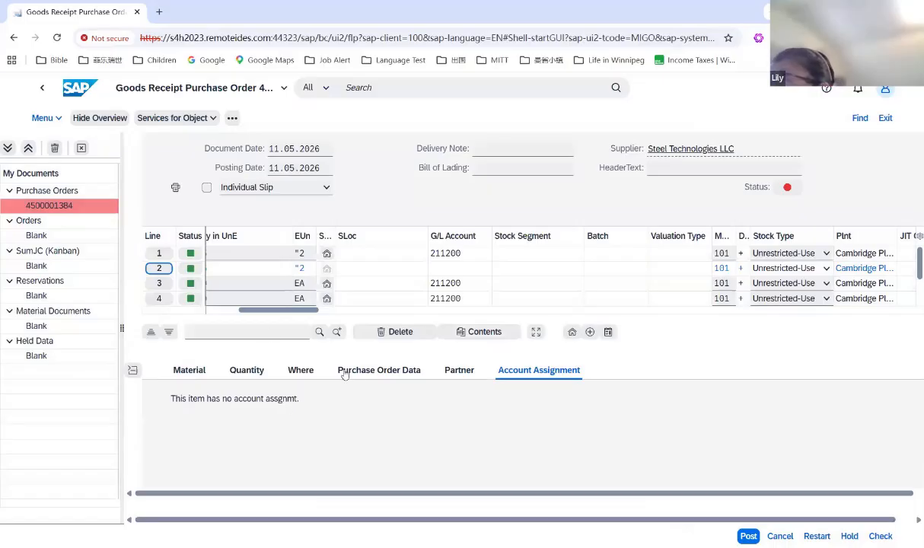
left_click(158, 270)
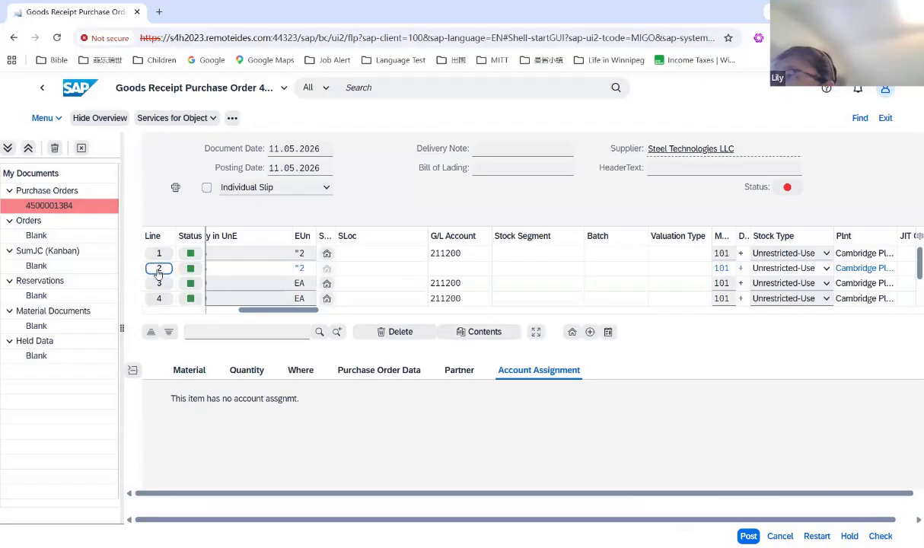
left_click(383, 331)
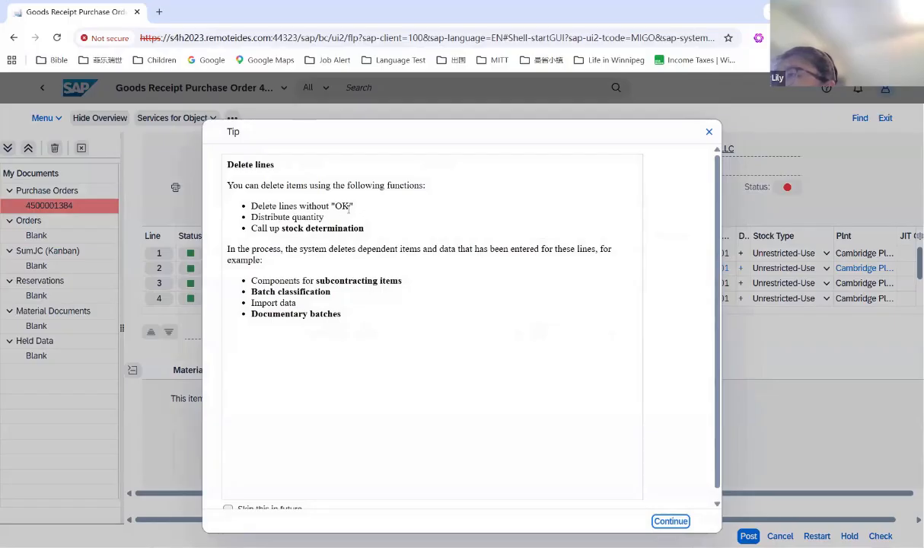
scroll(355, 216, "down", 1)
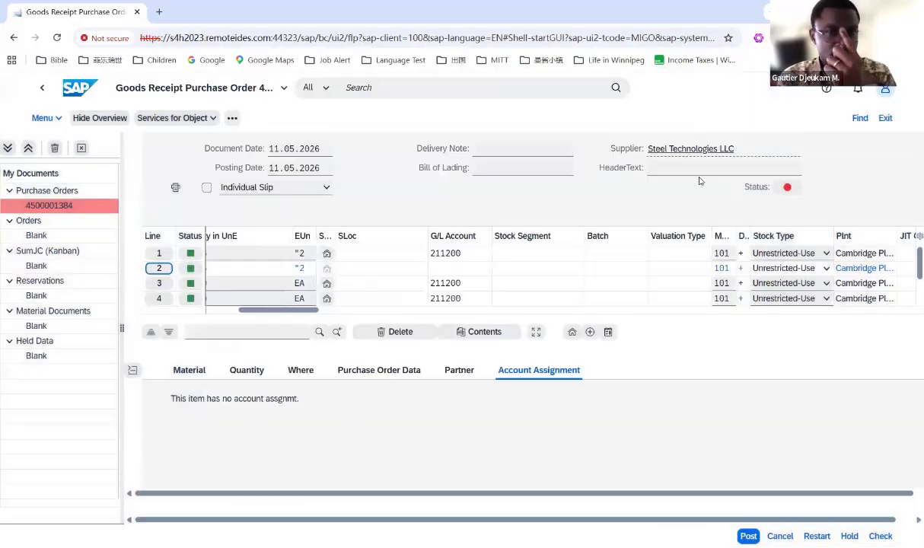
left_click(707, 134)
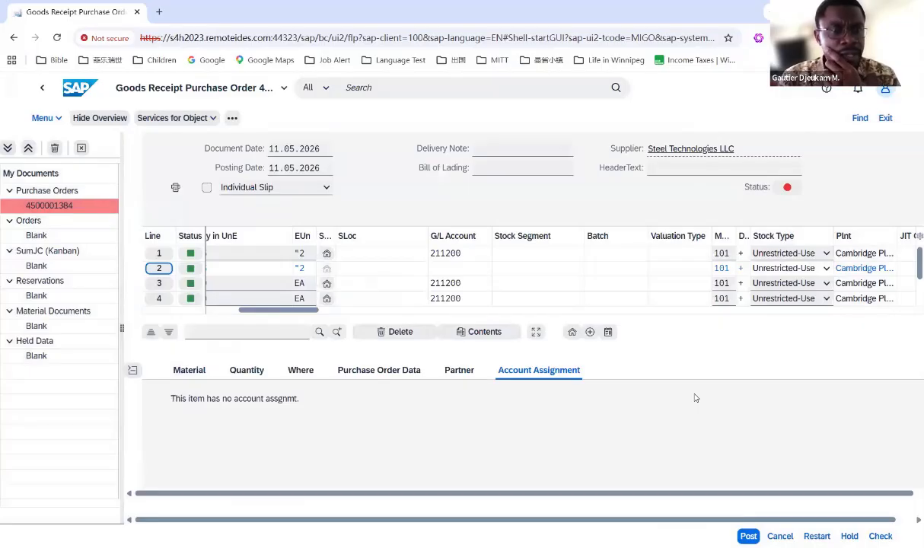
Show the material details of line 2, Steel_FA001, and clear its Item OK flag
left_click_drag(278, 314, 220, 312)
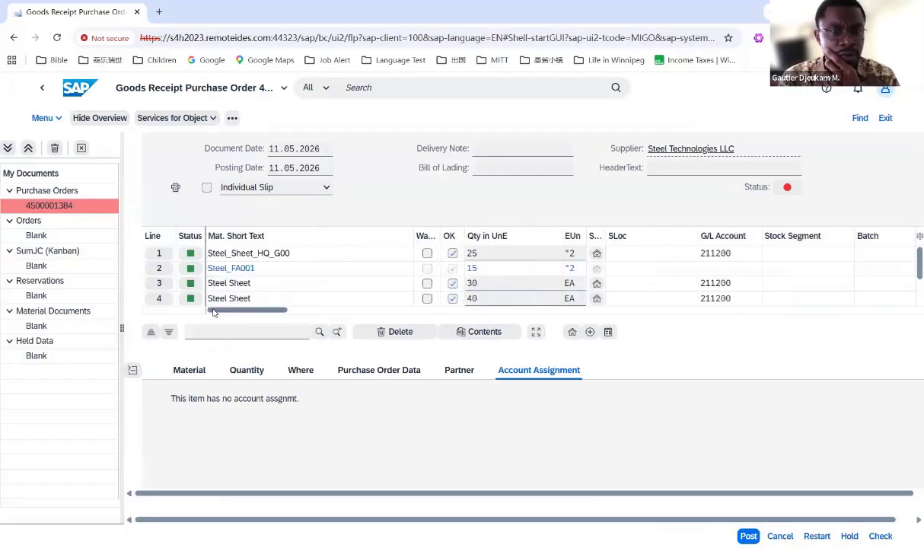
left_click(190, 270)
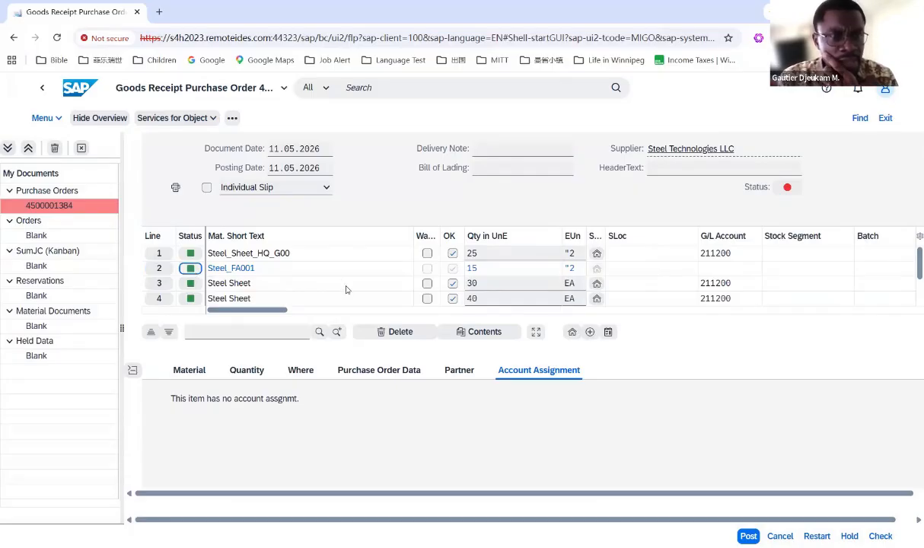
scroll(706, 423, "down", 1)
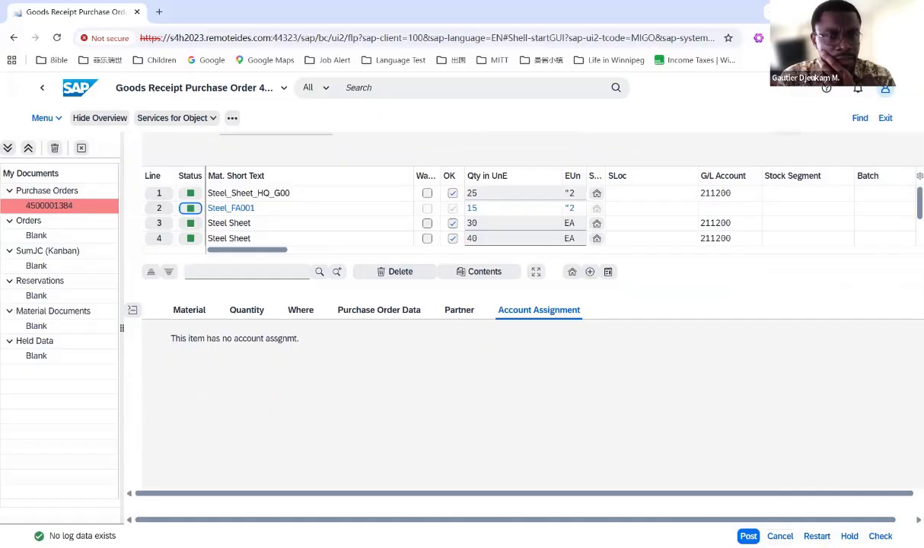
left_click(189, 310)
scroll(445, 381, "down", 1)
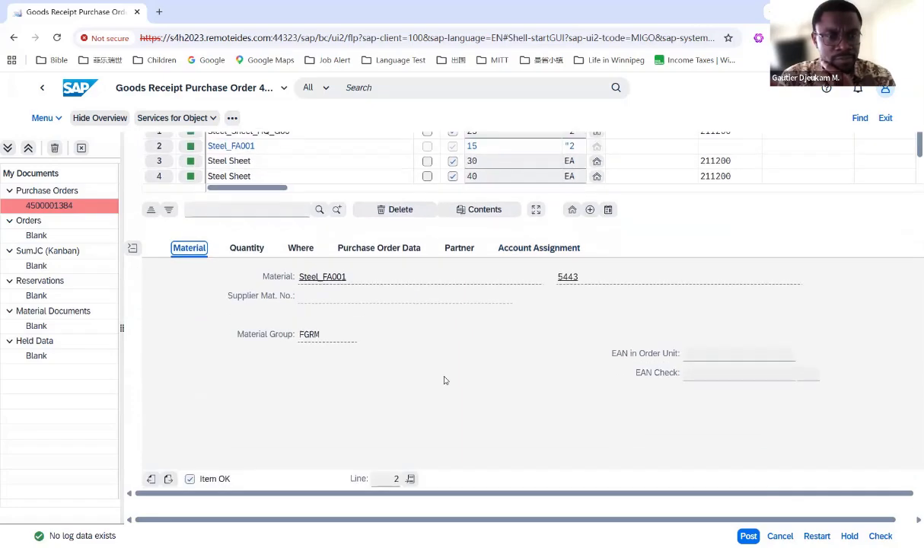
left_click(189, 479)
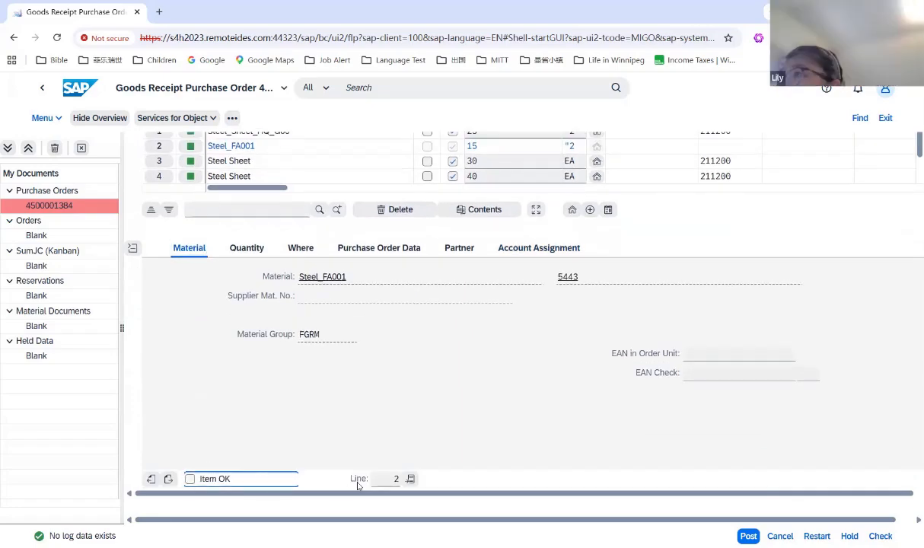
Delete line 2, Steel_FA001, from the goods receipt and check the document
scroll(452, 381, "up", 1)
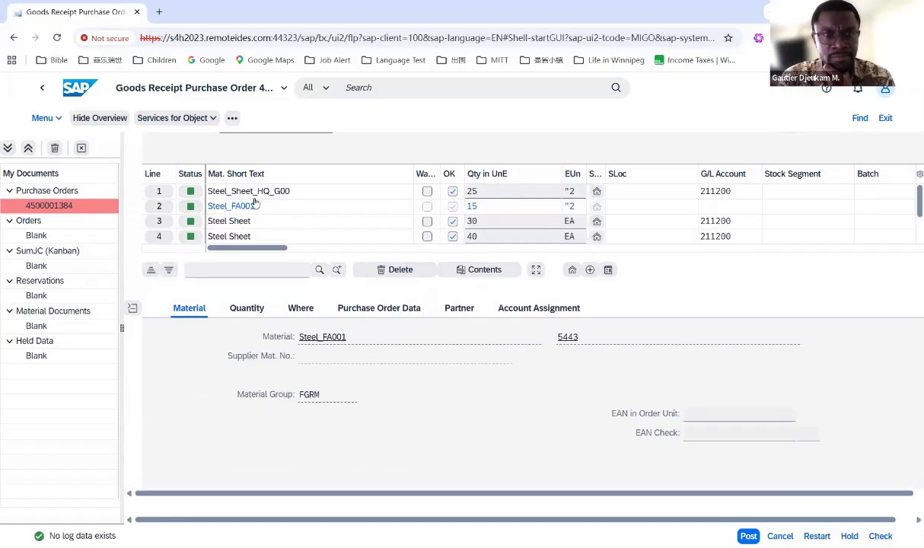
left_click(160, 207)
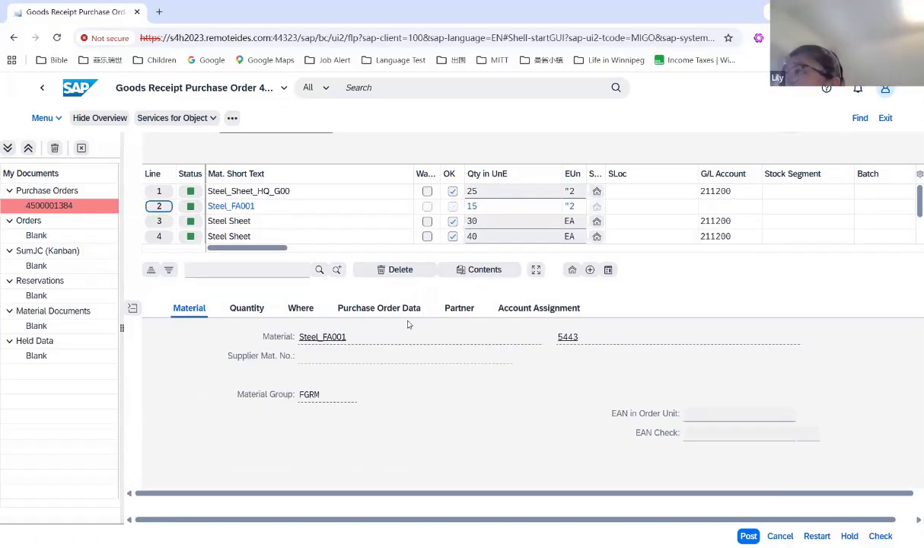
left_click(398, 272)
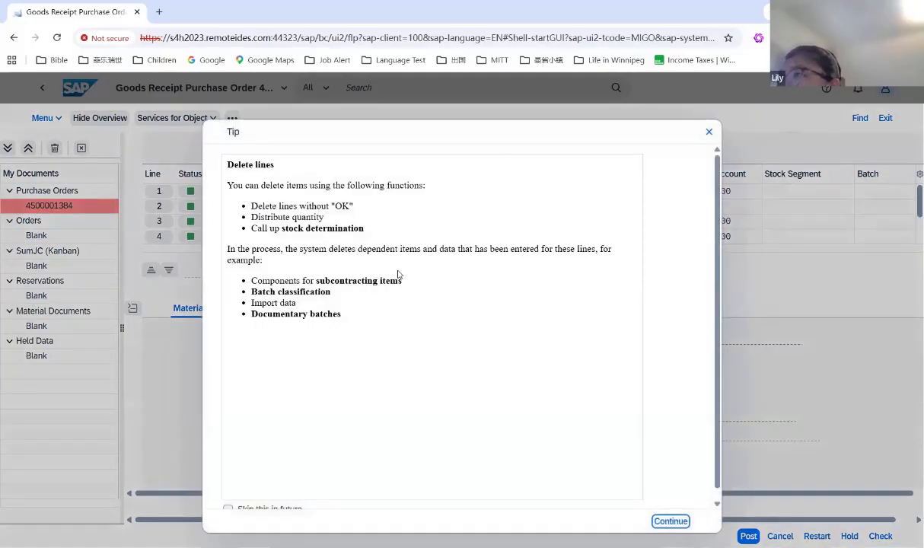
left_click(671, 522)
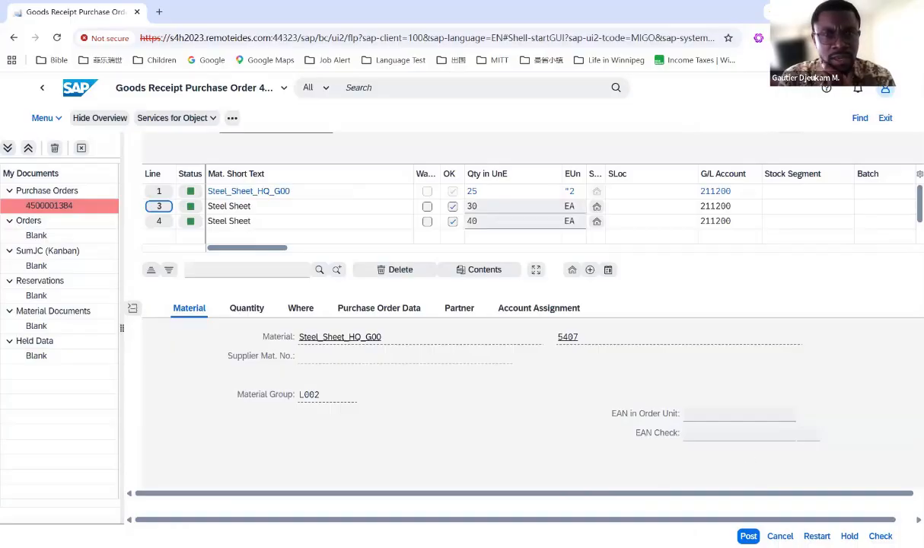
left_click(881, 537)
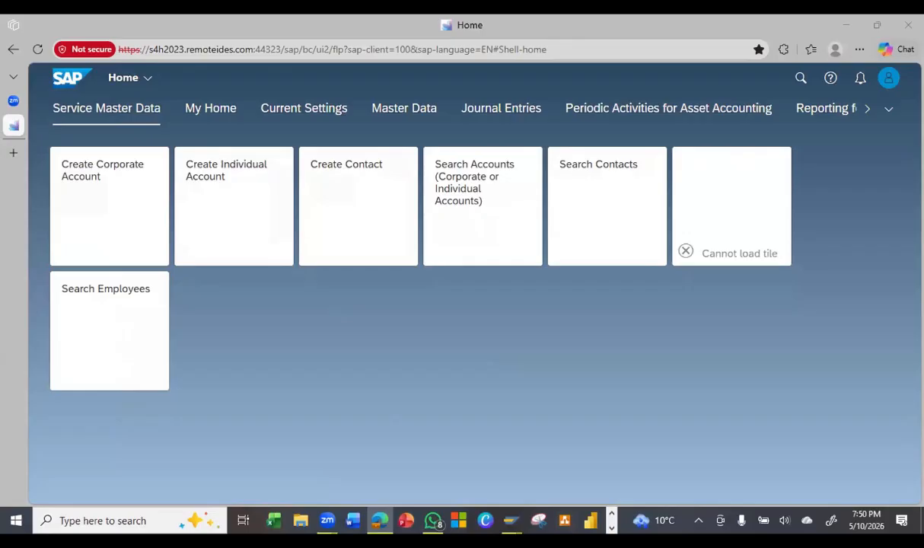
Open the App Finder's SAP menu from the home page, look into the Logistics folder and return to the top level
left_click(890, 110)
left_click(889, 78)
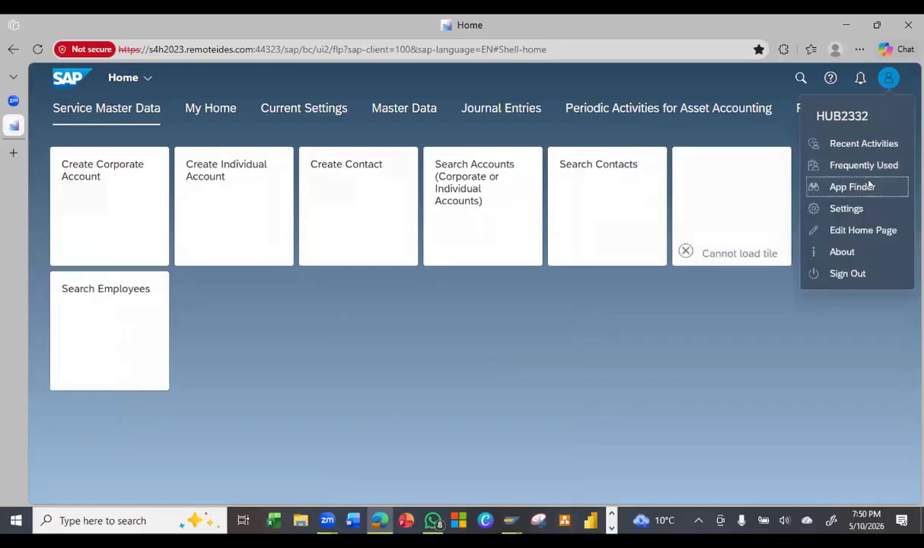
left_click(869, 186)
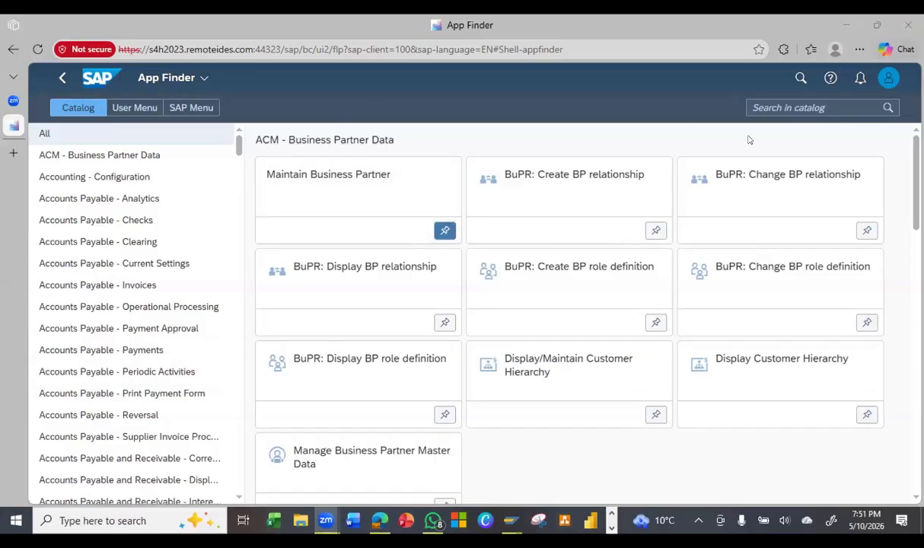
left_click(193, 110)
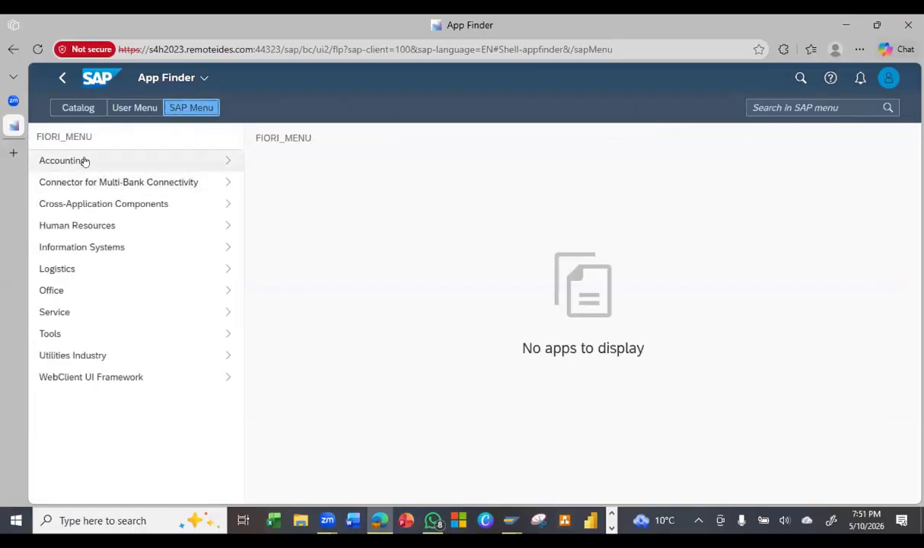
left_click(59, 271)
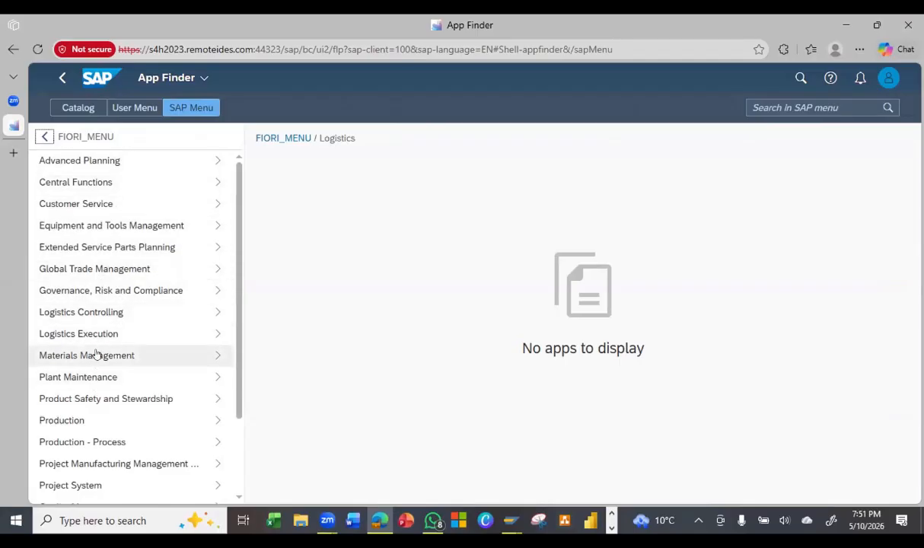
left_click(44, 136)
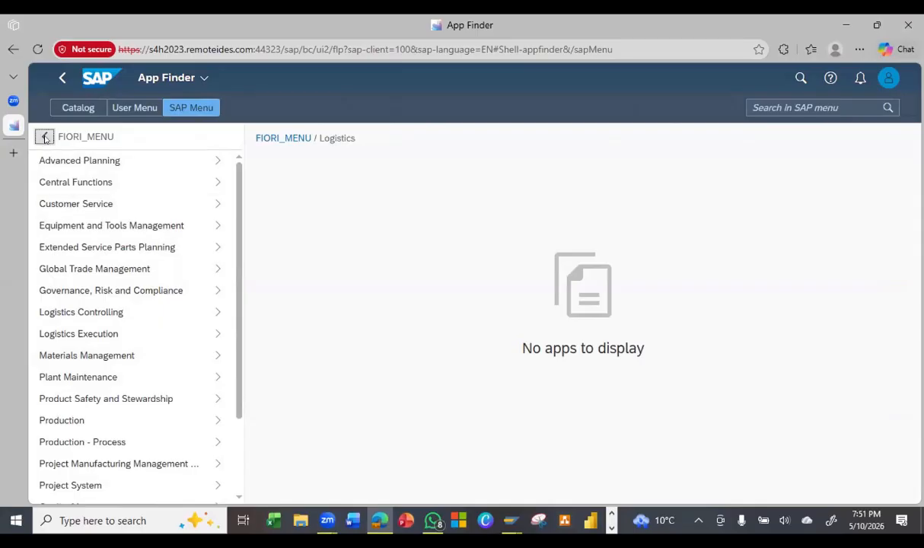
Search the SAP menu for "create purchase order"
left_click(766, 108)
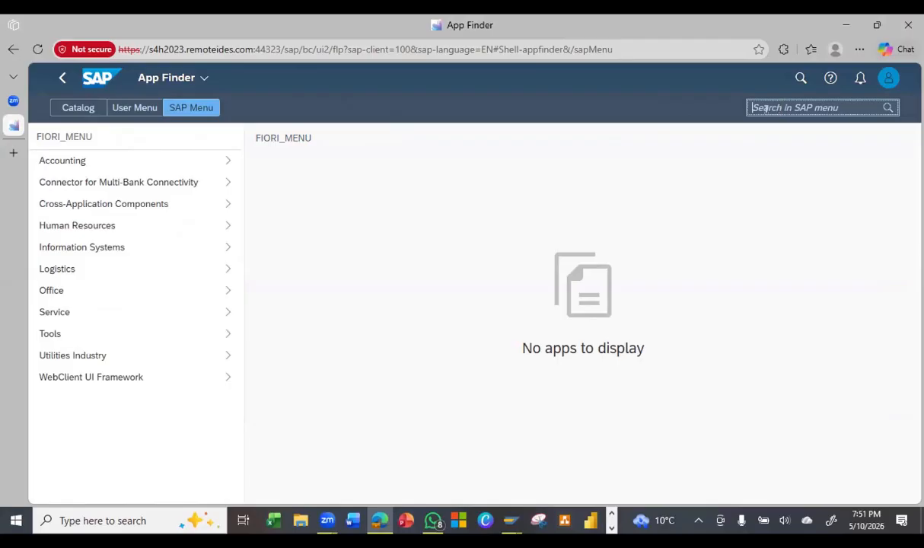
type("cre")
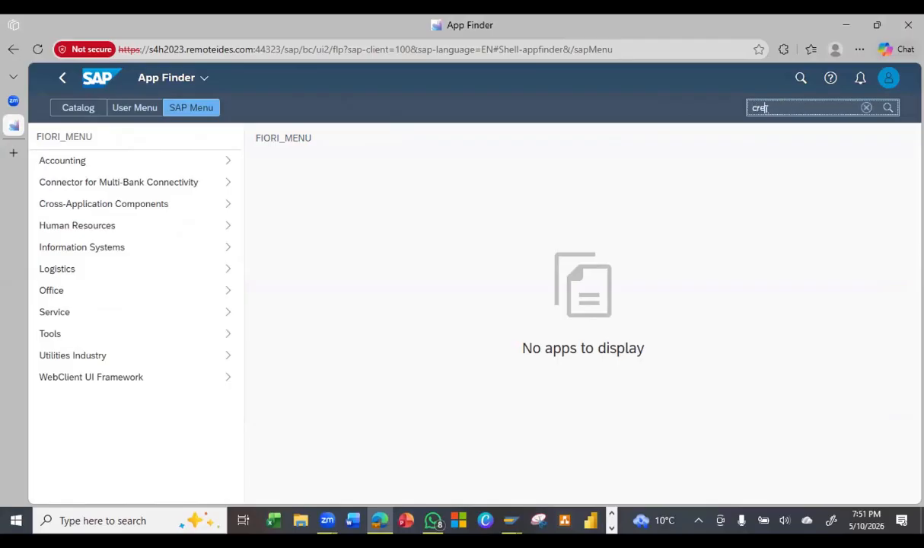
type("ate purch")
key("Caps_Lock")
type("SE")
key("BackSpace")
key("BackSpace")
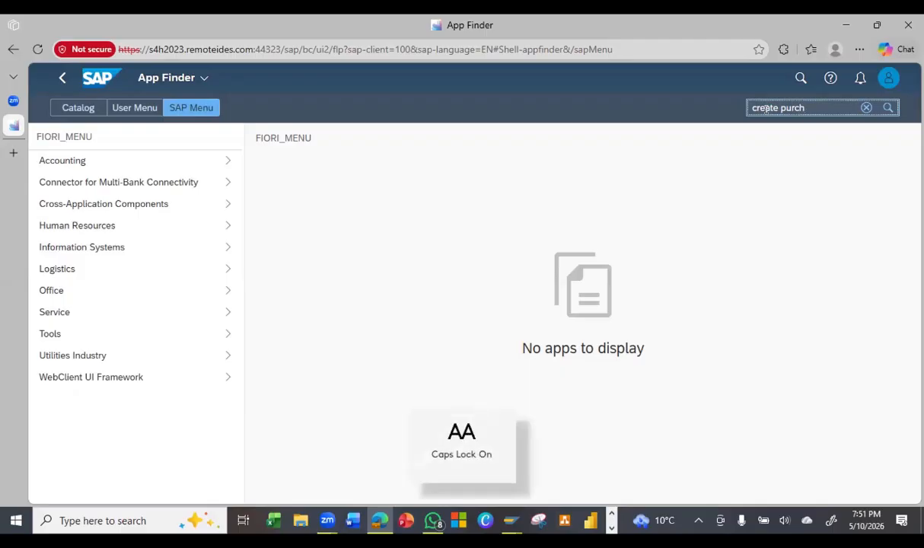
key("Caps_Lock")
type("ase ")
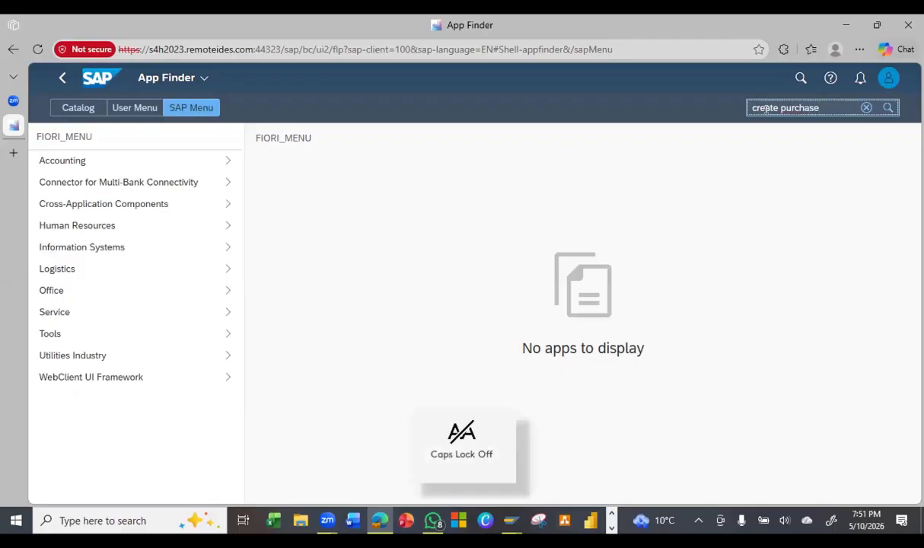
type("order")
key("ctrl+a")
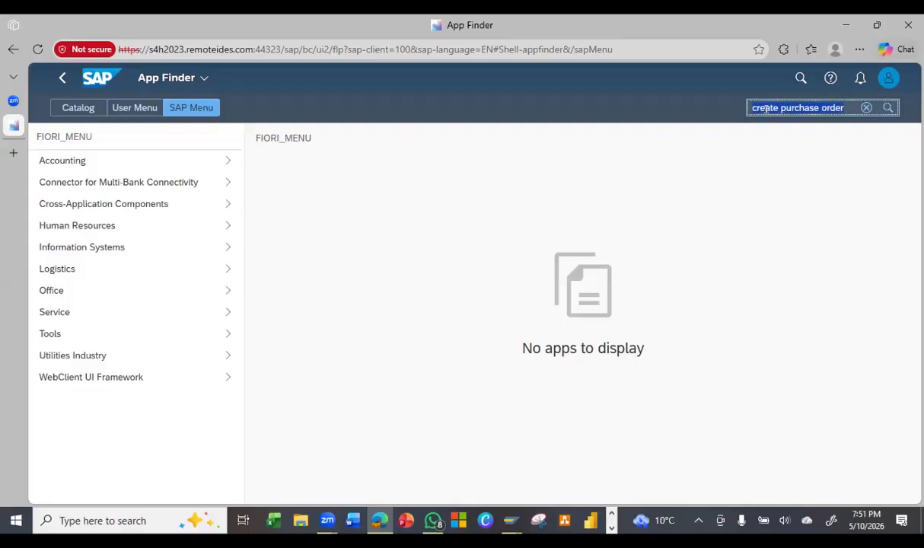
key("Return")
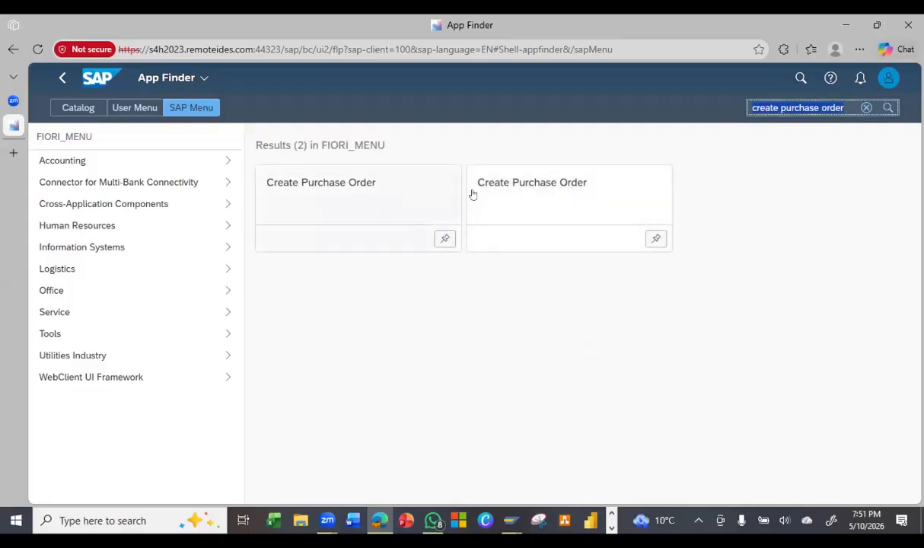
Search the SAP menu for "create purchase requisition" and open the Create Purchase Requisition app
left_click(845, 108)
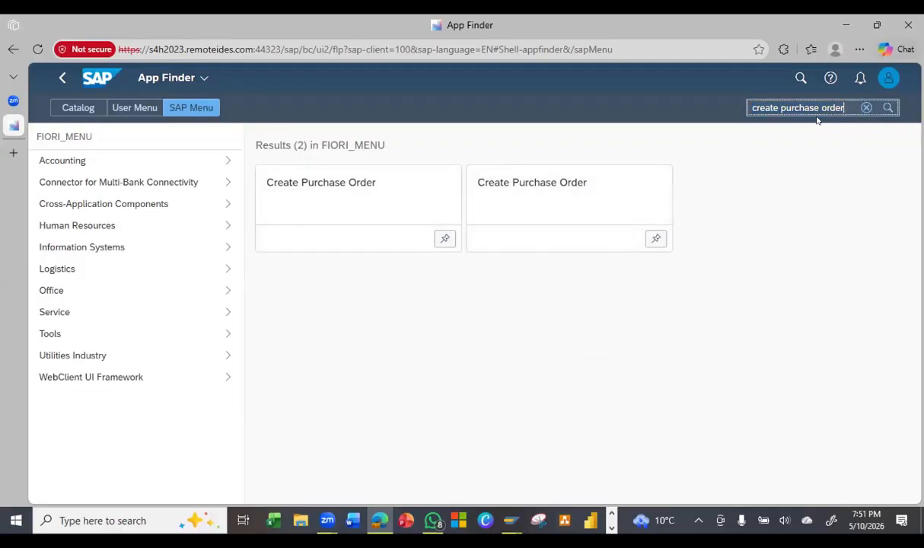
key("BackSpace")
key("BackSpace")
key("BackSpace")
key("BackSpace")
type("re")
type("quisi")
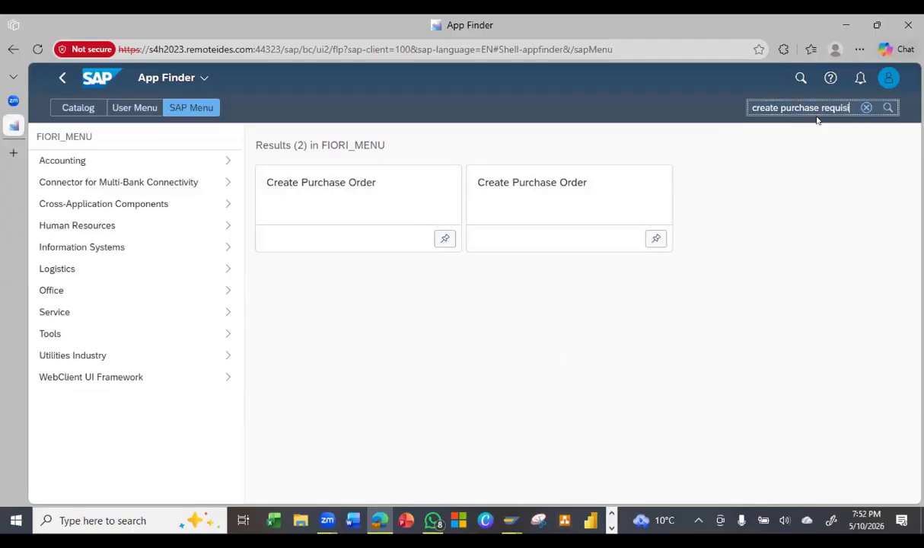
type("tion")
key("Return")
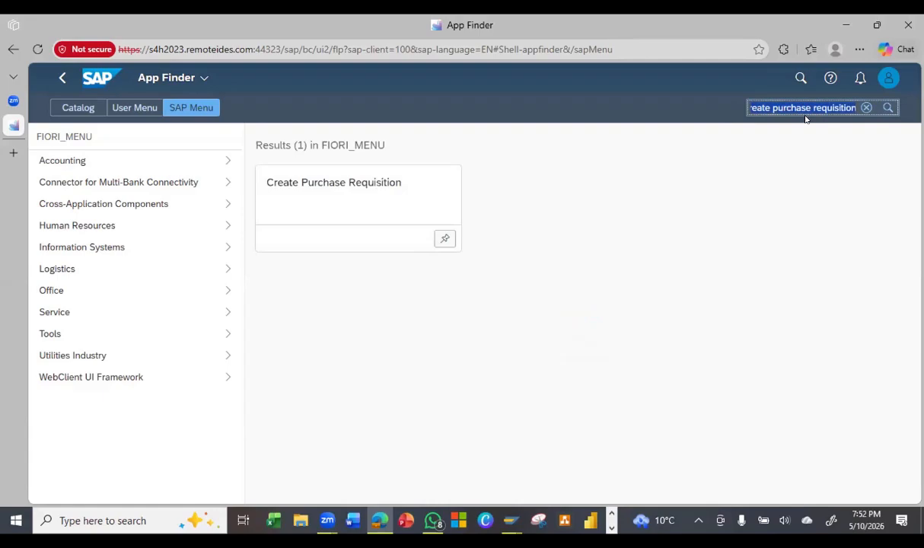
left_click(309, 185)
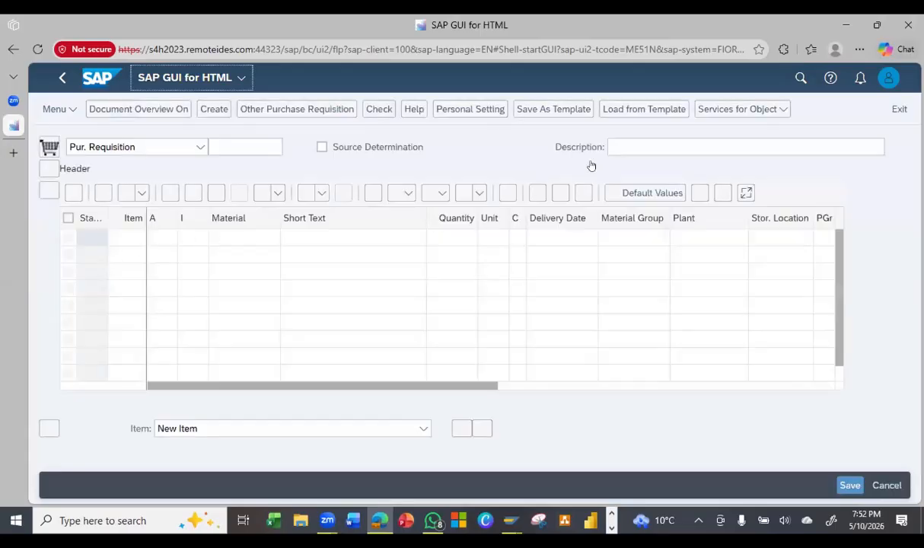
Fill in the requisition's description with "RFQ for" followed by the person's name
left_click(631, 154)
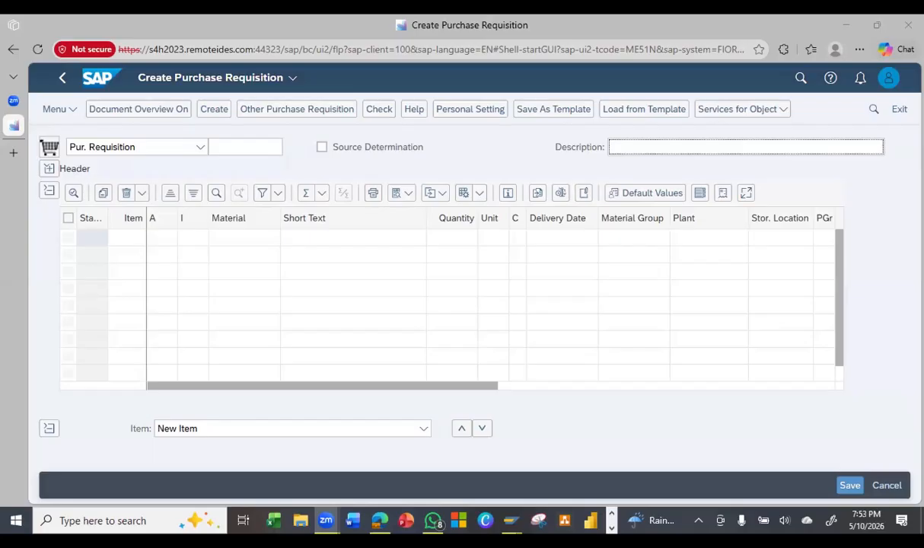
left_click(650, 149)
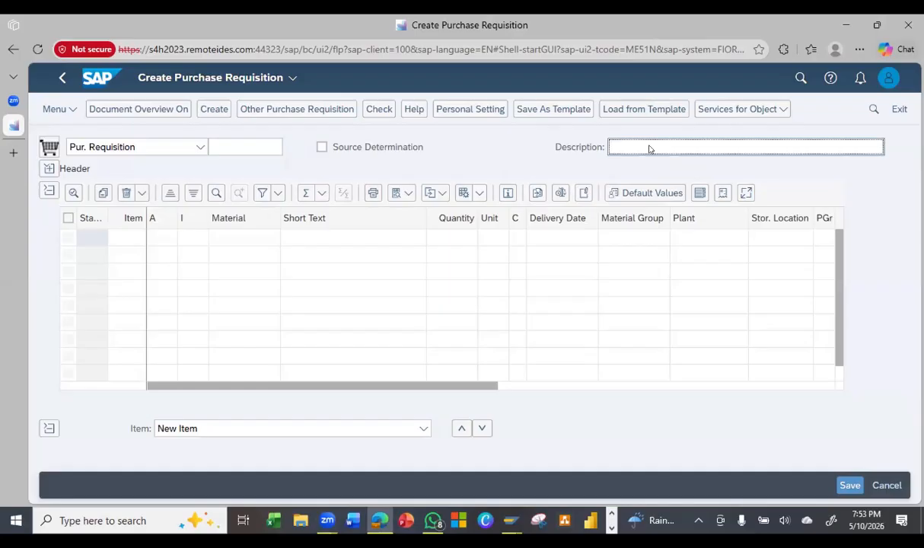
key("Caps_Lock")
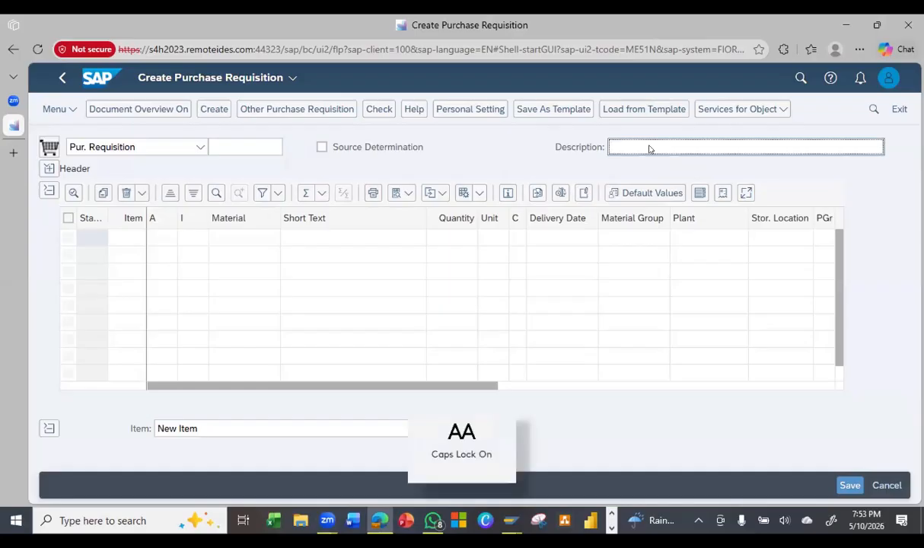
type("R")
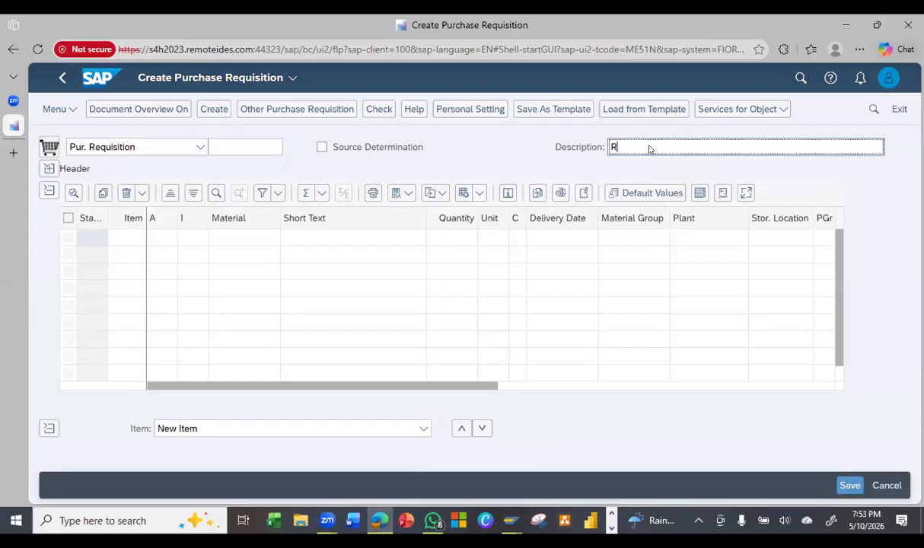
type("F")
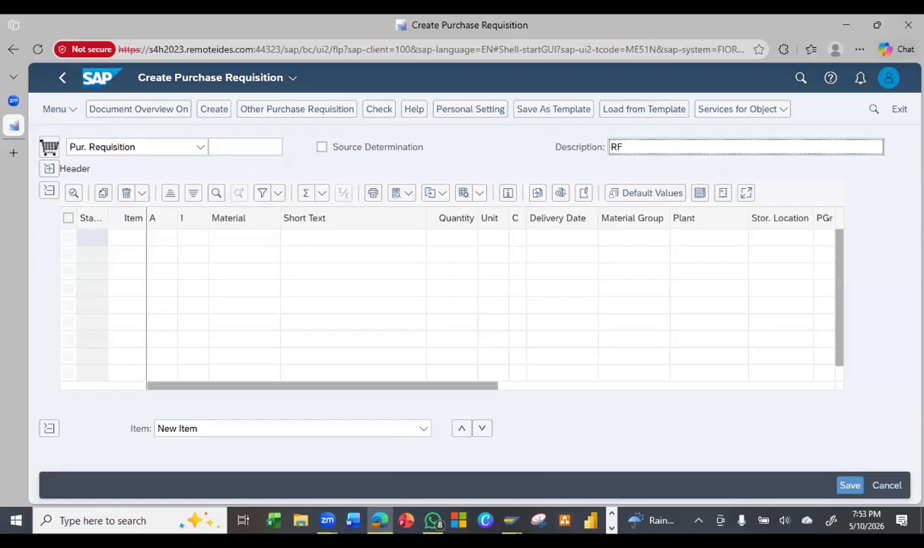
left_click(327, 521)
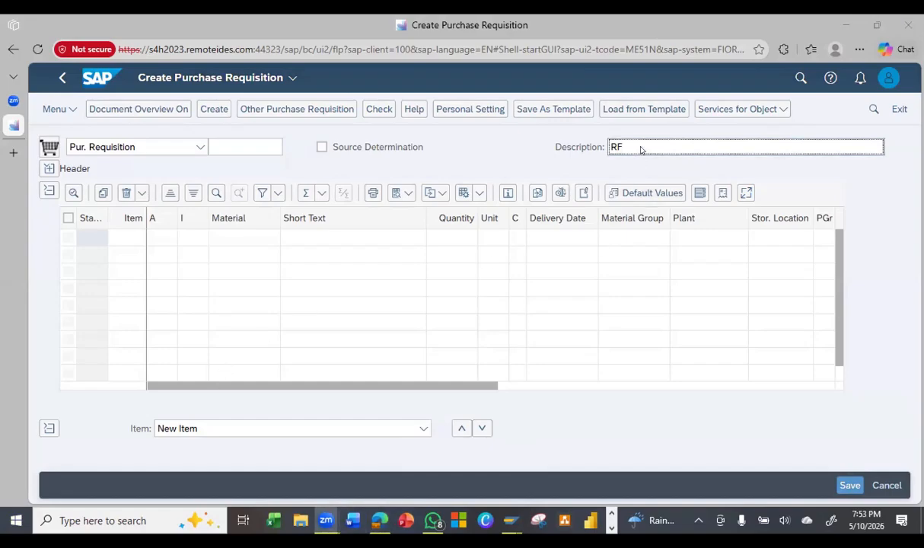
left_click(612, 151)
type("Q")
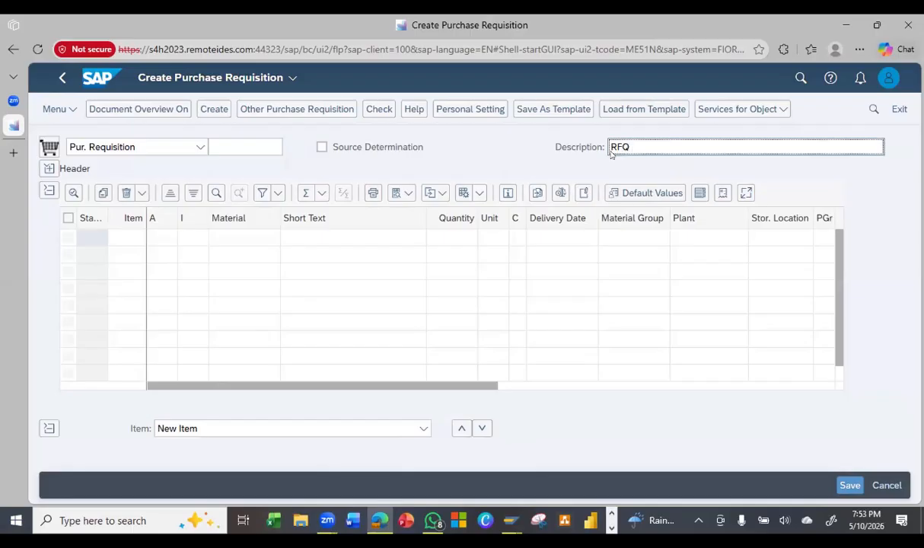
key("Caps_Lock")
type("for lily")
Add the header note "Request for production line 2" to the requisition and collapse the header
left_click(49, 169)
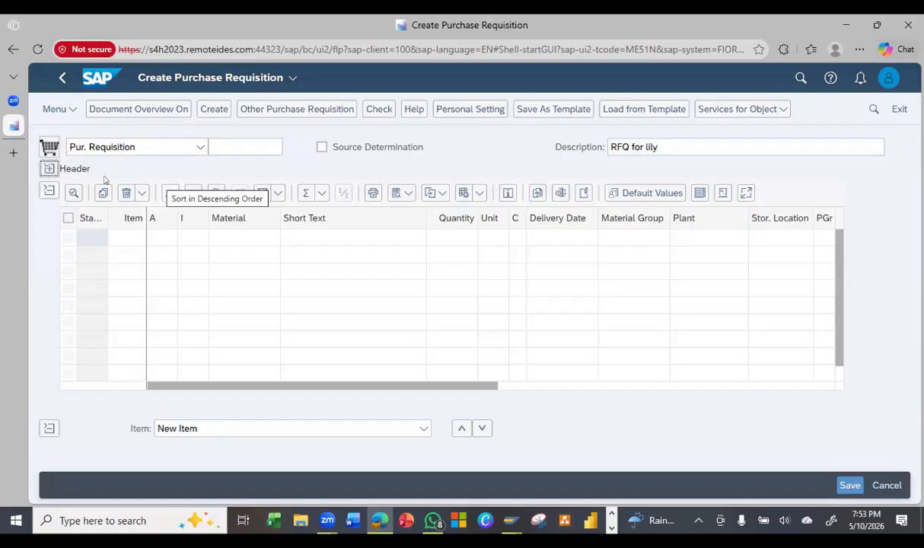
left_click(265, 218)
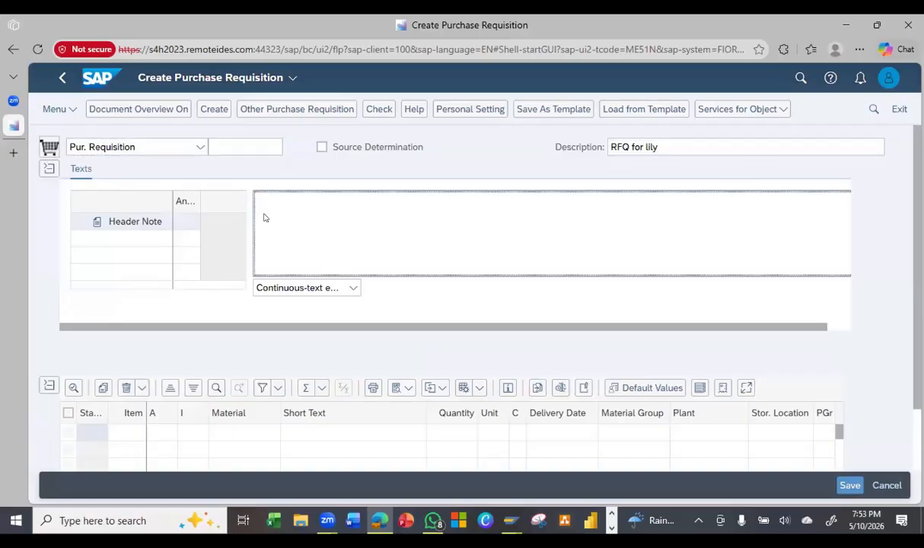
key("Caps_Lock")
type("R")
key("Caps_Lock")
type("equest")
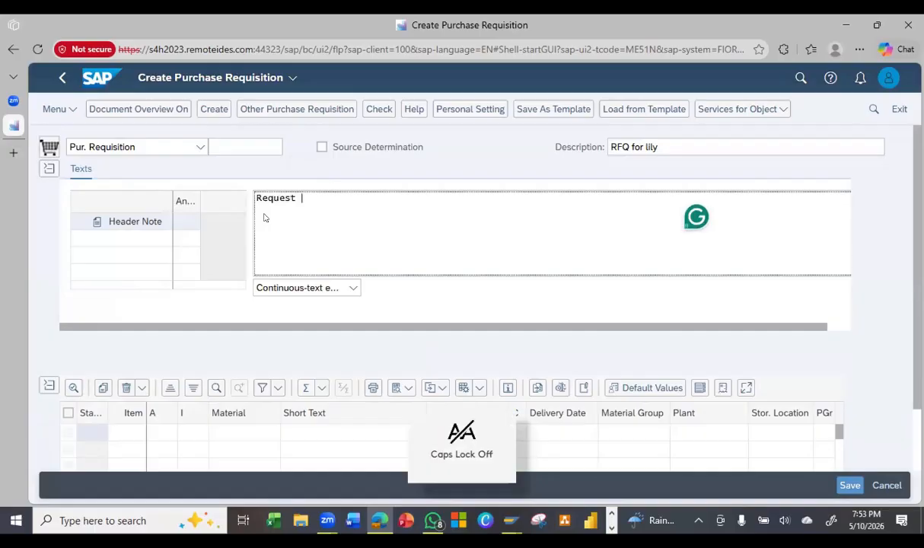
type(" for ")
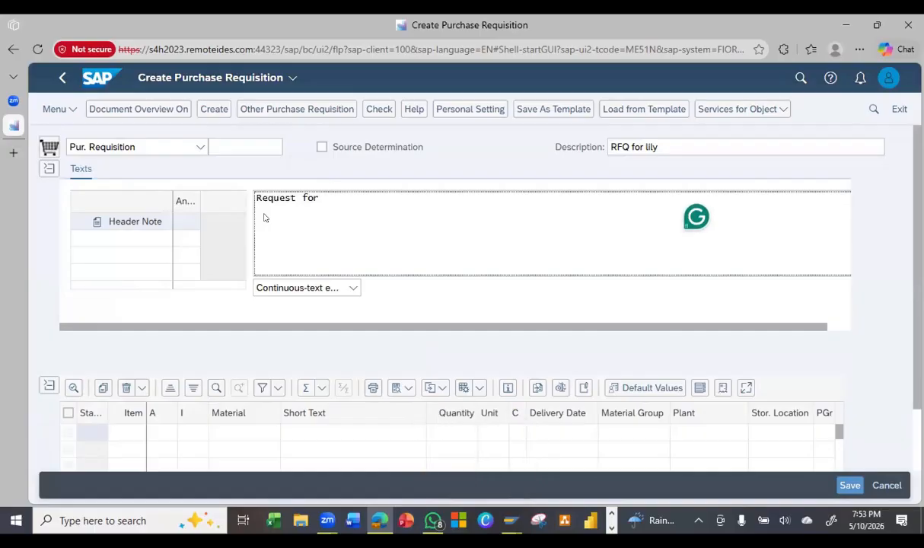
type("production ")
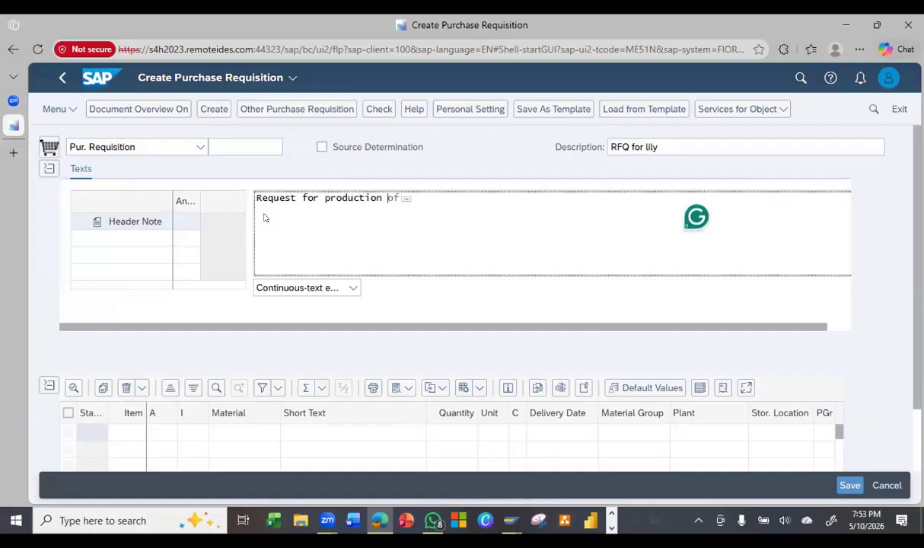
type("line 2")
key("Return")
left_click(49, 168)
left_click(48, 167)
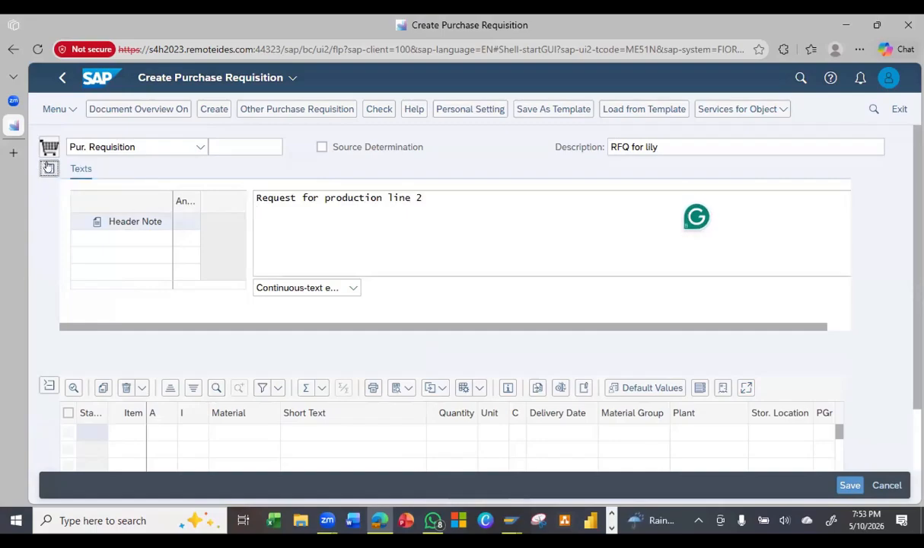
left_click(247, 239)
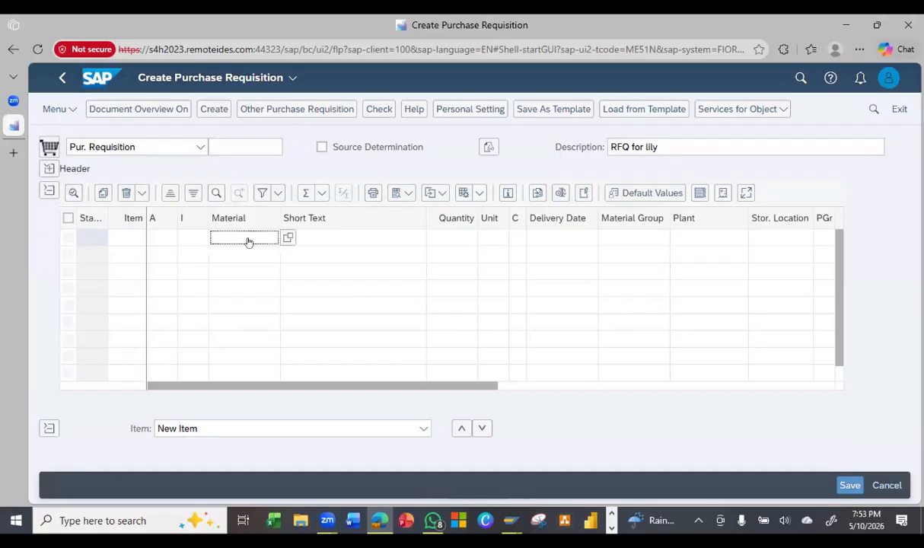
left_click(288, 240)
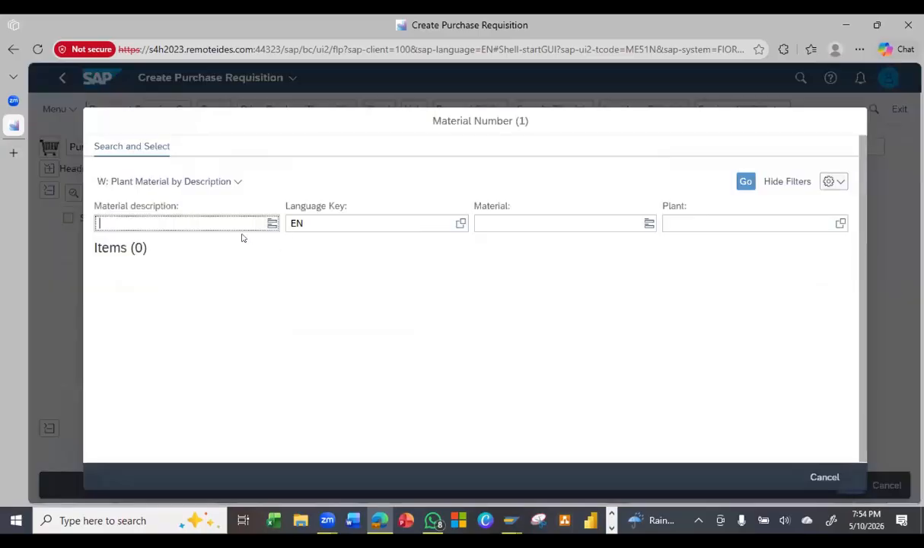
left_click(232, 182)
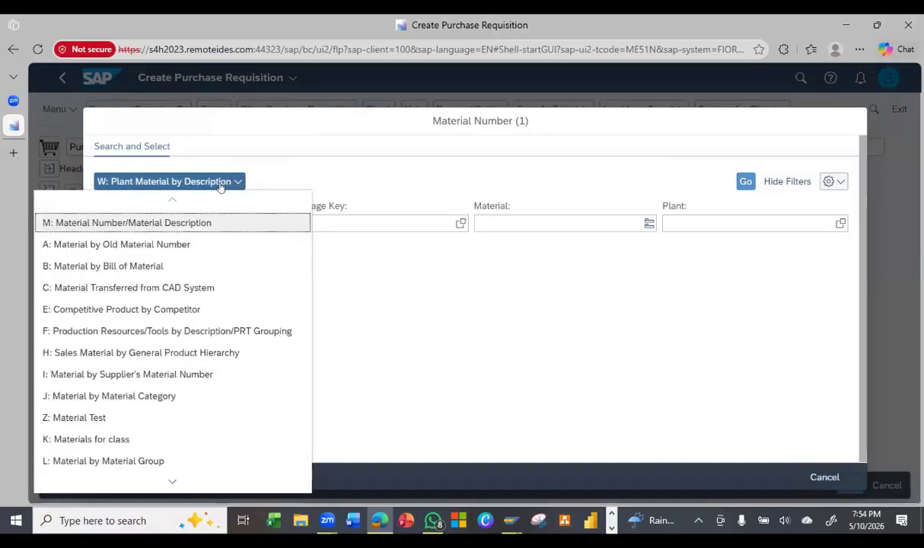
left_click(233, 182)
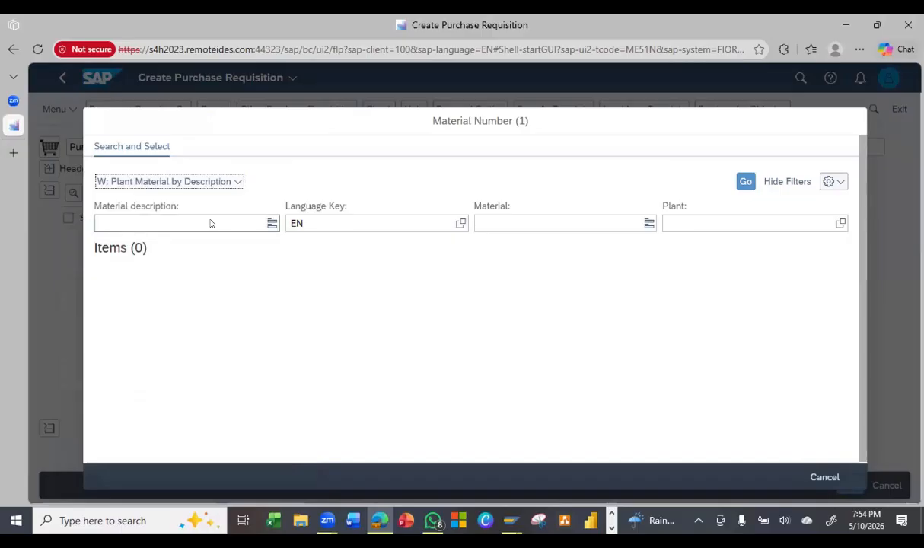
left_click(208, 224)
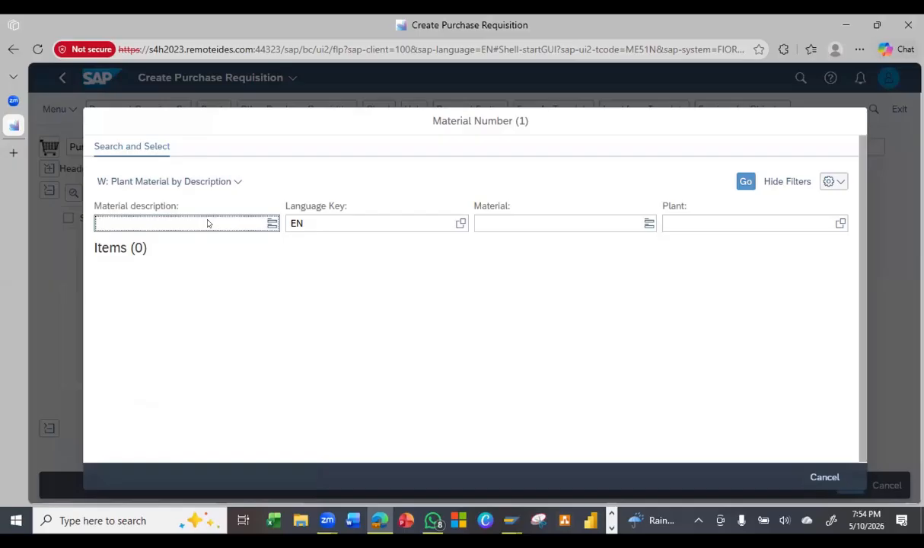
left_click(825, 478)
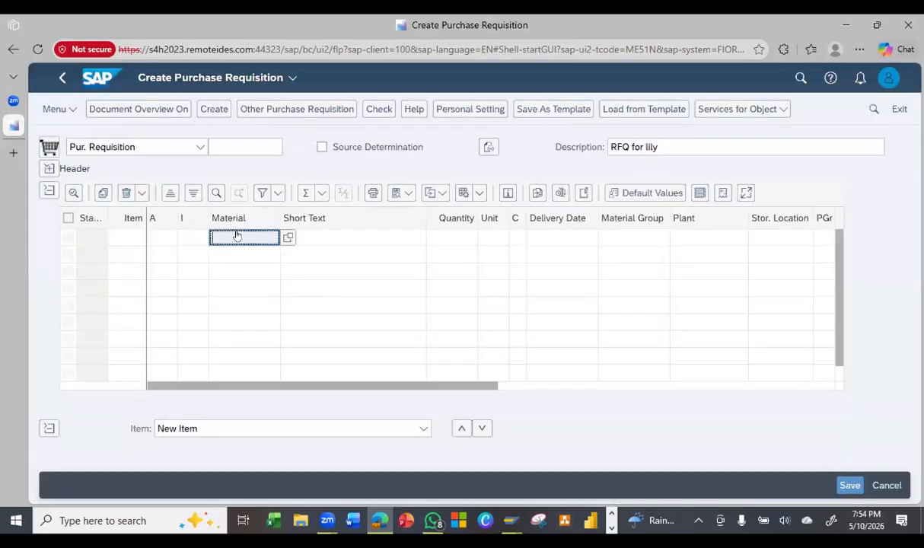
Enter material 5407 in the requisition's first item line
type("5407")
key("Return")
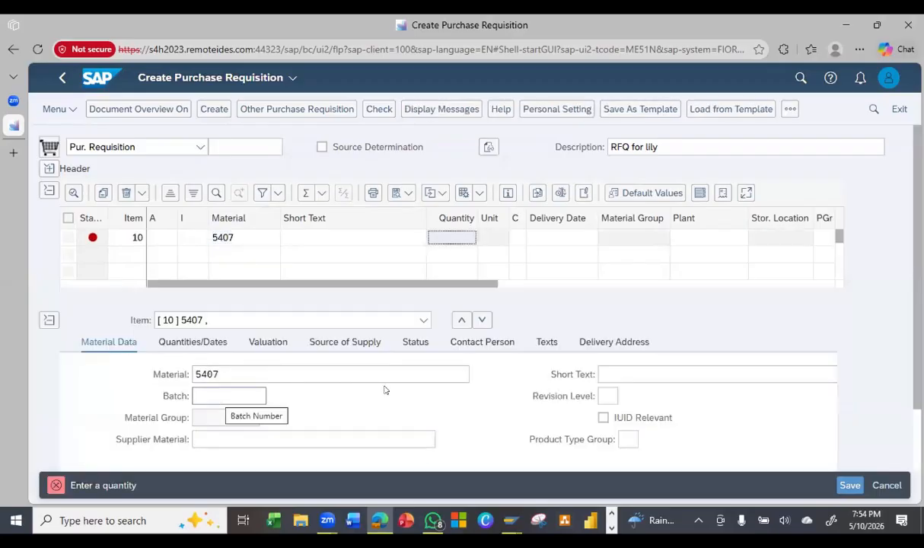
left_click(235, 395)
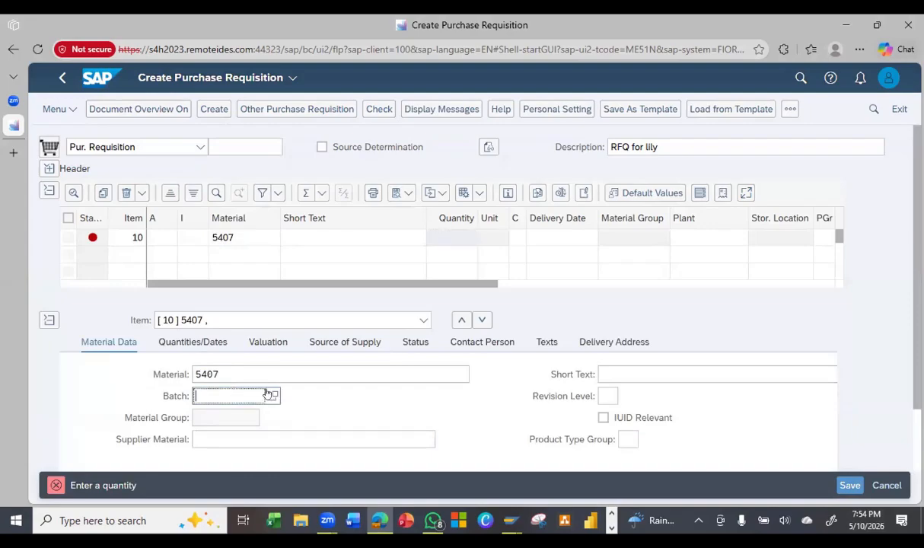
left_click(271, 396)
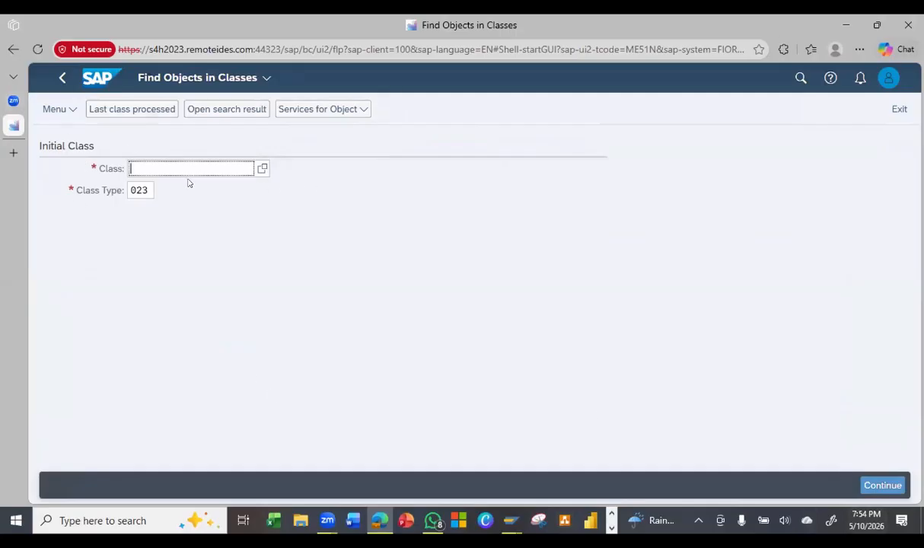
left_click(899, 109)
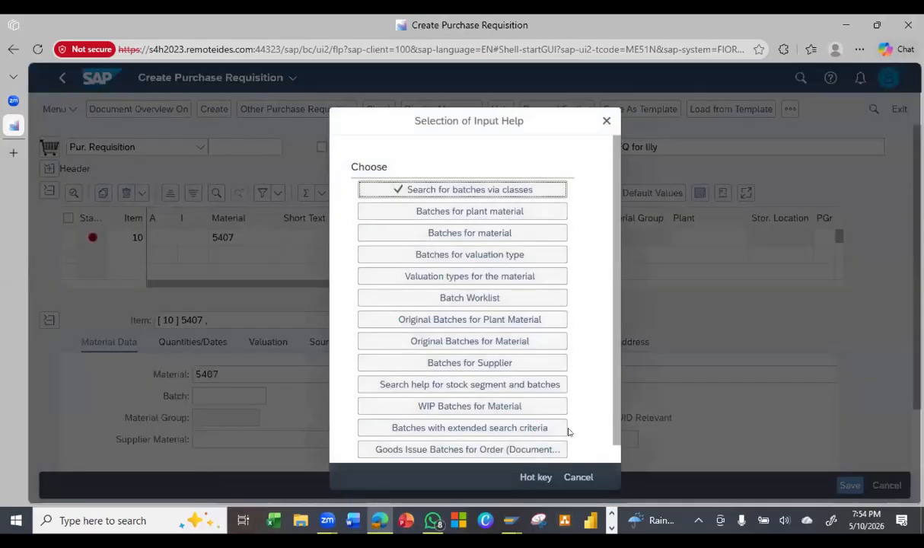
left_click(607, 120)
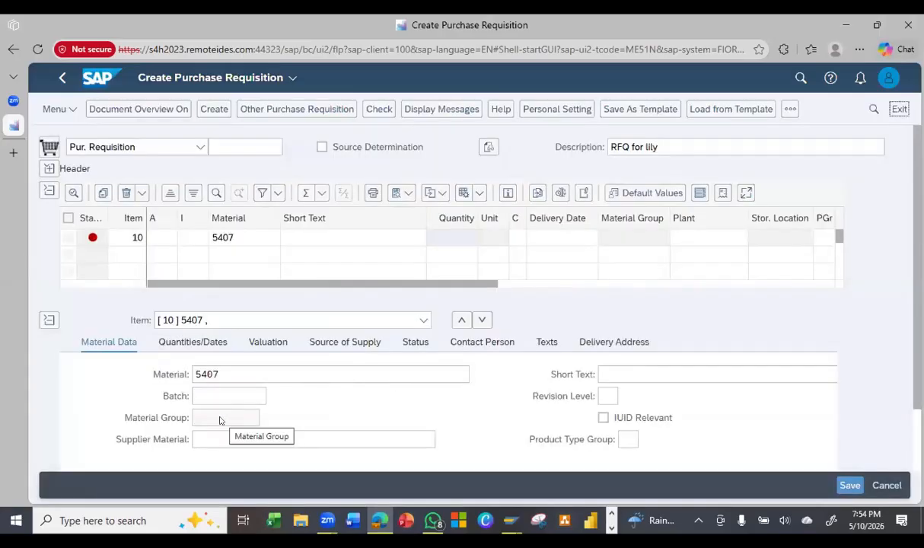
Set the requisition item's quantity to 250 and its delivery date category to D (day format)
left_click(213, 342)
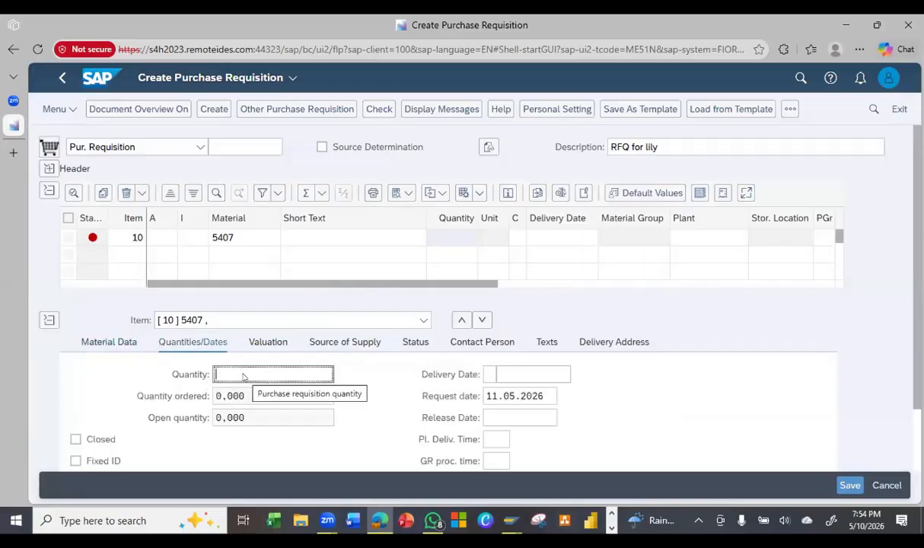
type("250")
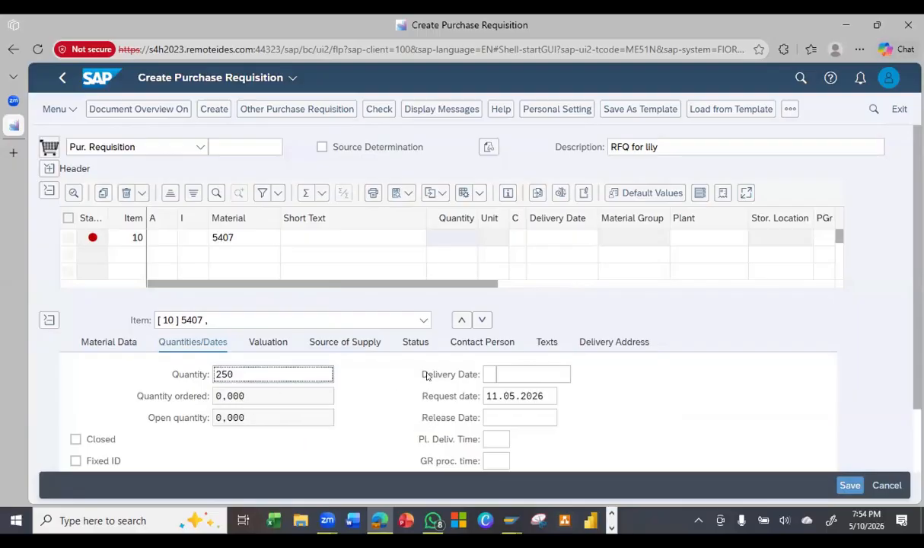
left_click(494, 374)
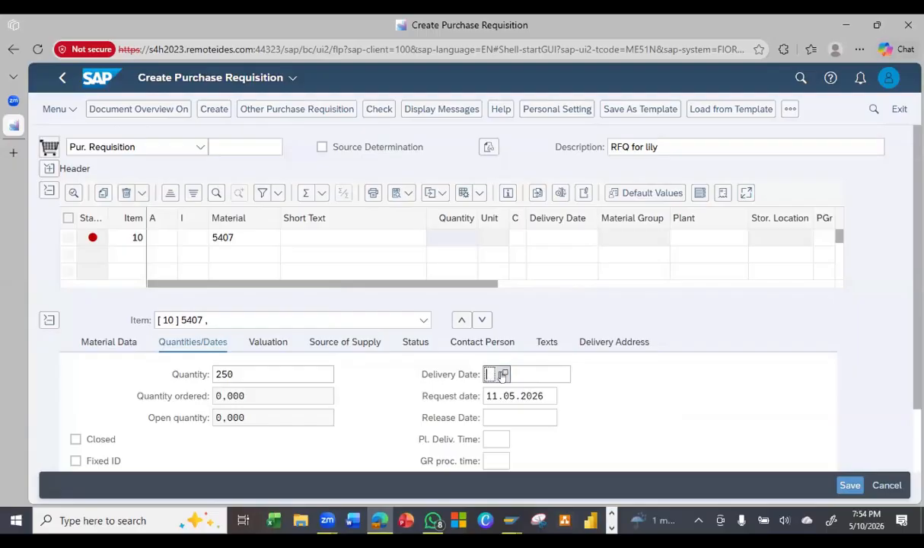
left_click(502, 374)
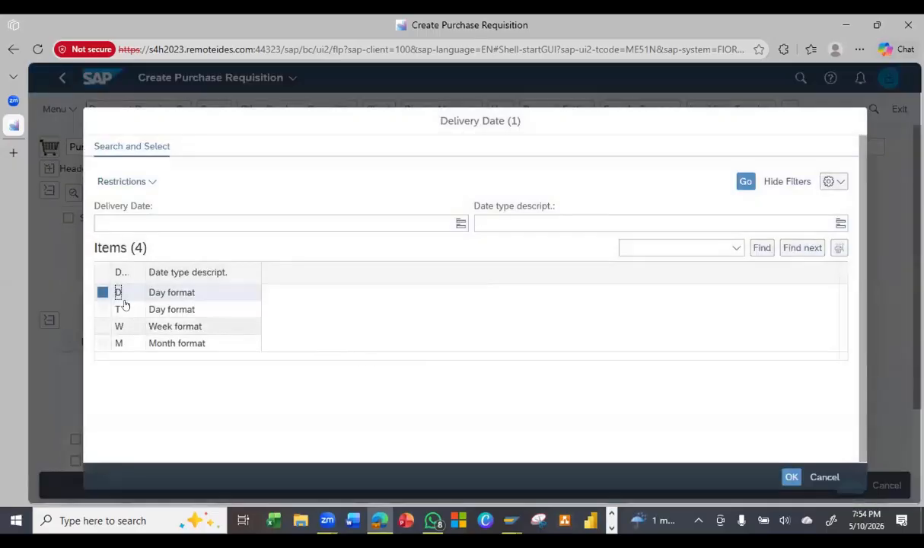
left_click(789, 479)
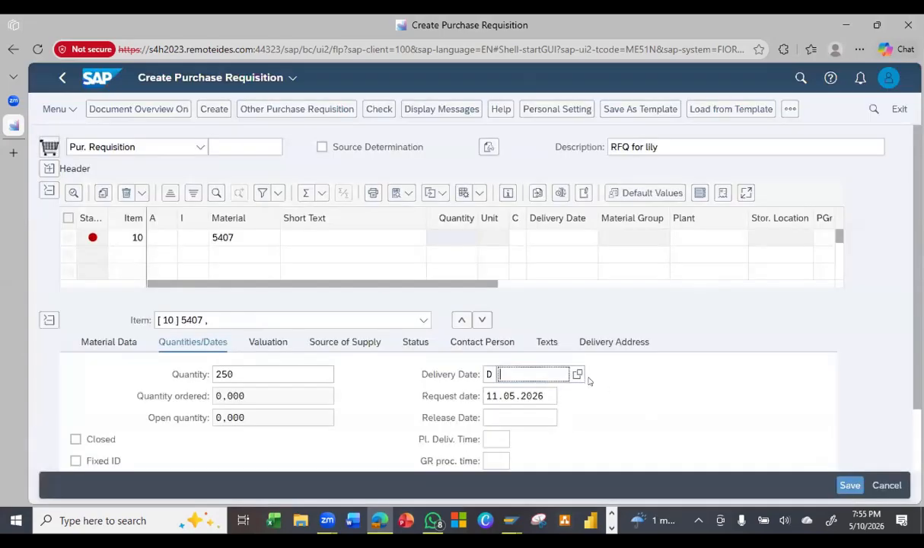
Try 31.05.2026, 25.05.2026 and 8 June 2026 as the item's delivery date
left_click(578, 375)
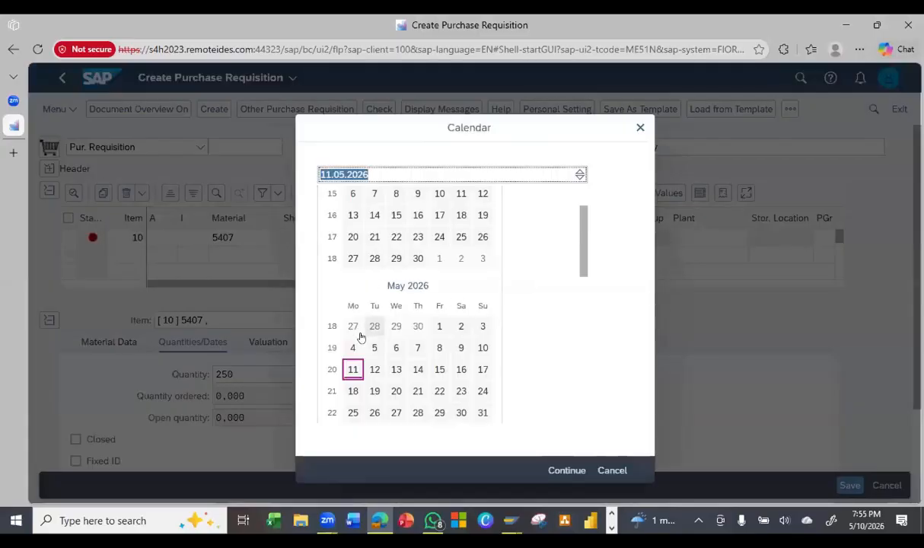
left_click(483, 415)
left_click(482, 388)
left_click(567, 471)
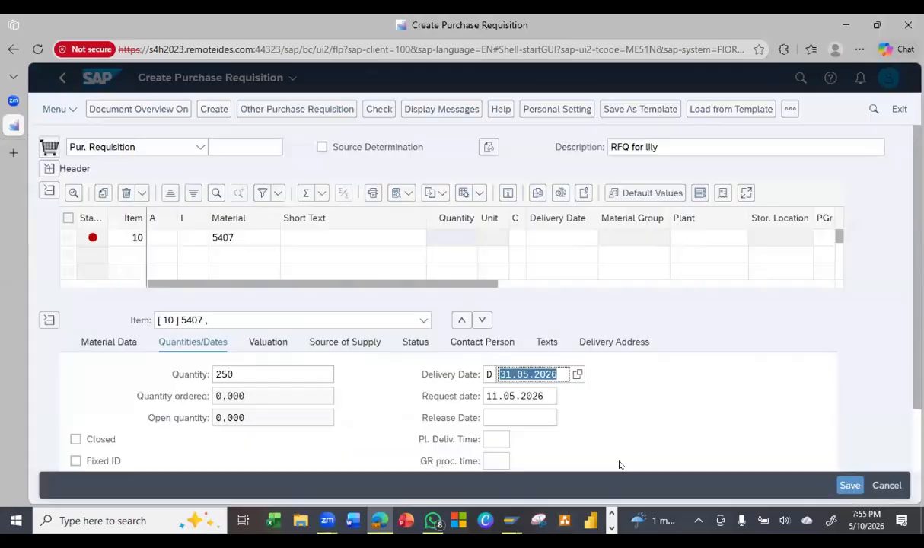
left_click(577, 374)
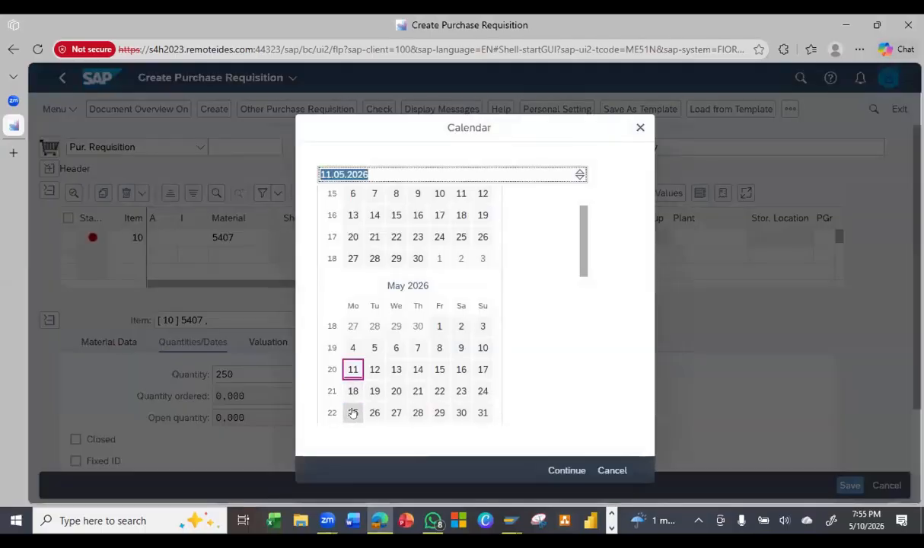
double_click(353, 412)
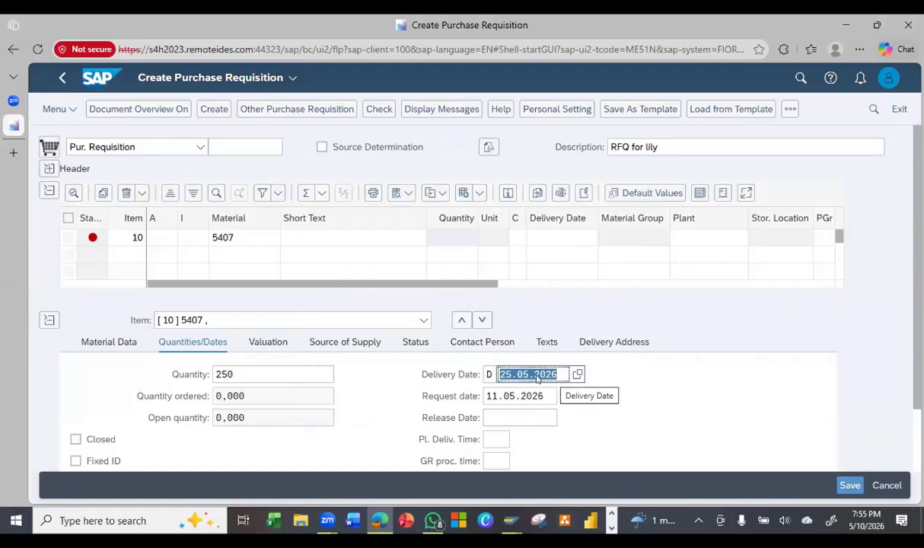
left_click(536, 375)
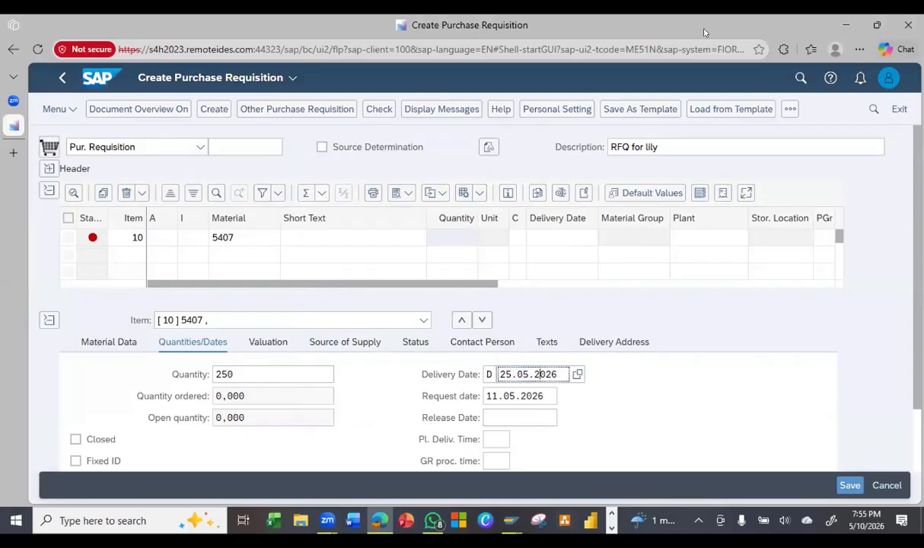
left_click(578, 373)
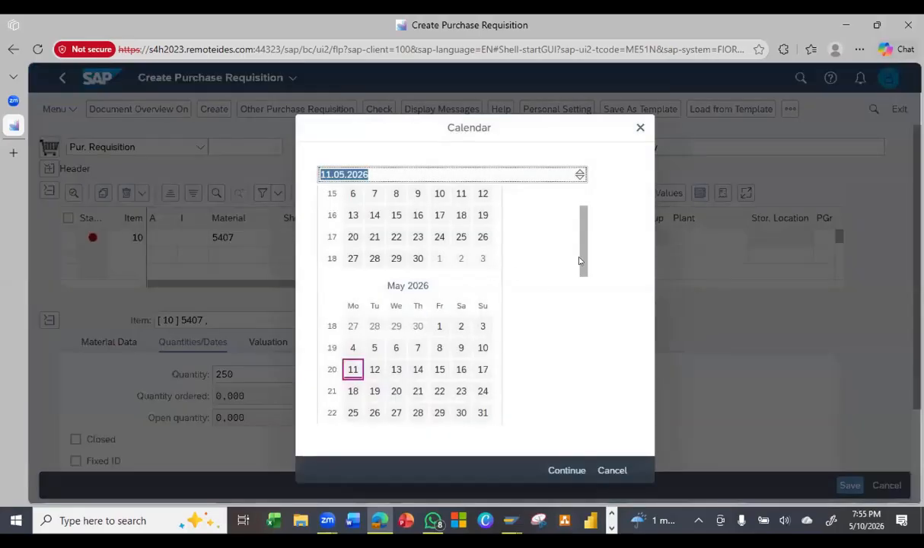
left_click_drag(579, 260, 503, 326)
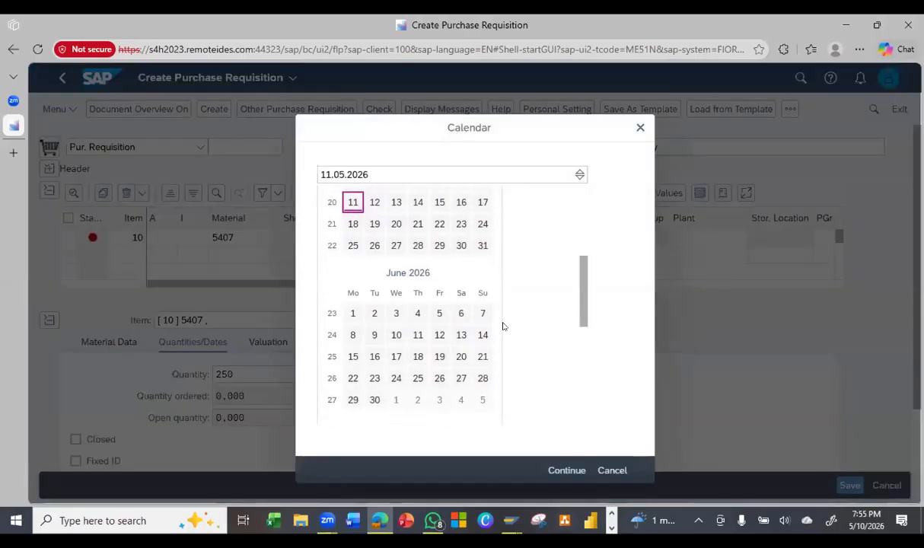
left_click(353, 335)
left_click(563, 471)
Set the item's delivery date to 25.06.2026 and apply the quantity and date entries
left_click(578, 374)
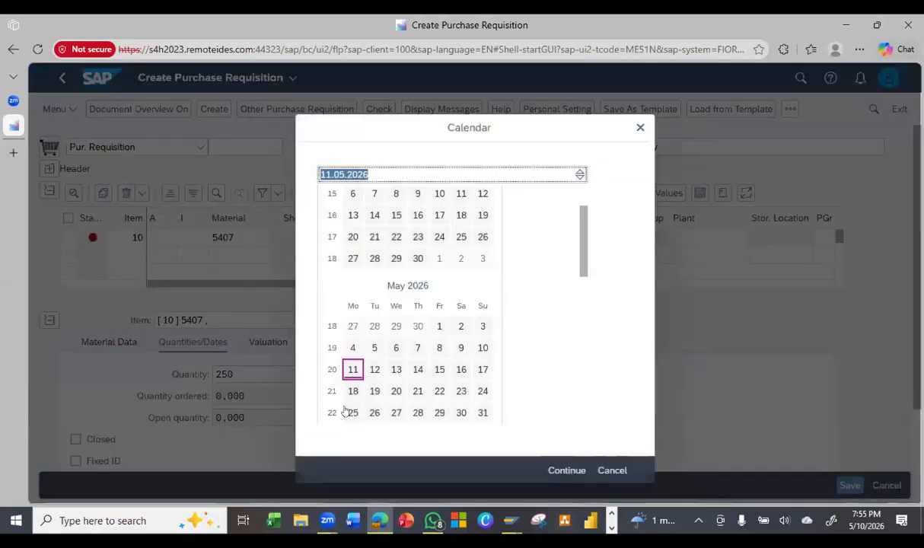
left_click_drag(579, 269, 575, 326)
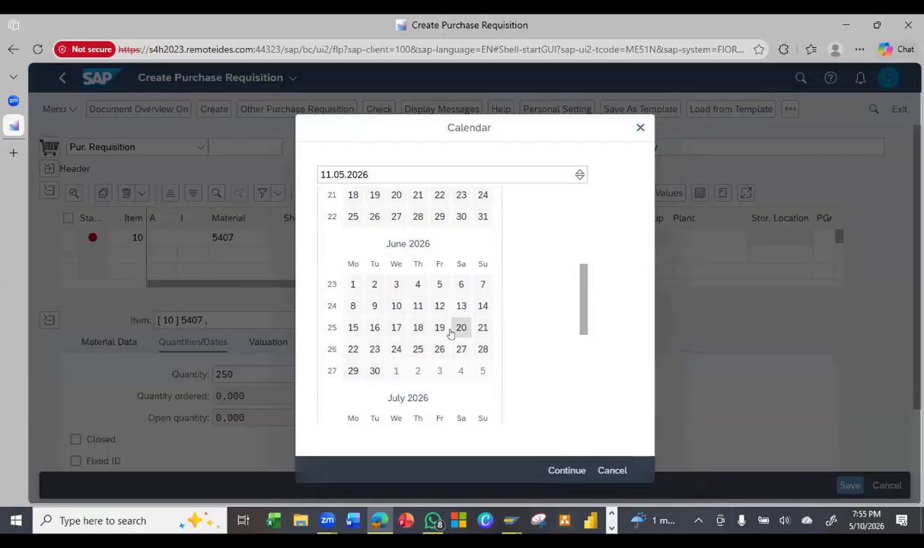
left_click(418, 349)
left_click(566, 471)
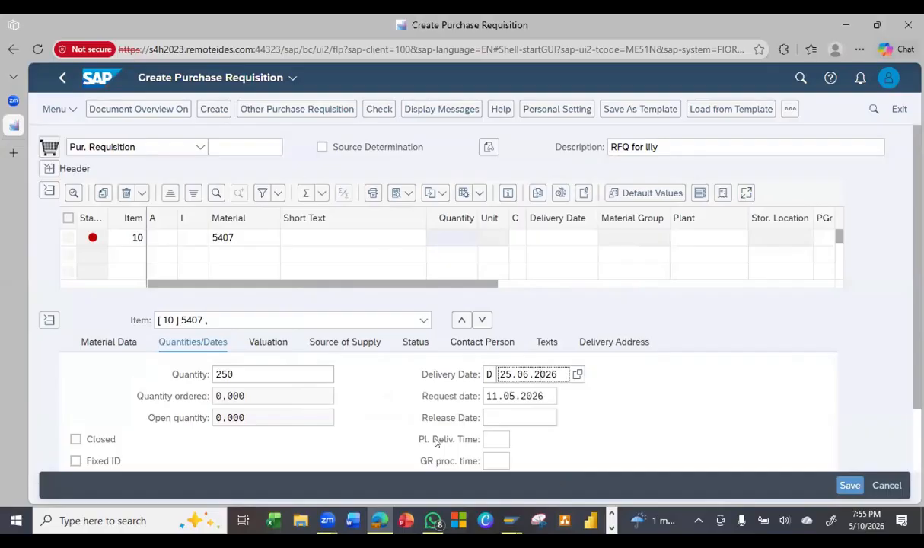
key("Return")
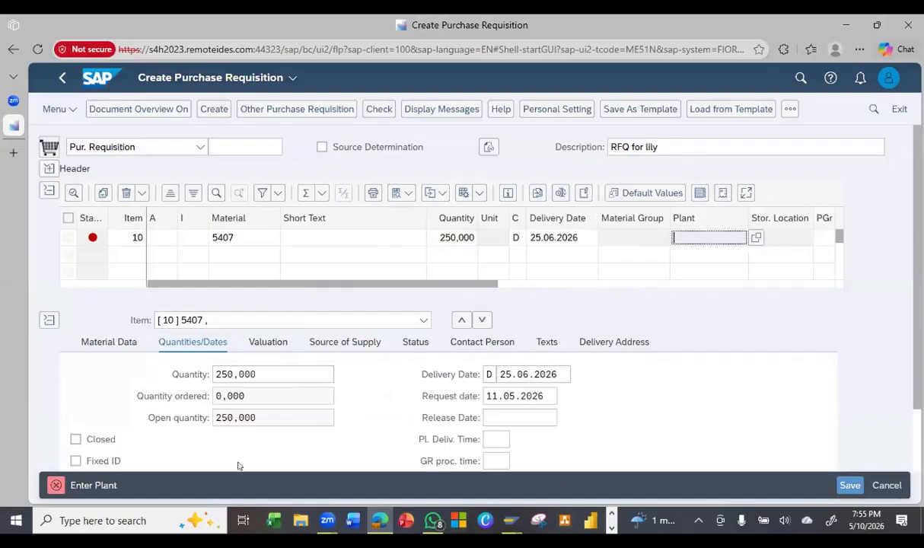
left_click(244, 399)
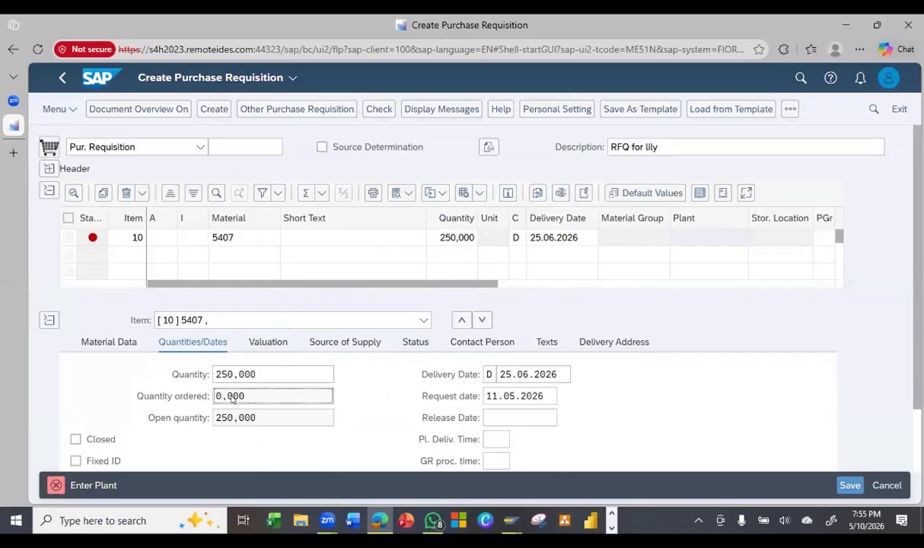
double_click(232, 399)
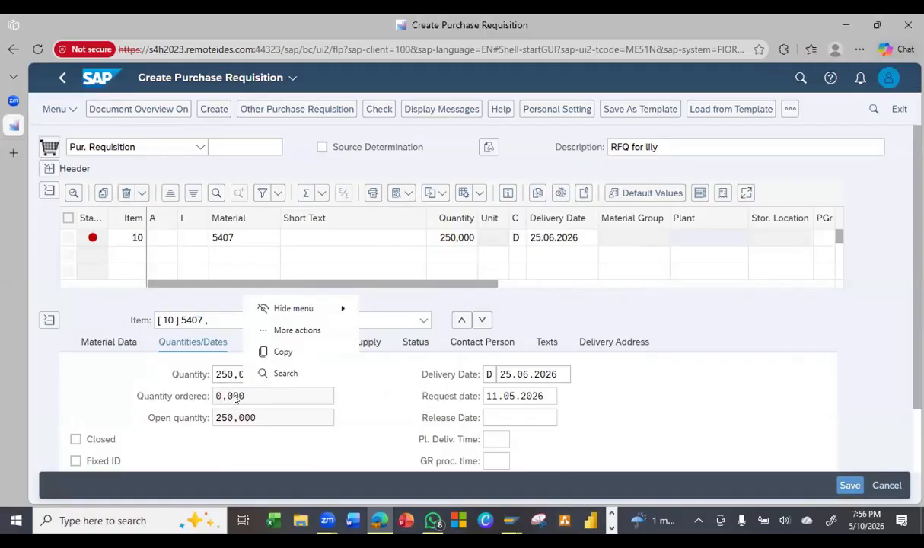
left_click(363, 424)
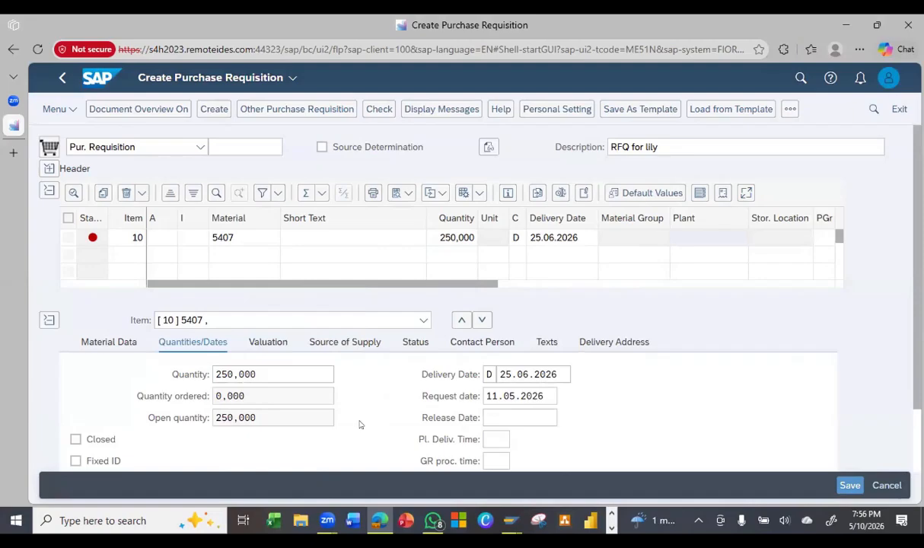
Set the item's valuation price to 4500 CAD and the PO price option to "As gross price"
left_click(272, 343)
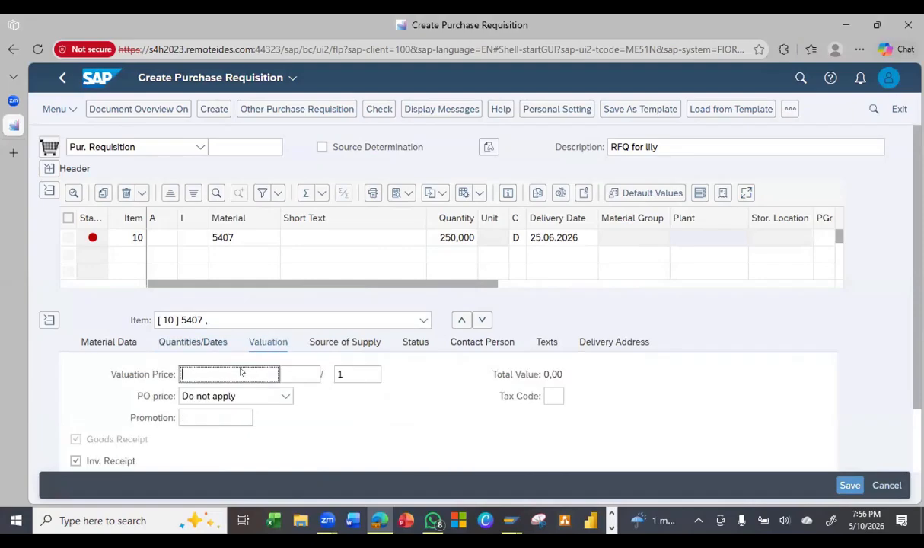
type("4500")
left_click(243, 397)
left_click(236, 438)
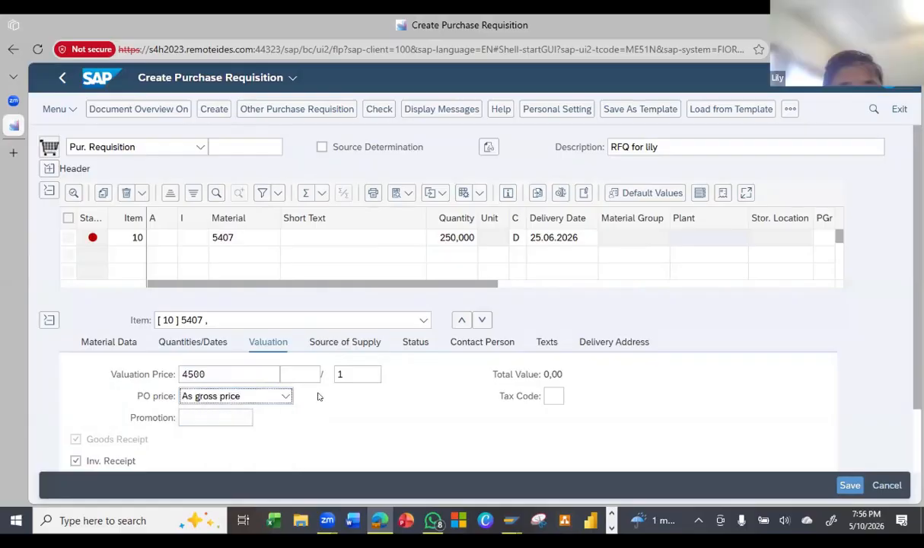
left_click(302, 372)
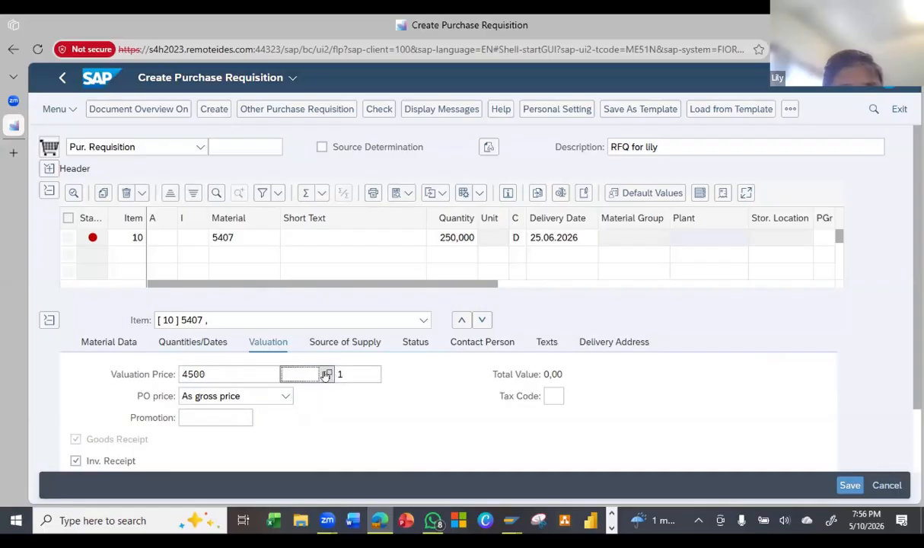
type("cad")
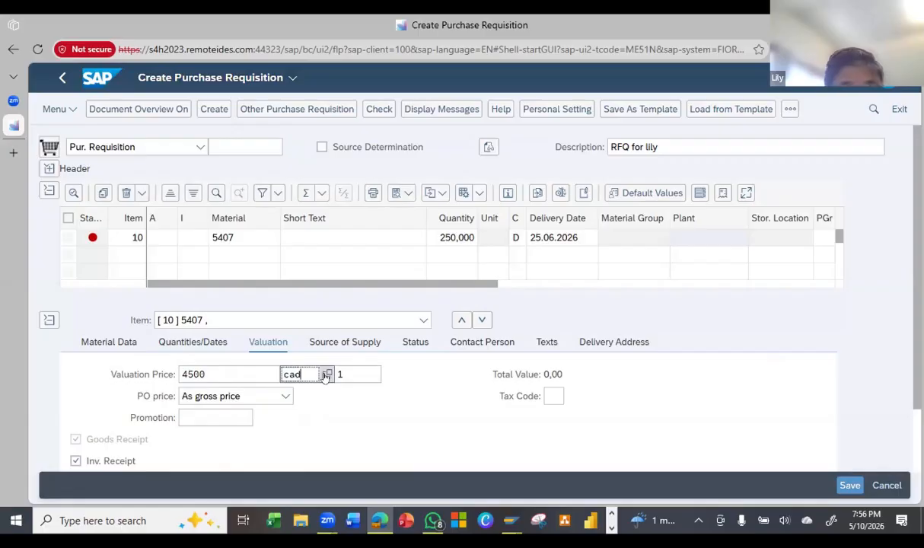
key("Return")
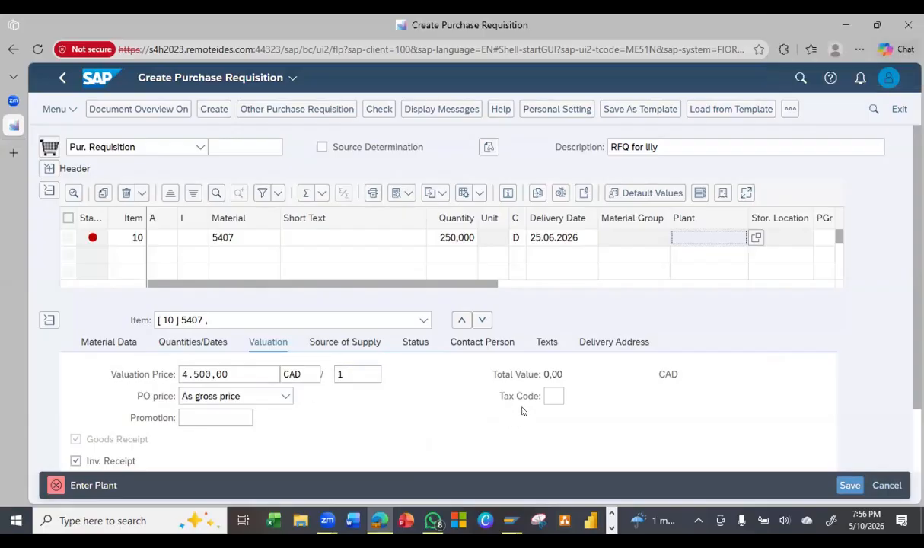
Assign purchasing organization 1001 (Central Procurement) as the item's source of supply organization
left_click(346, 342)
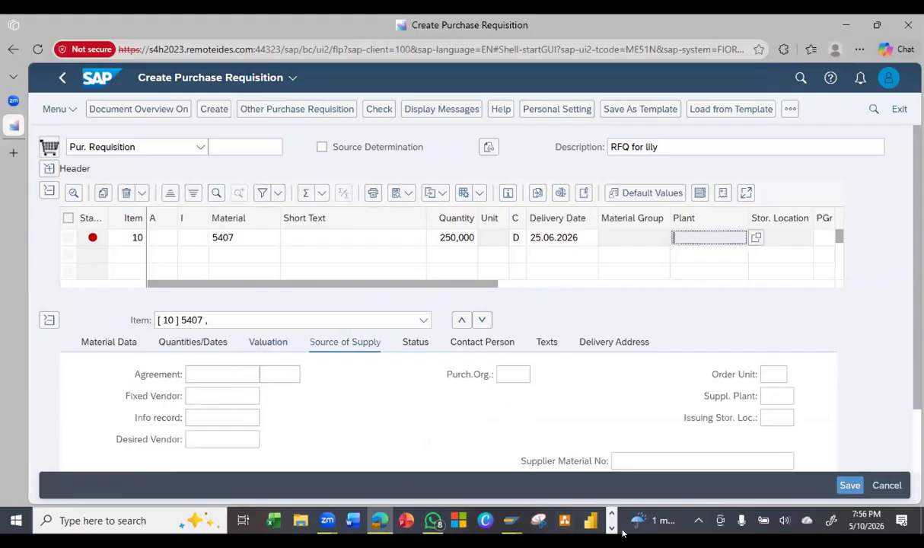
left_click(509, 375)
type("1001")
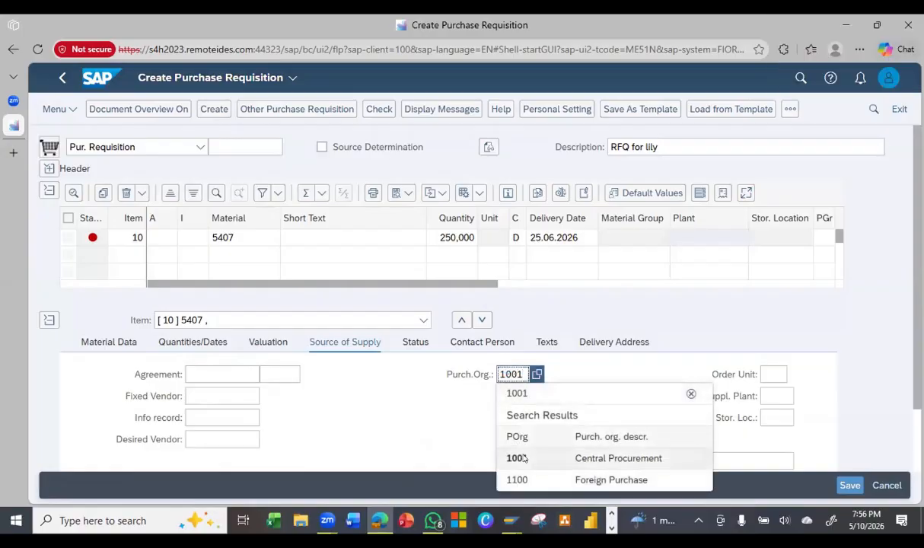
left_click(524, 458)
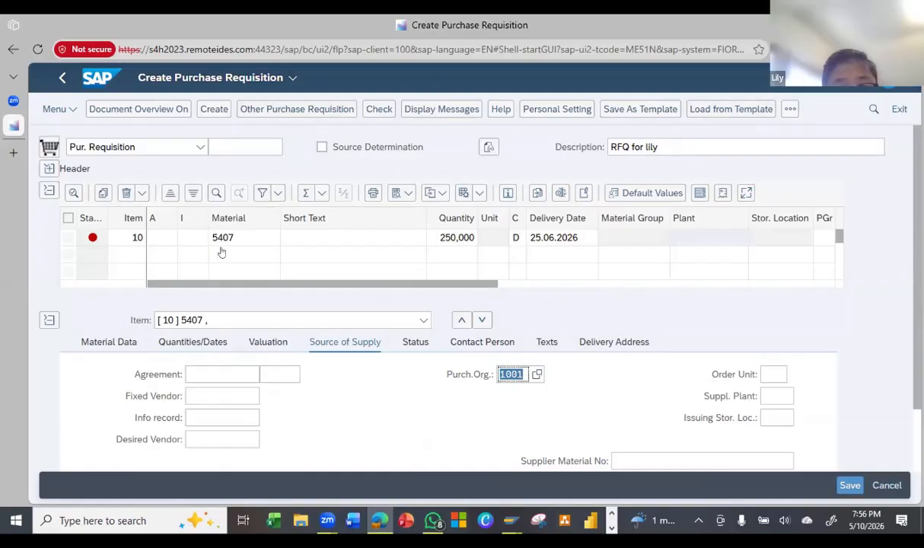
Enter plant C100 for item 10 and apply the entry
left_click(710, 243)
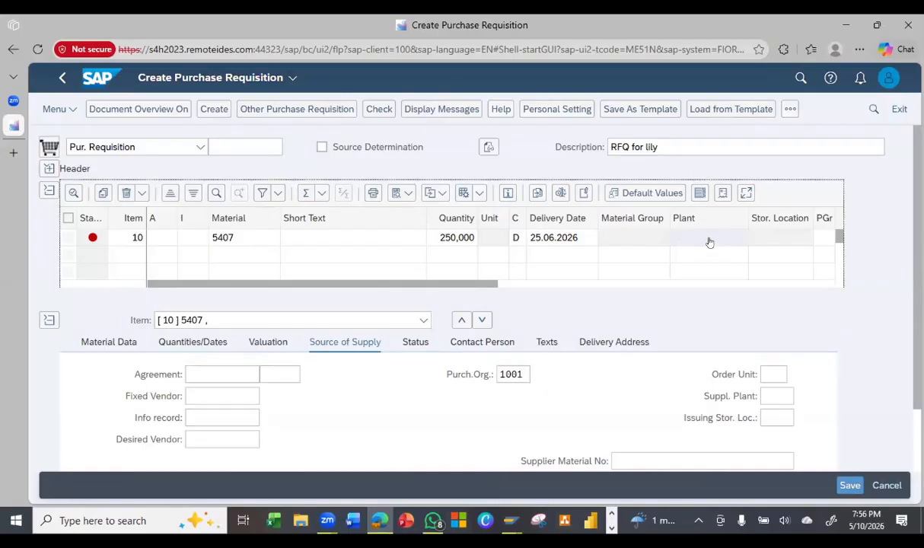
left_click(710, 242)
type("c100")
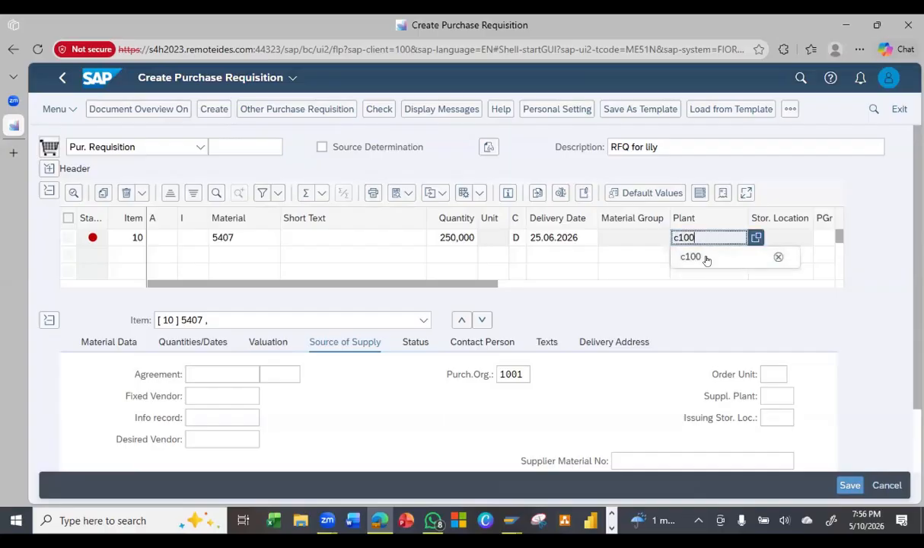
key("Return")
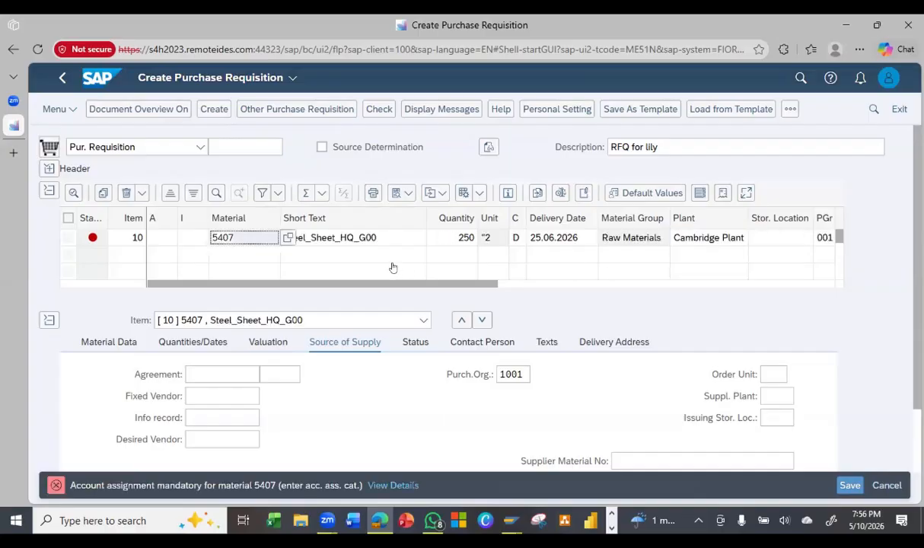
Review the messages behind item 10's error status and close the message list
left_click(92, 239)
left_click(92, 238)
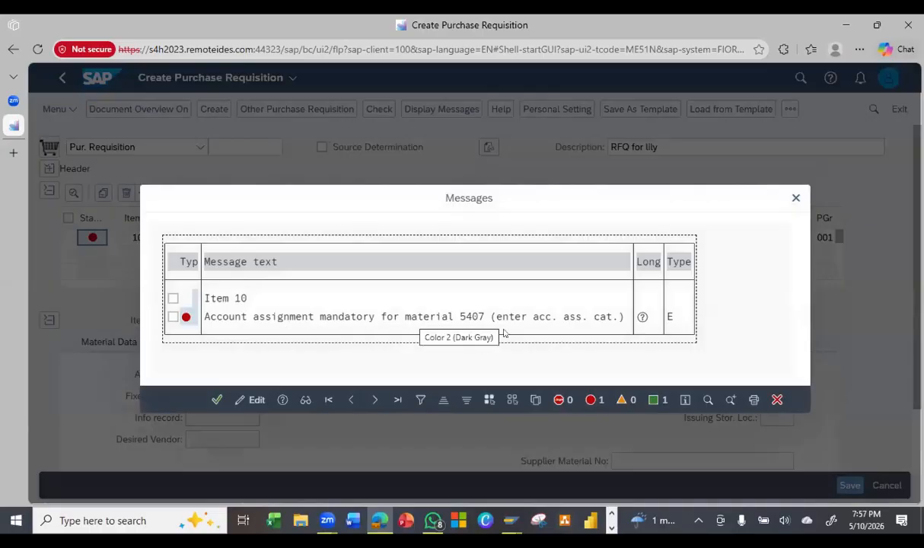
left_click(794, 198)
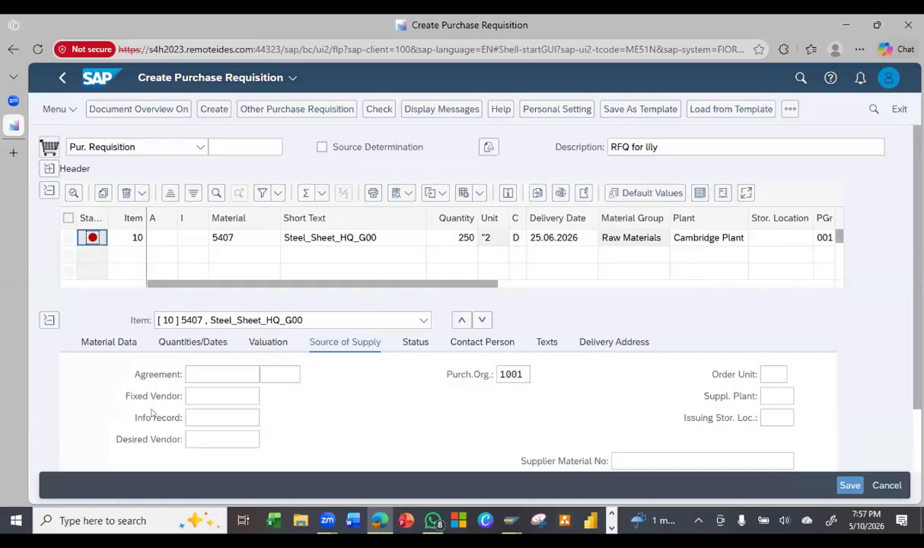
left_click(221, 374)
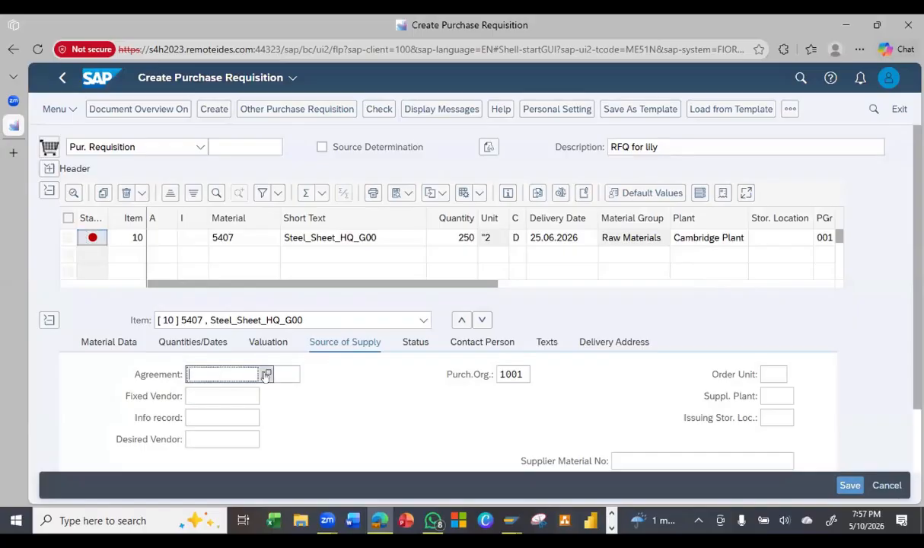
left_click(266, 375)
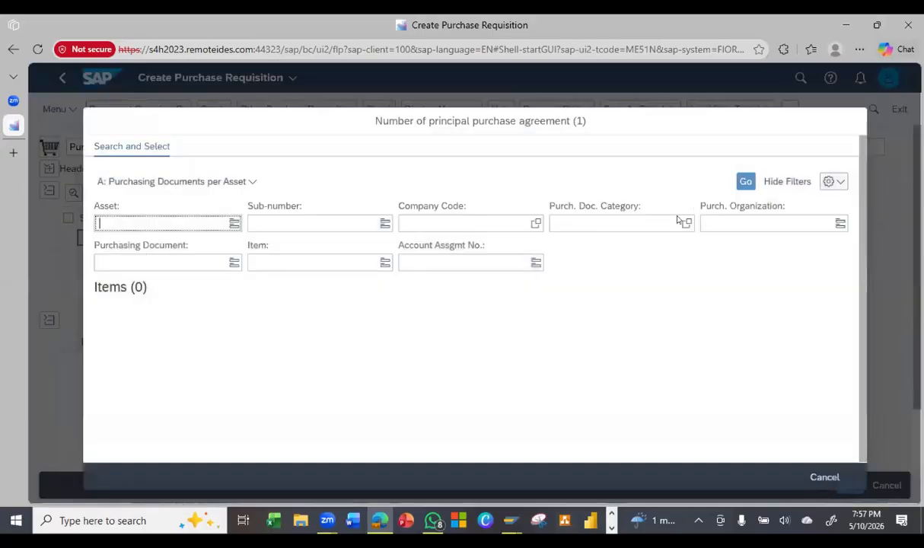
left_click(825, 477)
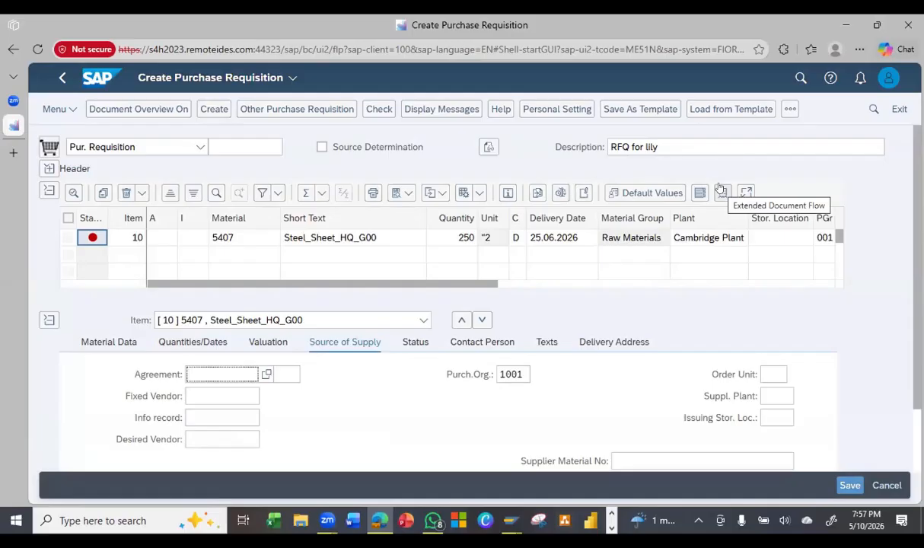
Set item 10's account assignment category to K (Cost center) and apply the entry
left_click(149, 238)
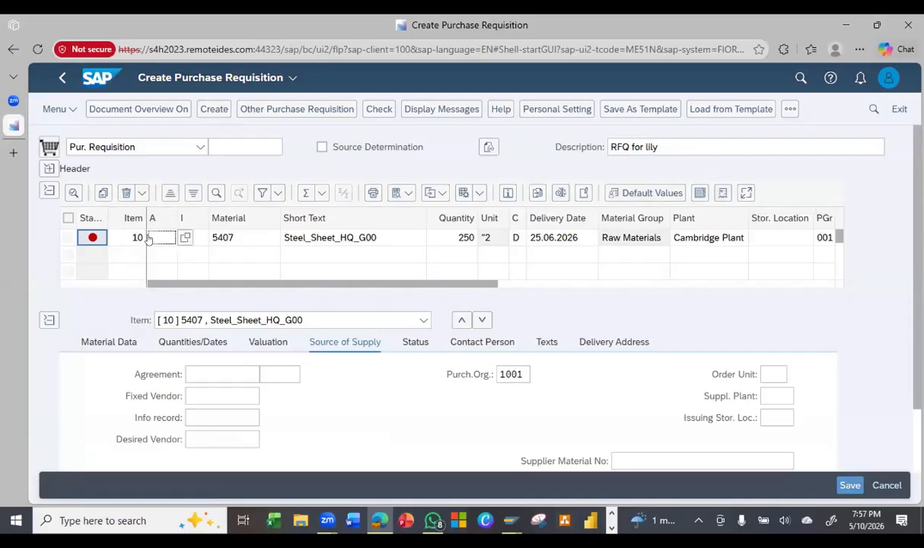
left_click(182, 238)
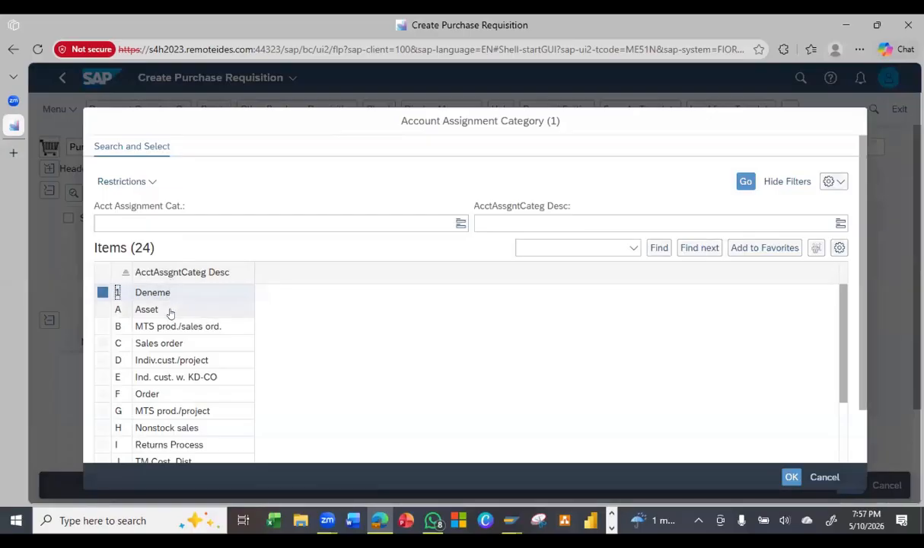
scroll(169, 317, "down", 1)
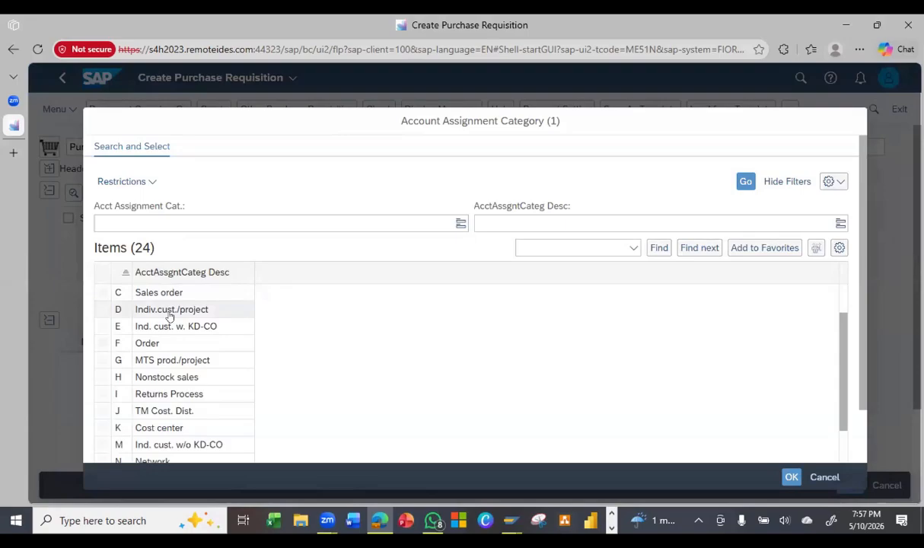
scroll(169, 317, "down", 1)
scroll(169, 317, "down", 1)
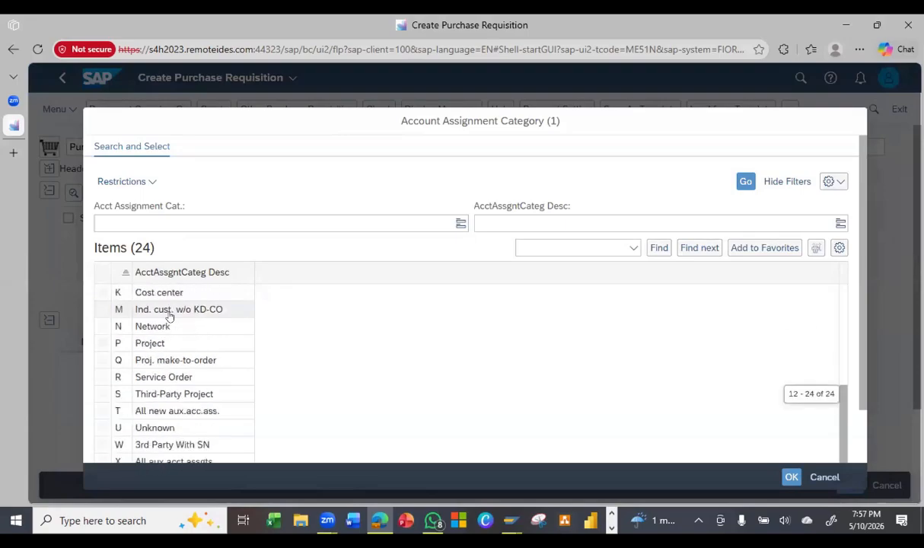
scroll(169, 317, "down", 1)
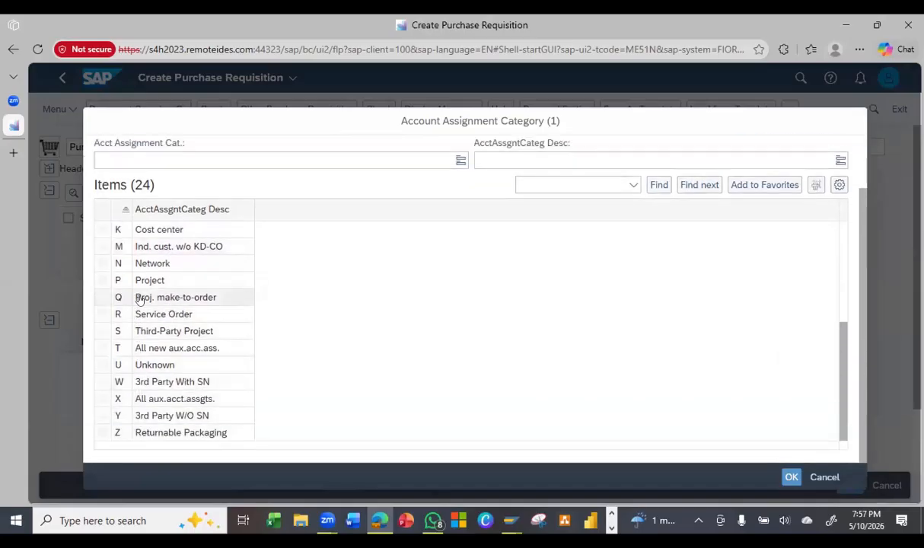
scroll(153, 264, "up", 2)
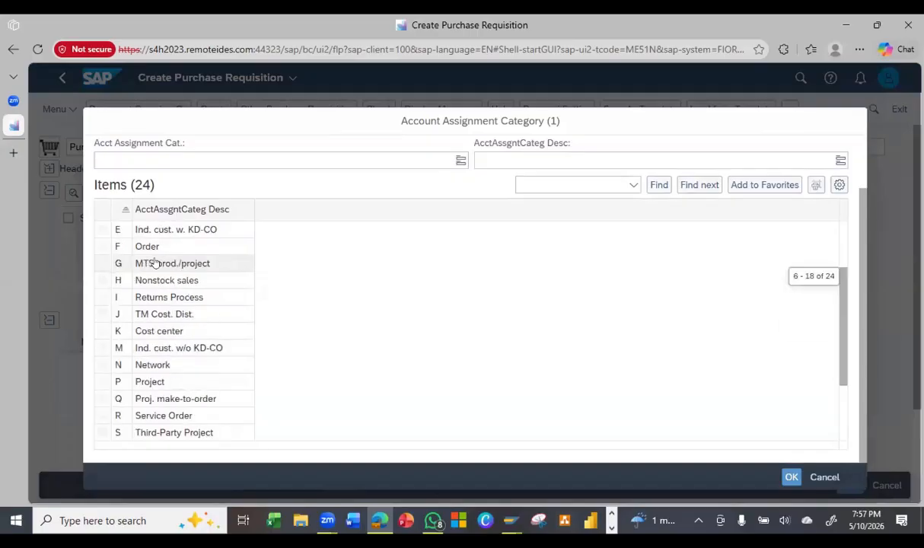
scroll(155, 263, "up", 1)
scroll(155, 263, "up", 1)
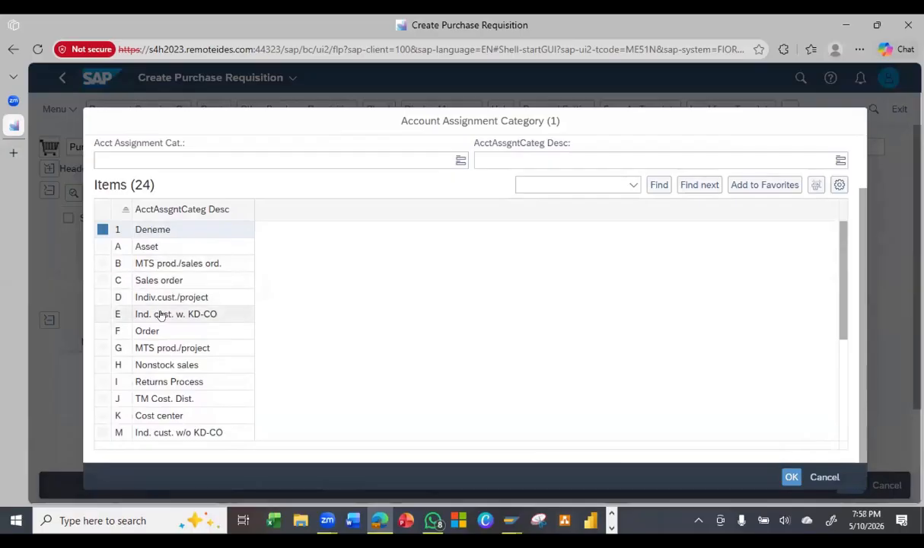
left_click(151, 246)
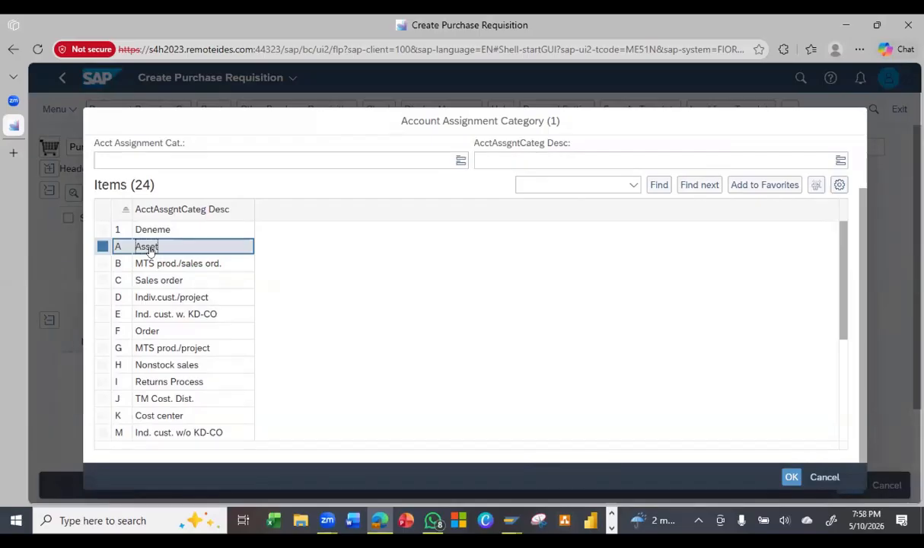
left_click(172, 418)
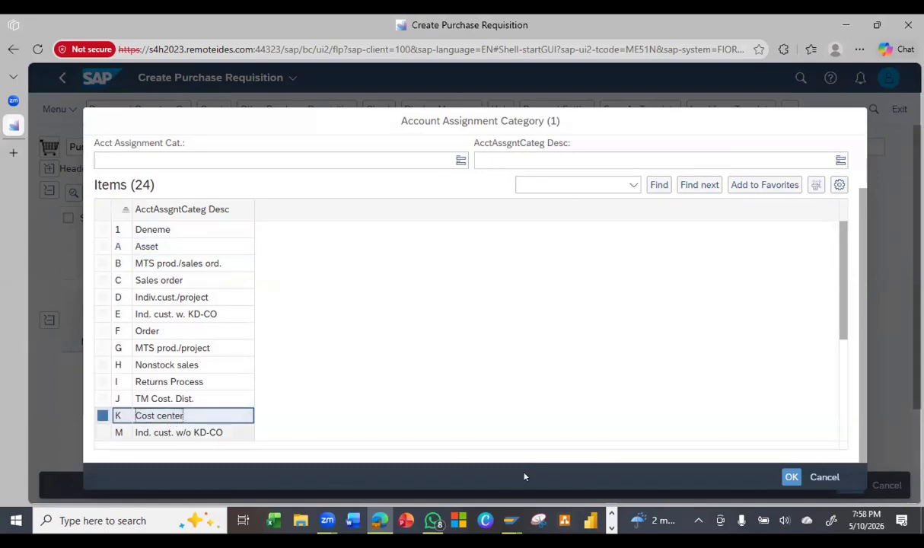
left_click(791, 480)
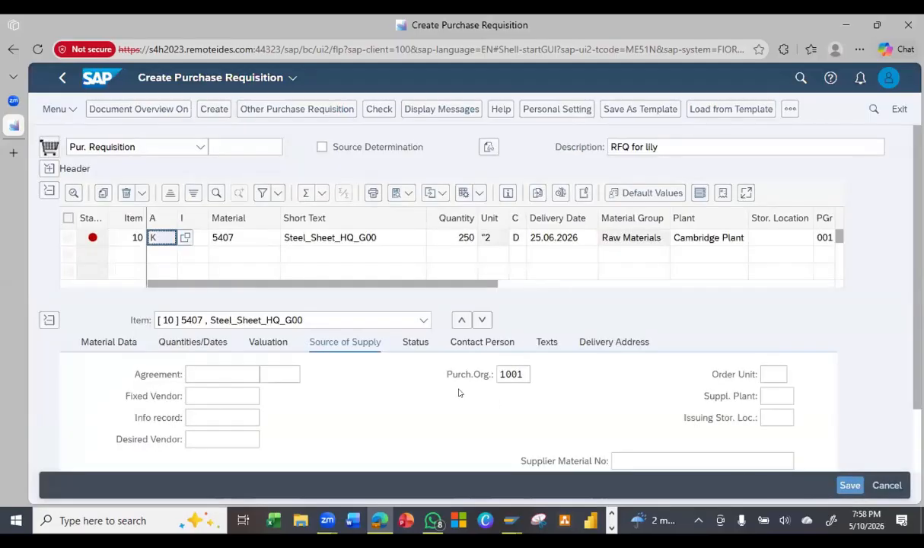
left_click(236, 272)
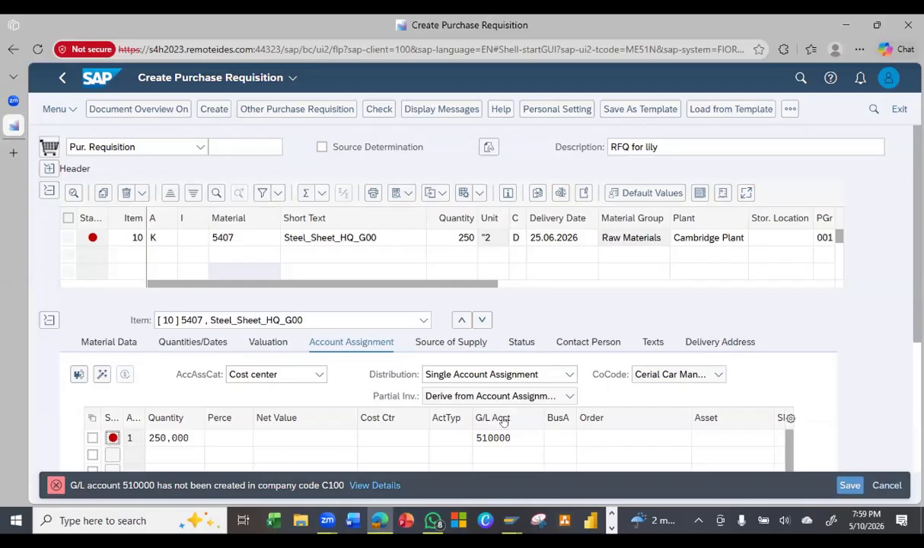
Search the G/L accounts for the item's account assignment line by account number in company code C100
left_click(491, 438)
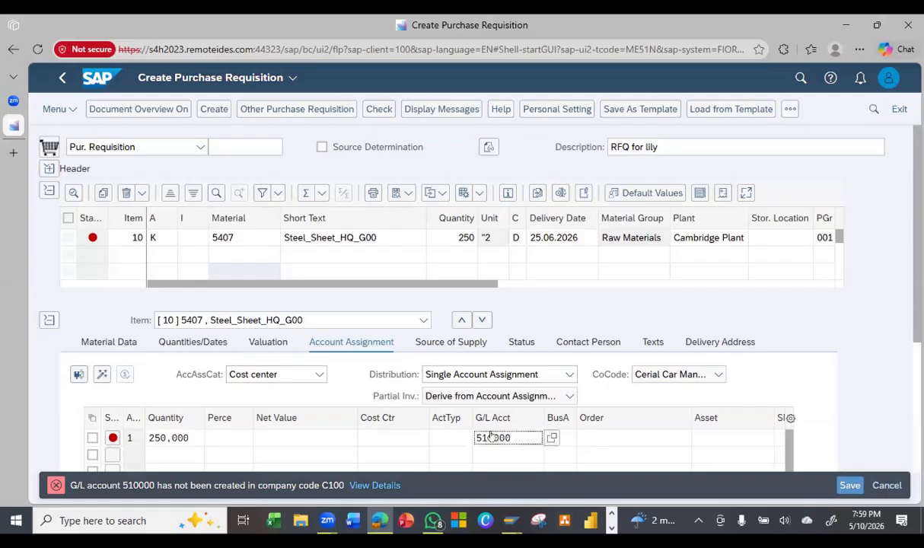
left_click(553, 438)
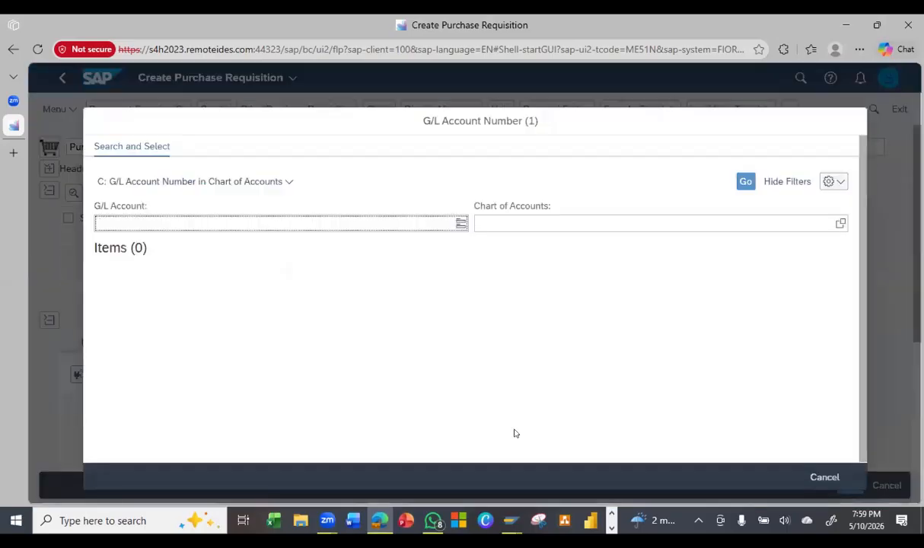
left_click(280, 185)
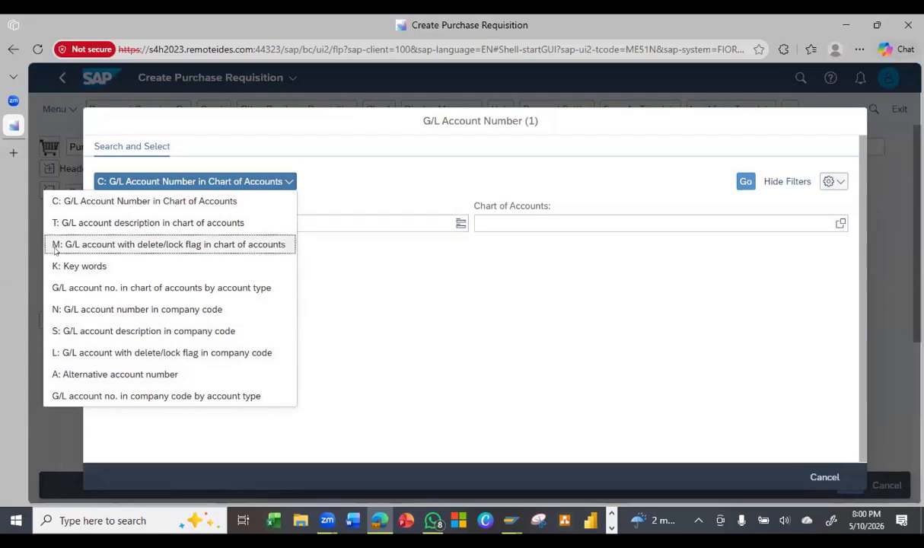
left_click(58, 310)
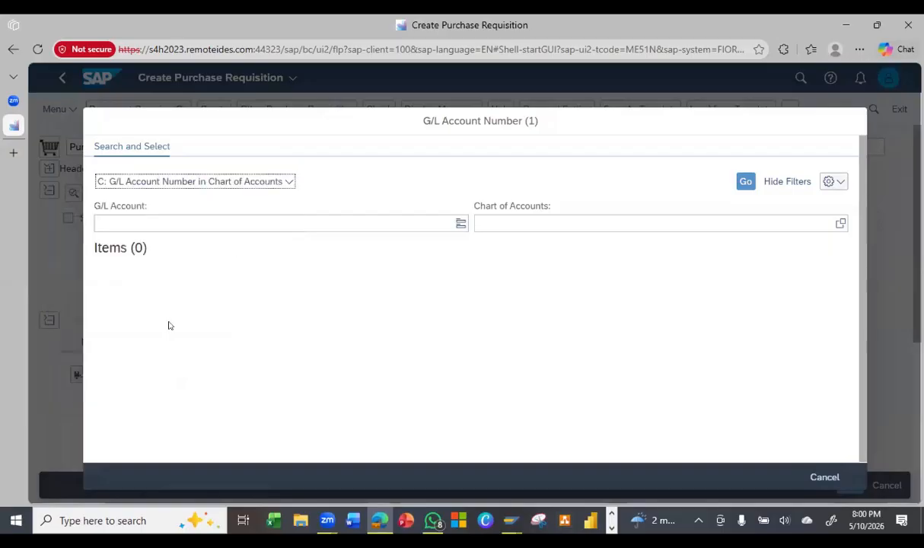
left_click(491, 224)
type("c")
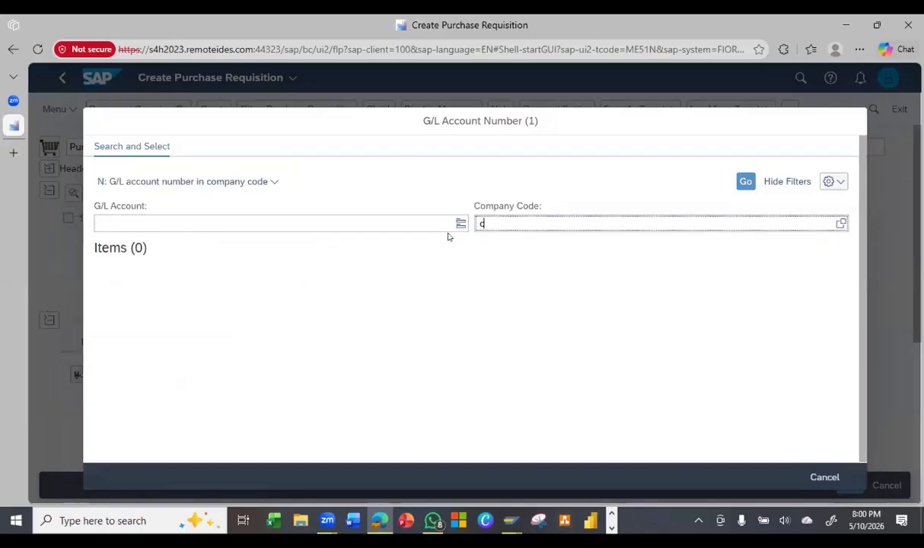
type("100")
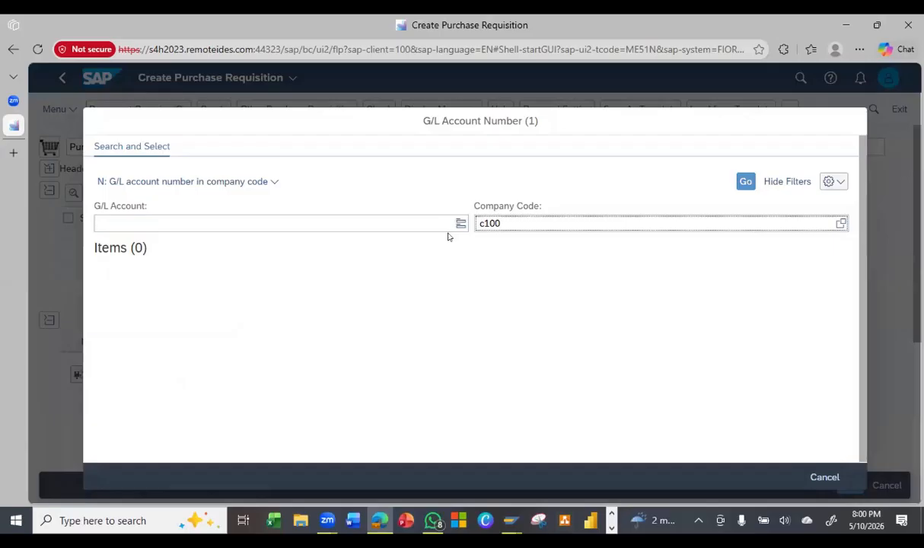
key("Return")
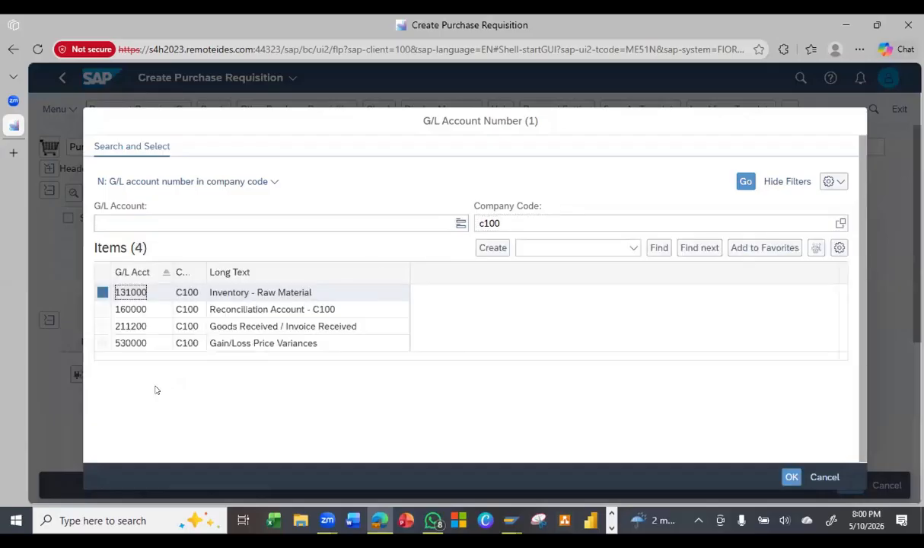
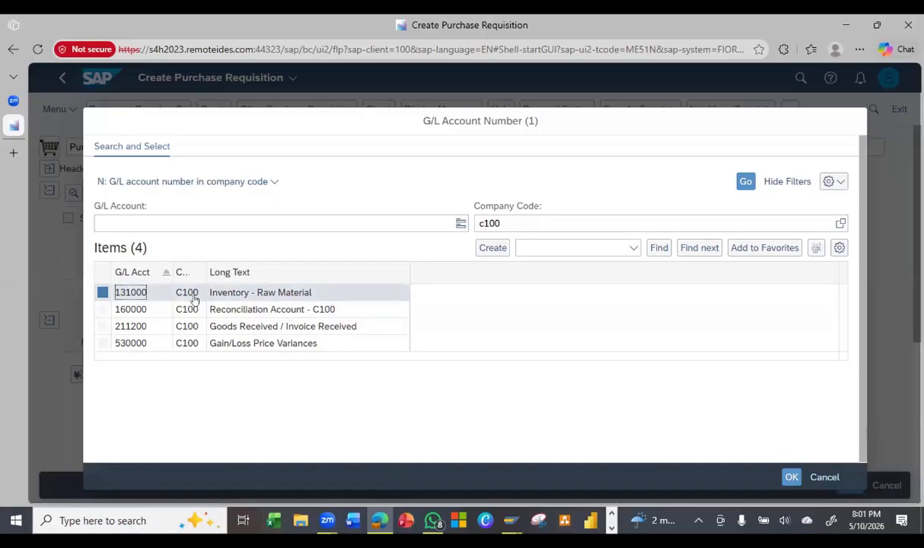
Assign G/L account 211200 (Goods Received / Invoice Received) to the account assignment line and save the purchase requisition
left_click(138, 332)
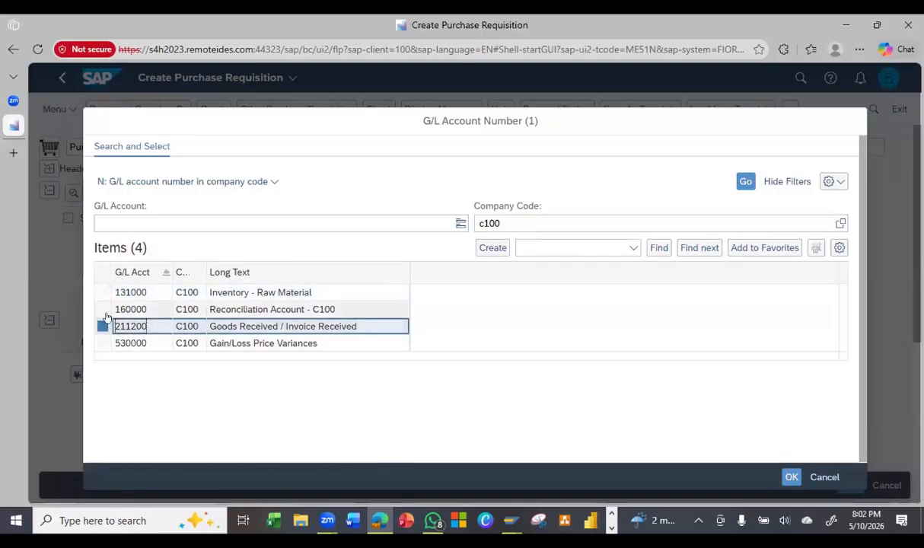
left_click(103, 327)
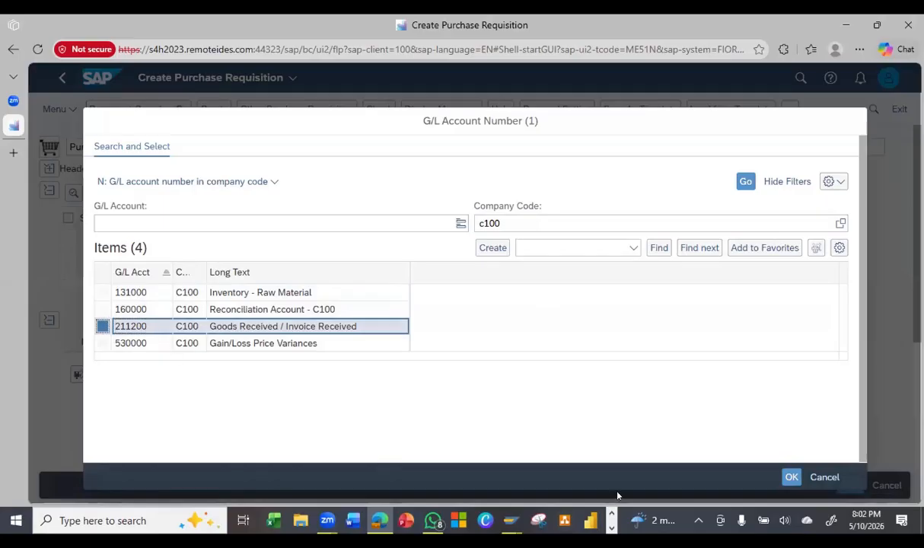
left_click(790, 478)
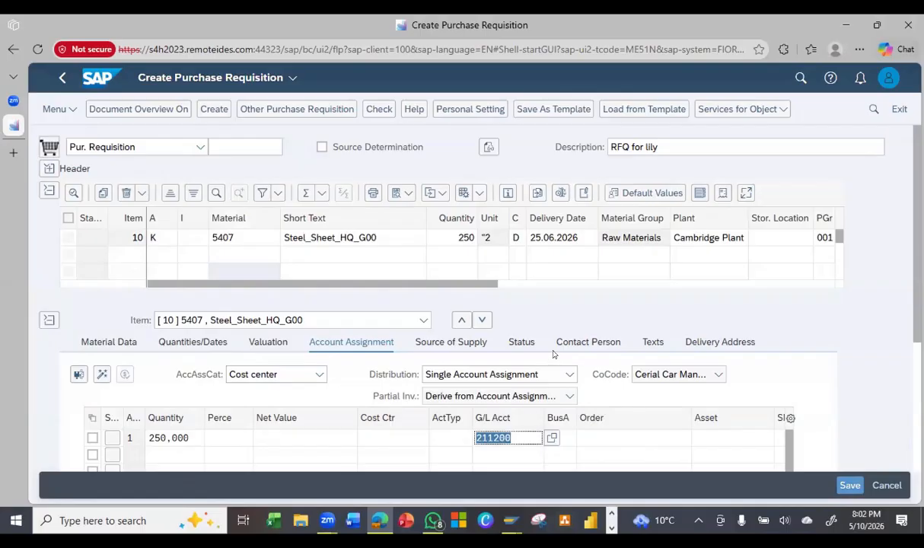
left_click(850, 485)
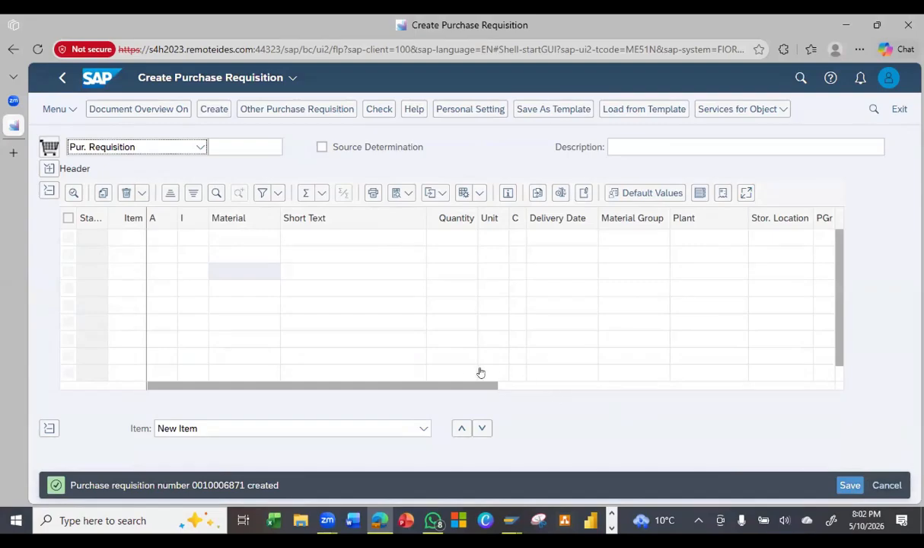
Select the number of the newly created purchase requisition in the status message
left_click_drag(487, 386, 243, 424)
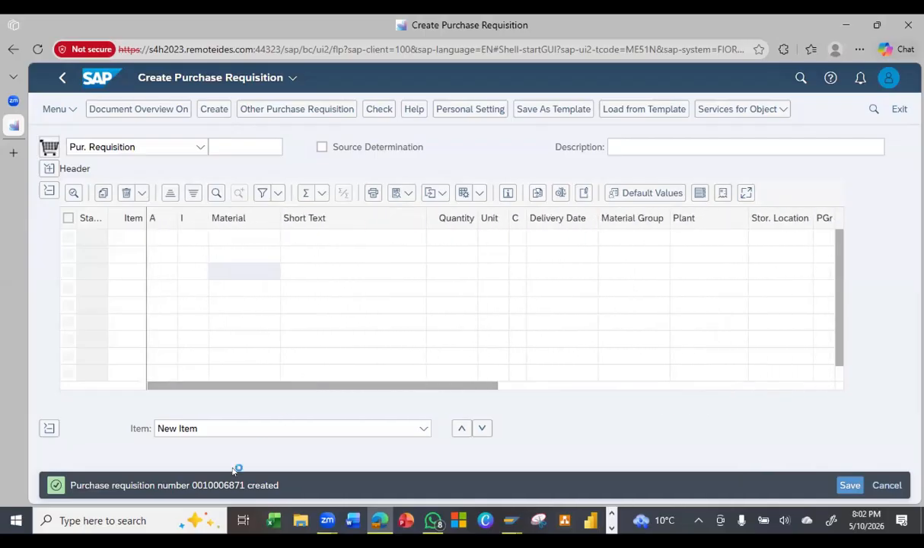
left_click_drag(243, 481, 191, 489)
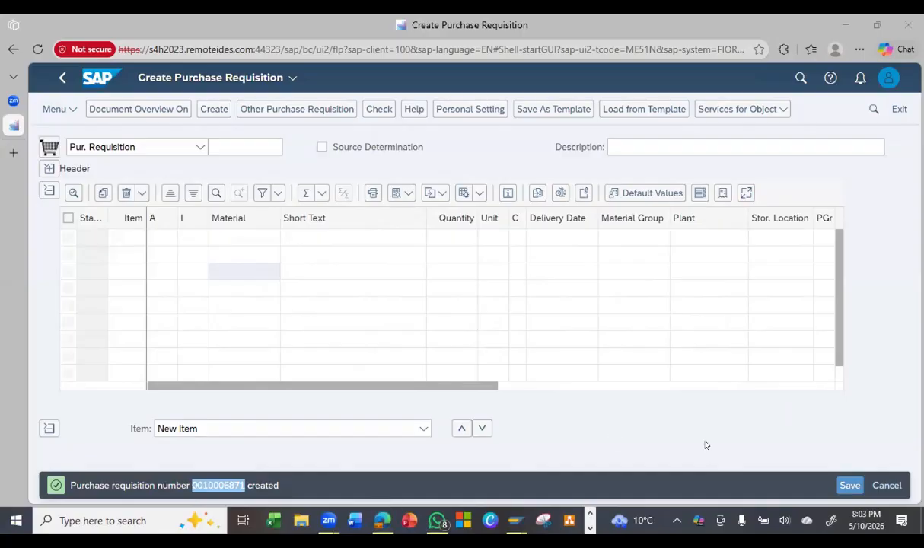
left_click(443, 73)
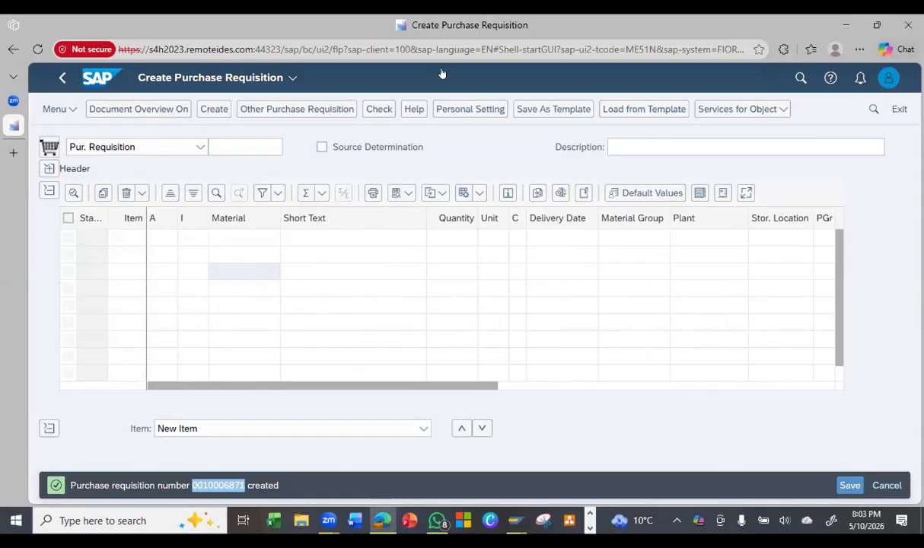
left_click(443, 74)
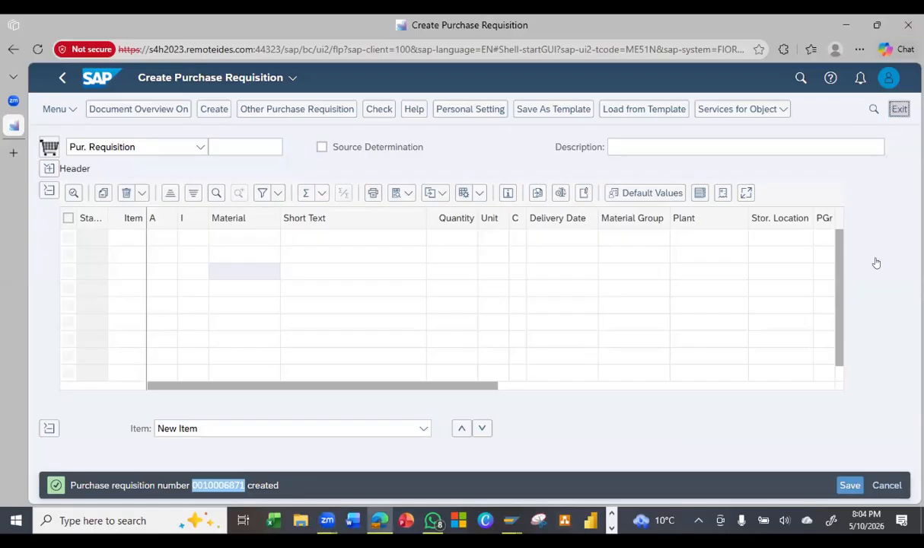
Exit the purchase requisition and open Create Request For Quotation by searching the SAP menu for "request for quotation"
left_click(898, 110)
left_click(789, 110)
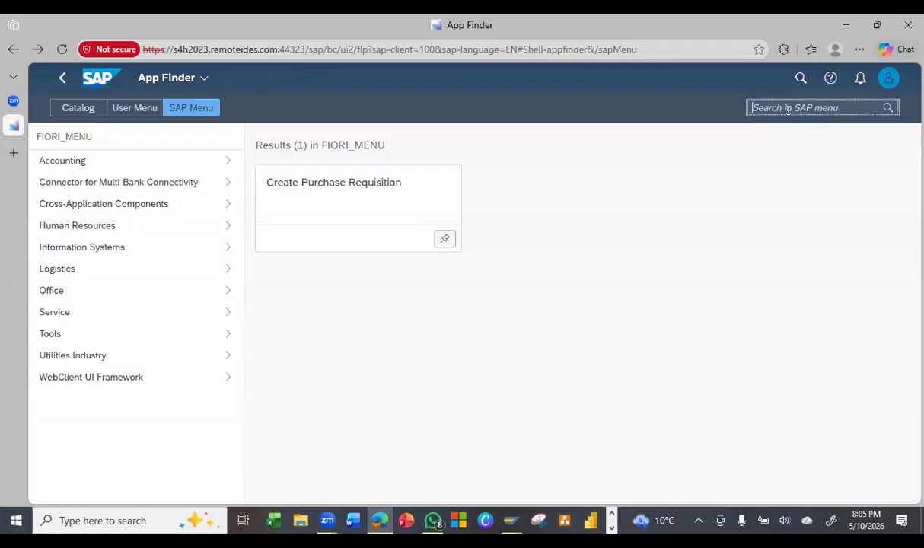
type("create")
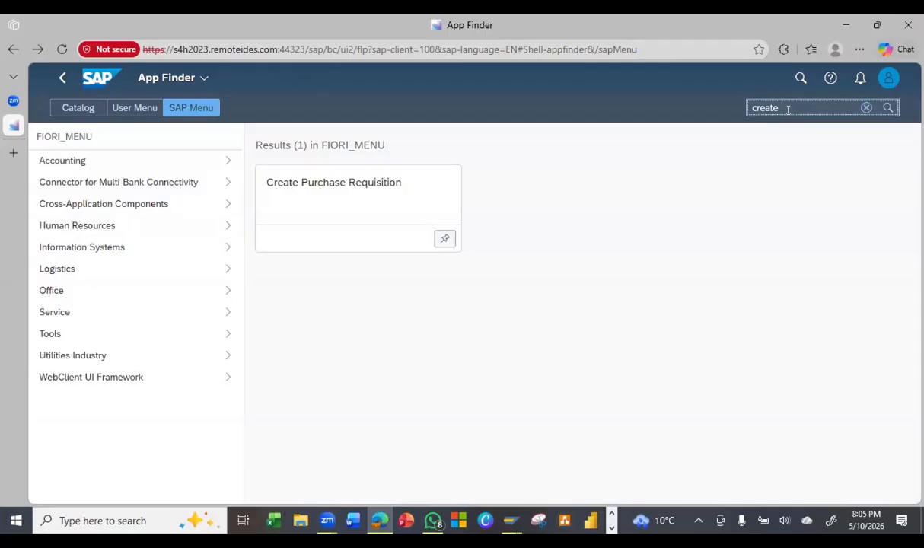
type(" q")
key("ctrl+a")
key("BackSpace")
type("request for quotation")
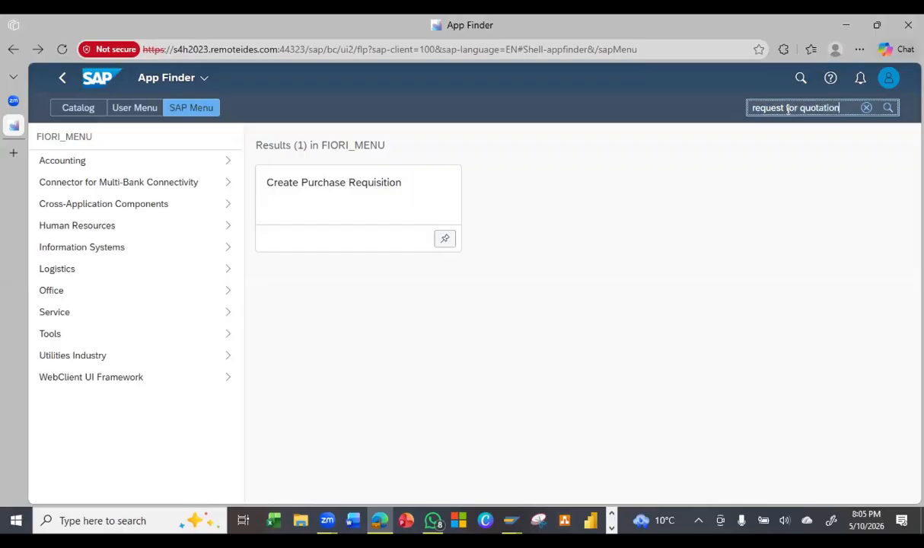
key("Return")
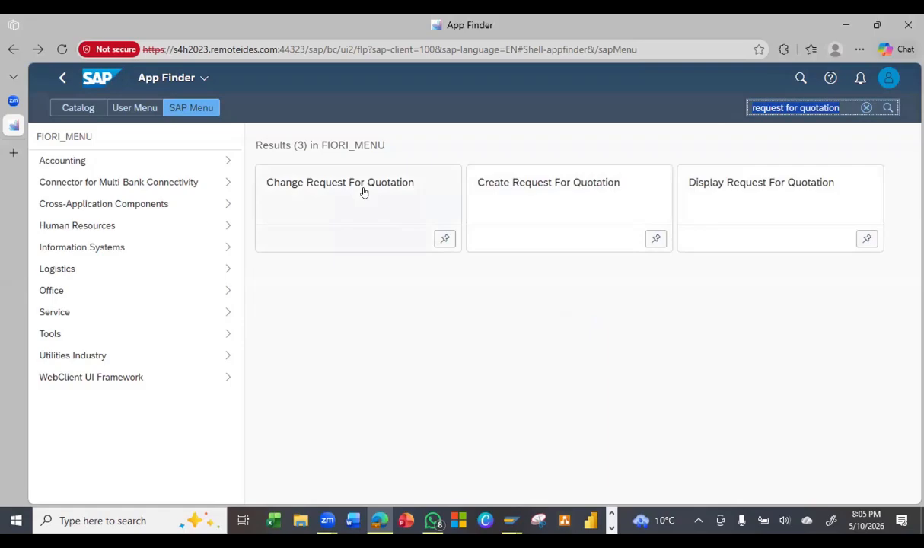
left_click(529, 186)
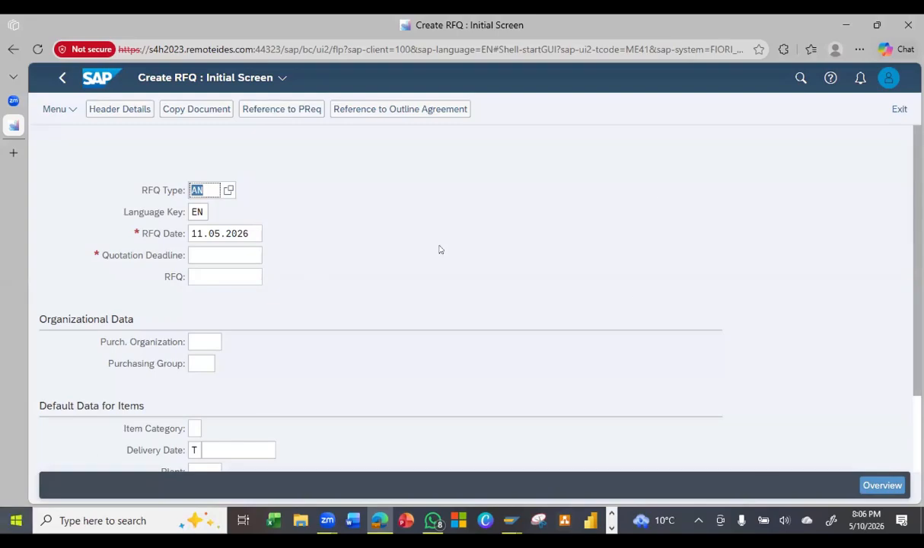
left_click(191, 342)
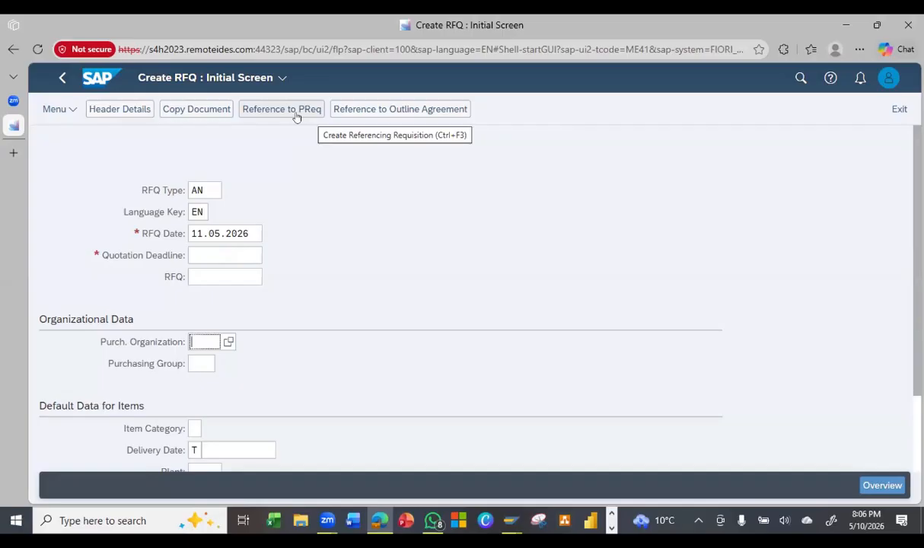
left_click(296, 114)
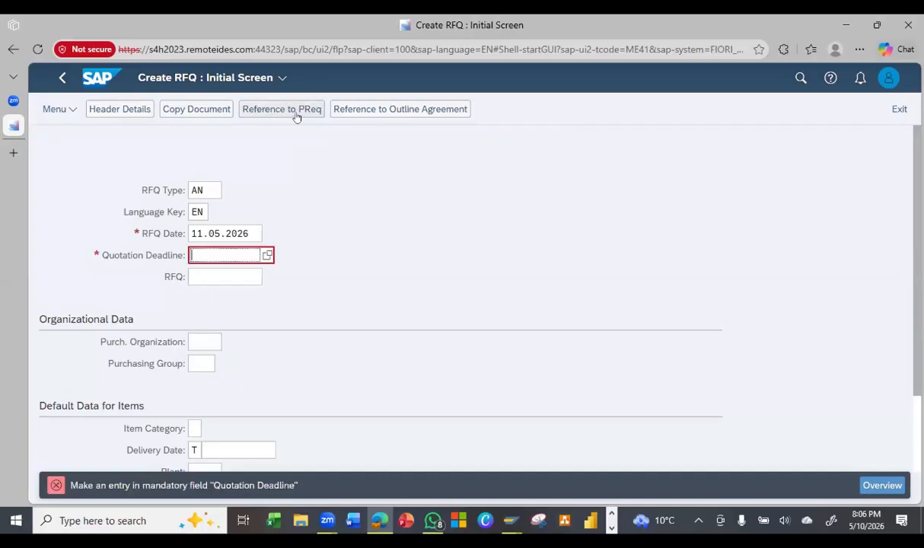
left_click(268, 256)
left_click(640, 128)
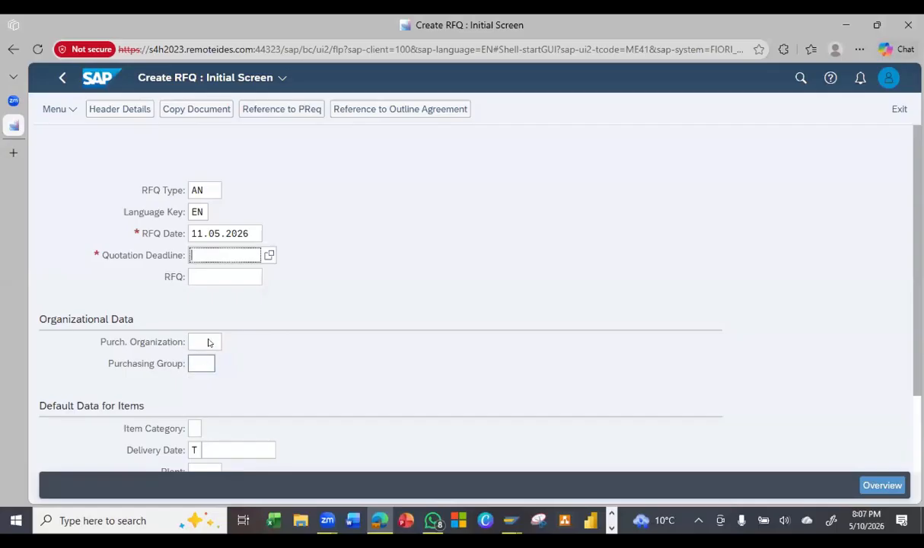
Set the RFQ's purchasing organization to 1001, Central Procurement
left_click(205, 344)
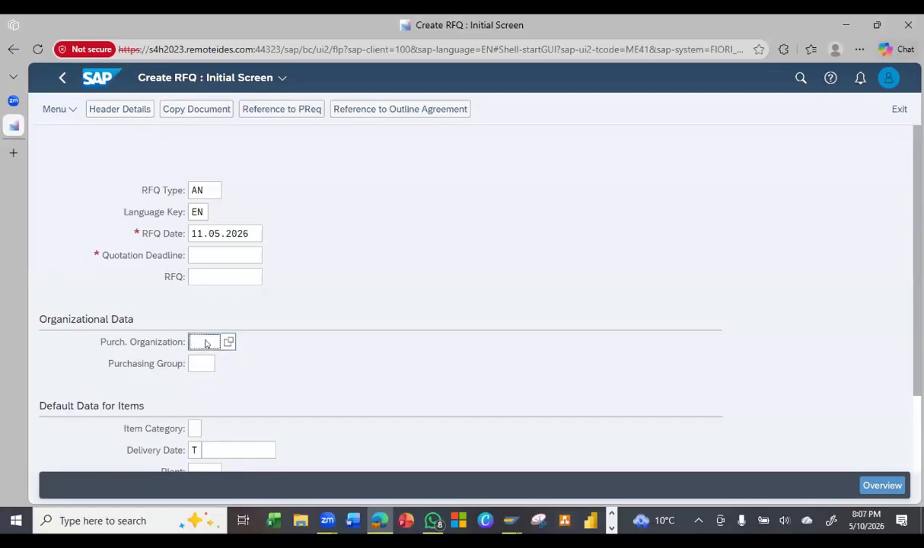
type("10")
key("Down")
key("Down")
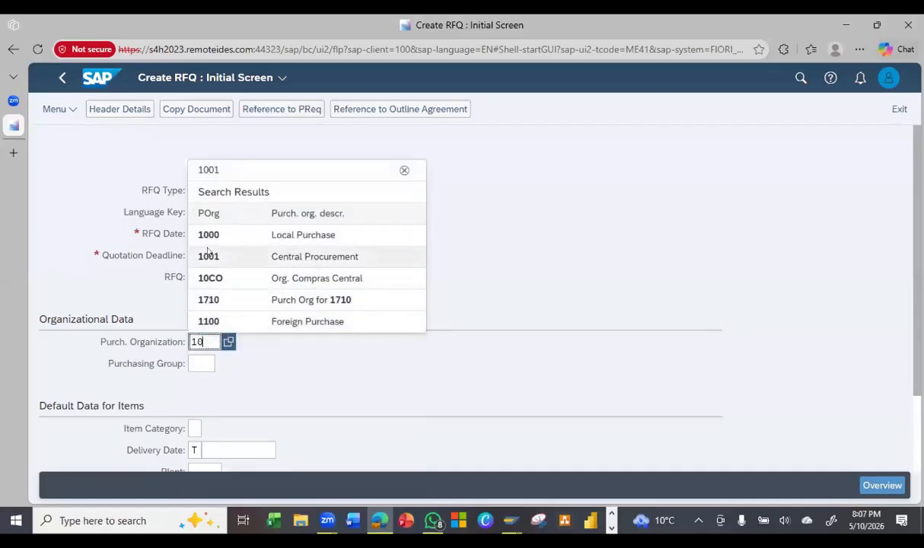
key("Return")
Try to set the RFQ's purchasing group to 100
left_click(204, 366)
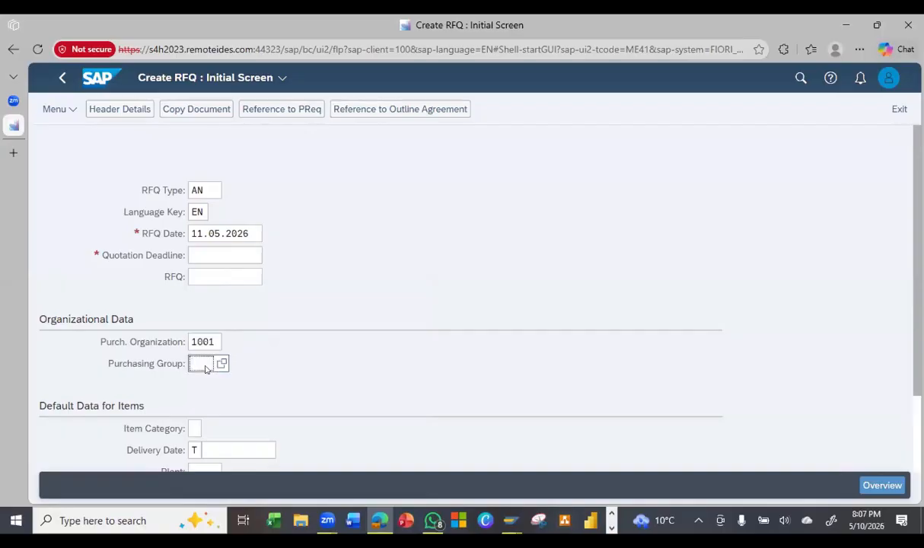
type("100")
key("Return")
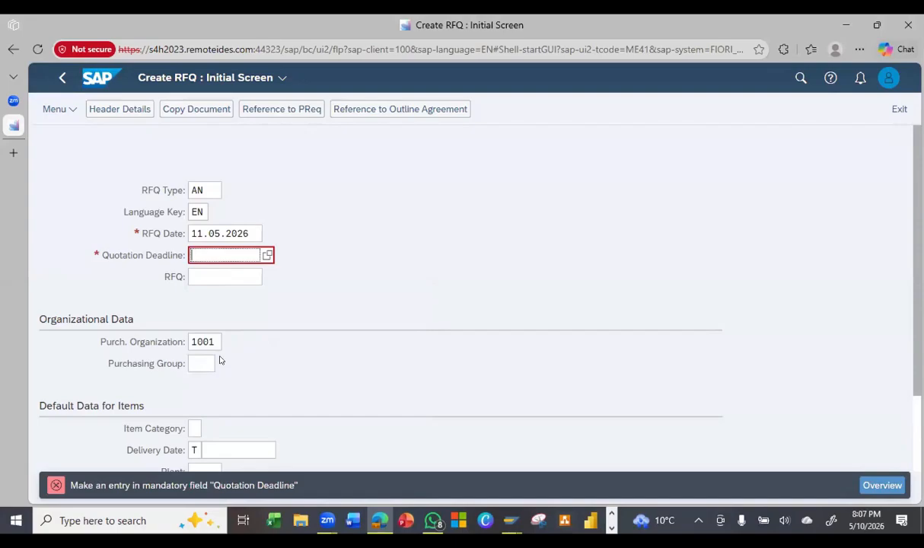
left_click(196, 367)
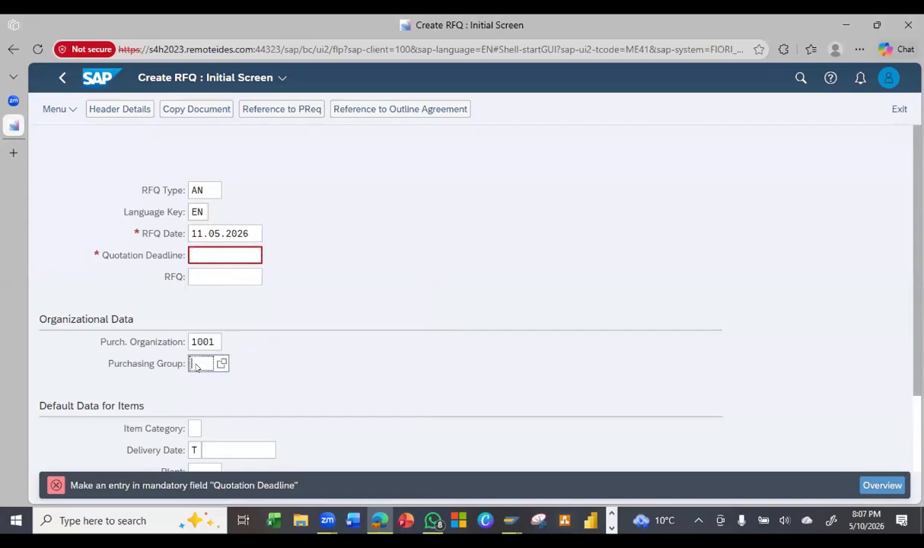
Set the quotation deadline to 30.06.2026 from the calendar
left_click(260, 255)
left_click(268, 256)
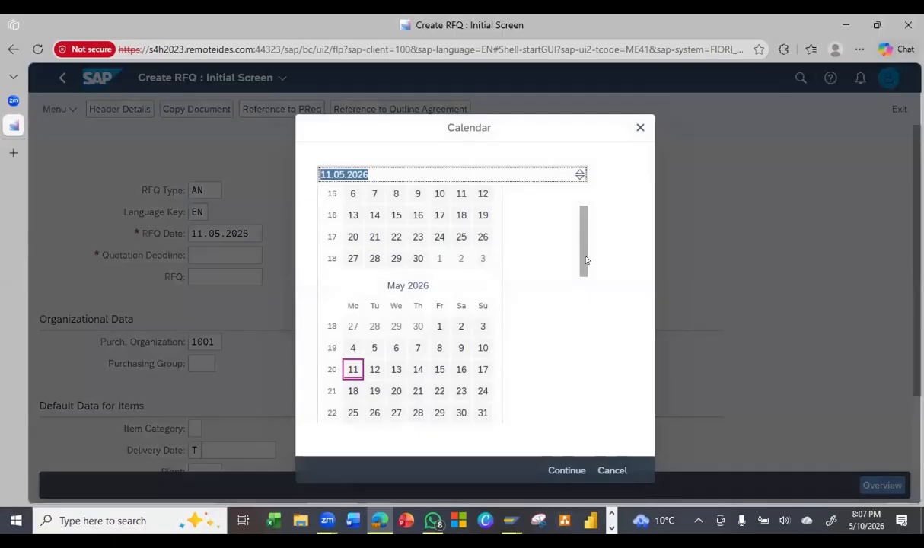
scroll(580, 326, "down", 1)
scroll(580, 326, "down", 2)
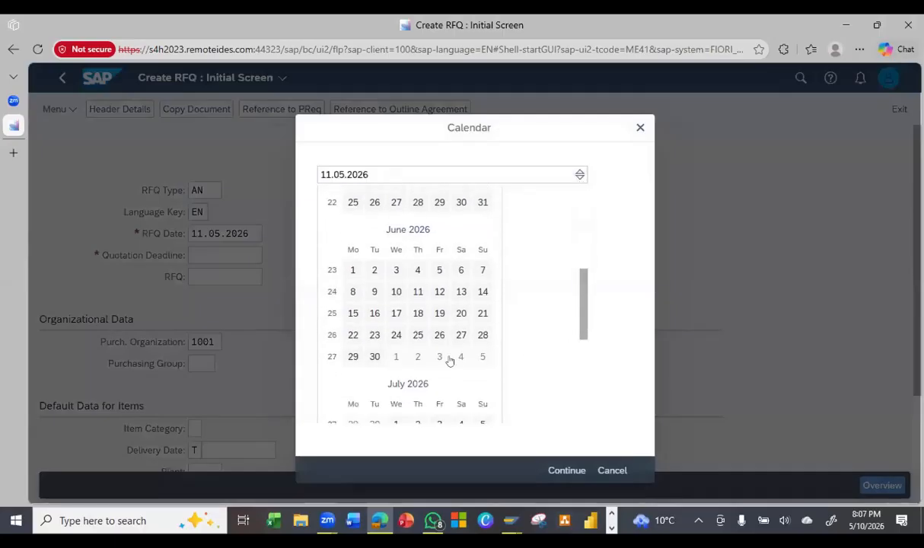
left_click(373, 356)
left_click(566, 470)
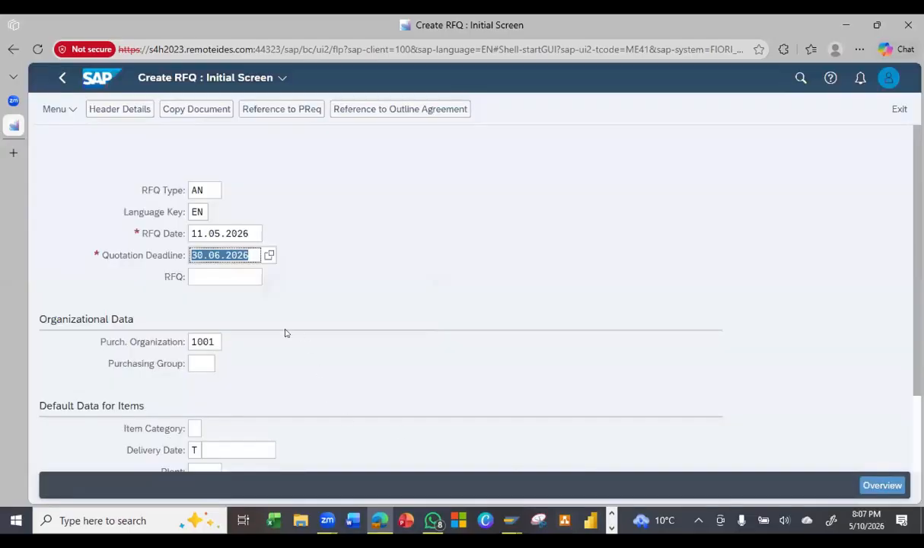
left_click(198, 365)
Set the quotation deadline to 26.05.2026 from the calendar
left_click(249, 255)
left_click(270, 255)
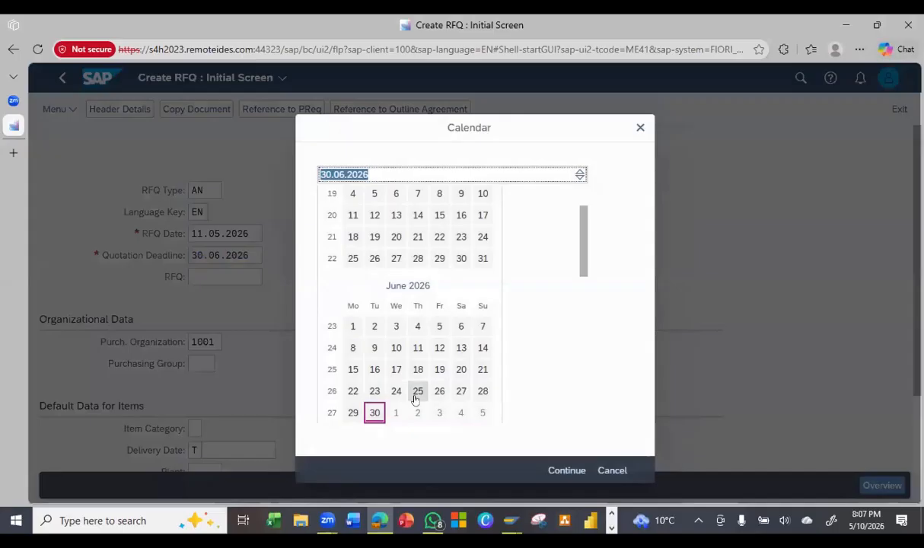
left_click_drag(580, 281, 563, 324)
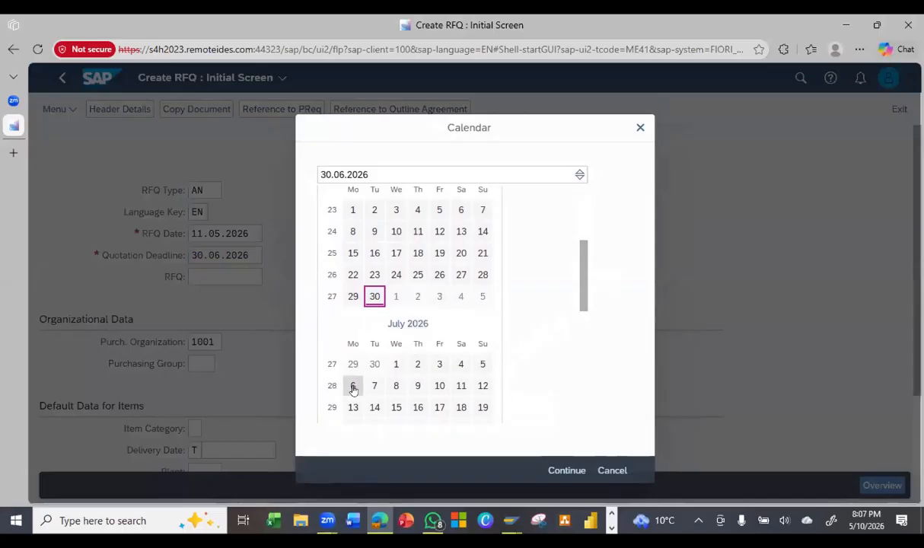
scroll(355, 285, "up", 4)
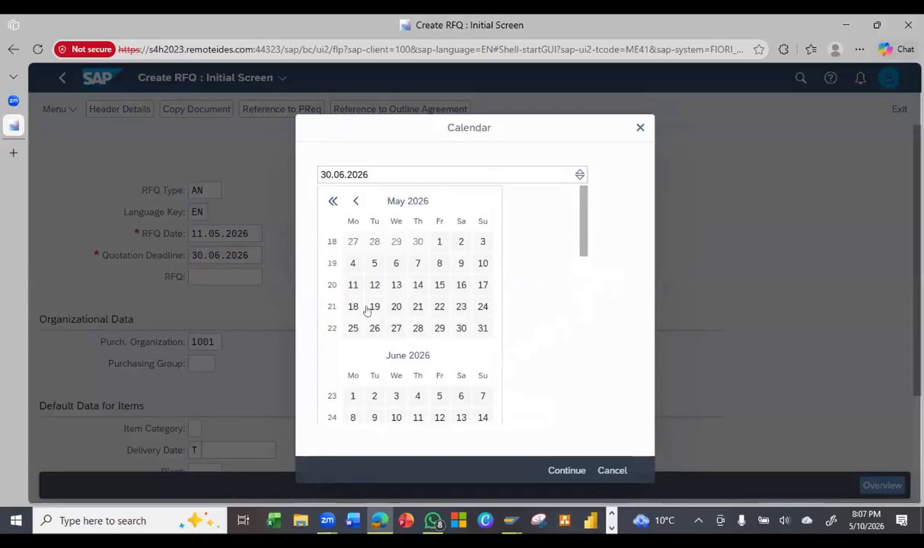
scroll(393, 366, "down", 3)
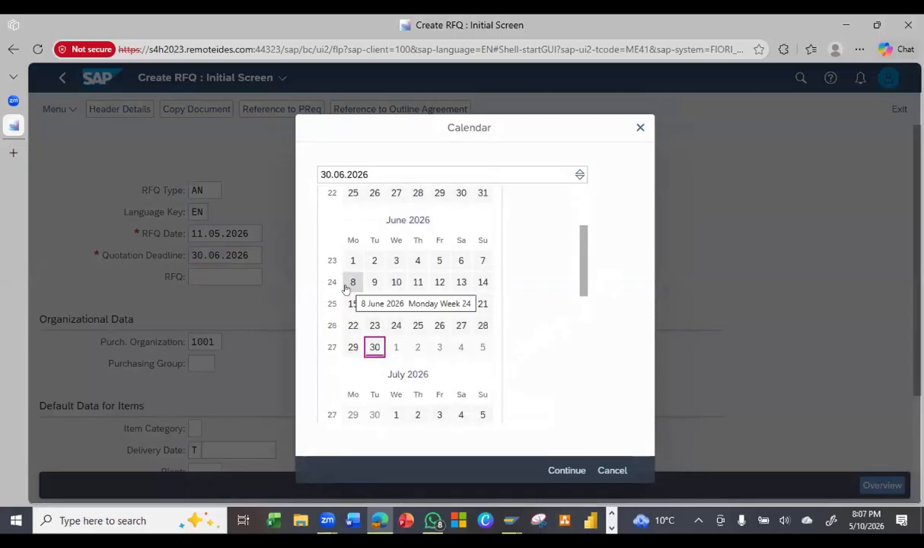
scroll(346, 289, "up", 3)
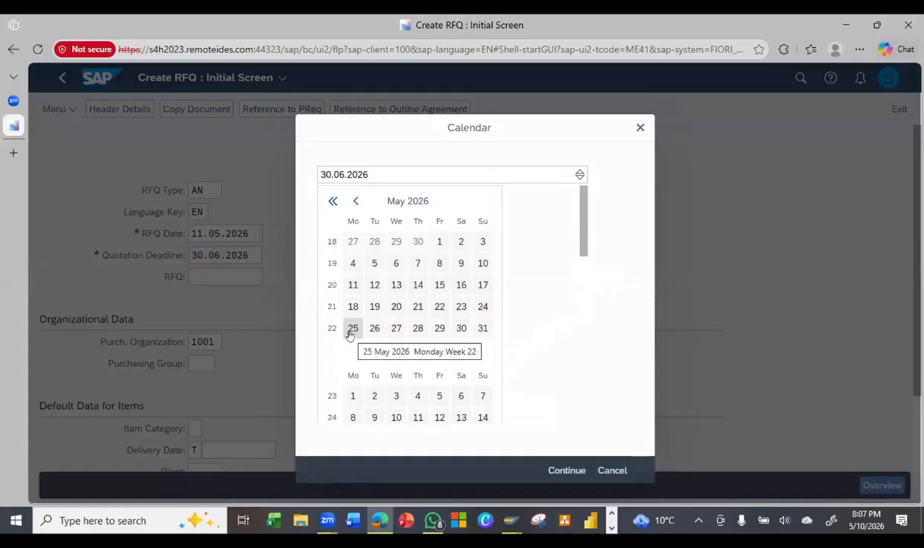
double_click(374, 329)
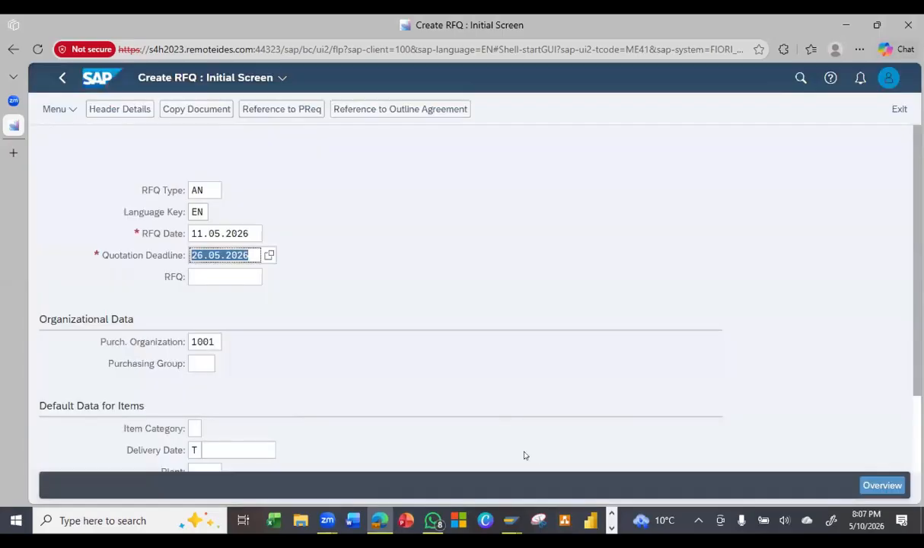
left_click(201, 364)
type("c100")
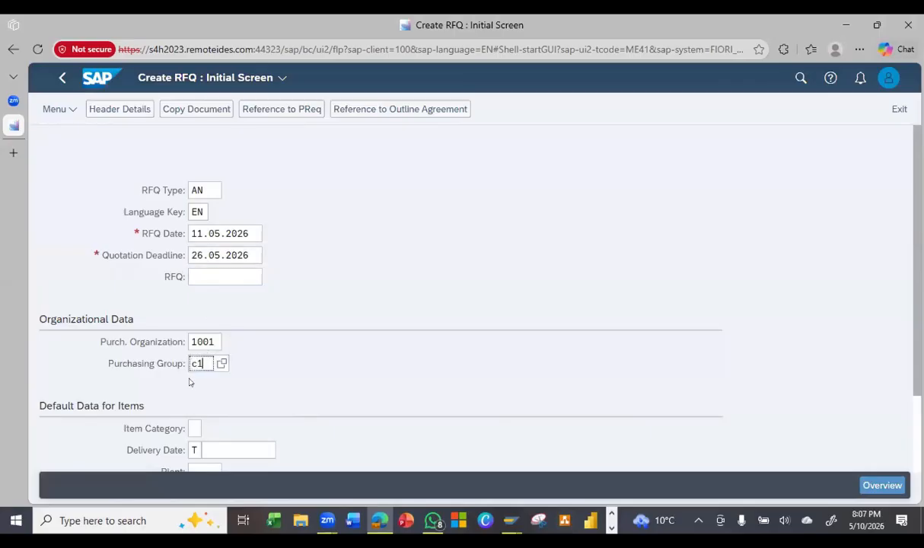
key("BackSpace")
key("BackSpace")
key("BackSpace")
key("BackSpace")
key("F8")
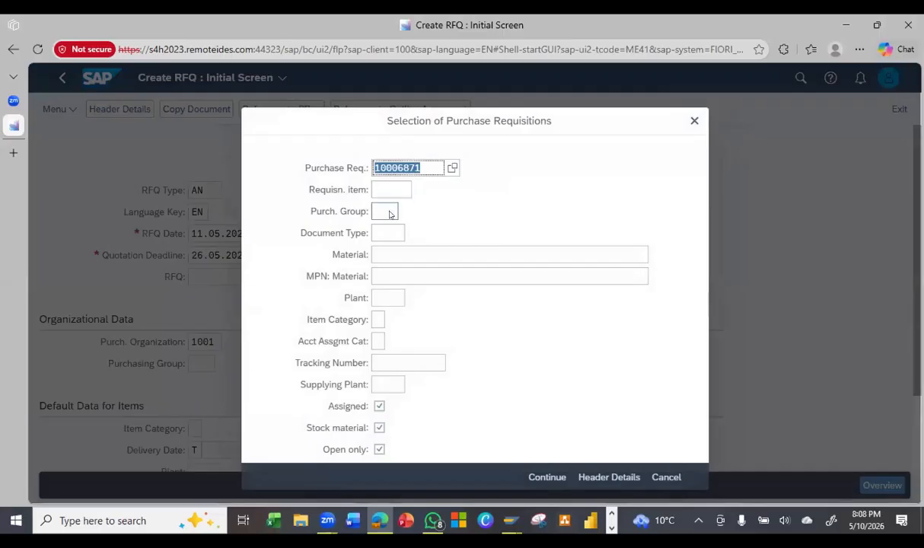
left_click(694, 120)
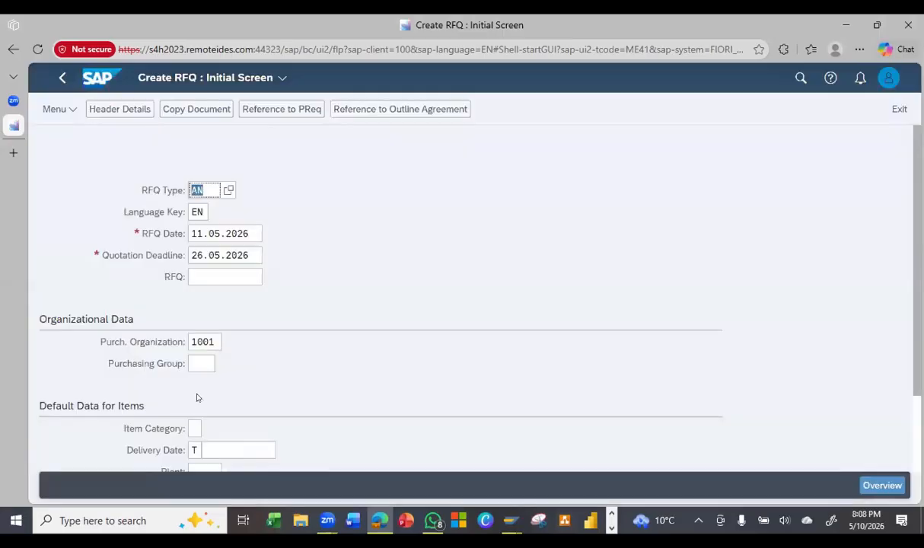
Set the RFQ's purchasing group to CC1, Direct Materials
left_click(199, 366)
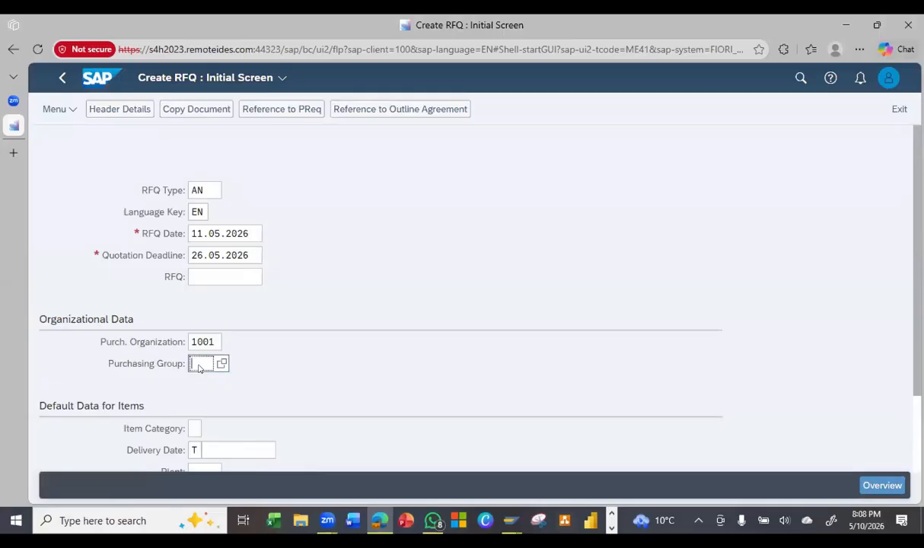
type("c1")
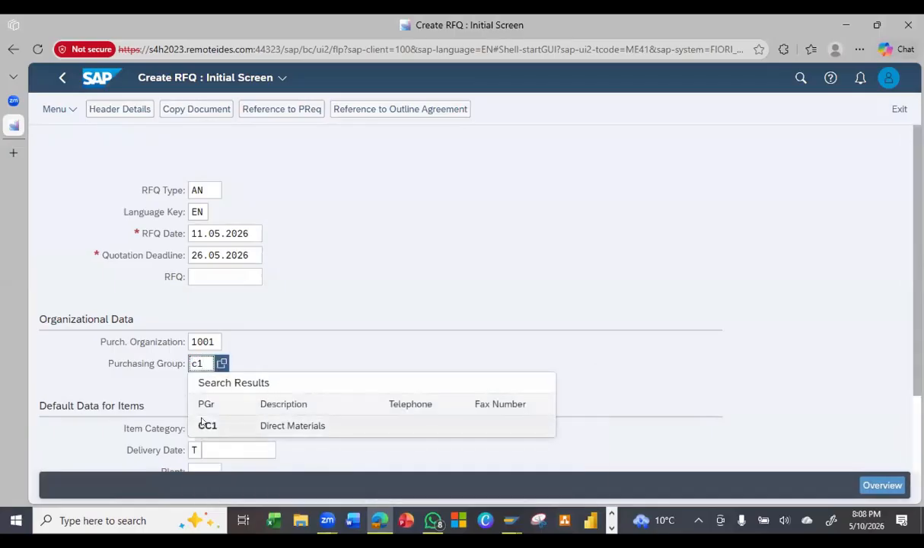
left_click(202, 424)
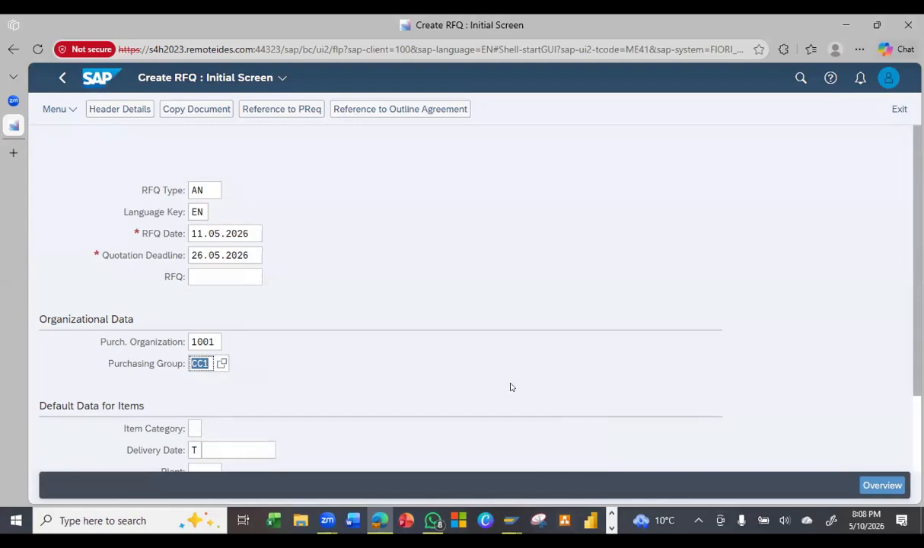
List the open items of the proposed purchase requisition, purchasing group CC1, as reference for the RFQ
scroll(510, 387, "down", 3)
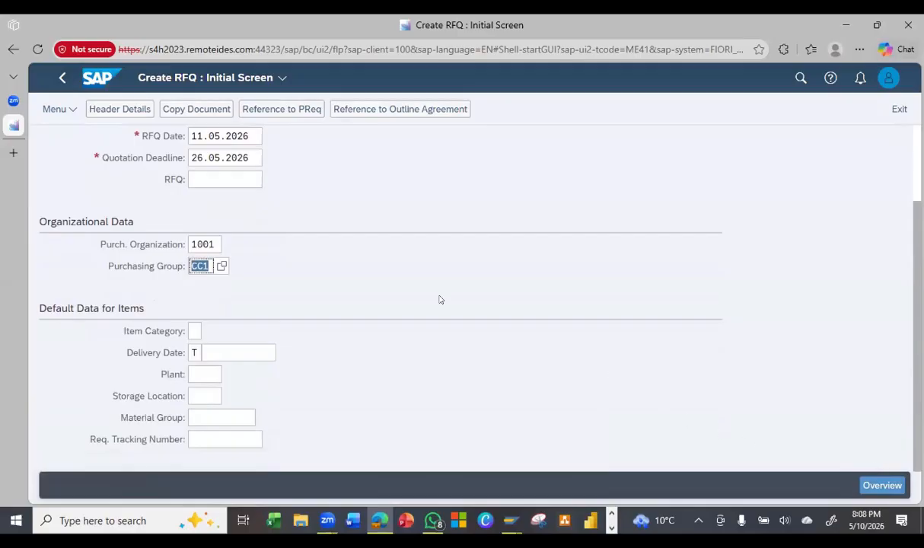
scroll(547, 355, "up", 3)
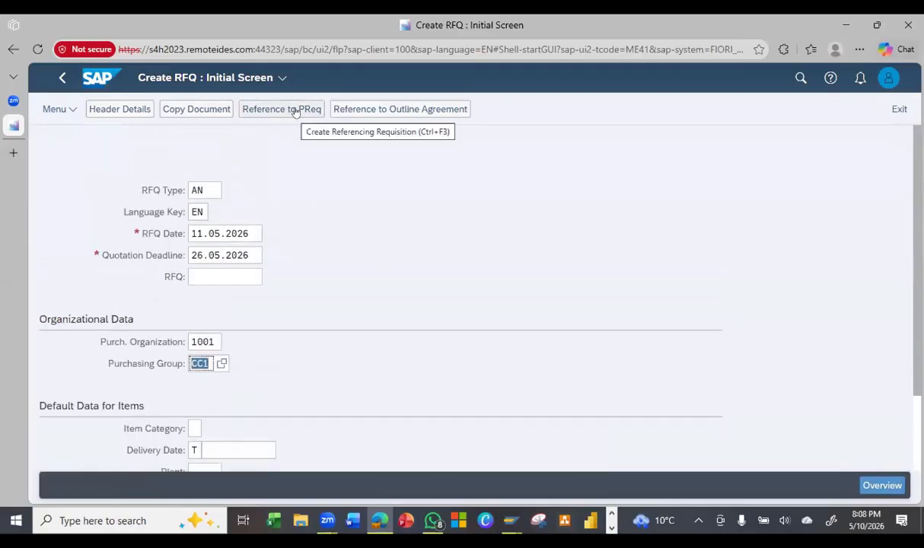
left_click(296, 112)
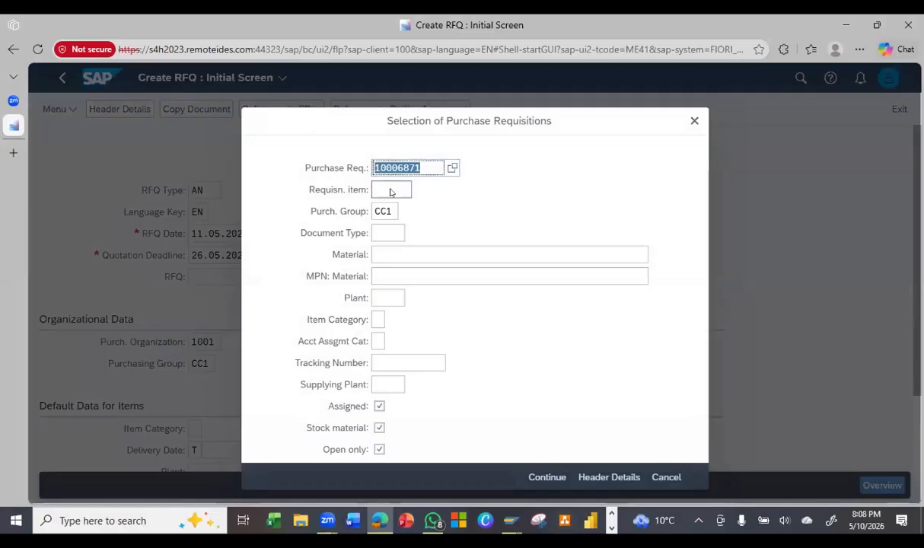
left_click(546, 478)
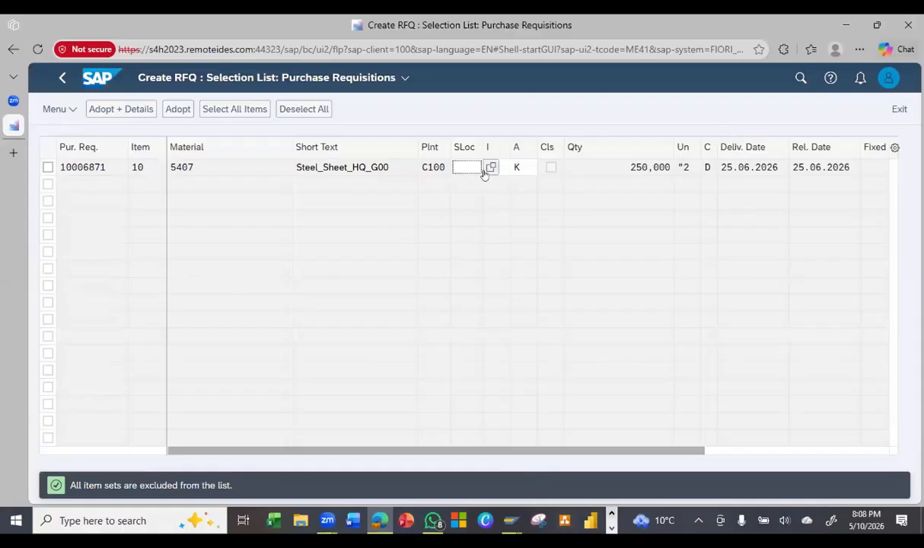
Set the storage location of the Steel_Sheet_HQ_G00 requisition item to RM01, Raw Material 1
left_click(462, 169)
left_click(490, 168)
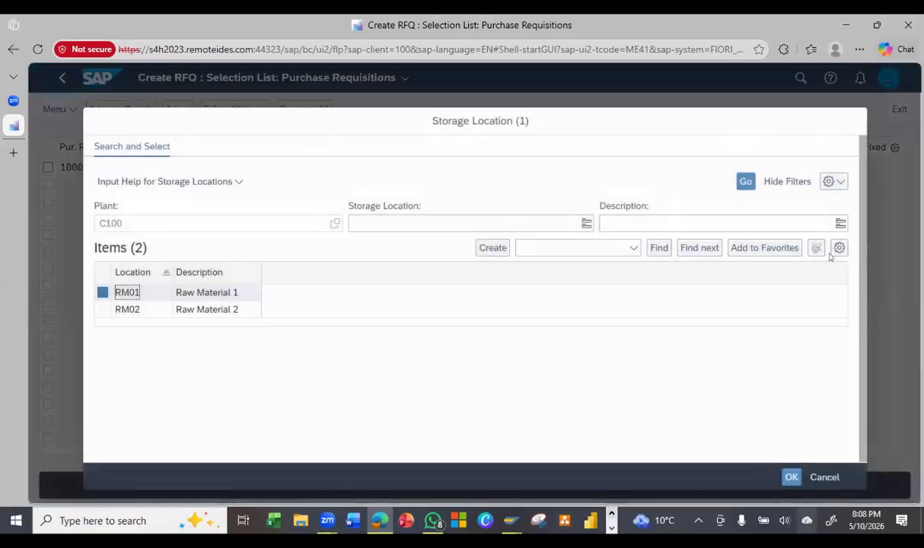
left_click(790, 477)
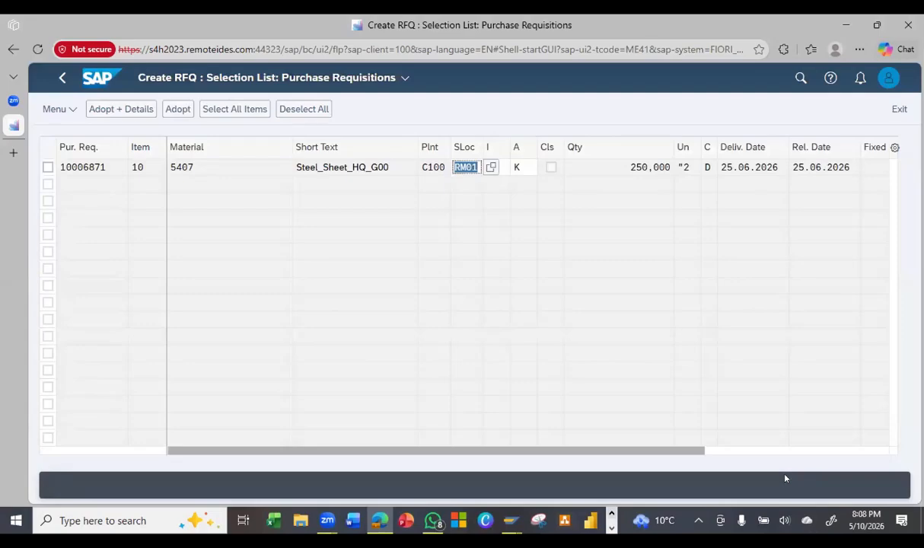
Select all requisition items and adopt them into the RFQ
left_click_drag(653, 456, 574, 484)
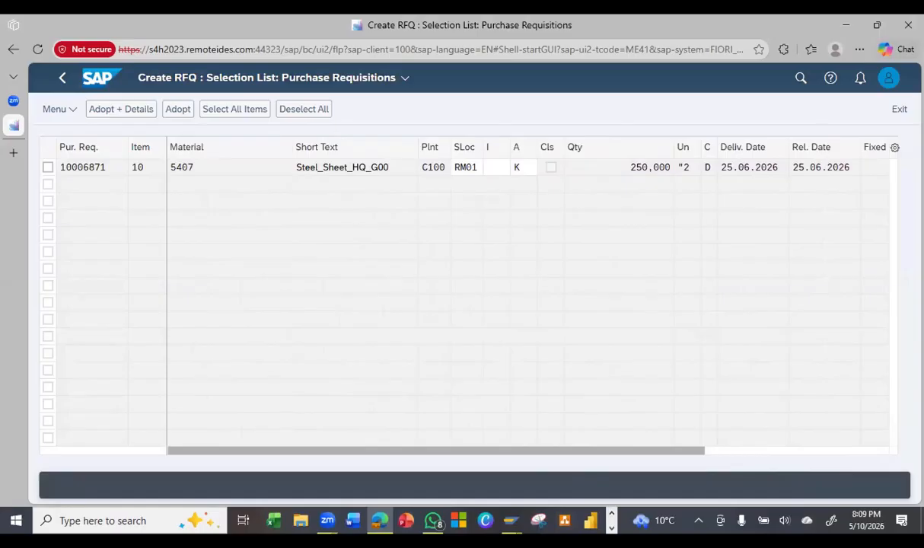
left_click(246, 112)
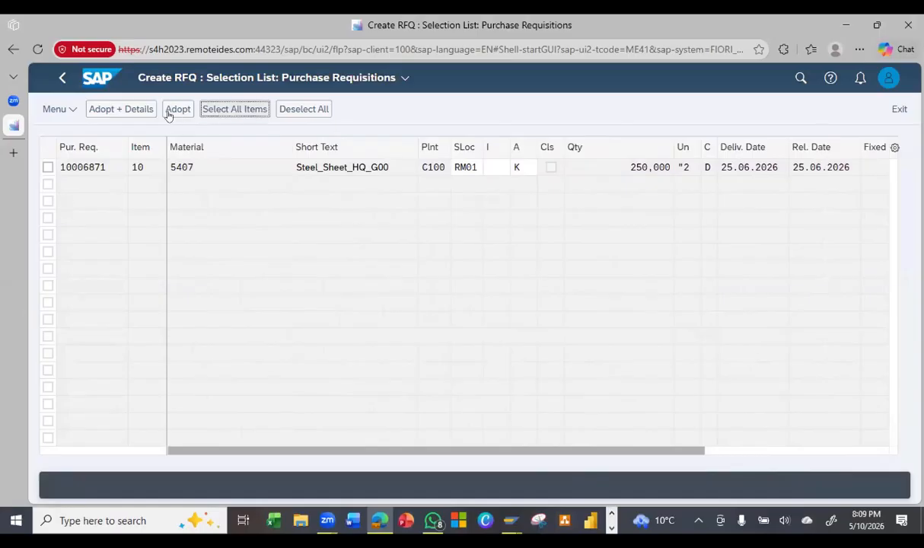
left_click(174, 110)
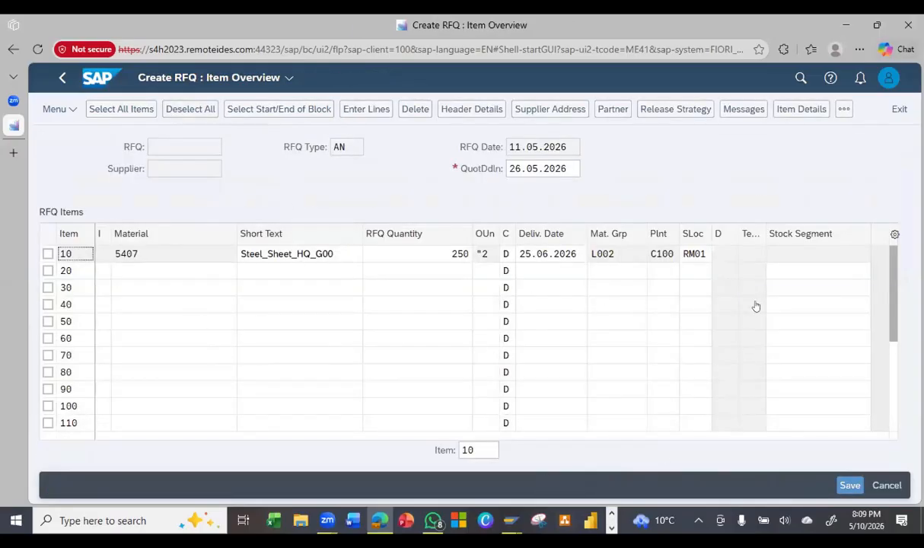
Open the RFQ's supplier address and search for suppliers by company code C100
left_click(476, 452)
left_click(549, 108)
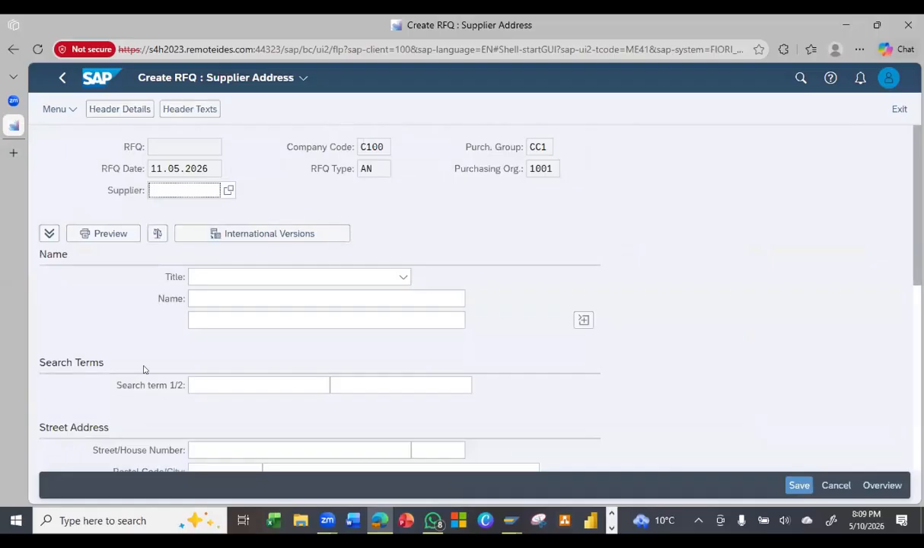
left_click(229, 191)
left_click(225, 182)
left_click(233, 183)
left_click(308, 261)
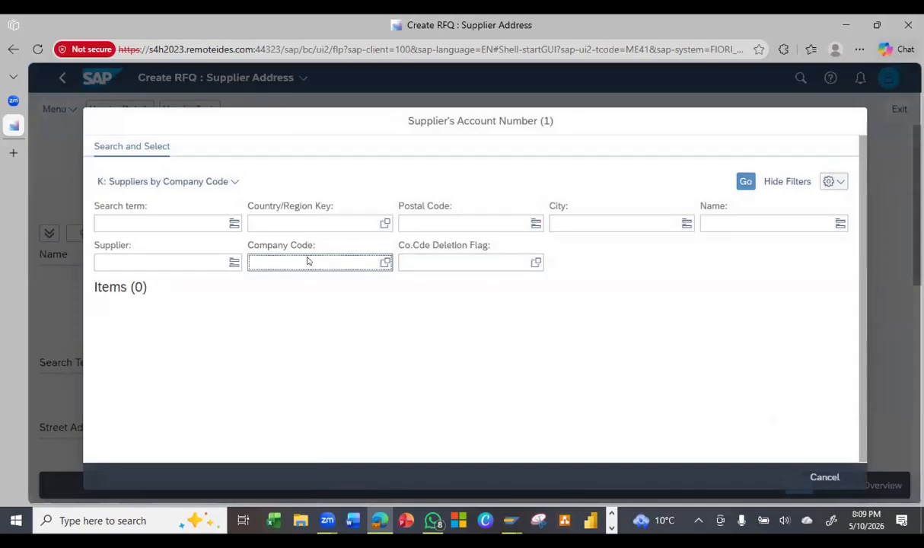
type("c100")
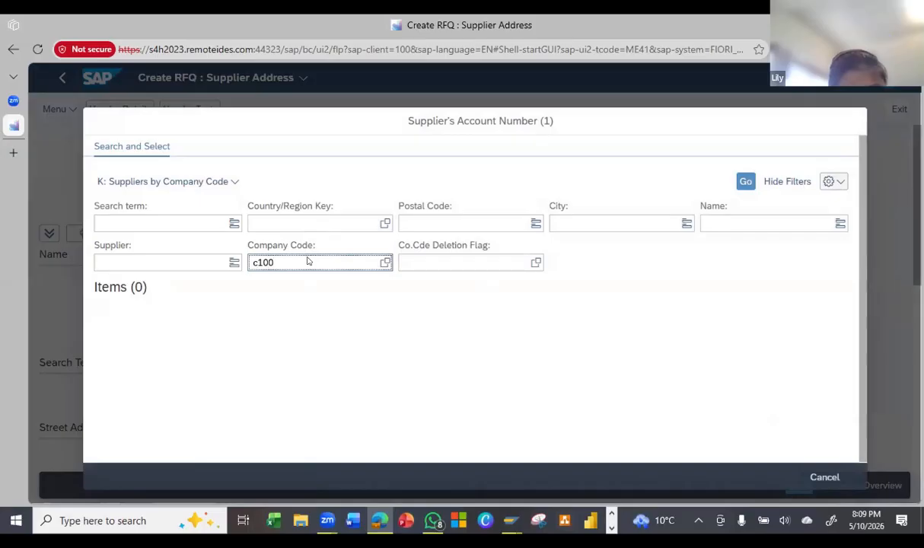
key("Return")
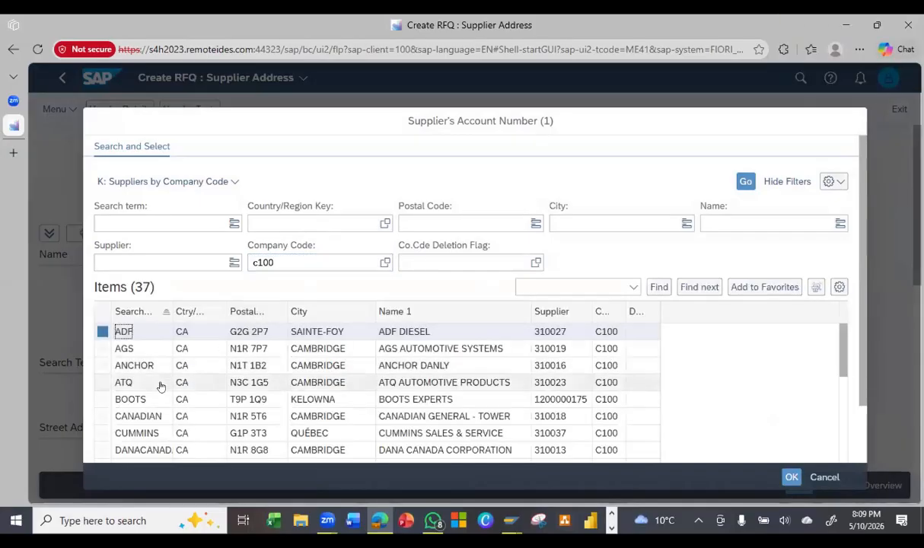
Choose Engine Manufacturer Pros in Calgary from the supplier list as the RFQ's supplier
scroll(161, 383, "down", 1)
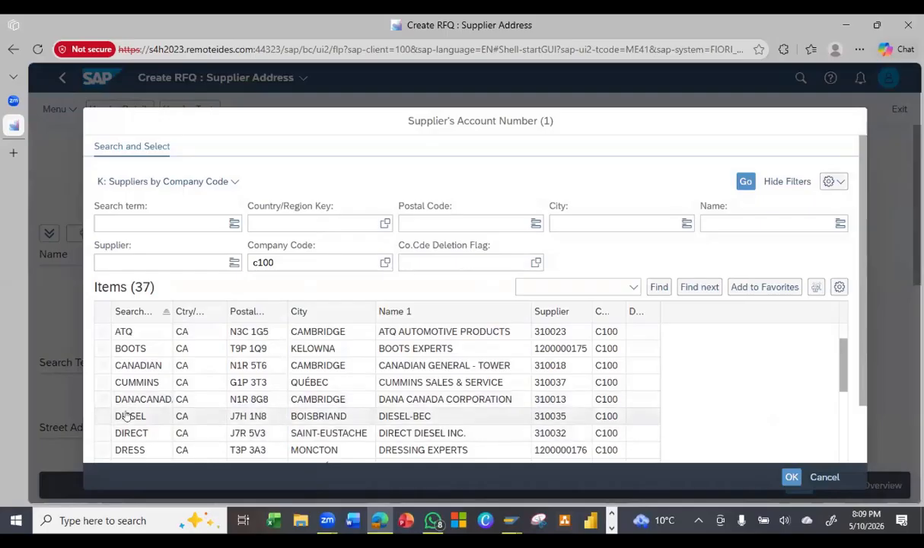
scroll(125, 415, "down", 3)
scroll(126, 416, "up", 1)
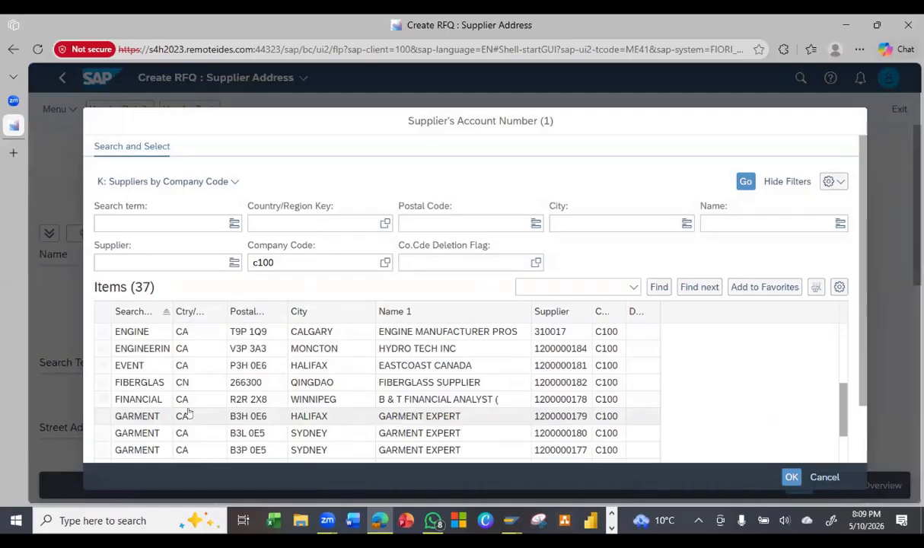
scroll(331, 416, "up", 1)
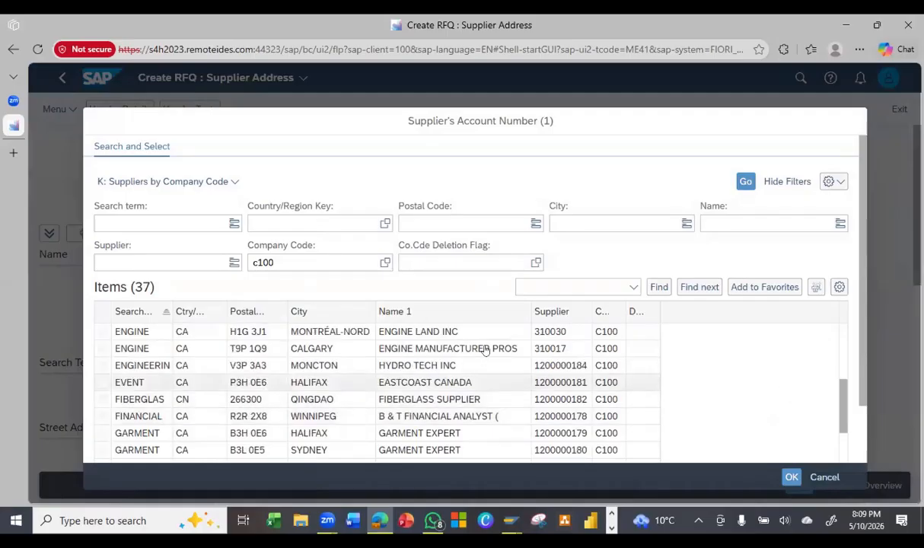
left_click(112, 349)
left_click(790, 478)
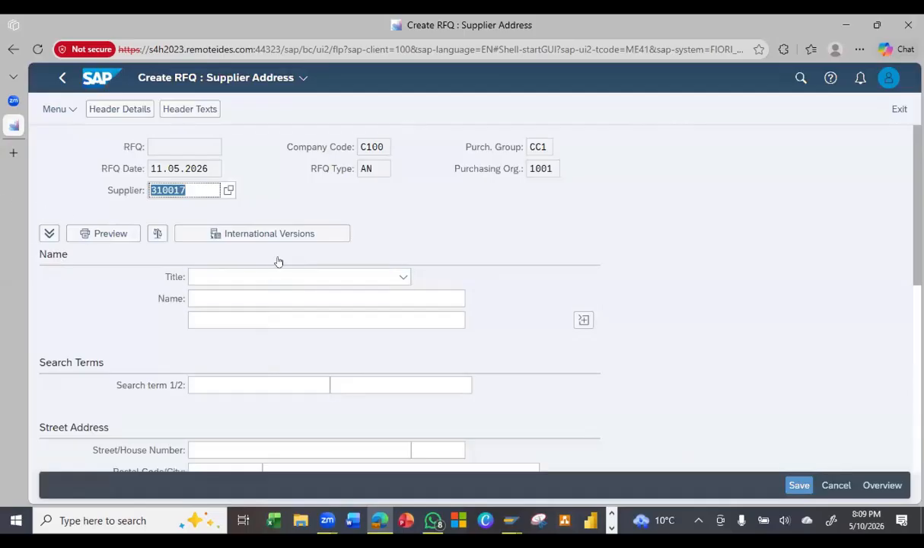
Confirm the chosen supplier to load its address data into the RFQ and review it
scroll(279, 262, "down", 3)
scroll(279, 262, "down", 3)
scroll(253, 236, "up", 4)
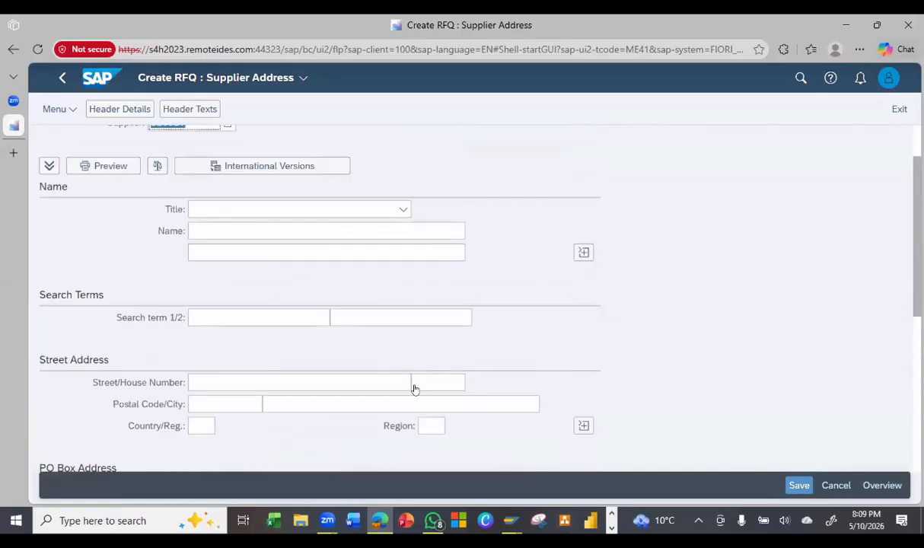
scroll(362, 320, "up", 2)
left_click(199, 191)
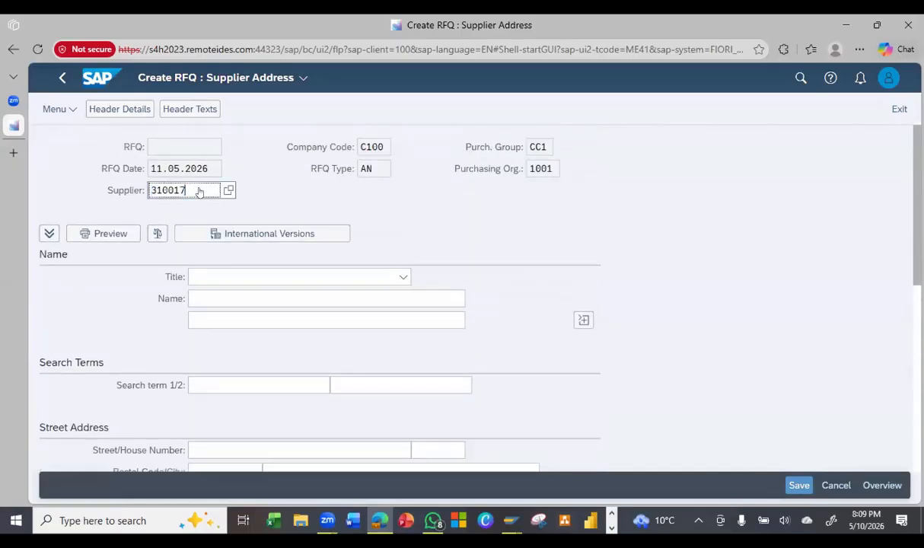
key("Return")
scroll(262, 301, "down", 8)
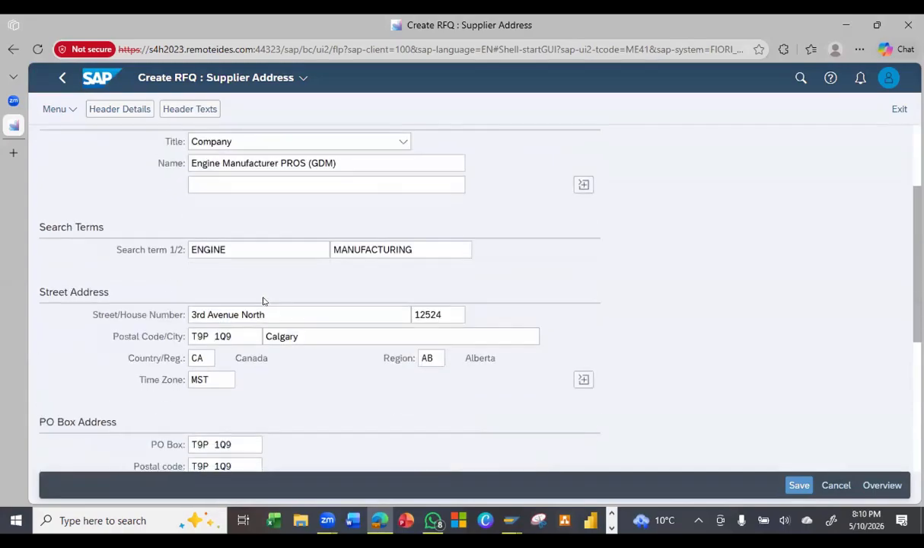
Save the RFQ for this supplier, accepting that it is saved without a message record for output
left_click(805, 489)
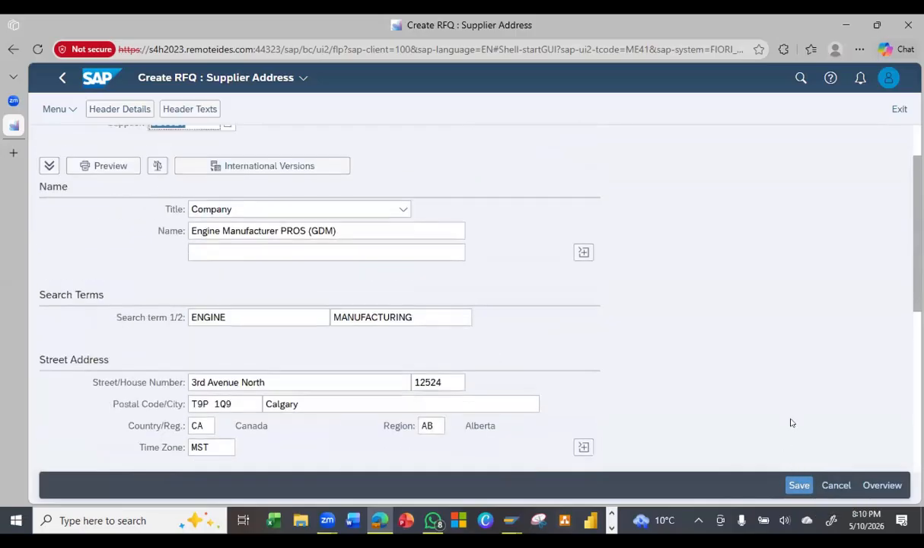
left_click(801, 486)
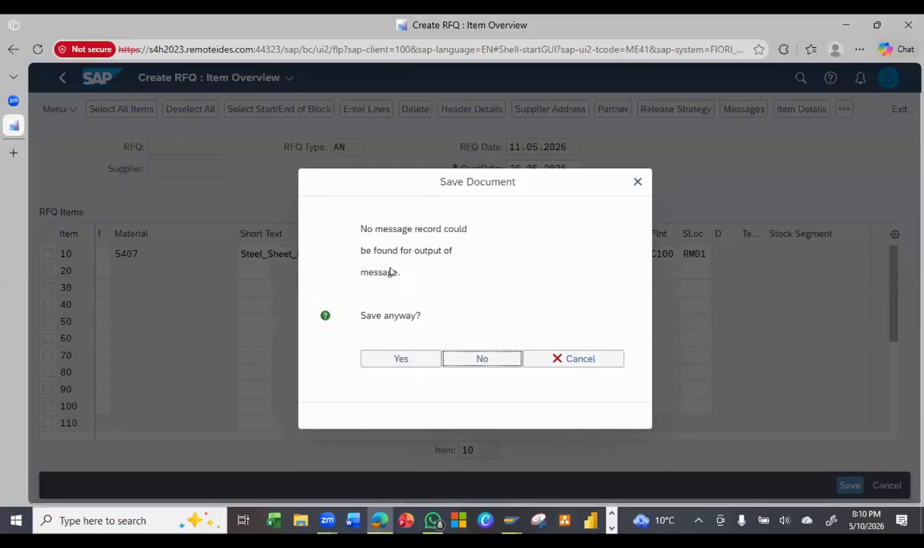
left_click(402, 359)
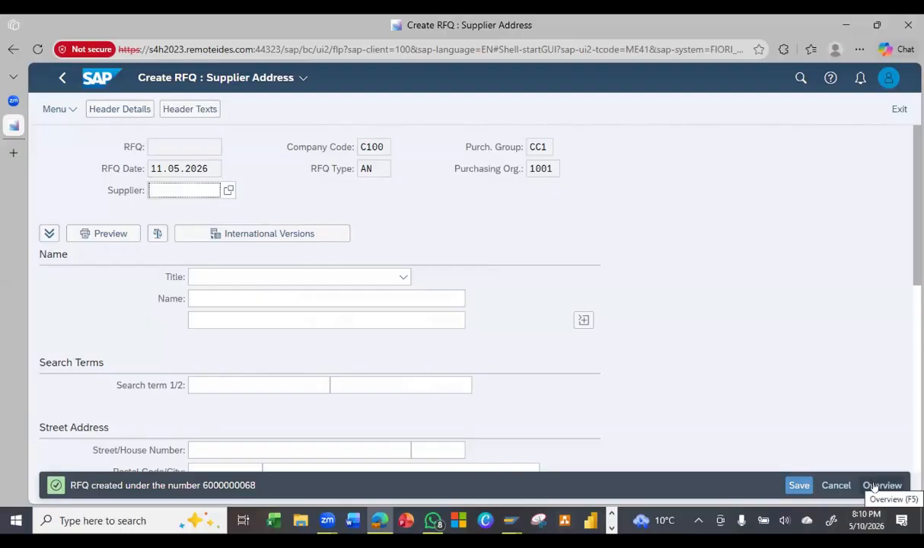
left_click(228, 190)
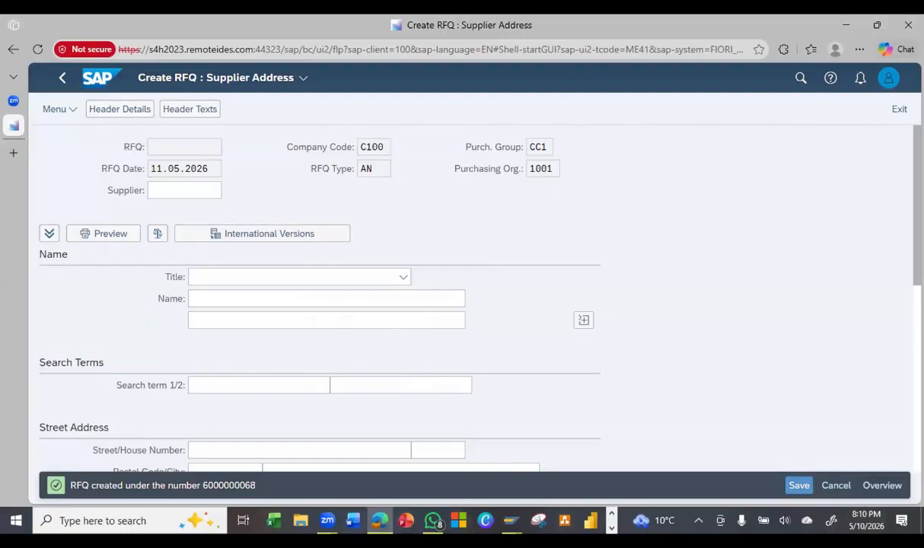
right_click(222, 225)
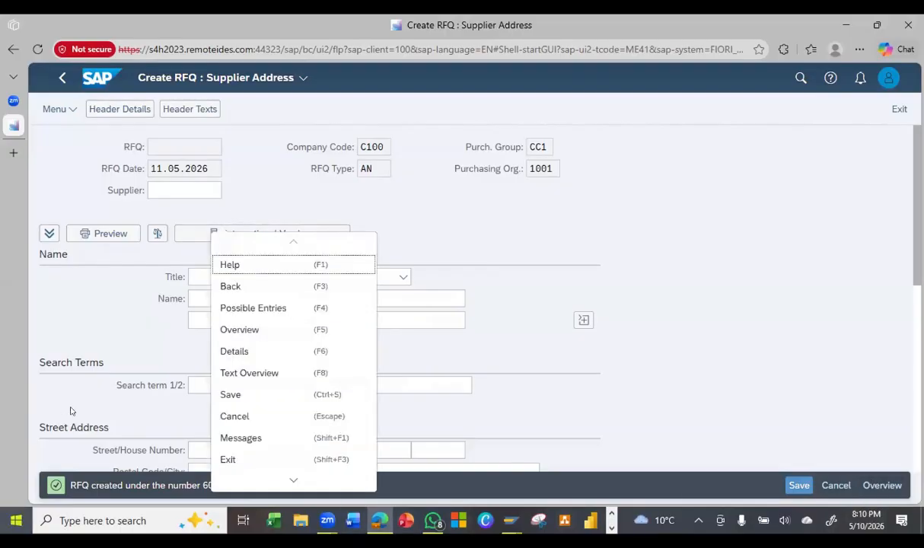
left_click(232, 201)
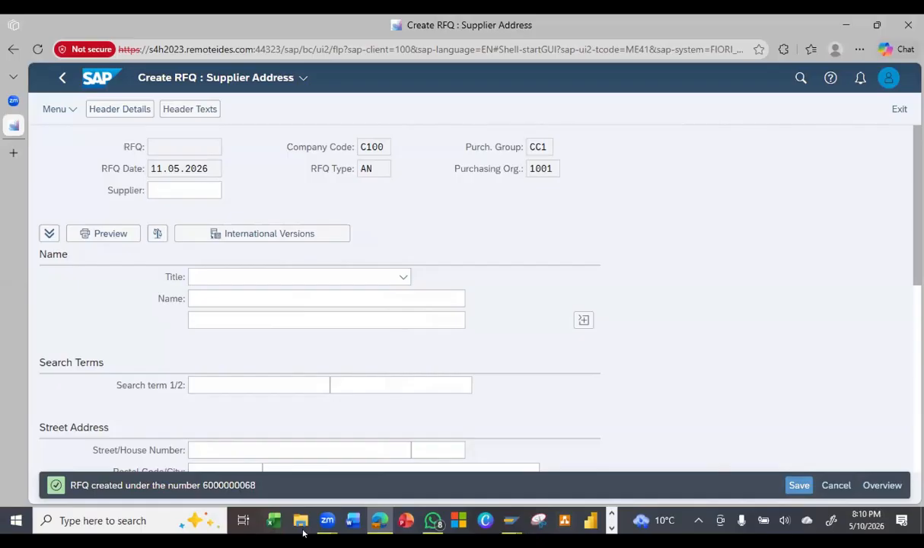
Copy the new RFQ's number from the status message
left_click_drag(259, 485, 200, 486)
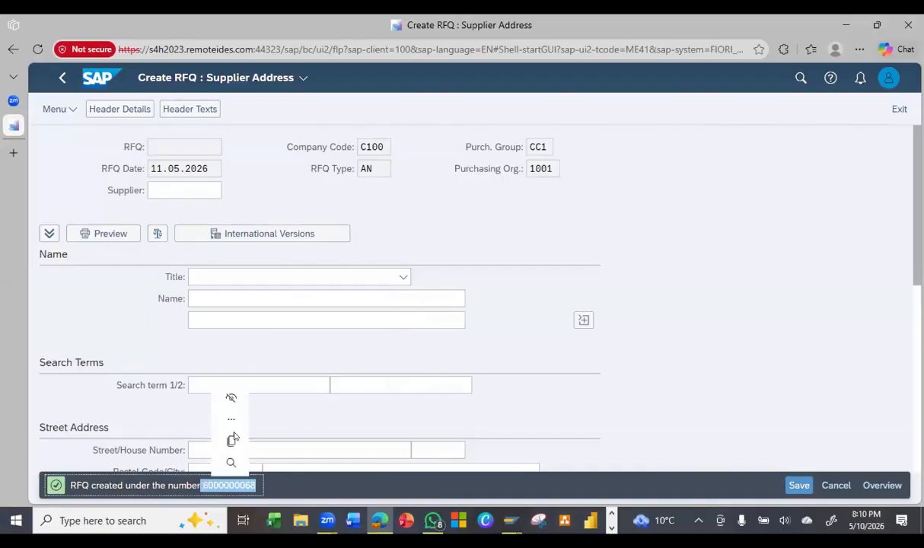
left_click(236, 440)
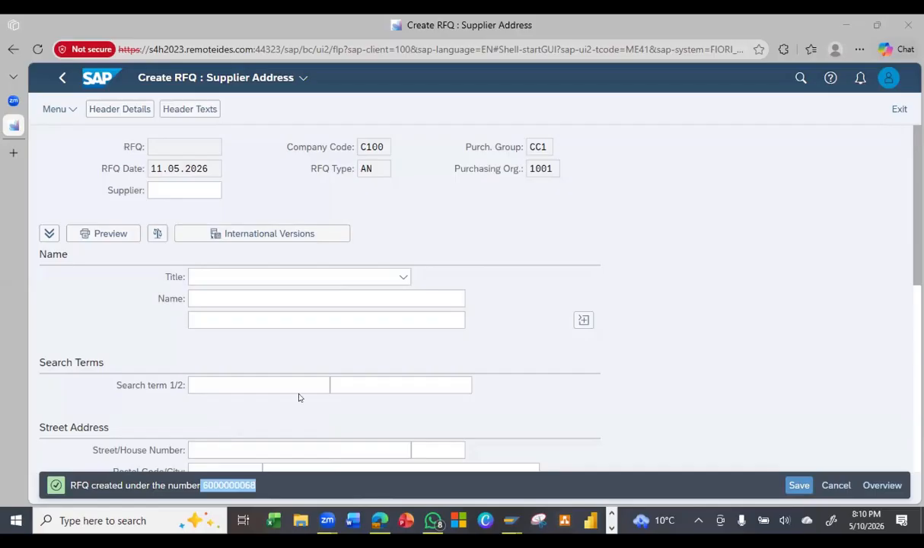
left_click(115, 345)
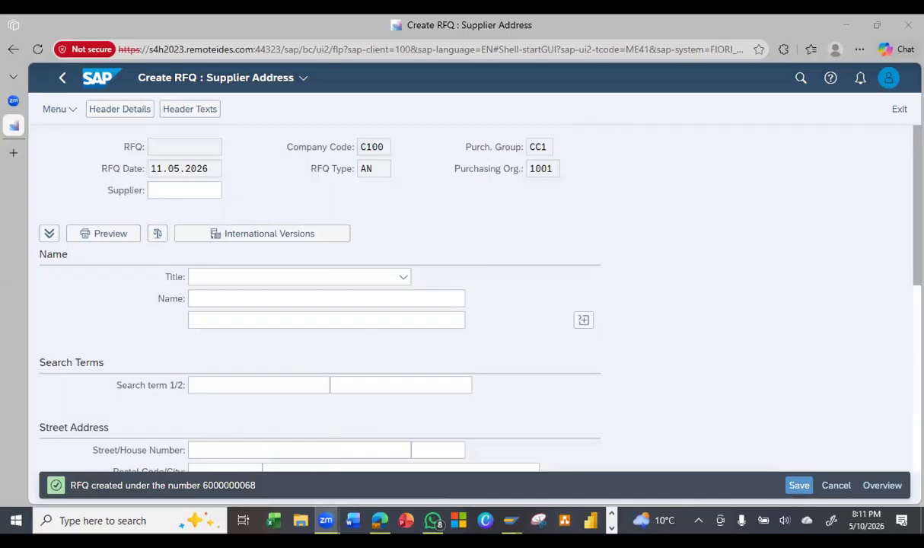
Leave RFQ creation and open the Display Request For Quotation app
left_click(899, 109)
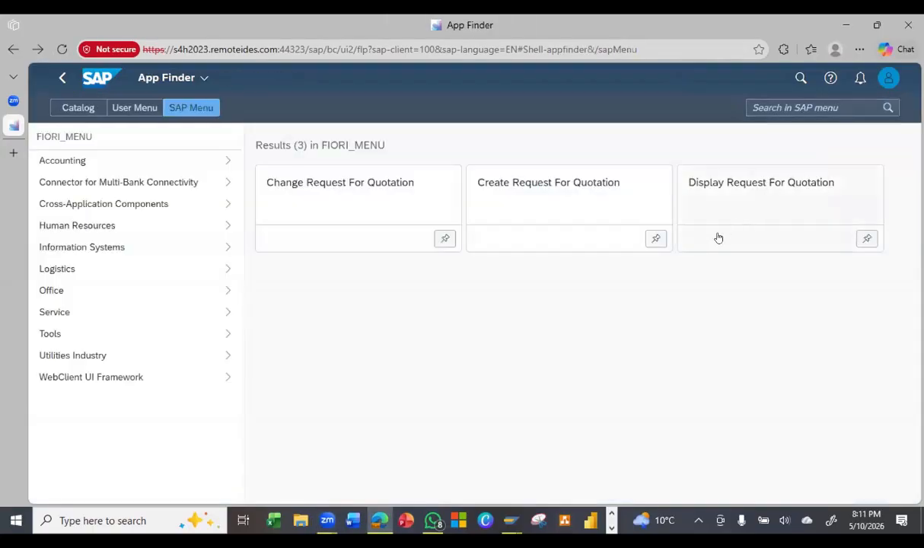
left_click(724, 204)
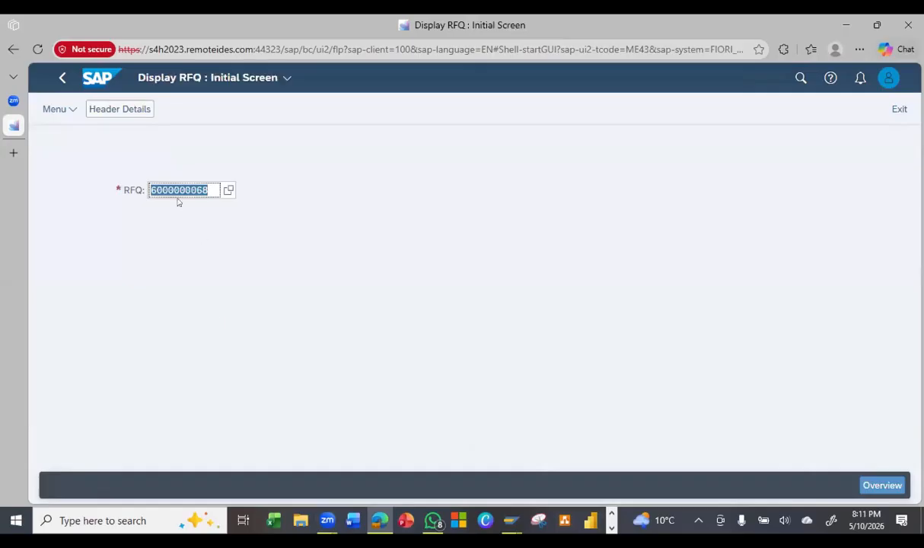
left_click(227, 190)
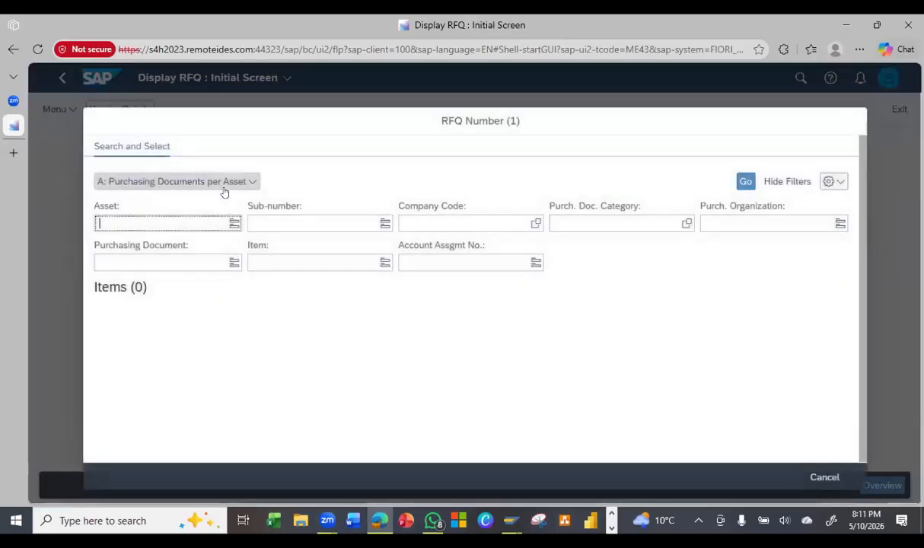
left_click(248, 183)
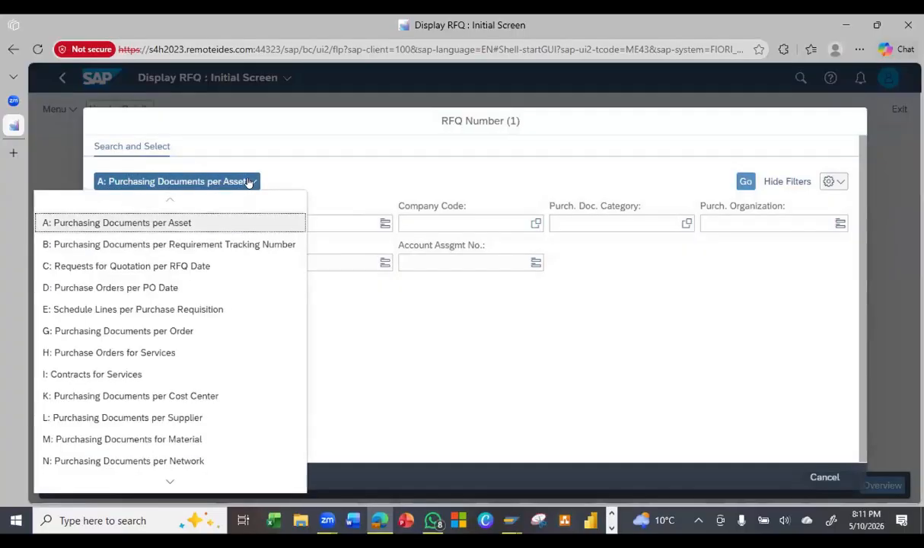
left_click(248, 182)
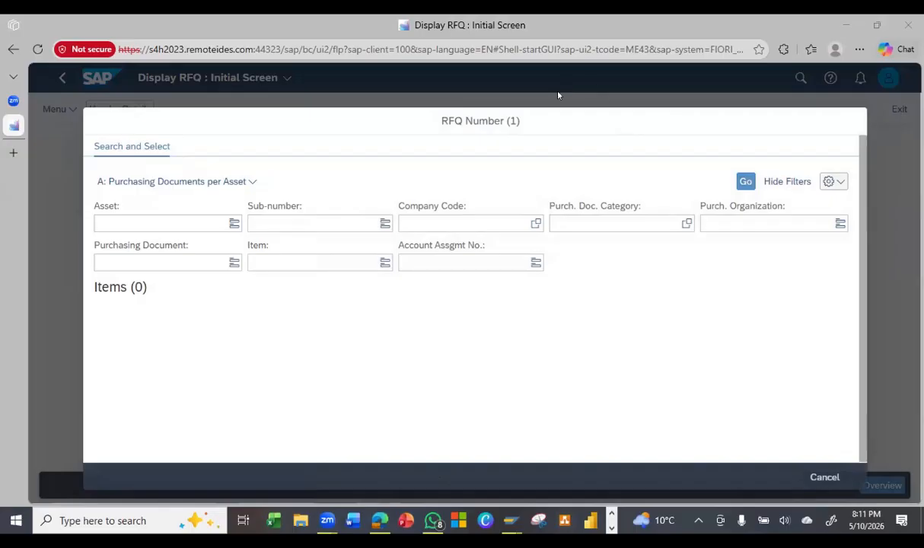
left_click(244, 181)
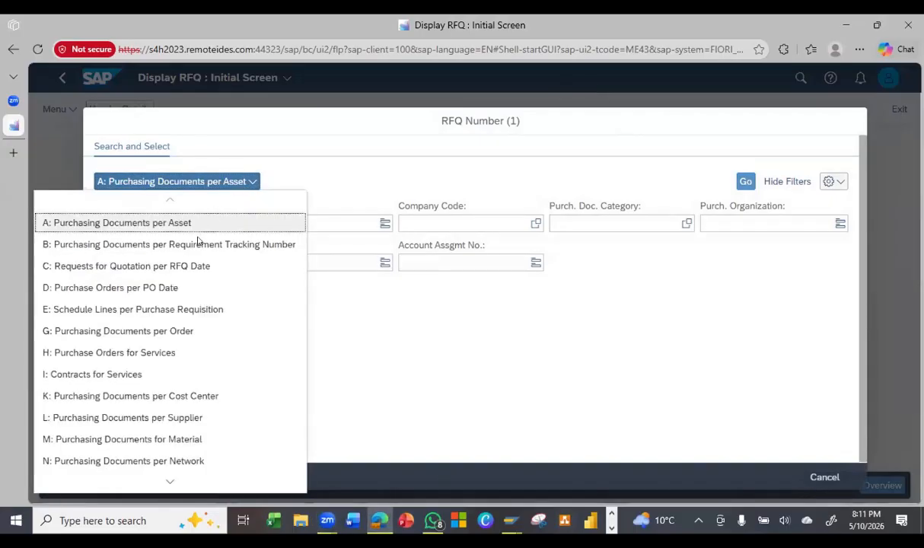
left_click(252, 177)
left_click(825, 478)
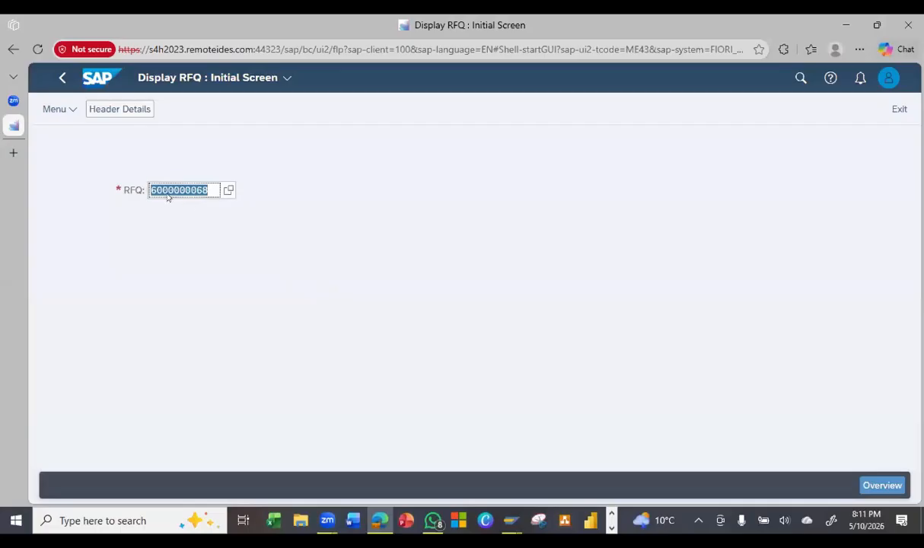
Open the created RFQ's item overview, review its supplier address details and return to the item overview
left_click(878, 485)
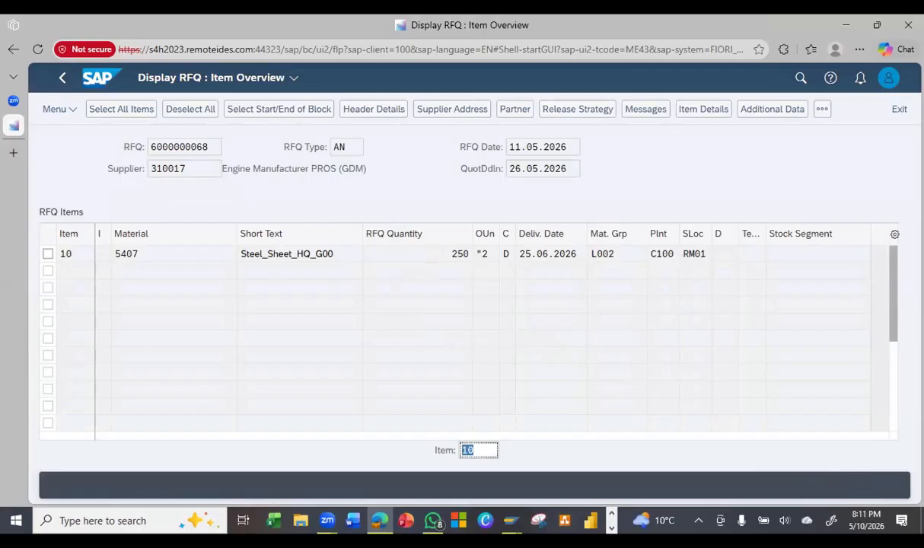
left_click(421, 109)
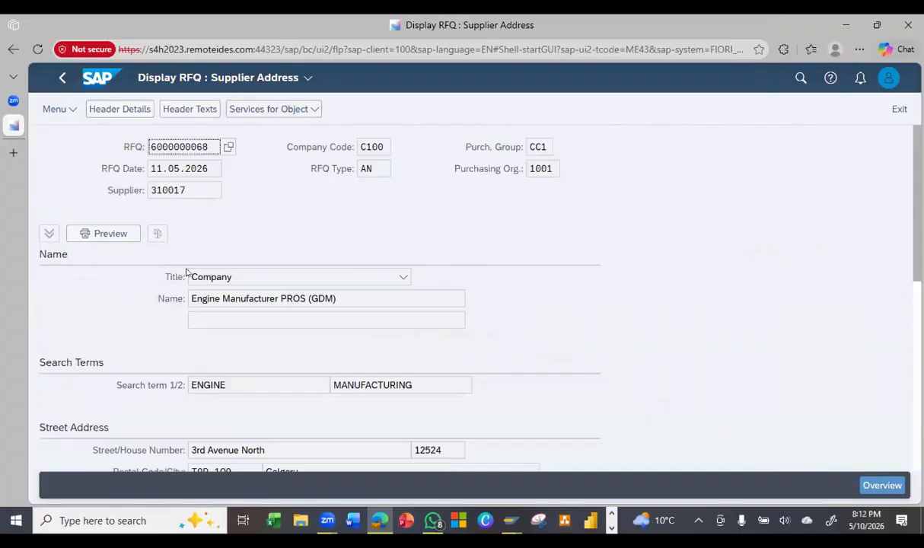
scroll(187, 272, "down", 3)
scroll(186, 272, "up", 3)
left_click(301, 76)
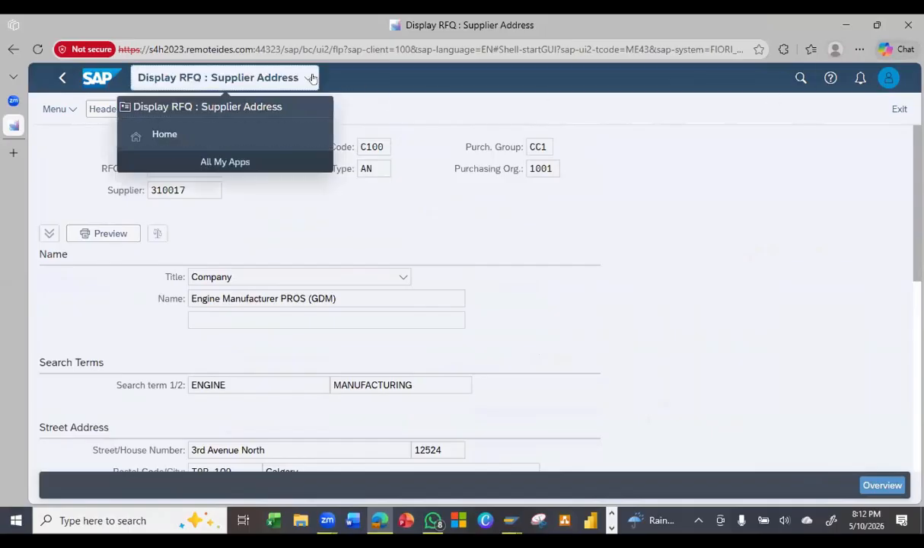
left_click(307, 78)
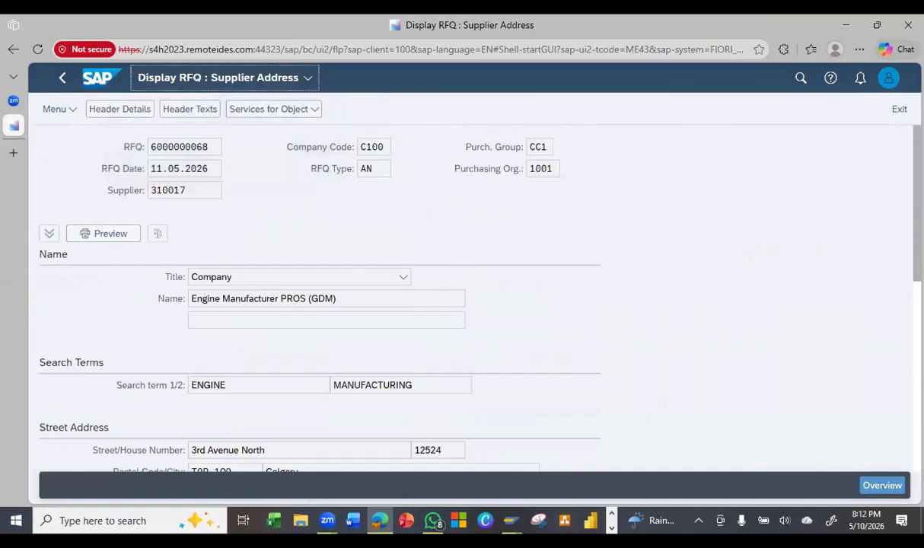
left_click(877, 486)
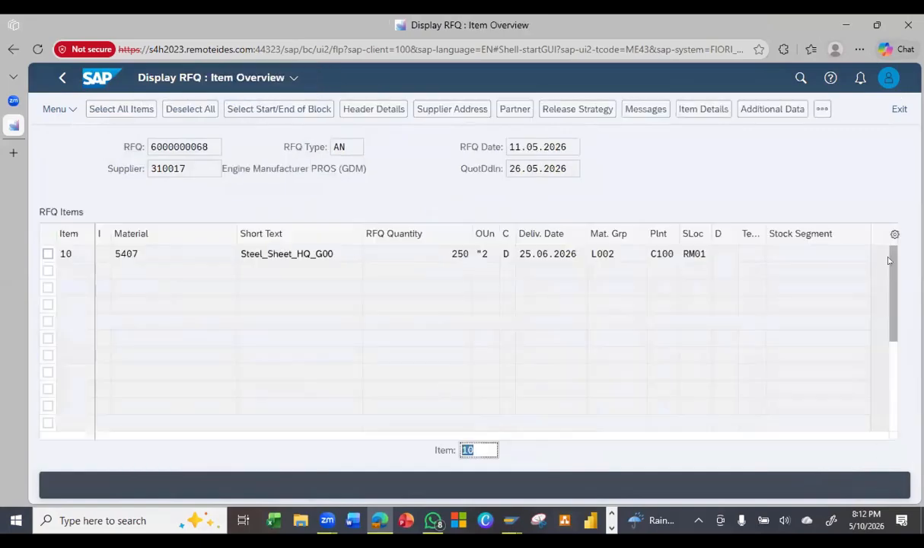
Start creating a document to send from the displayed RFQ through the object services
left_click(823, 110)
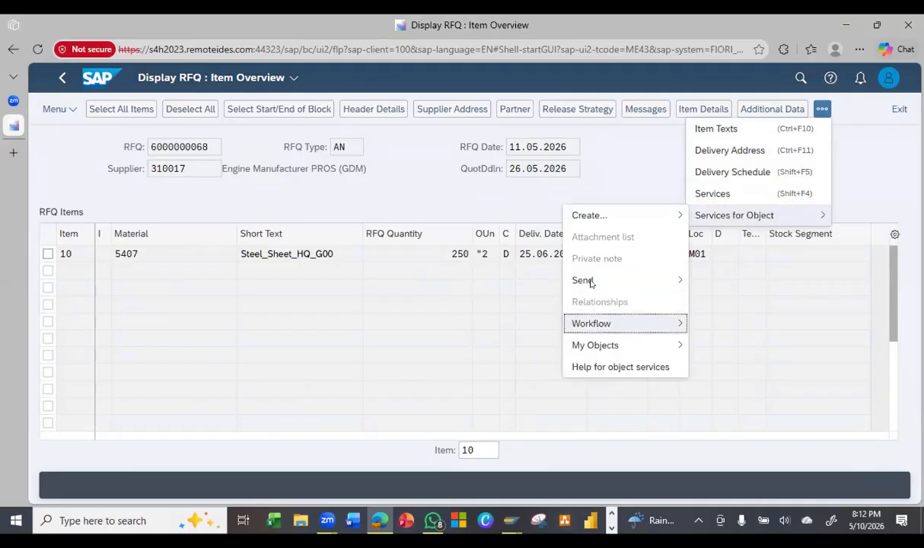
mouse_move(594, 282)
left_click(737, 281)
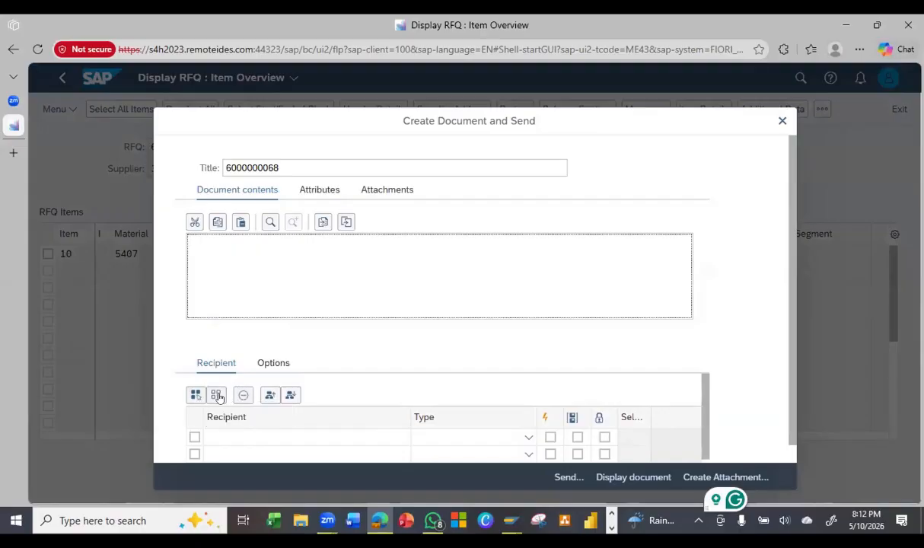
Open a detailed search among business partners for the document's first recipient
left_click(194, 437)
left_click(213, 439)
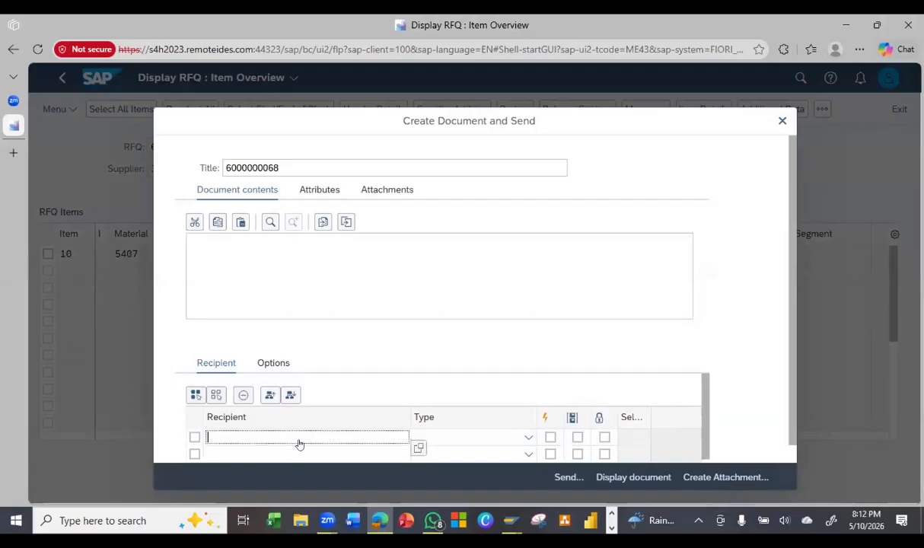
left_click(419, 450)
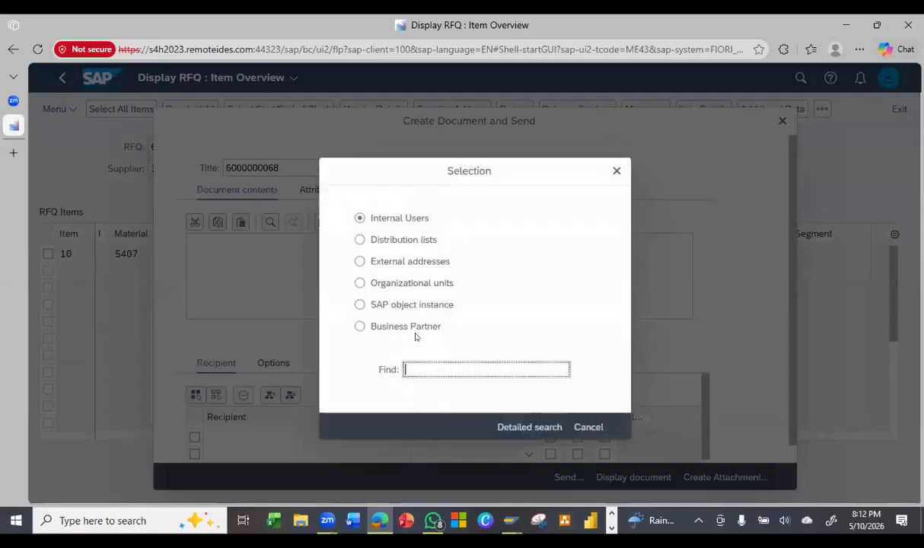
left_click(358, 326)
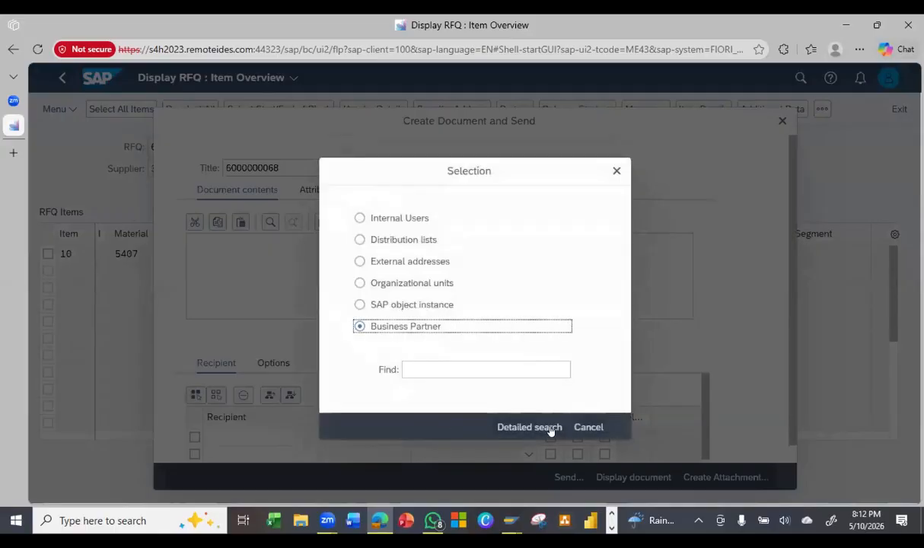
left_click(536, 426)
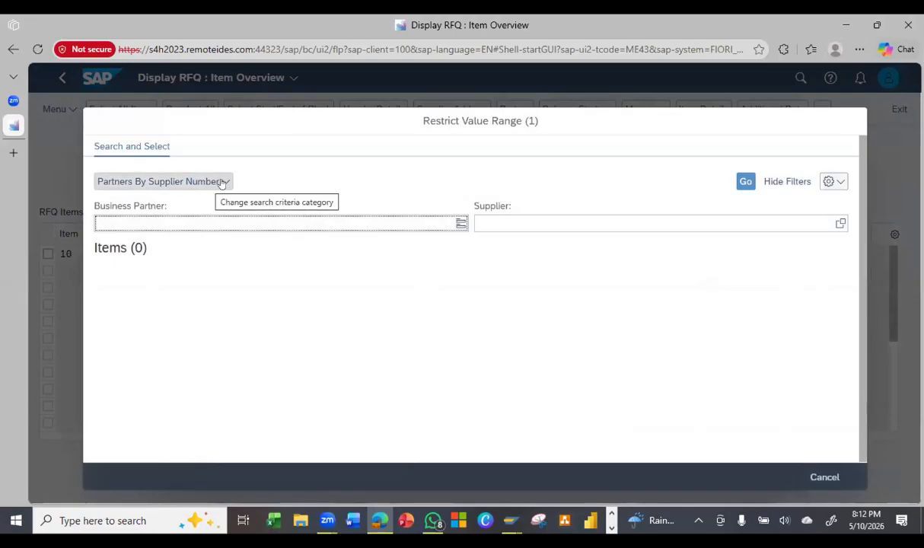
Search suppliers by company code C100 and choose Dana Canada Corporation as the supplier filter value
left_click(792, 222)
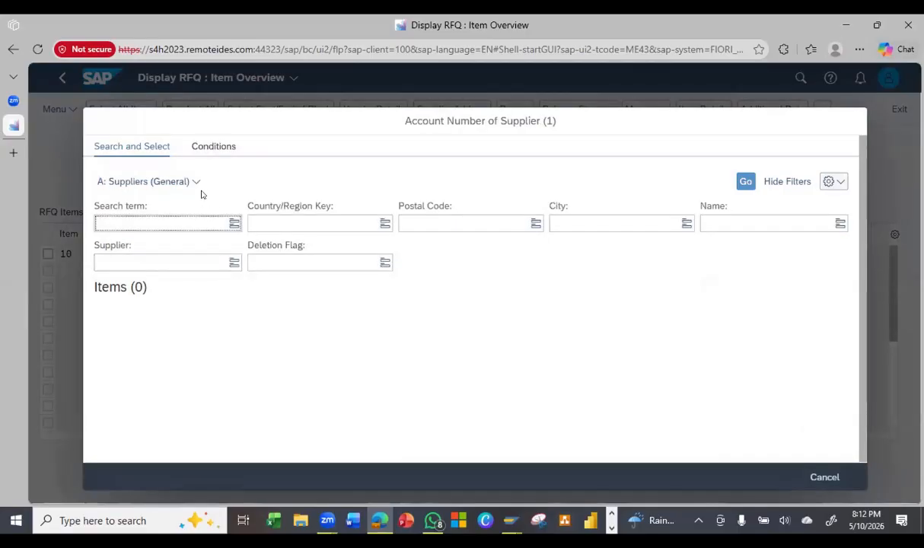
left_click(190, 190)
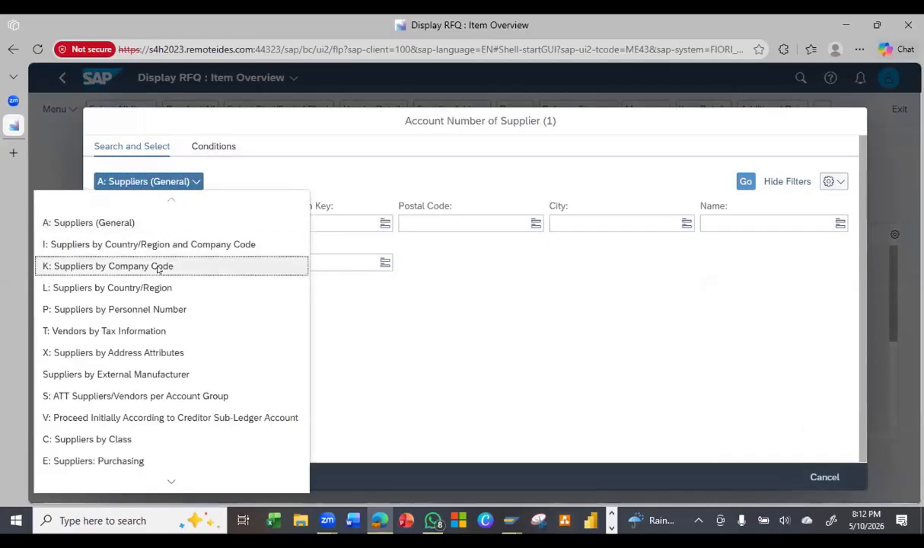
left_click(161, 266)
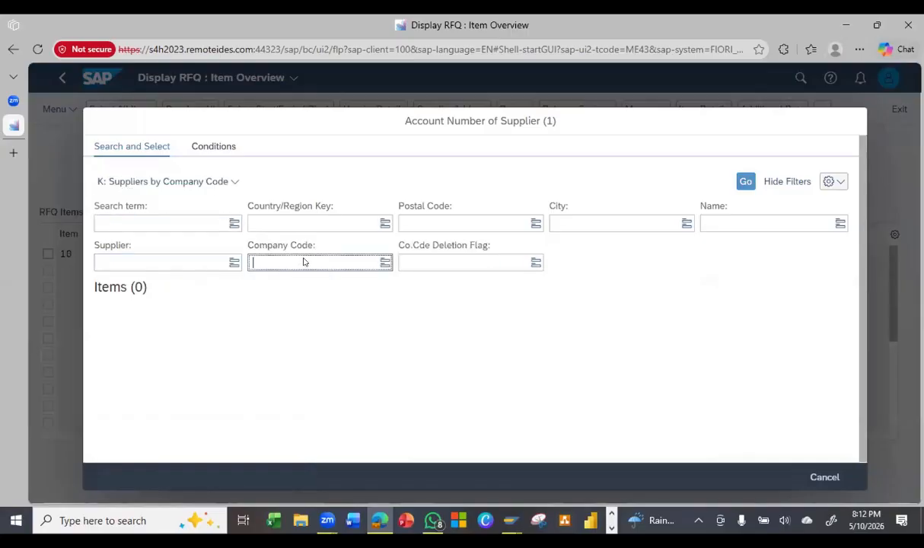
left_click(303, 262)
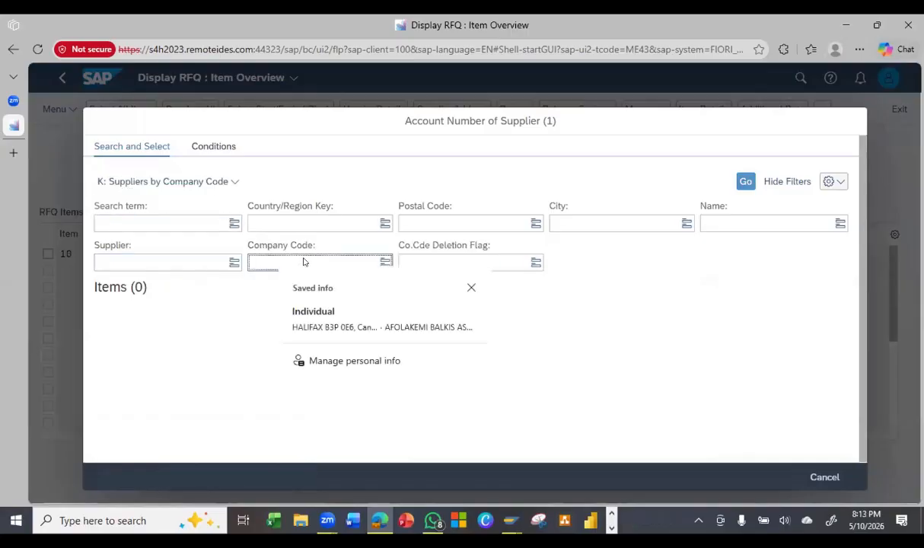
type("c100")
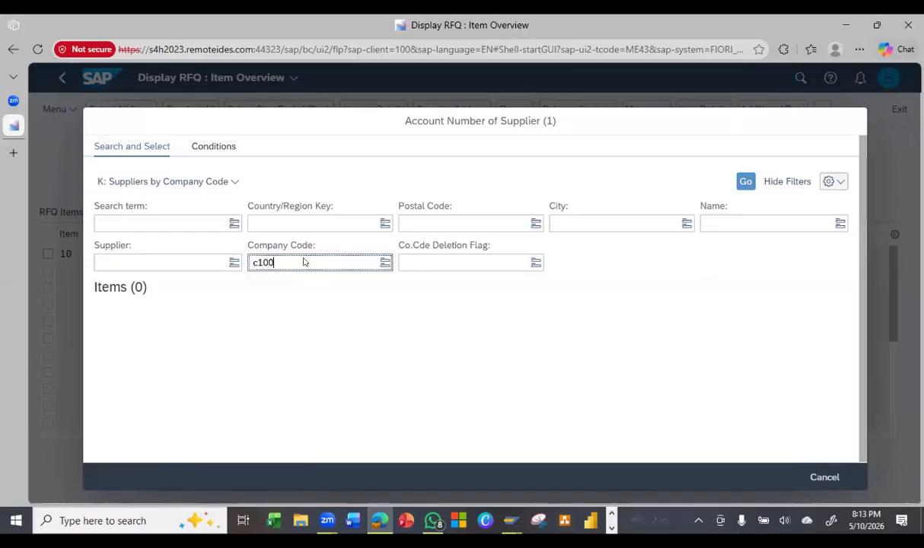
key("Return")
scroll(118, 415, "down", 1)
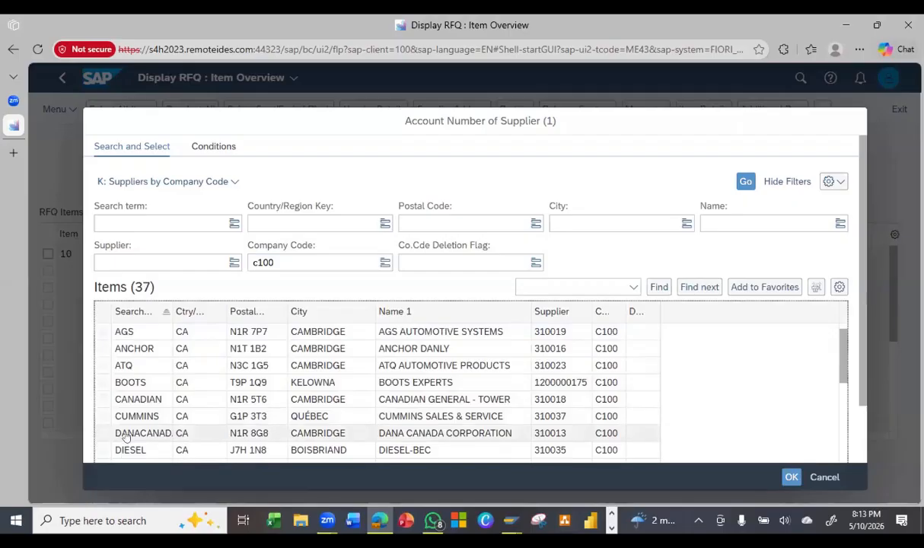
left_click(113, 434)
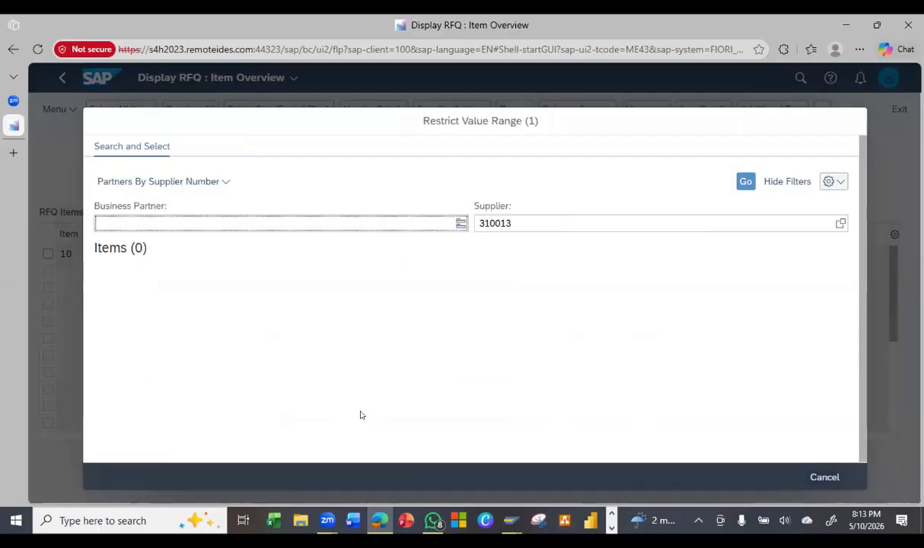
Find the business partner matching the chosen supplier and add it as the document's first recipient
left_click(576, 224)
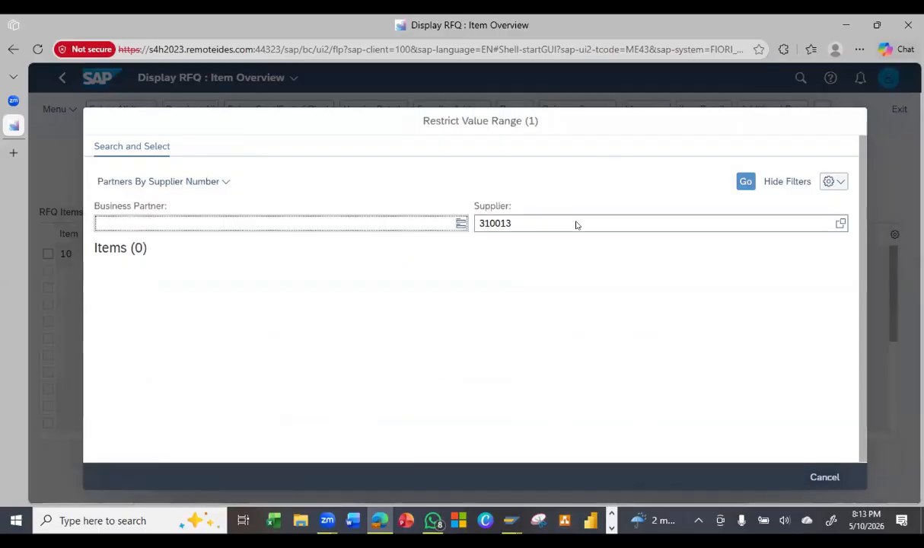
key("Return")
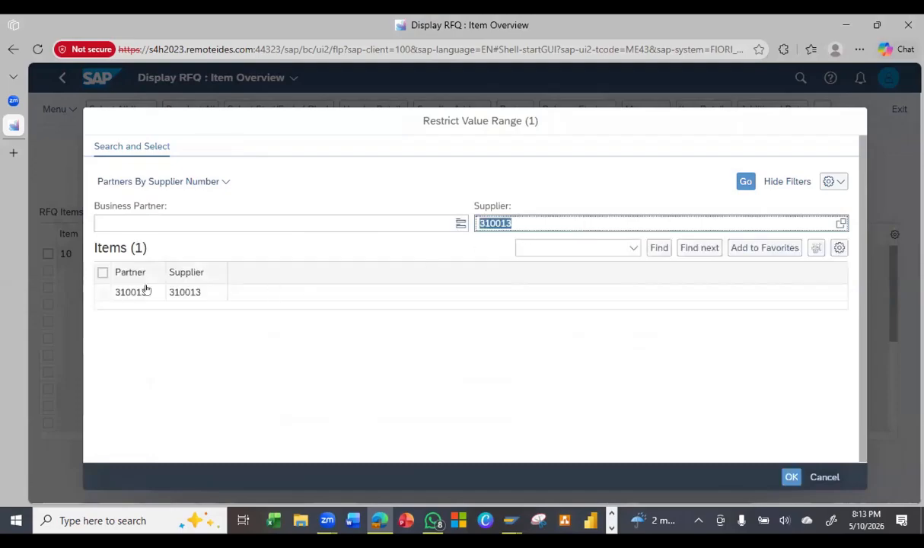
left_click(102, 273)
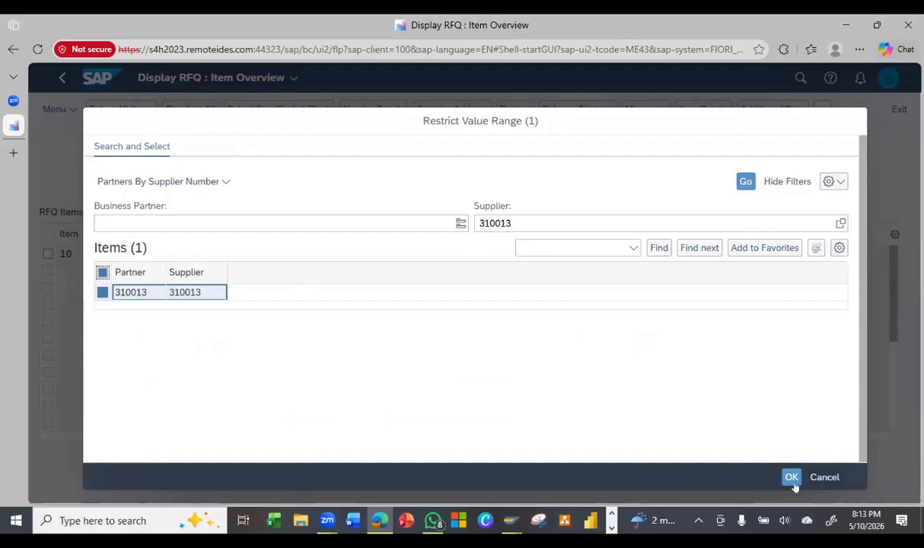
key("Return")
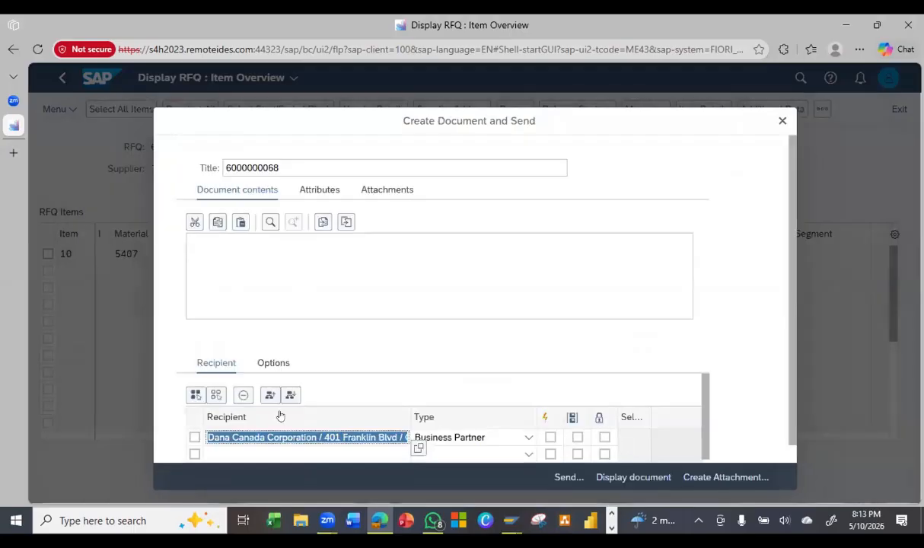
Open a detailed search among business partners for the document's second recipient
left_click(261, 455)
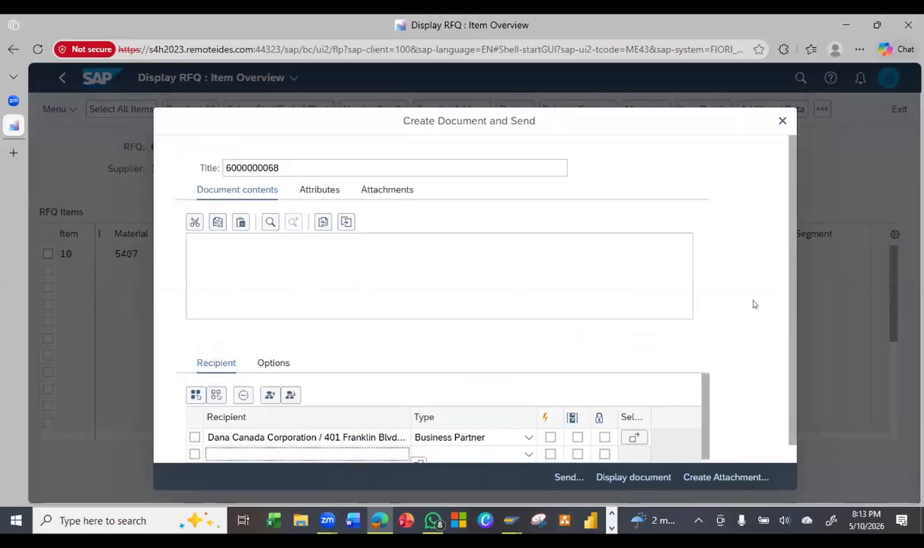
scroll(648, 411, "down", 1)
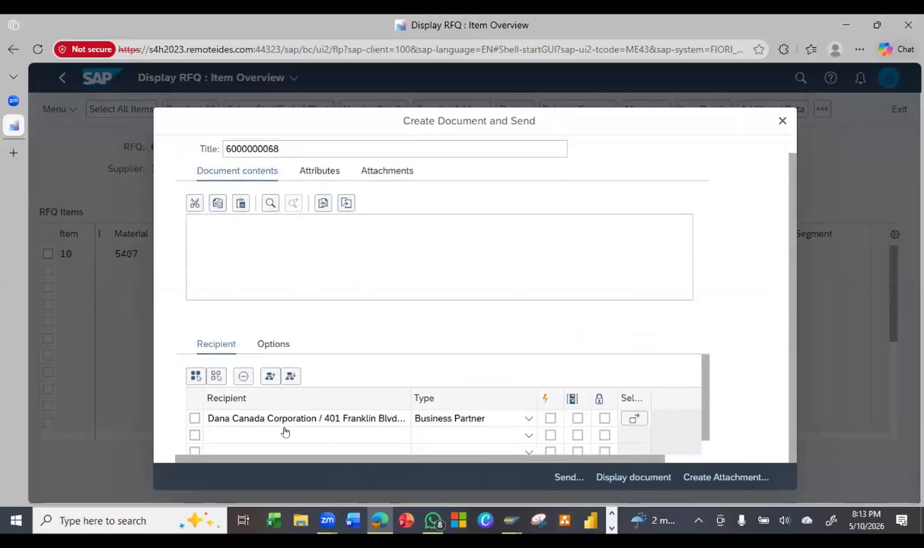
left_click(418, 446)
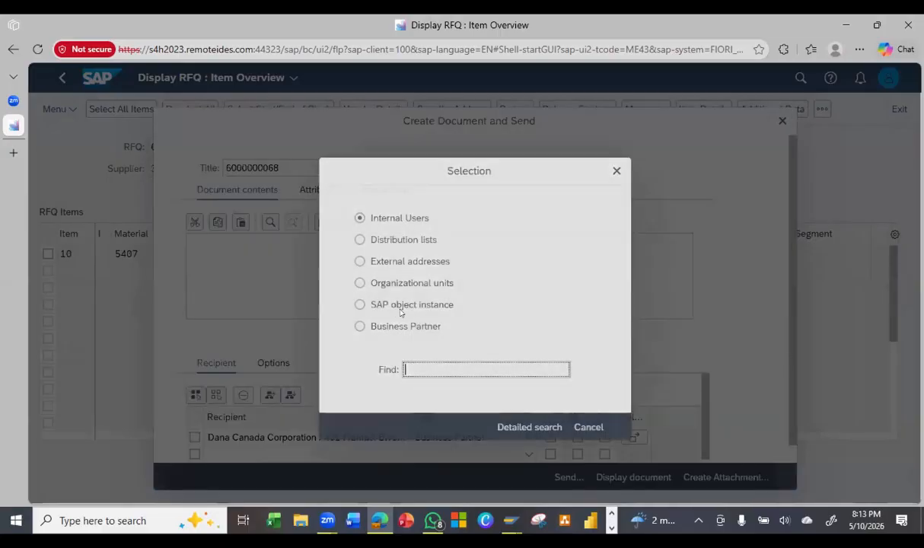
left_click(516, 431)
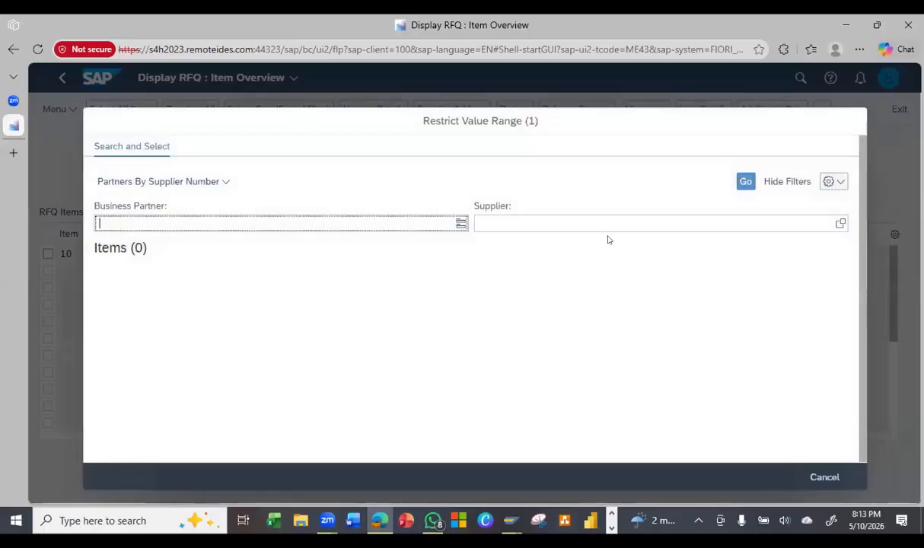
Search suppliers by company code C100 and choose Engine Land Inc as the supplier filter value
left_click(643, 221)
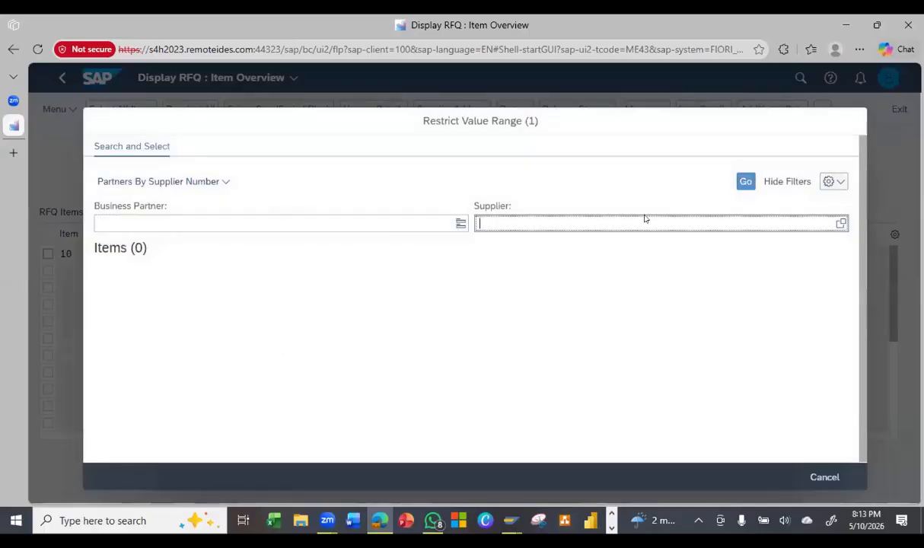
left_click(841, 224)
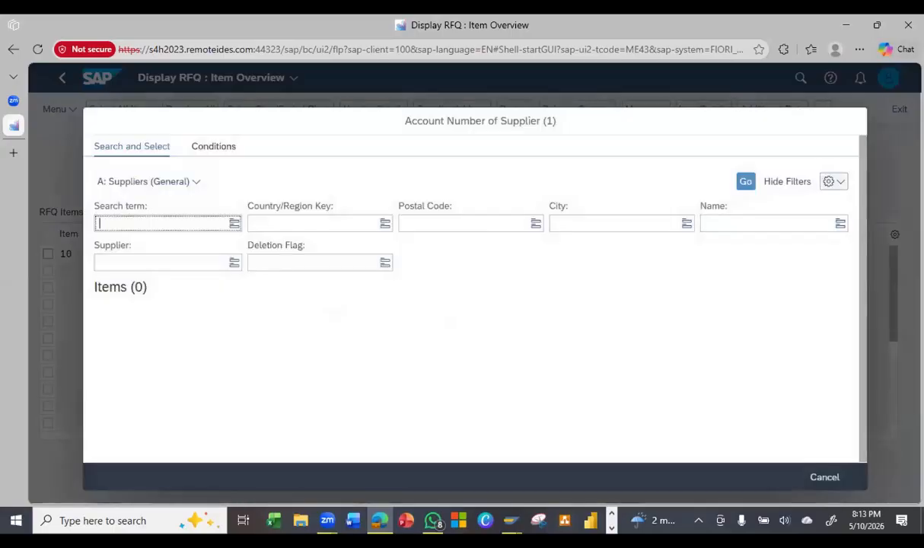
left_click(192, 181)
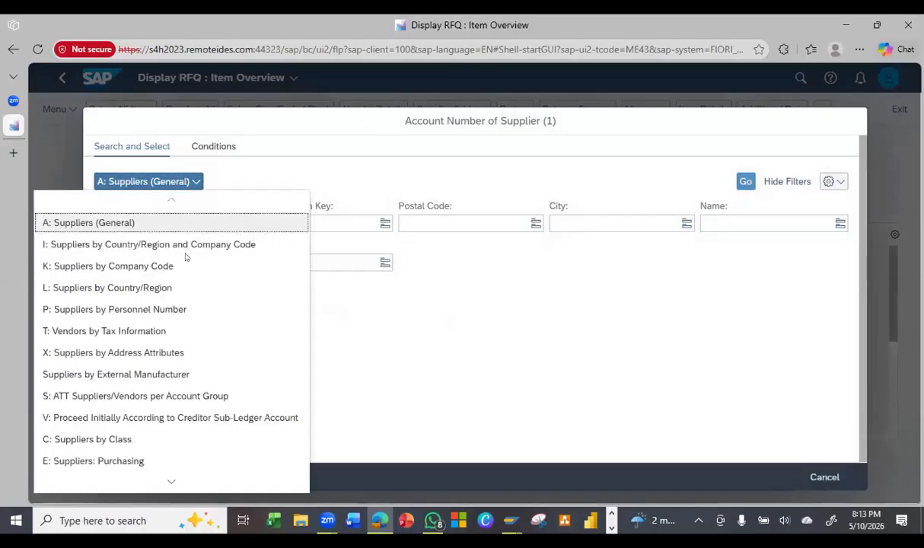
left_click(167, 268)
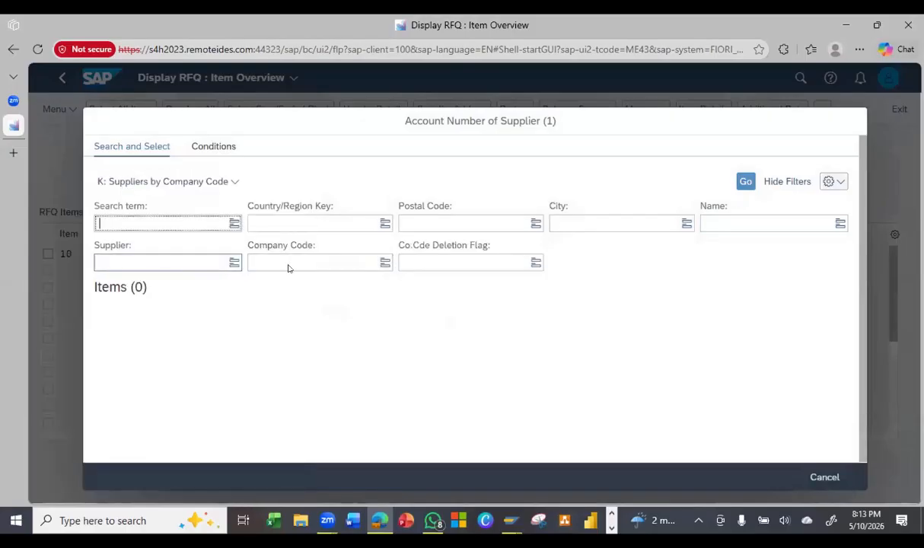
left_click(285, 269)
type("c100")
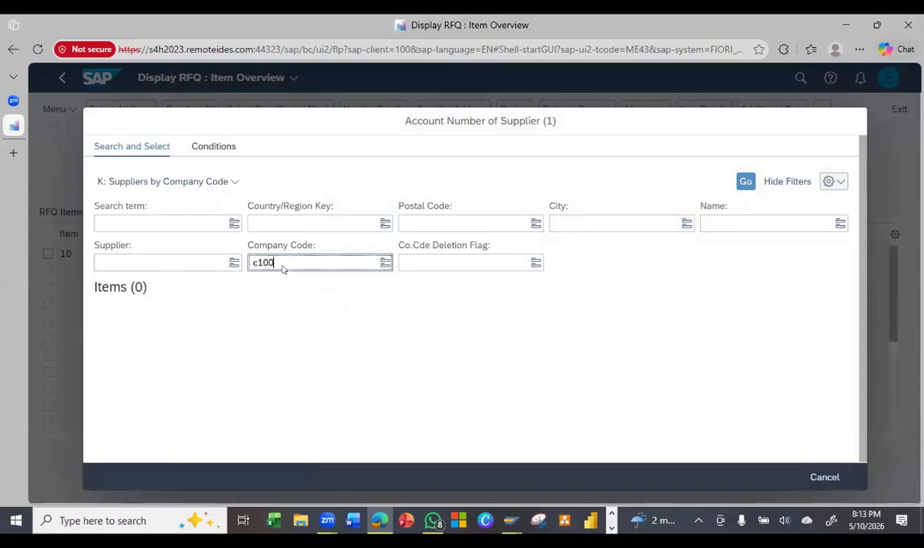
key("Return")
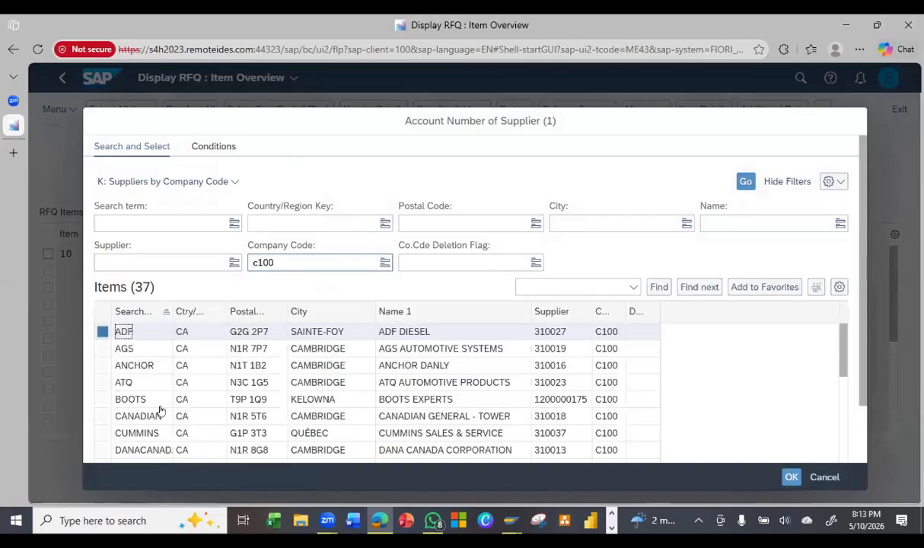
scroll(152, 411, "down", 2)
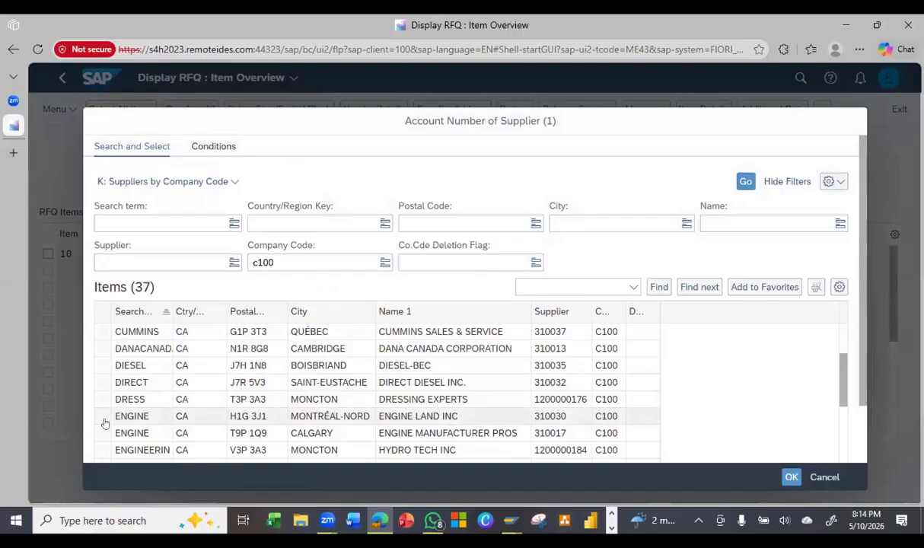
left_click(108, 418)
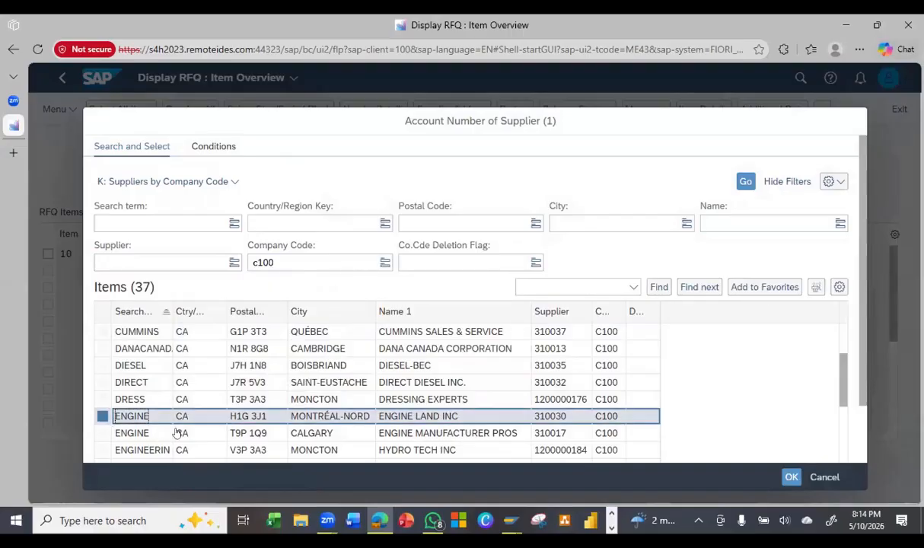
left_click(792, 478)
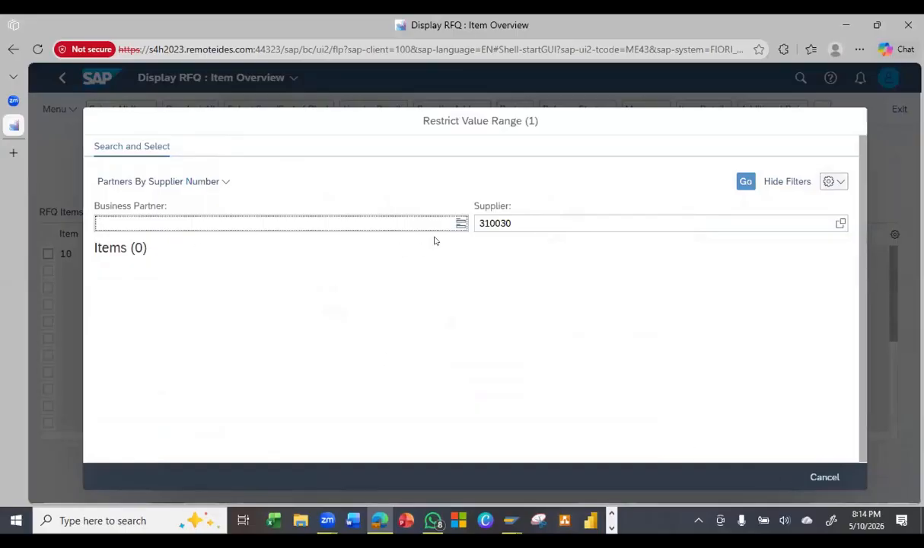
Find the business partner matching Engine Land Inc and add it as the document's second recipient
left_click(621, 226)
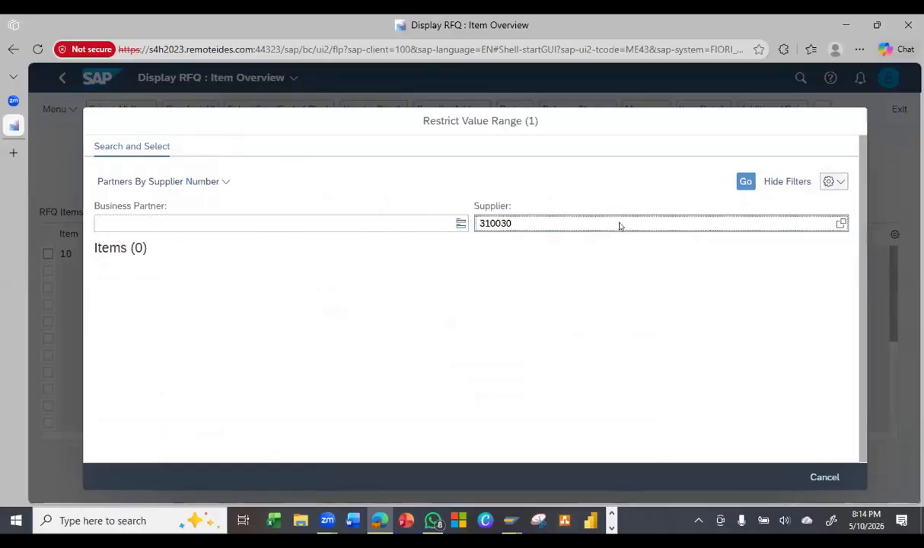
key("Return")
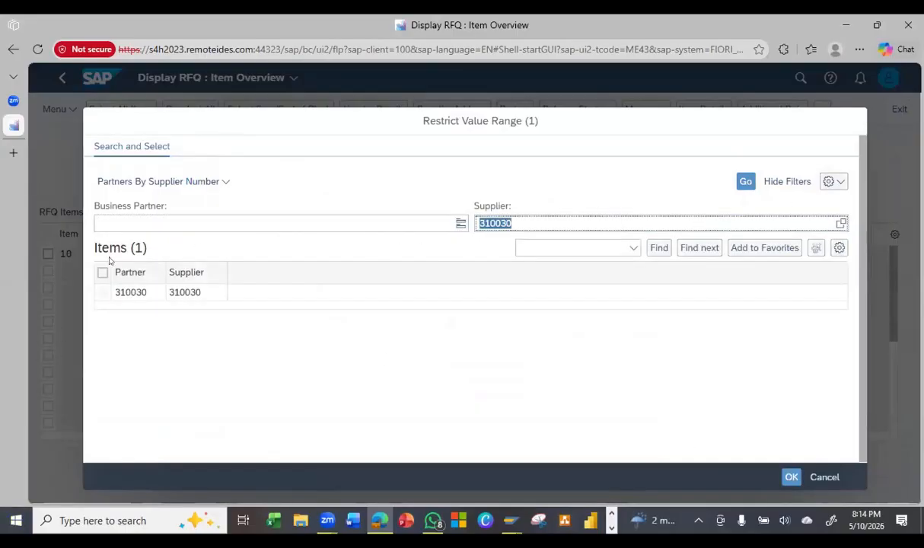
left_click(102, 292)
left_click(793, 477)
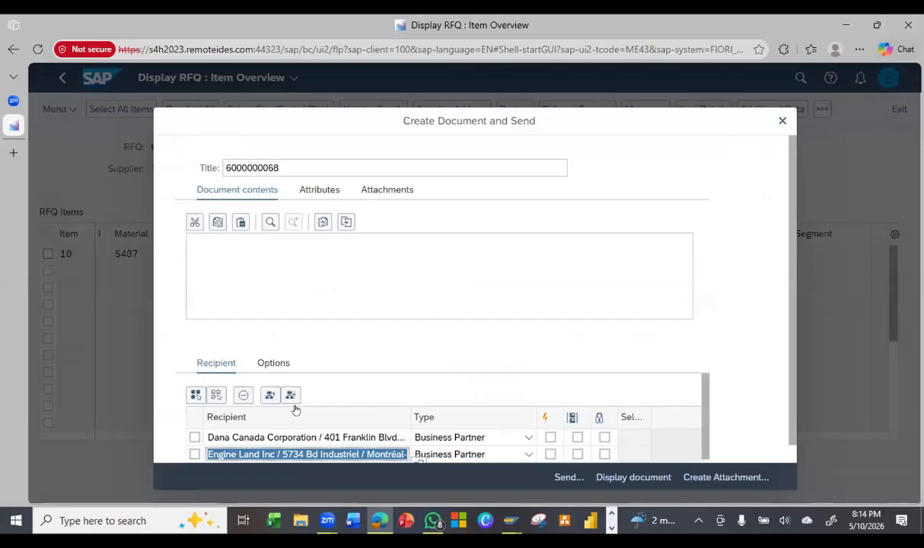
scroll(299, 456, "down", 3)
scroll(335, 446, "up", 3)
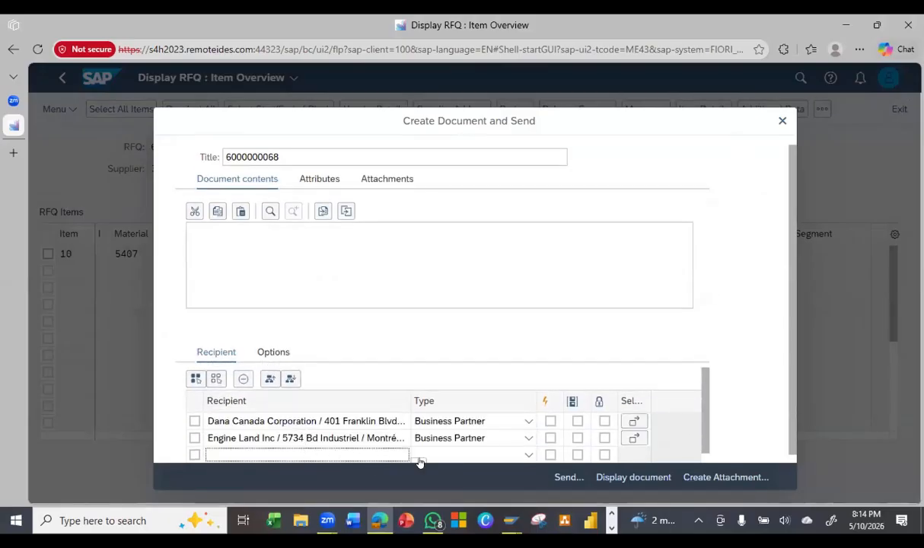
left_click(529, 454)
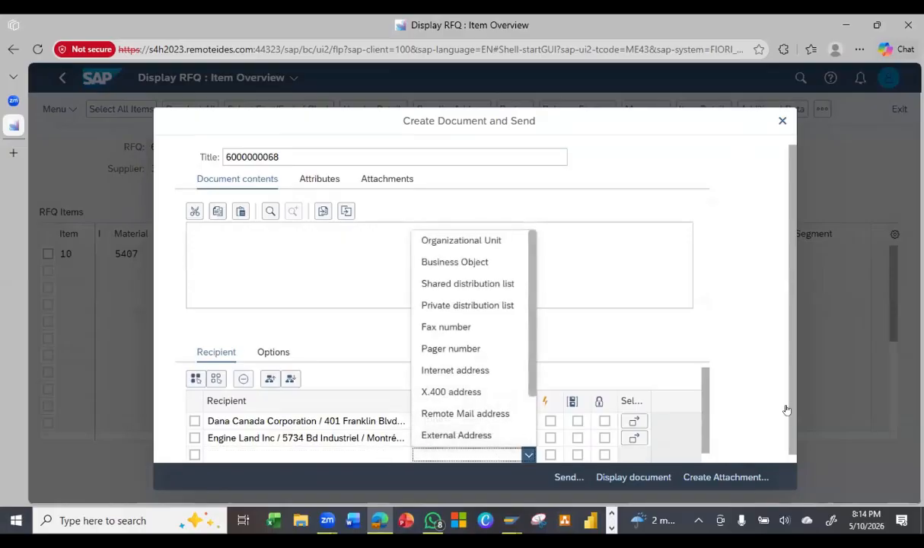
left_click(761, 375)
scroll(740, 369, "down", 2)
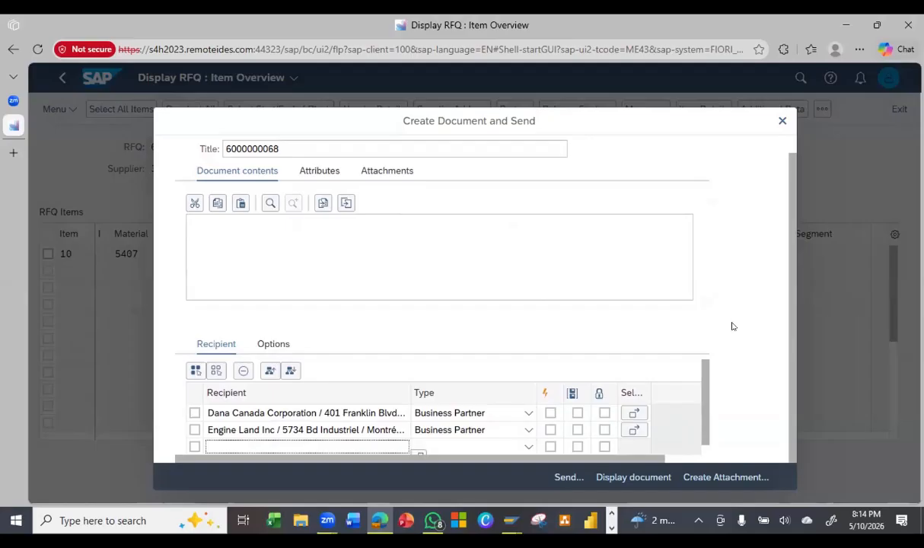
scroll(545, 426, "down", 1)
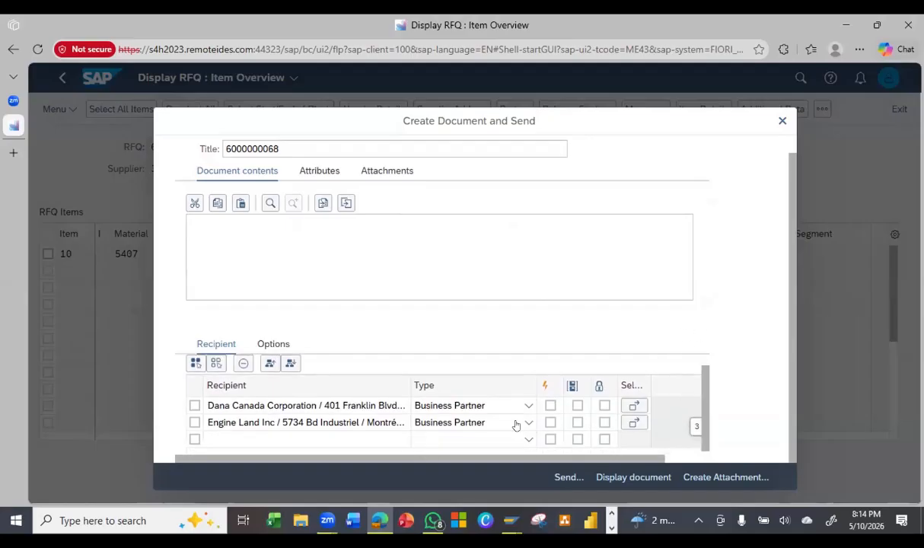
left_click(290, 436)
scroll(296, 429, "up", 2)
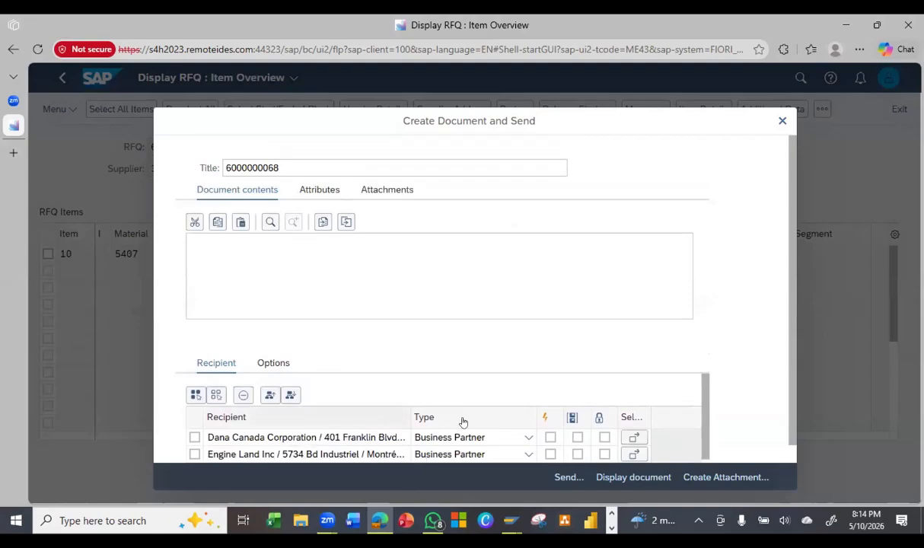
Open a detailed search among business partners for the document's third recipient
scroll(447, 423, "down", 3)
left_click(361, 437)
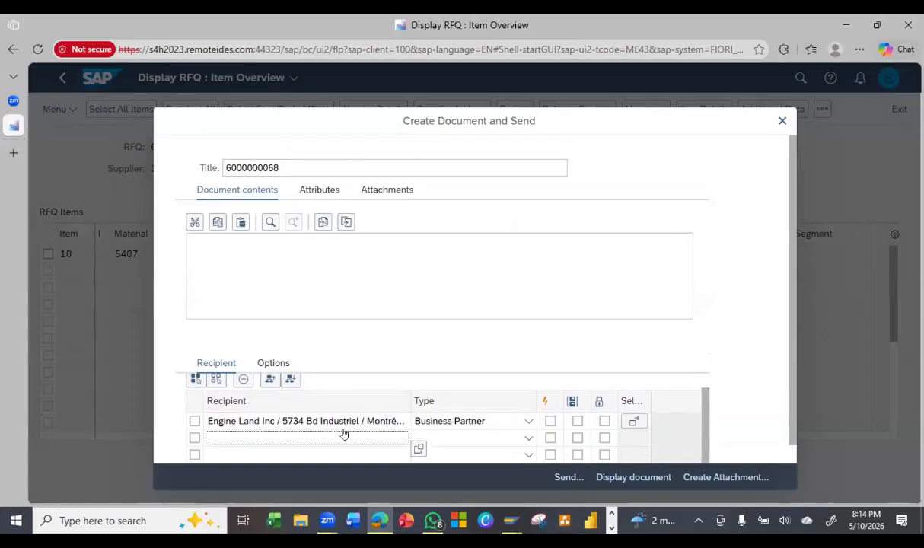
left_click(418, 450)
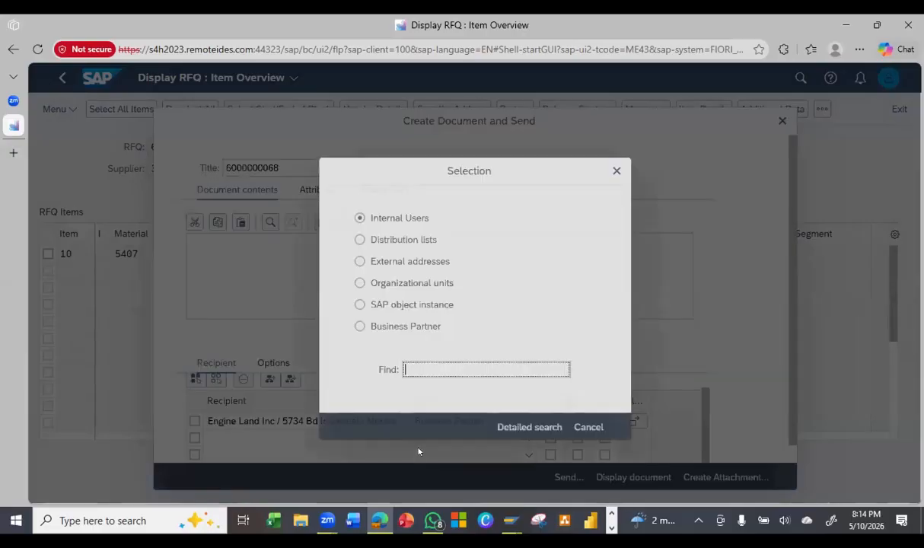
left_click(360, 326)
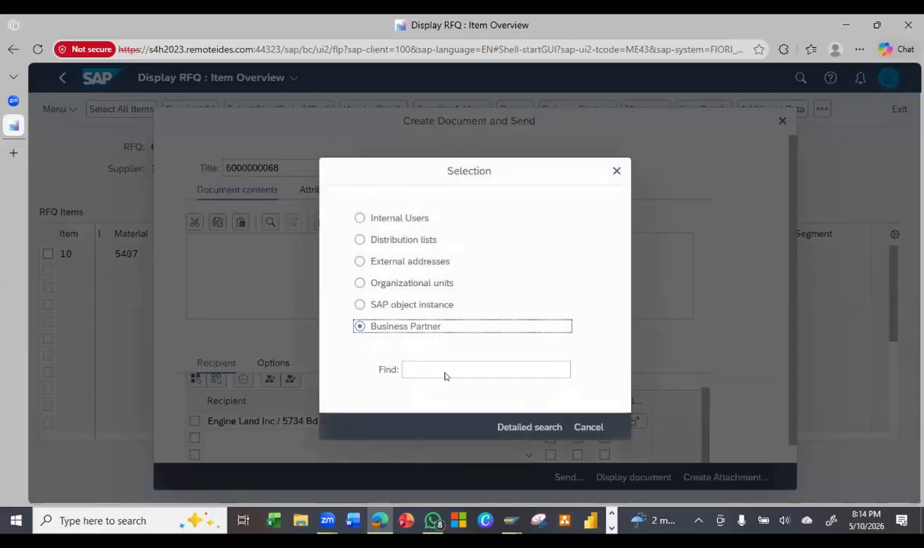
left_click(543, 429)
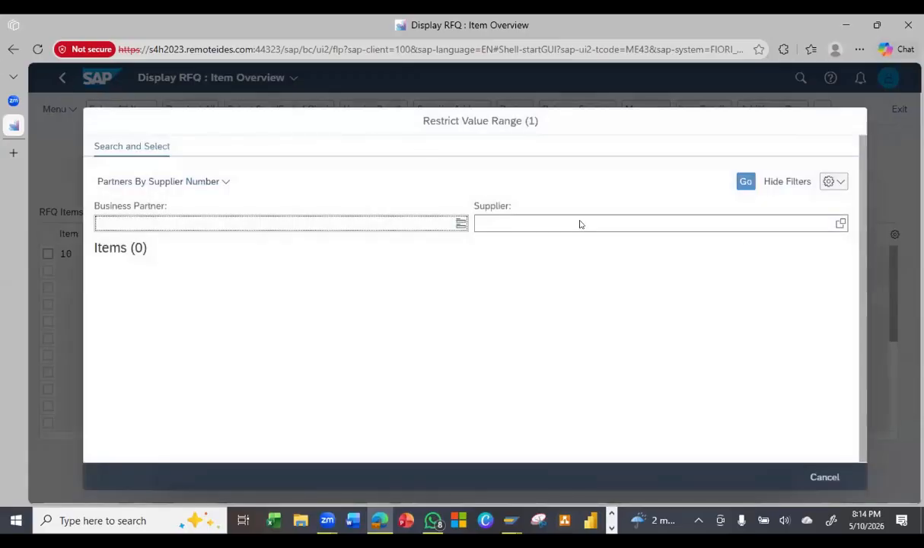
Search suppliers by company code C100 and choose Engine Manufacturer Pros as the supplier filter value
left_click(580, 224)
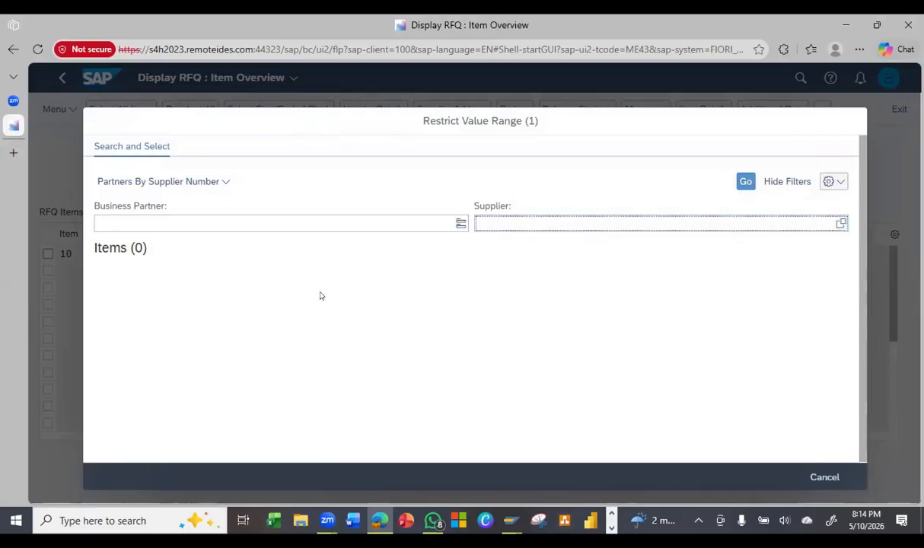
left_click(842, 223)
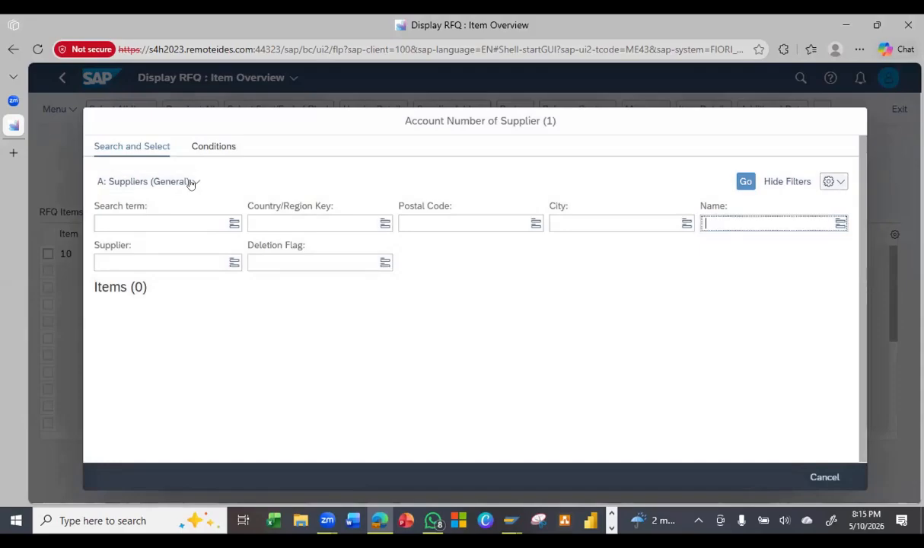
left_click(190, 181)
left_click(187, 264)
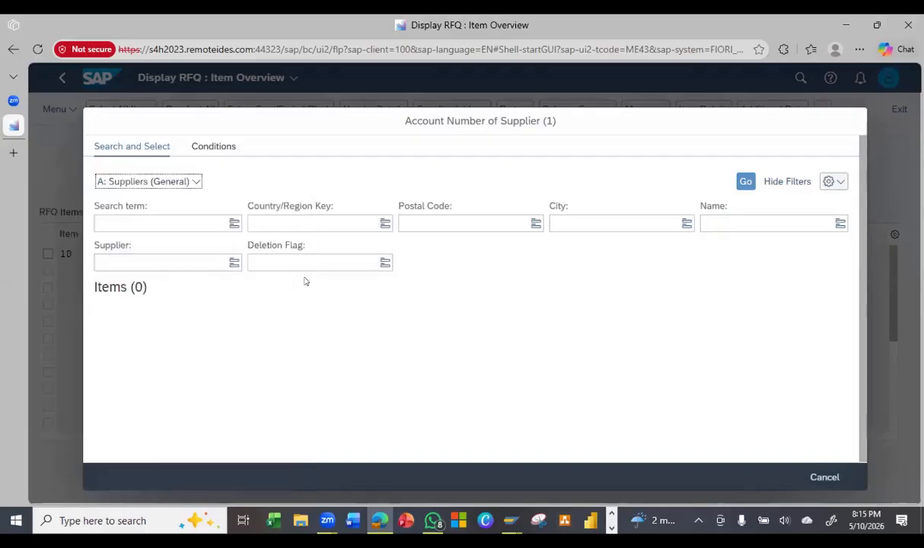
left_click(305, 262)
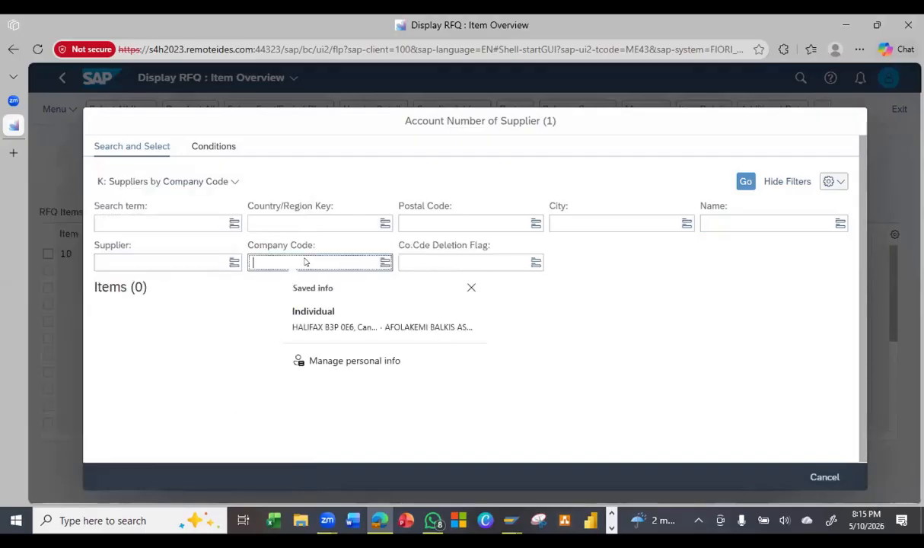
type("c1")
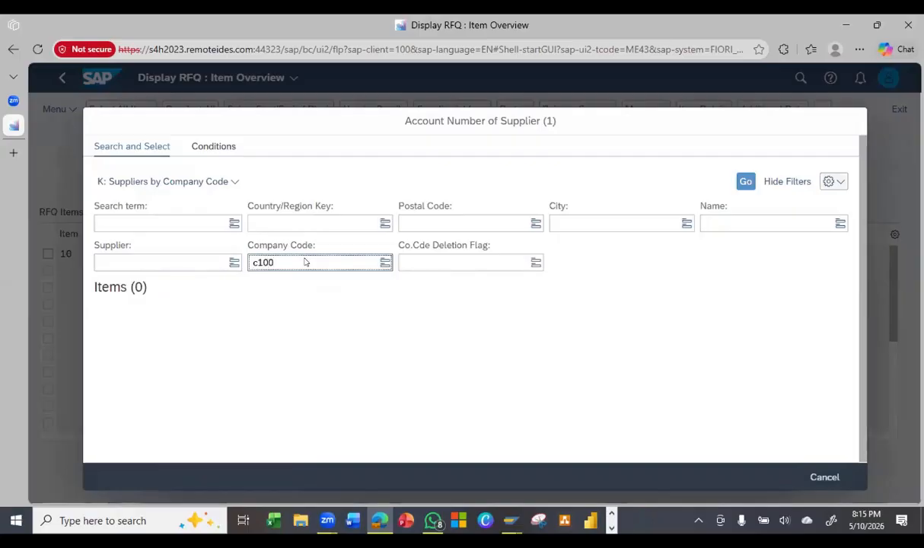
type("00")
key("Return")
scroll(124, 418, "down", 2)
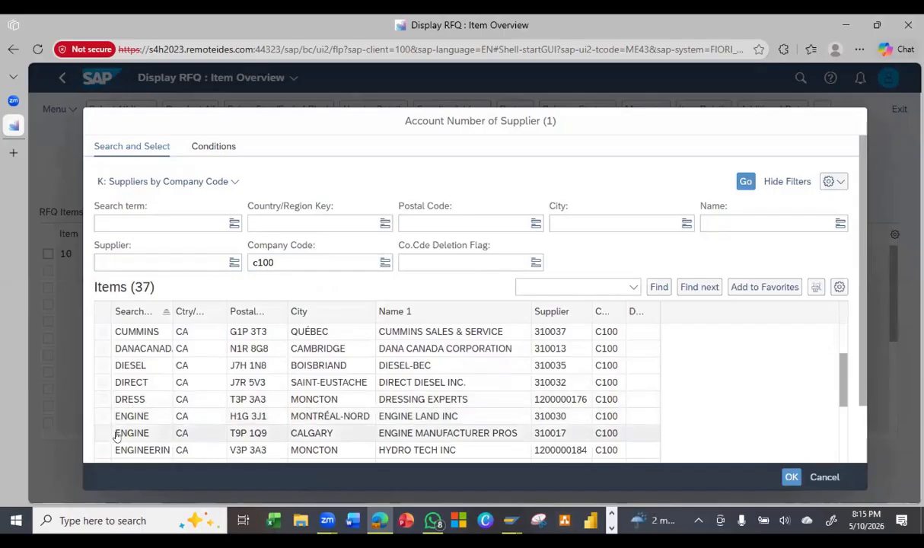
left_click(116, 436)
left_click(790, 478)
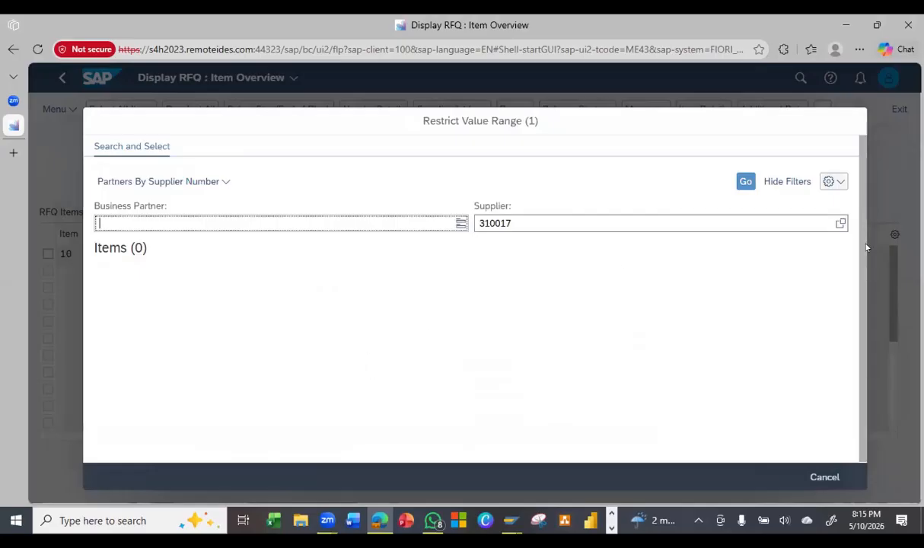
Find the business partner matching Engine Manufacturer Pros and add it as the document's third recipient
left_click(817, 224)
key("Return")
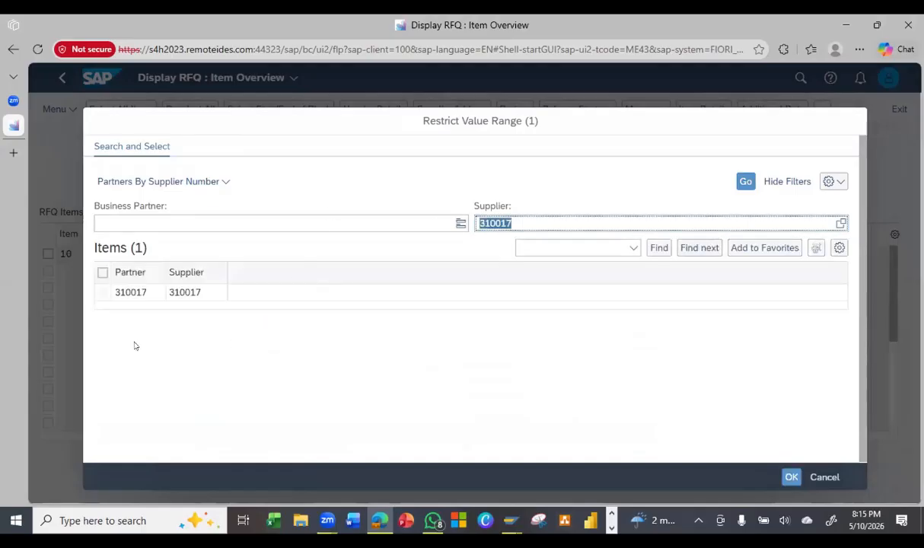
left_click(103, 293)
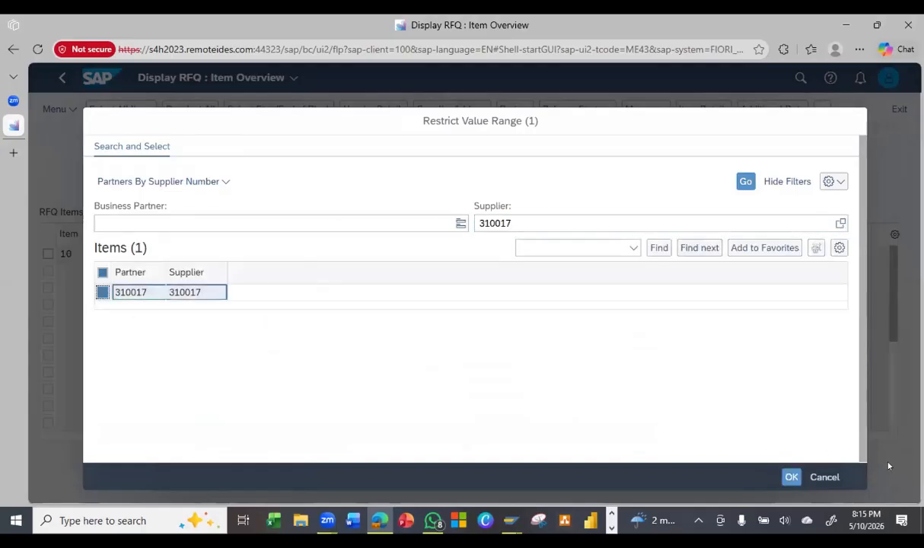
left_click(792, 476)
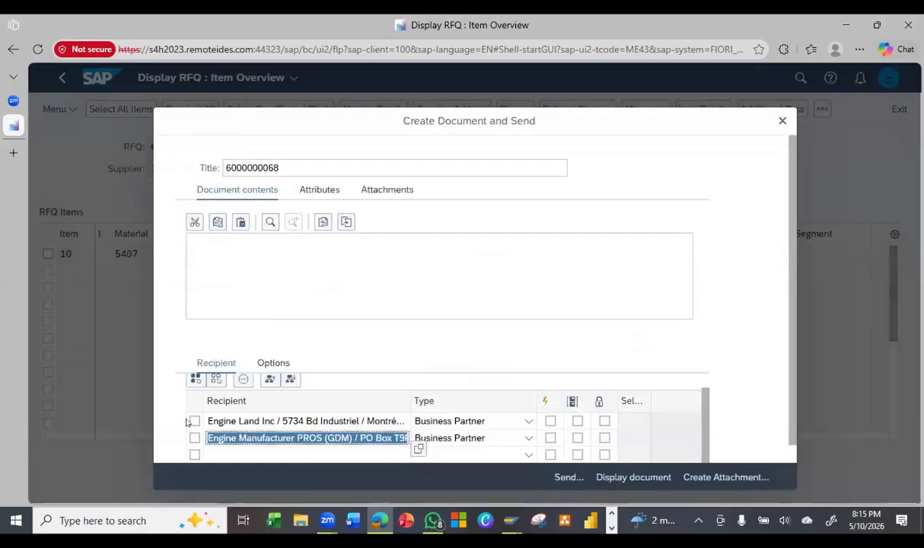
Select the Dana Canada Corporation, Engine Land Inc and Engine Manufacturer PROS entries in the document's recipient list
scroll(196, 429, "up", 2)
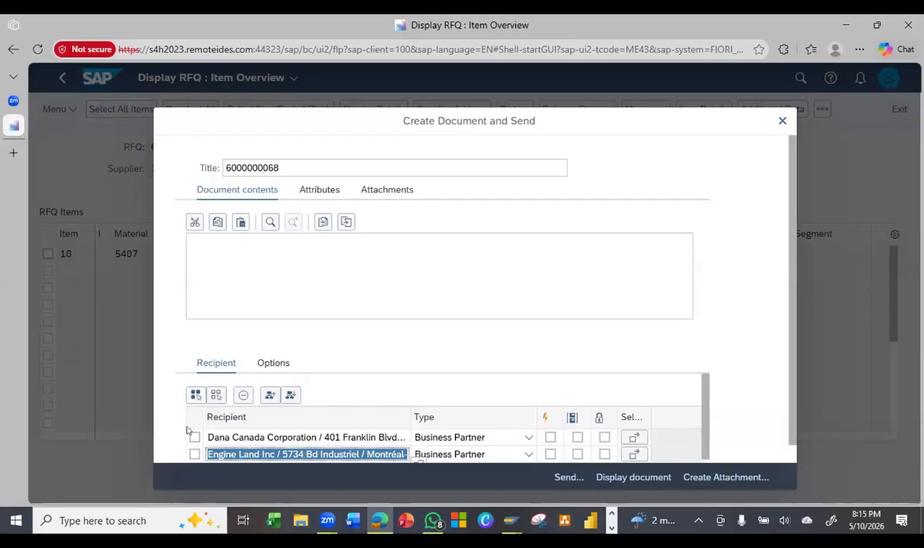
left_click(194, 438)
left_click(195, 454)
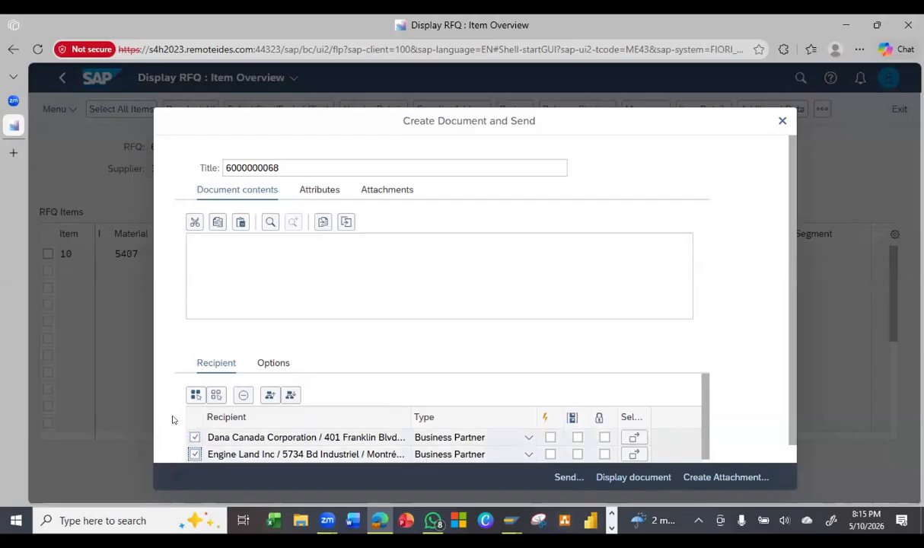
scroll(169, 419, "down", 1)
left_click(195, 451)
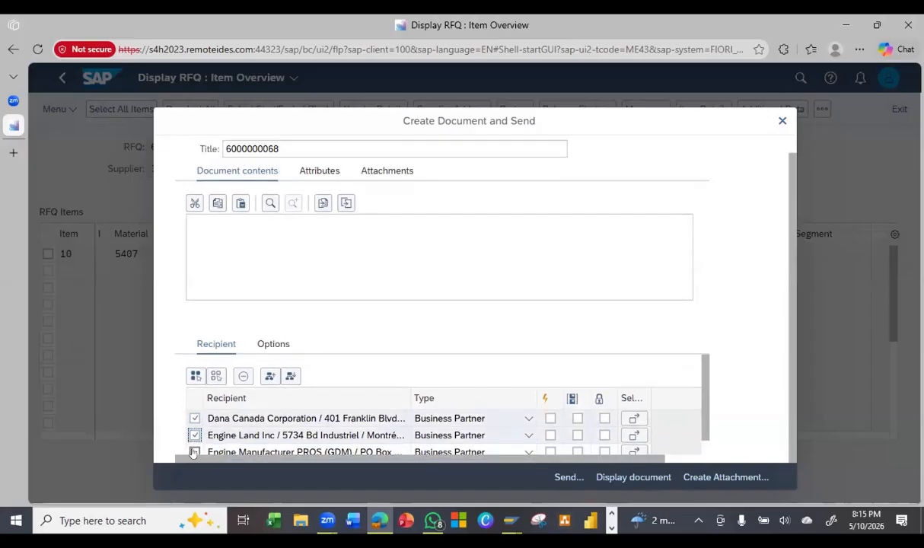
Enable the lock-symbol option for all three recipients, send the document and close the transmission log
left_click(604, 418)
left_click(604, 435)
left_click(604, 451)
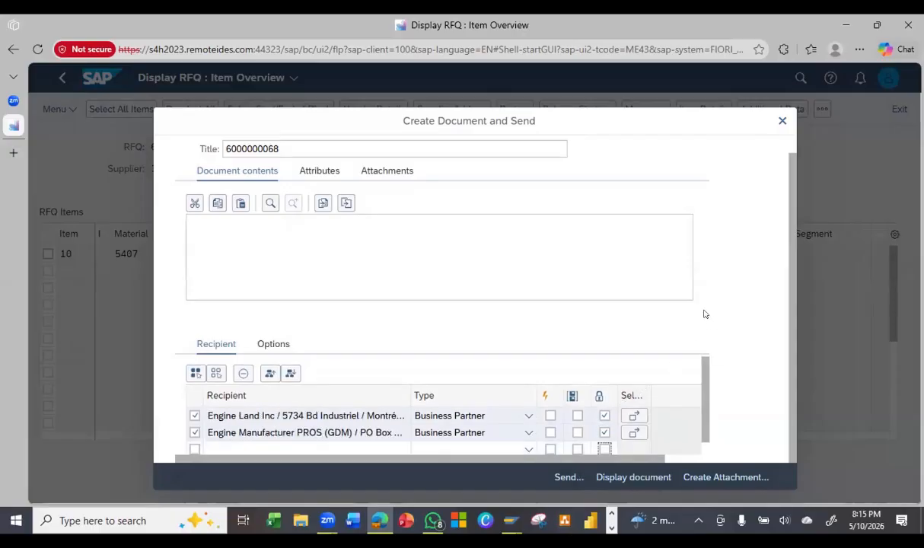
scroll(573, 431, "up", 1)
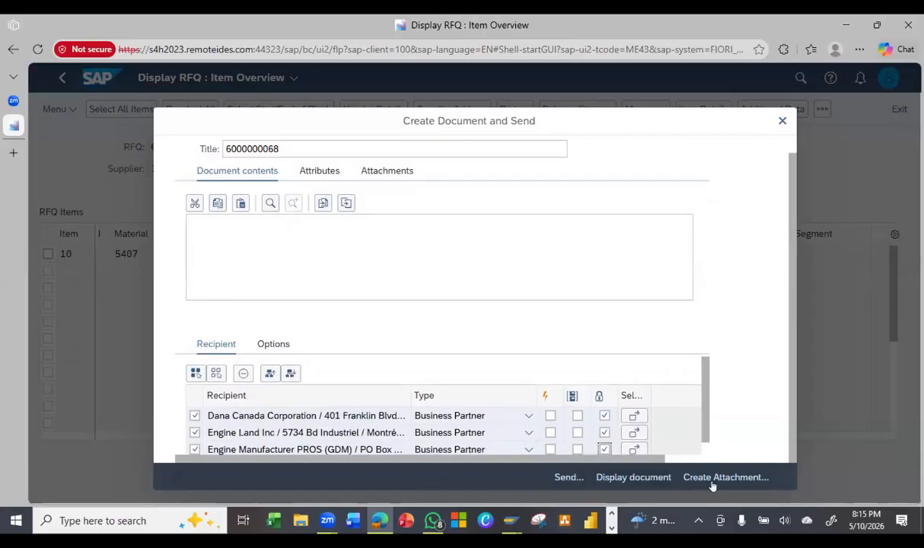
left_click(558, 480)
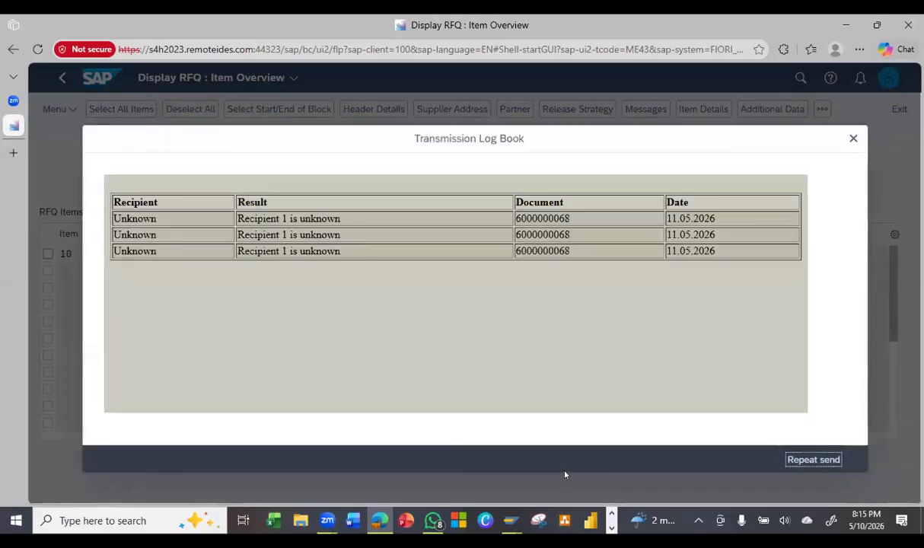
left_click(852, 139)
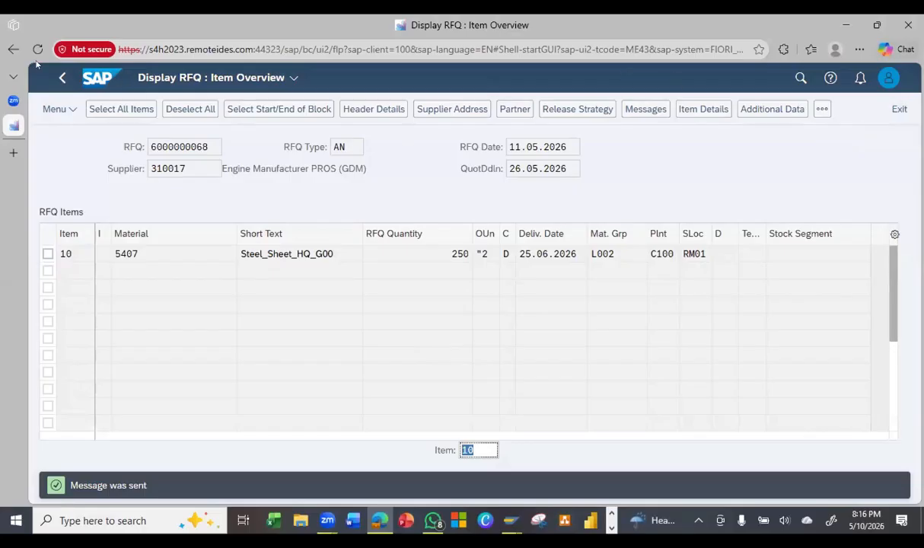
Leave the RFQ display and return to the App Finder
left_click(60, 80)
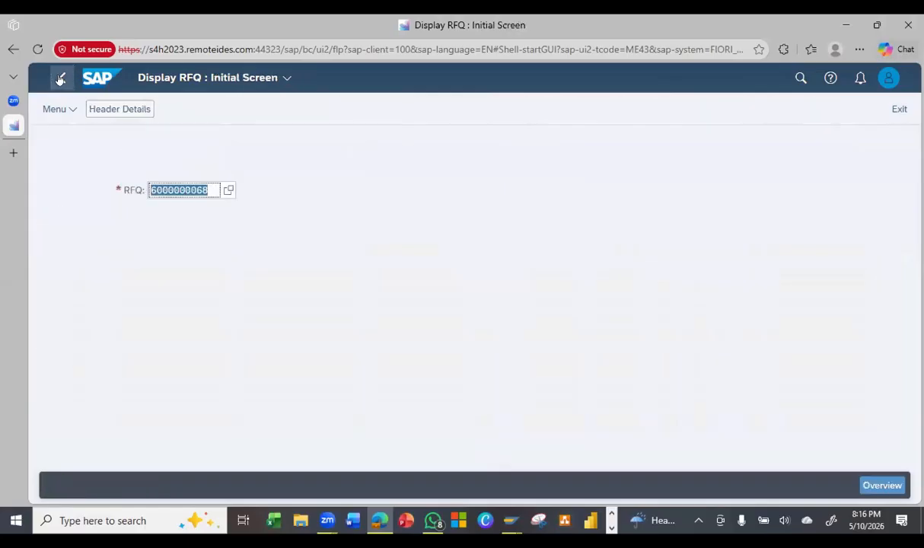
left_click(60, 80)
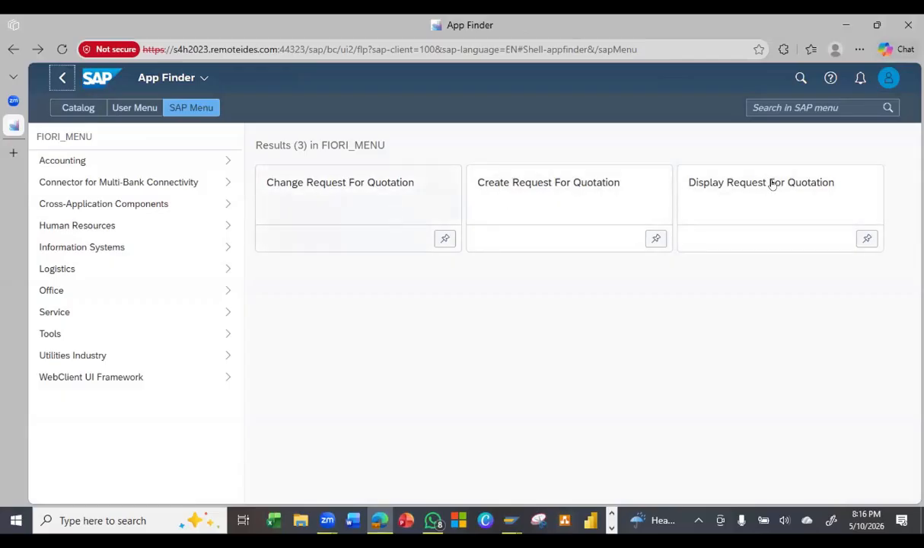
left_click(889, 79)
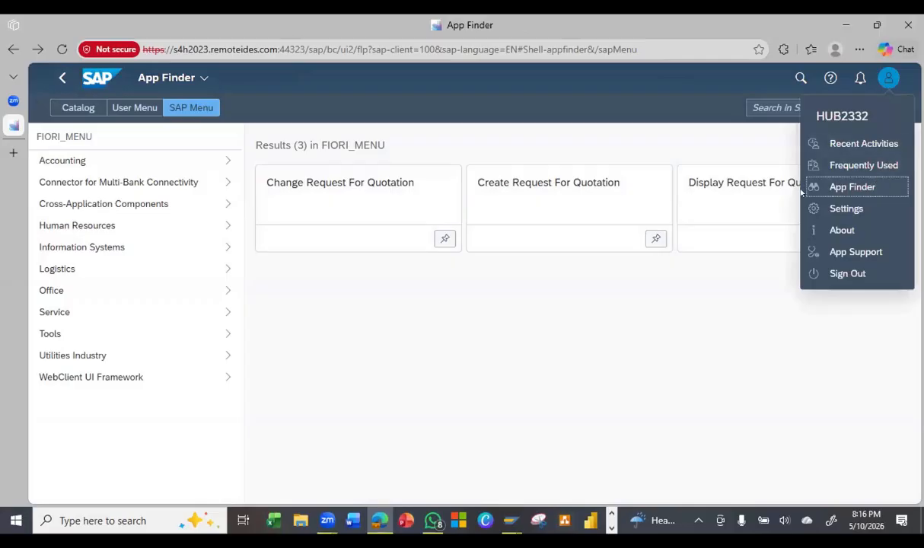
left_click(621, 280)
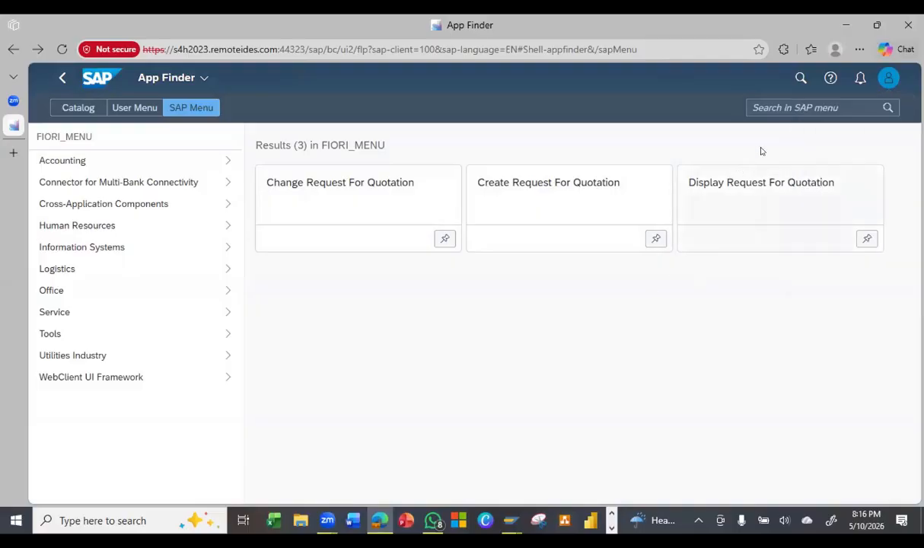
Search the SAP menu for "create quotation", open Create Quotation and show the item overview for the prefilled RFQ
left_click(777, 108)
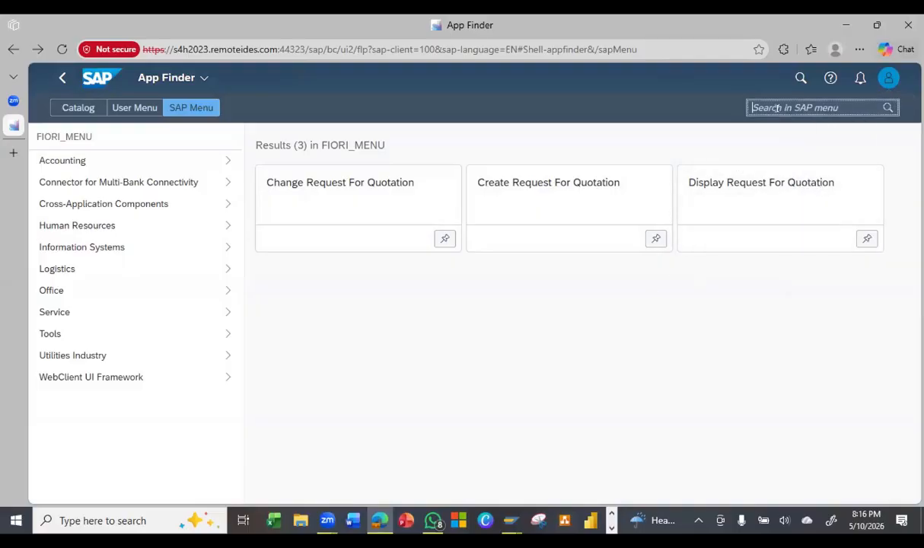
type("c")
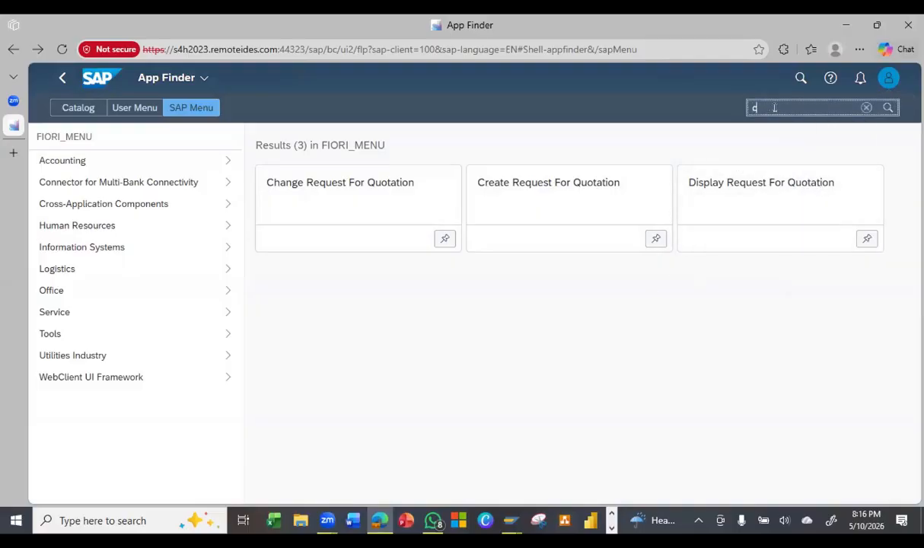
type("reate quotation")
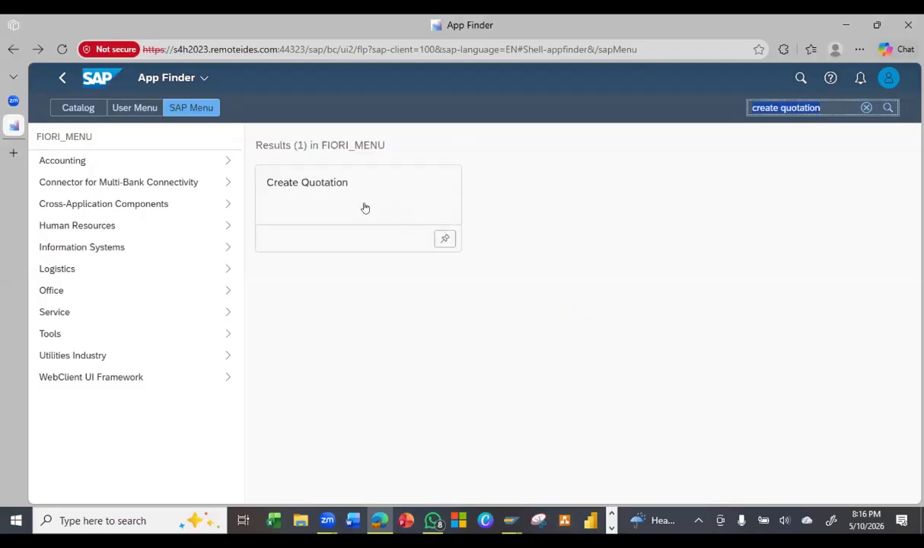
left_click(364, 202)
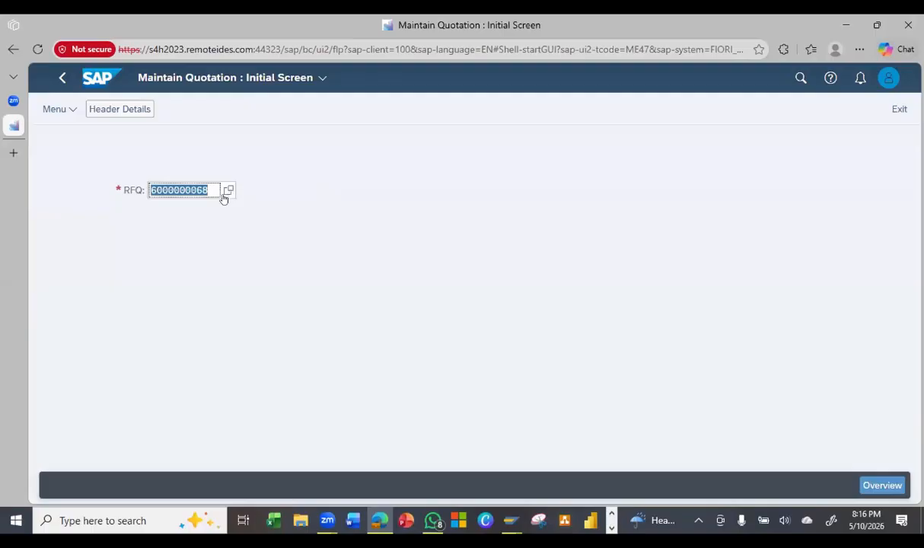
left_click(882, 487)
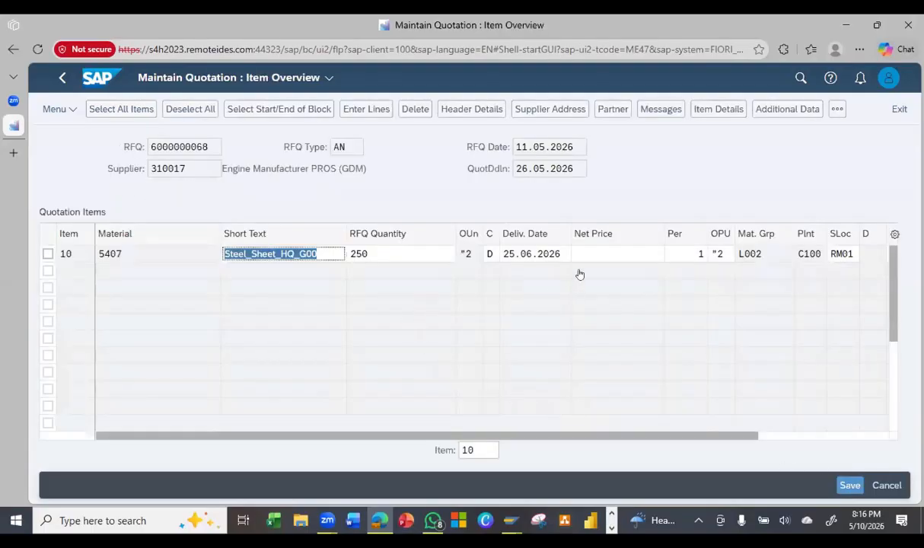
Set the net price of quotation item 10, Steel_Sheet_HQ_G00, to 4500
left_click(593, 259)
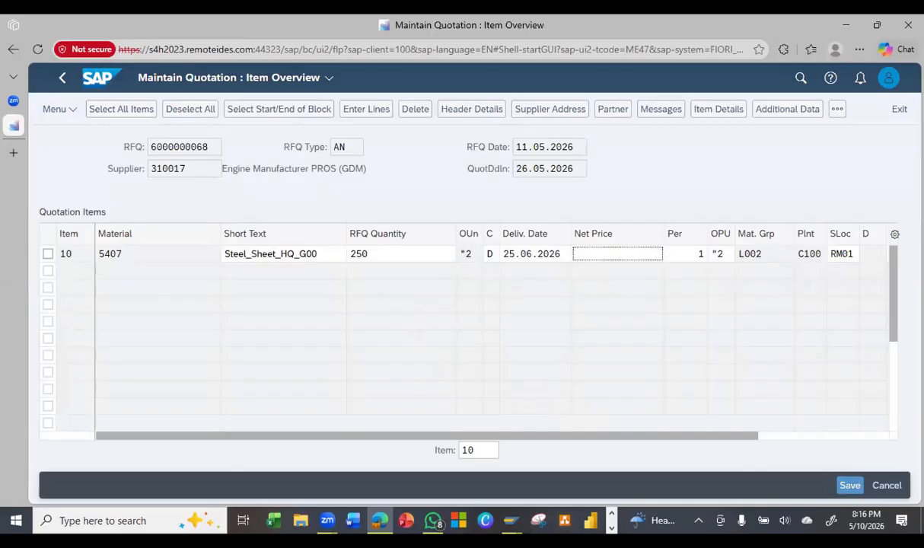
type("400")
key("Return")
left_click(636, 256)
key("BackSpace")
key("BackSpace")
type("50")
scroll(882, 430, "right", 1)
scroll(778, 429, "right", 5)
scroll(745, 434, "left", 3)
scroll(844, 428, "right", 3)
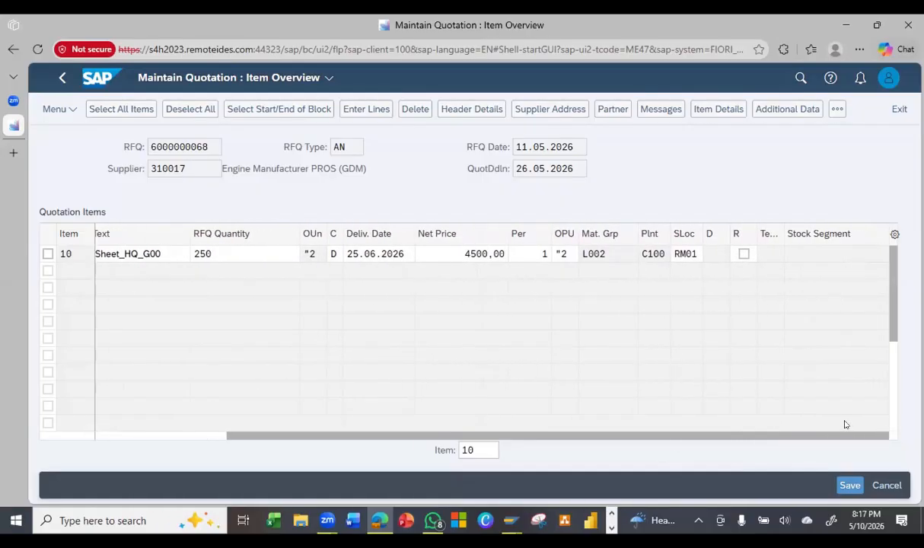
scroll(673, 441, "left", 5)
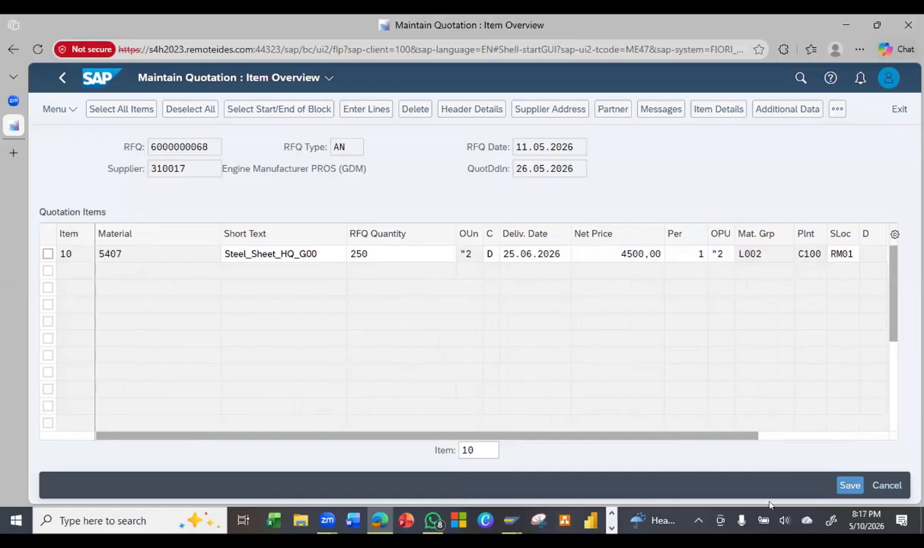
Save the quotation for the RFQ and exit quotation maintenance to the App Finder
left_click(851, 486)
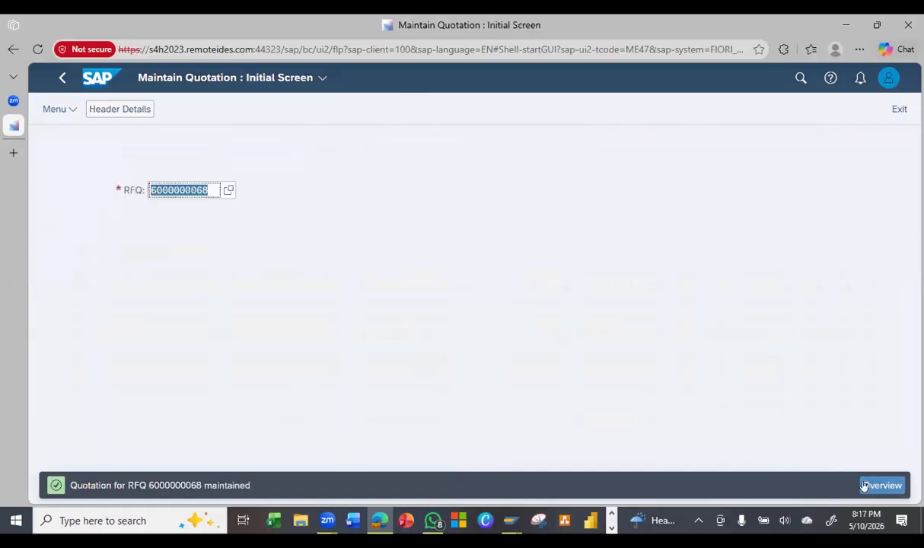
left_click(865, 486)
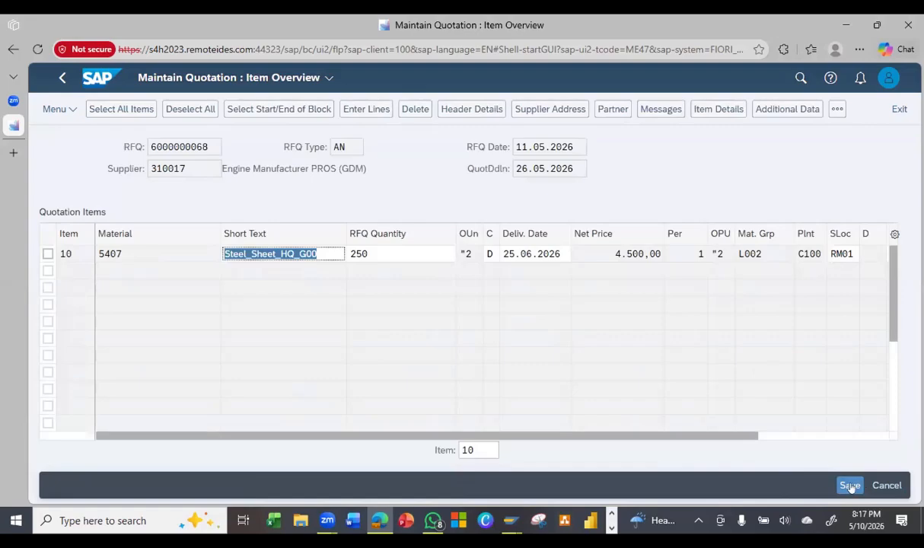
left_click(850, 486)
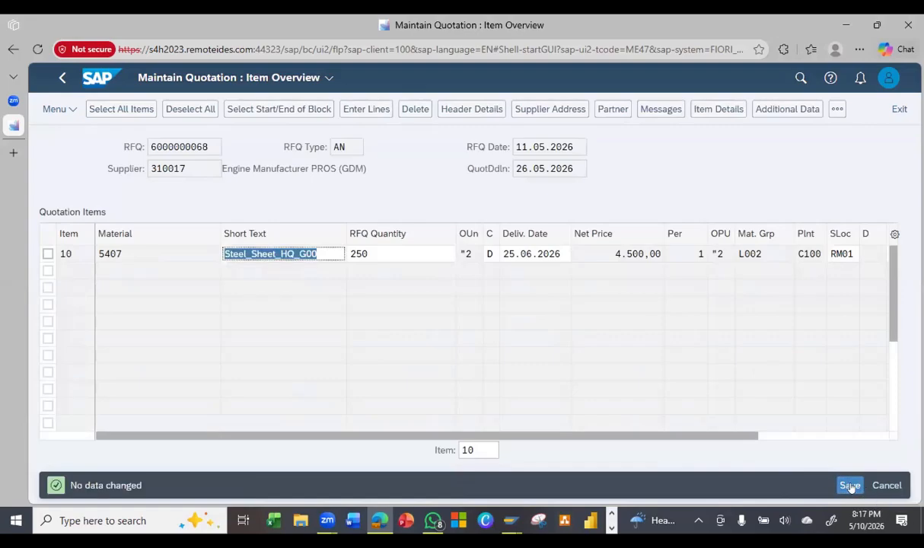
left_click(850, 486)
left_click(894, 110)
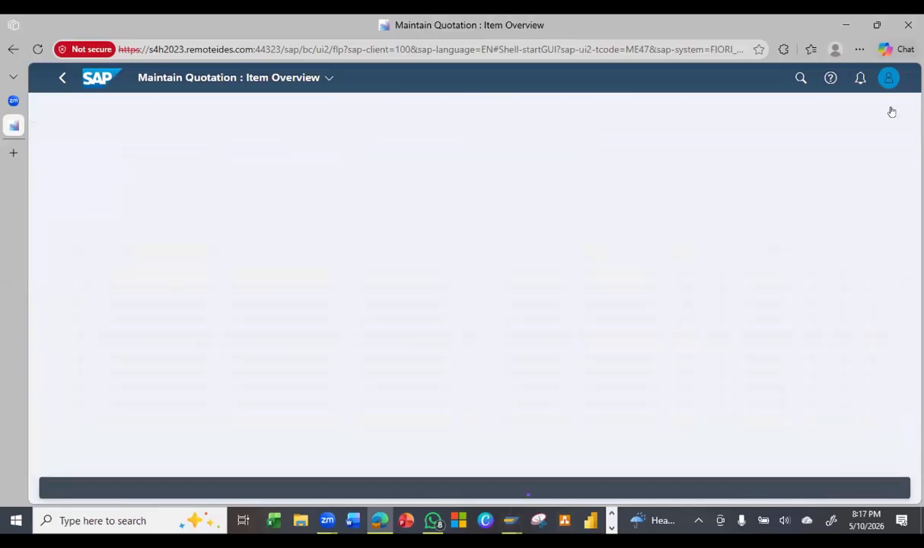
Search the SAP menu for "create PO"
left_click(831, 108)
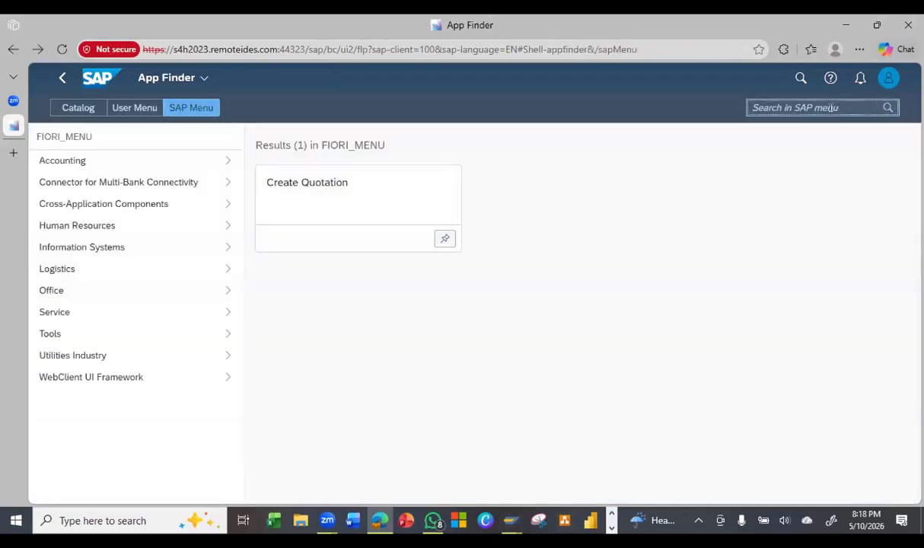
type("create")
key("Caps_Lock")
type("PO")
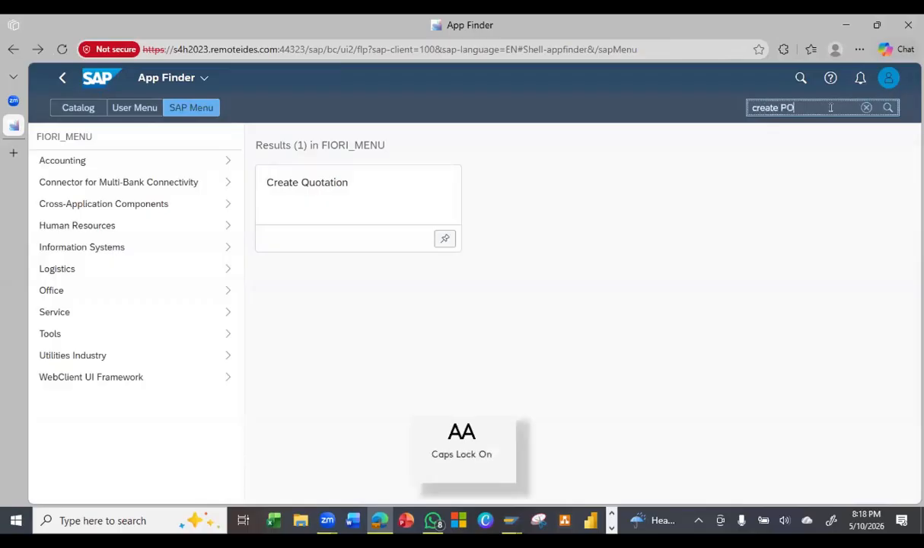
key("Return")
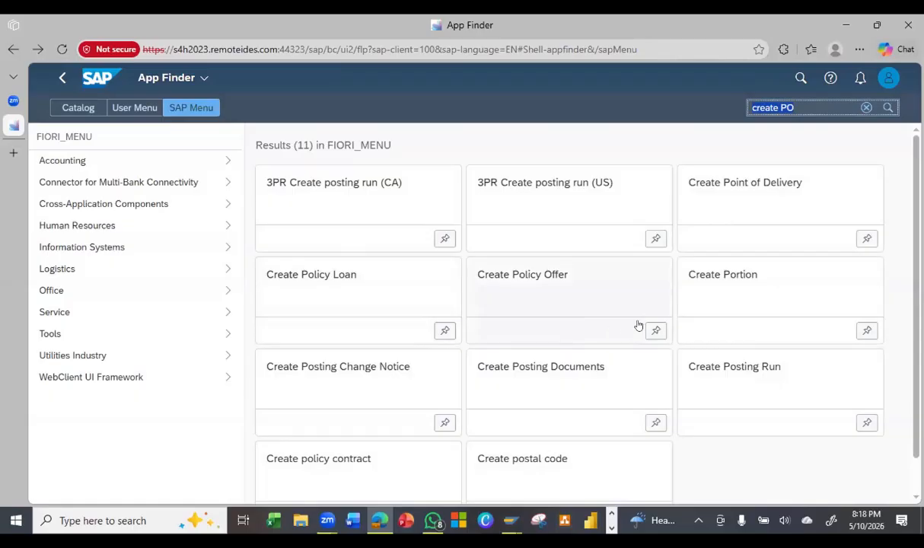
Change the SAP menu search to "create Purshase order" and run it
left_click(783, 108)
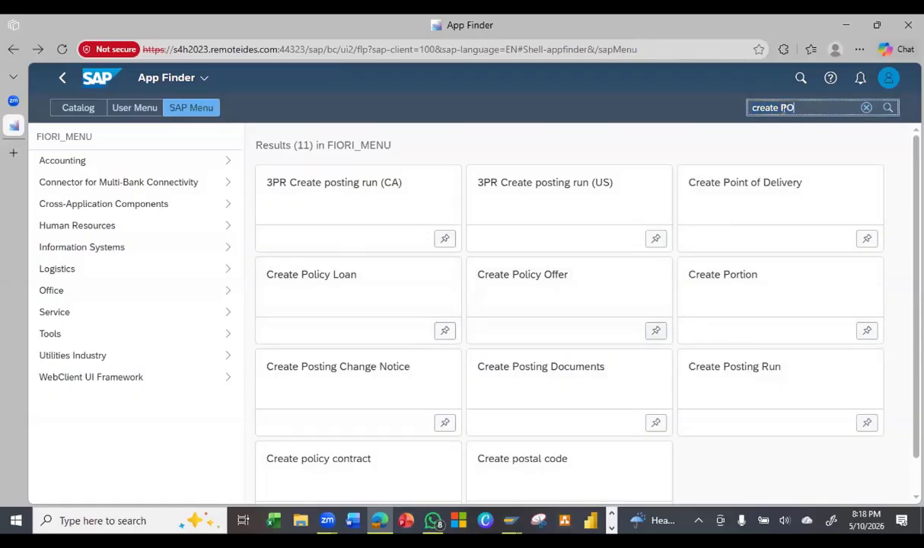
key("BackSpace")
type("URSHAS")
key("BackSpace")
key("BackSpace")
key("BackSpace")
key("BackSpace")
key("BackSpace")
key("BackSpace")
key("Caps_Lock")
type("ur")
key("BackSpace")
type("rsh")
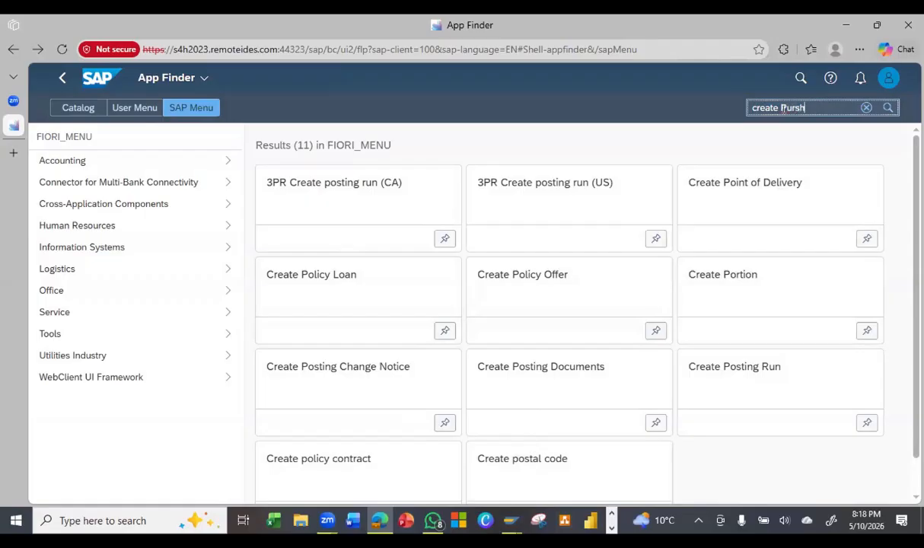
key("Caps_Lock")
type("SE")
key("BackSpace")
key("BackSpace")
key("Caps_Lock")
type("ase orde")
key("Return")
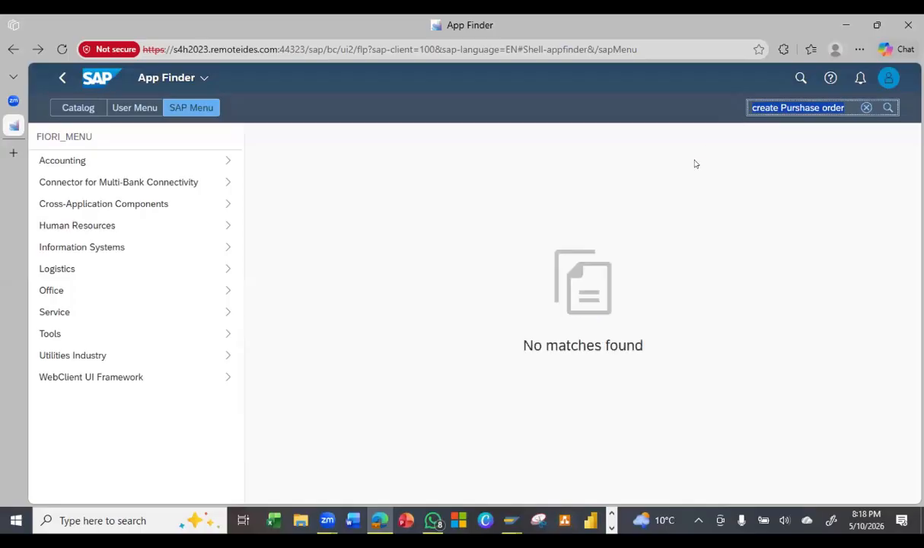
Try the SAP menu search again with the spelling "create Purshace order"
left_click(811, 102)
key("BackSpace")
type("c")
key("Return")
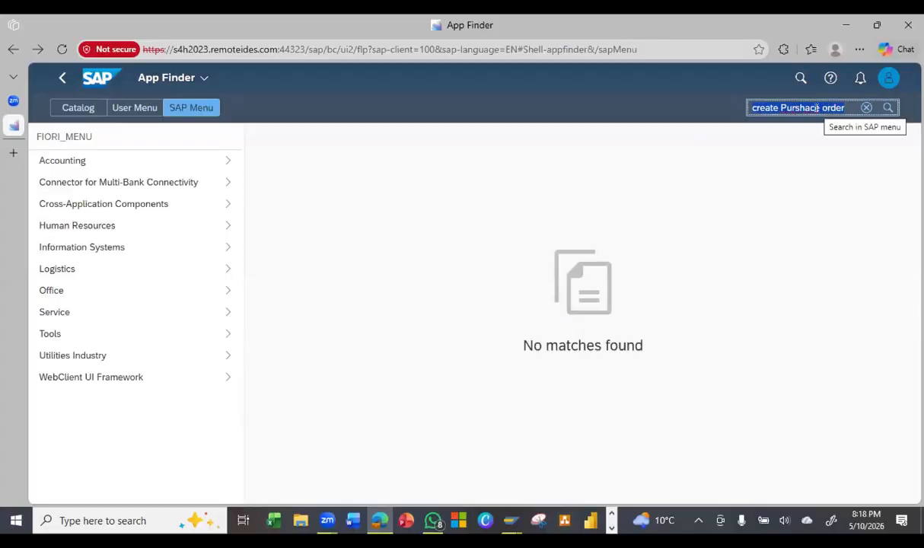
Search the SAP menu for "create purchase order" and open the first Create Purchase Order app
key("BackSpace")
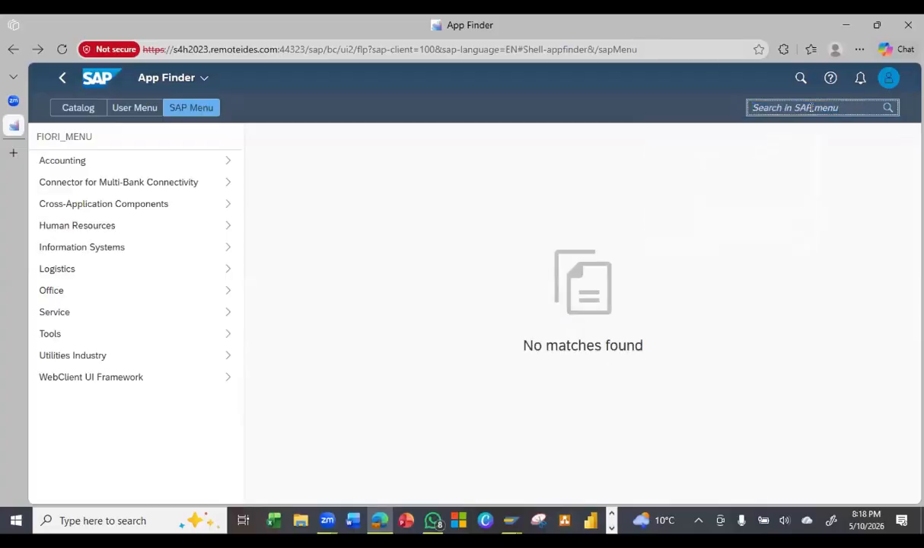
type("create purchase order")
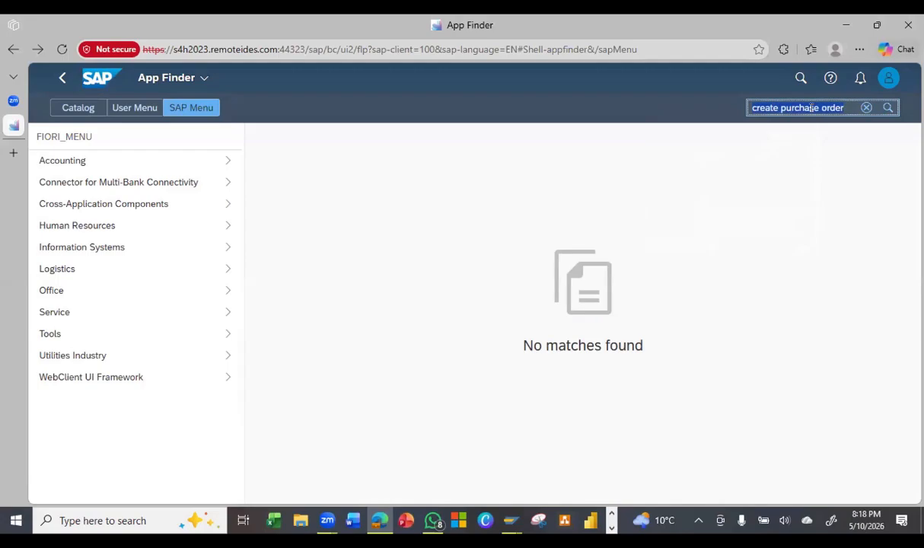
key("Return")
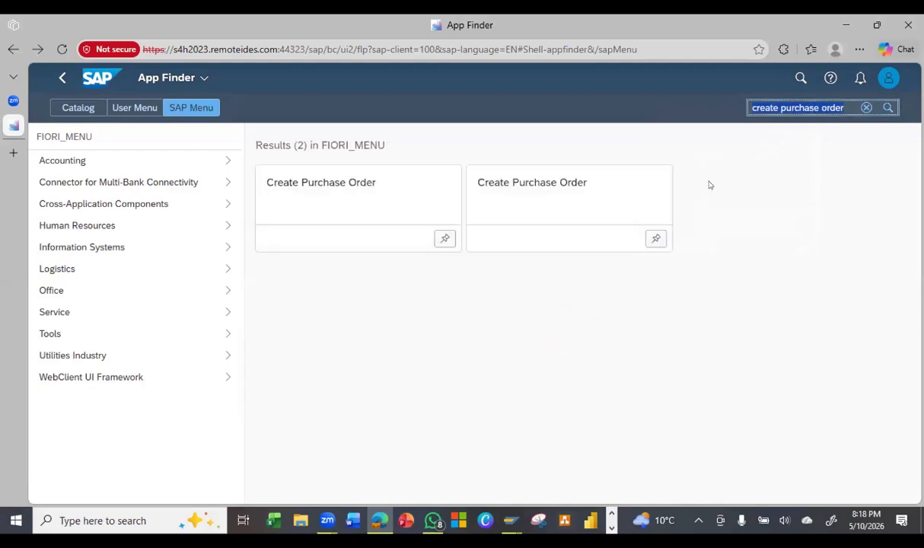
left_click(361, 187)
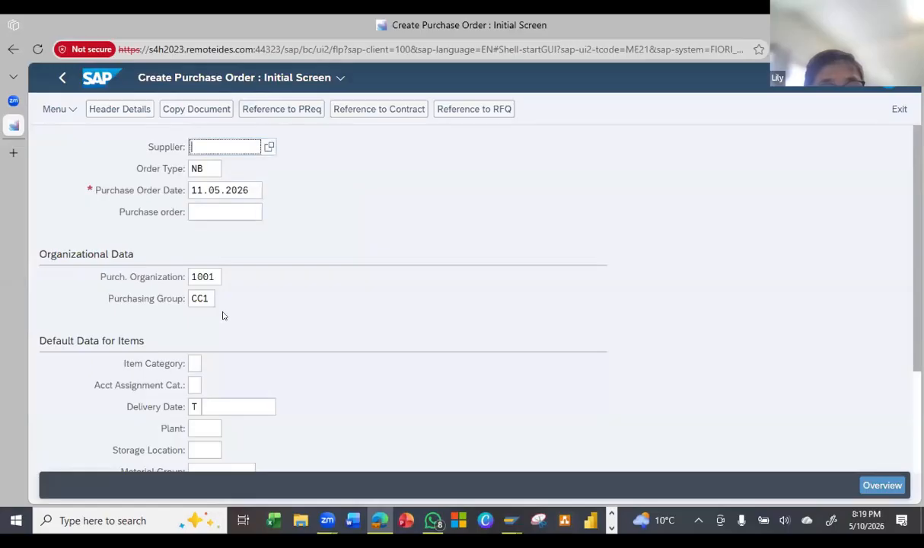
left_click(287, 109)
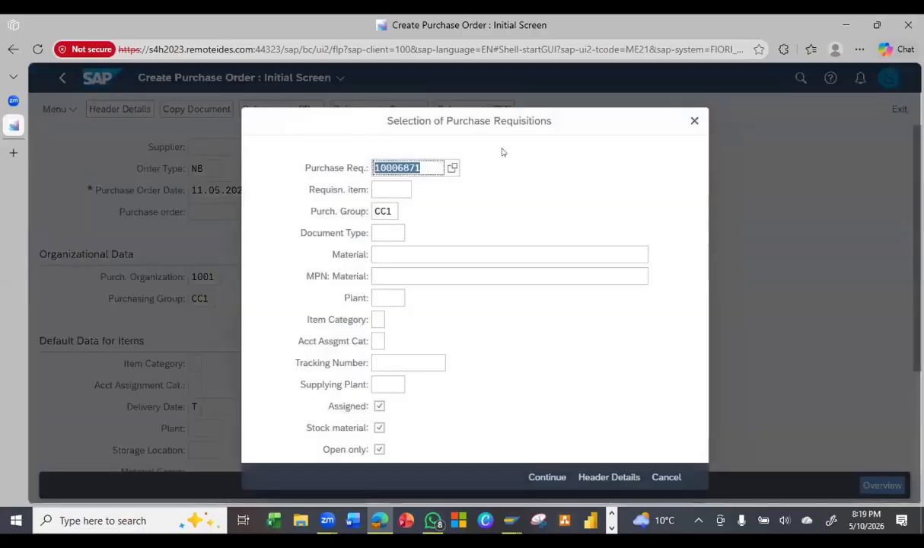
left_click(695, 120)
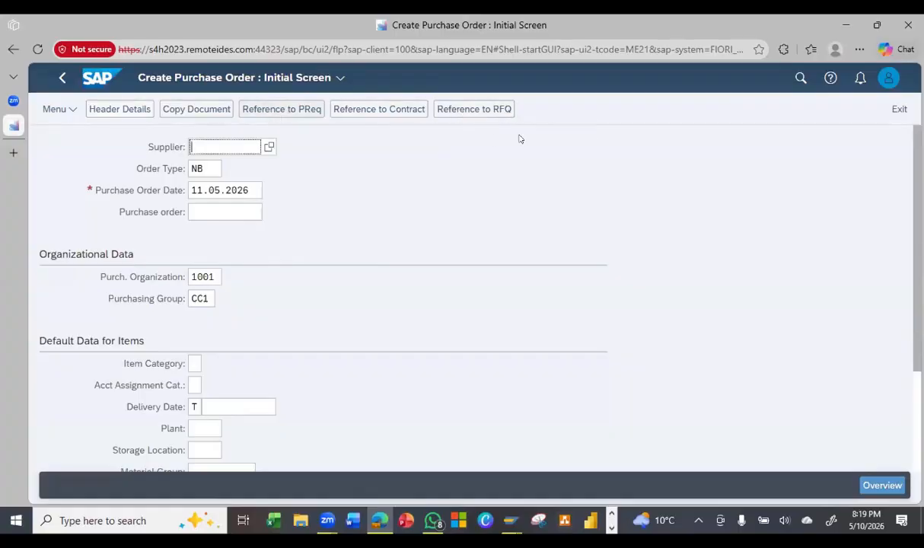
left_click(470, 115)
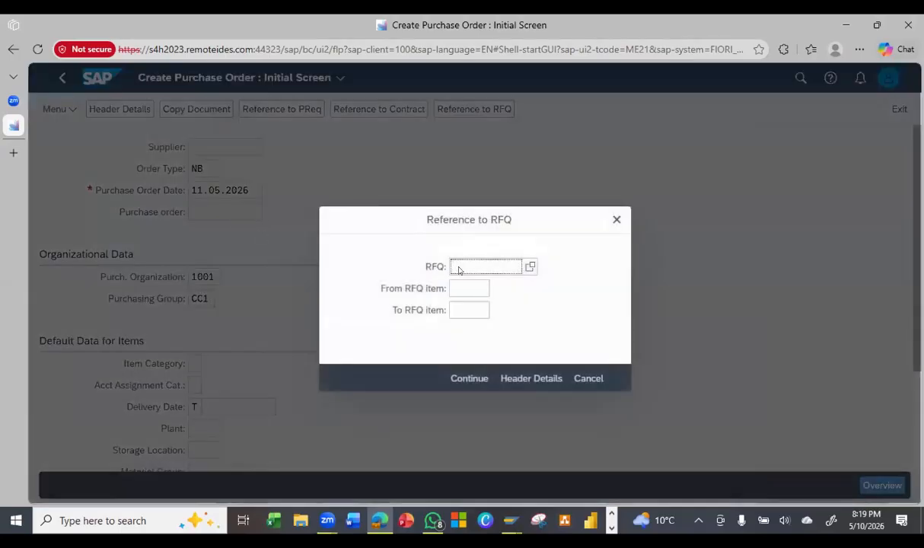
left_click(617, 221)
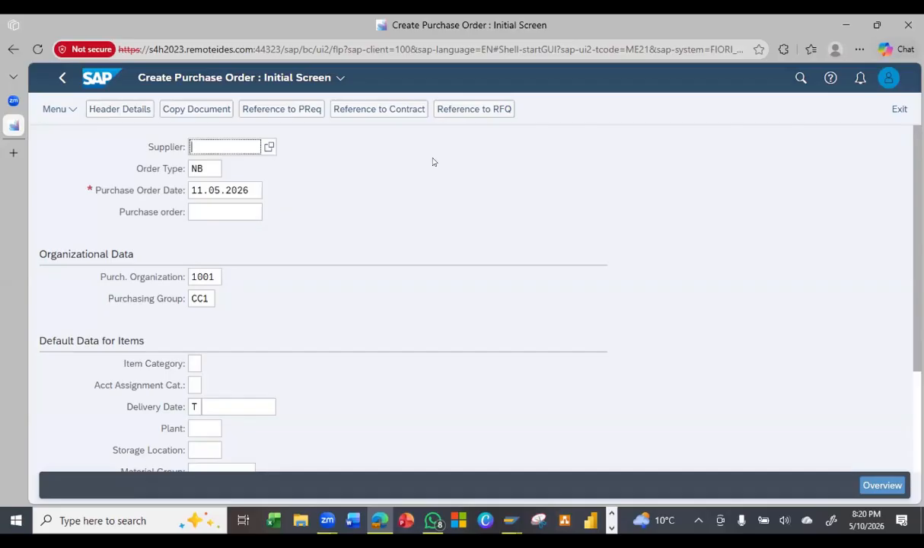
left_click(442, 114)
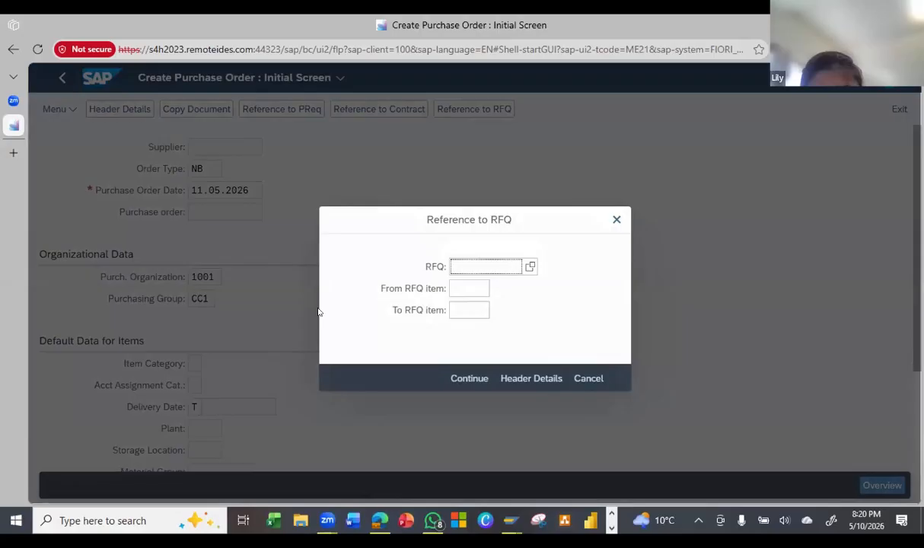
right_click(460, 267)
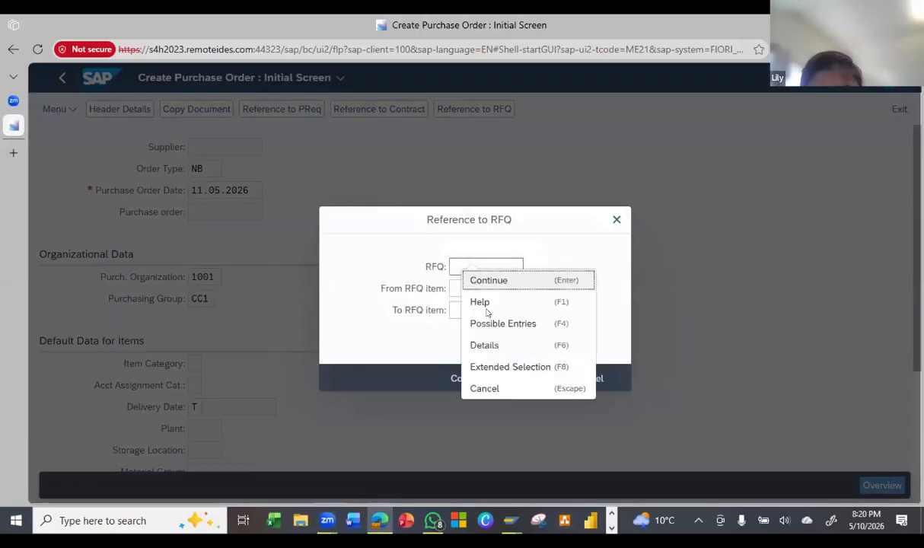
left_click(461, 267)
right_click(461, 267)
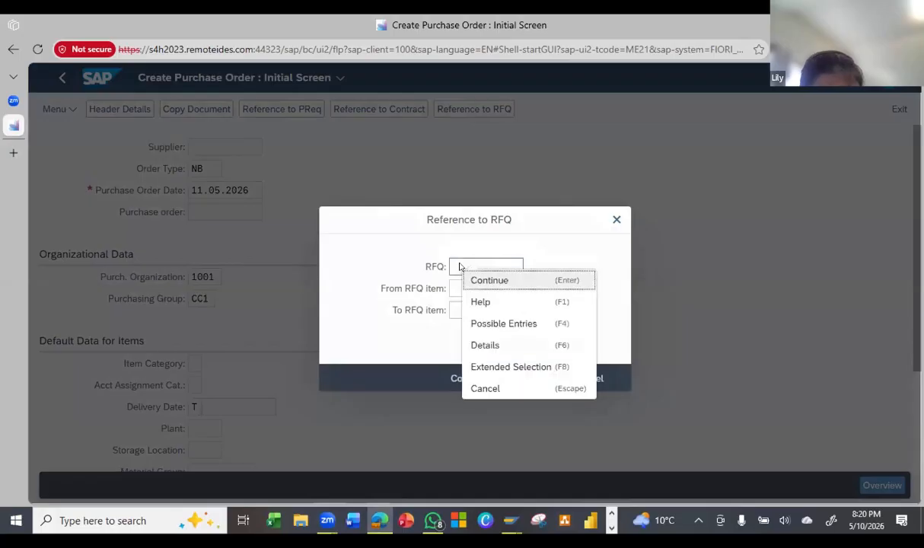
left_click(458, 265)
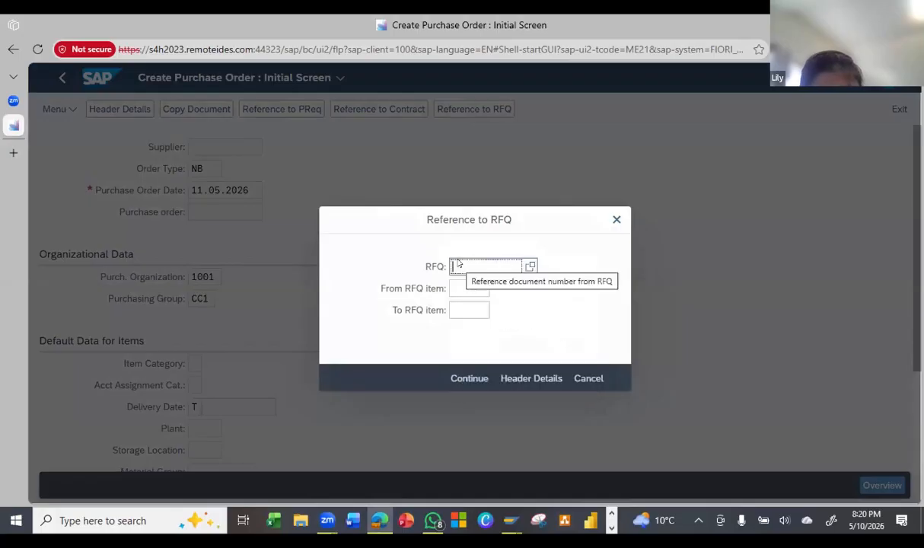
key("F4")
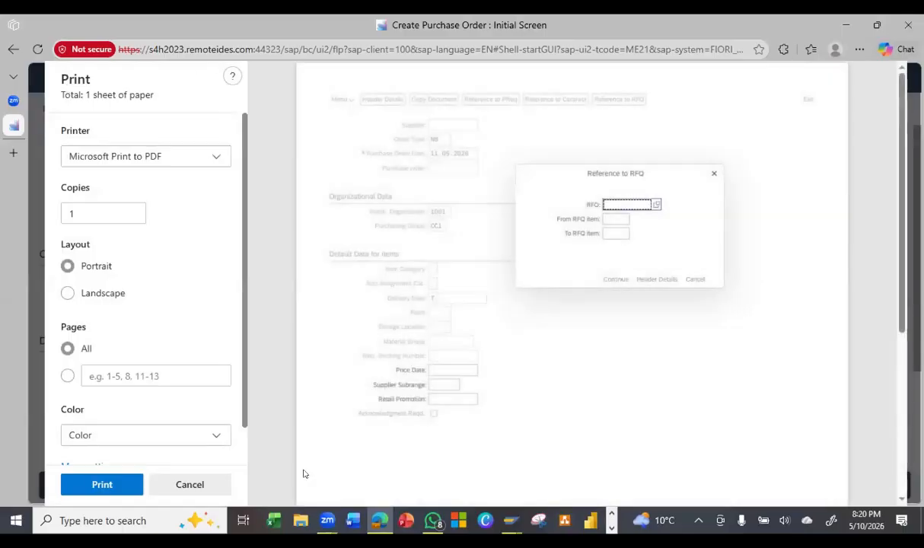
left_click(191, 485)
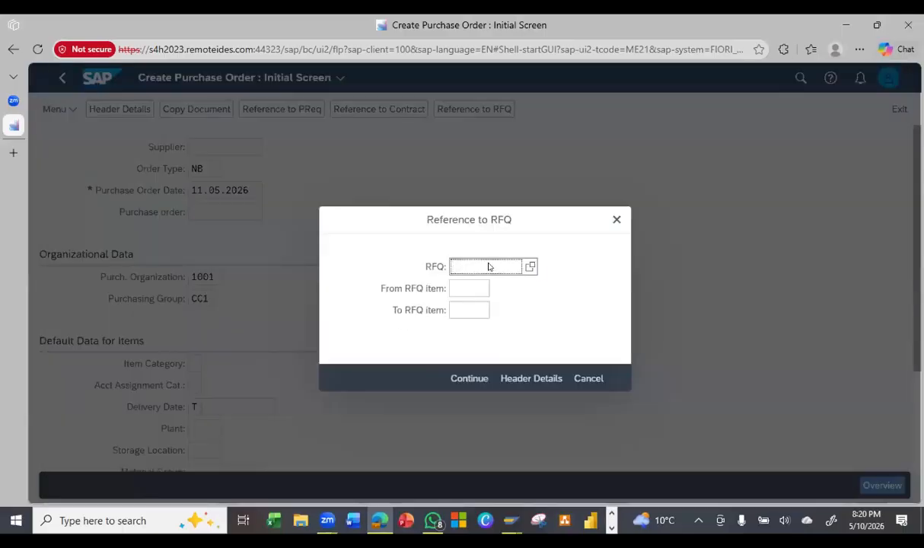
type("6000")
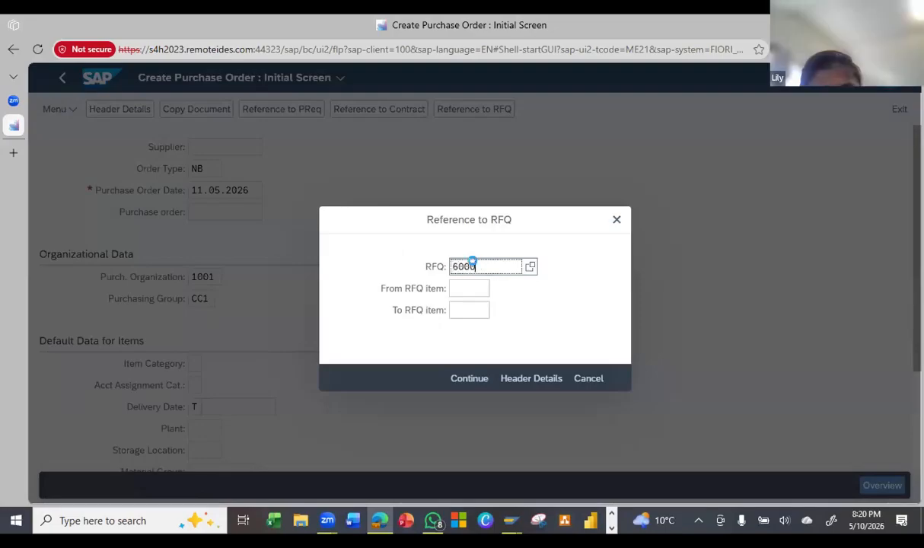
type("300")
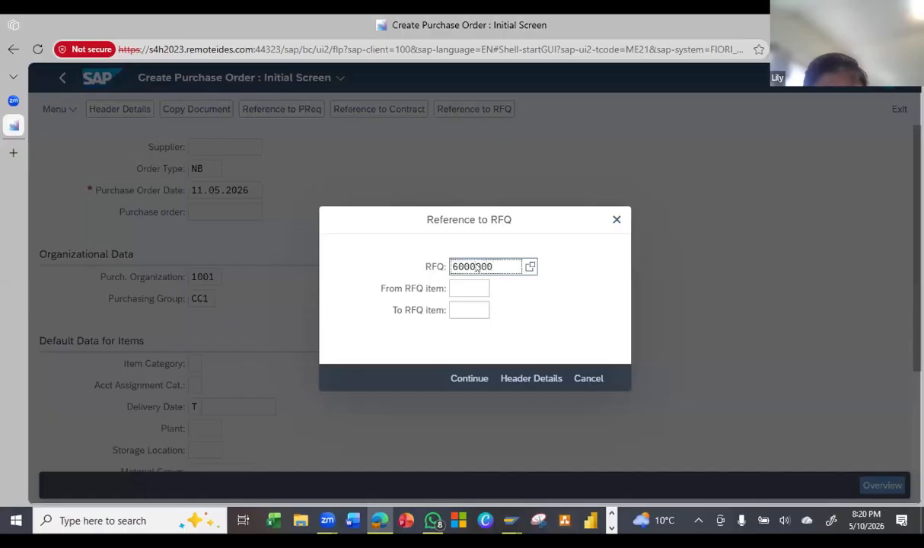
type("0")
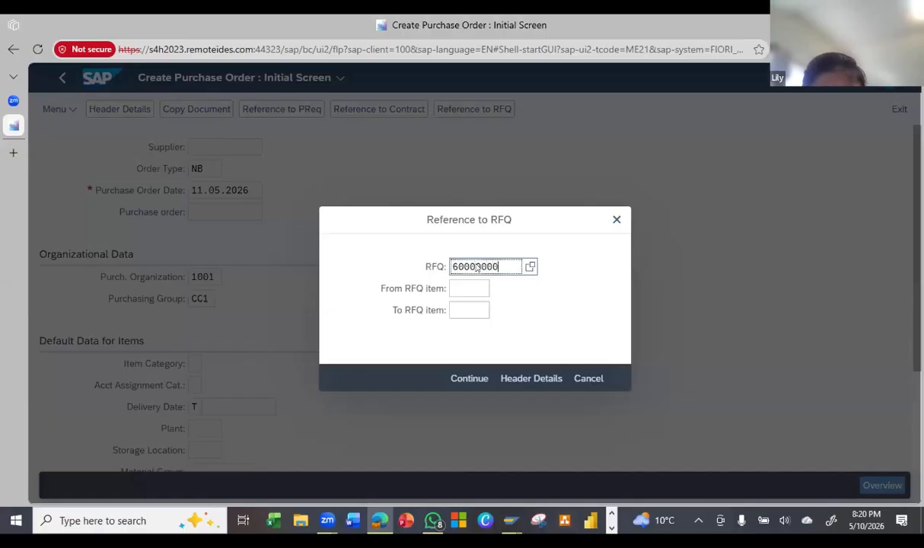
double_click(476, 268)
key("ctrl+v")
key("Return")
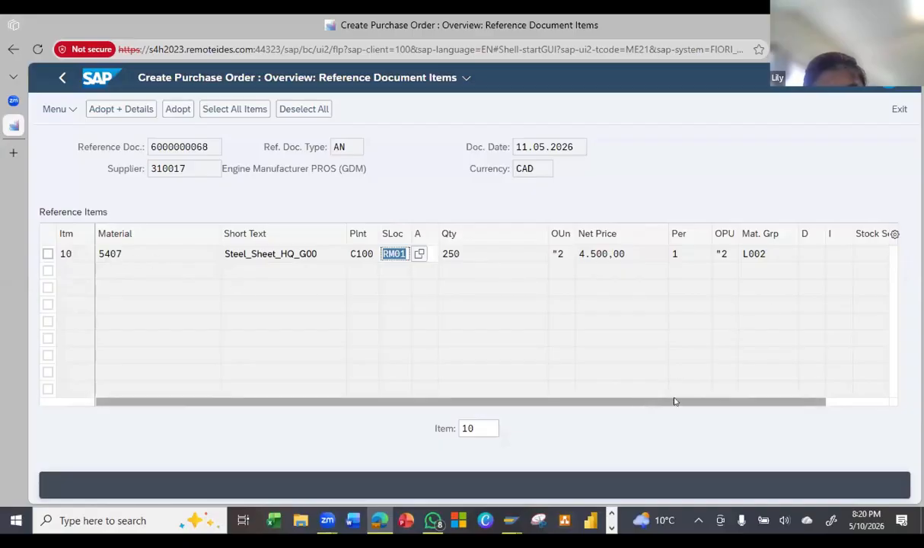
Select all reference items of the RFQ and adopt them into the purchase order
left_click_drag(641, 402, 764, 400)
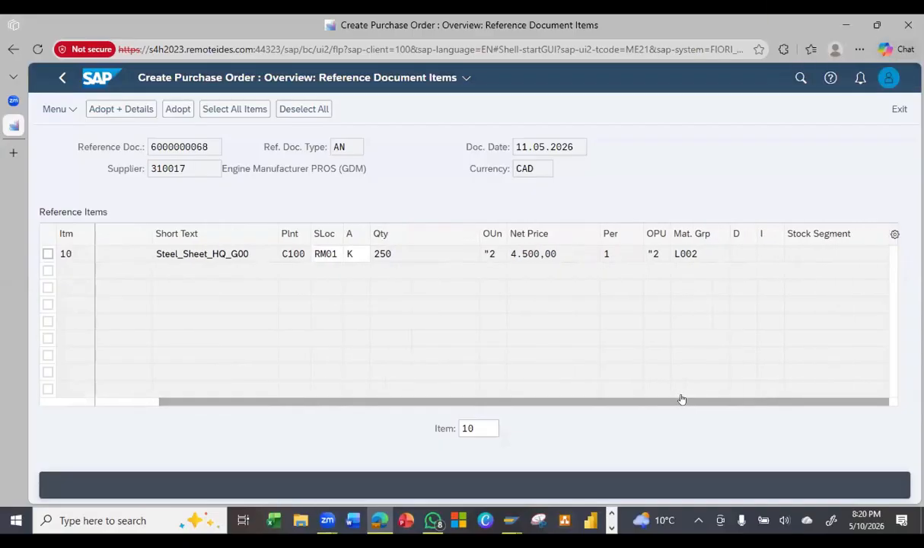
left_click_drag(692, 399, 545, 408)
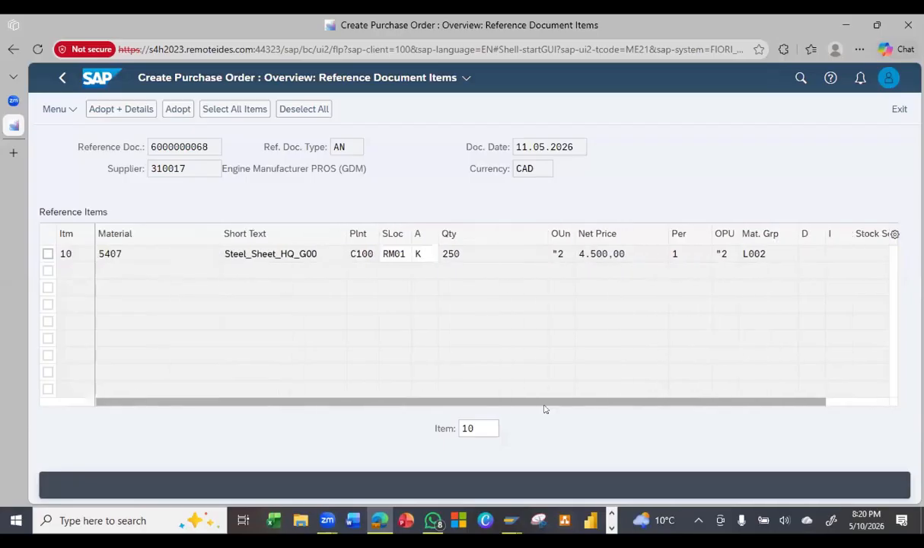
left_click(229, 110)
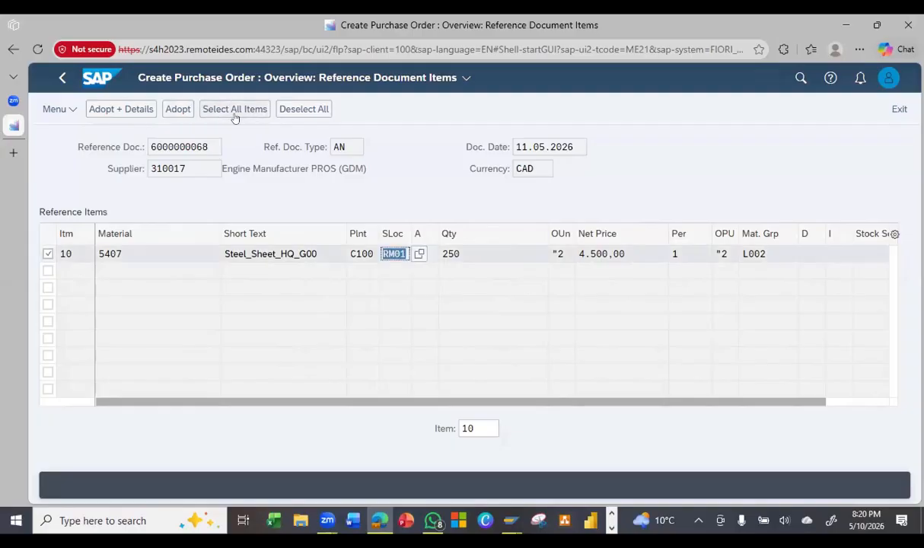
left_click(179, 109)
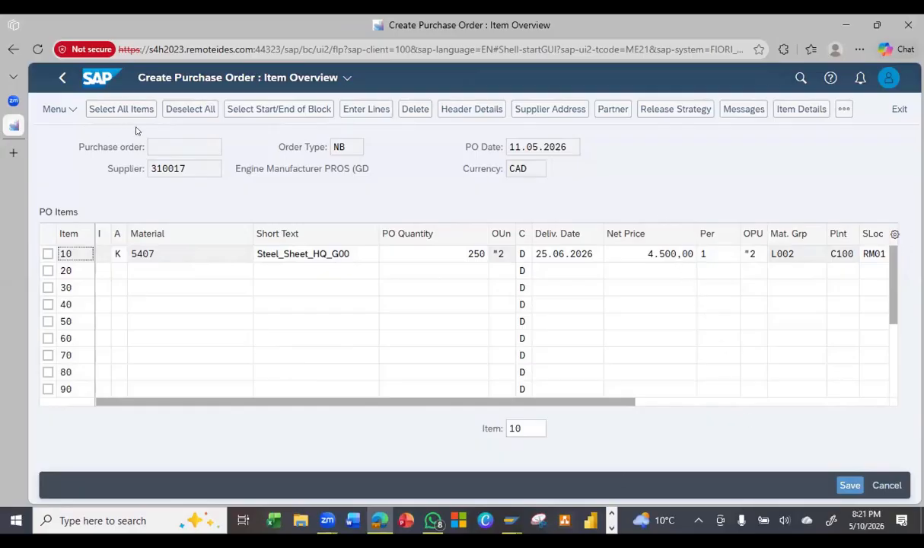
Review the supplier's address and communication details for the purchase order and return to the item overview
left_click_drag(196, 400, 161, 401)
left_click(549, 113)
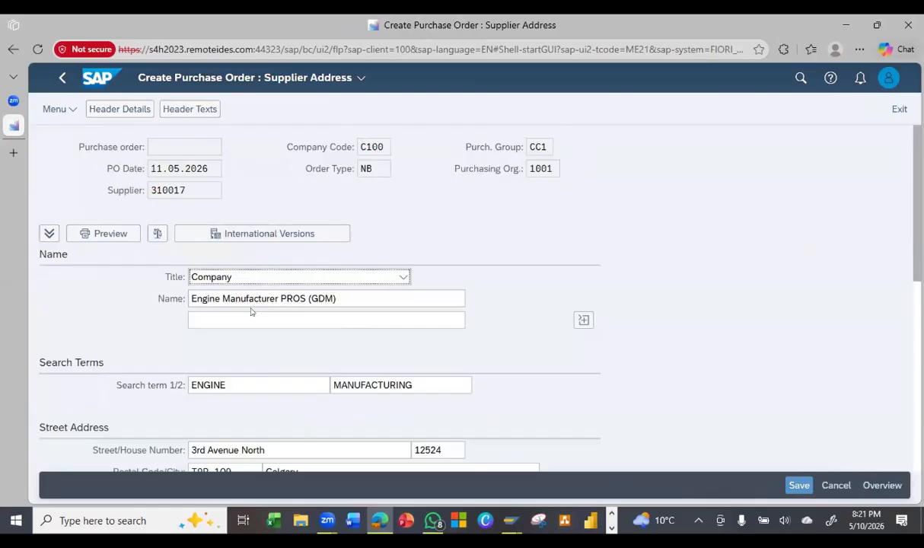
scroll(252, 309, "down", 10)
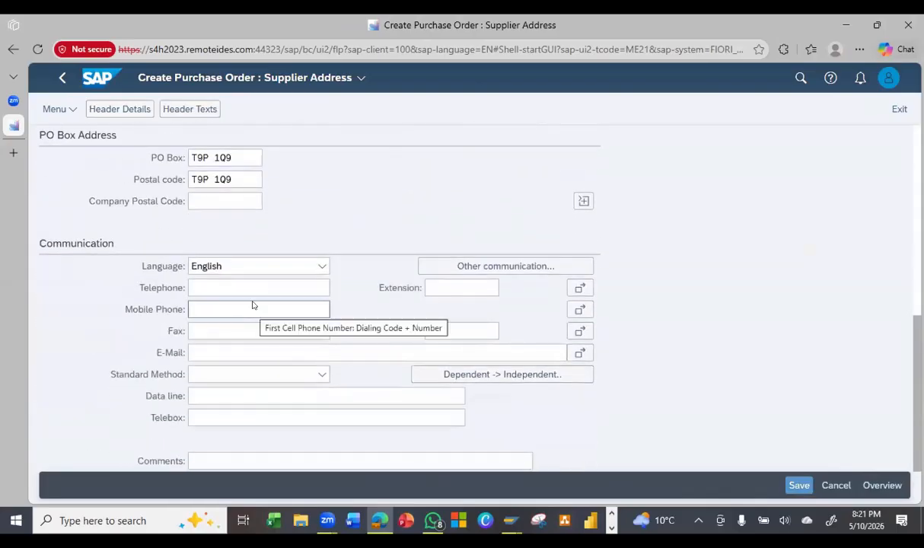
scroll(252, 305, "up", 8)
scroll(255, 297, "up", 2)
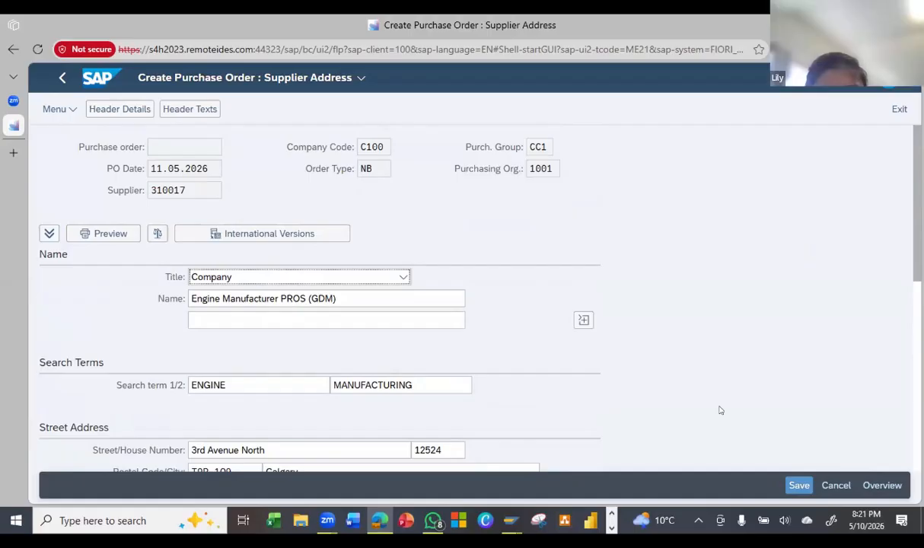
left_click(879, 486)
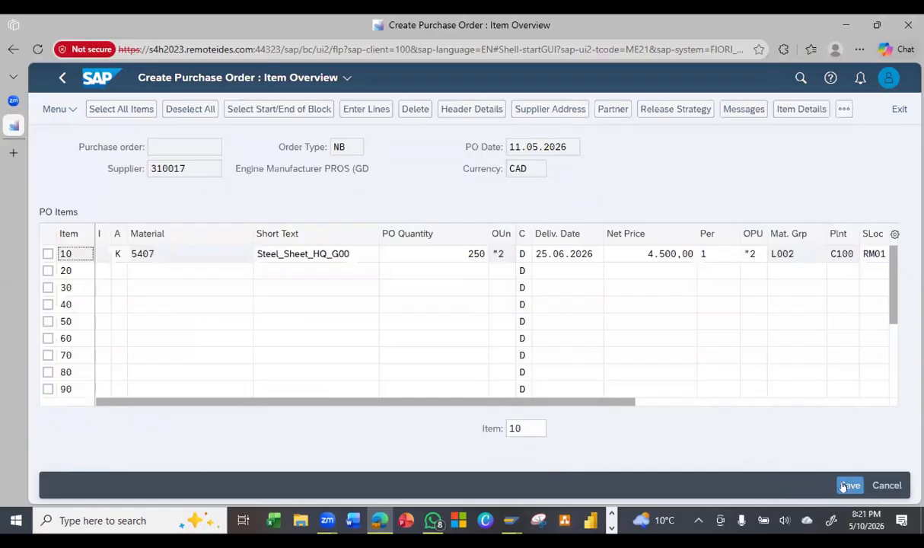
Save the purchase order and select its number in the confirmation message
left_click(844, 486)
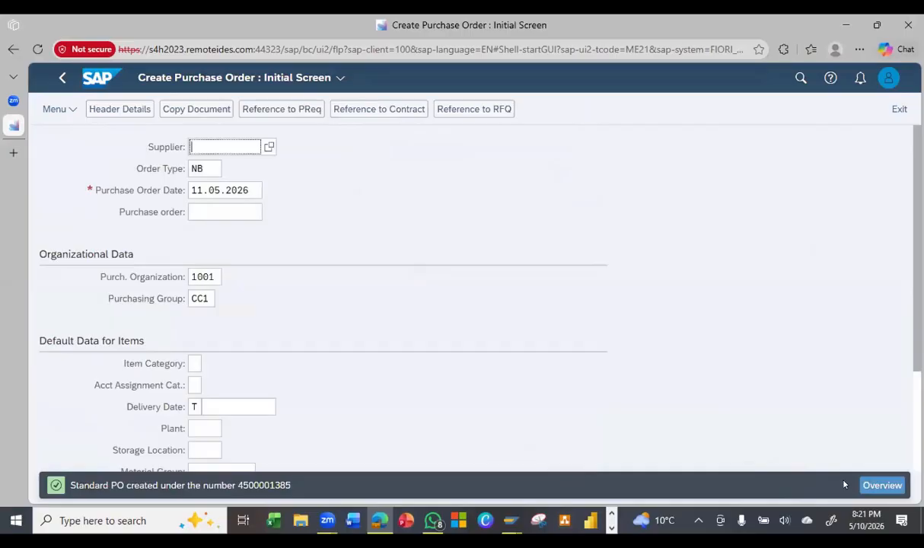
left_click(290, 487)
left_click_drag(289, 488, 243, 488)
left_click(269, 440)
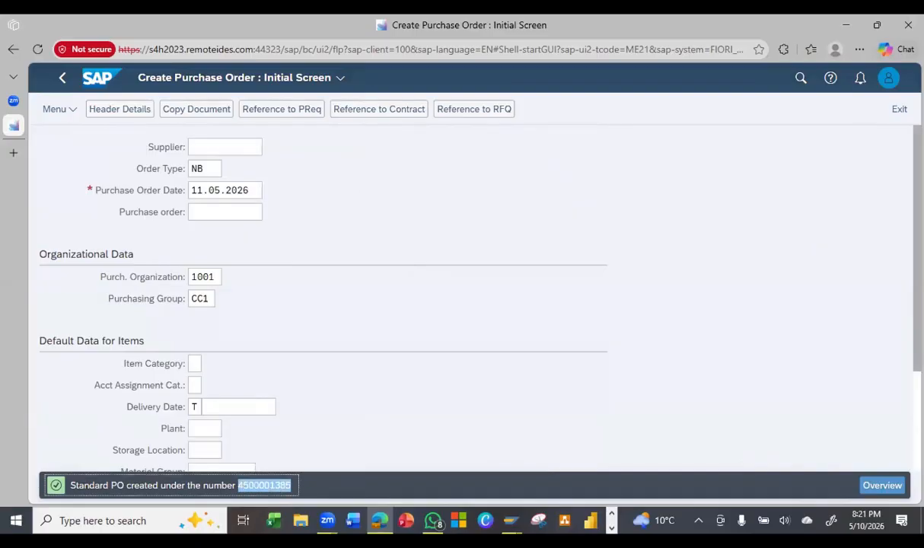
left_click(327, 521)
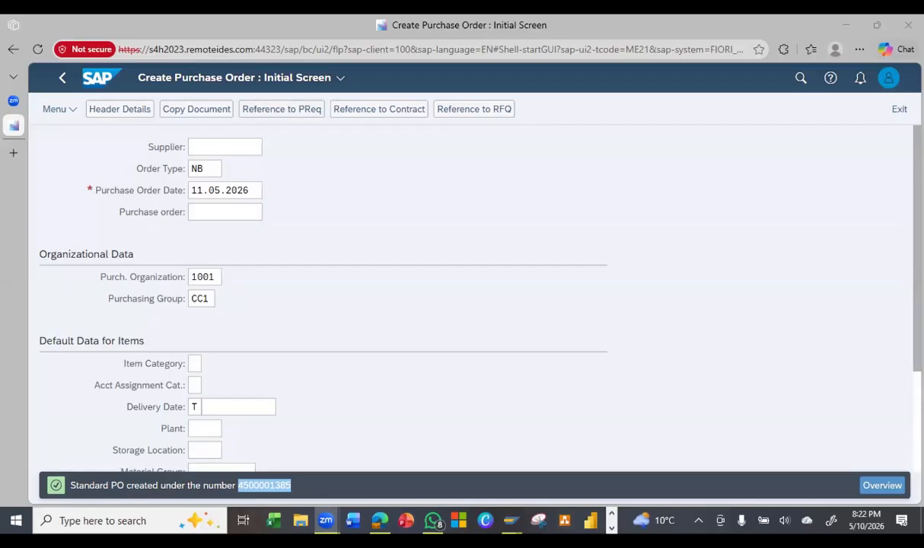
left_click(877, 25)
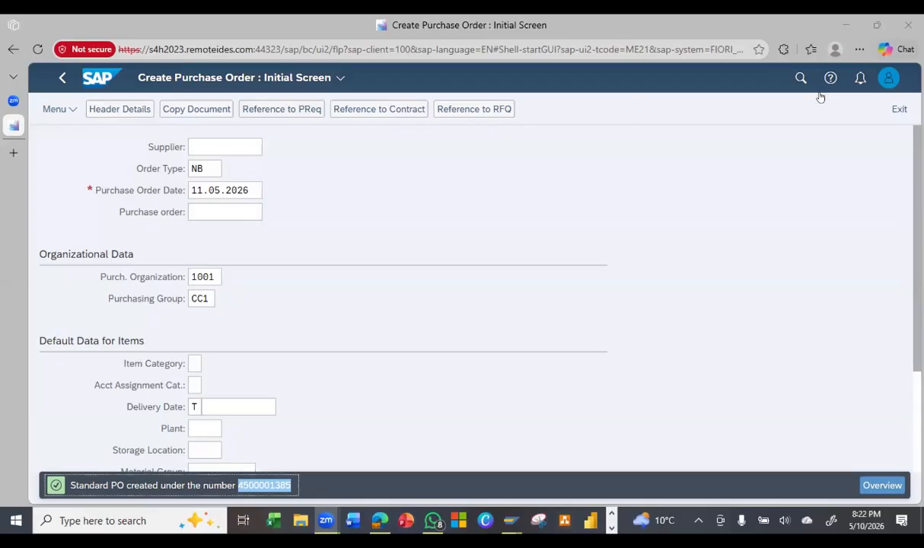
left_click(888, 28)
Exit purchase order creation and go to the SAP menu search in the App Finder
left_click(897, 111)
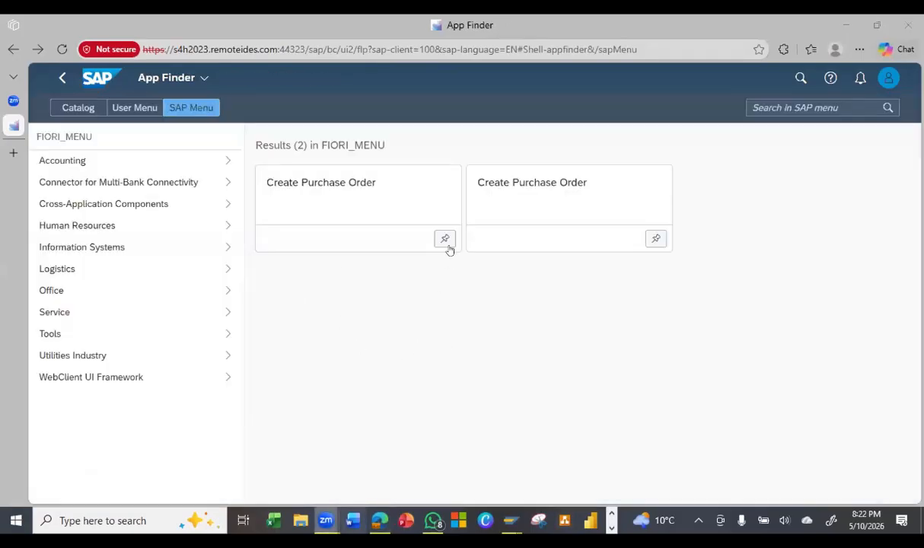
left_click(777, 109)
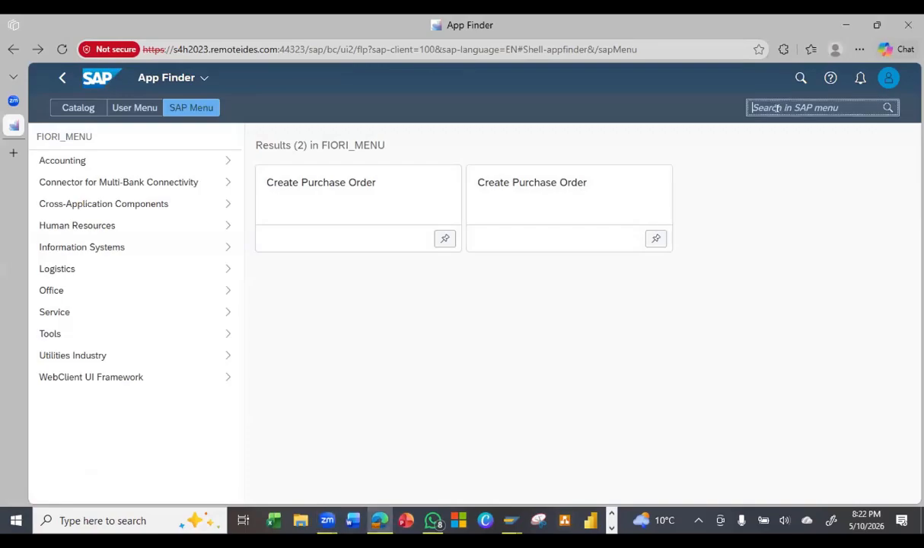
type("re")
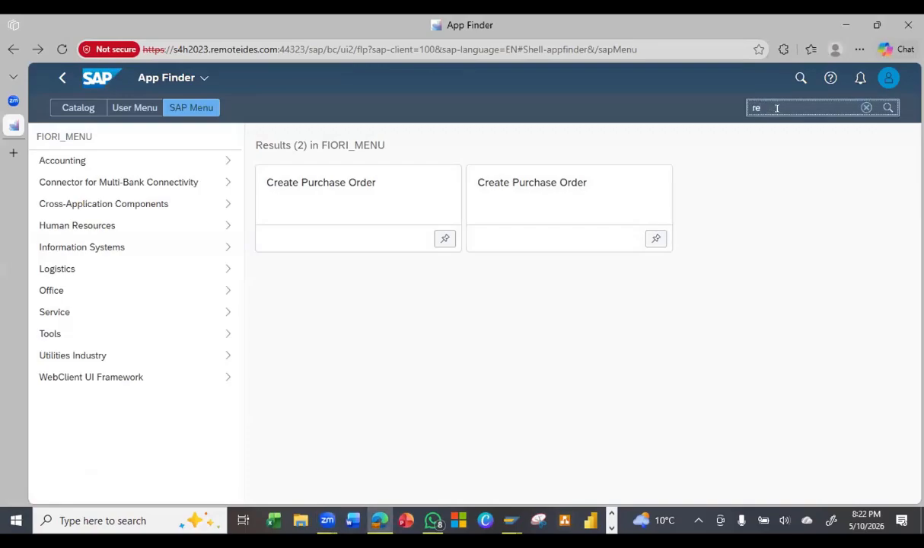
type("cieve goods")
key("BackSpace")
key("BackSpace")
key("BackSpace")
key("BackSpace")
key("BackSpace")
key("BackSpace")
key("BackSpace")
key("BackSpace")
key("BackSpace")
key("BackSpace")
key("BackSpace")
key("BackSpace")
key("BackSpace")
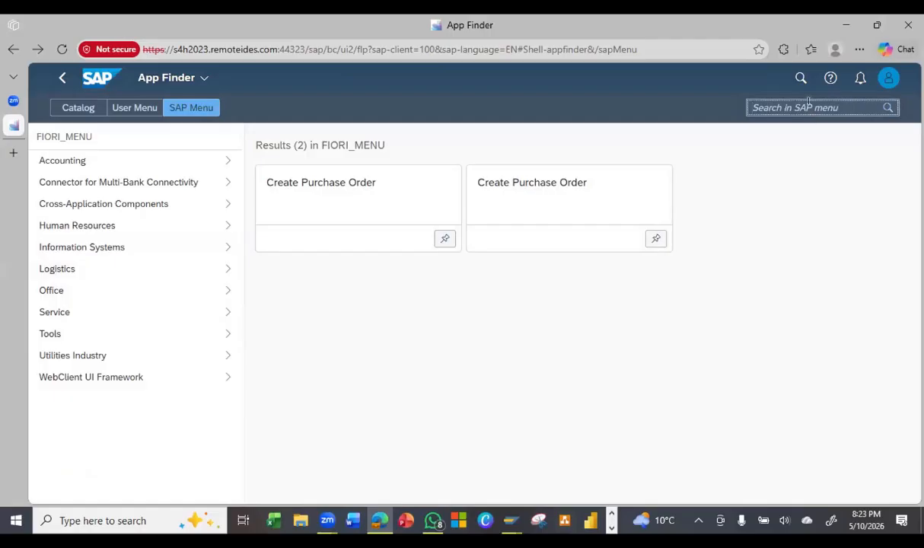
Search the SAP menu for "goods movement" and open the Goods Movement app for goods receipts against purchase orders
type("go")
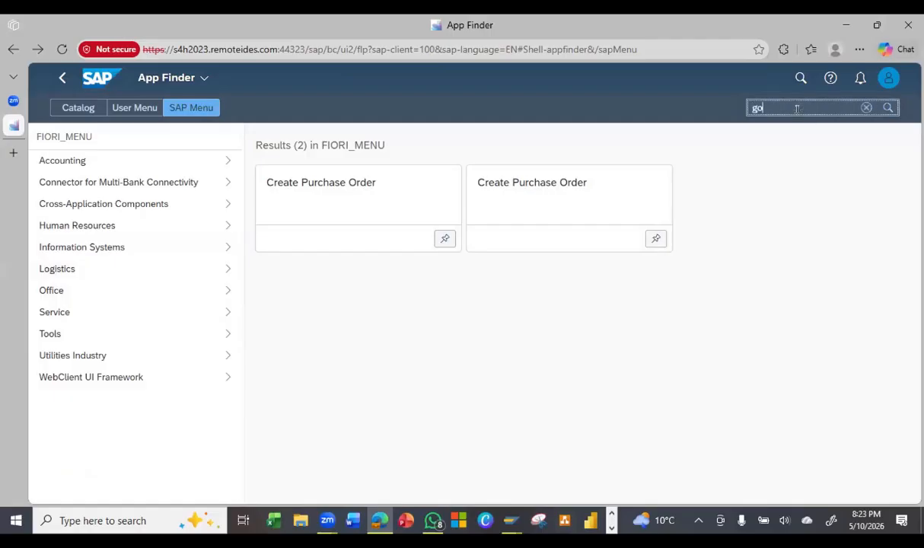
type("ods movement")
key("Return")
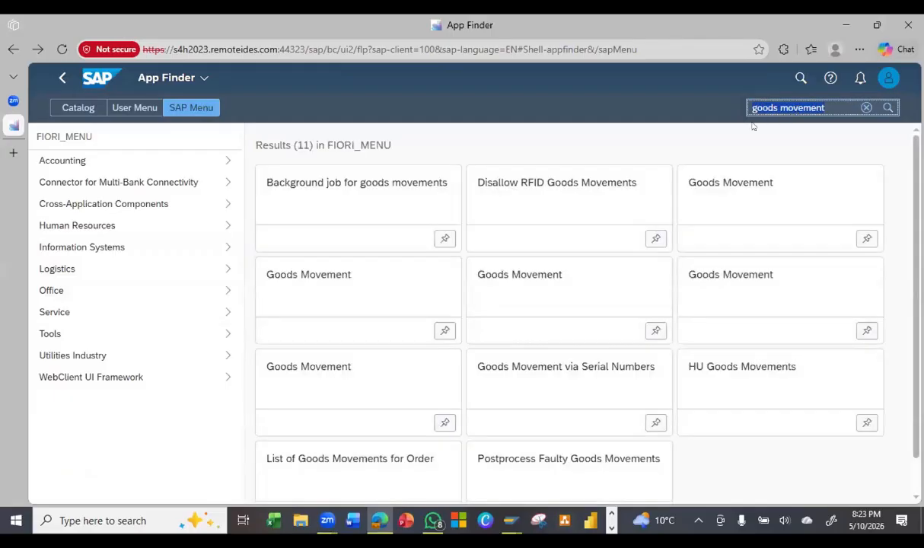
left_click(323, 279)
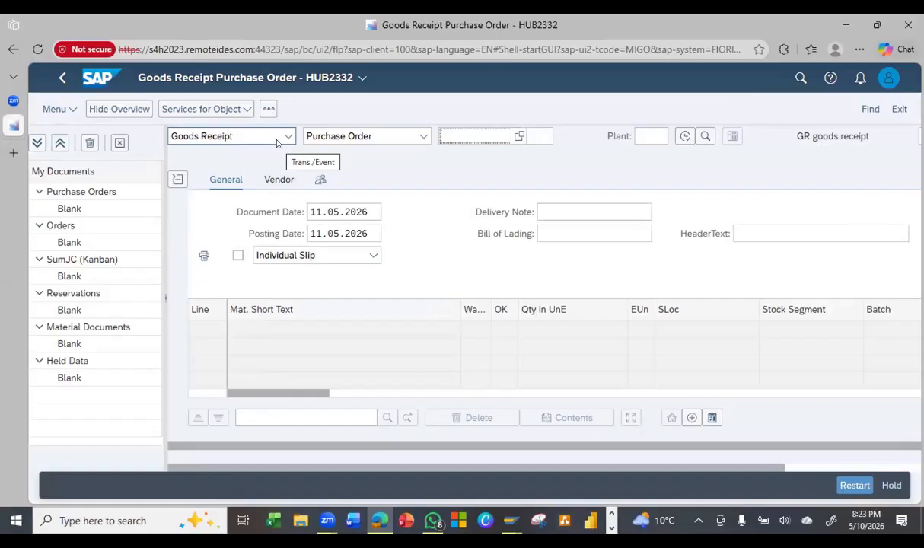
Enter the copied purchase order number as the reference document for the goods receipt and accept the matching entry
left_click(470, 140)
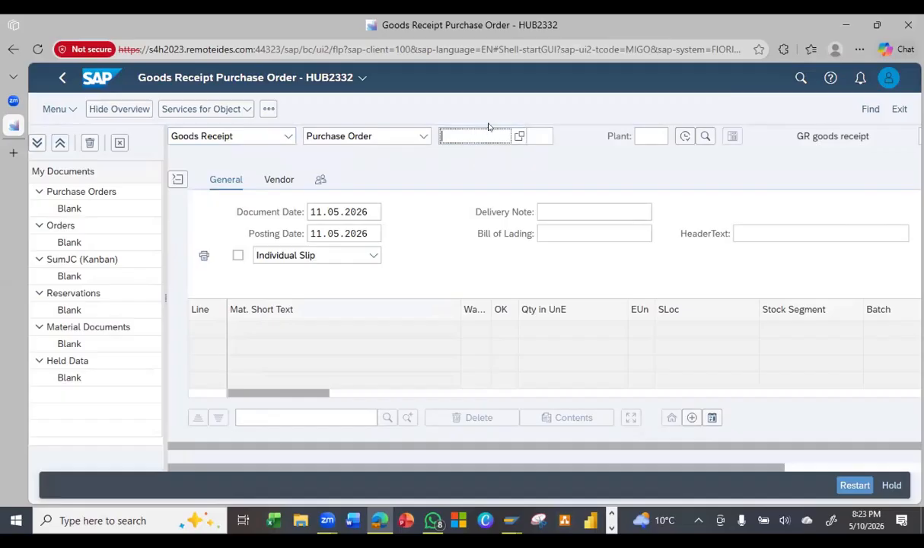
right_click(481, 136)
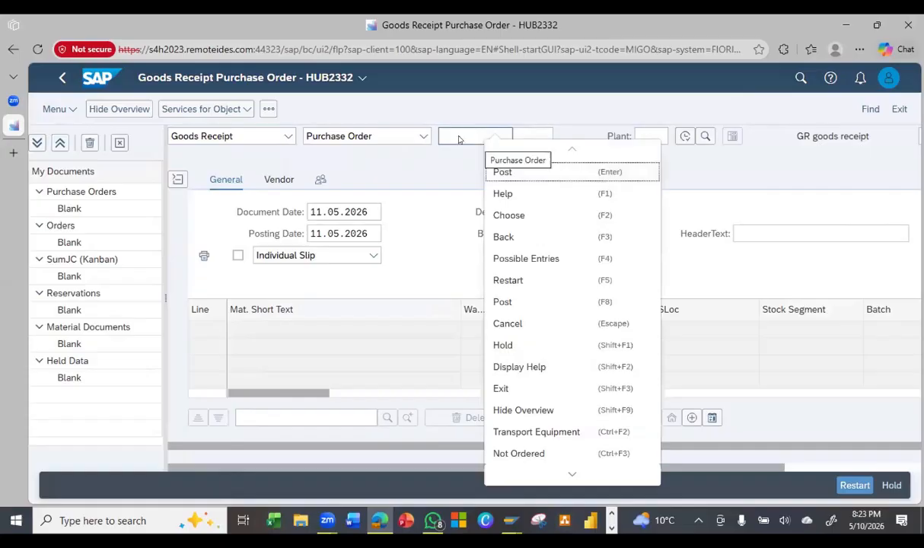
right_click(457, 138)
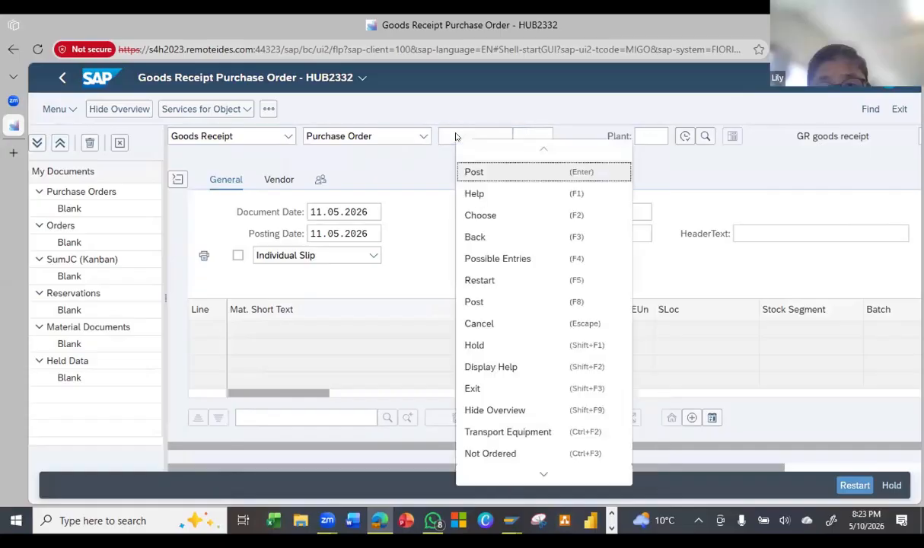
left_click(440, 135)
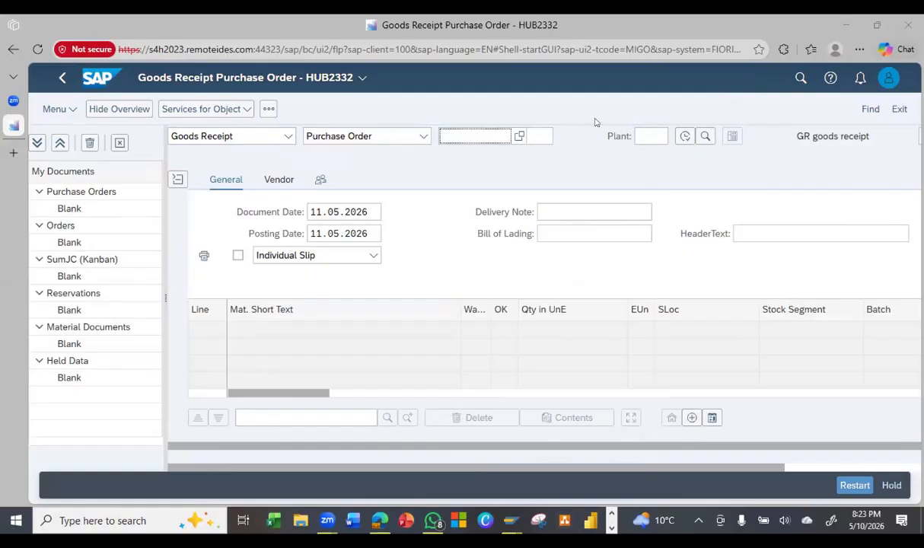
left_click(476, 137)
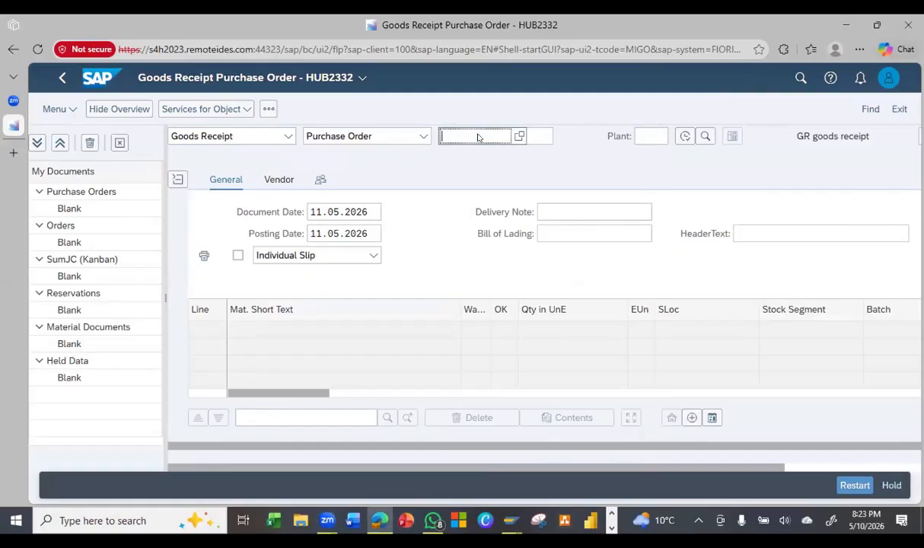
key("ctrl+v")
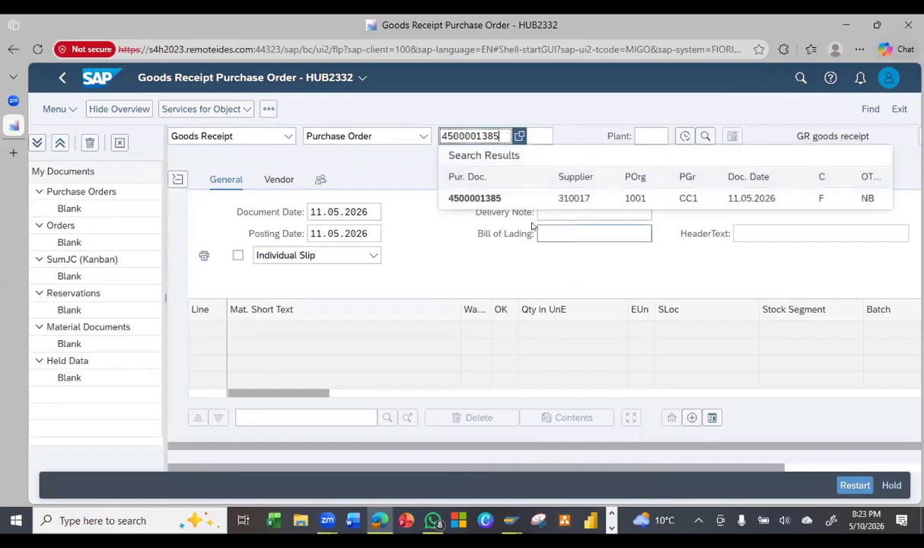
left_click(522, 199)
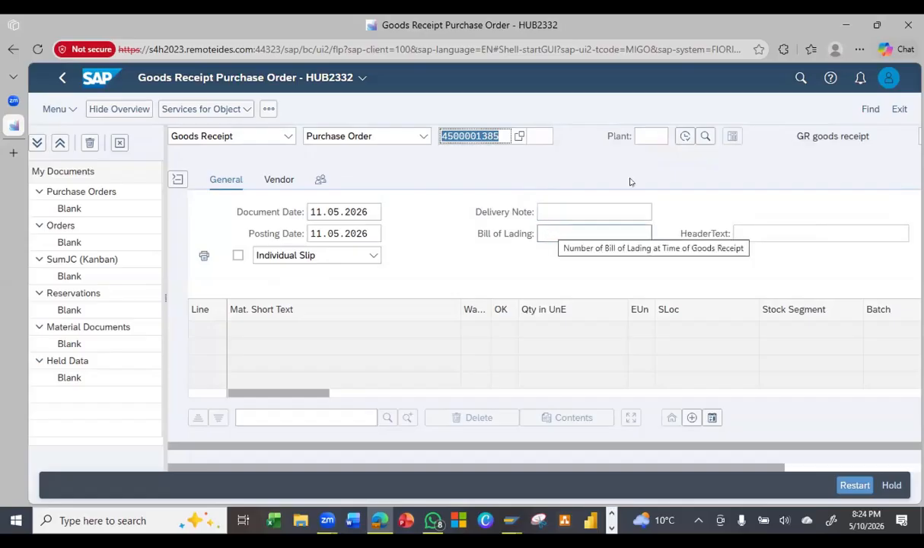
Set the plant to C100 and load the purchase order into the goods receipt
left_click(653, 137)
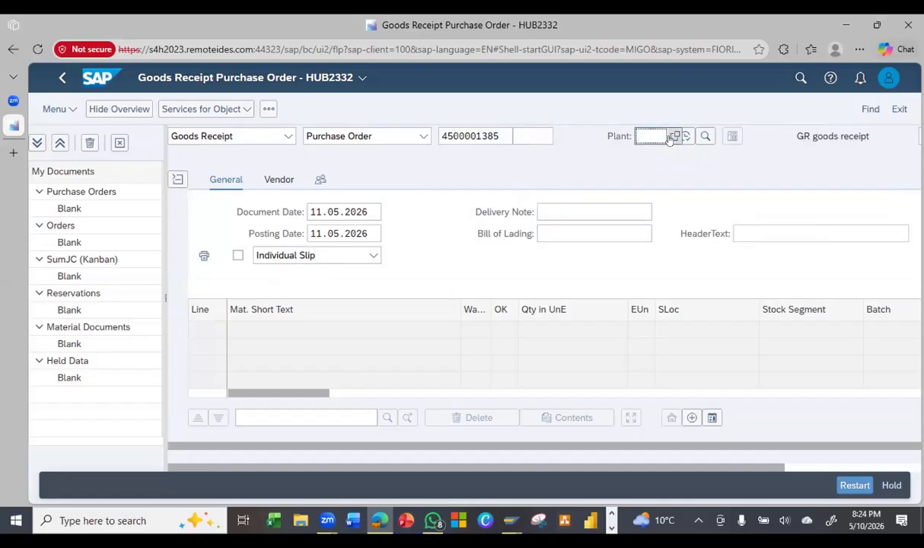
left_click(672, 137)
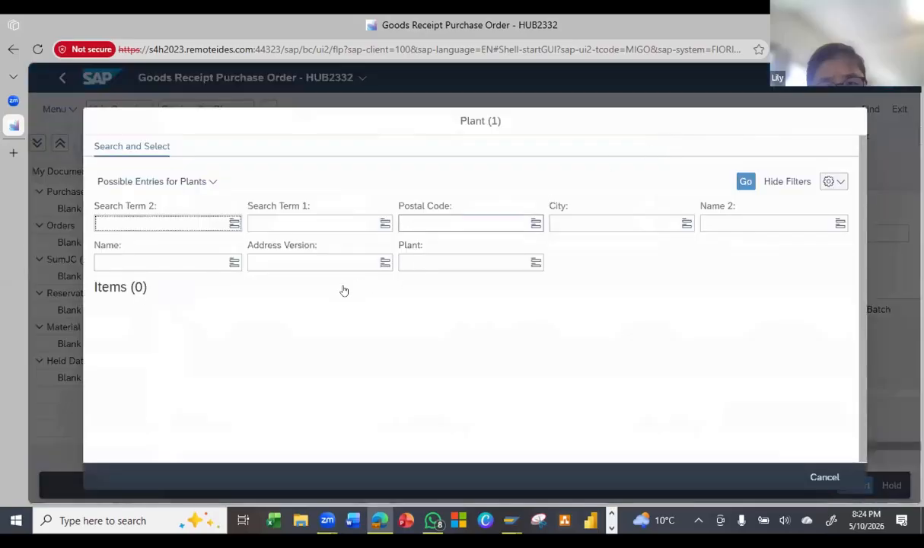
left_click(820, 471)
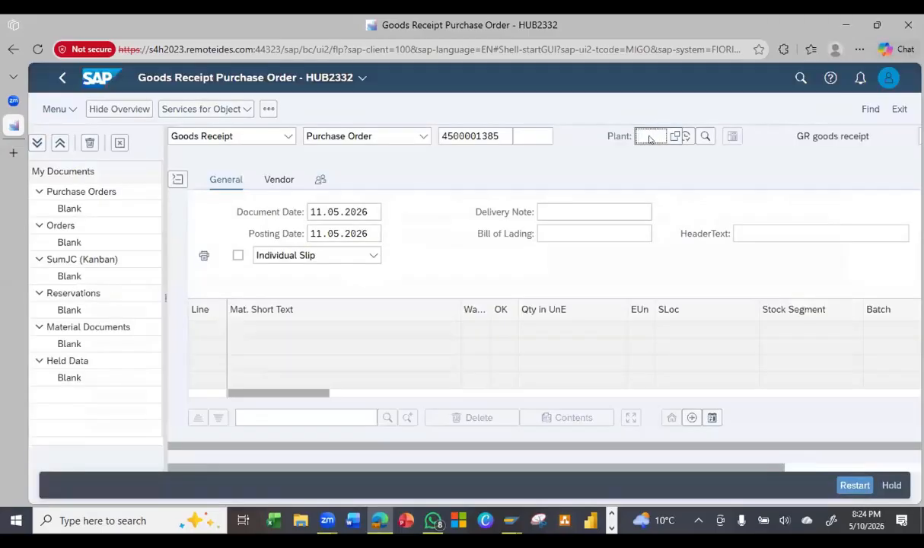
type("c100")
key("Return")
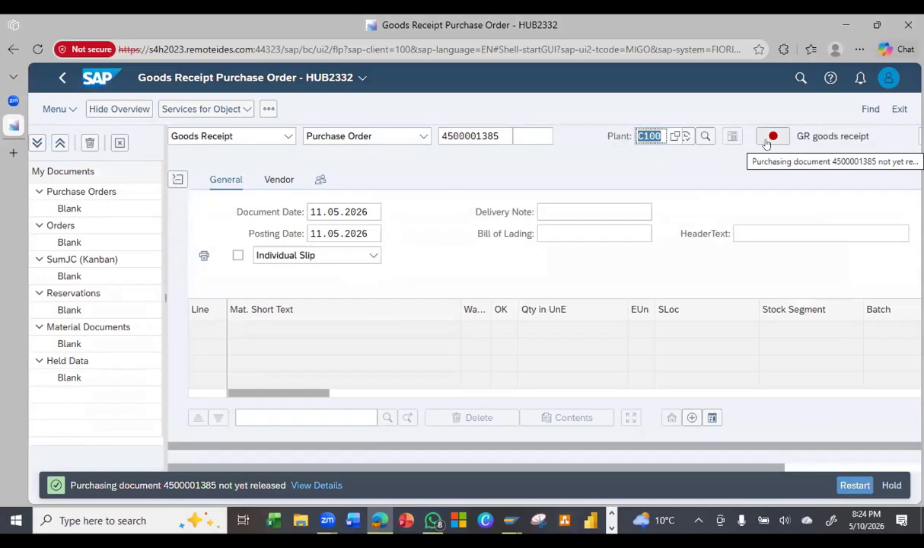
scroll(522, 338, "down", 5)
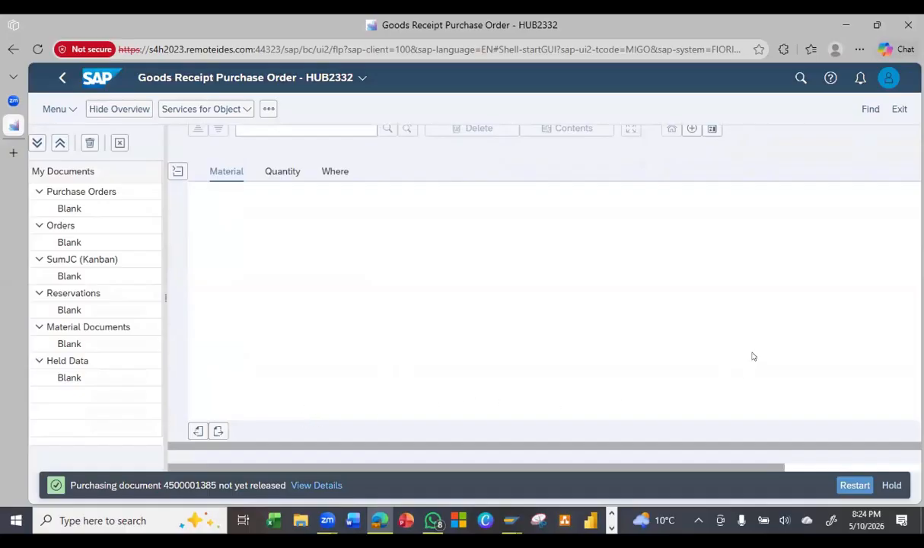
scroll(735, 344, "up", 3)
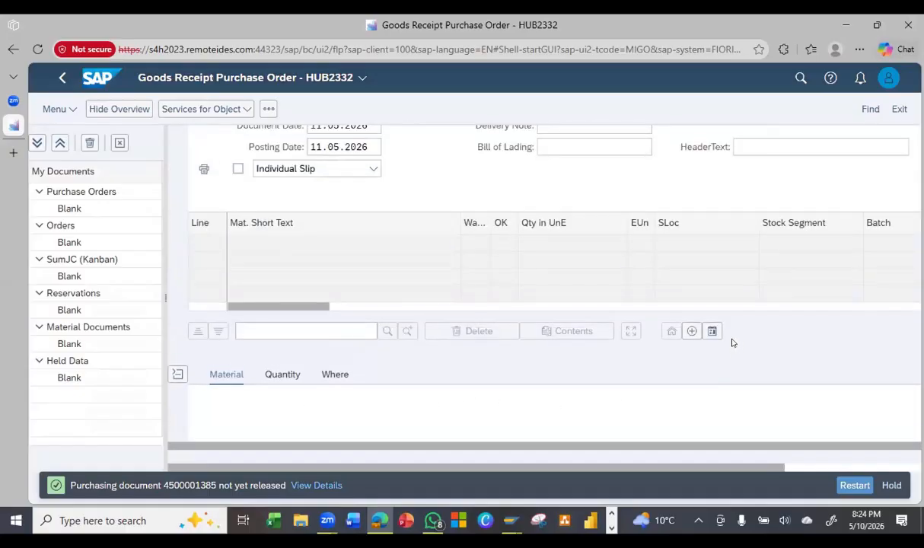
scroll(482, 381, "down", 4)
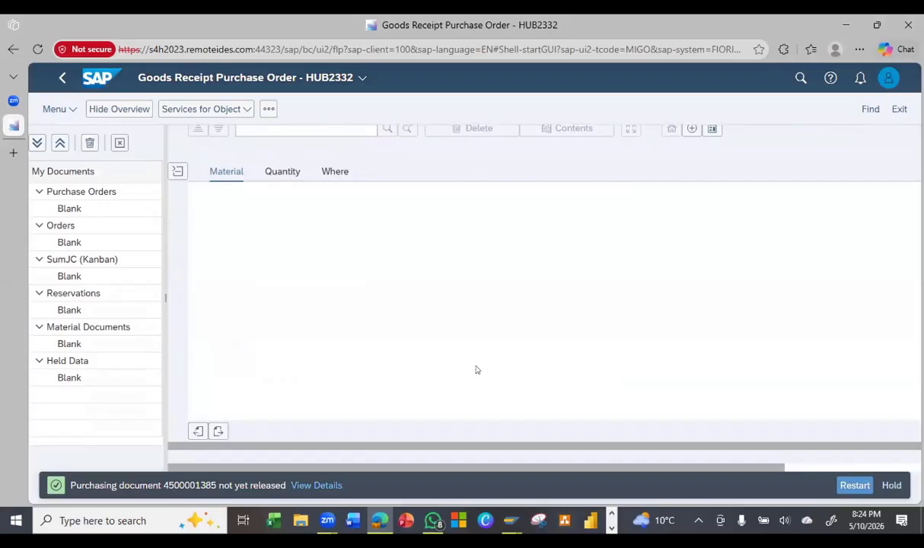
scroll(481, 358, "up", 3)
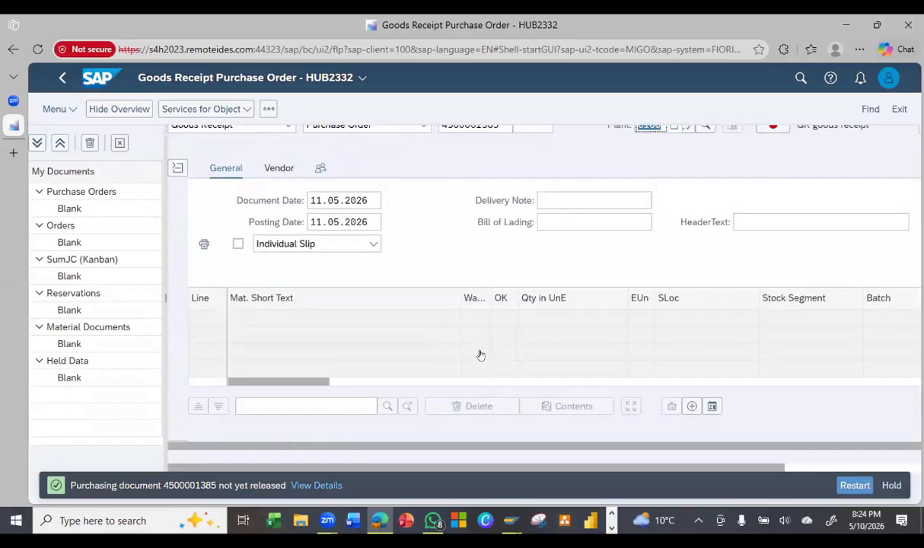
scroll(480, 356, "up", 1)
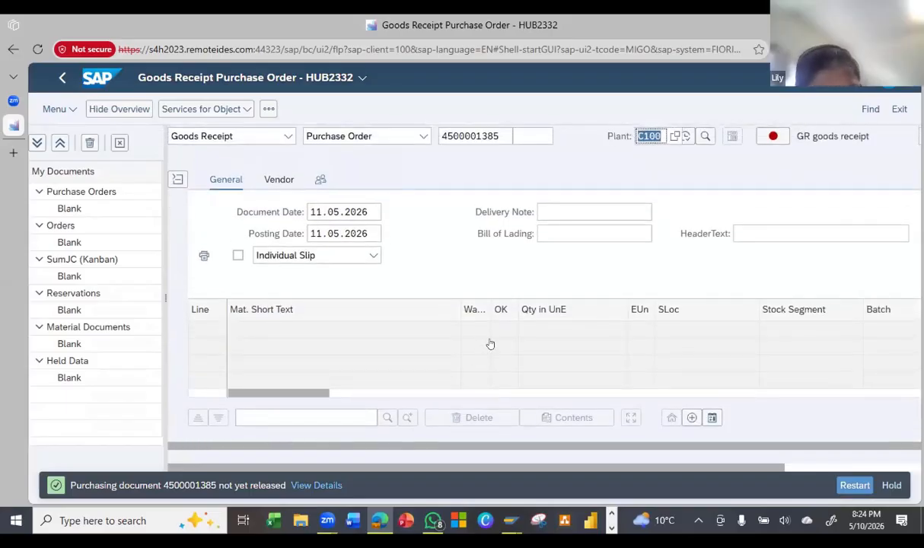
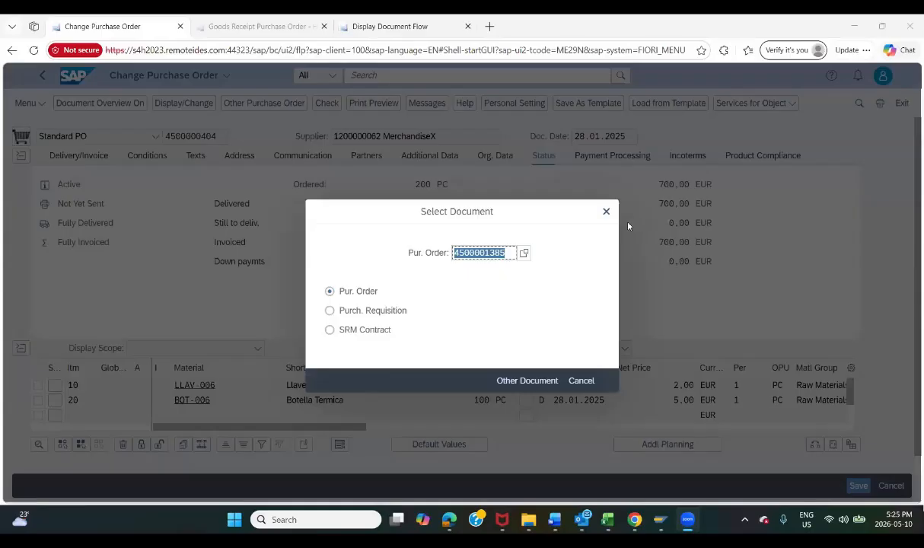
Close the document selection dialog without loading another order and exit the Change Purchase Order screen
left_click(587, 217)
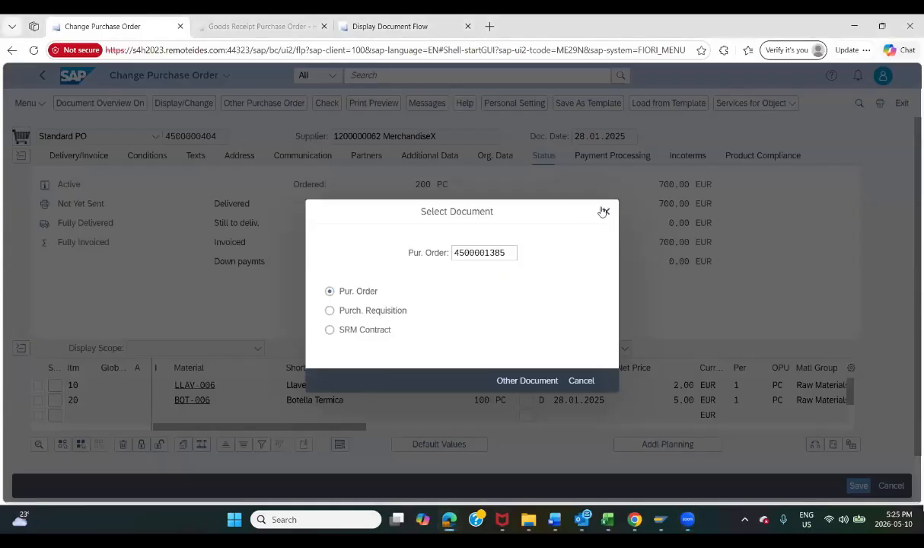
left_click(606, 211)
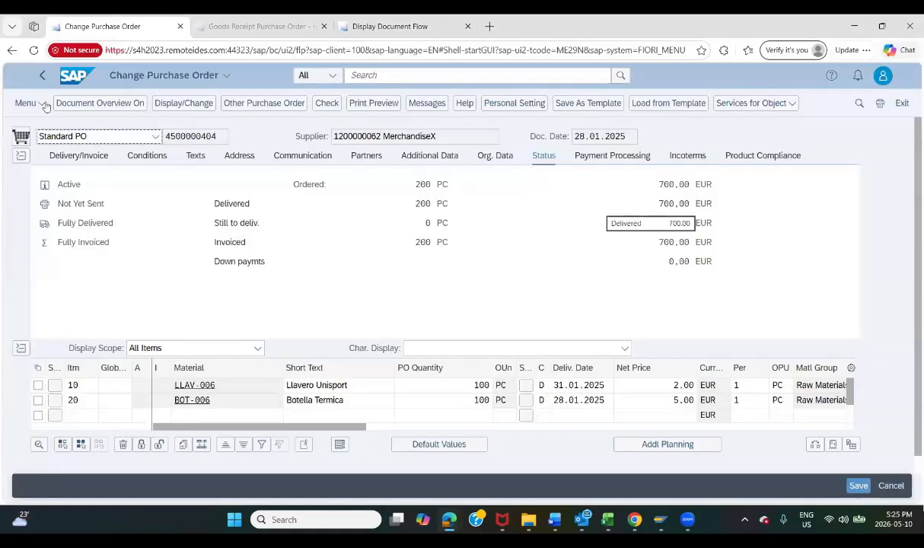
left_click(903, 105)
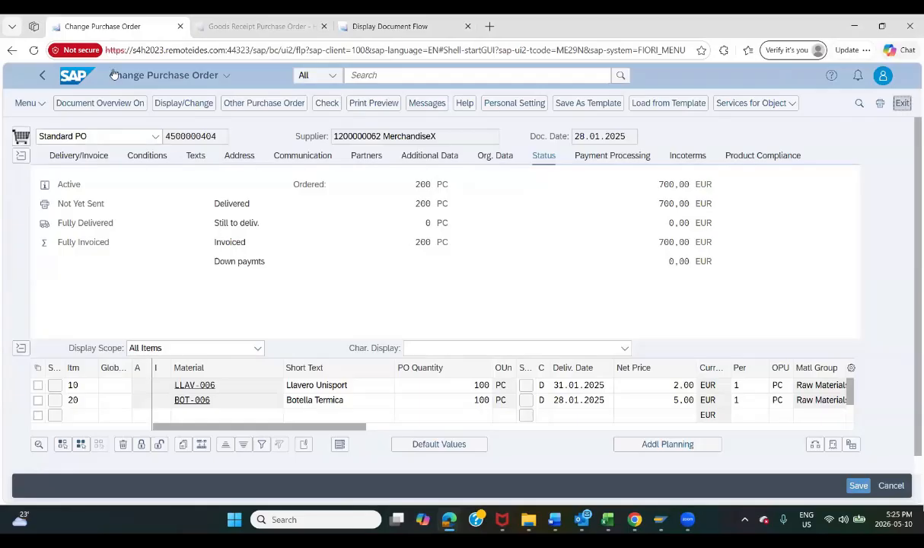
left_click(901, 104)
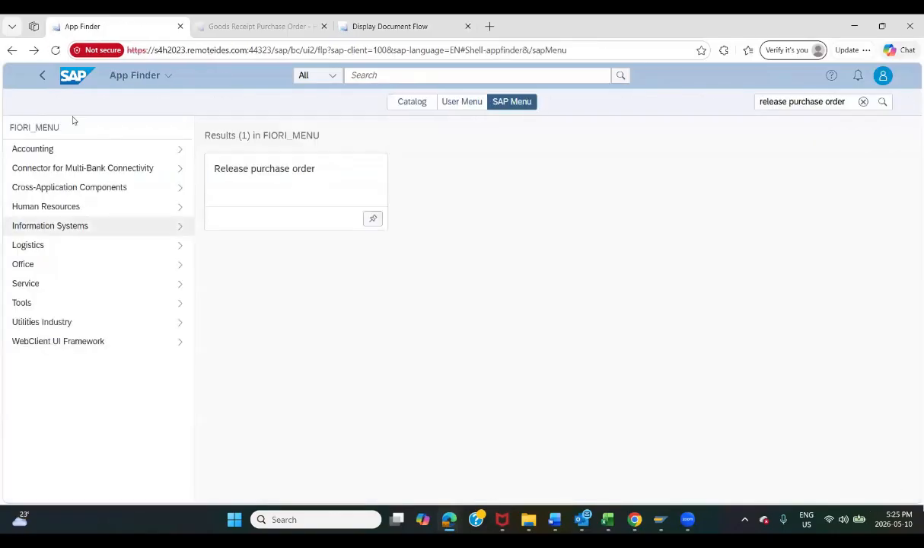
Go to the home page and open the SAP menu in the App Finder
left_click(77, 76)
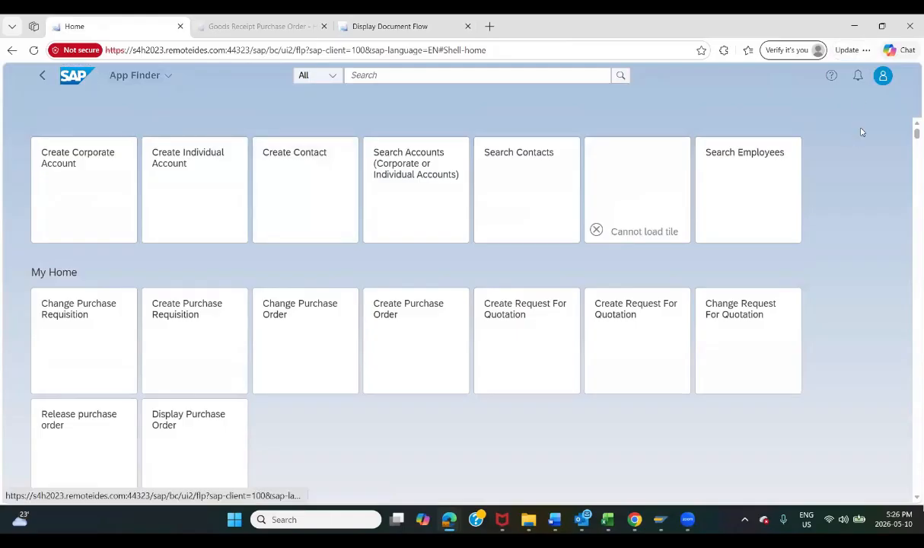
left_click(883, 75)
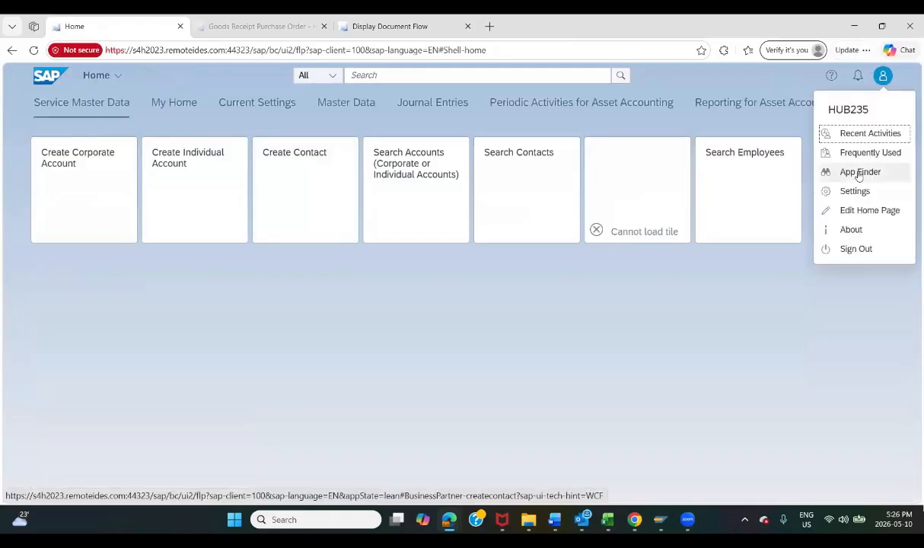
left_click(858, 172)
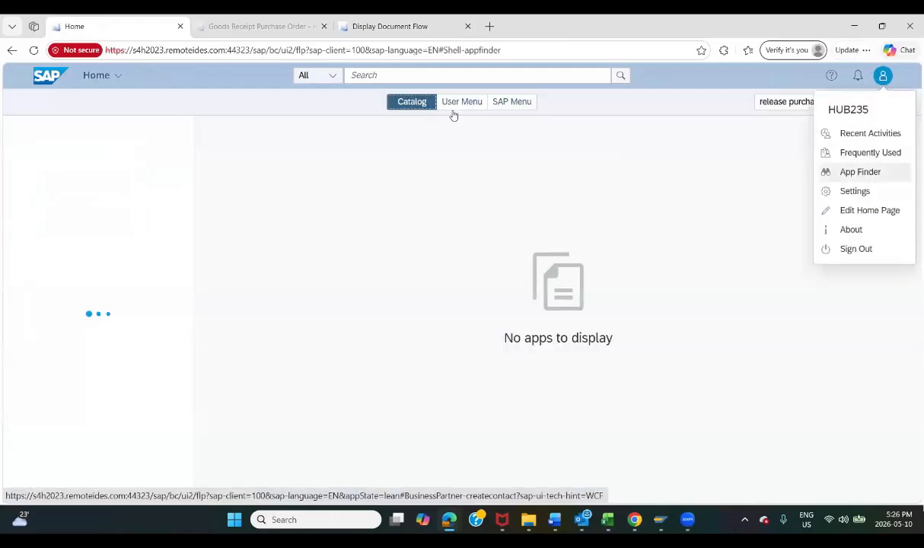
left_click(509, 102)
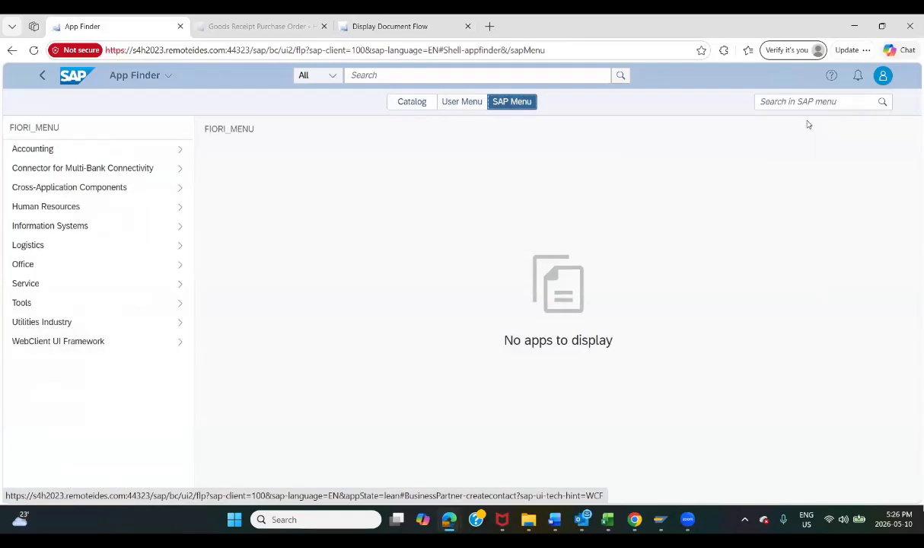
Search the SAP menu for "release purchase order" and open the Release purchase order app
left_click(797, 97)
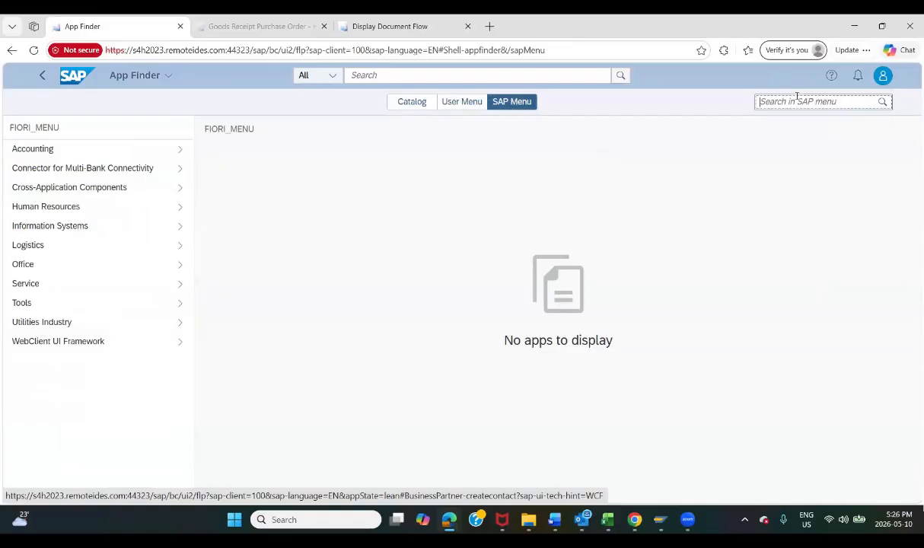
type("release parchase")
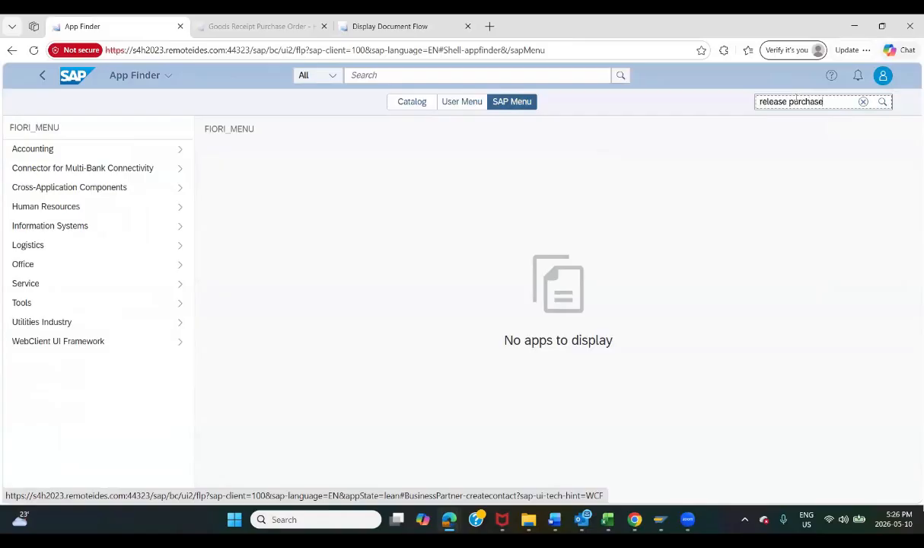
type(" order")
key("ctrl+a")
key("Return")
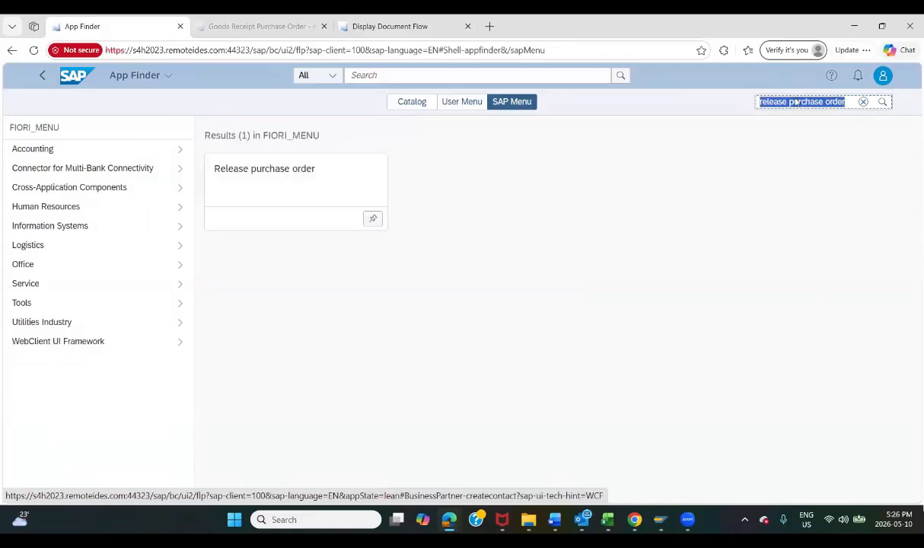
left_click(271, 176)
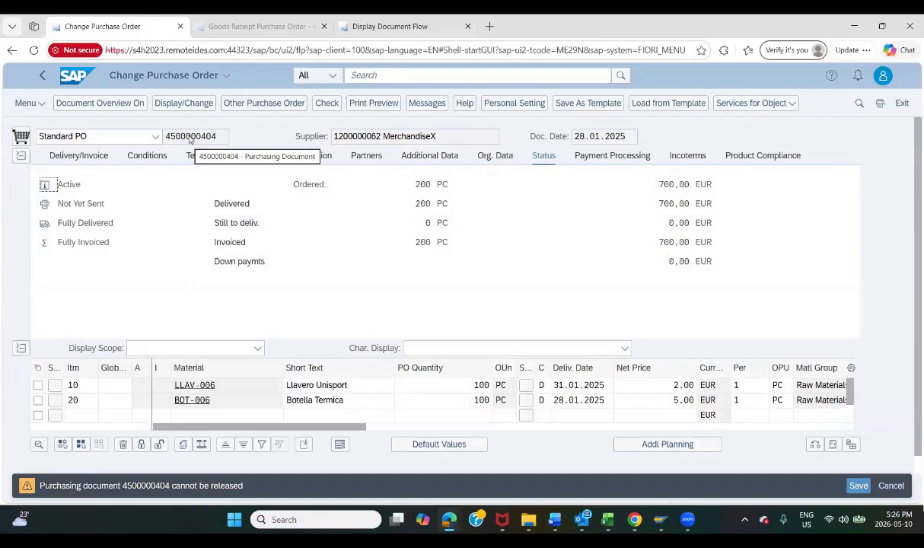
Select another purchase order by entering the newly created order's number, and load it for release
left_click(254, 104)
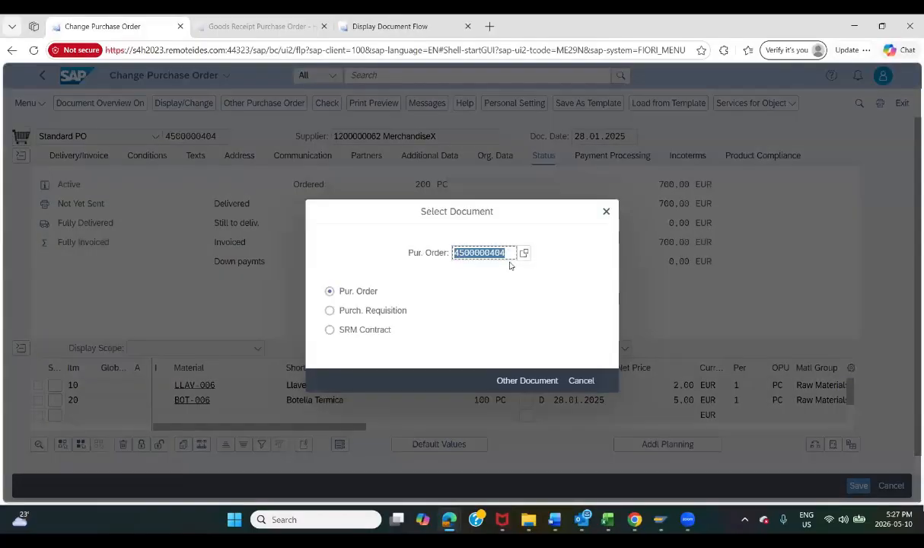
type("4500001385")
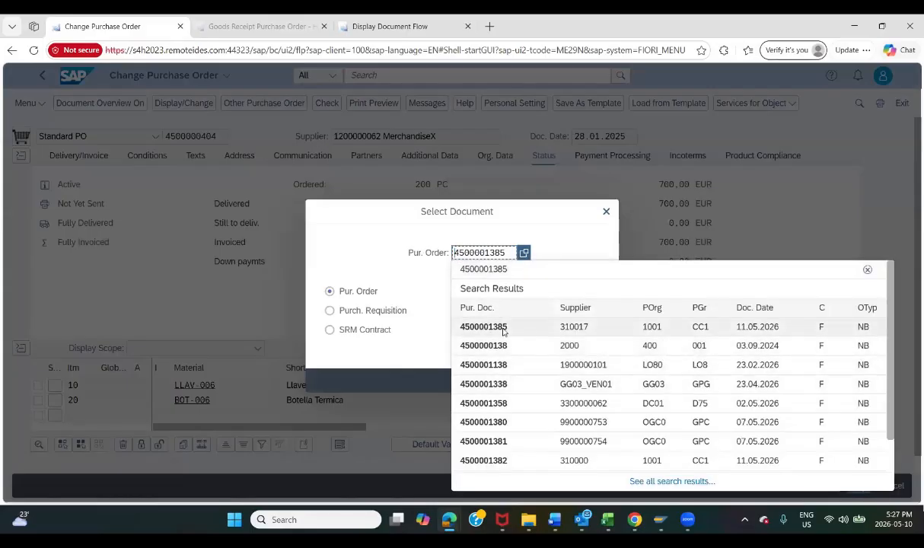
left_click(503, 330)
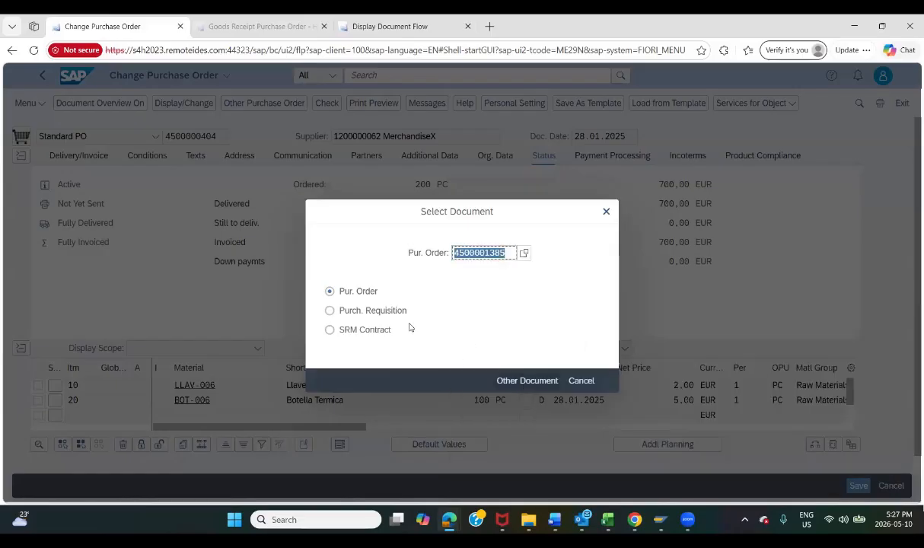
key("Return")
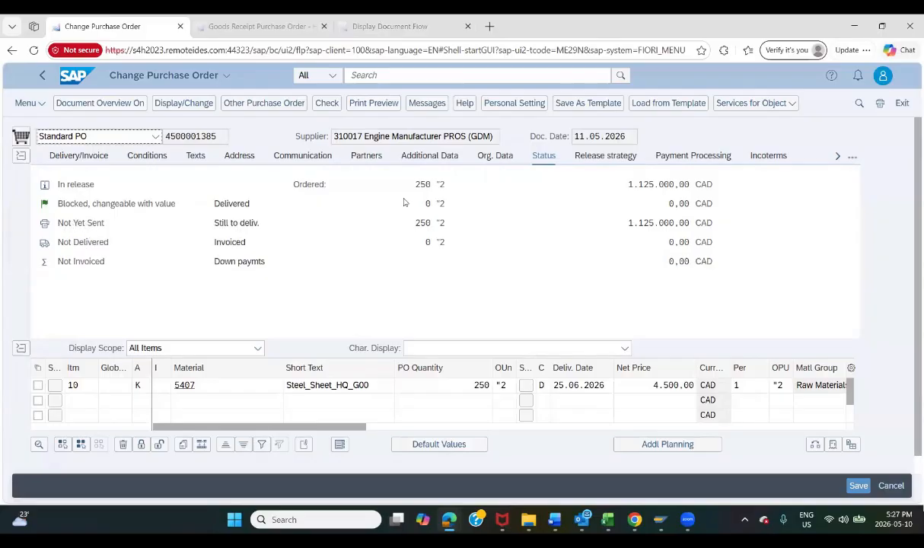
Release the steel sheet purchase order under its release strategy with release codes 01, 02 and 03, and save it
left_click(606, 156)
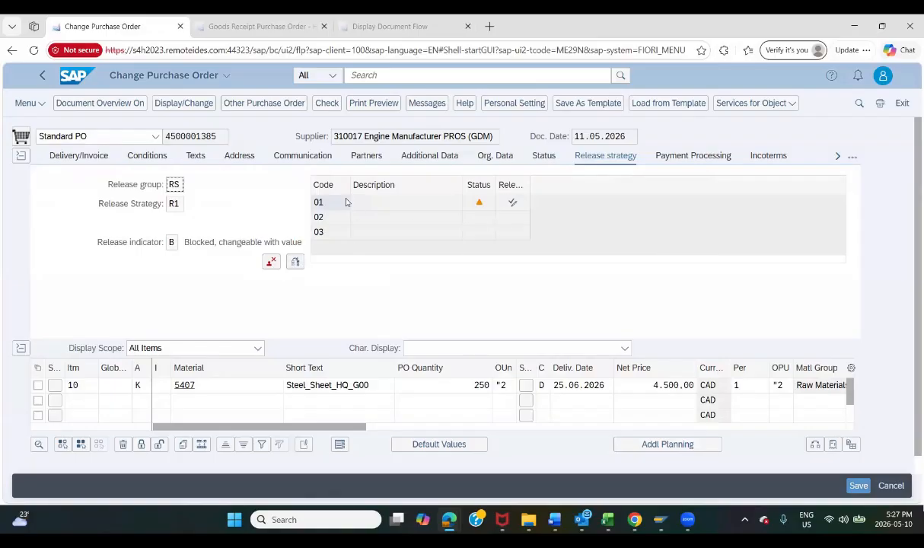
left_click(514, 202)
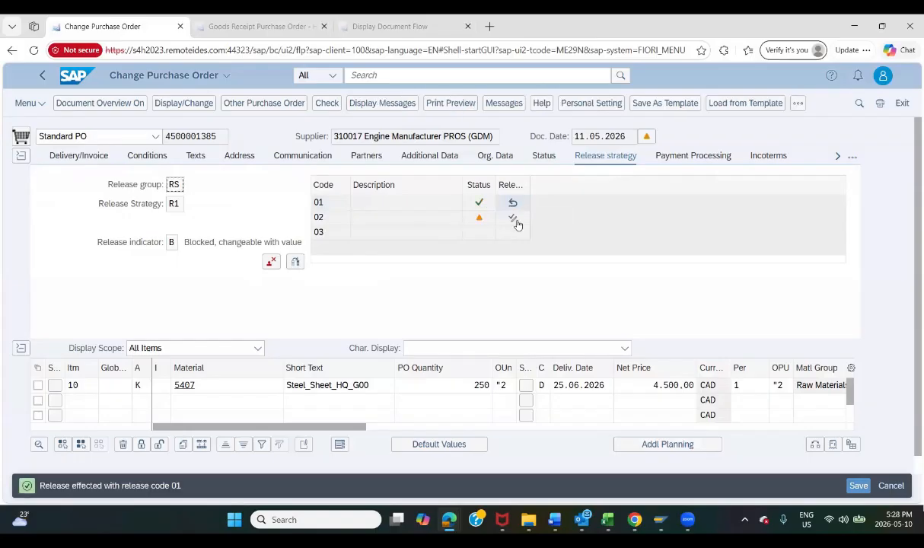
left_click(513, 218)
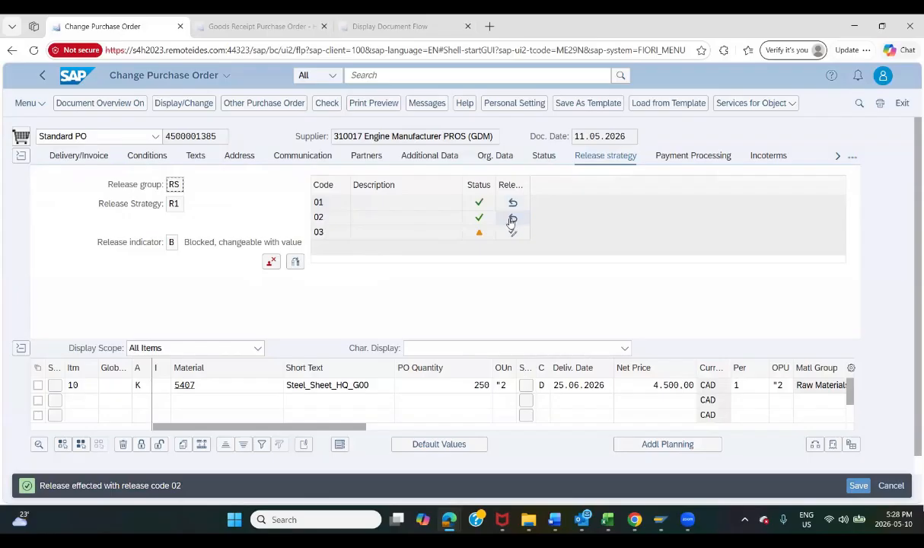
left_click(512, 236)
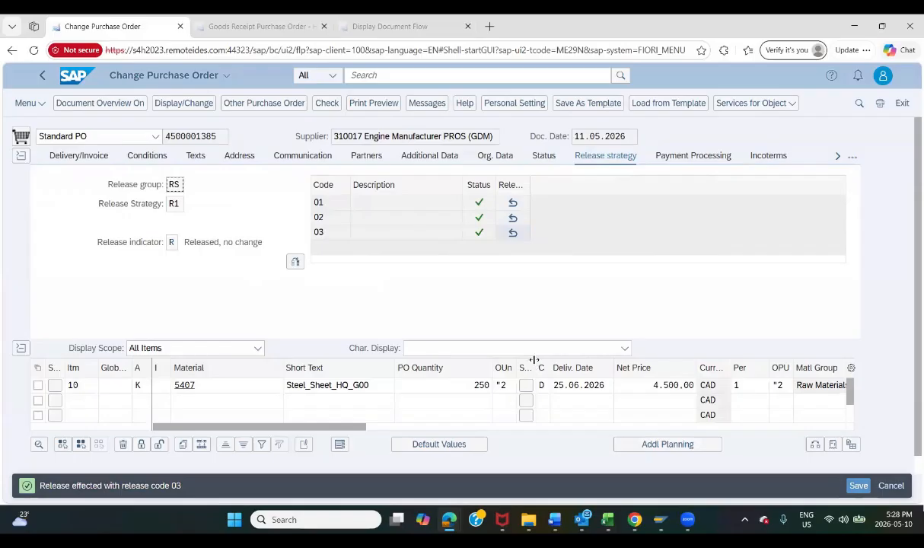
left_click(854, 488)
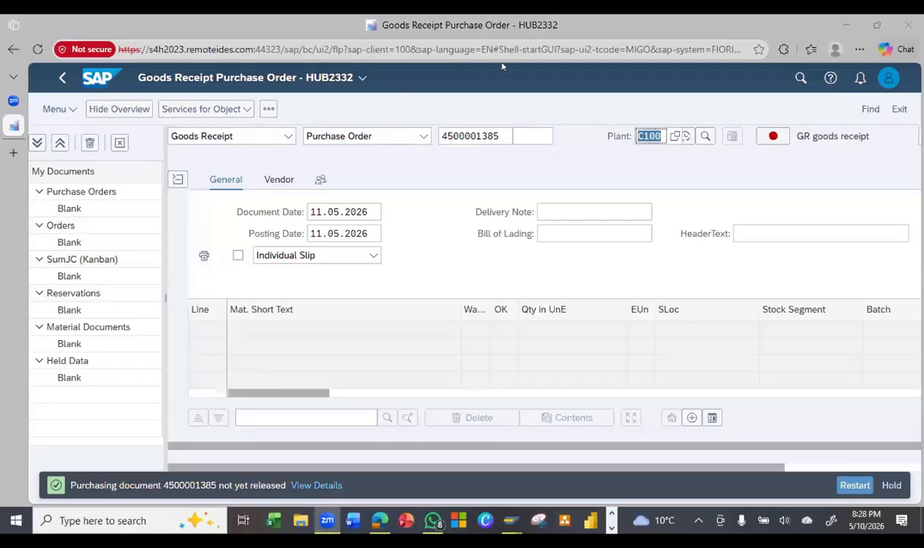
Switch to the goods receipt session, restart the entry and load the released purchase order for plant C100
left_click(596, 164)
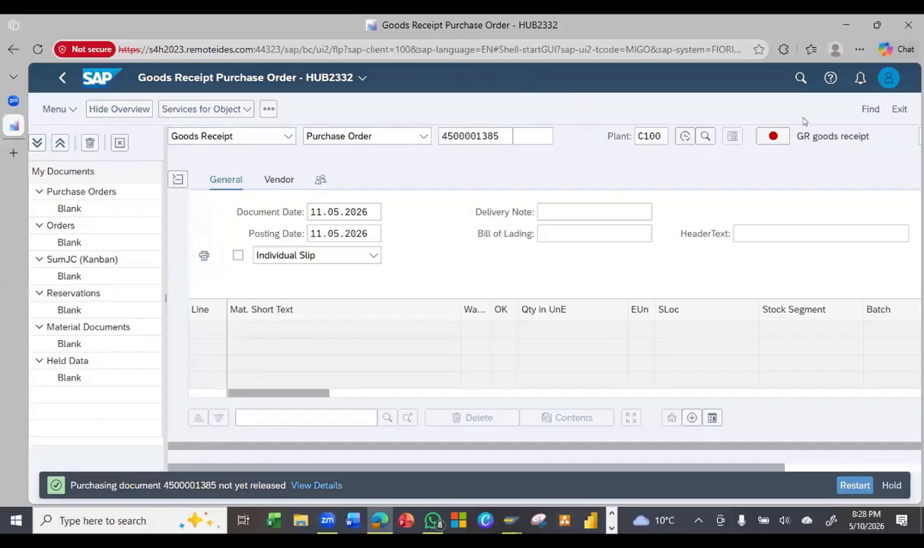
left_click(855, 485)
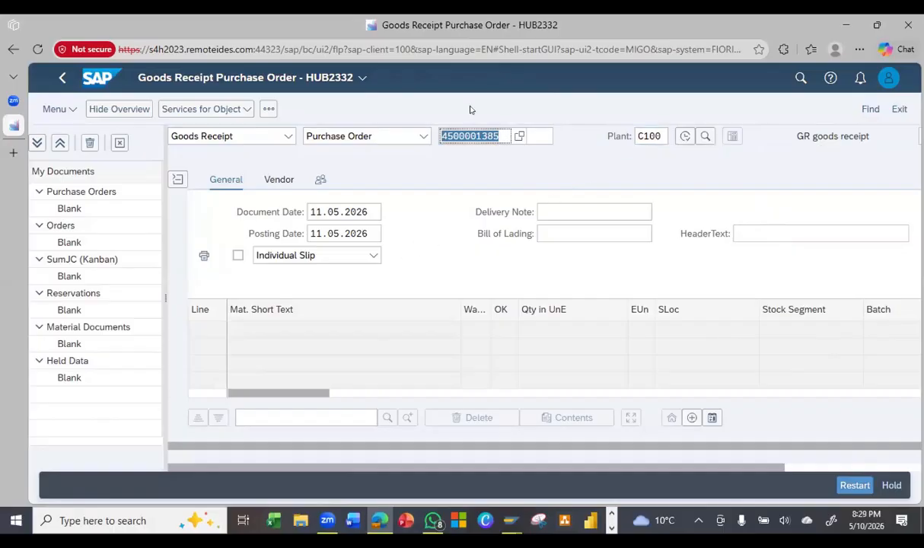
left_click(469, 141)
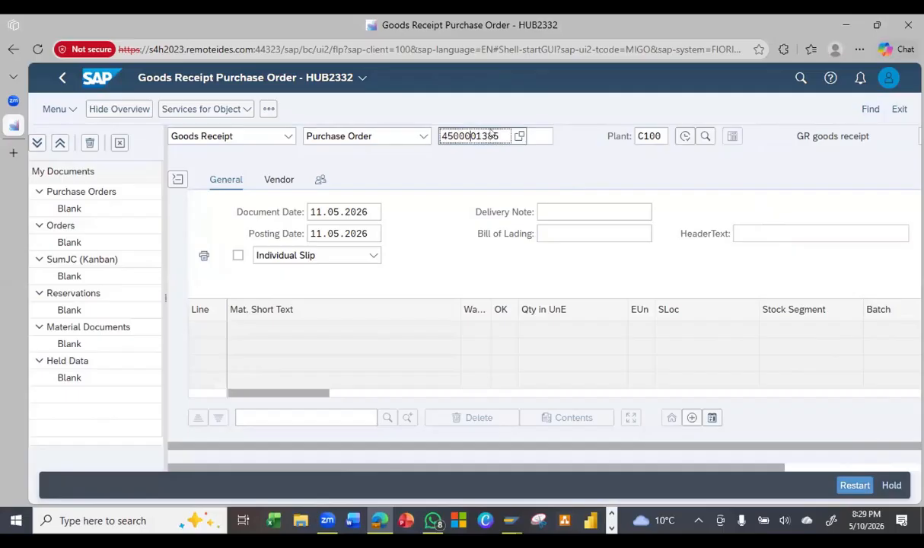
key("Return")
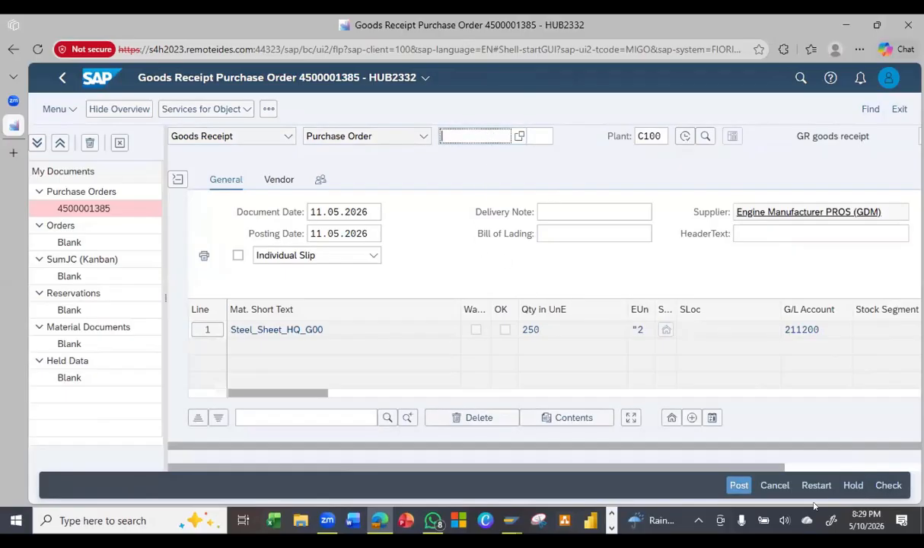
Try to mark the Steel_Sheet_HQ_G00 line as Item OK in its item details
scroll(209, 282, "down", 4)
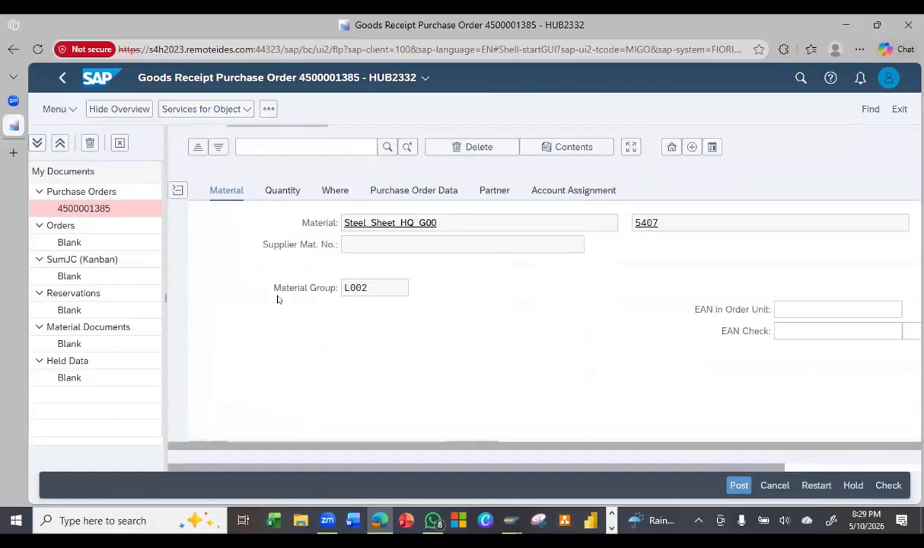
scroll(286, 295, "down", 1)
left_click(240, 432)
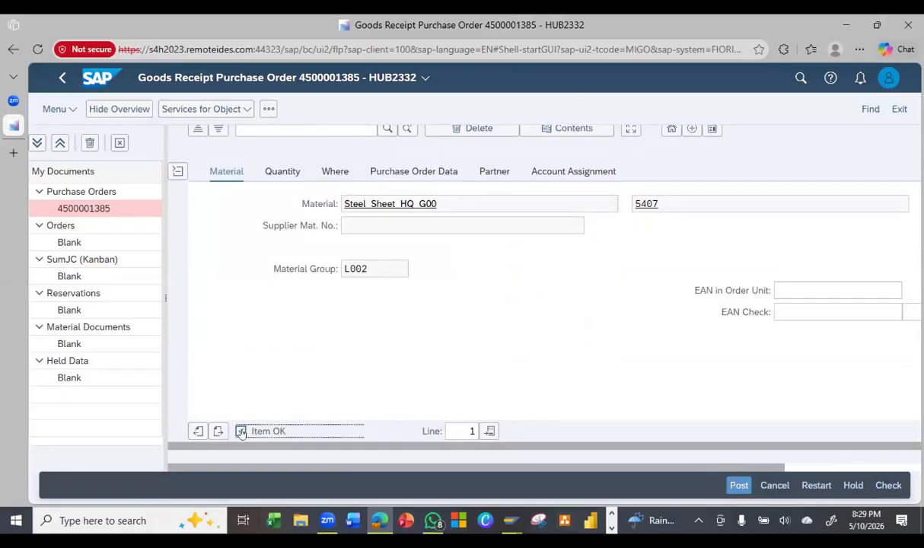
scroll(253, 380, "up", 5)
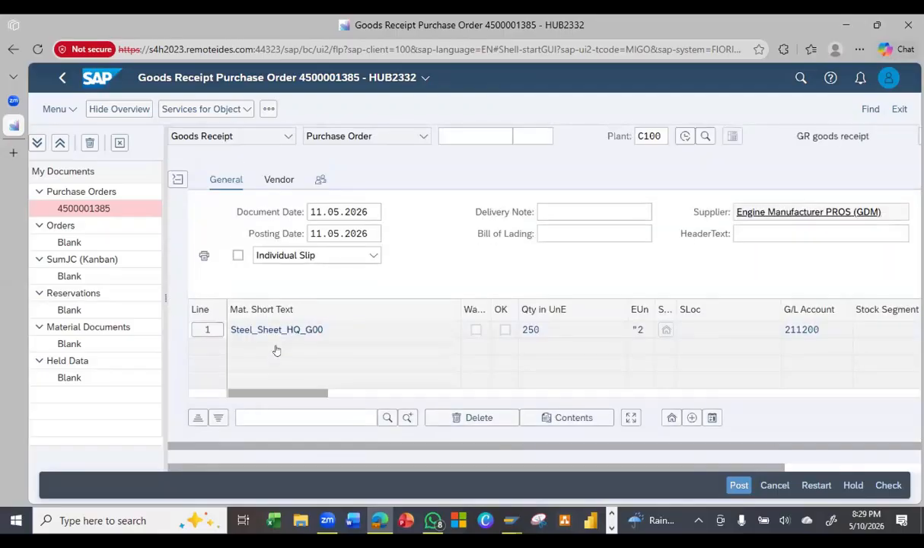
Examine the Steel_Sheet_HQ_G00 receipt line's columns for storage location, G/L account, movement type, stock type and plant, and its item details
left_click(294, 331)
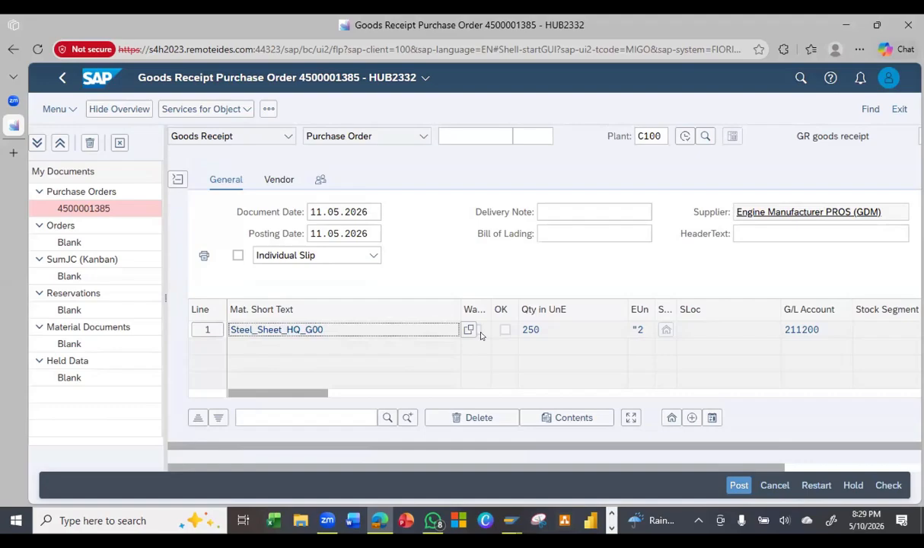
scroll(481, 336, "down", 4)
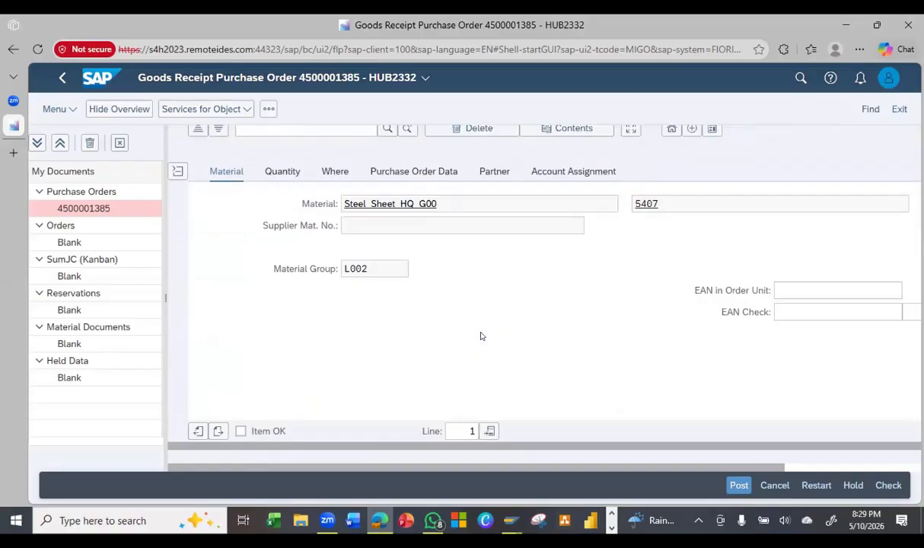
scroll(481, 336, "up", 4)
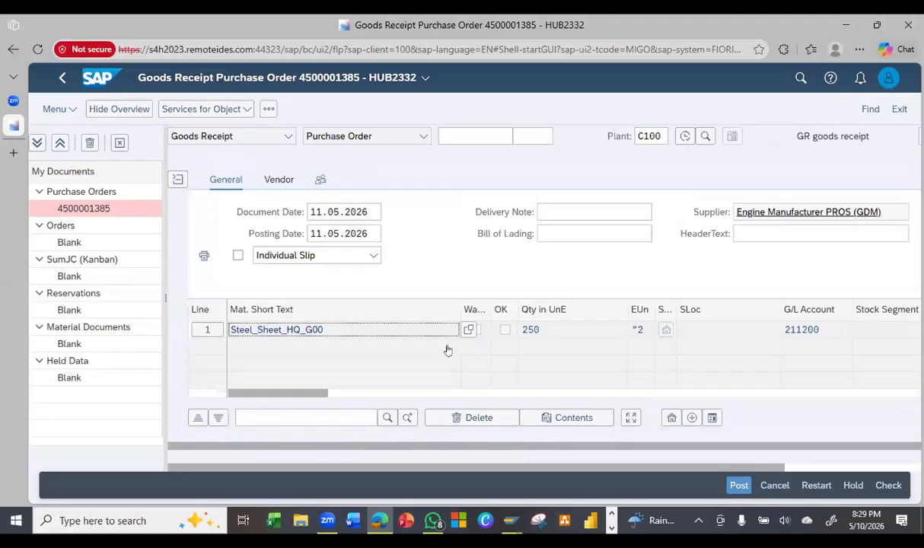
left_click_drag(310, 394, 397, 397)
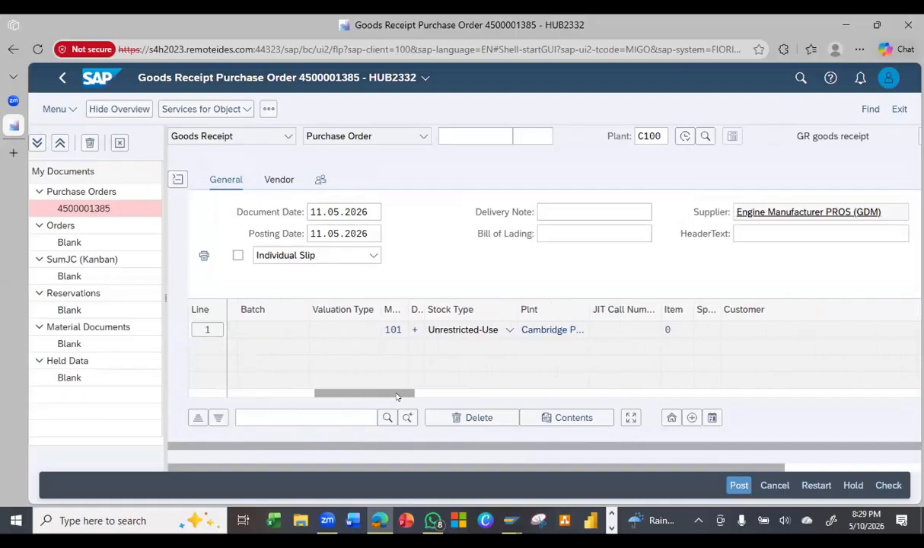
left_click_drag(397, 396, 389, 396)
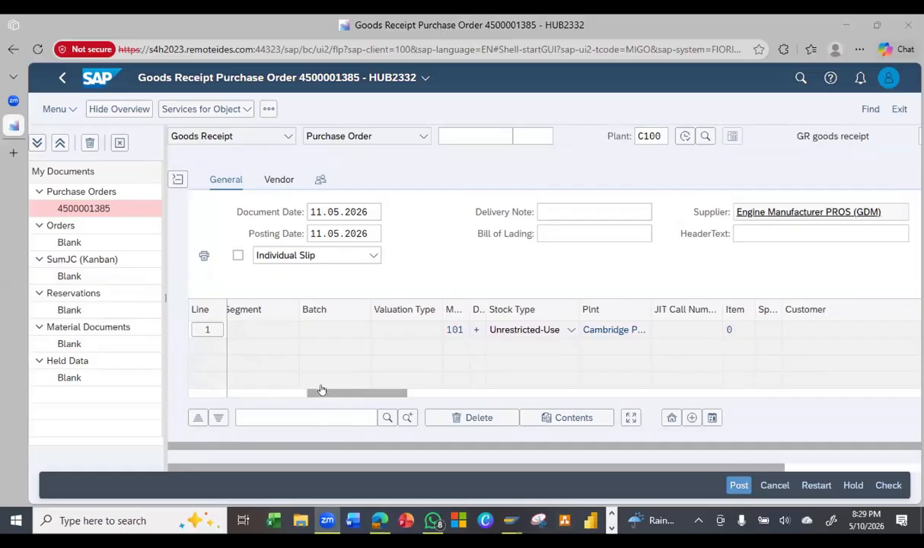
left_click_drag(321, 391, 230, 390)
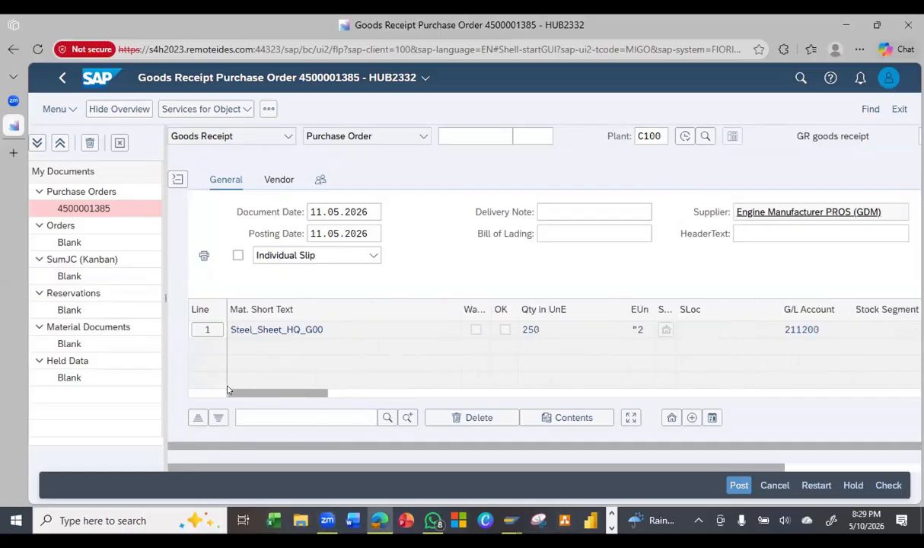
scroll(308, 377, "down", 5)
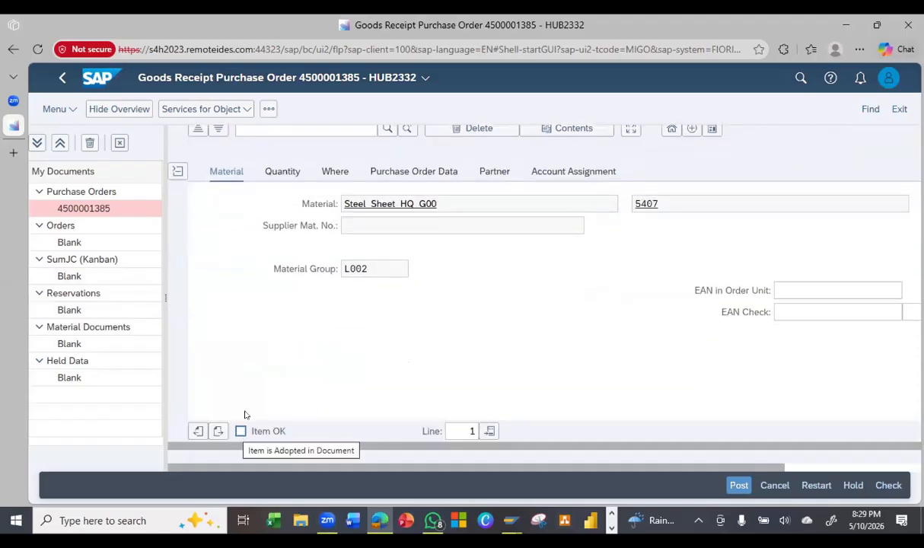
scroll(259, 322, "up", 5)
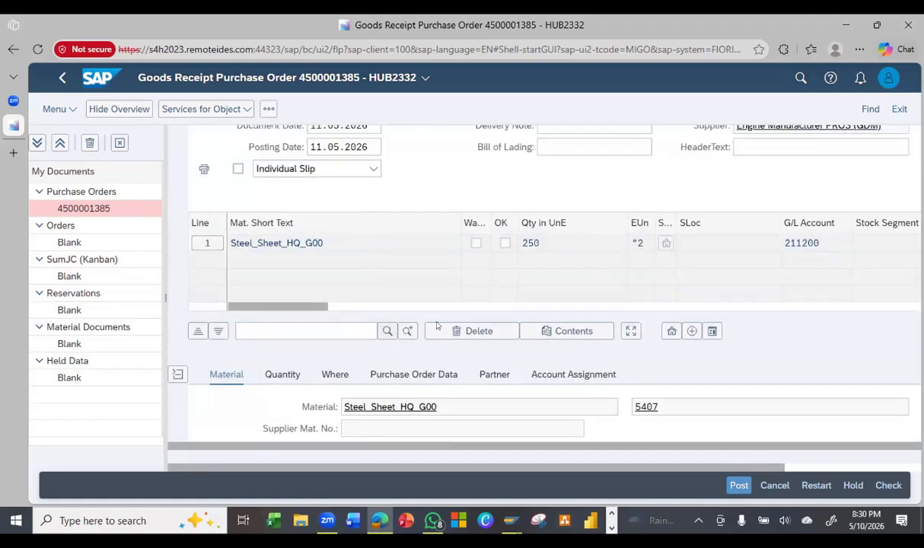
left_click(309, 327)
scroll(302, 313, "up", 2)
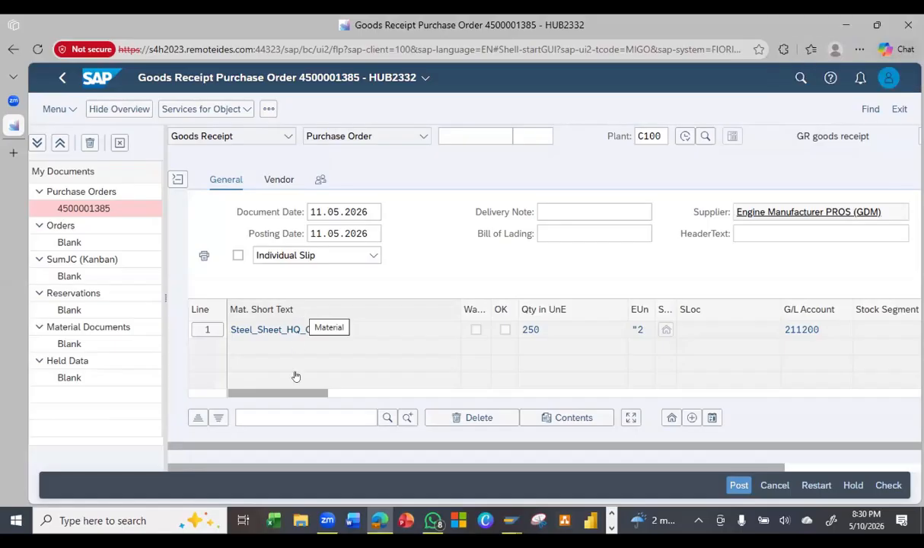
left_click_drag(320, 393, 252, 418)
scroll(340, 371, "down", 3)
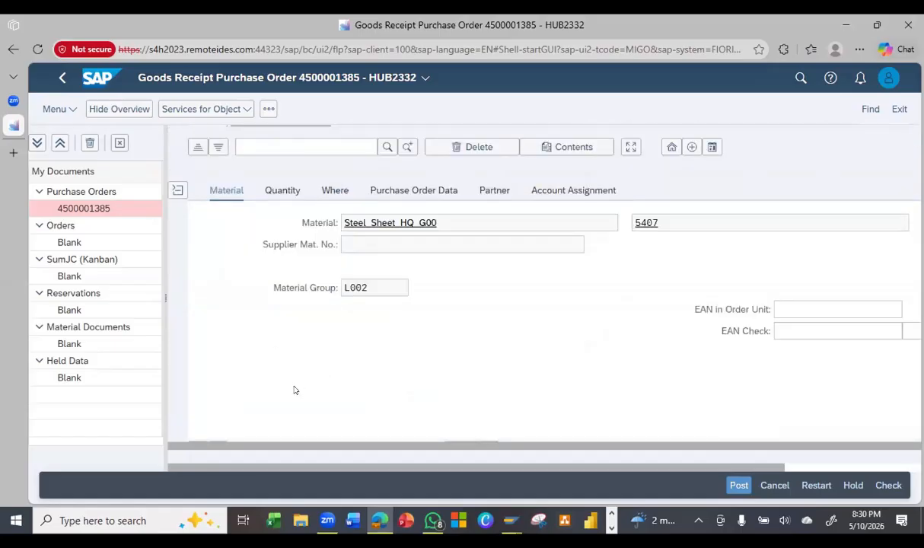
scroll(293, 411, "down", 1)
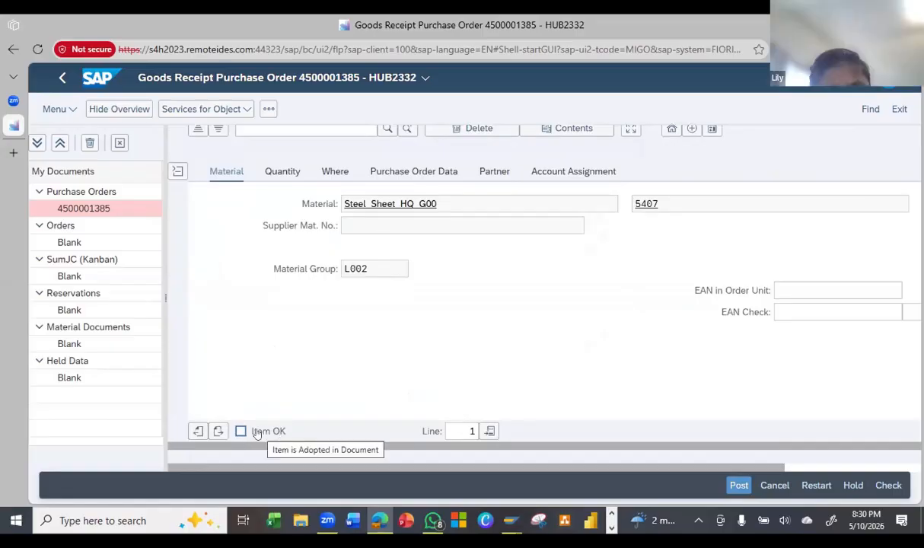
scroll(324, 305, "up", 5)
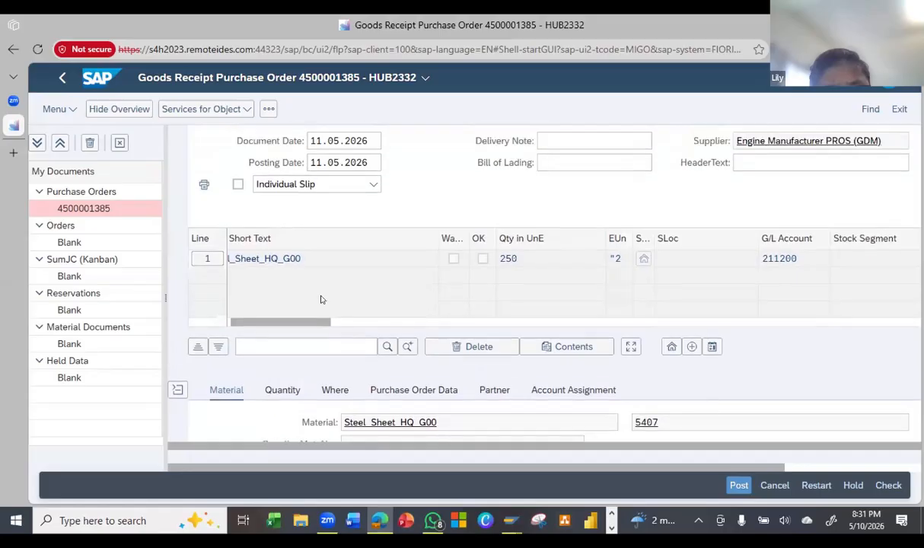
scroll(325, 302, "up", 2)
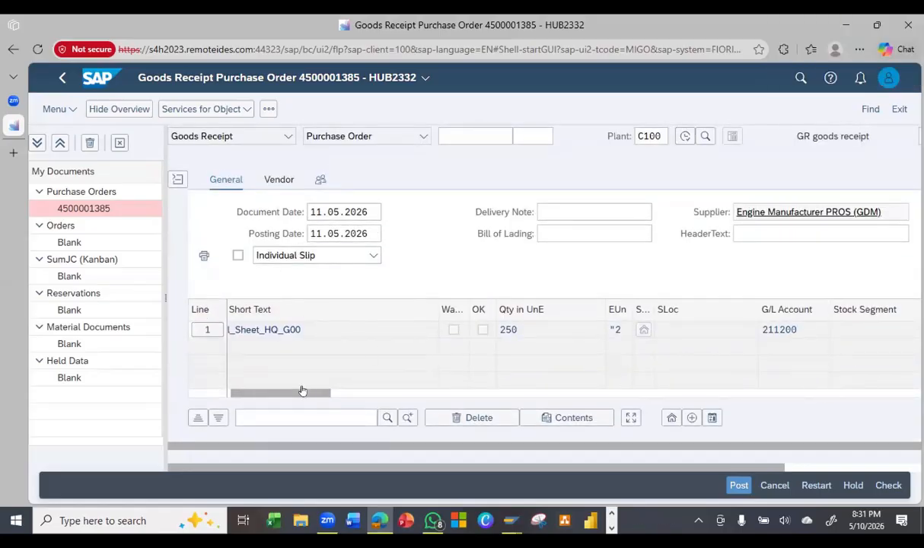
left_click_drag(305, 390, 282, 409)
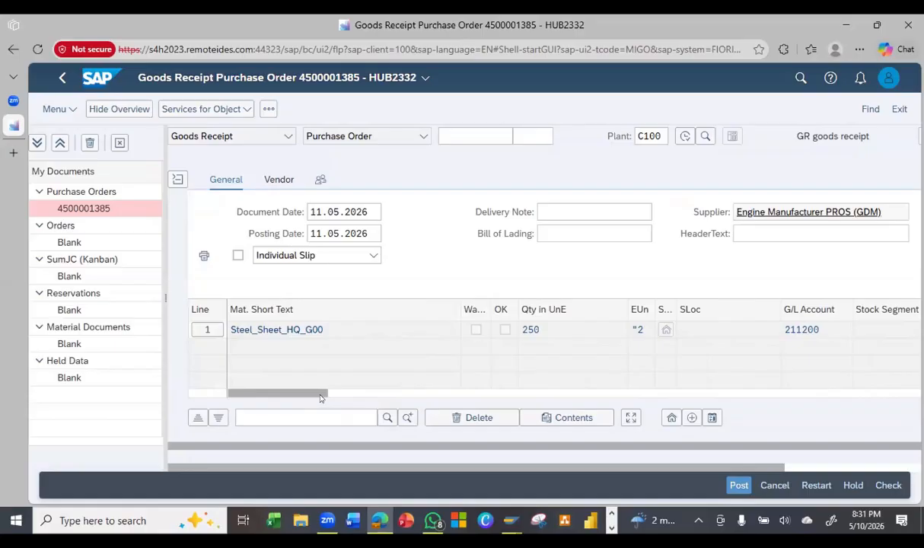
left_click(360, 398)
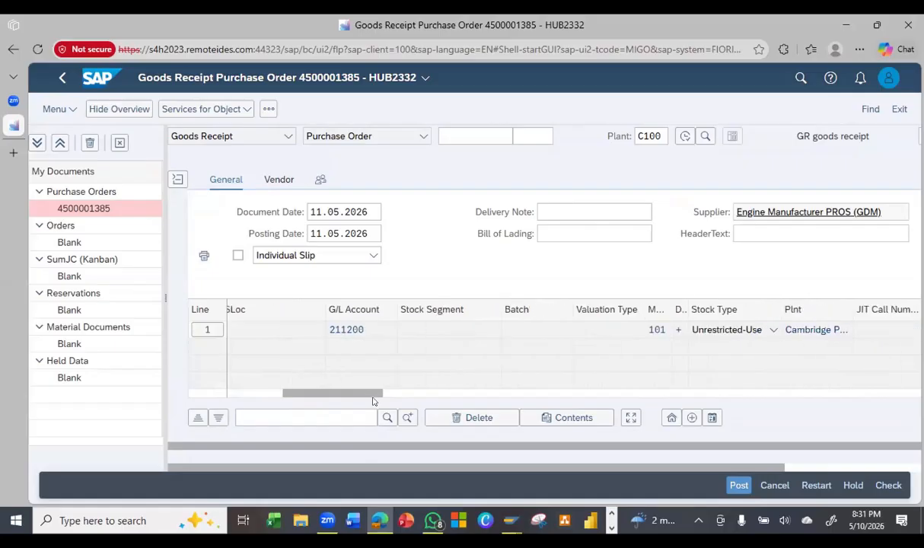
left_click_drag(373, 398, 378, 397)
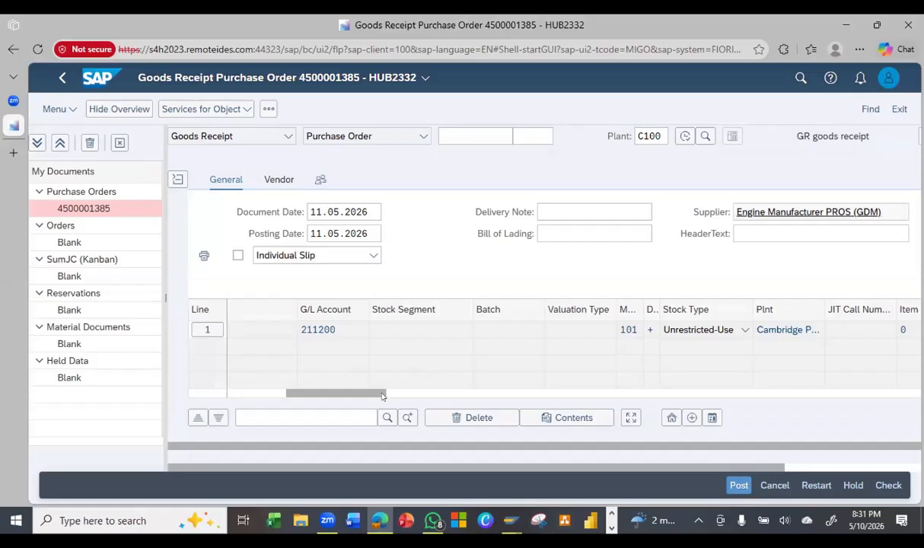
left_click_drag(380, 393, 636, 396)
left_click_drag(552, 393, 287, 431)
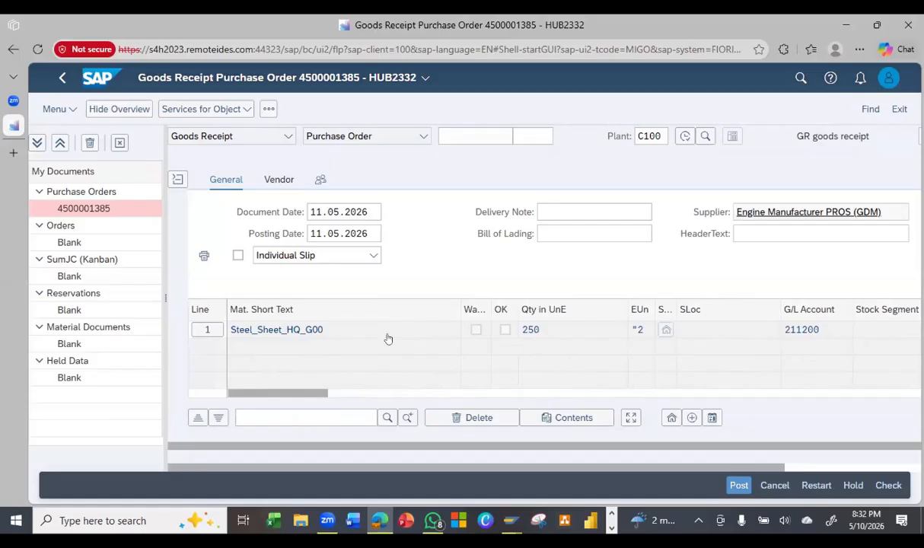
Tick Item OK for the goods receipt line, check the item overview, and clear the tick again
scroll(392, 334, "down", 5)
left_click(241, 431)
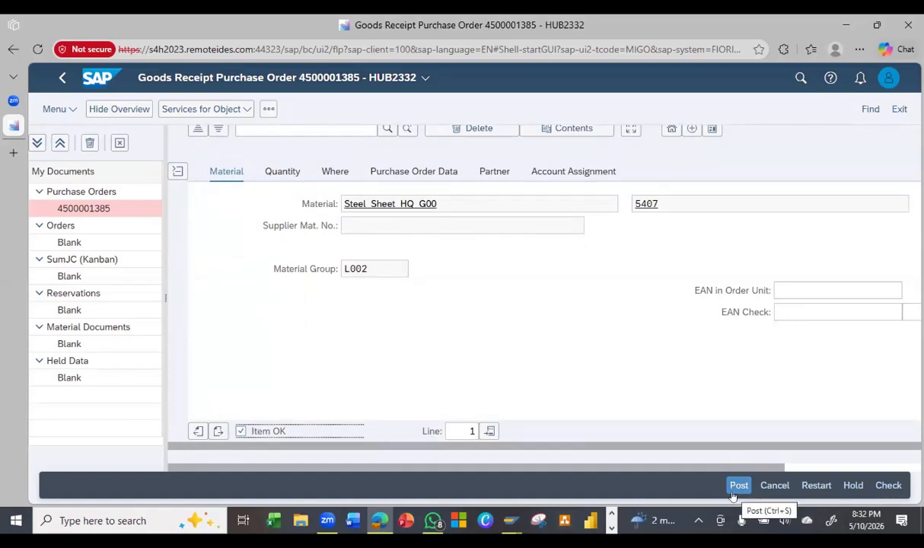
scroll(718, 392, "up", 3)
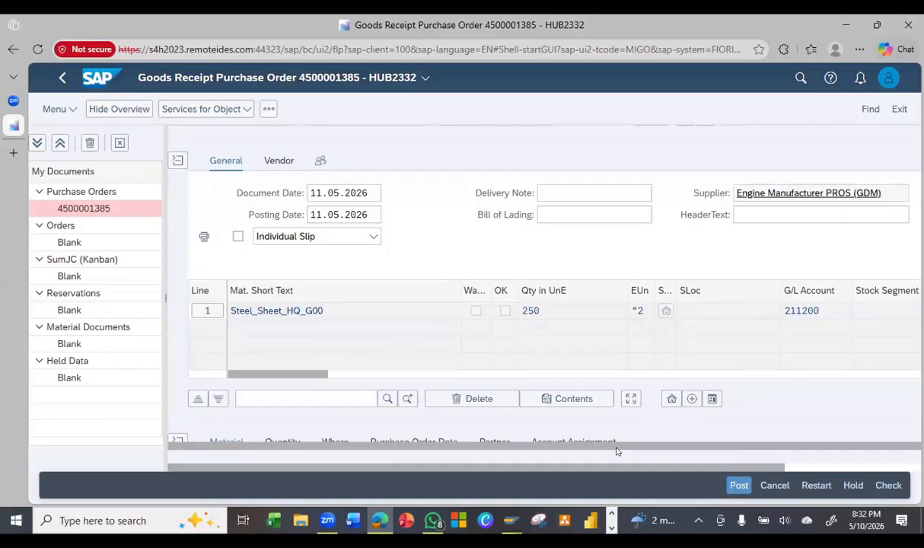
left_click_drag(613, 468, 518, 466)
scroll(449, 421, "down", 4)
left_click(241, 433)
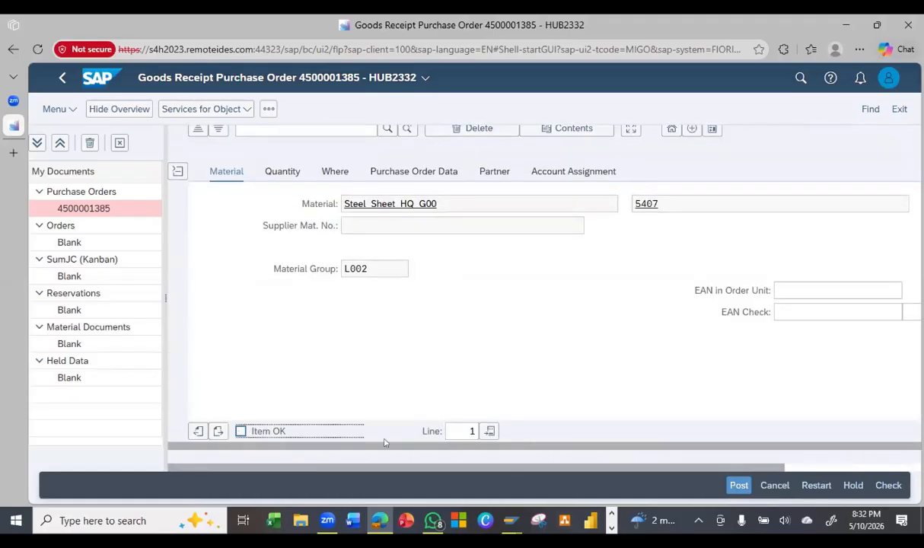
Mark line 1, Steel_Sheet_HQ_G00, as Item OK and return to the item overview
scroll(404, 470, "right", 4)
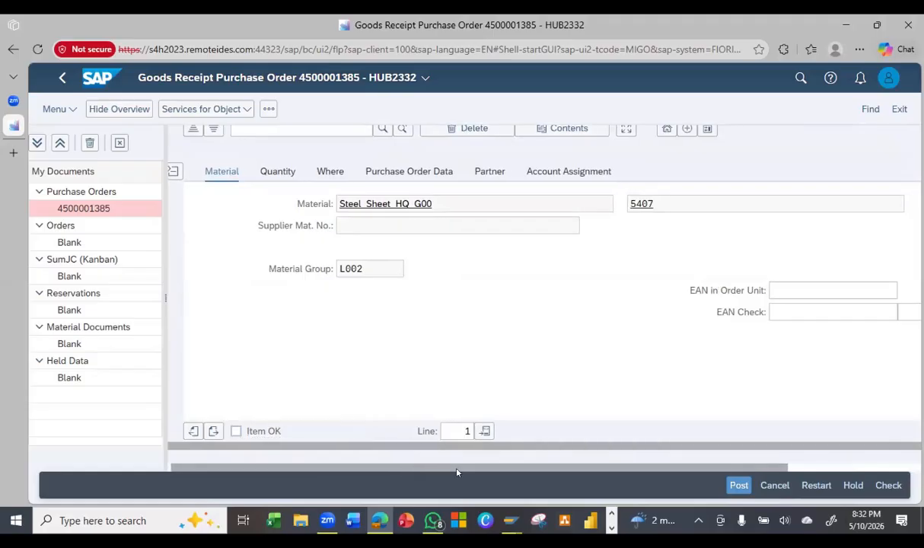
left_click(241, 431)
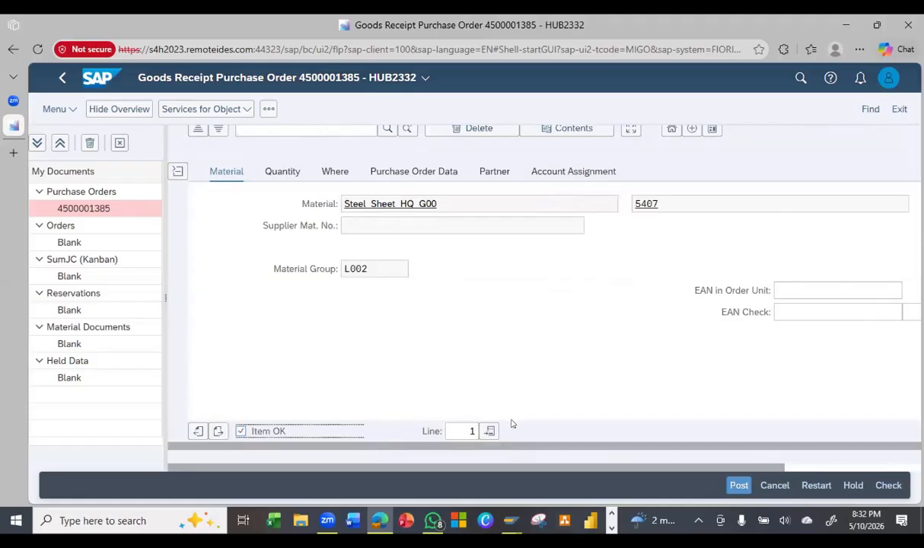
scroll(506, 404, "up", 5)
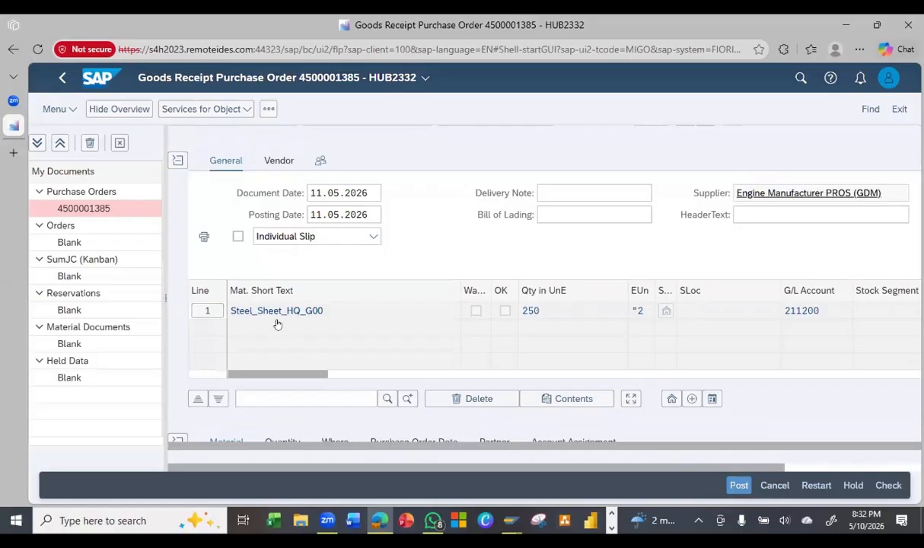
Examine the Steel_Sheet_HQ_G00 receipt line's quantity, G/L account, movement type, stock type and plant columns in the item overview
left_click(340, 313)
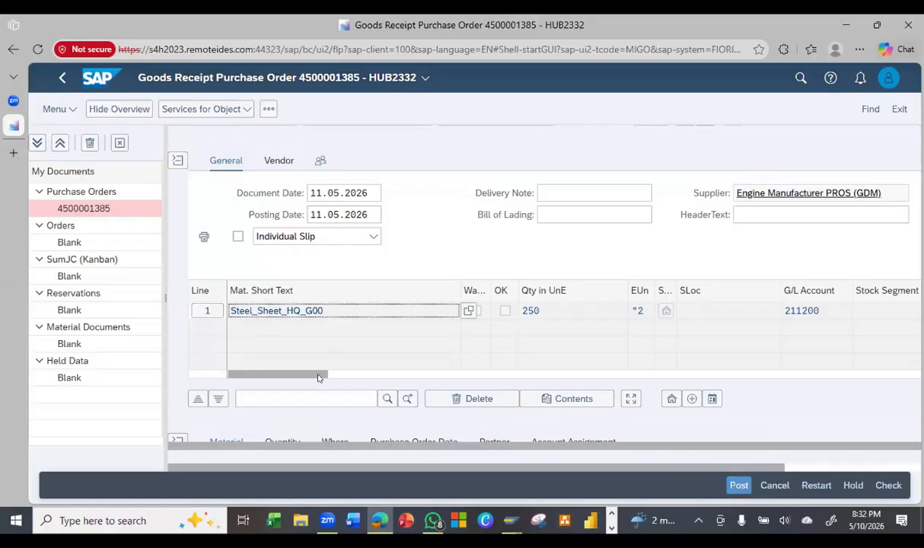
scroll(352, 371, "right", 5)
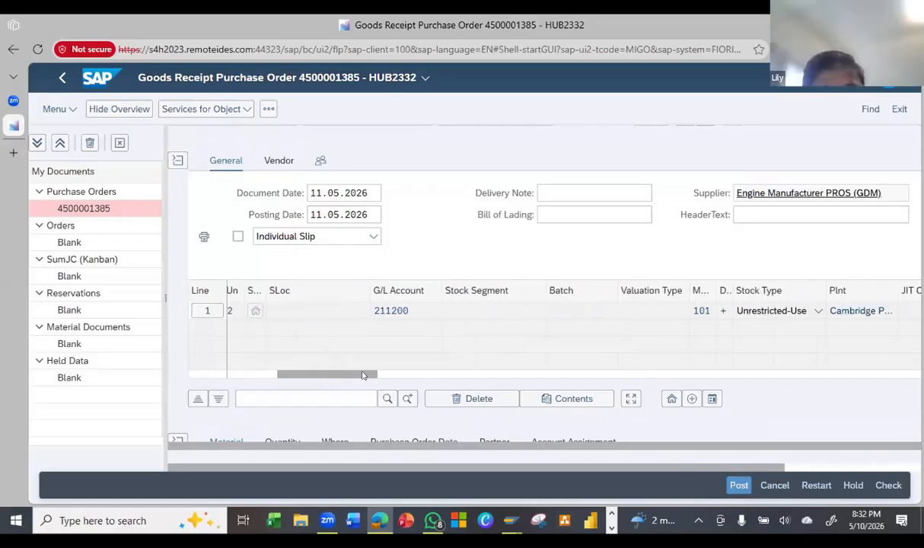
left_click_drag(351, 375, 278, 376)
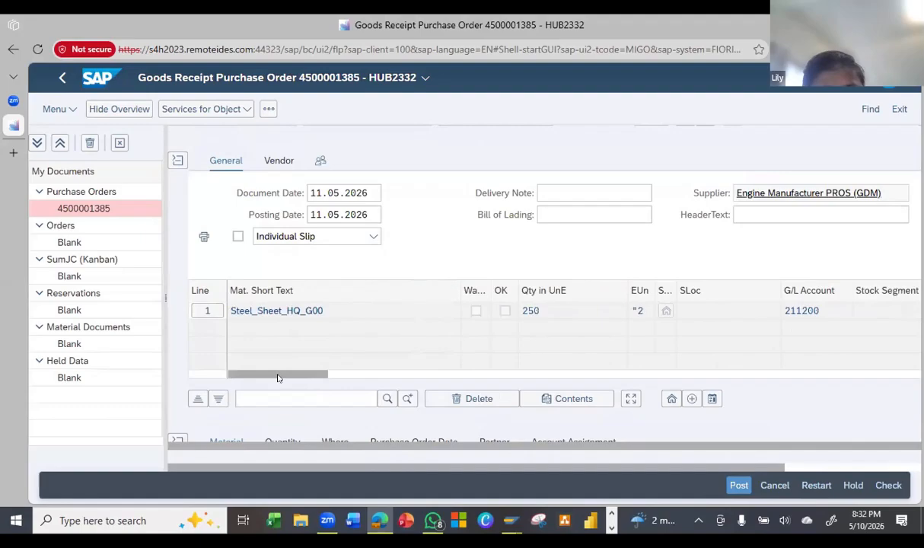
left_click(362, 313)
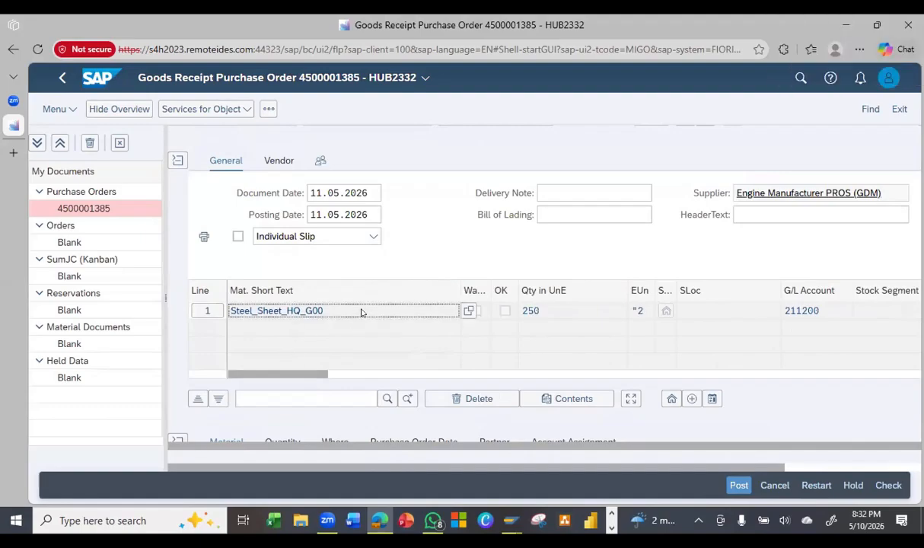
left_click(286, 333)
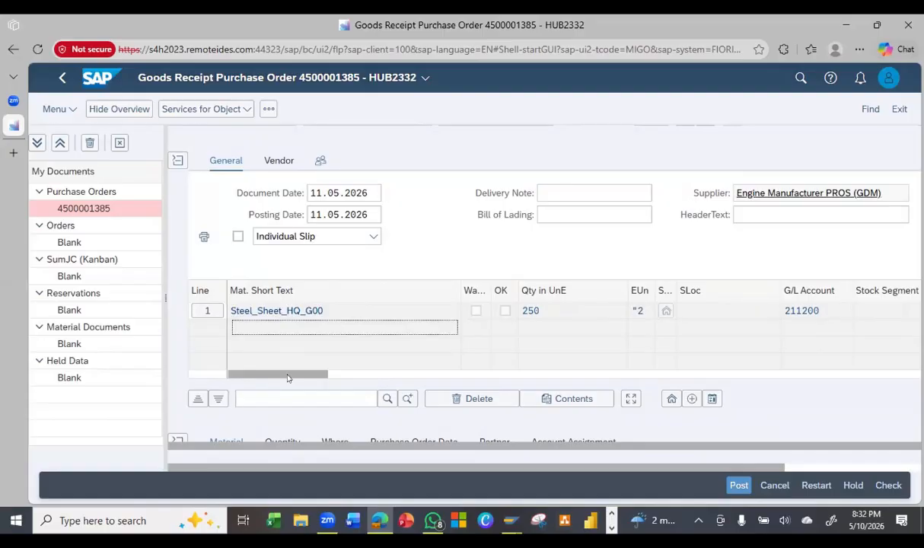
mouse_move(288, 378)
left_mouse_down()
mouse_move(309, 378)
mouse_move(274, 379)
left_mouse_up()
Check the goods receipt with the Steel_Sheet_HQ_G00 line marked Item OK, and post it
left_click(292, 321)
left_click(292, 317)
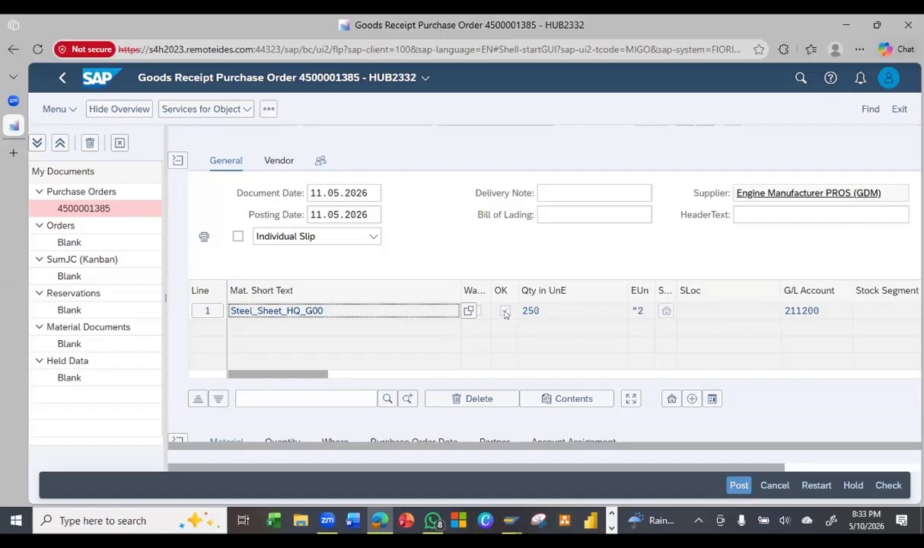
left_click_drag(314, 375, 229, 372)
scroll(562, 414, "down", 5)
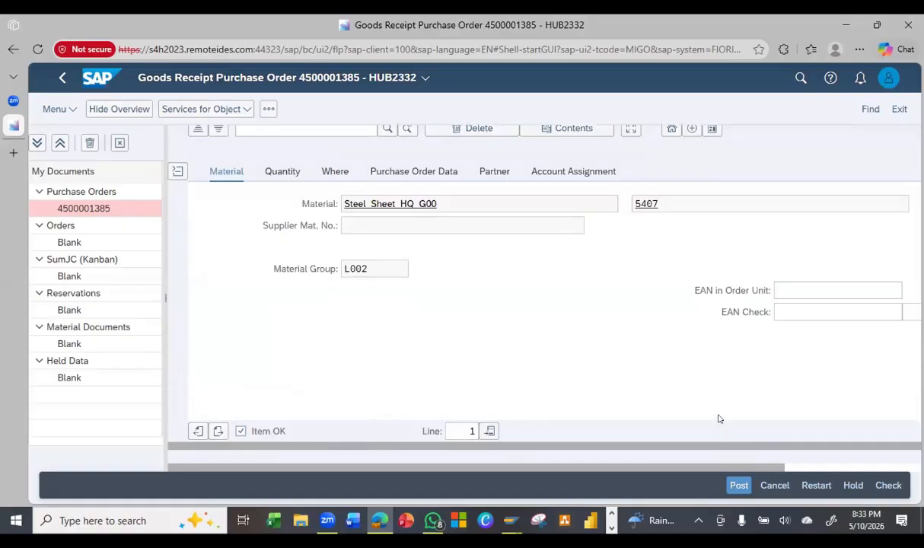
left_click(887, 485)
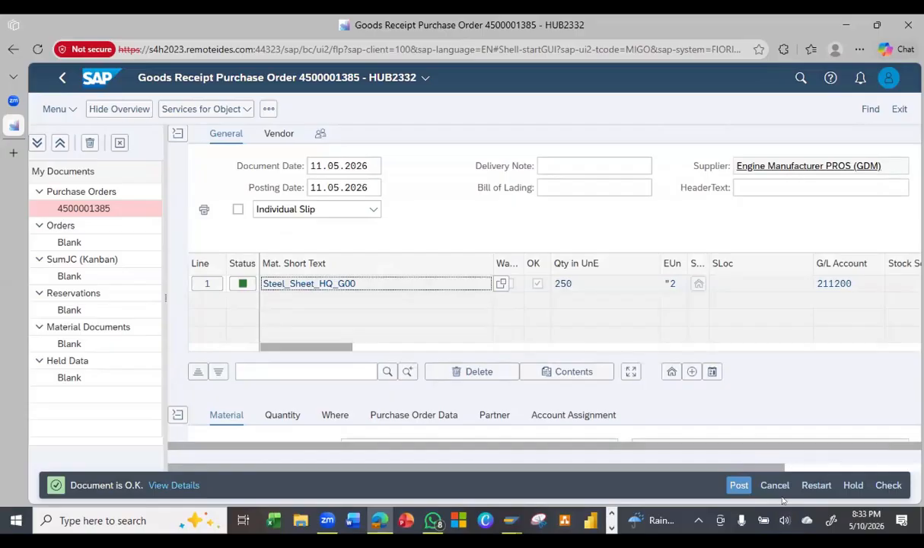
left_click(736, 486)
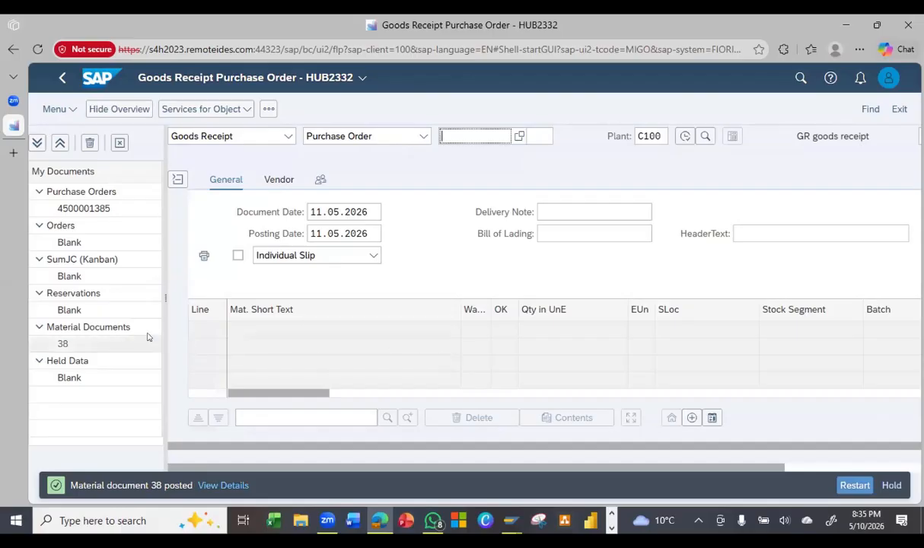
left_click_drag(240, 401, 457, 401)
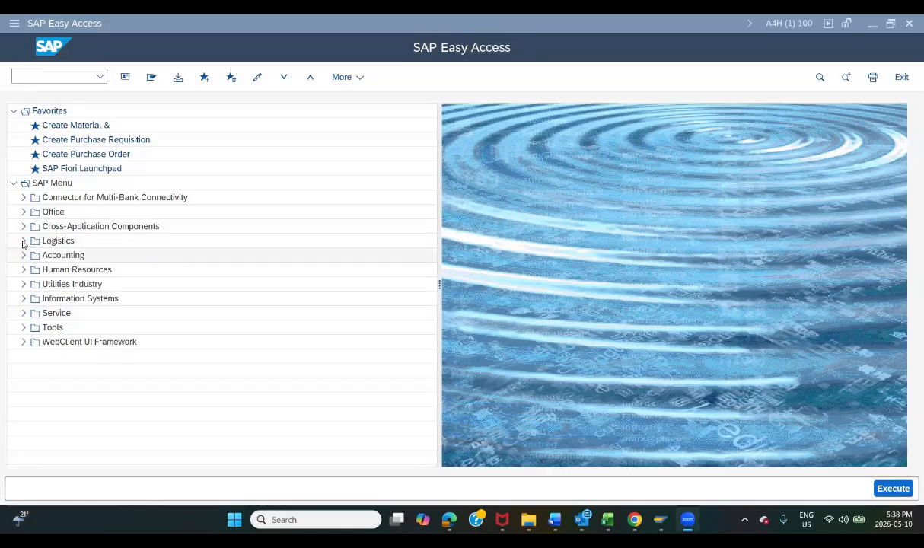
In SAP GUI's Easy Access tree, open the Goods Movement transaction under Logistics, Materials Management, Inventory Management, Goods Movement
left_click(23, 242)
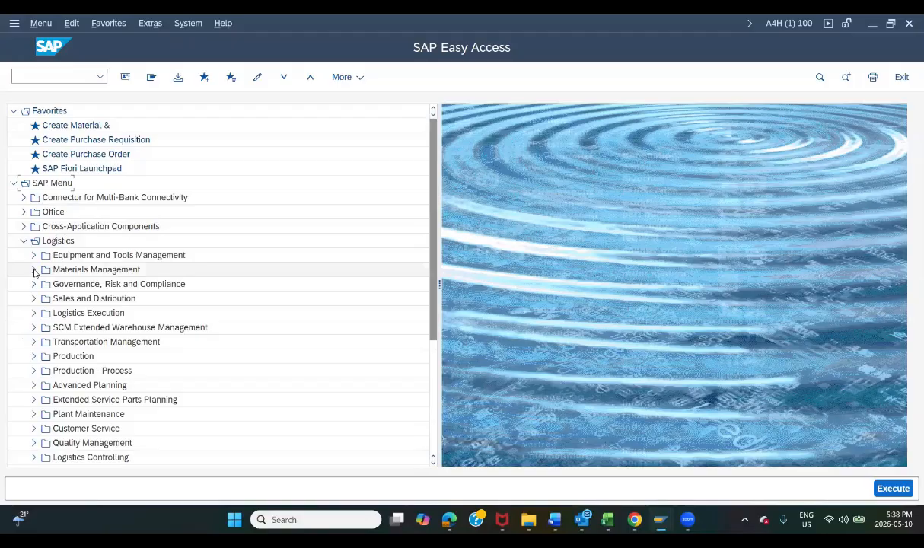
left_click(34, 271)
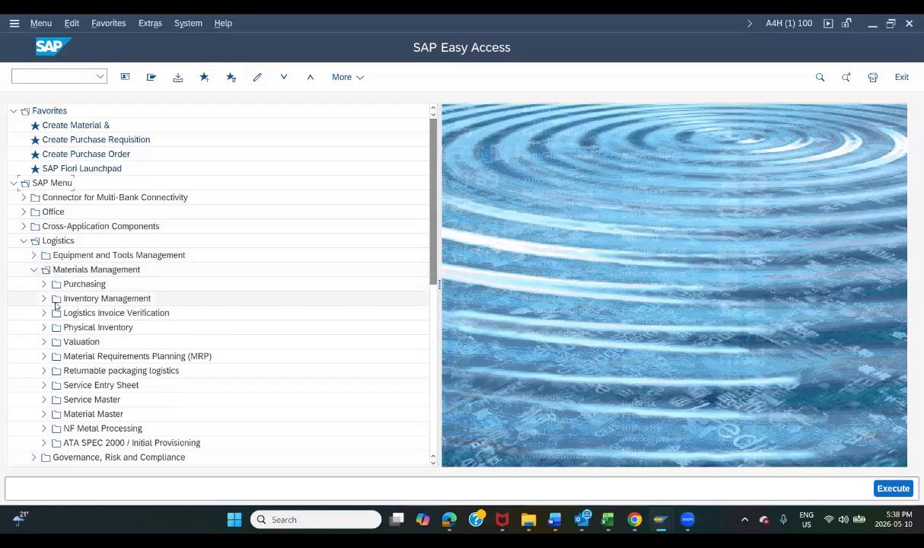
left_click(43, 299)
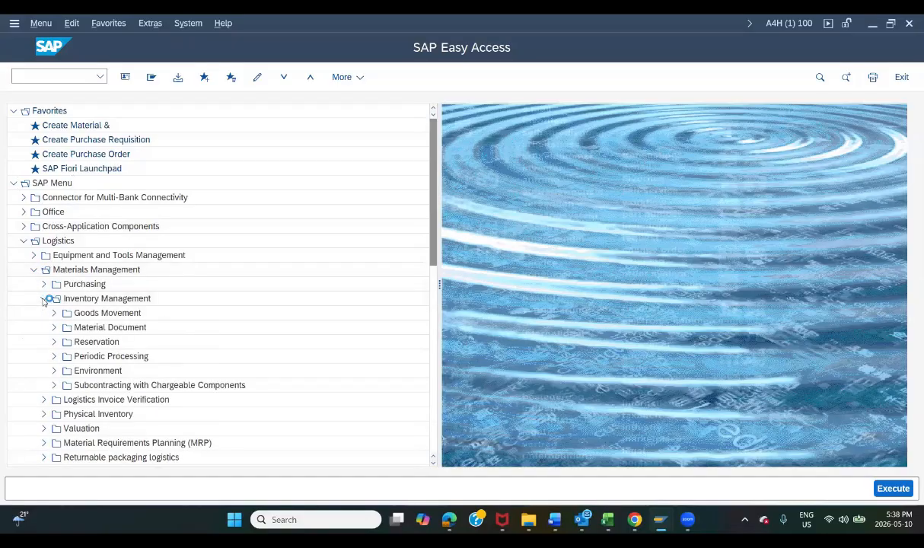
left_click(53, 313)
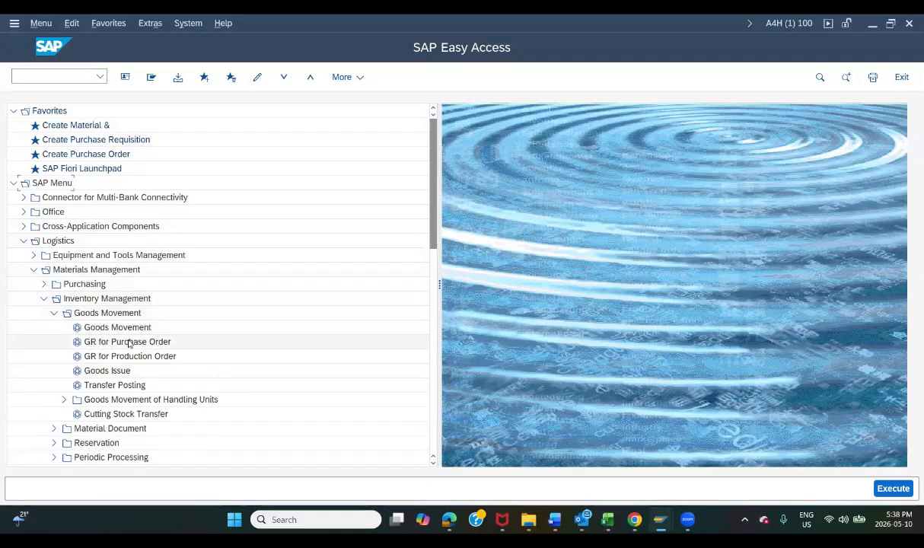
double_click(77, 331)
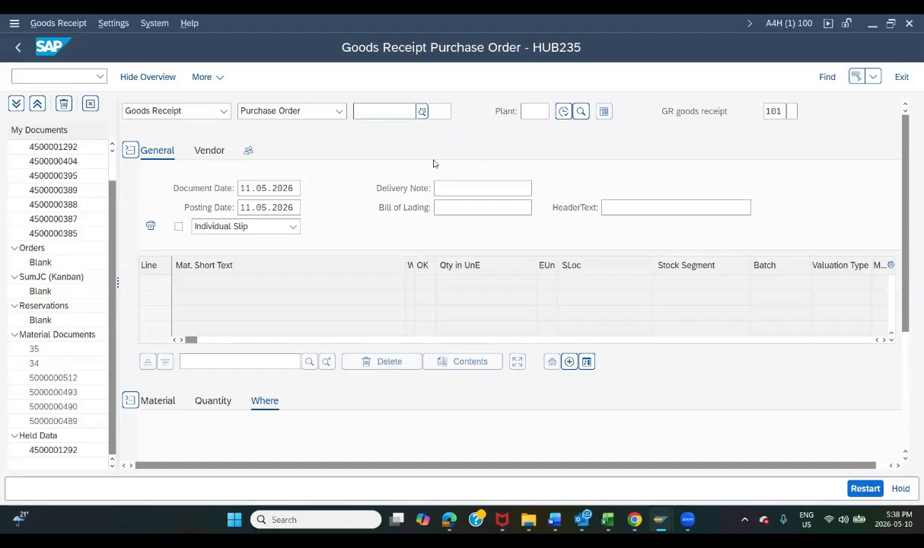
Retrieve the held goods receipt from Held Data and review its line's plant, storage location, supplier and material columns
left_click(357, 113)
scroll(115, 169, "up", 1)
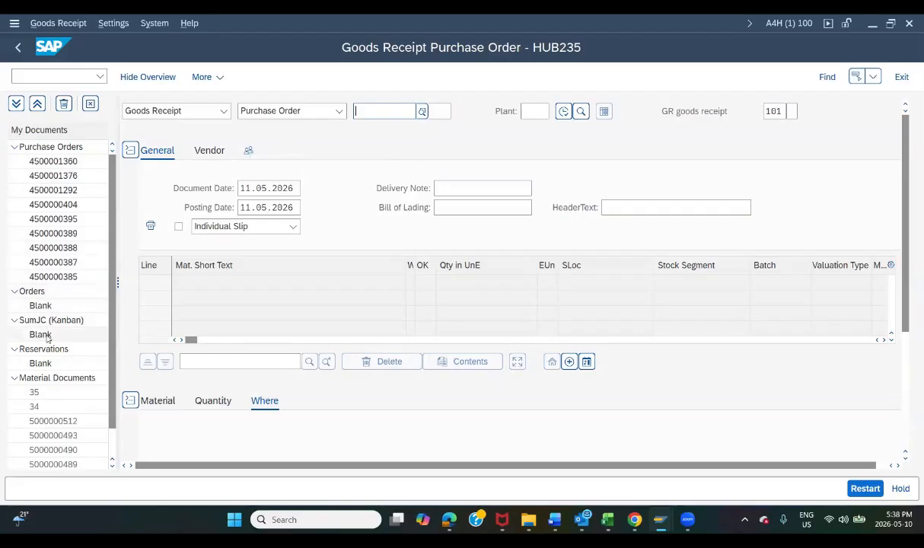
scroll(47, 339, "down", 1)
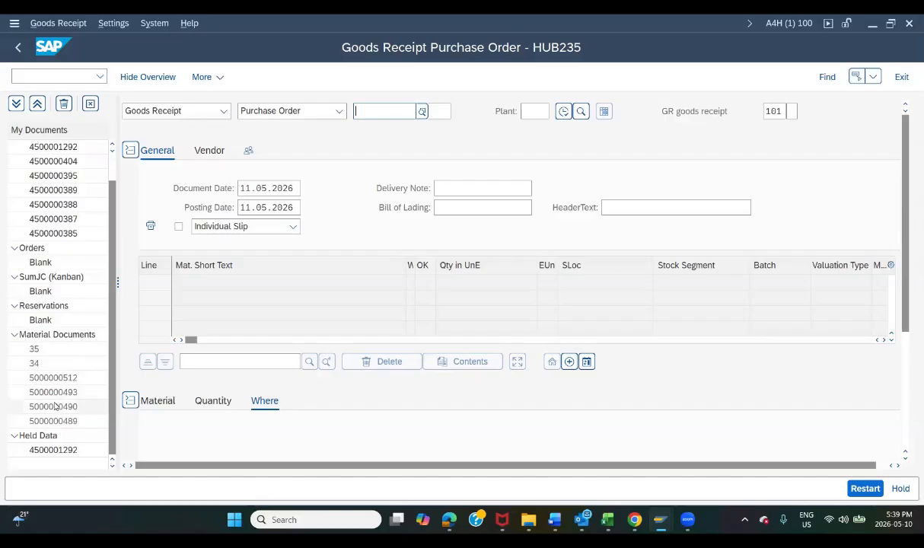
left_click(60, 448)
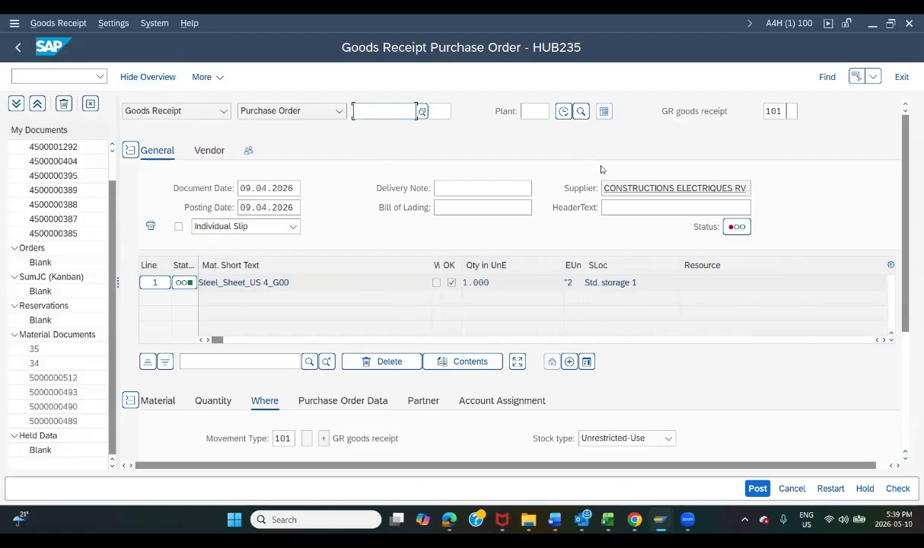
left_click(626, 343)
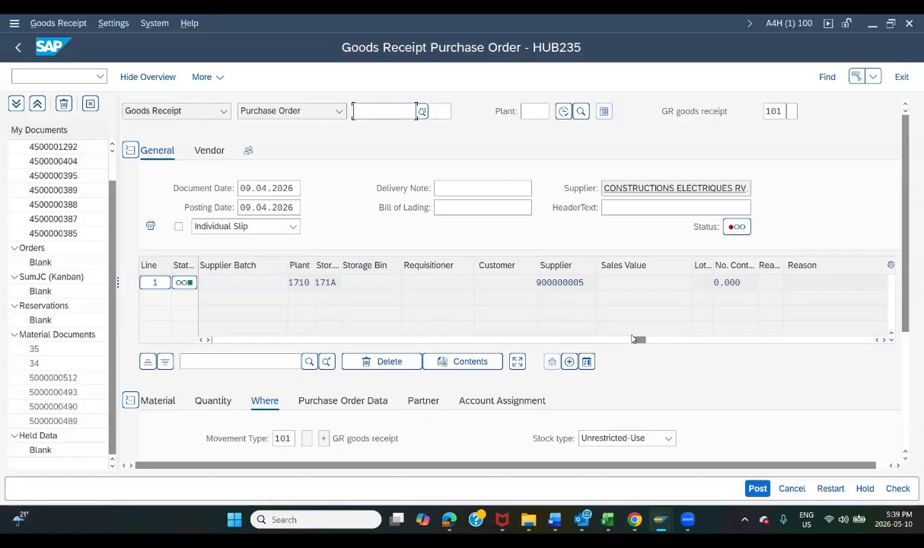
left_click_drag(638, 341, 589, 346)
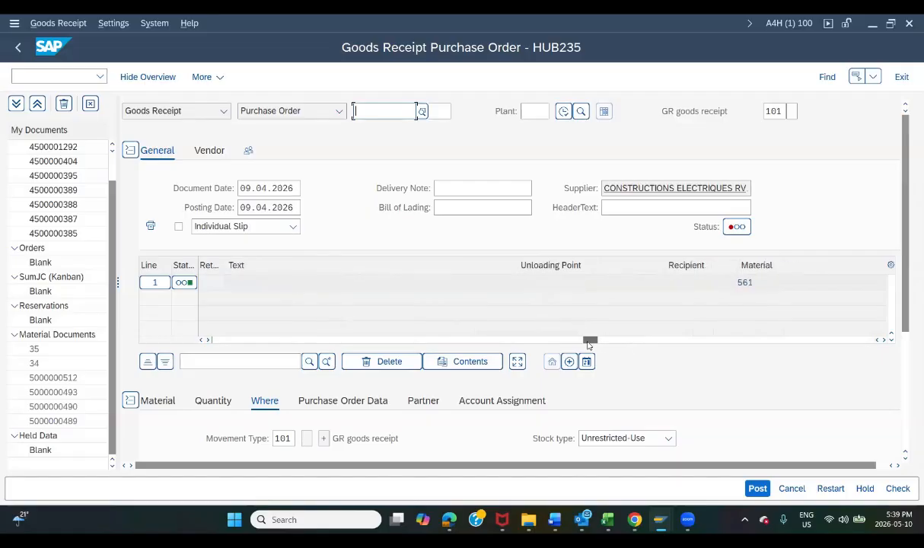
Try to post the retrieved goods receipt, and hold the document with the remark 05:12:06 (11.05.2026)
left_click(757, 489)
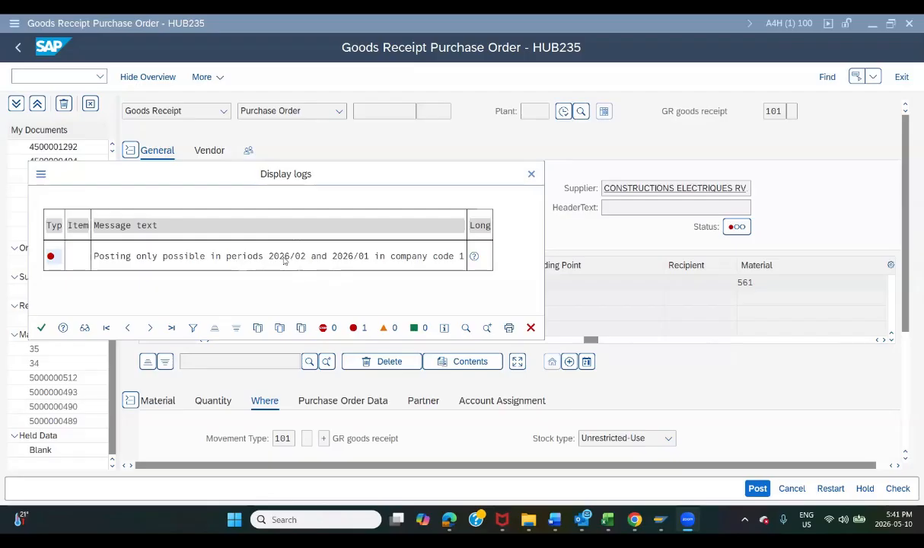
left_click(531, 328)
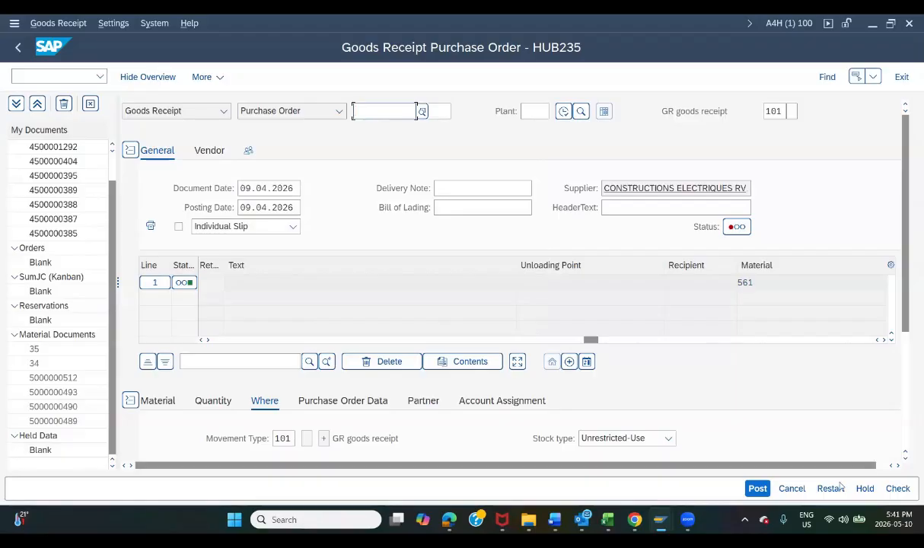
left_click(866, 490)
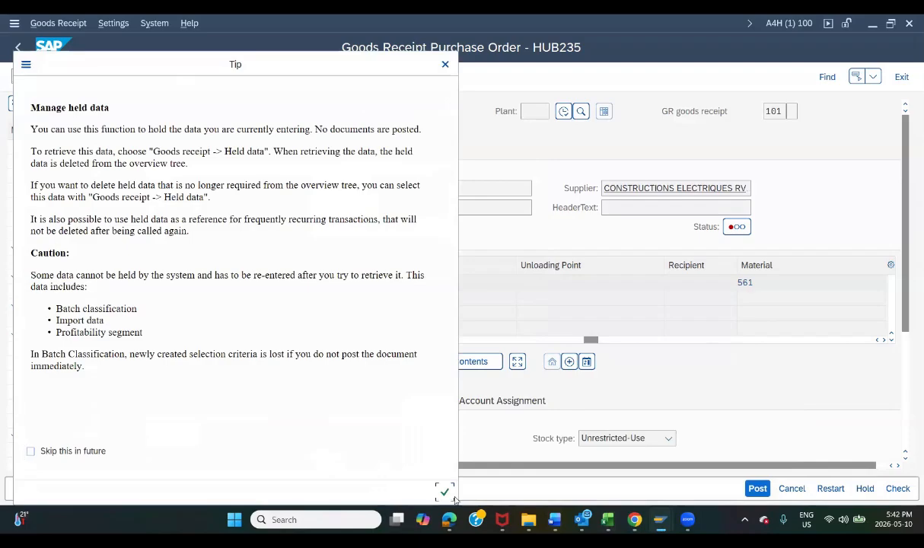
left_click(444, 493)
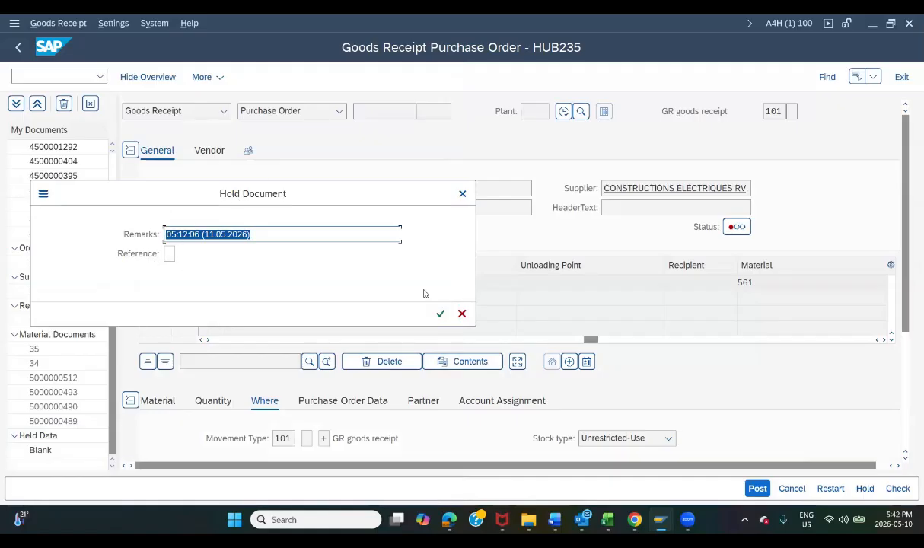
left_click(441, 314)
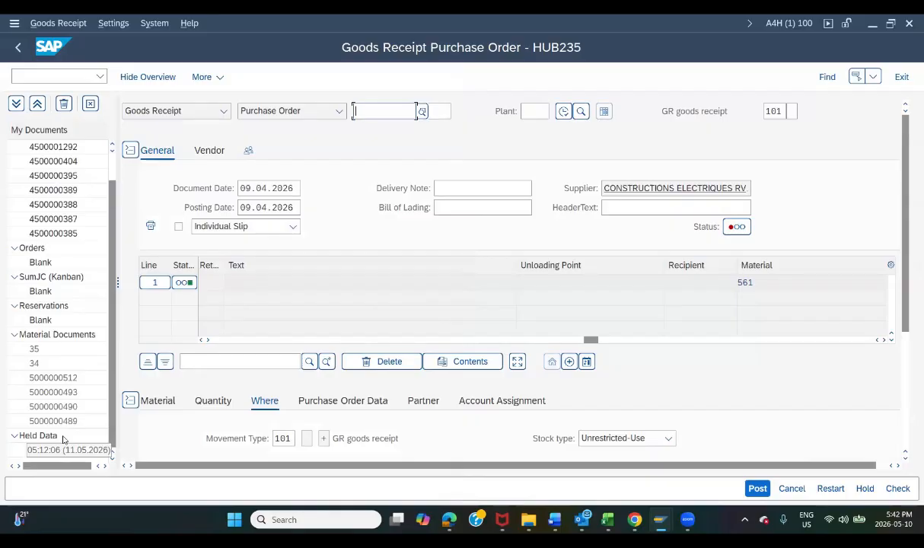
scroll(65, 297, "up", 1)
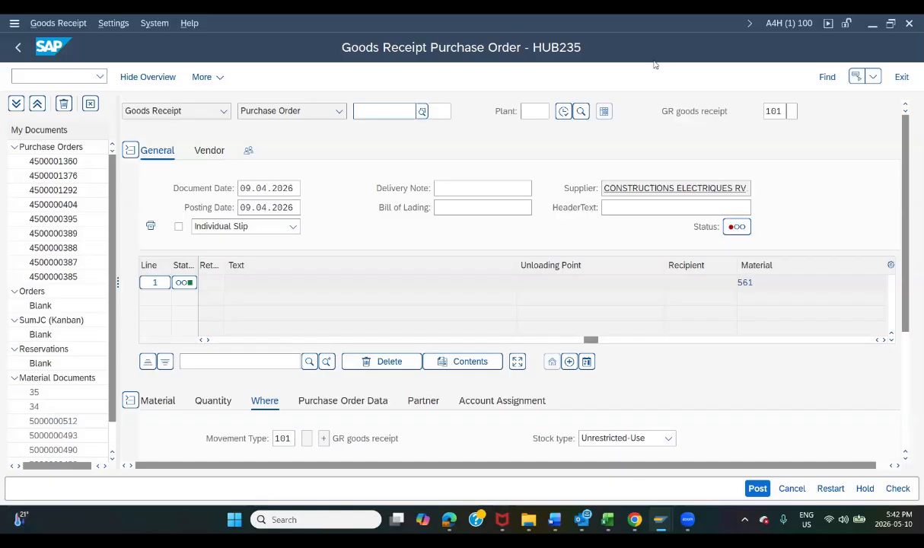
Exit the goods receipt without saving and open the GR for Purchase Order transaction
left_click(901, 78)
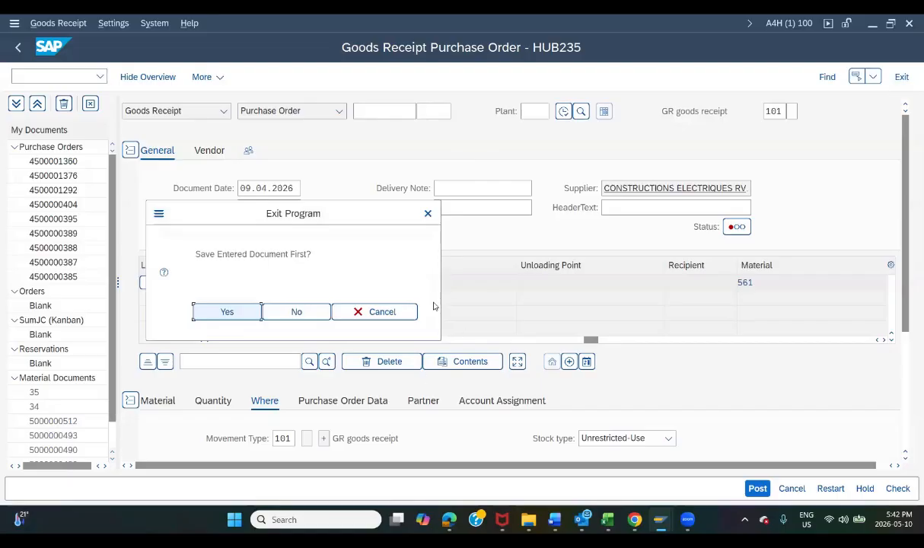
left_click(300, 312)
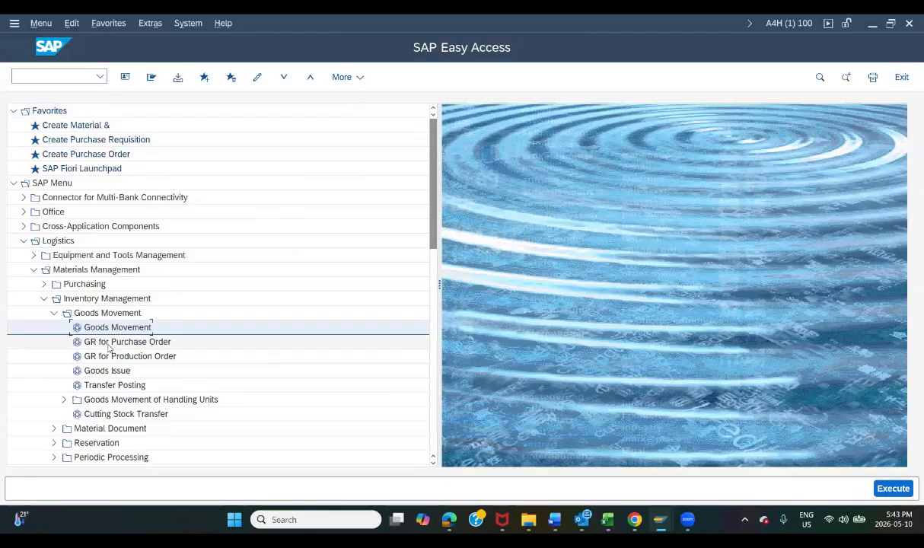
double_click(109, 344)
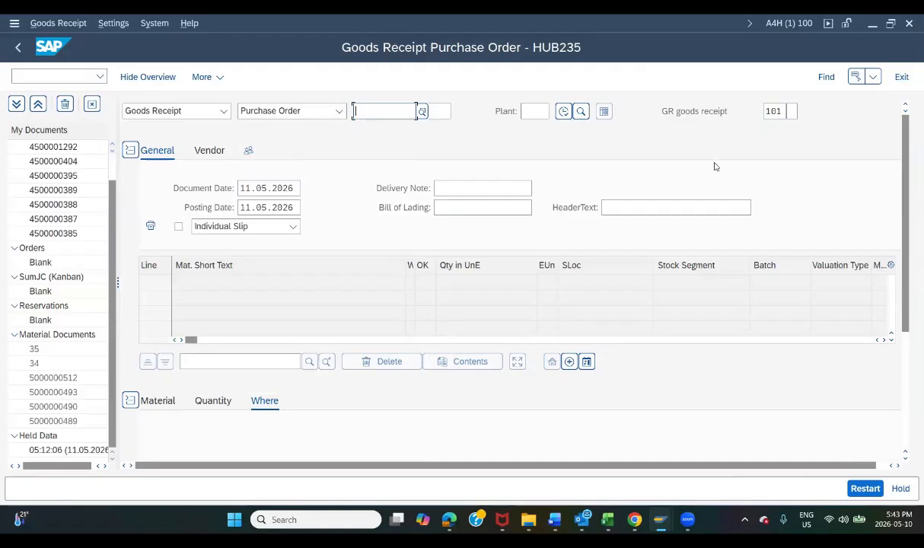
Set the goods receipt's reference document type to Inbound Delivery
left_click(340, 113)
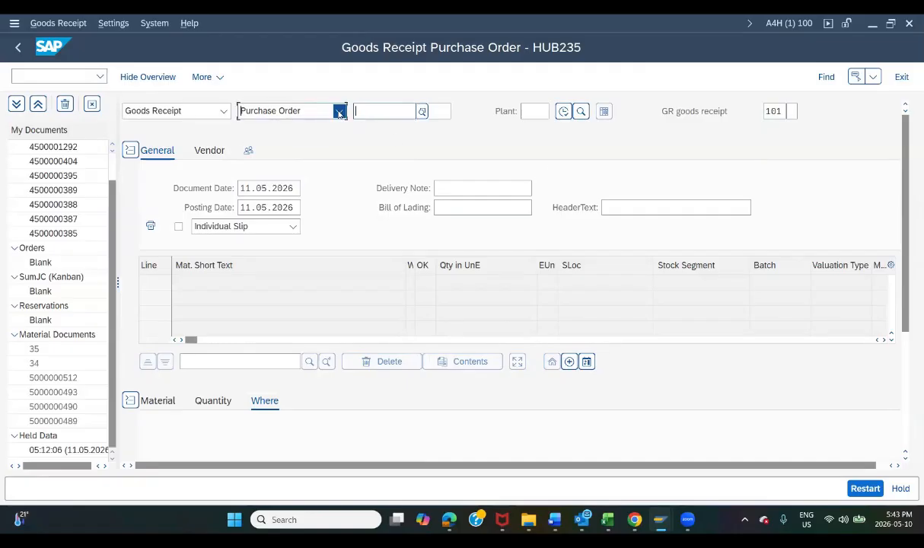
left_click(339, 113)
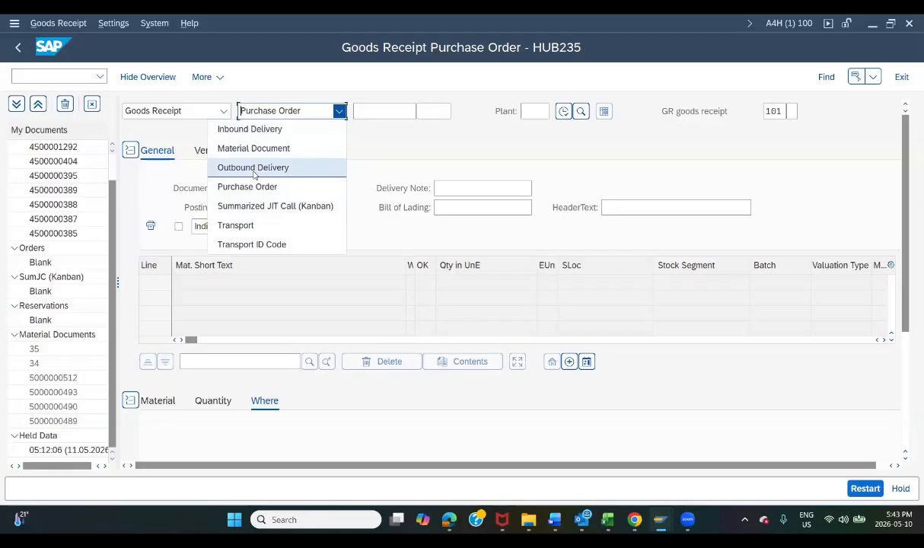
left_click(265, 131)
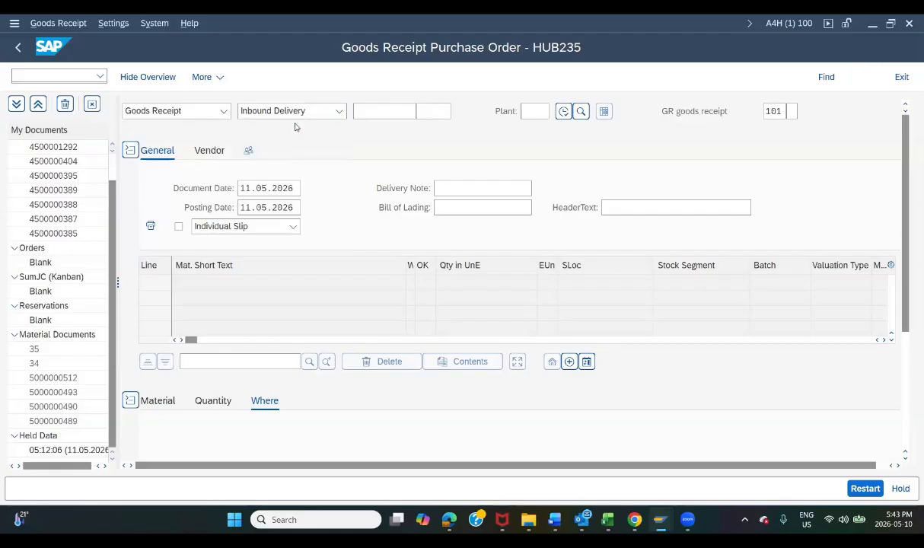
Examine the movement types available for the goods receipt, from 101 through the 520 series, and close the list without choosing one
left_click(790, 112)
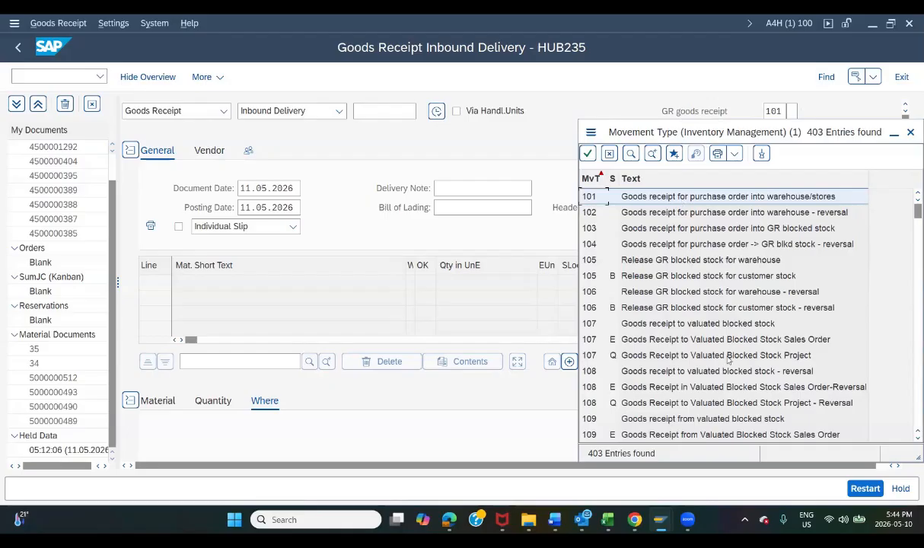
scroll(730, 361, "down", 3)
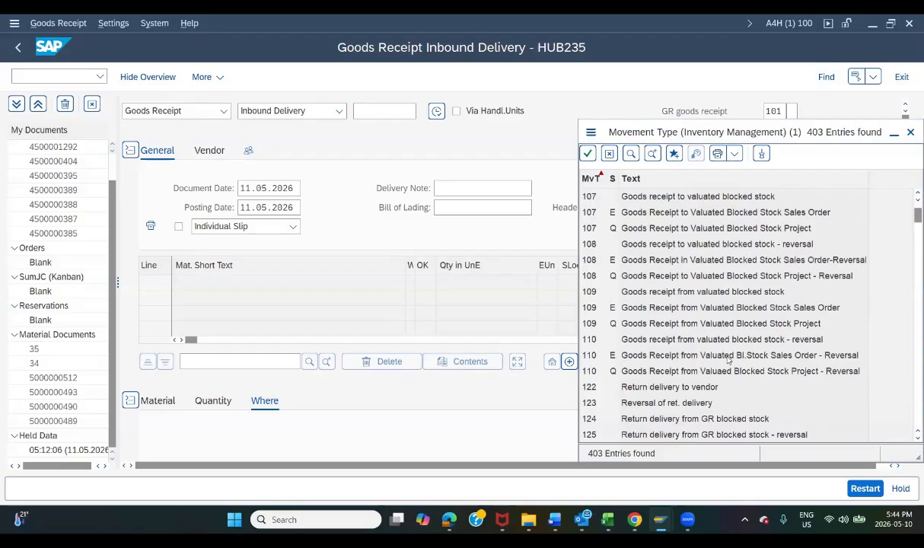
scroll(730, 361, "up", 1)
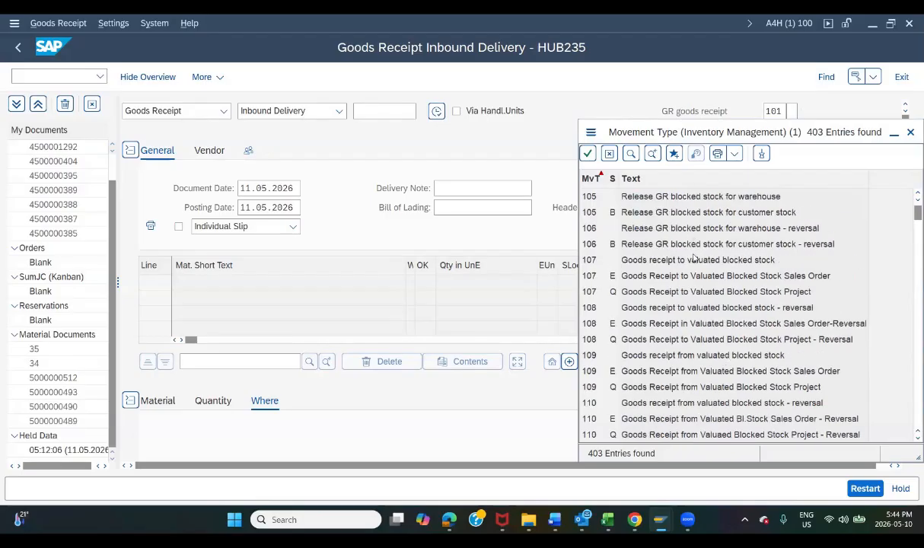
scroll(695, 259, "up", 1)
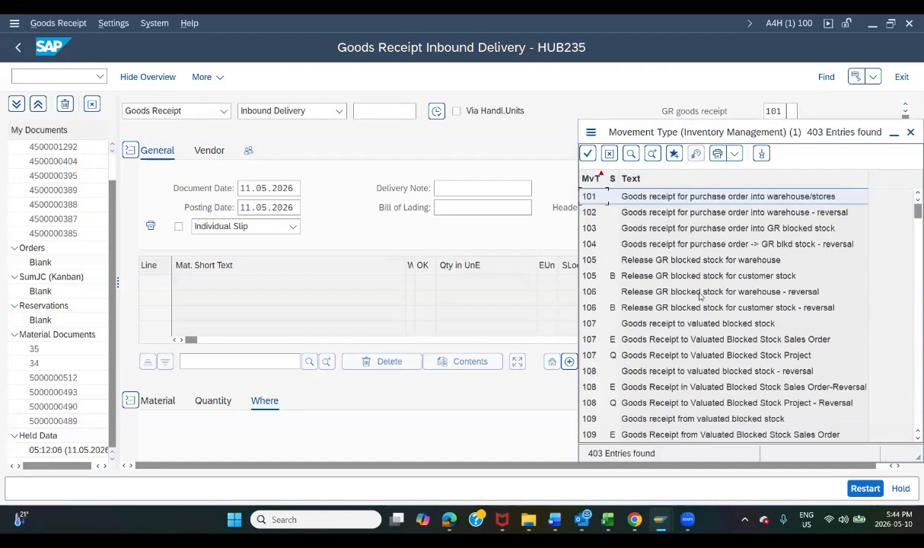
scroll(700, 296, "down", 1)
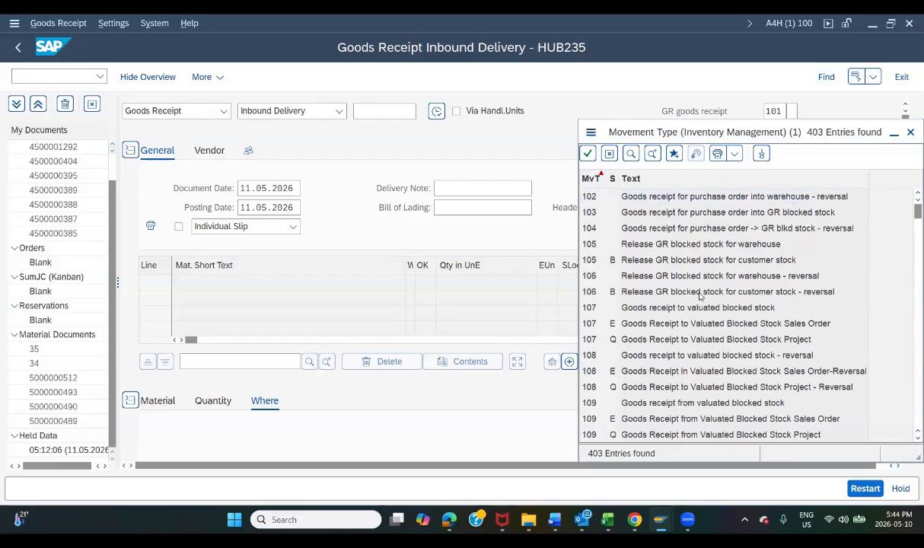
scroll(699, 296, "down", 3)
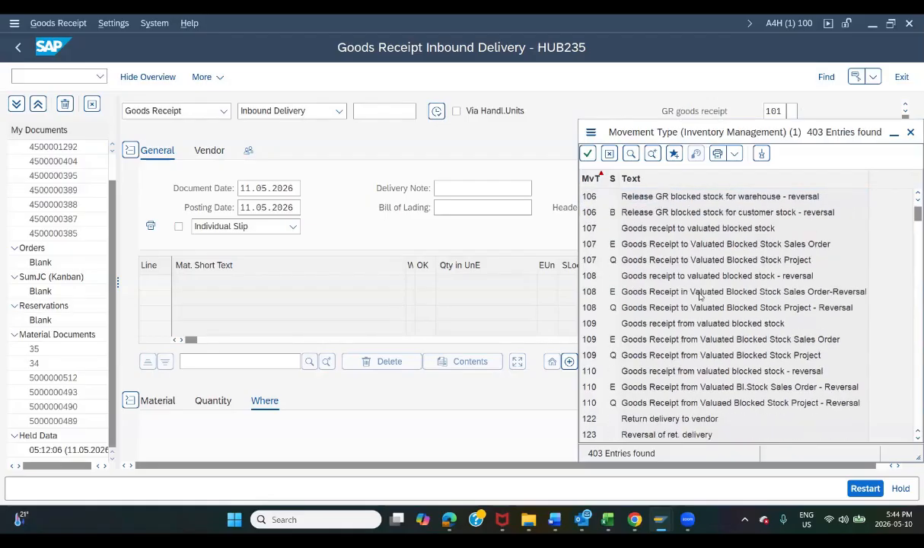
scroll(700, 296, "down", 1)
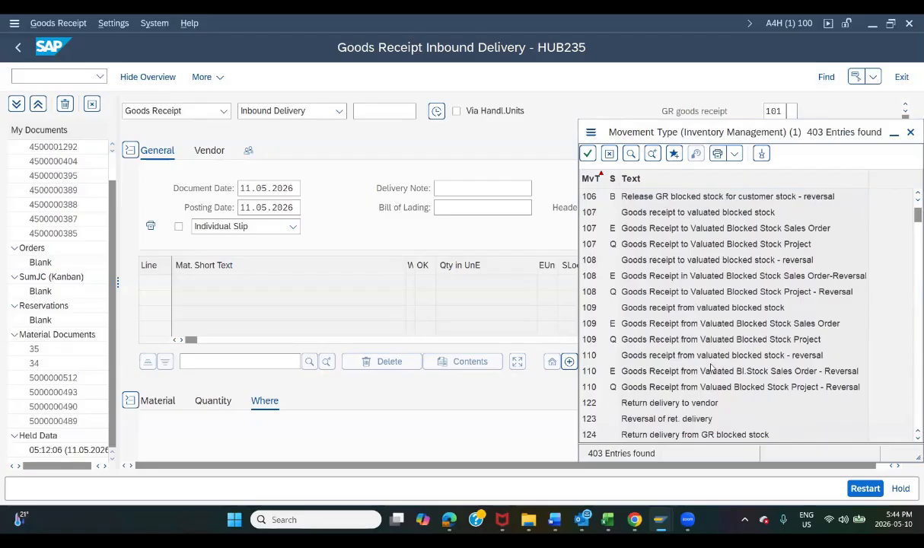
scroll(712, 369, "down", 10)
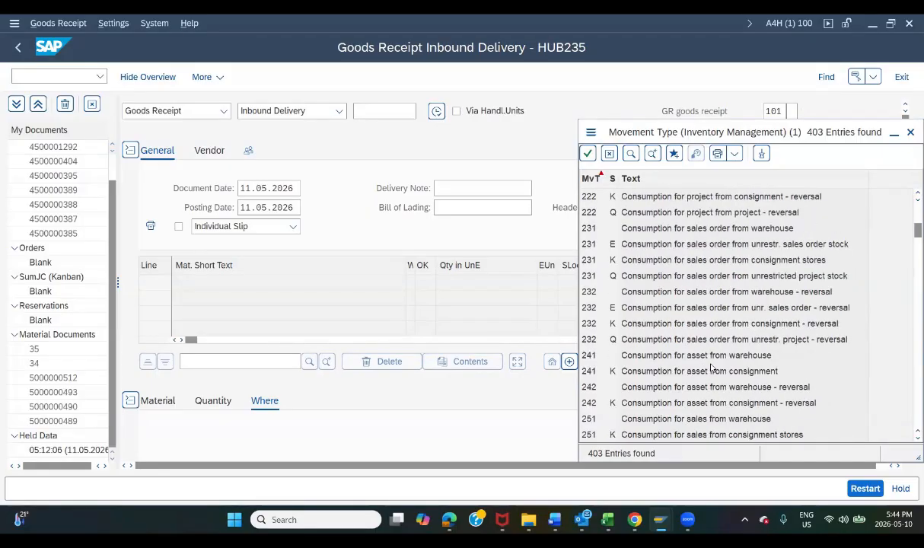
scroll(711, 369, "down", 15)
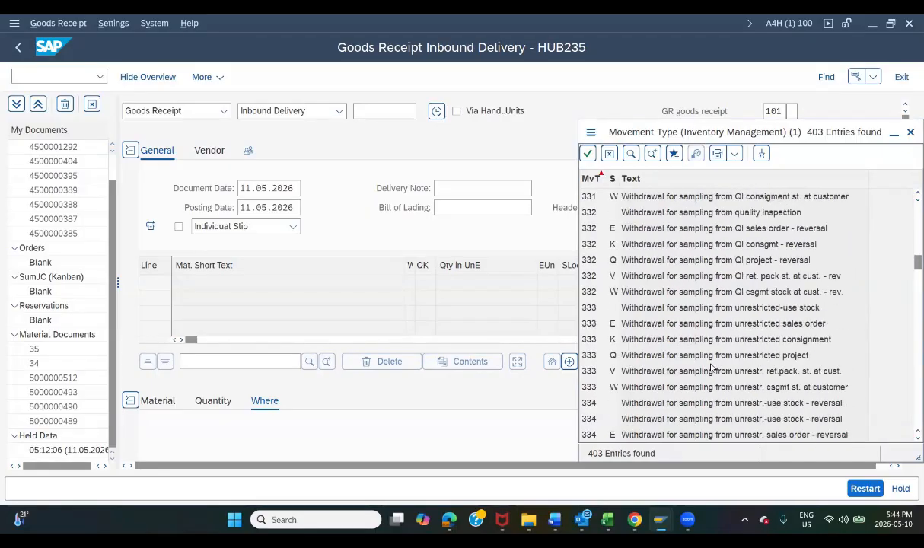
scroll(711, 368, "down", 7)
scroll(712, 368, "down", 1)
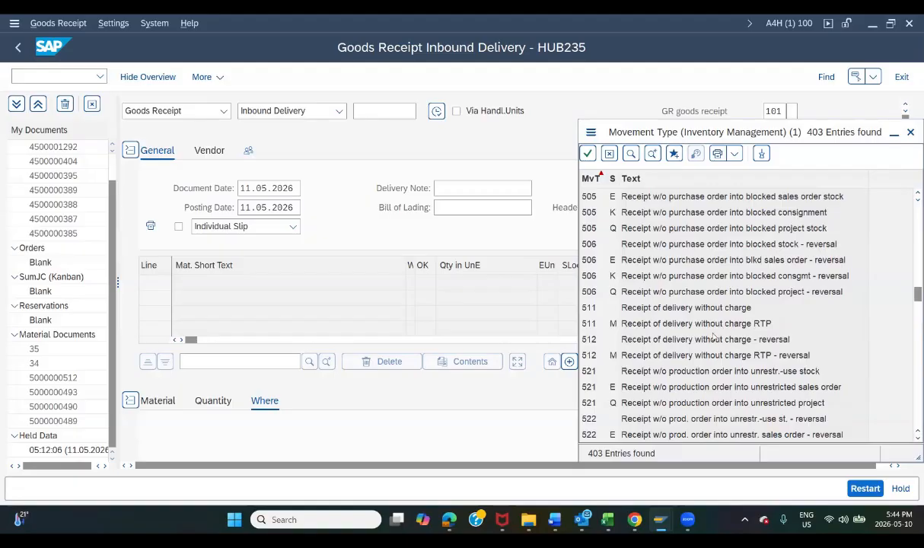
scroll(687, 361, "down", 1)
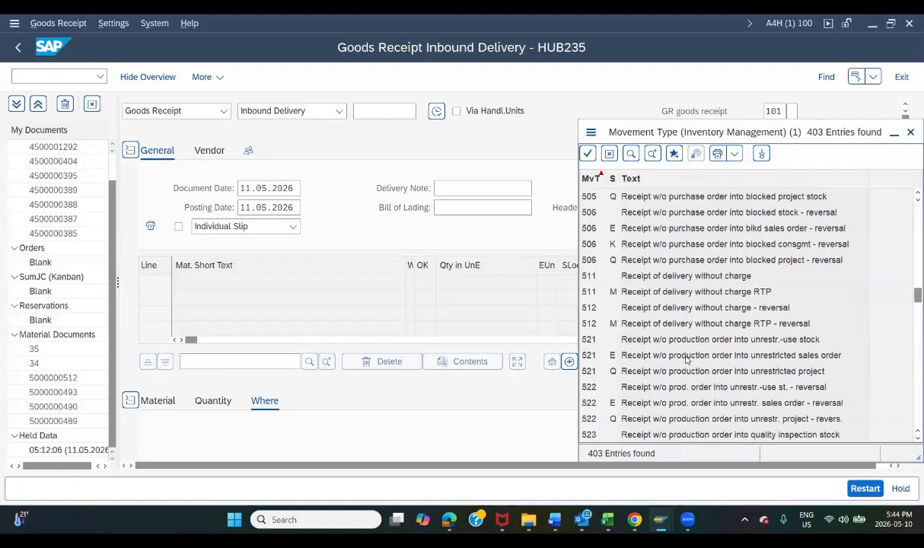
scroll(687, 361, "down", 2)
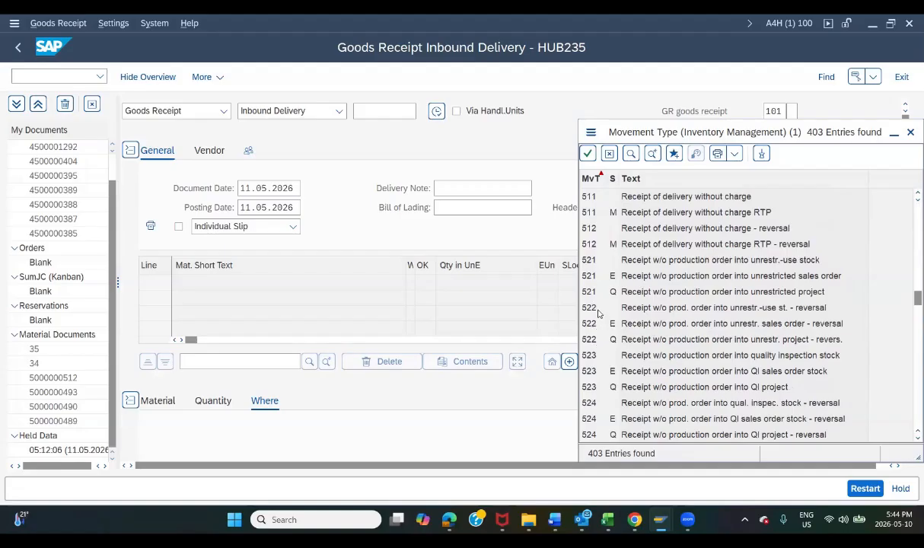
left_click(547, 175)
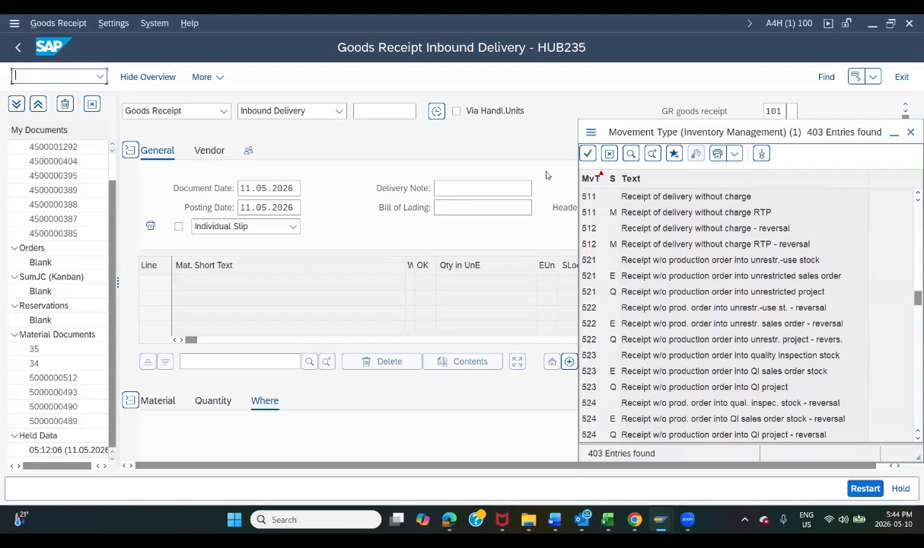
left_click(910, 131)
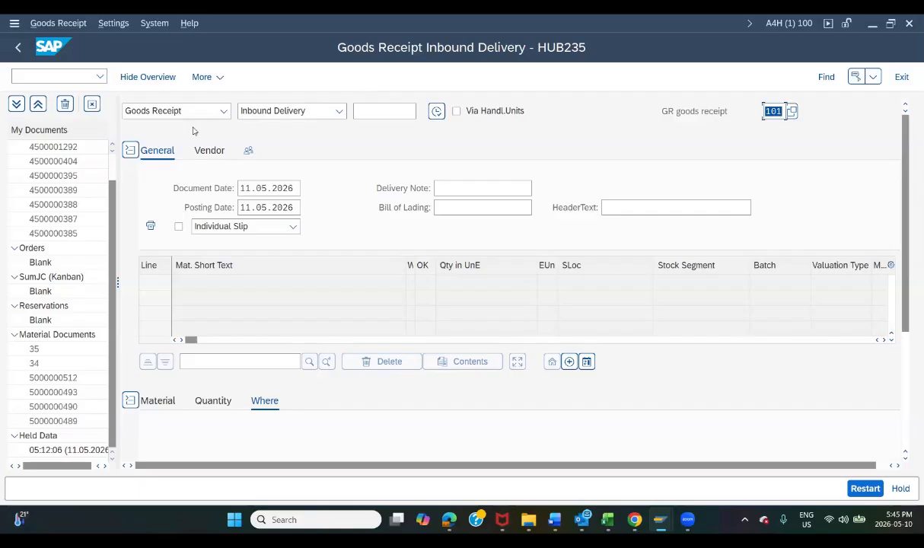
Set the goods receipt's reference document type to Purchase Order and go over its plant and bill of lading fields
left_click(223, 112)
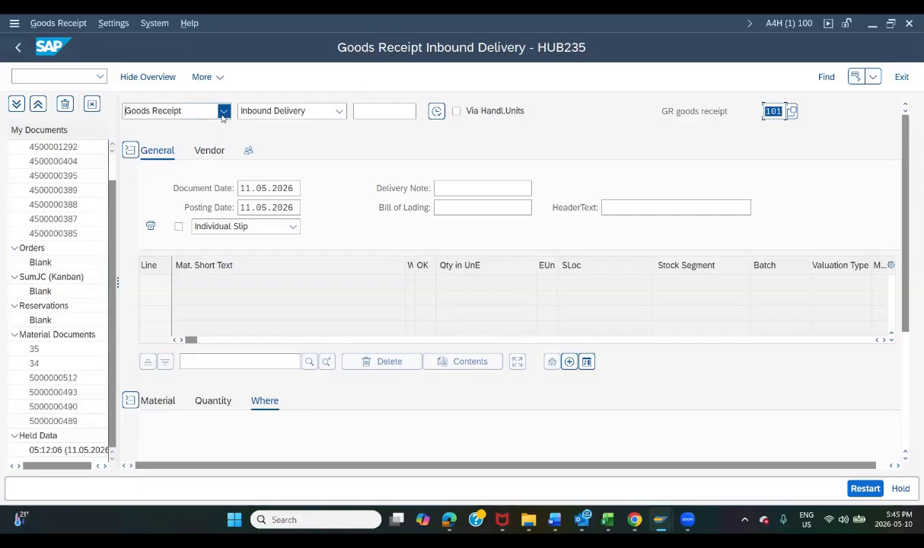
left_click(341, 115)
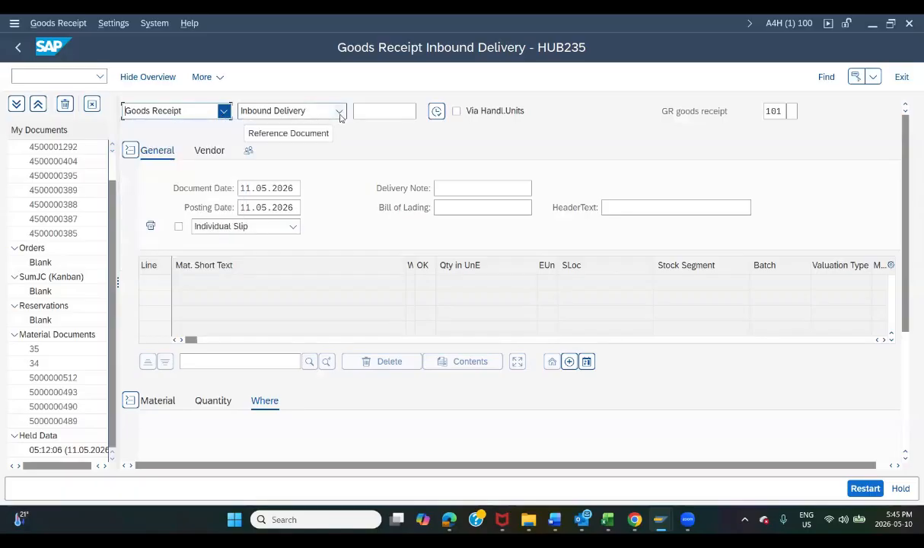
left_click(341, 115)
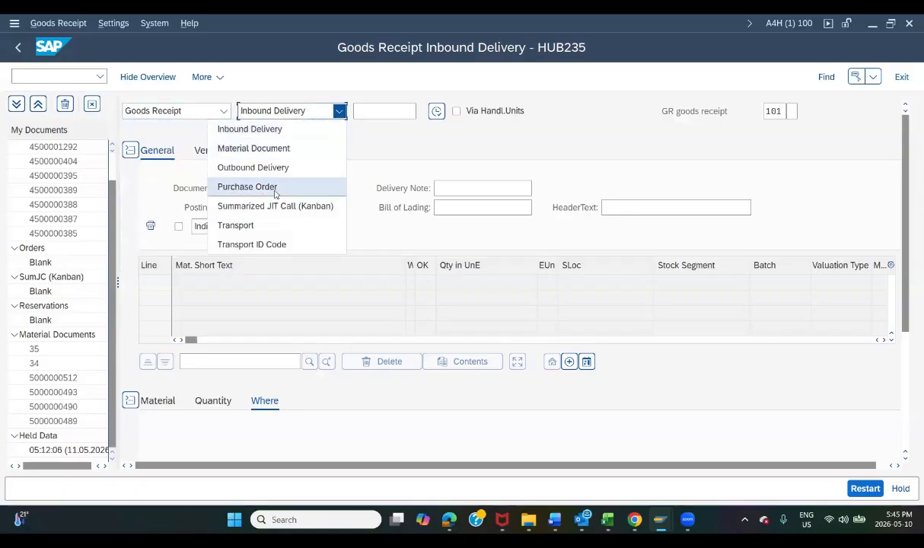
left_click(276, 194)
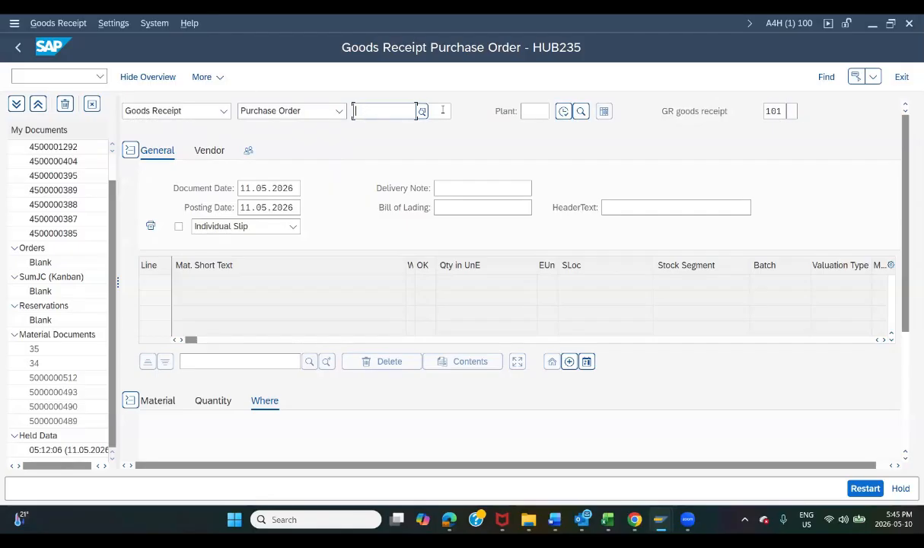
left_click(537, 112)
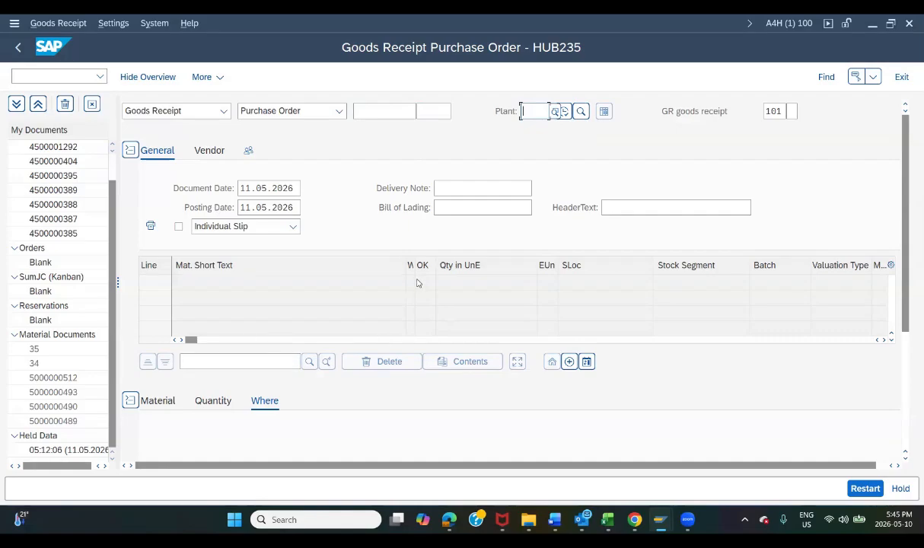
left_click(446, 208)
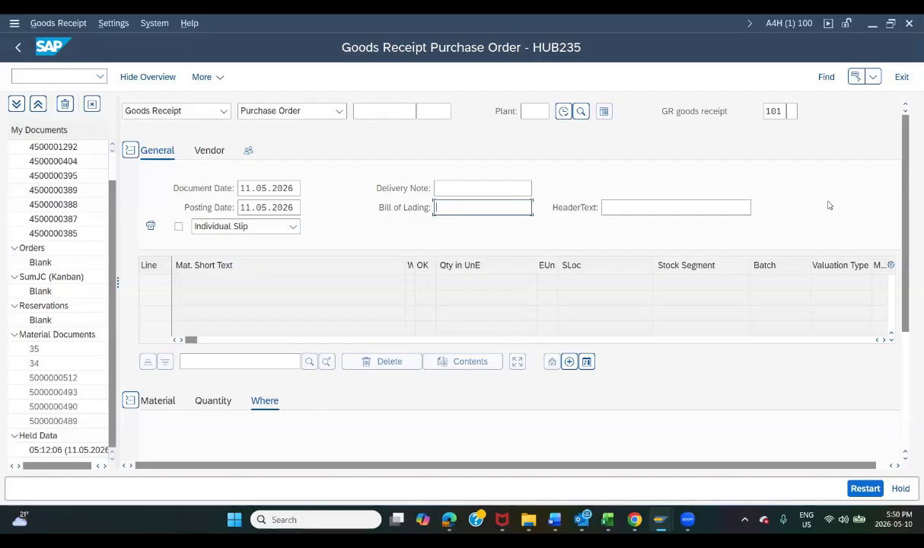
scroll(727, 329, "down", 2)
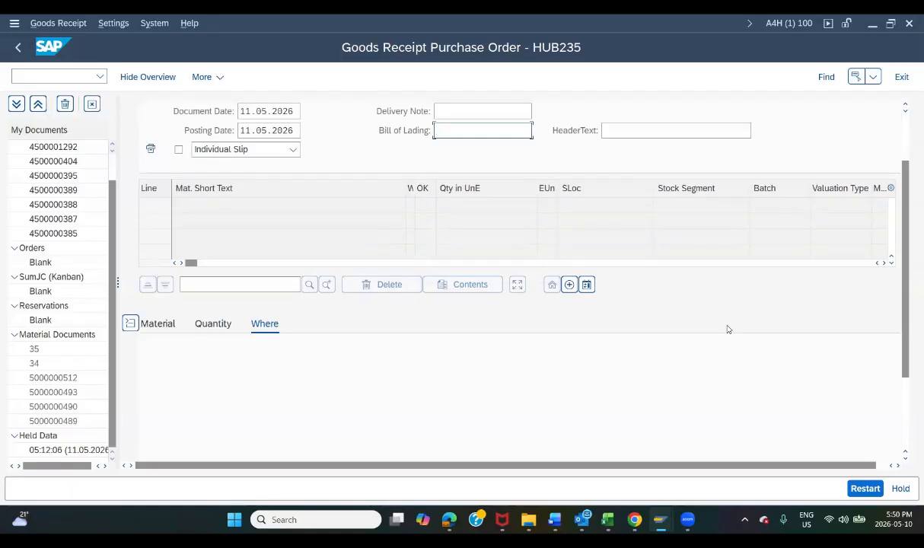
scroll(727, 329, "up", 2)
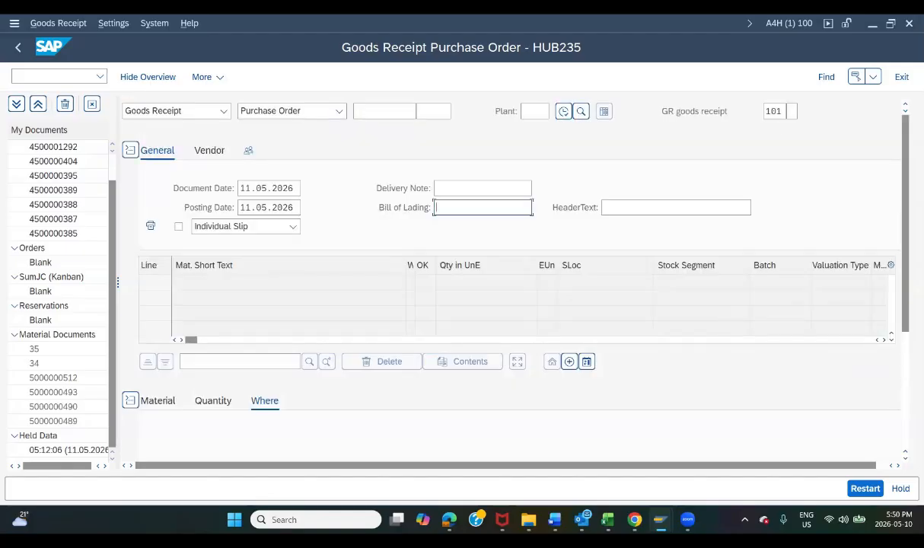
Exit the goods receipt and open the Release transaction for requests for quotation under Purchasing
left_click(902, 77)
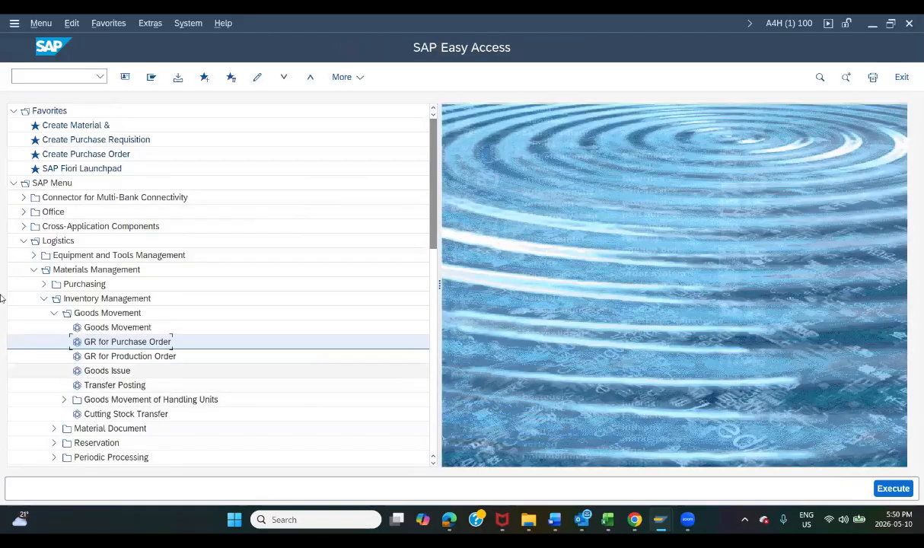
left_click(53, 315)
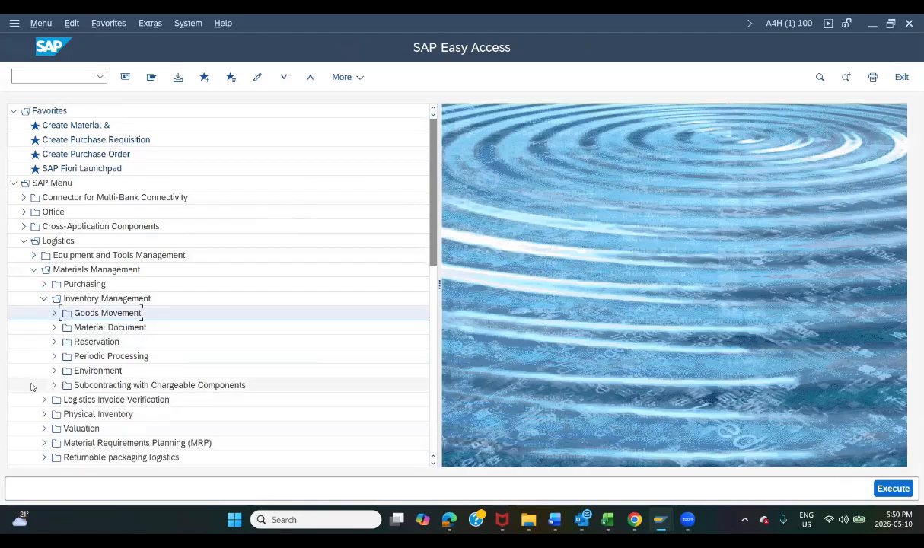
left_click(44, 299)
left_click(43, 285)
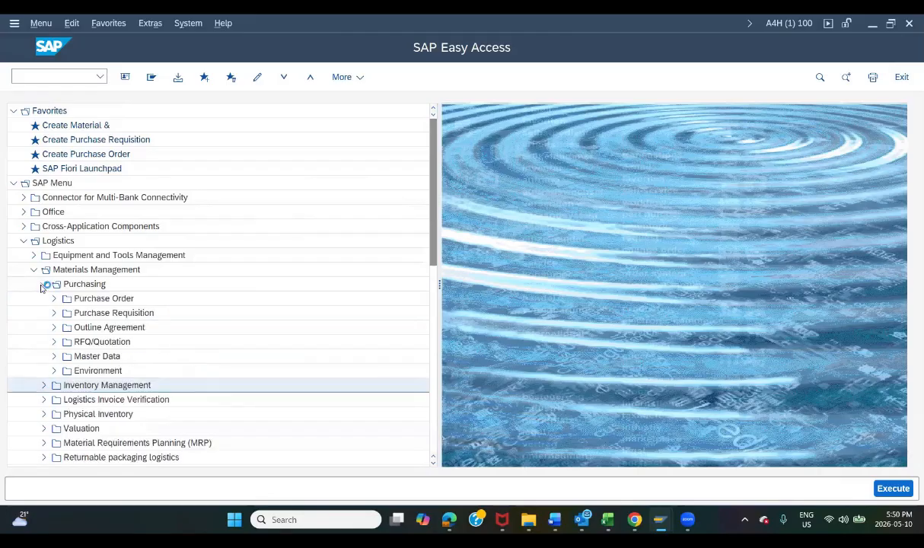
left_click(54, 344)
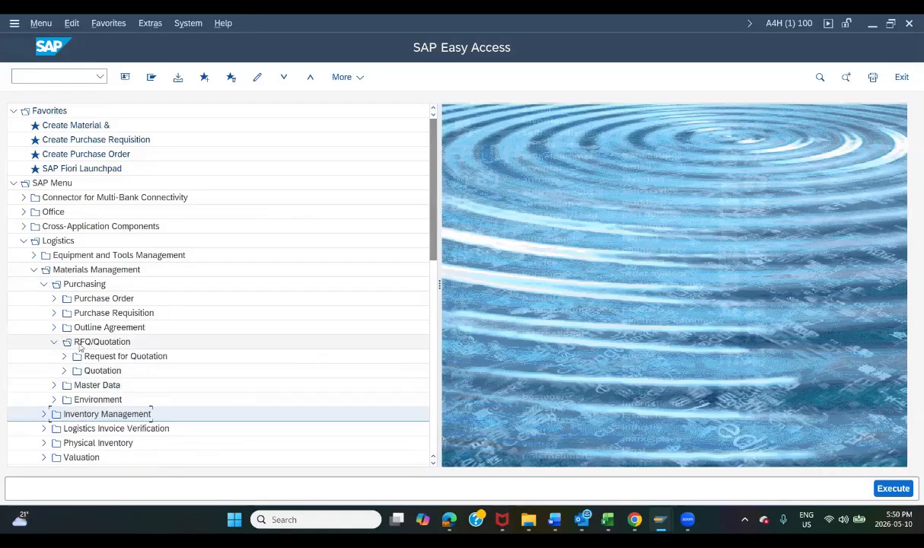
left_click(65, 357)
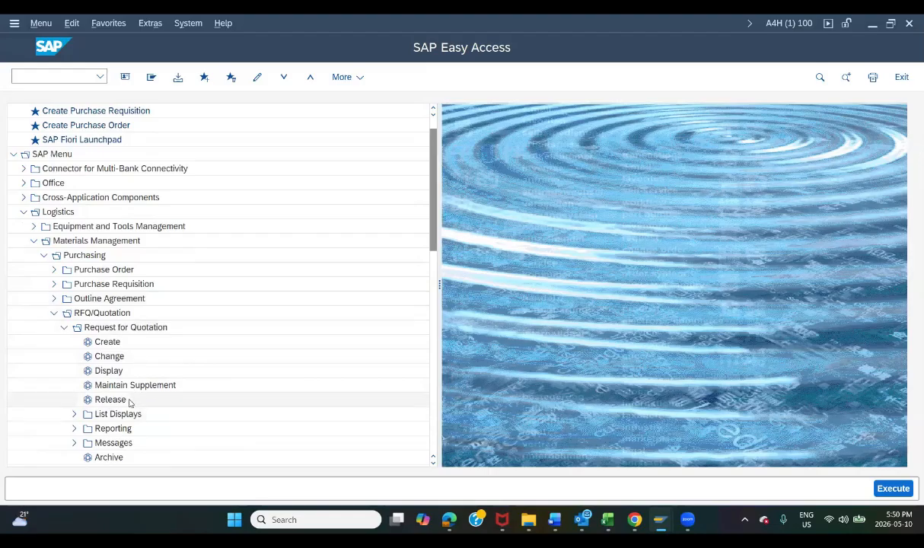
double_click(90, 402)
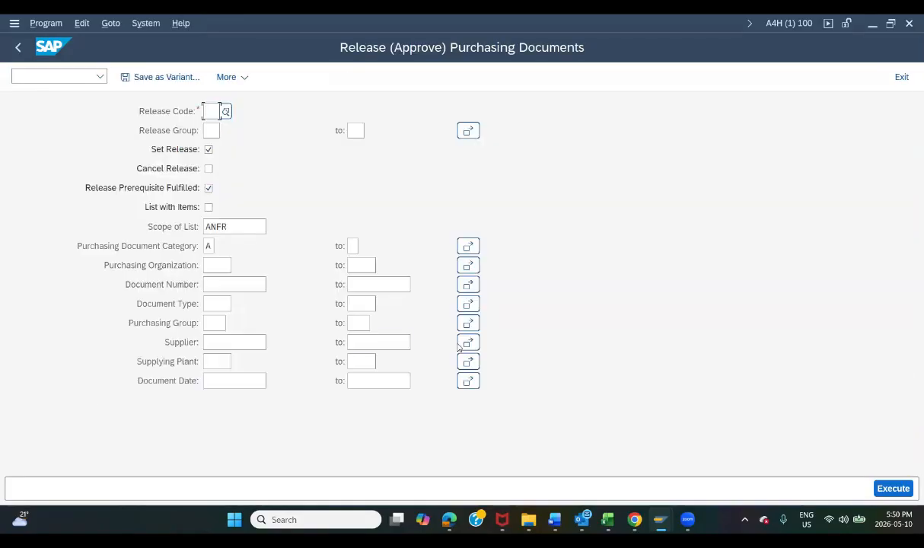
Leave the purchasing document release screen and open the Price Comparison transaction for quotations
left_click(902, 76)
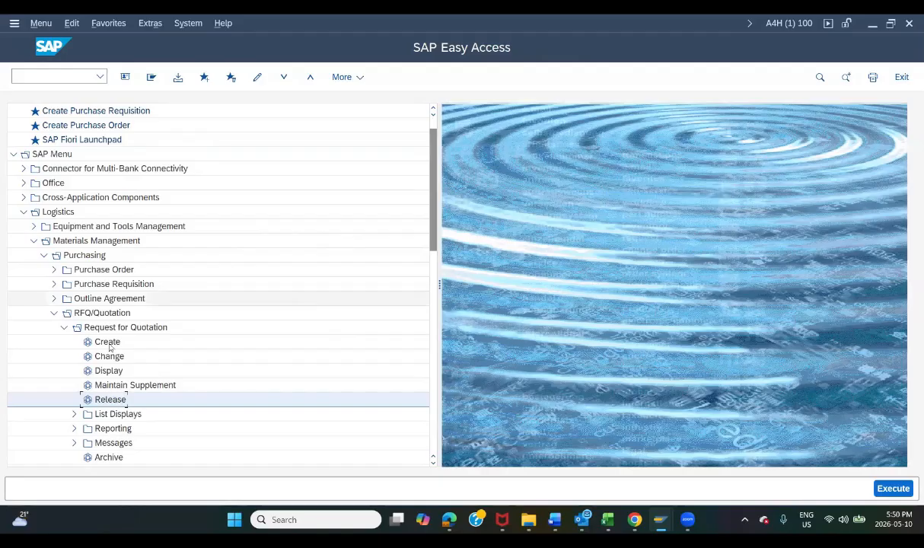
left_click(65, 328)
left_click(64, 342)
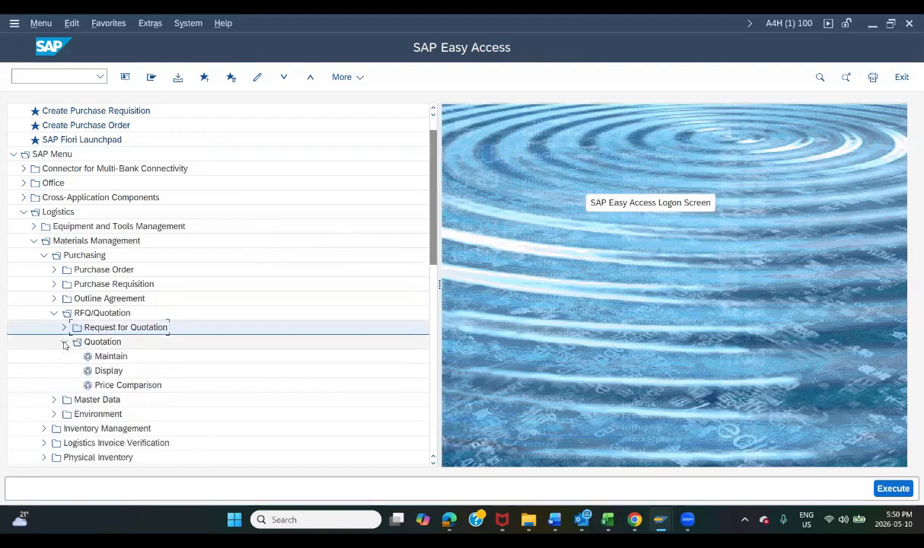
left_click(85, 390)
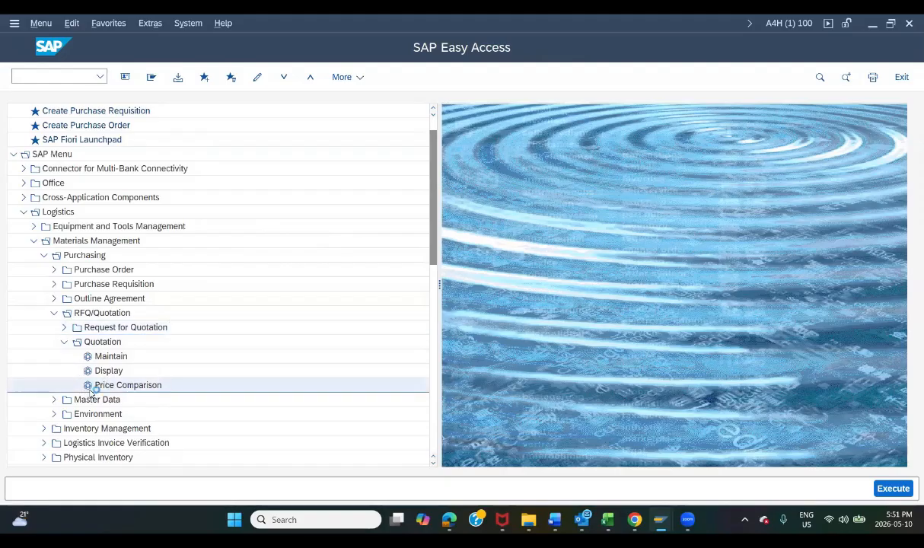
double_click(91, 387)
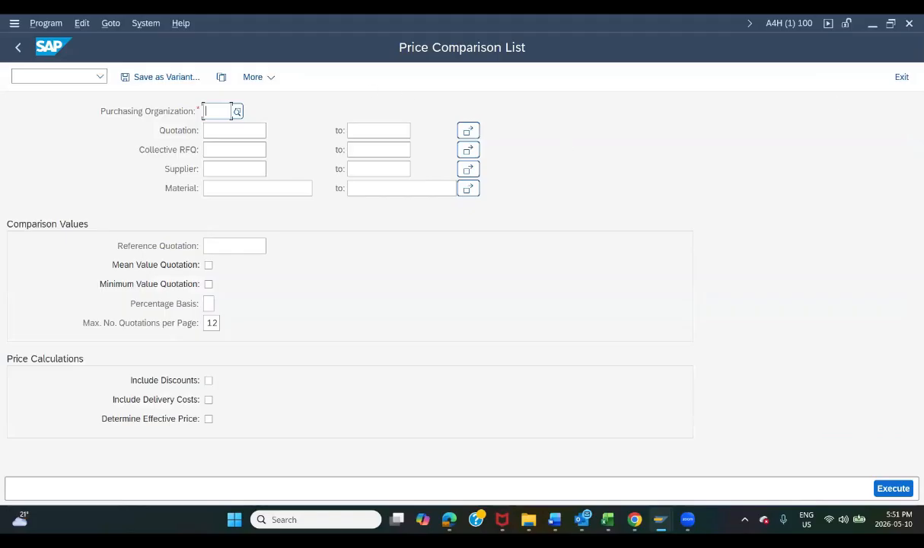
Exit the price comparison list and check the remaining sessions in the Cohort 2 SAP MM training schedule in Word
left_click(901, 77)
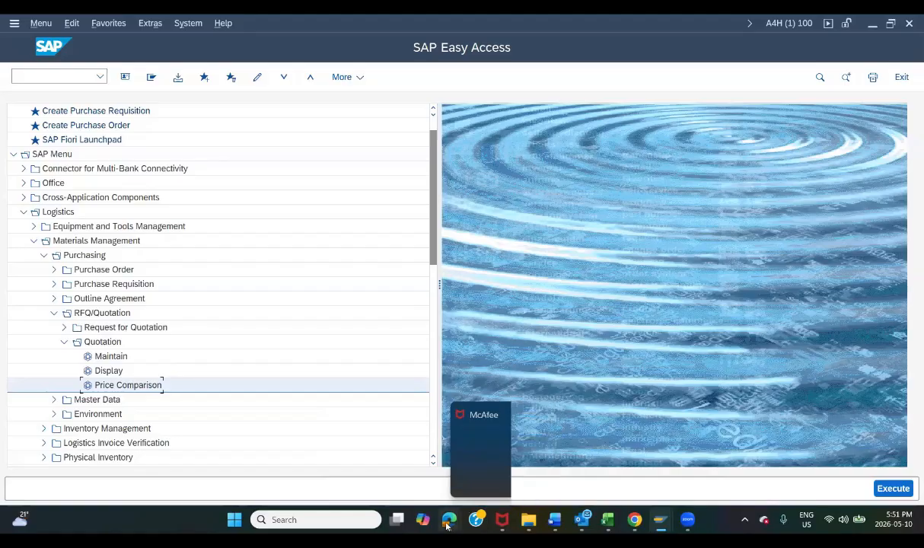
mouse_move(447, 526)
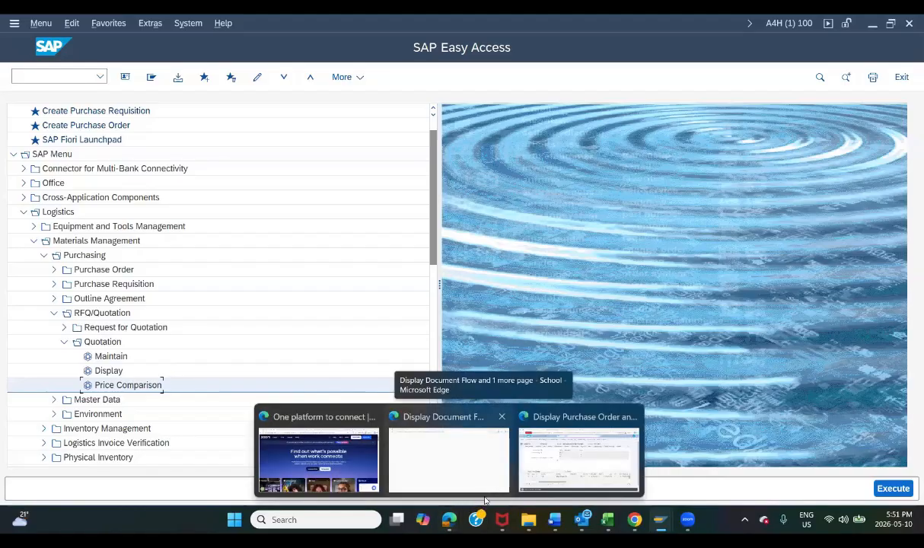
mouse_move(554, 520)
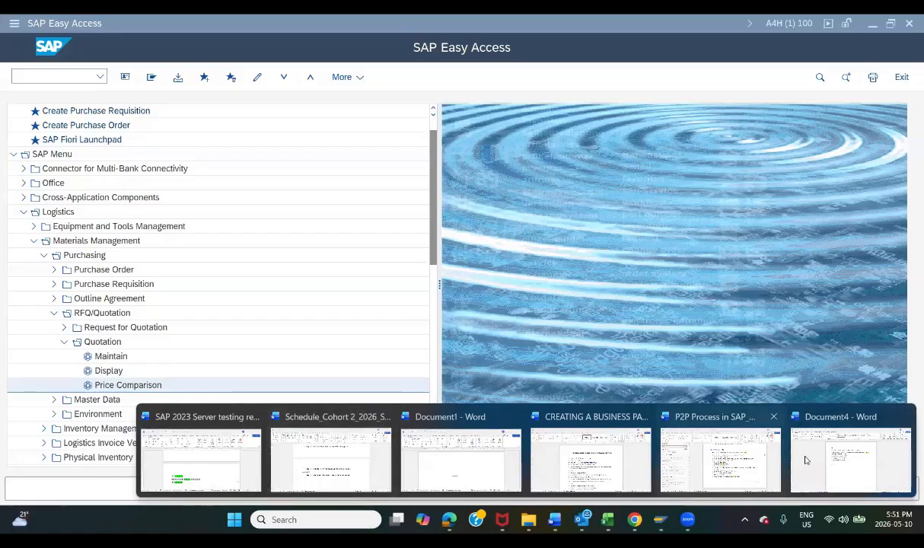
left_click(380, 461)
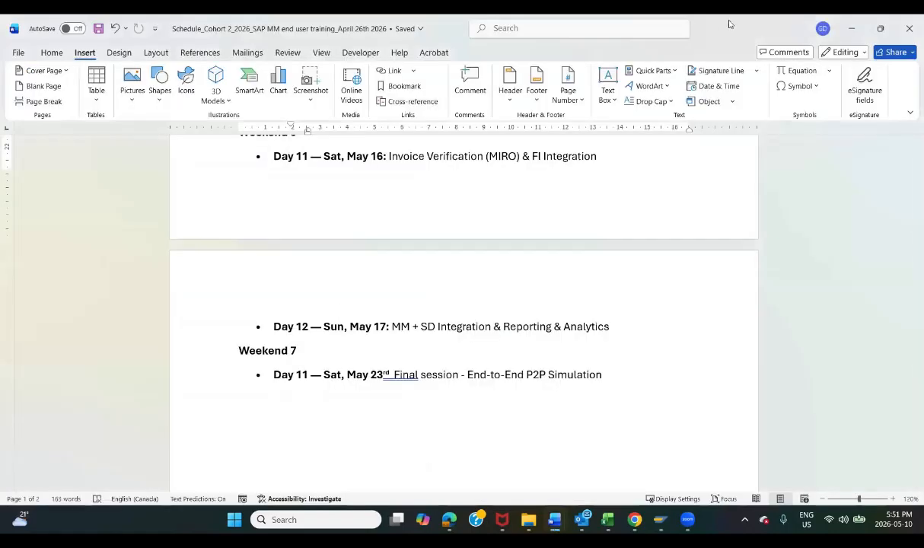
key("alt+Tab")
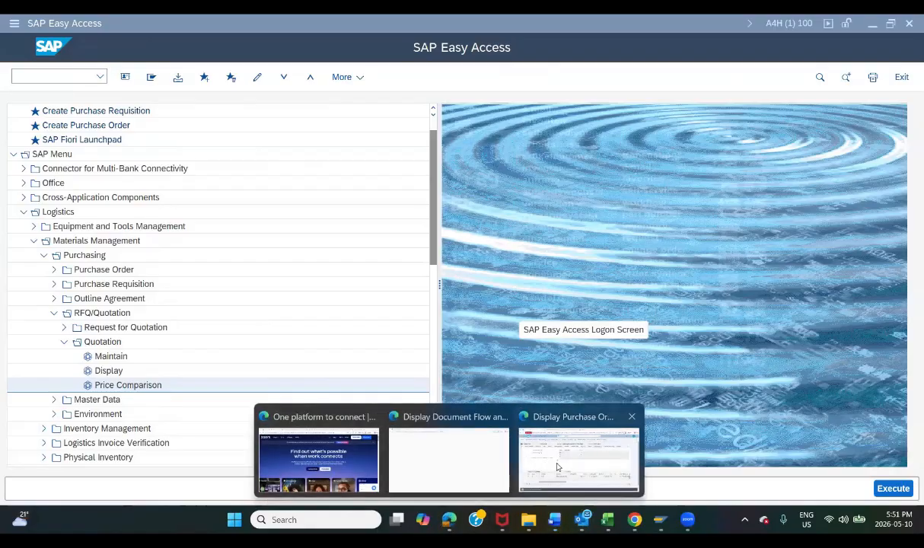
left_click(557, 466)
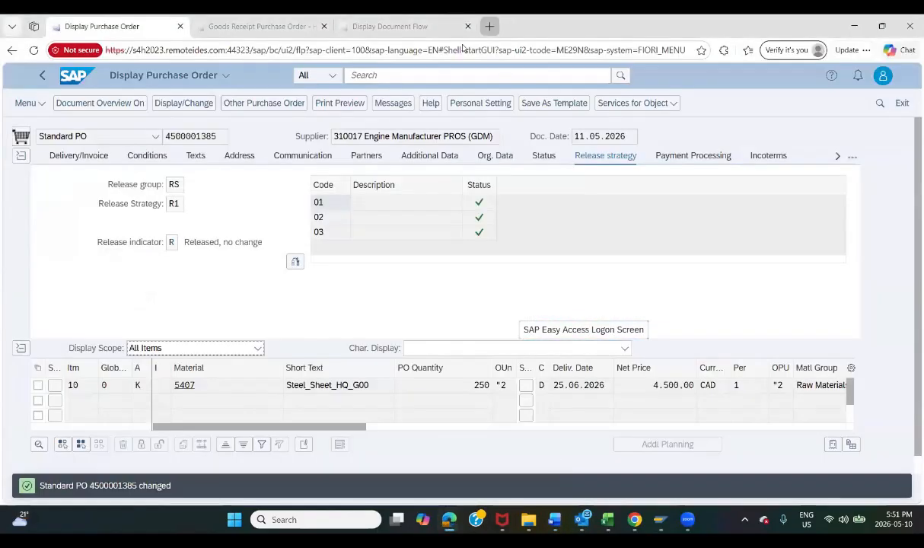
key("ctrl+t")
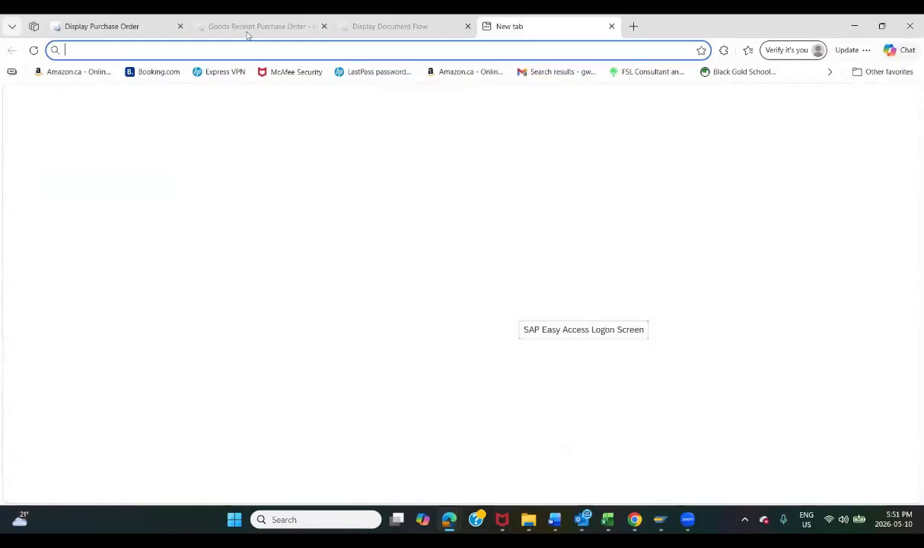
type("https://www.youtube.com/watch?v=nloBjdb4Bss")
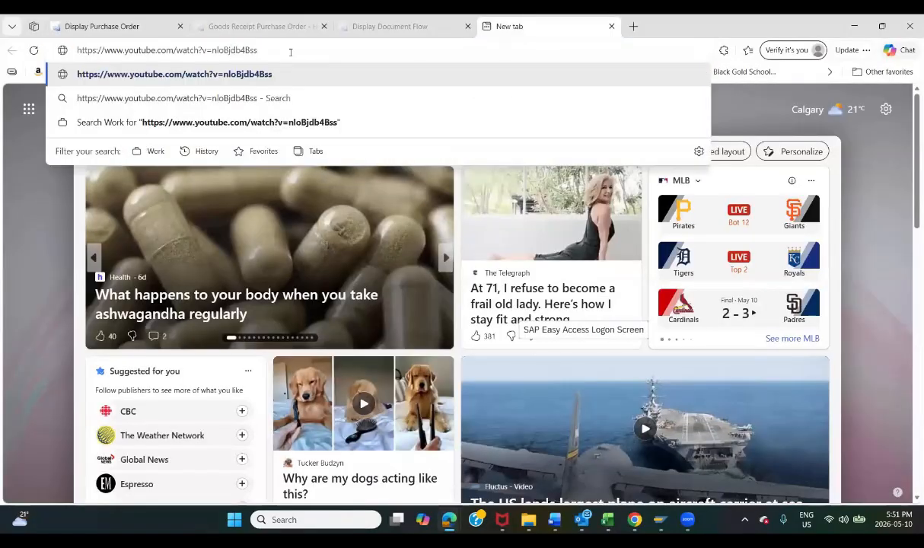
key("Return")
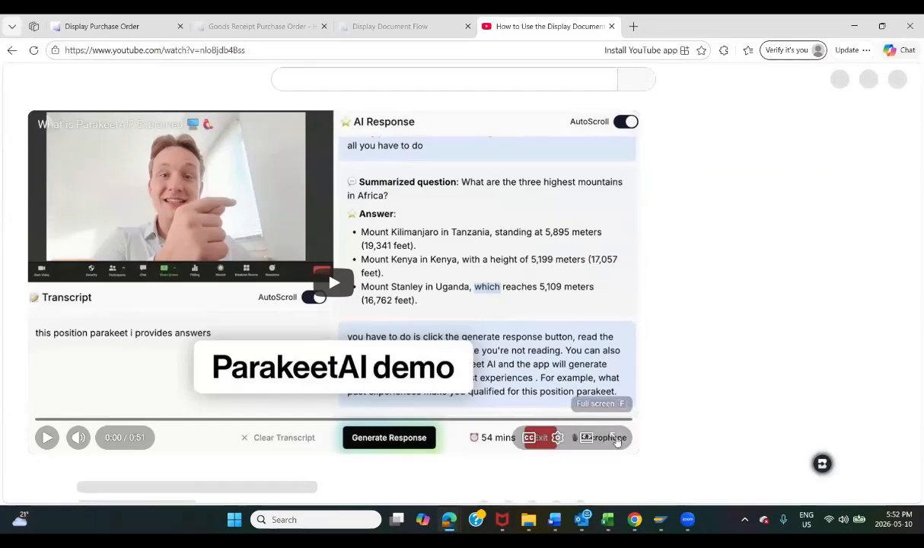
View the Display Document Flow video full screen, skipping the ad and moving ahead to the operational document flow, and leave full screen
left_click(615, 439)
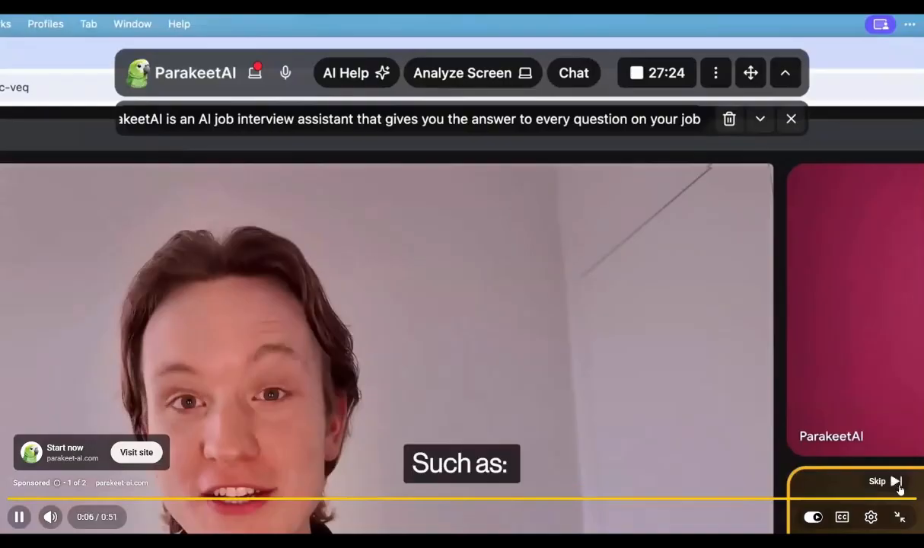
left_click(829, 480)
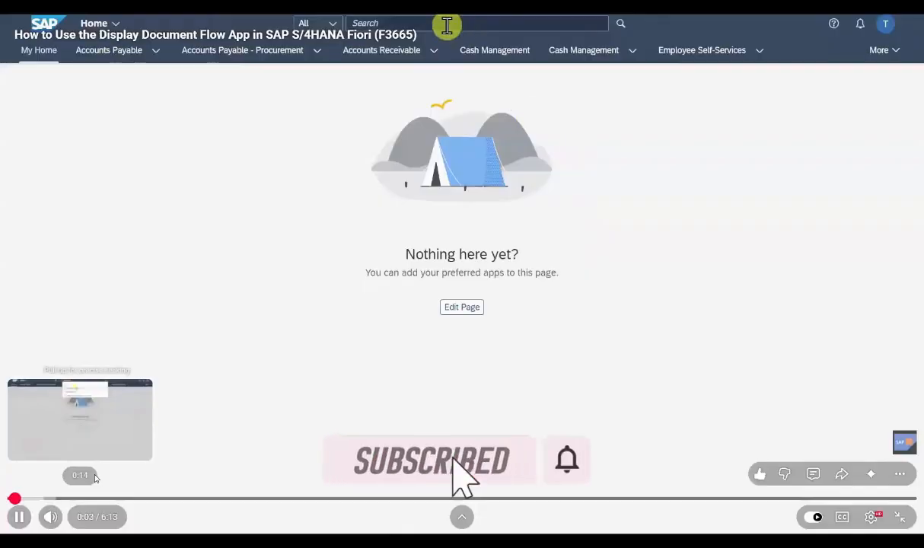
left_click(95, 480)
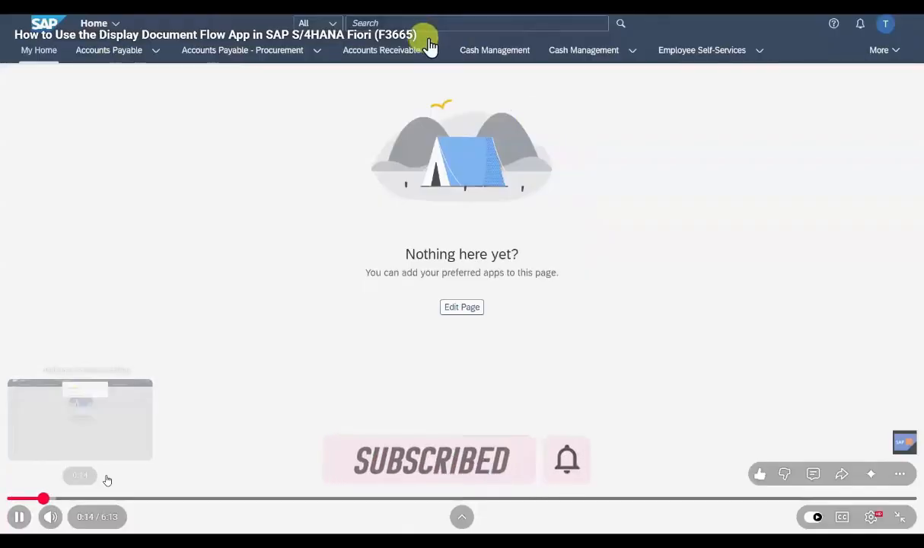
left_click(236, 499)
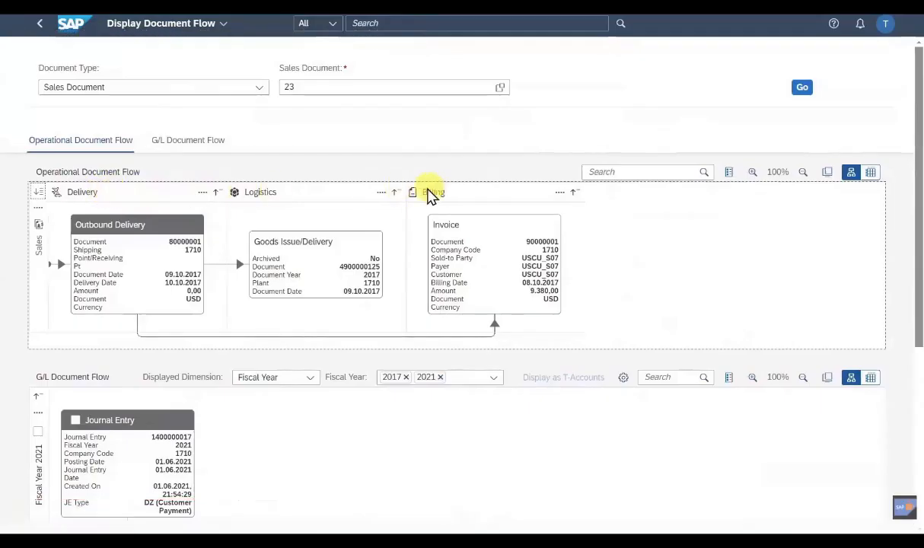
key("Escape")
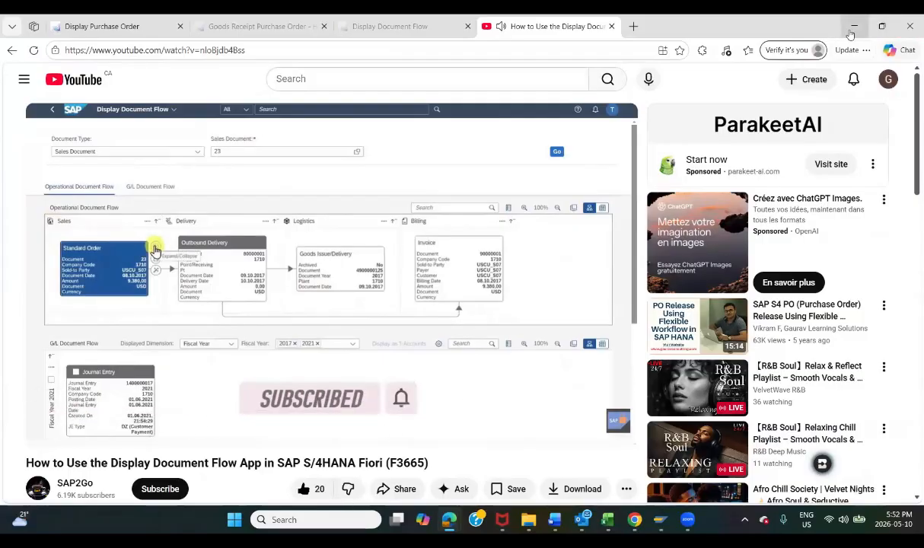
left_click(882, 26)
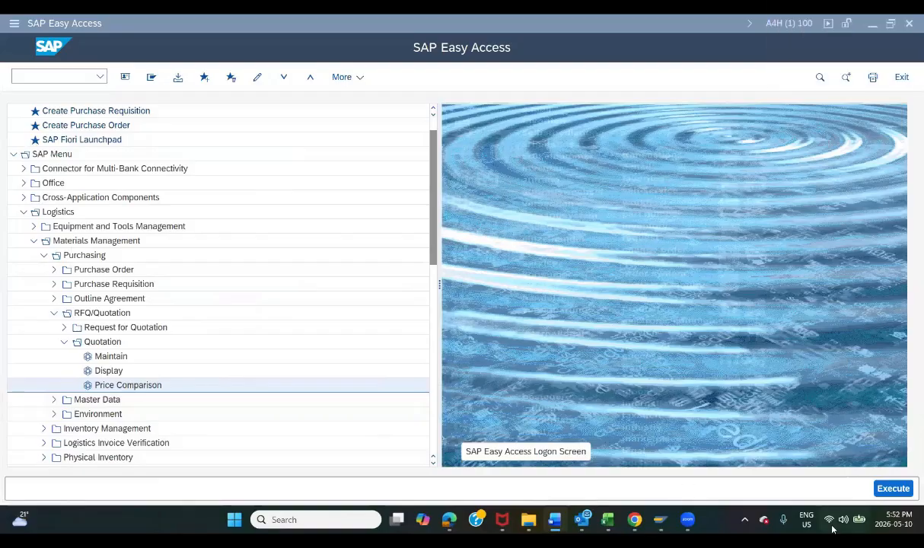
Return to Edge and compare the Display Document Flow app's Operational and G/L Document Flow views with the video's example
mouse_move(690, 522)
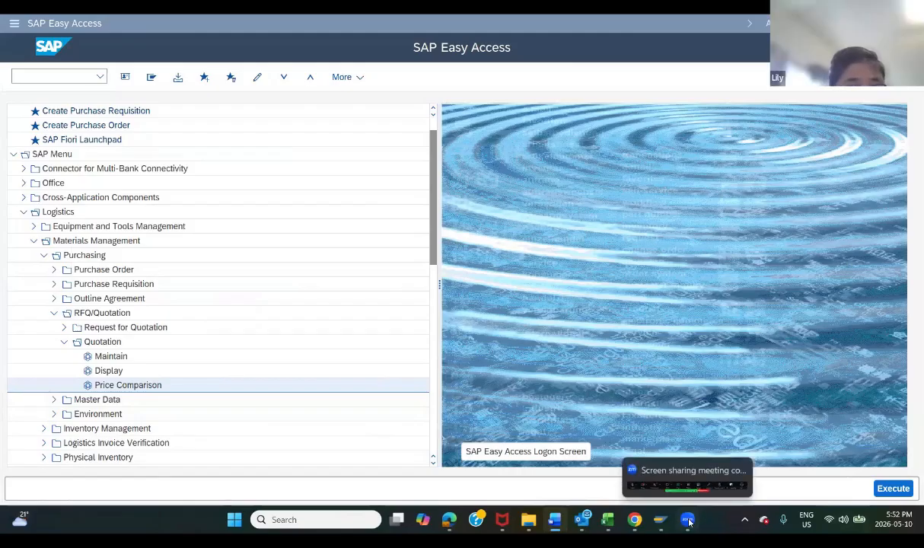
mouse_move(556, 520)
mouse_move(608, 520)
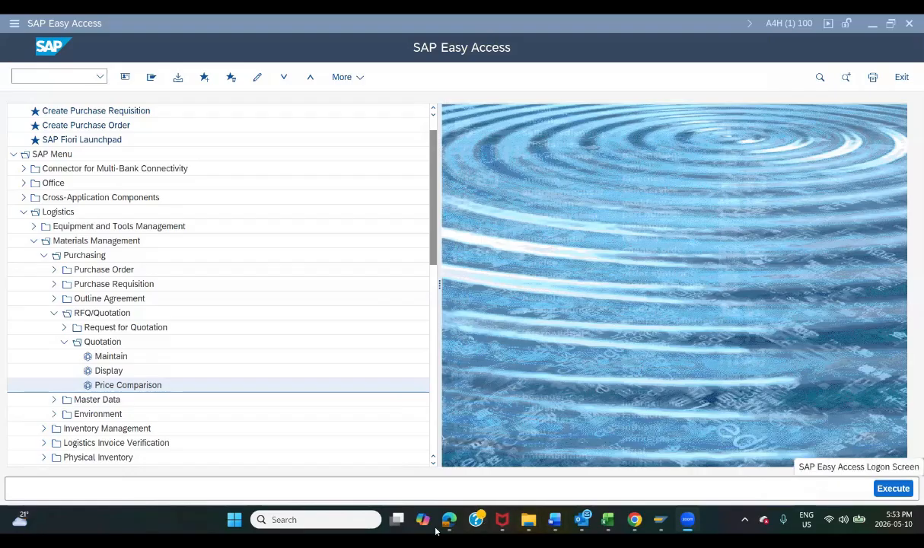
mouse_move(450, 521)
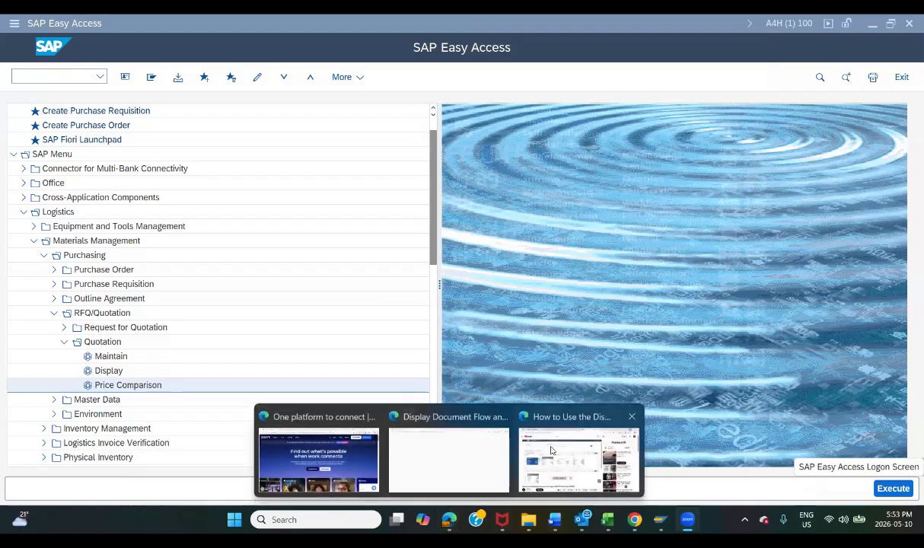
left_click(579, 453)
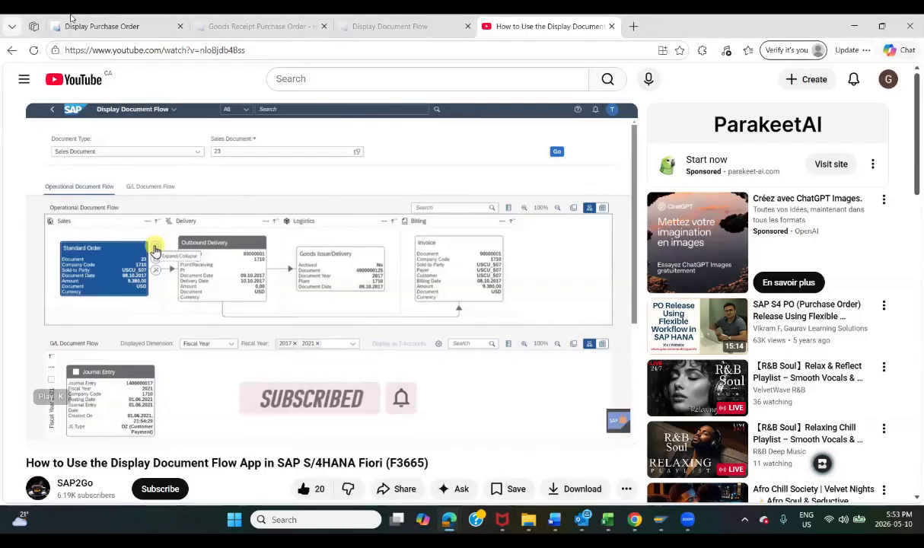
left_click(383, 27)
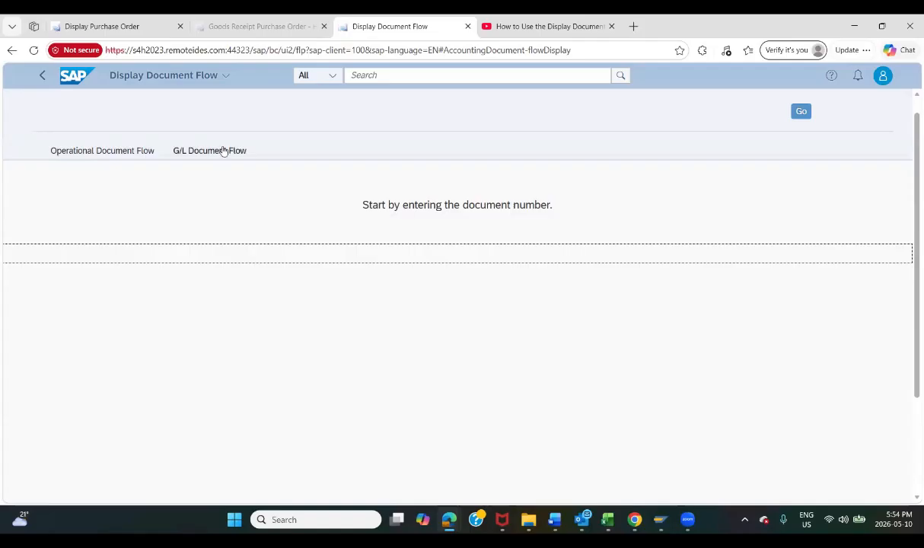
left_click(530, 27)
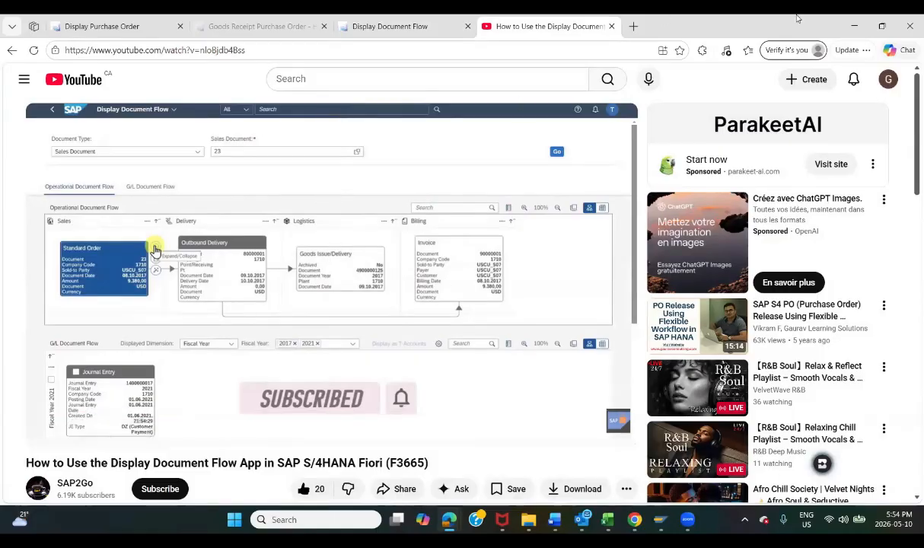
Go back to SAP Easy Access and collapse the RFQ/Quotation folder under Purchasing
left_click(853, 28)
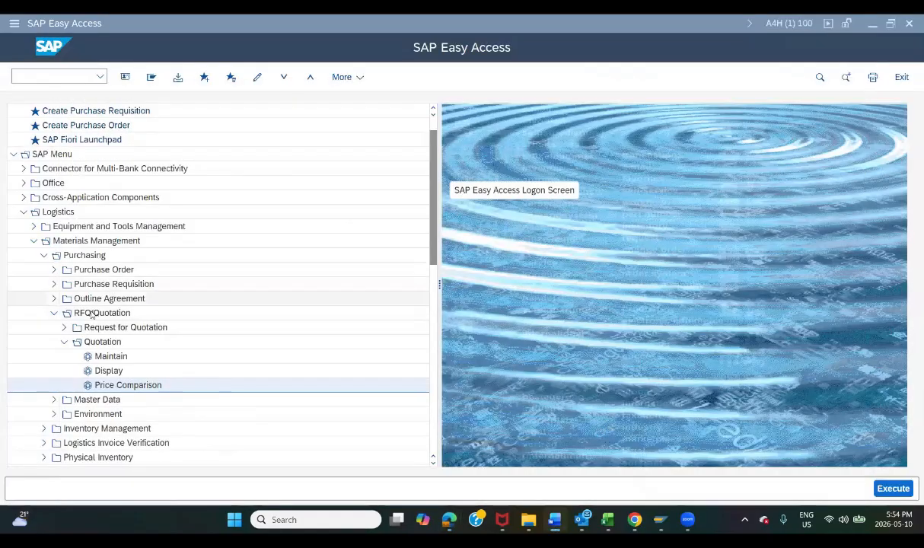
left_click(52, 314)
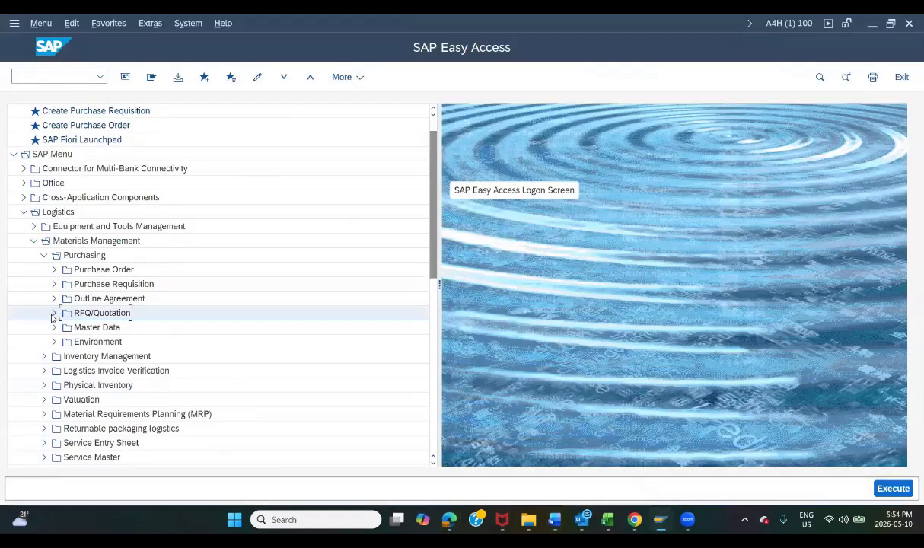